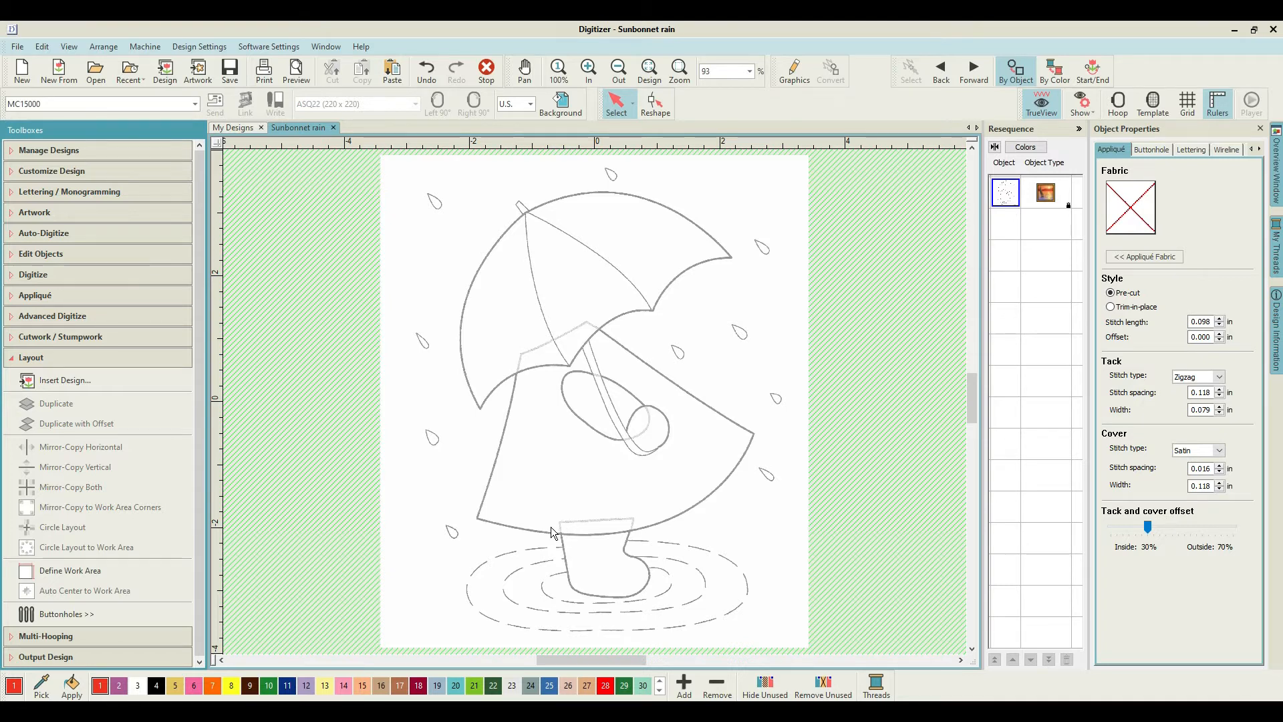
Prepare to digitize the boot as an appliqué in black thread colour 4, with the tack stitch type set to None.
{"action": "key", "text": "b"}
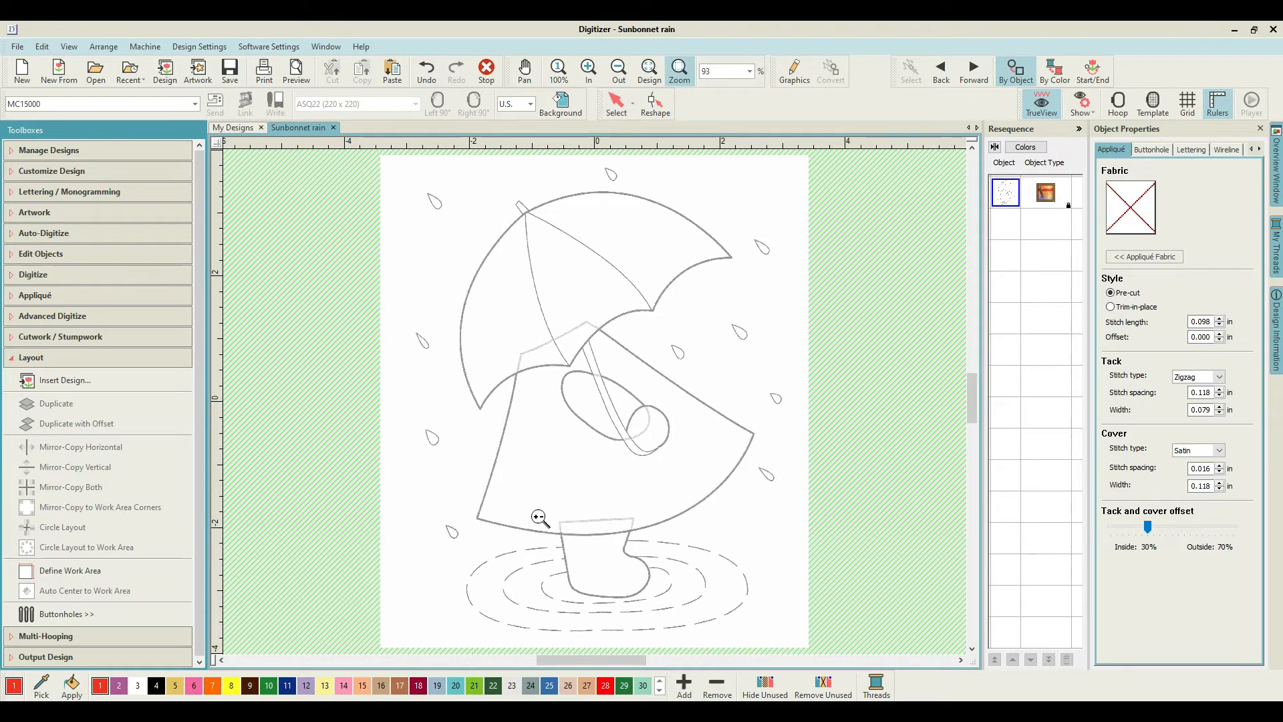
{"action": "left_click_drag", "start_coordinate": [539, 509], "coordinate": [672, 624]}
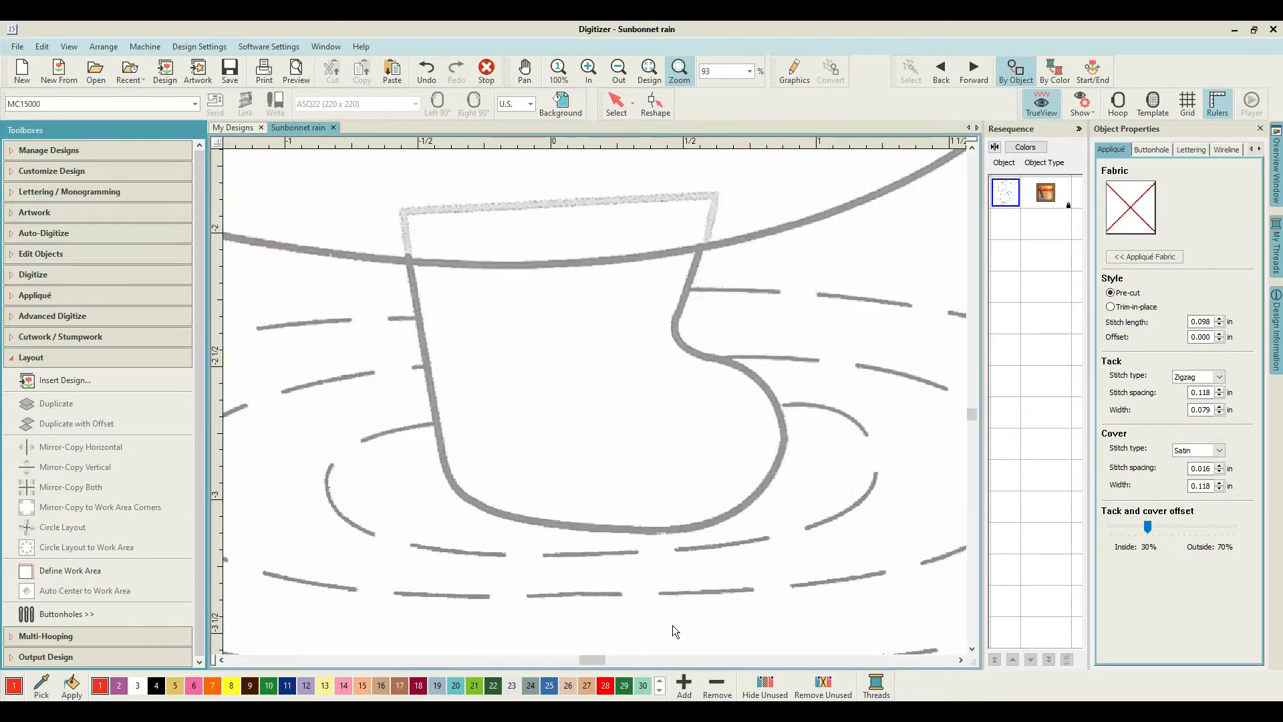
{"action": "left_click", "coordinate": [158, 684]}
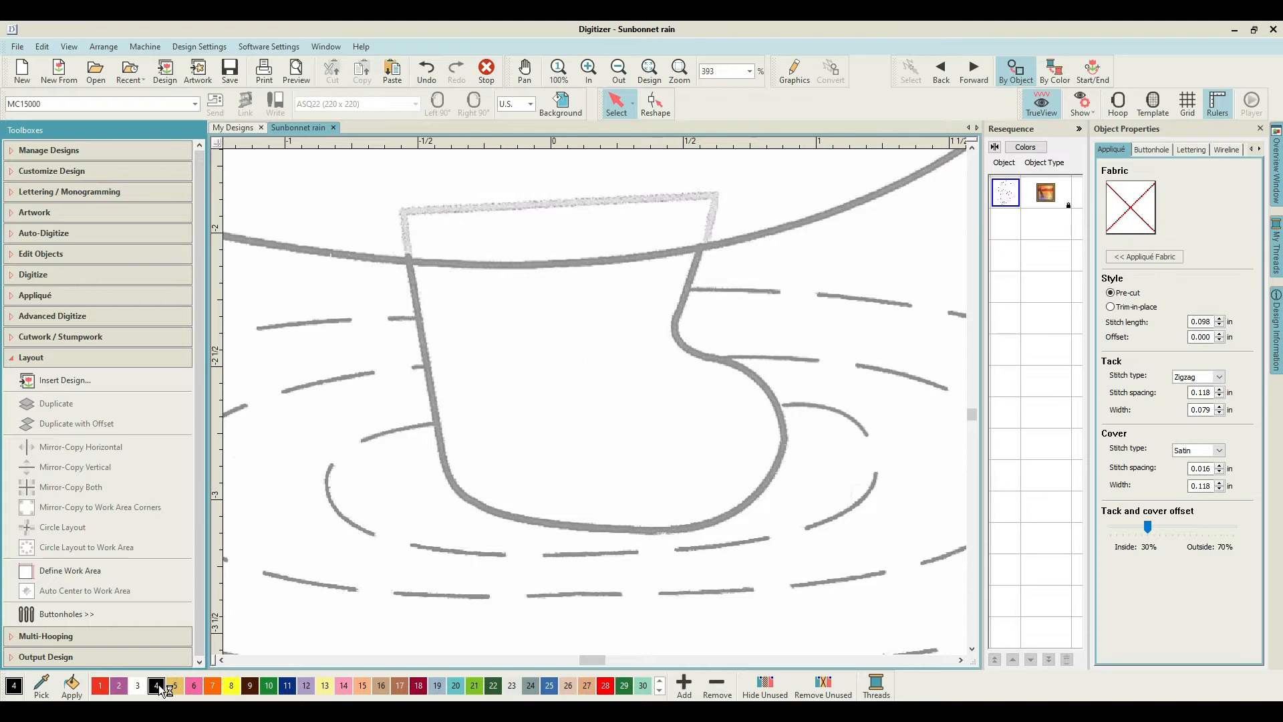
{"action": "left_click", "coordinate": [64, 296]}
{"action": "left_click", "coordinate": [71, 318]}
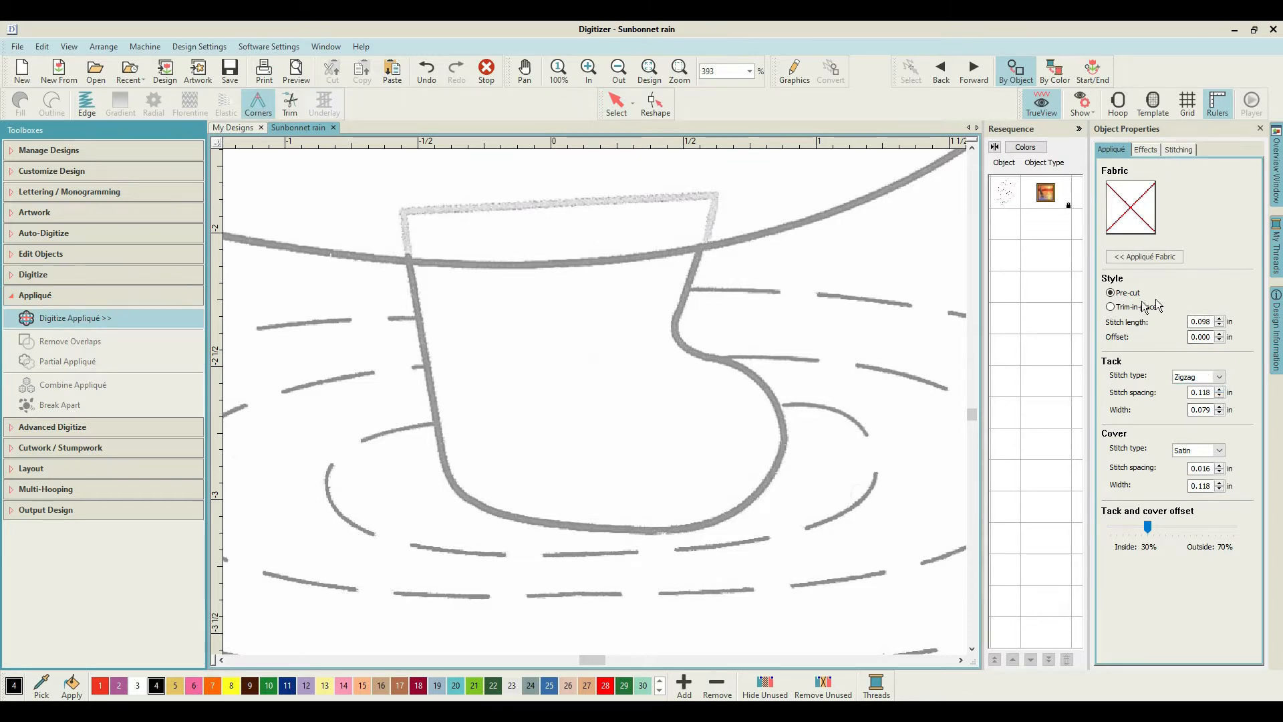
{"action": "left_click", "coordinate": [1220, 378]}
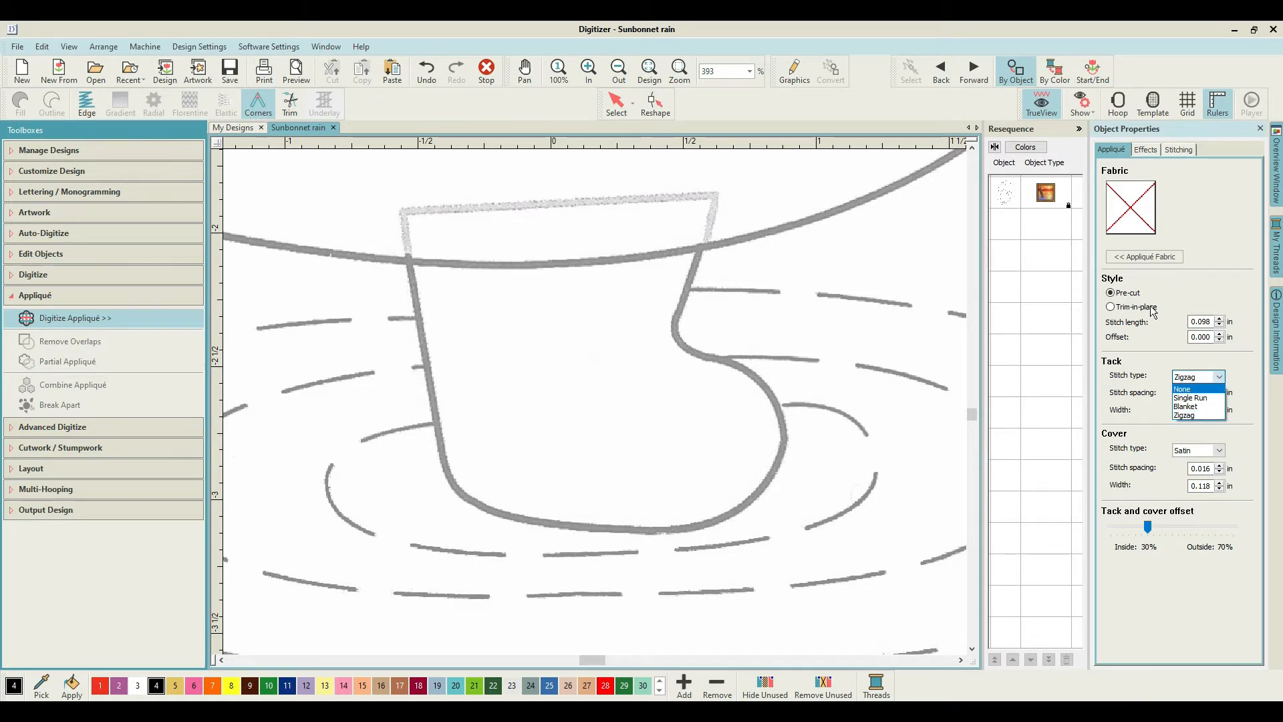
{"action": "left_click", "coordinate": [1220, 378]}
{"action": "left_click", "coordinate": [1219, 379]}
{"action": "left_click", "coordinate": [1208, 389]}
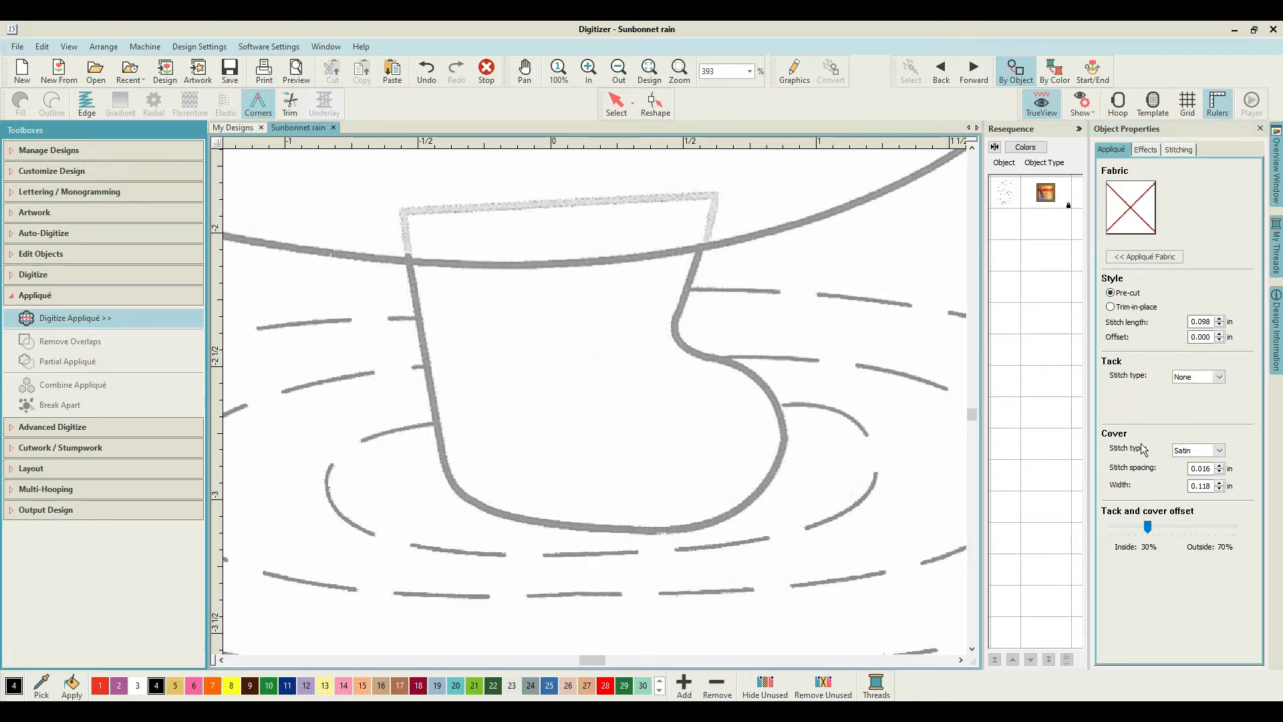
Set the appliqué cover stitch to Blanket with a stitch spacing of 0.120 in and a width of 0.080 in.
{"action": "left_click", "coordinate": [1218, 450]}
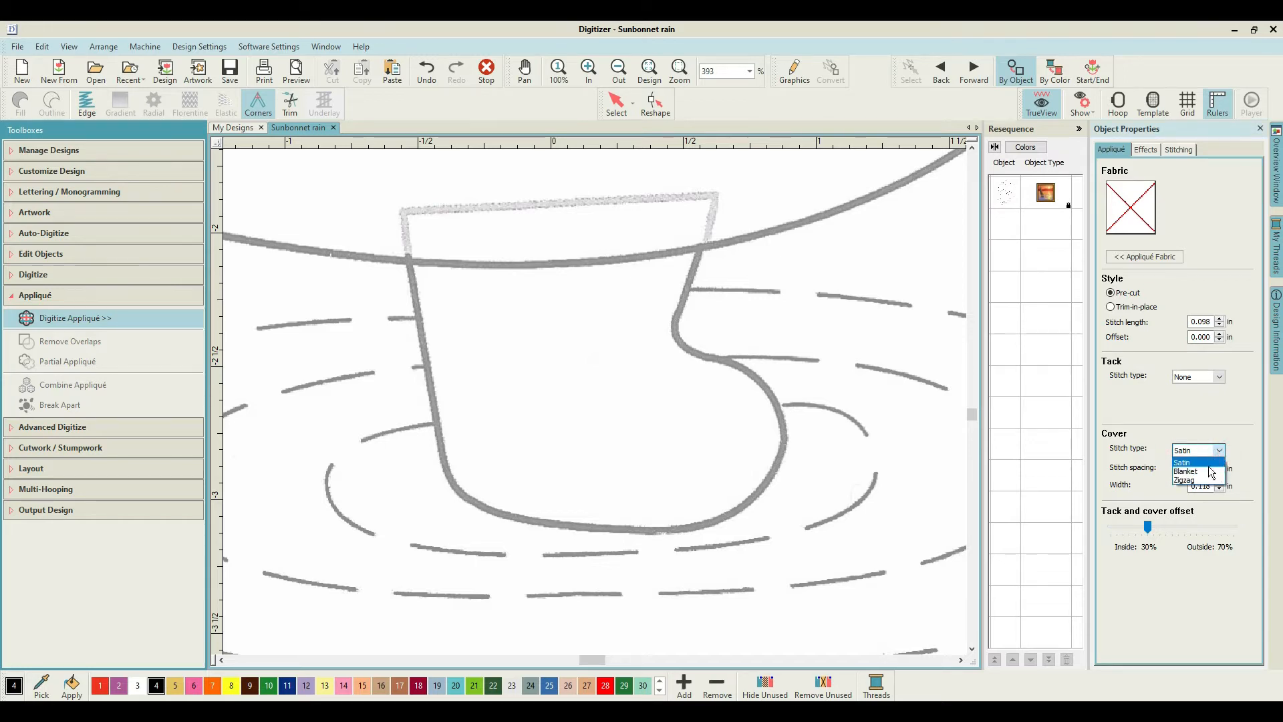
{"action": "left_click", "coordinate": [1210, 471]}
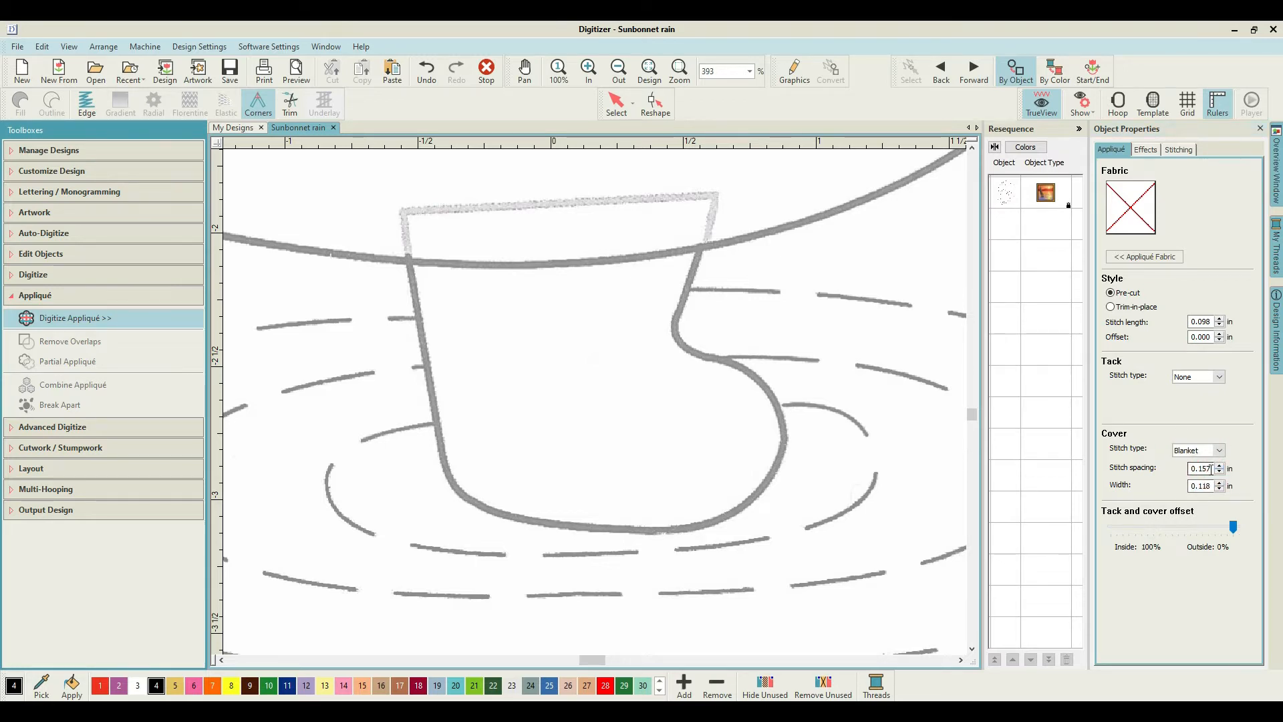
{"action": "left_click_drag", "start_coordinate": [1211, 469], "coordinate": [1201, 468]}
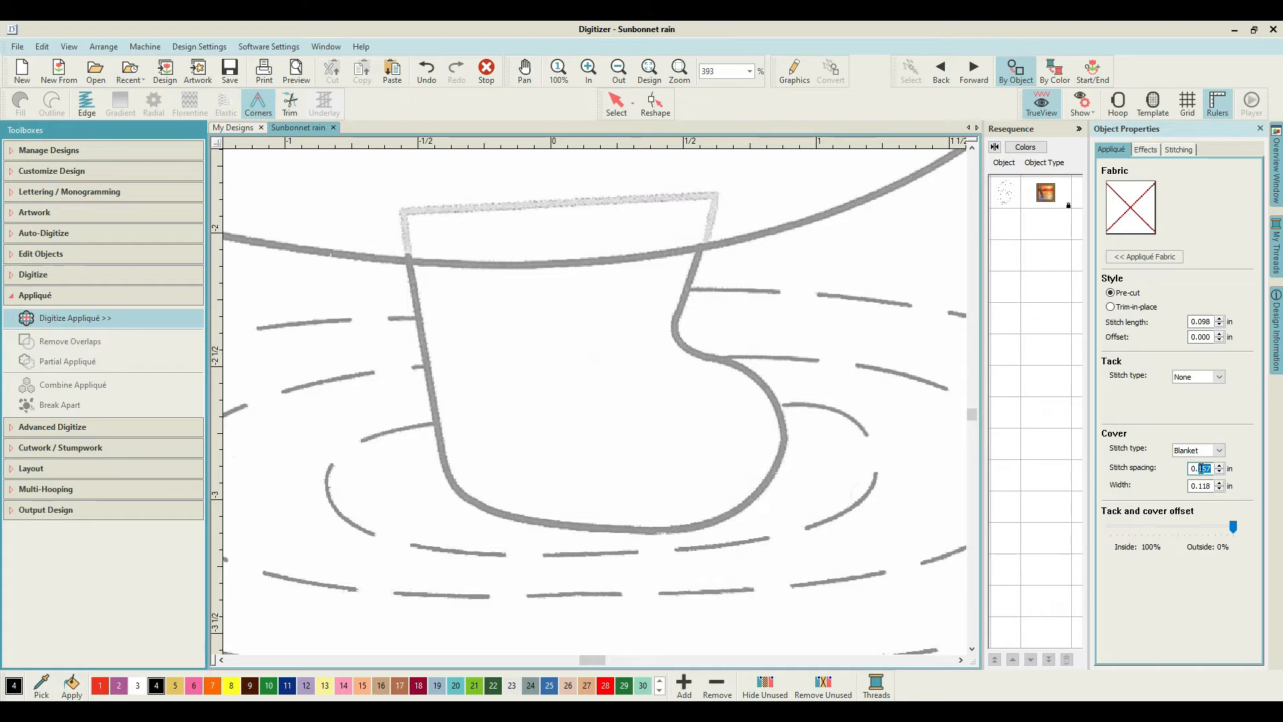
{"action": "type", "text": "120"}
{"action": "left_click", "coordinate": [1210, 487]}
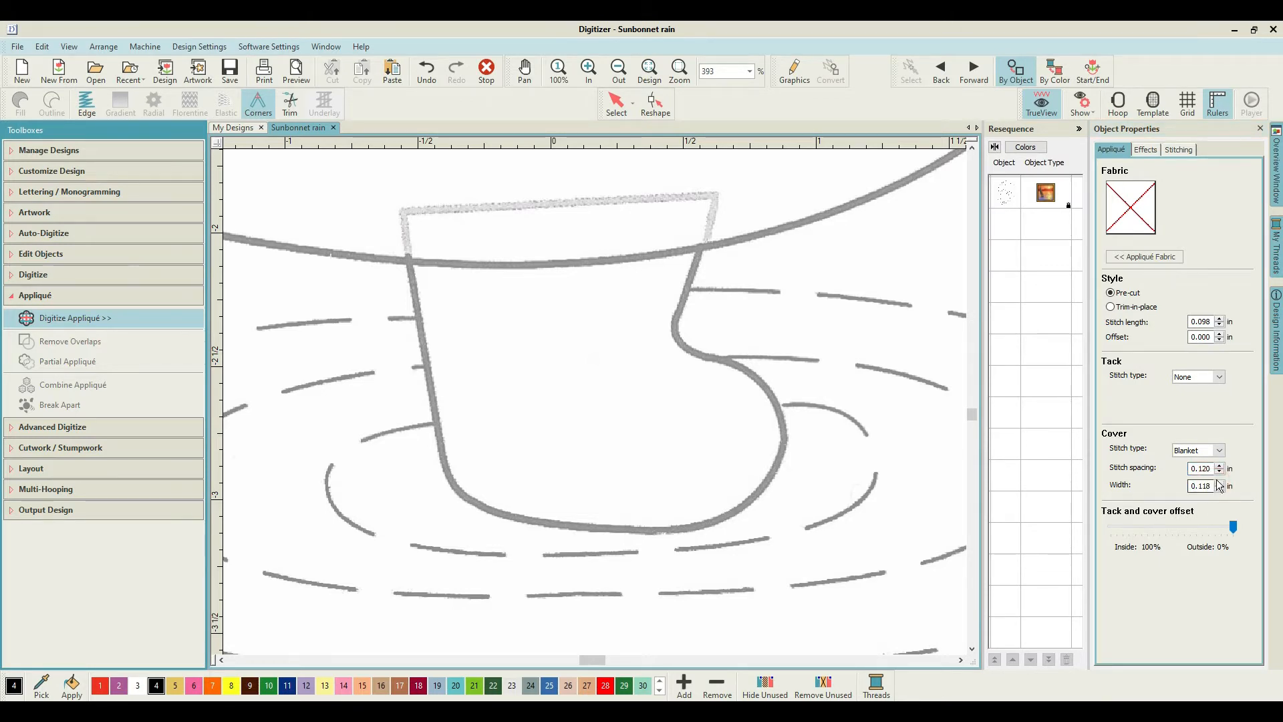
{"action": "left_click_drag", "start_coordinate": [1210, 488], "coordinate": [1201, 486]}
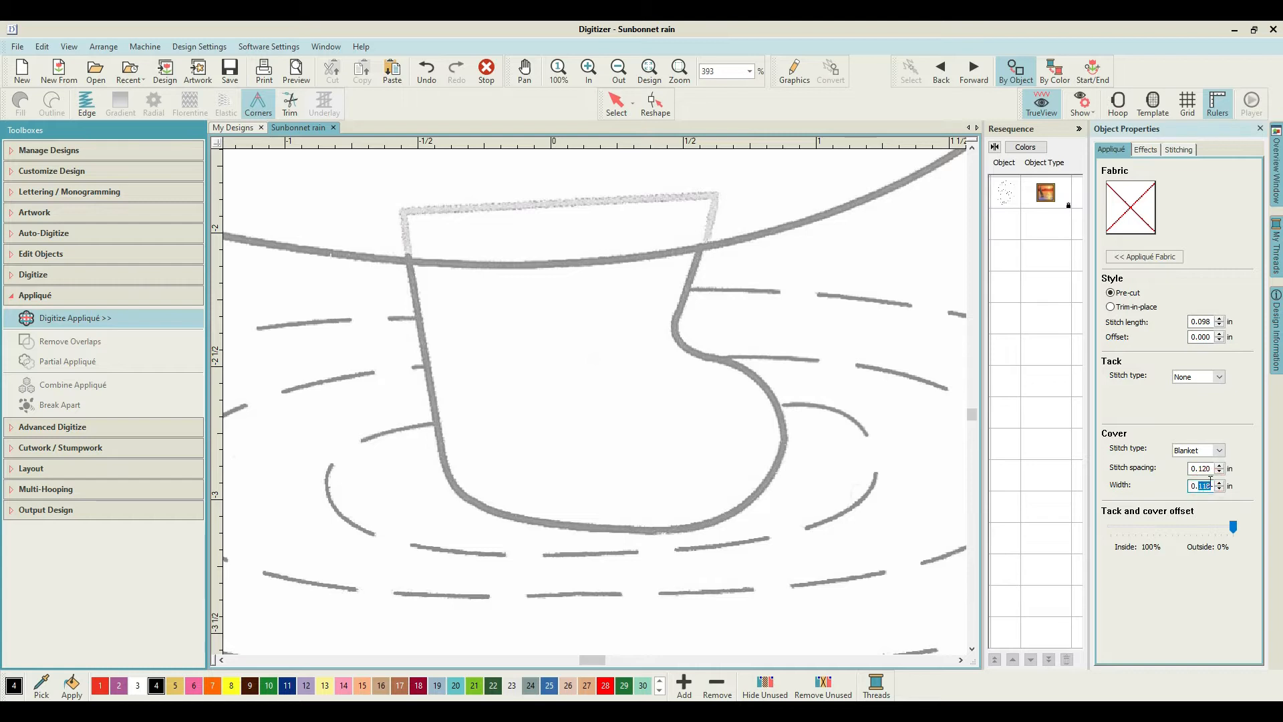
{"action": "type", "text": "080"}
Try to trace the boot outline as an appliqué shape and undo the result.
{"action": "left_click", "coordinate": [404, 209]}
{"action": "left_click", "coordinate": [519, 206]}
{"action": "left_click", "coordinate": [625, 198]}
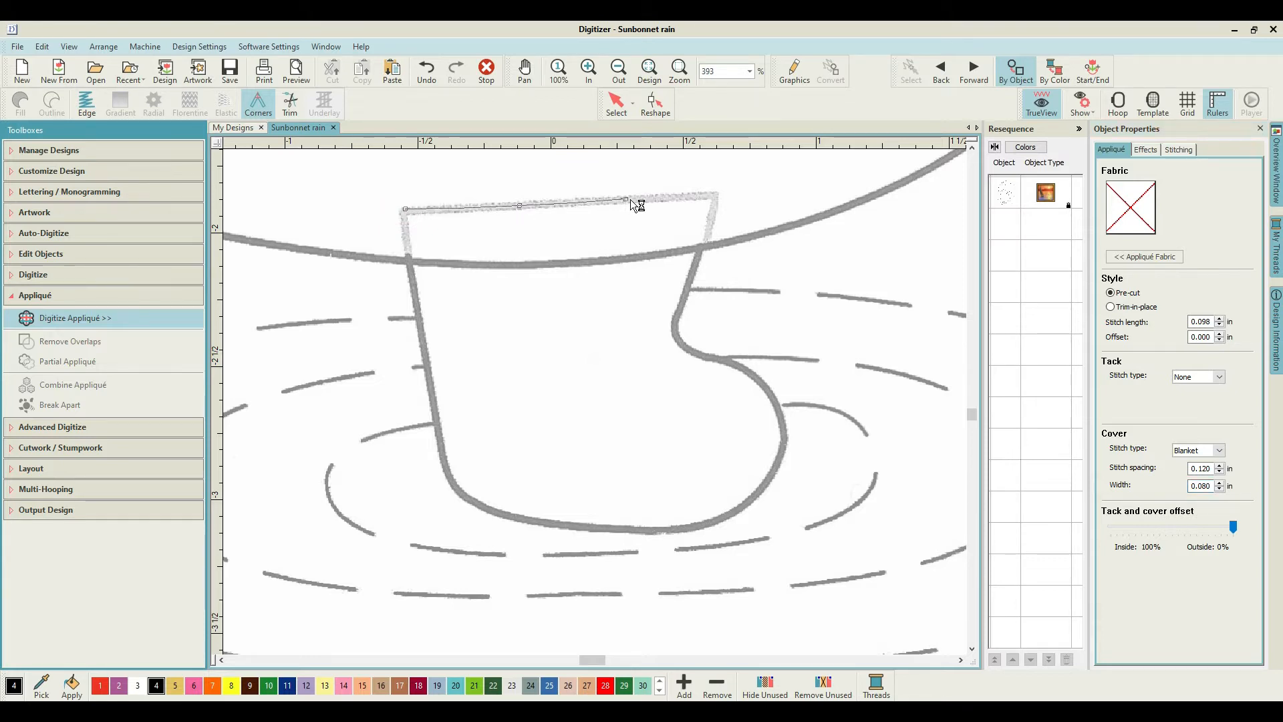
{"action": "left_click", "coordinate": [717, 193]}
{"action": "left_click", "coordinate": [706, 238]}
{"action": "left_click", "coordinate": [687, 276]}
{"action": "left_click", "coordinate": [676, 328]}
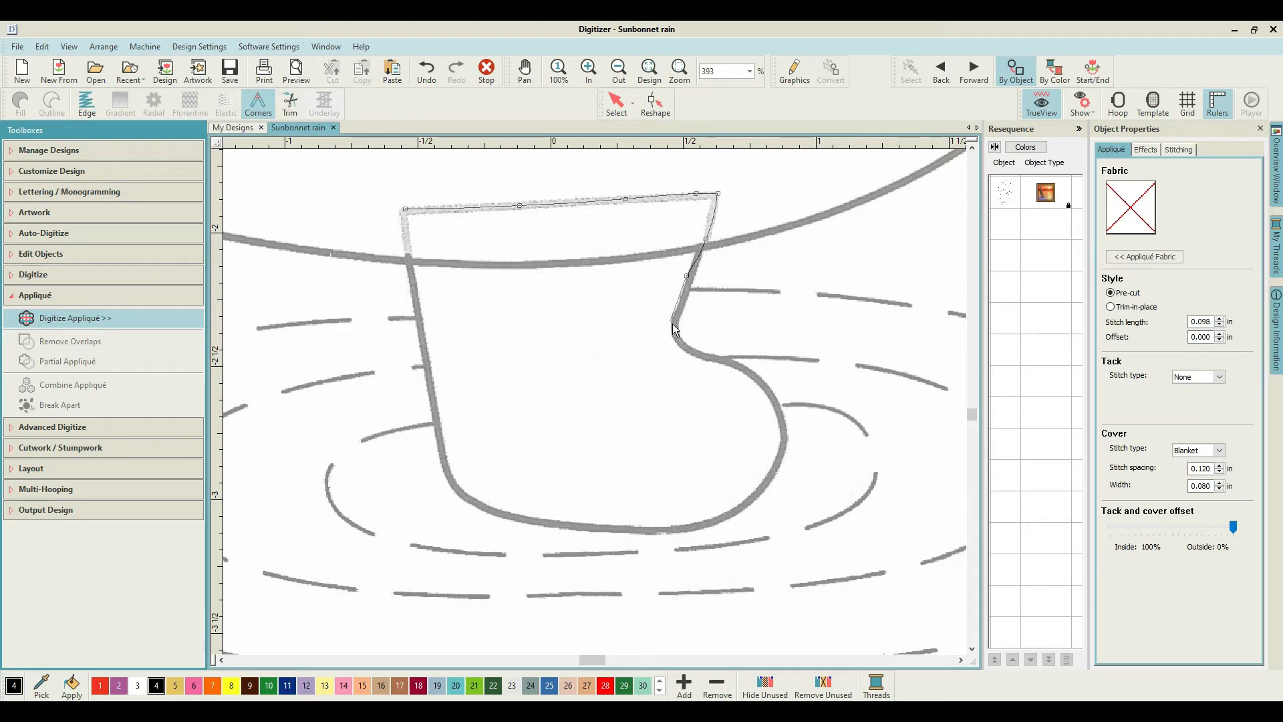
{"action": "left_click", "coordinate": [682, 346]}
{"action": "left_click", "coordinate": [715, 358]}
{"action": "left_click", "coordinate": [754, 375]}
{"action": "left_click", "coordinate": [781, 420]}
{"action": "left_click", "coordinate": [779, 456]}
{"action": "left_click", "coordinate": [677, 533]}
{"action": "left_click", "coordinate": [604, 524]}
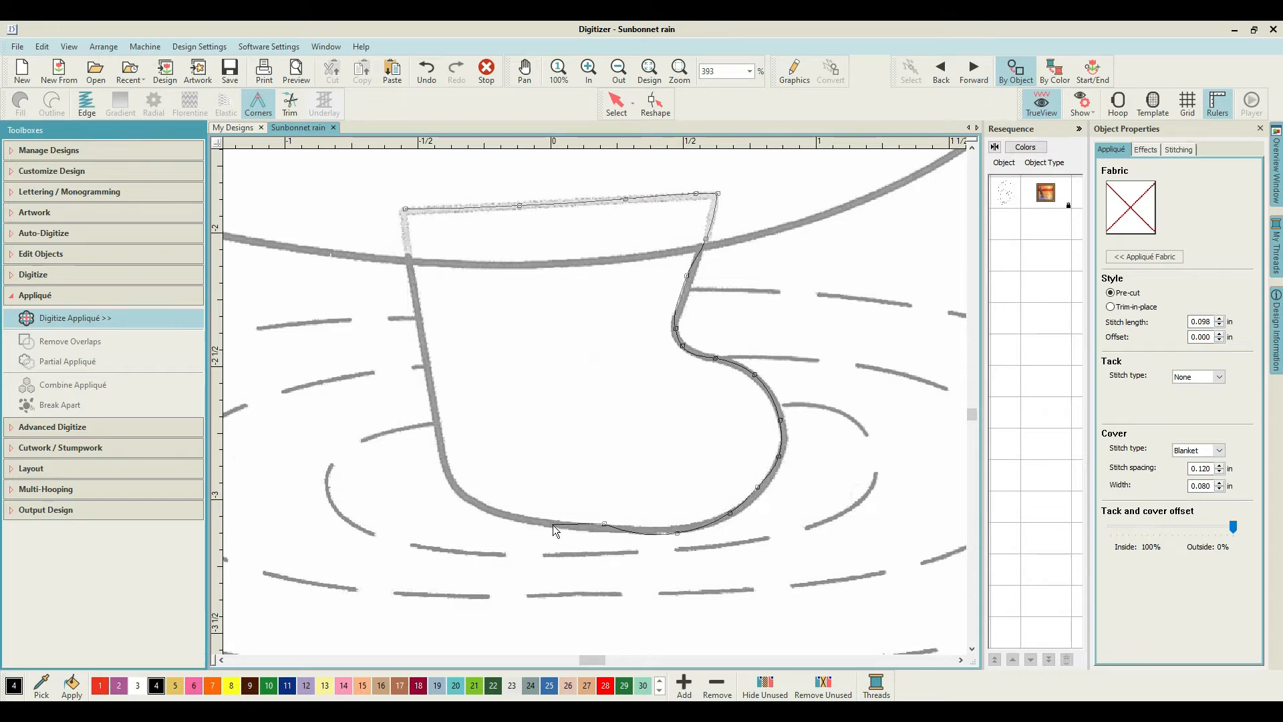
{"action": "key", "text": "Return"}
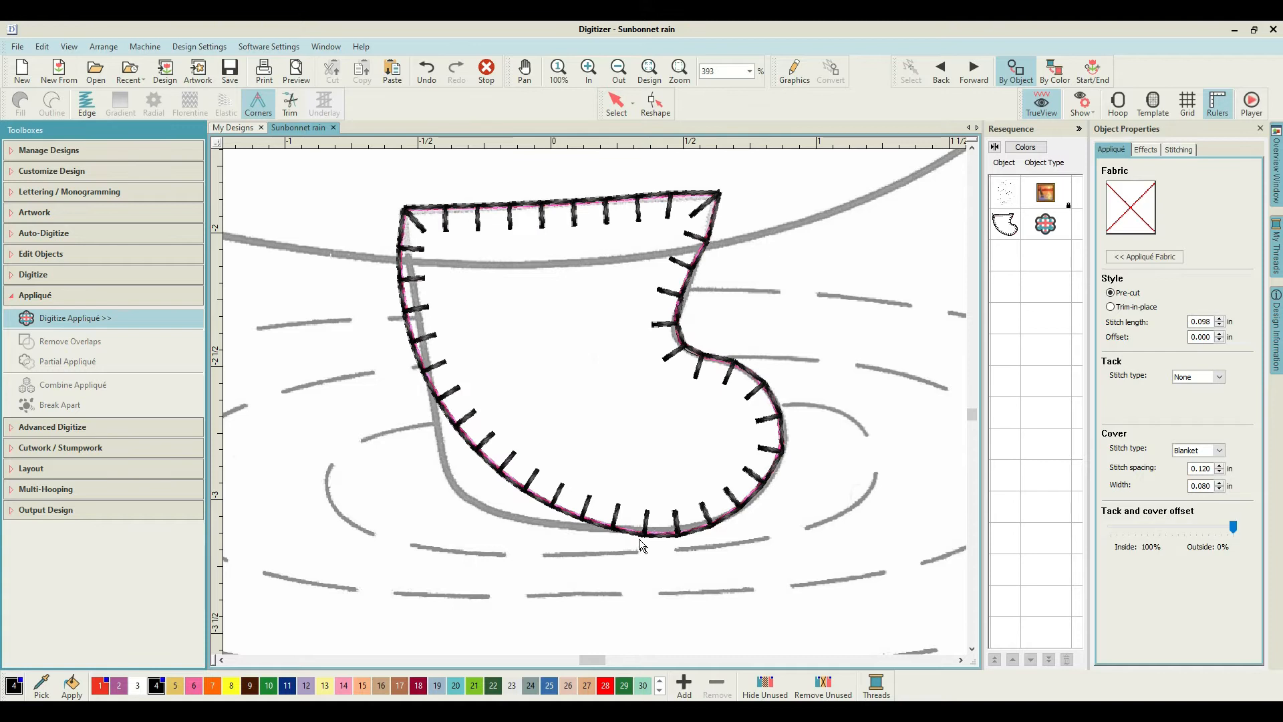
{"action": "left_click", "coordinate": [428, 71]}
Trace the boot's top edge and its front curve down to the toe, using corner points for straight parts and curve points for rounded ones.
{"action": "left_click", "coordinate": [404, 211]}
{"action": "left_click", "coordinate": [549, 203]}
{"action": "left_click", "coordinate": [666, 197]}
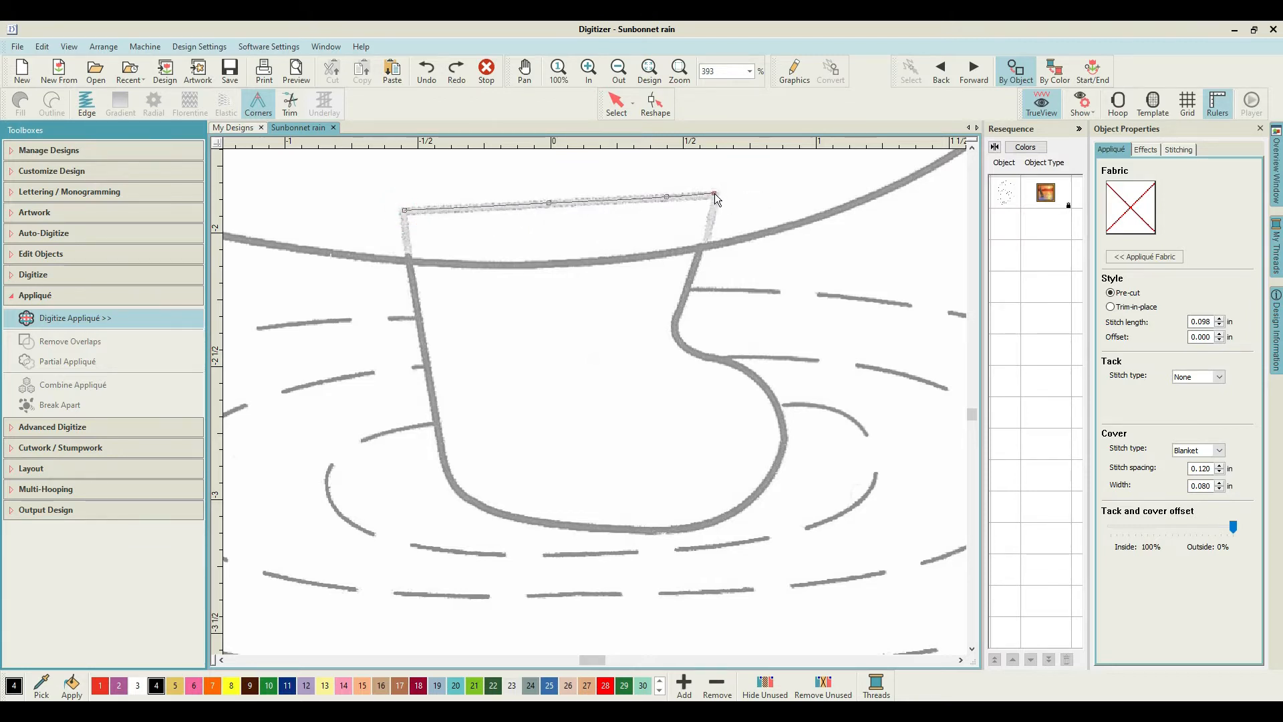
{"action": "right_click", "coordinate": [692, 271]}
{"action": "right_click", "coordinate": [672, 323]}
{"action": "right_click", "coordinate": [687, 352]}
{"action": "right_click", "coordinate": [738, 365]}
{"action": "right_click", "coordinate": [783, 443]}
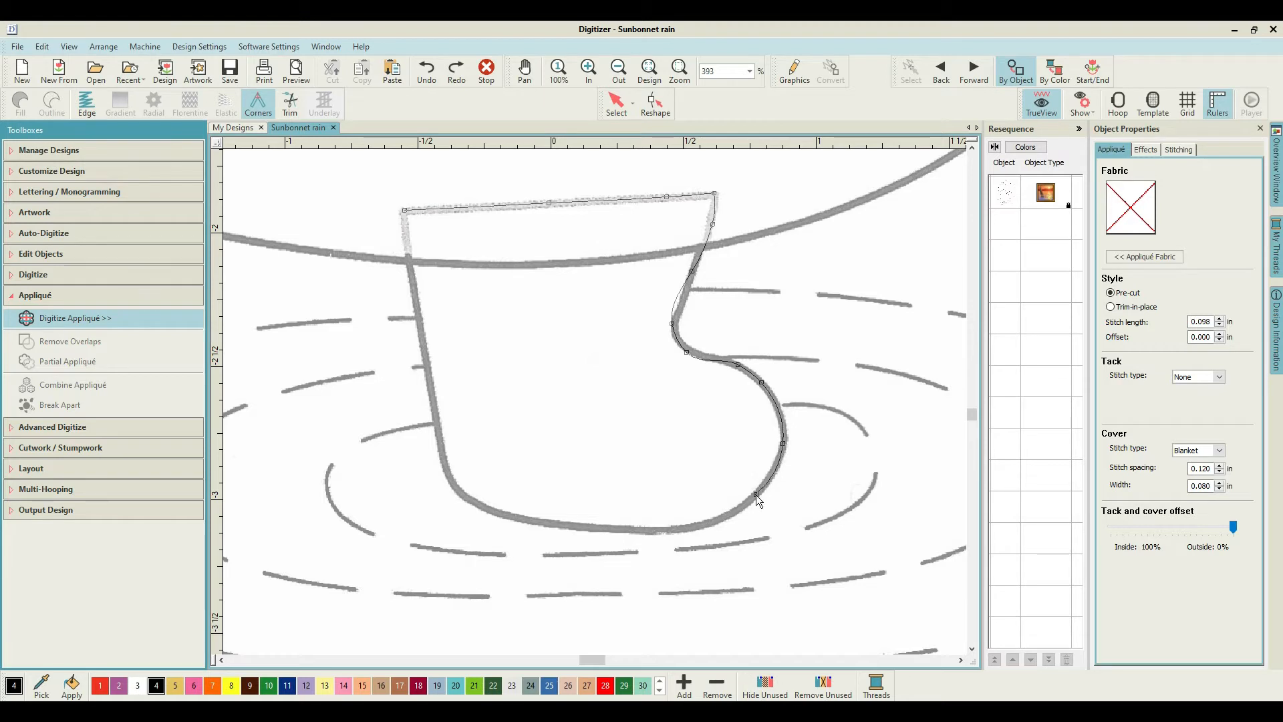
Trace the boot's toe, sole and back edge, replace the misplaced points on the back edge, and complete the appliqué.
{"action": "right_click", "coordinate": [708, 523]}
{"action": "right_click", "coordinate": [641, 530]}
{"action": "right_click", "coordinate": [557, 525]}
{"action": "right_click", "coordinate": [455, 486]}
{"action": "right_click", "coordinate": [434, 413]}
{"action": "right_click", "coordinate": [423, 311]}
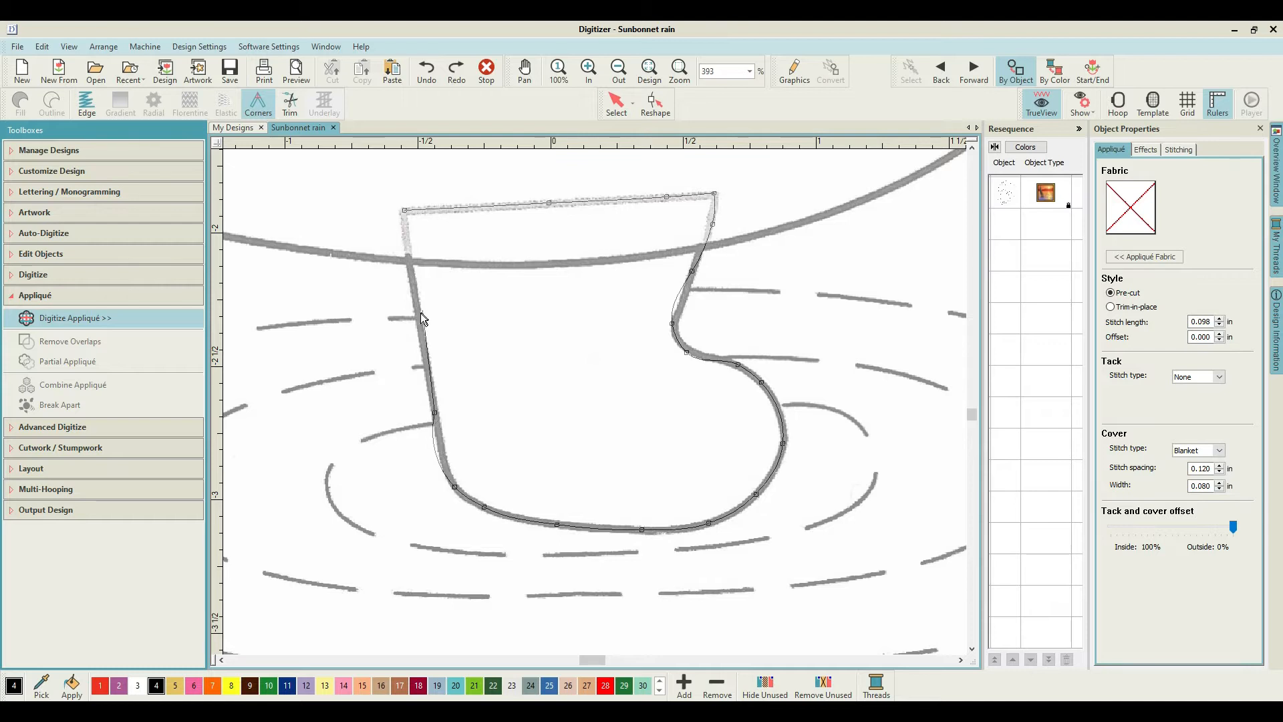
{"action": "right_click", "coordinate": [408, 246]}
{"action": "key", "text": "BackSpace"}
{"action": "key", "text": "BackSpace"}
{"action": "left_click", "coordinate": [419, 325]}
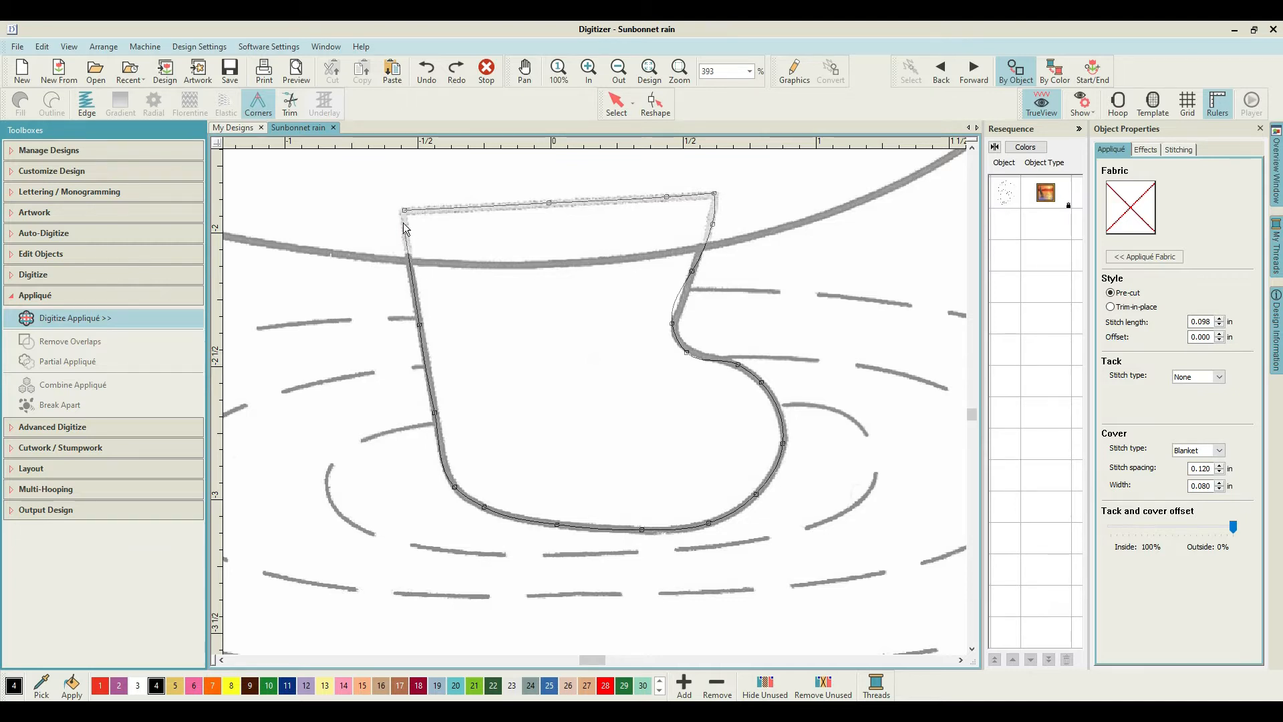
{"action": "key", "text": "Return"}
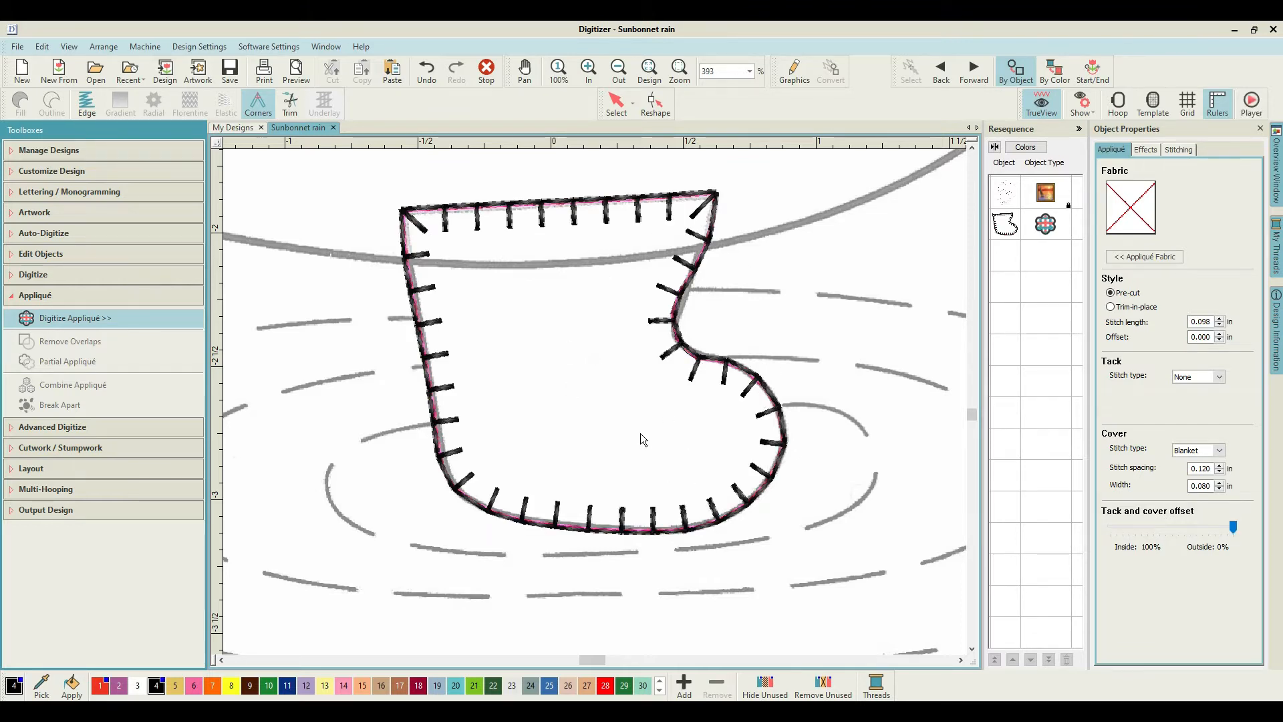
Begin the raincoat's appliqué outline in pink thread colour 14, tracing the neckline and the long front edge to the hem corner.
{"action": "scroll", "coordinate": [594, 402], "scroll_direction": "down", "scroll_amount": 5}
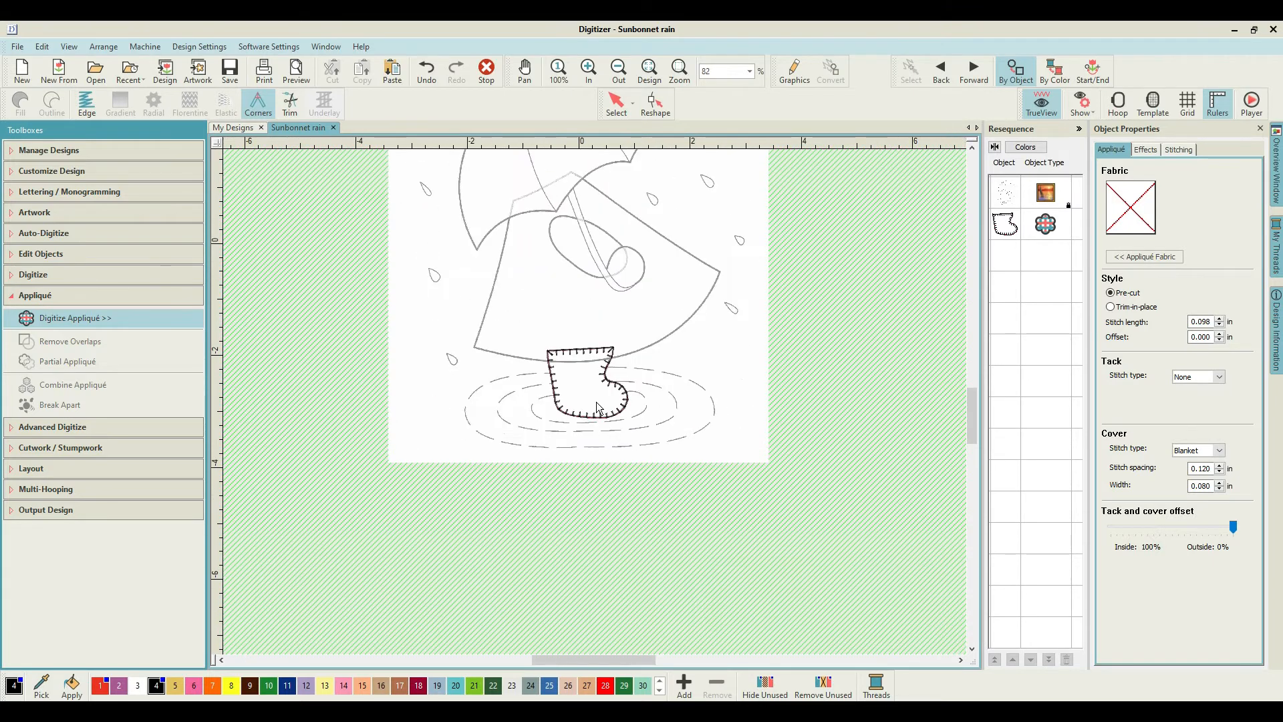
{"action": "scroll", "coordinate": [595, 402], "scroll_direction": "up", "scroll_amount": 2}
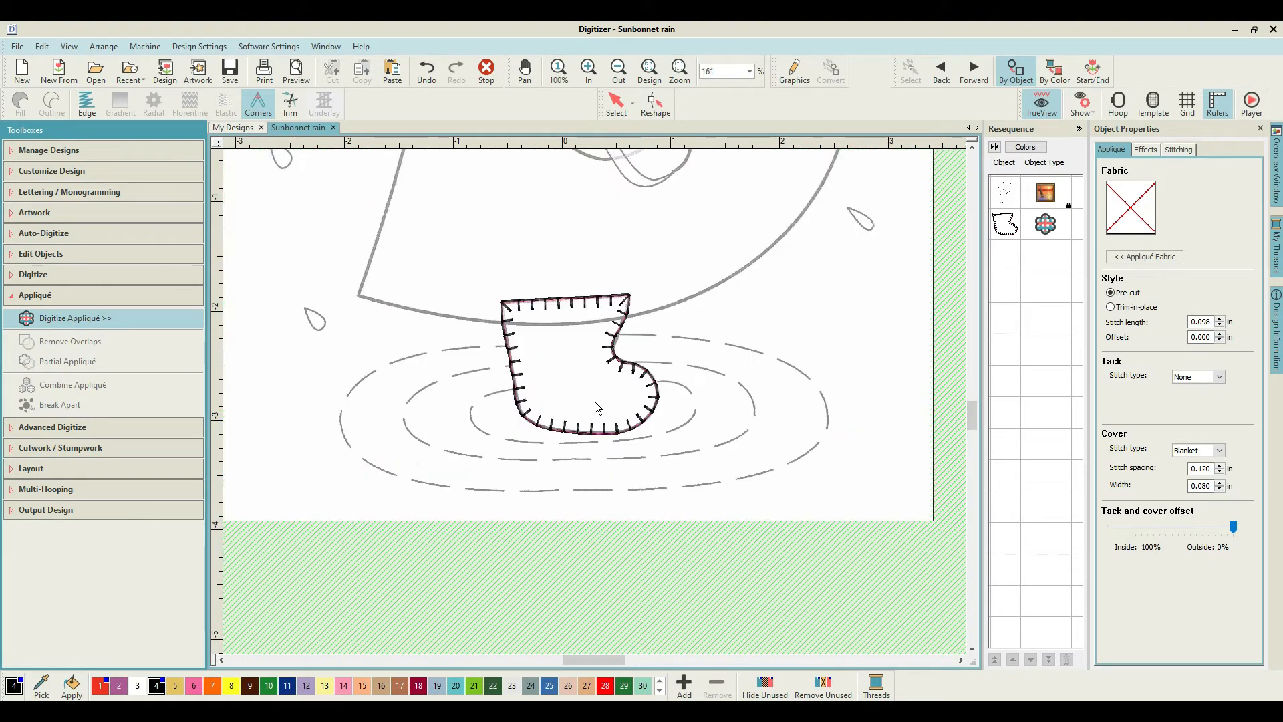
{"action": "scroll", "coordinate": [595, 403], "scroll_direction": "down", "scroll_amount": 1}
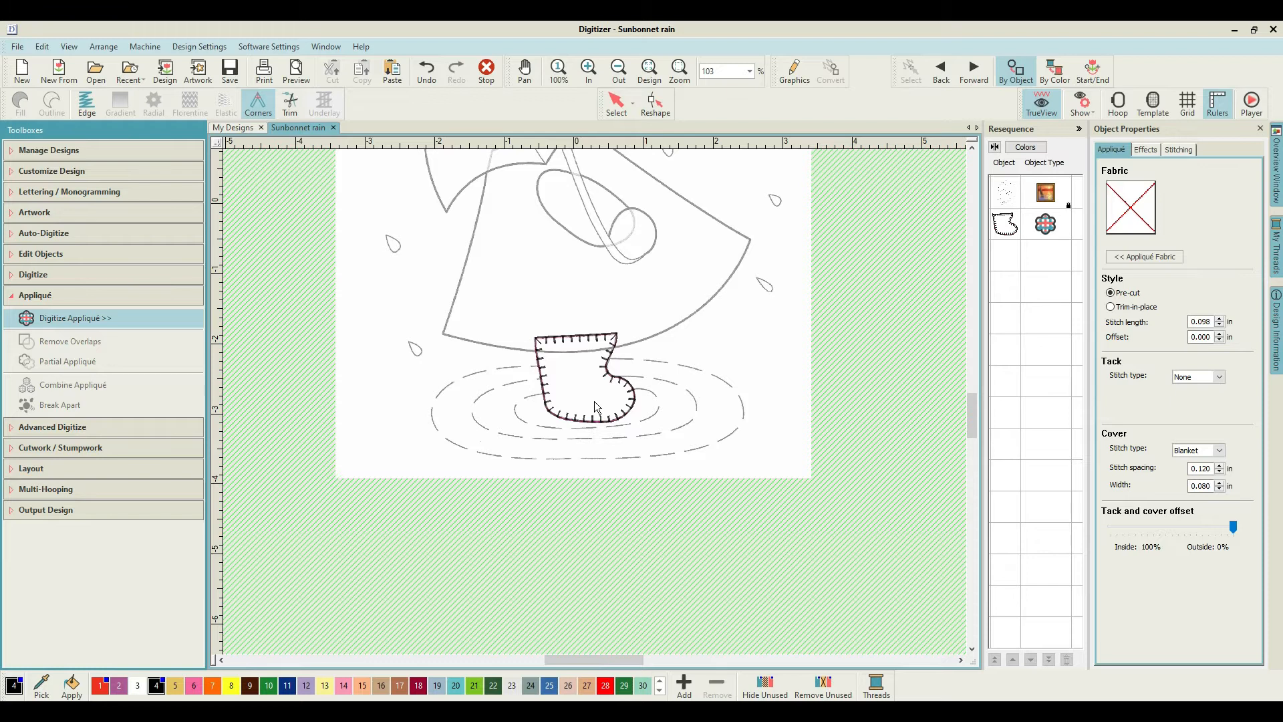
{"action": "left_click_drag", "start_coordinate": [971, 411], "coordinate": [966, 387]}
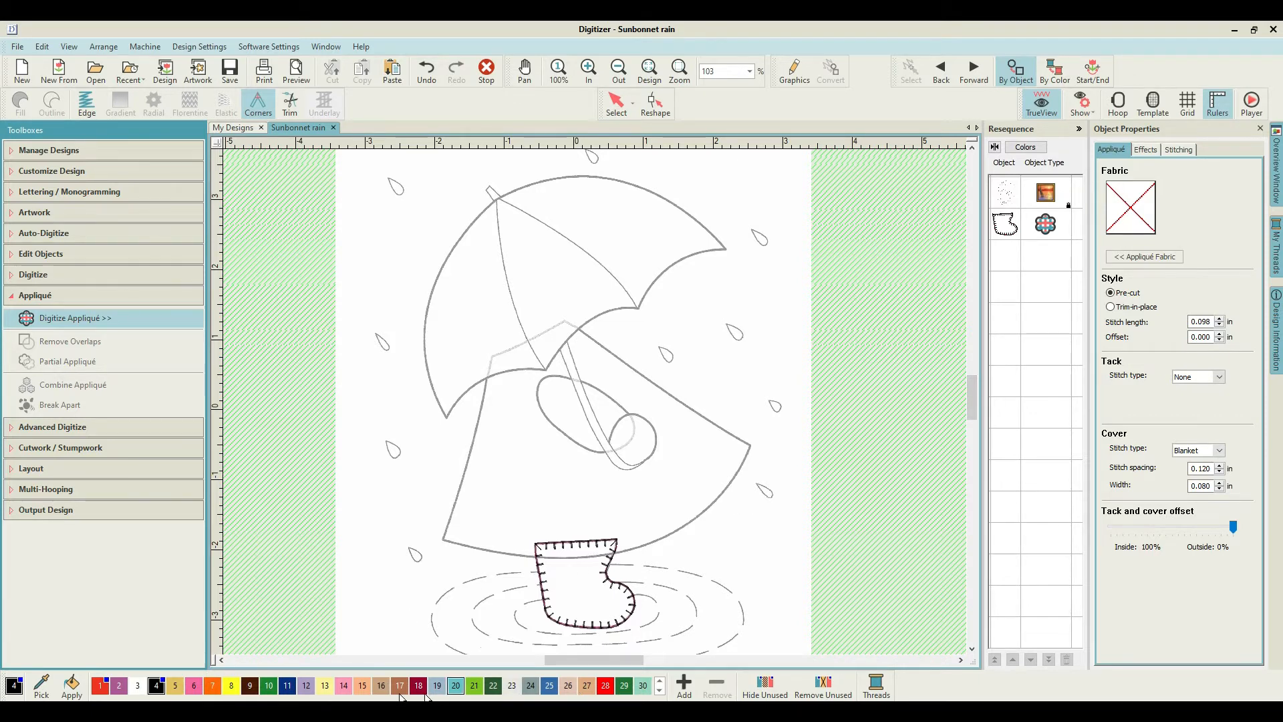
{"action": "left_click", "coordinate": [344, 686]}
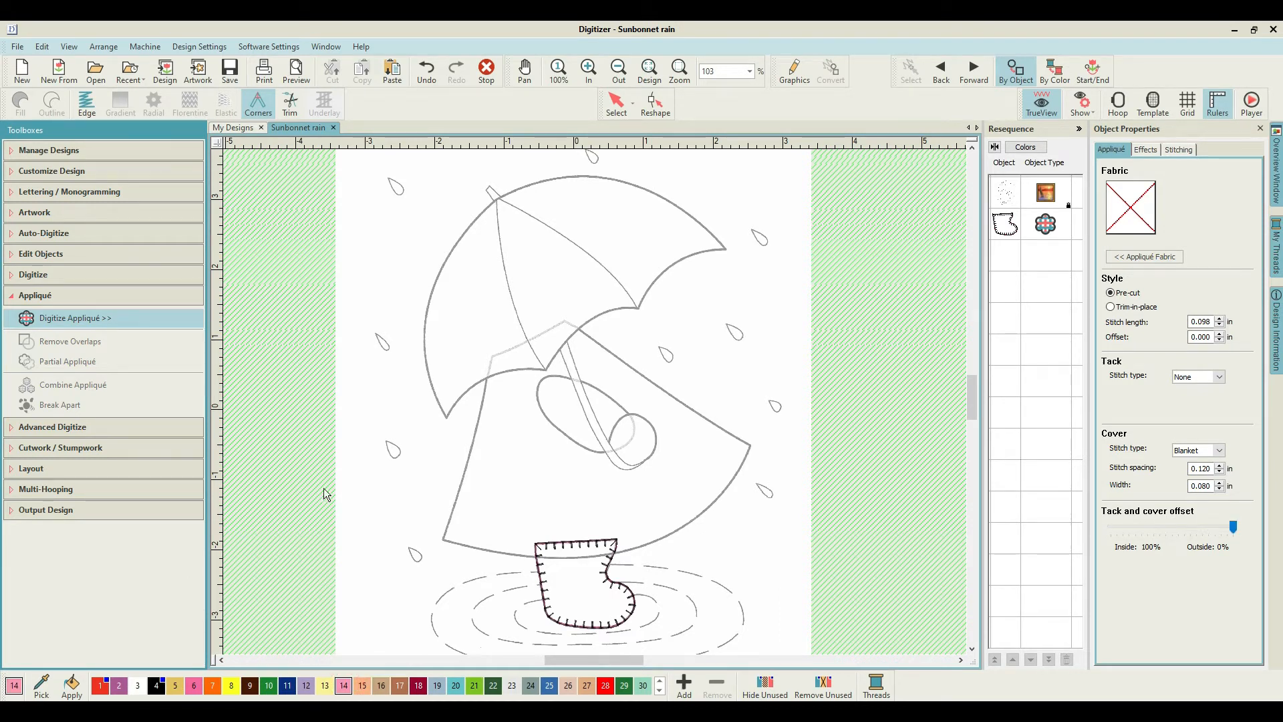
{"action": "left_click", "coordinate": [492, 357]}
{"action": "left_click", "coordinate": [539, 335]}
{"action": "left_click", "coordinate": [566, 320]}
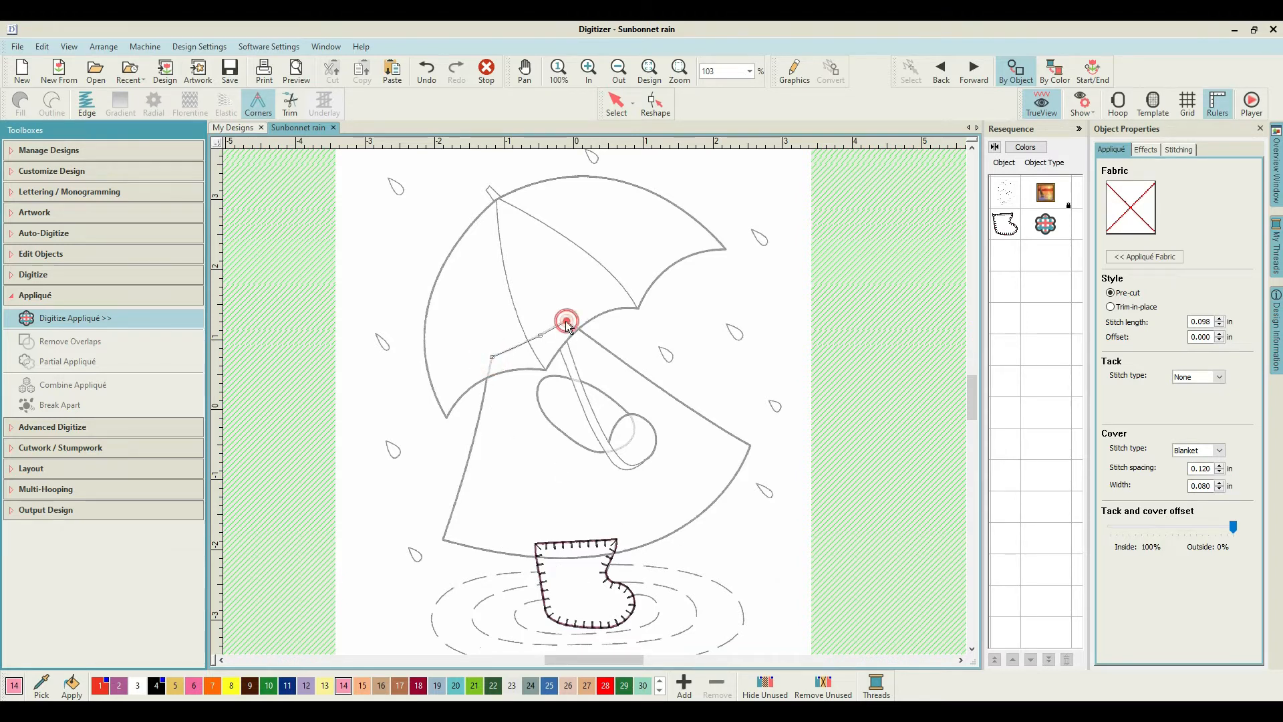
{"action": "left_click", "coordinate": [692, 408]}
{"action": "left_click", "coordinate": [748, 444]}
{"action": "right_click", "coordinate": [727, 489]}
{"action": "key", "text": "BackSpace"}
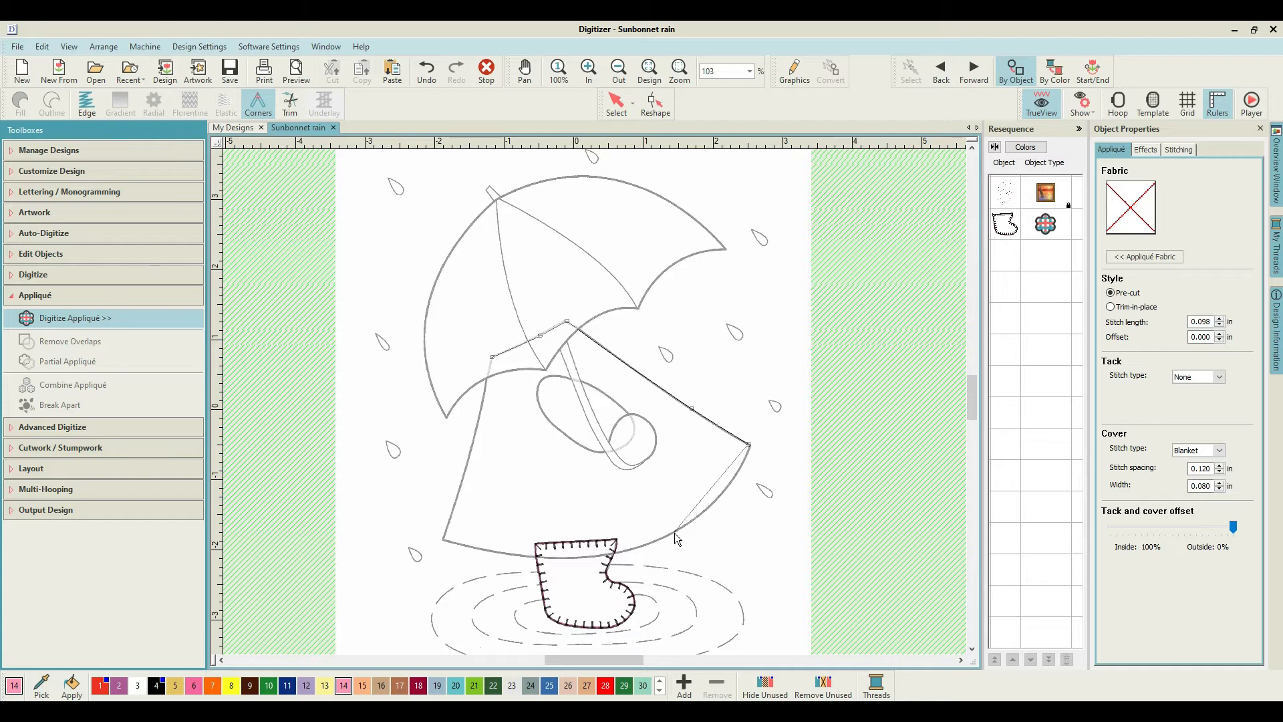
{"action": "scroll", "coordinate": [750, 446], "scroll_direction": "up", "scroll_amount": 4}
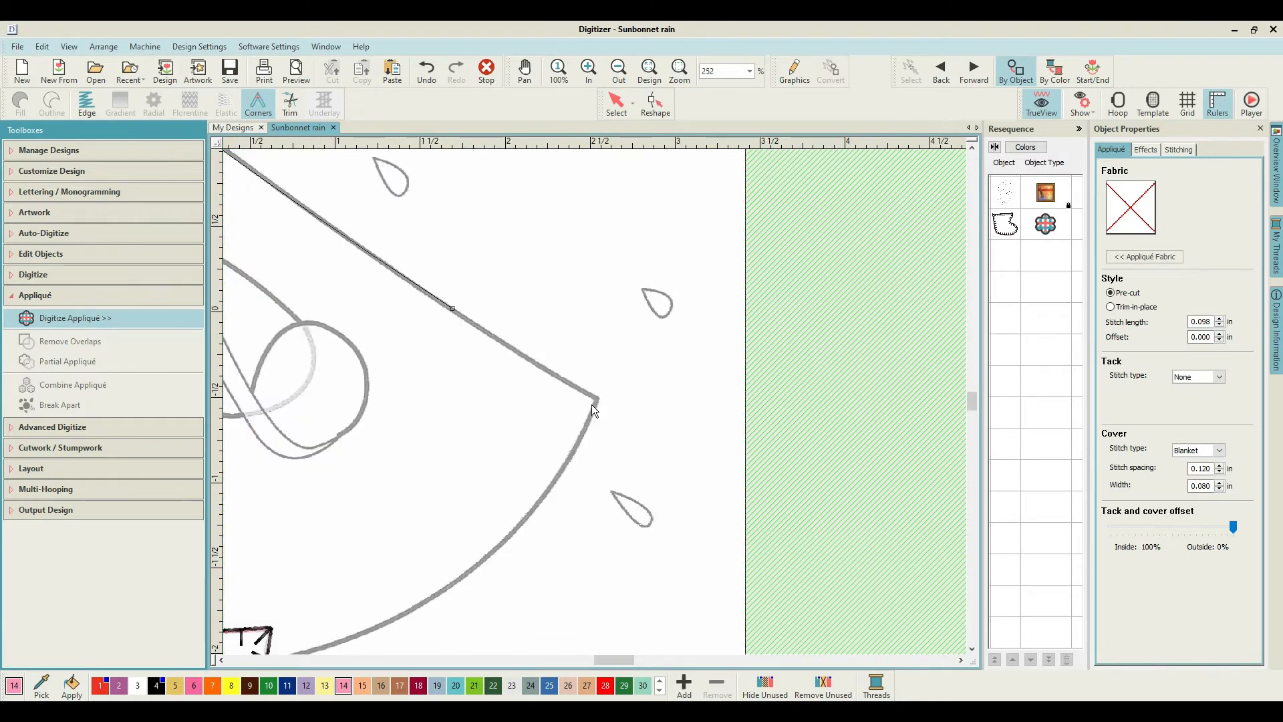
{"action": "left_click", "coordinate": [599, 400]}
Continue the raincoat outline along the curved hem, past the boot, to the opposite hem corner.
{"action": "left_click", "coordinate": [567, 456]}
{"action": "left_click", "coordinate": [507, 539]}
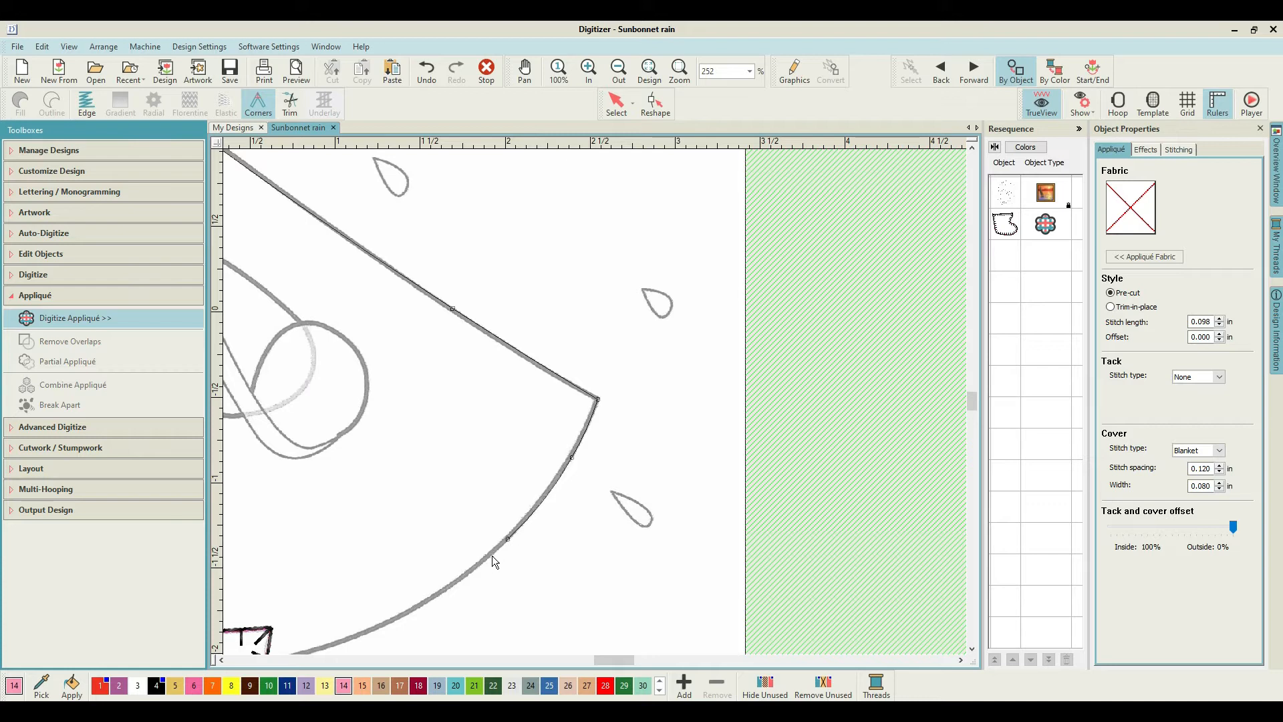
{"action": "left_click", "coordinate": [407, 611]}
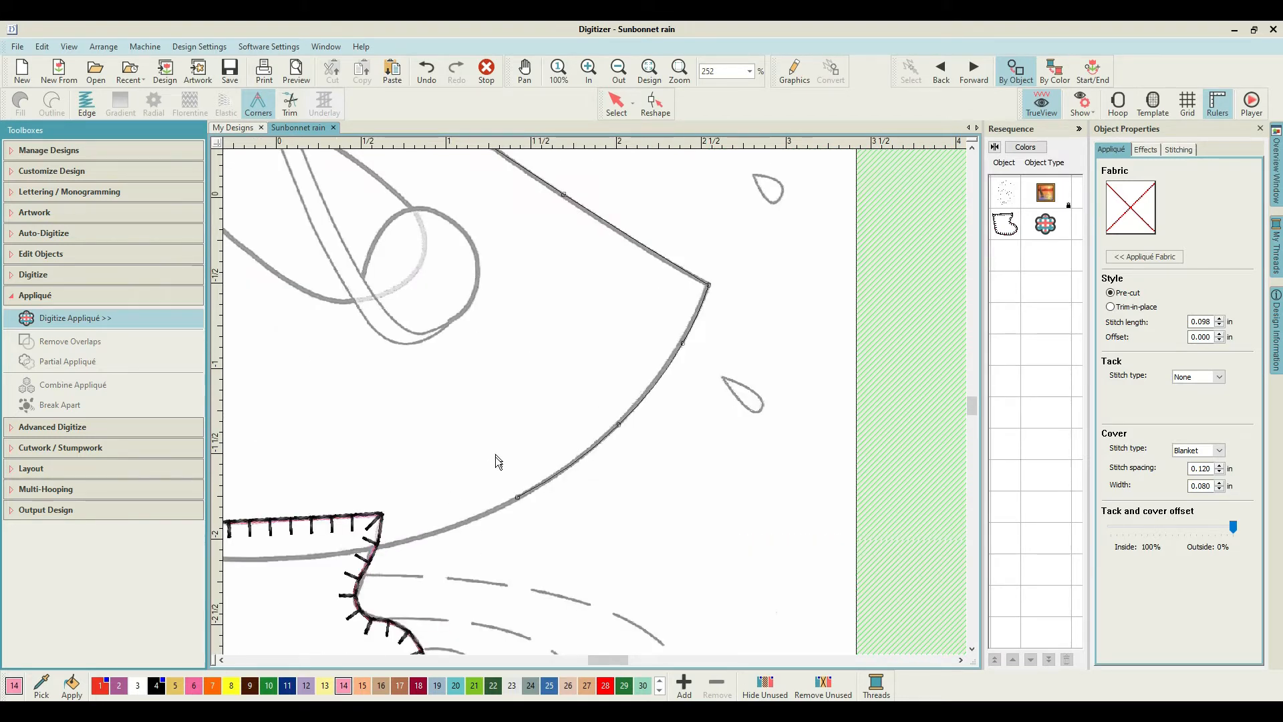
{"action": "left_click", "coordinate": [463, 522]}
{"action": "left_click", "coordinate": [345, 554]}
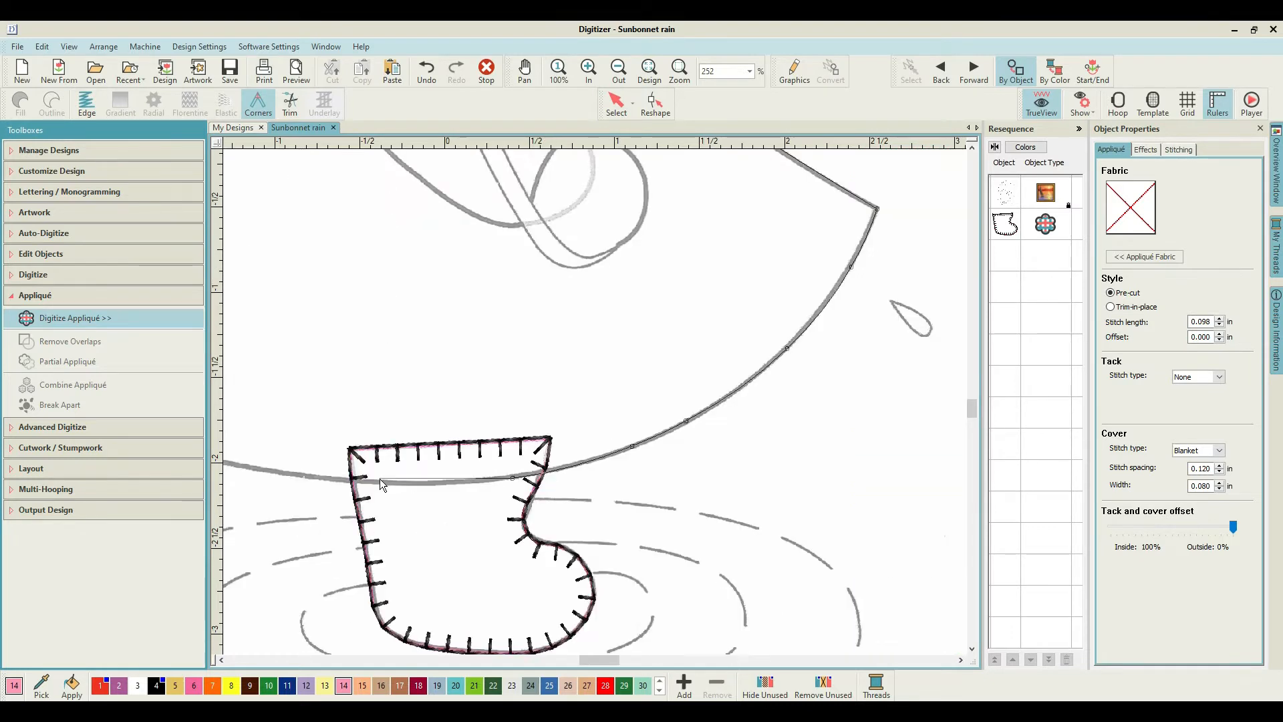
{"action": "left_click", "coordinate": [379, 483]}
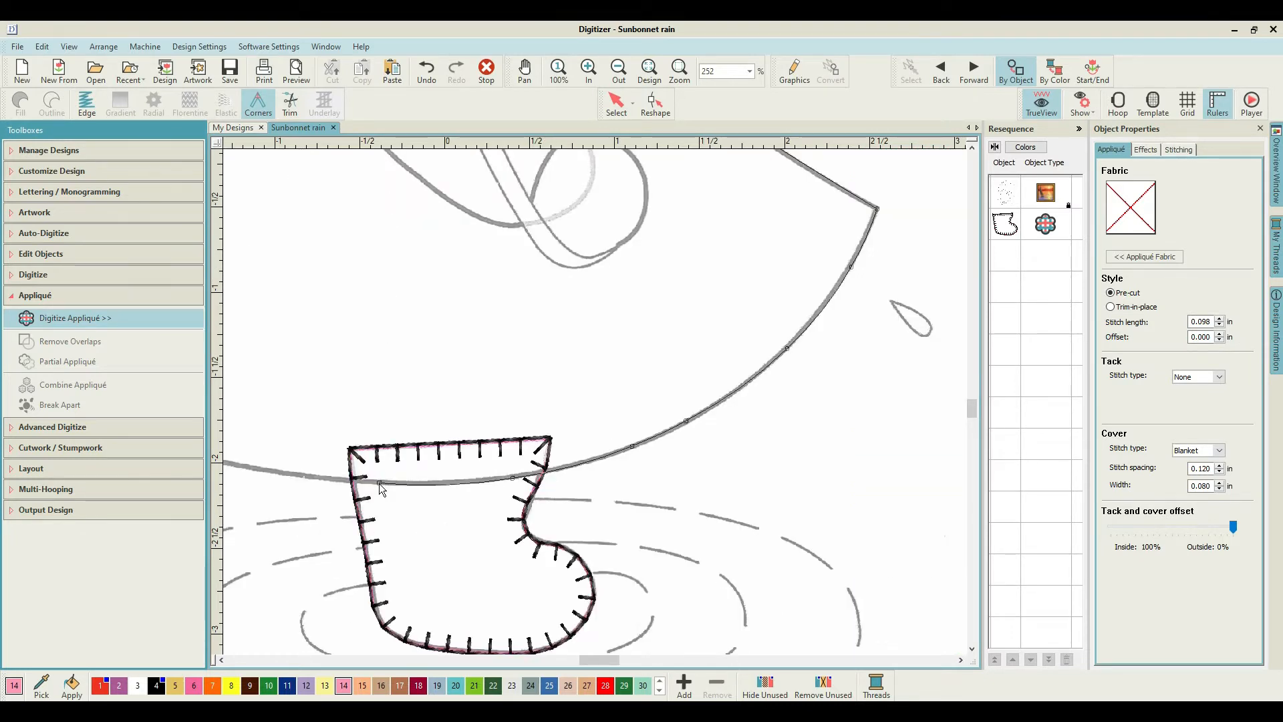
{"action": "left_click", "coordinate": [282, 471]}
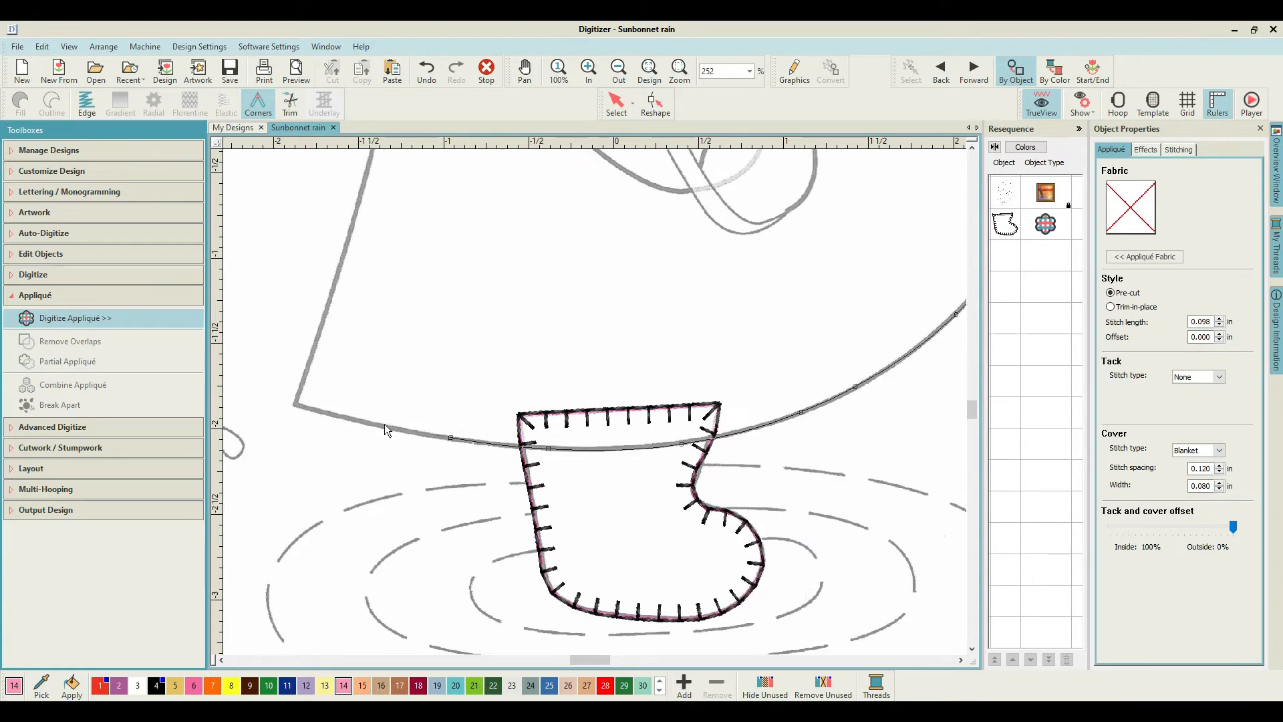
{"action": "left_click", "coordinate": [380, 427]}
{"action": "left_click", "coordinate": [314, 407]}
{"action": "left_click", "coordinate": [294, 404]}
Remove the misplaced point at the raincoat's hem corner, trace the back edge up to the neckline, and complete the appliqué.
{"action": "left_click", "coordinate": [323, 322]}
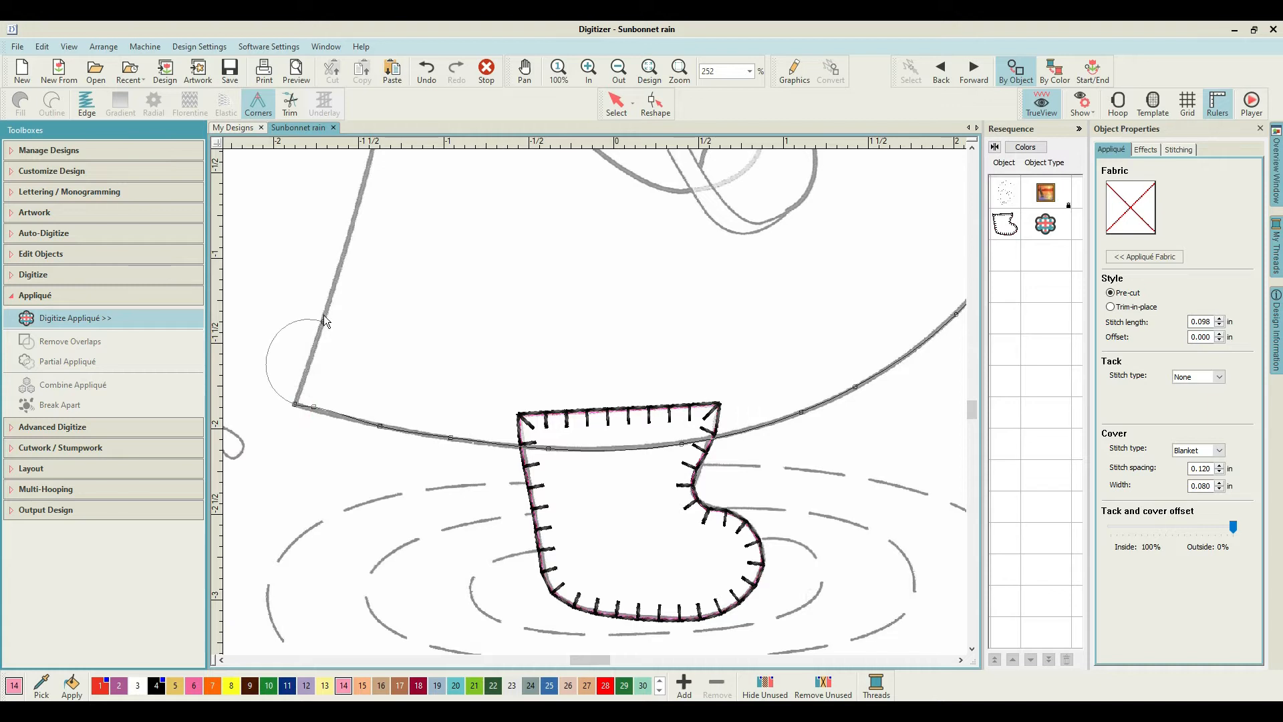
{"action": "key", "text": "BackSpace"}
{"action": "left_click", "coordinate": [295, 407]}
{"action": "left_click", "coordinate": [326, 318]}
{"action": "left_click", "coordinate": [358, 199]}
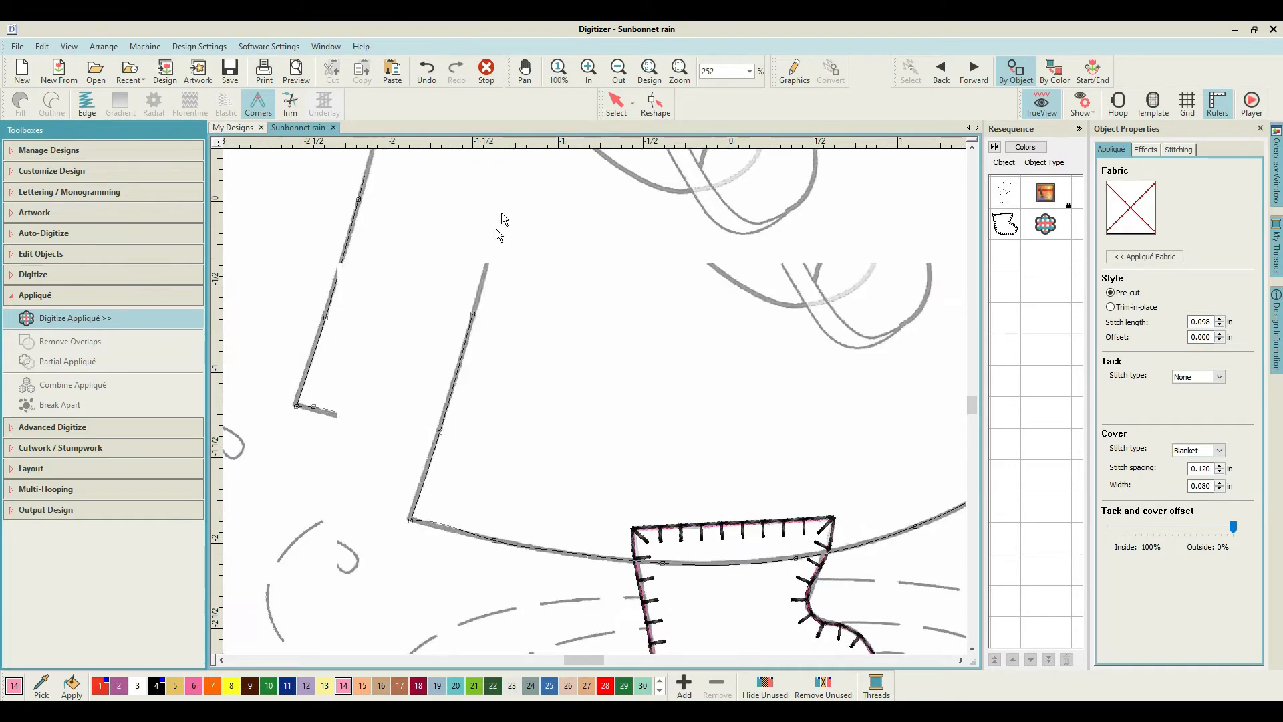
{"action": "left_click", "coordinate": [504, 192]}
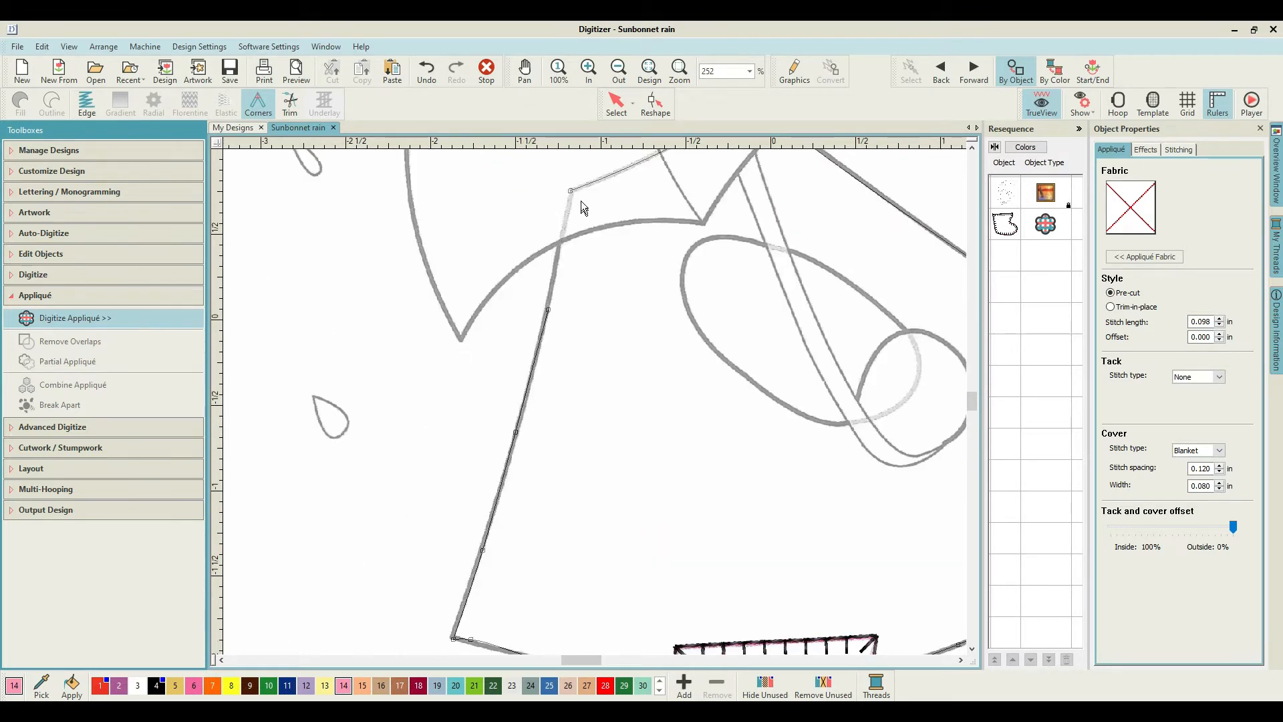
{"action": "left_click", "coordinate": [567, 200]}
{"action": "key", "text": "Return"}
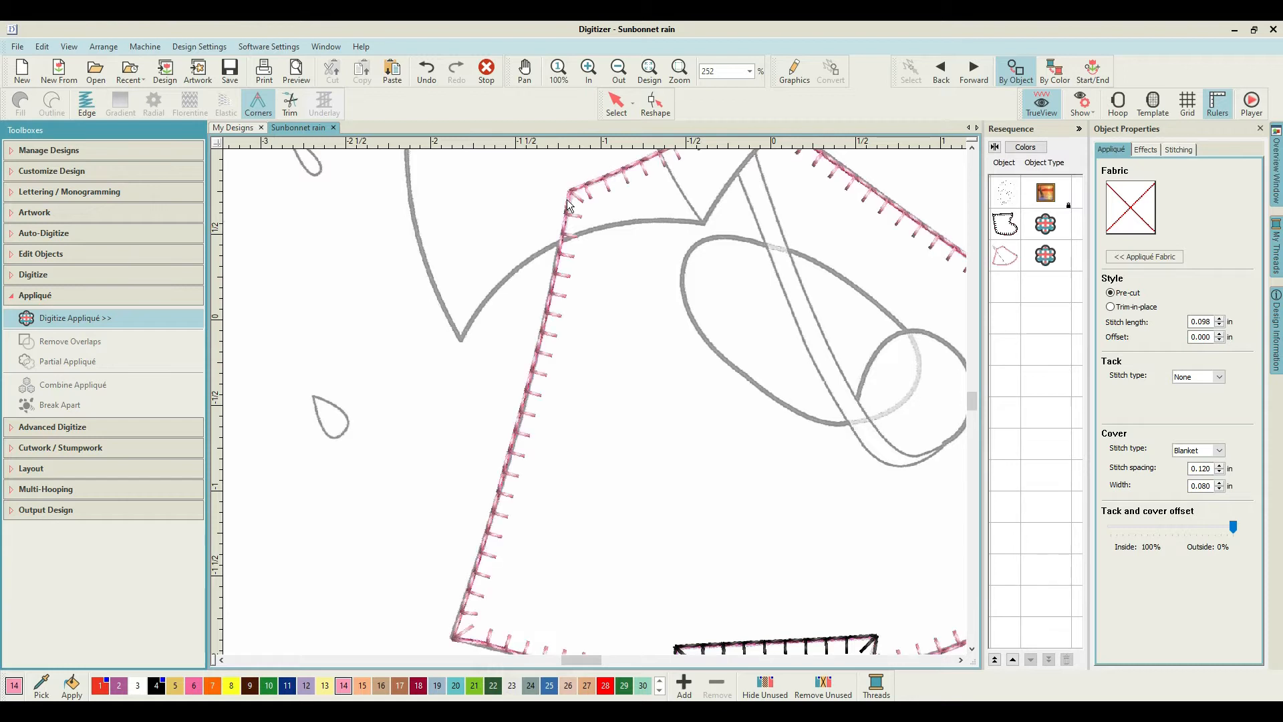
Begin the sleeve's appliqué outline in thread colour 12, tracing its rounded shoulder end and upper edge with curve points.
{"action": "scroll", "coordinate": [595, 402], "scroll_direction": "down", "scroll_amount": 2}
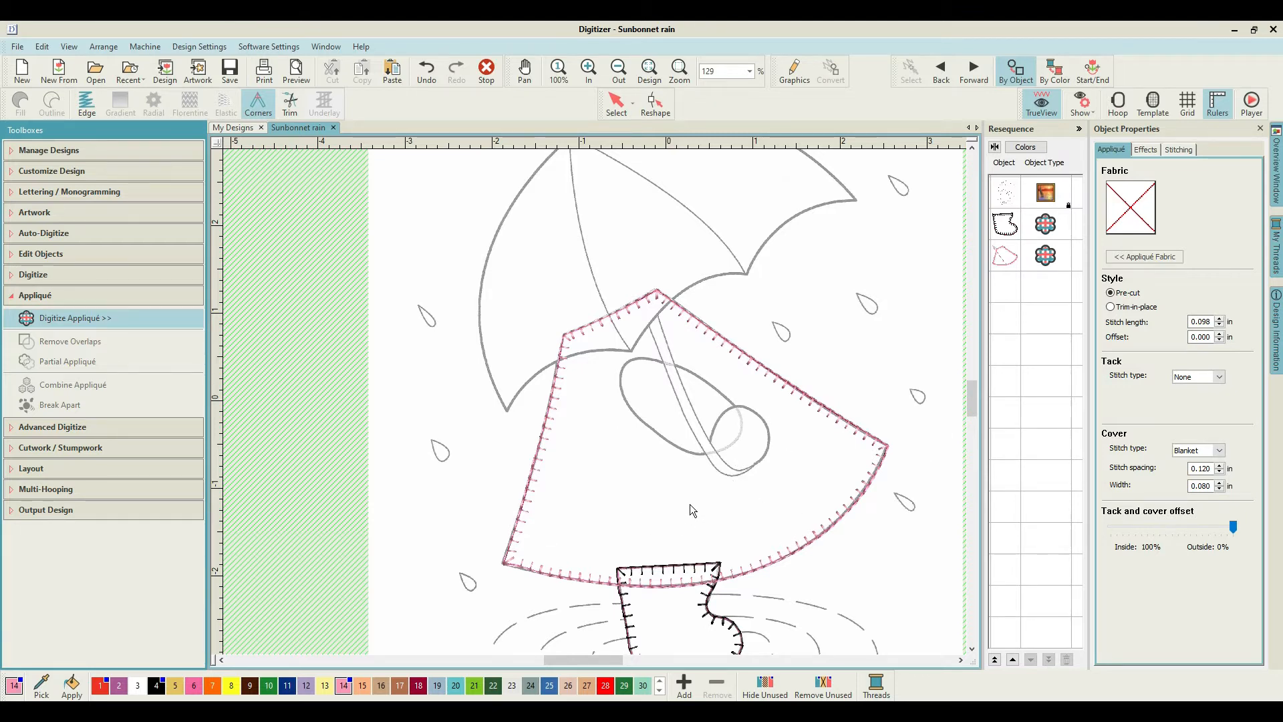
{"action": "scroll", "coordinate": [595, 402], "scroll_direction": "up", "scroll_amount": 2}
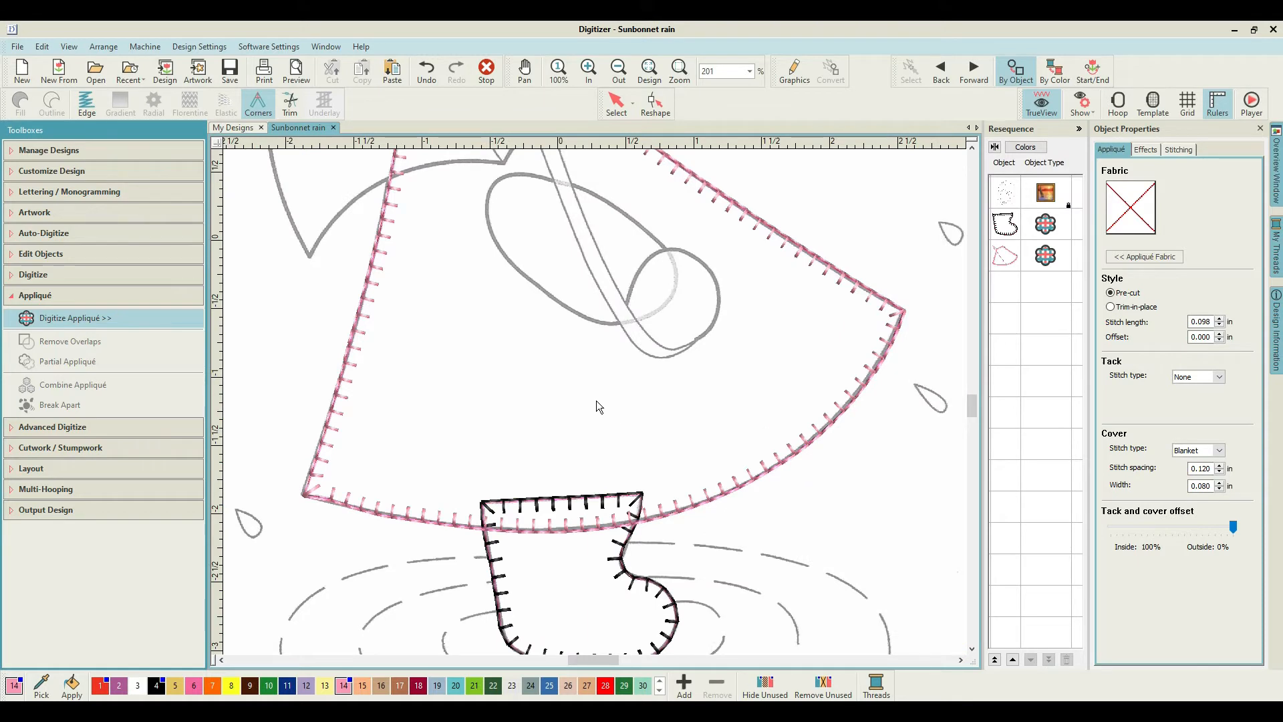
{"action": "scroll", "coordinate": [595, 405], "scroll_direction": "down", "scroll_amount": 3}
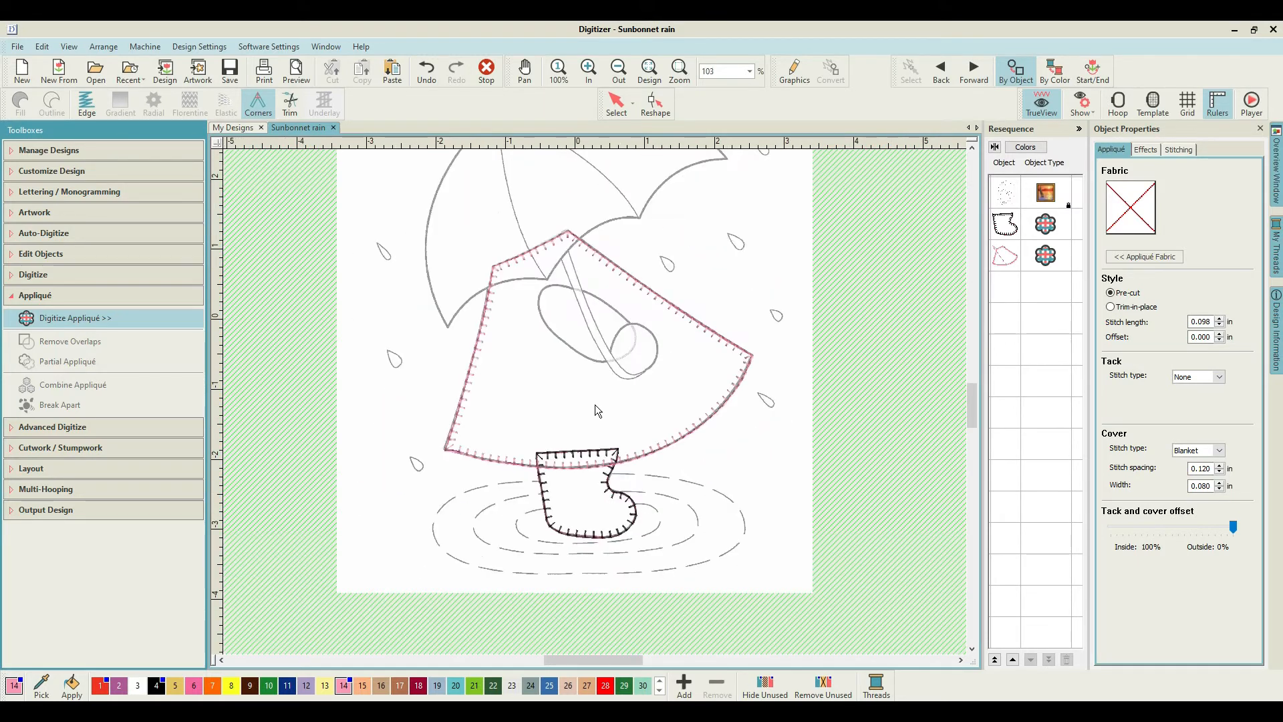
{"action": "scroll", "coordinate": [597, 409], "scroll_direction": "up", "scroll_amount": 1}
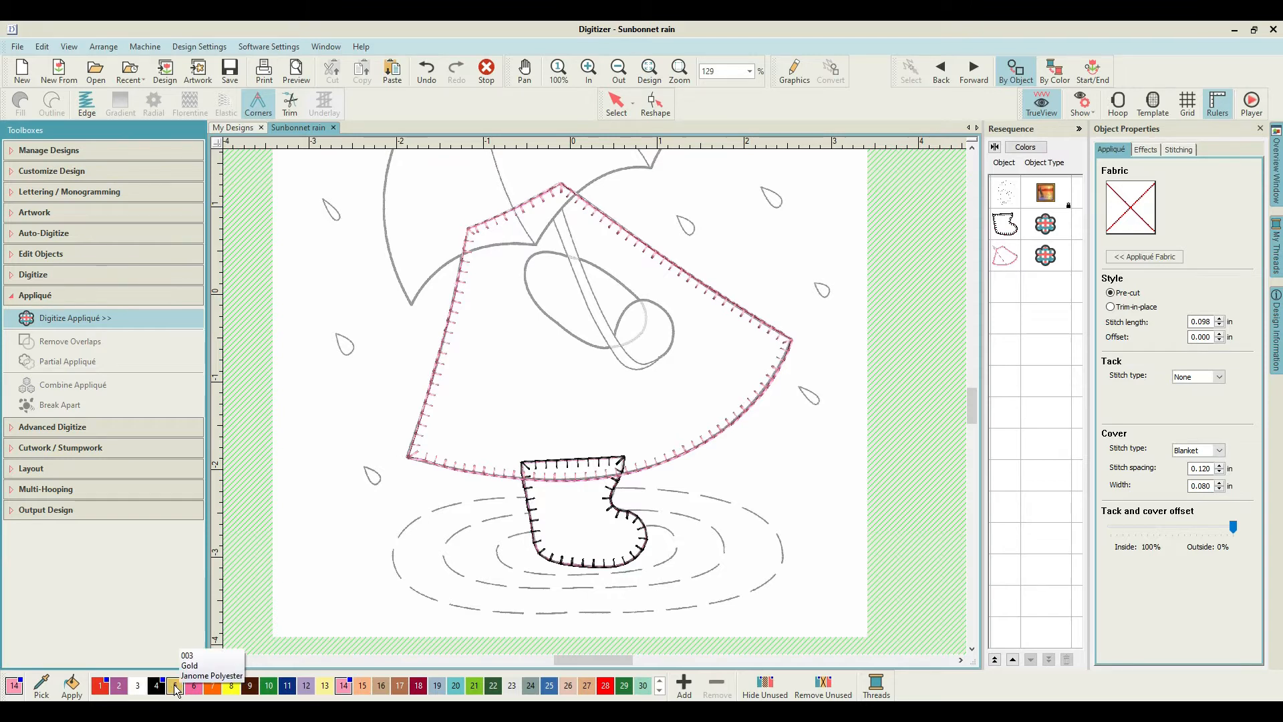
{"action": "left_click", "coordinate": [304, 690]}
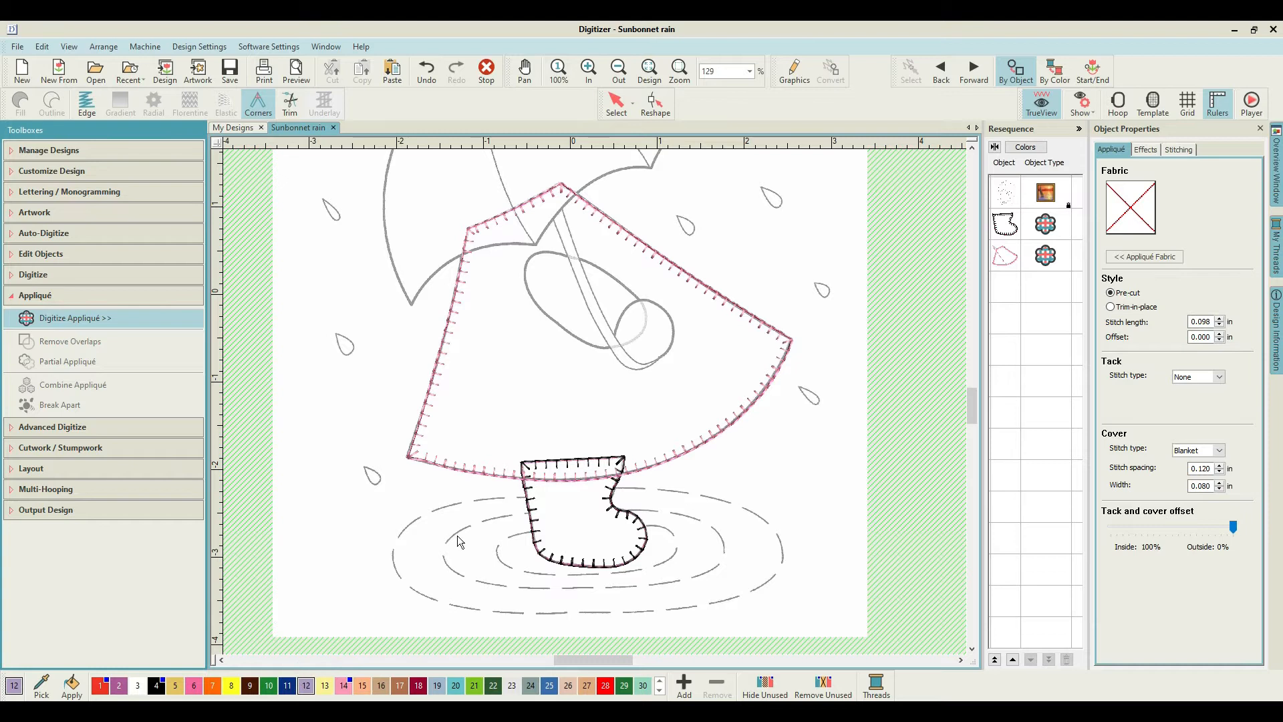
{"action": "scroll", "coordinate": [541, 261], "scroll_direction": "up", "scroll_amount": 3}
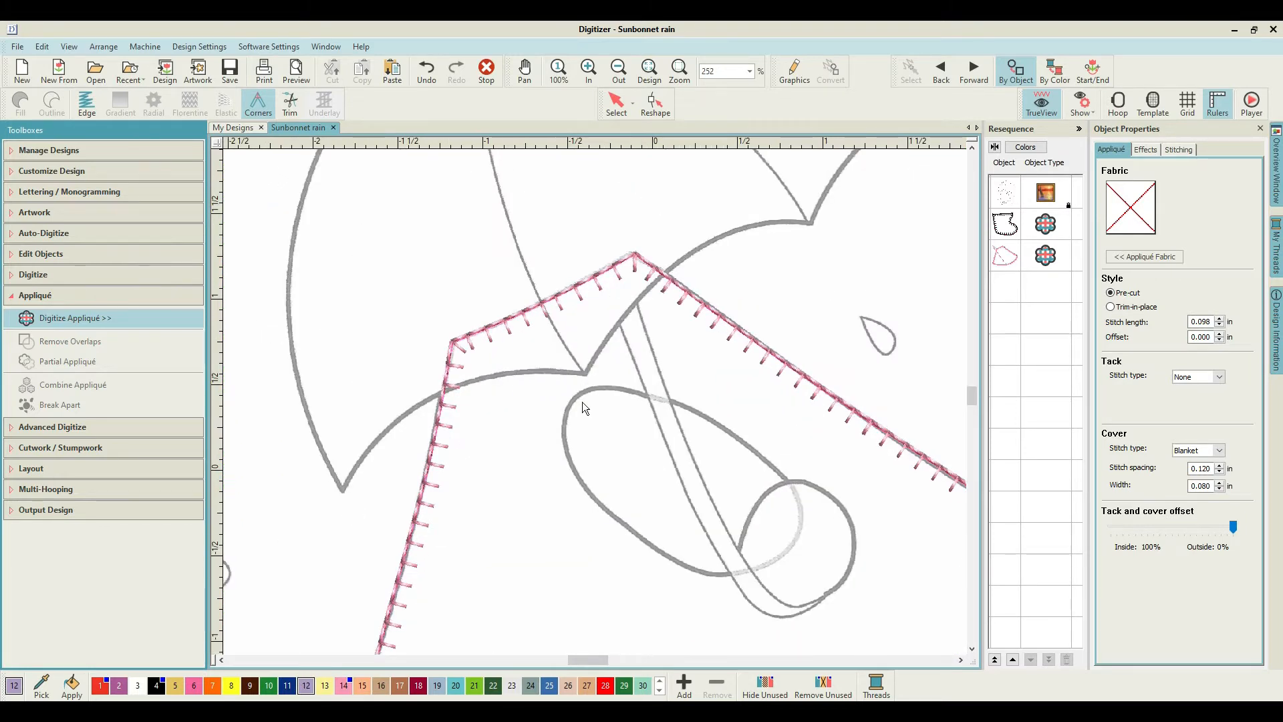
{"action": "left_click", "coordinate": [568, 410]}
{"action": "left_click", "coordinate": [580, 391]}
{"action": "left_click", "coordinate": [621, 389]}
{"action": "left_click", "coordinate": [684, 403]}
{"action": "left_click", "coordinate": [759, 452]}
Trace the sleeve's cuff end under the hand and its lower edge back to the shoulder, and complete the appliqué.
{"action": "left_click", "coordinate": [797, 492]}
{"action": "left_click", "coordinate": [798, 534]}
{"action": "left_click", "coordinate": [779, 559]}
{"action": "left_click", "coordinate": [748, 570]}
{"action": "left_click", "coordinate": [705, 573]}
{"action": "left_click", "coordinate": [626, 526]}
{"action": "left_click", "coordinate": [587, 490]}
{"action": "left_click", "coordinate": [564, 447]}
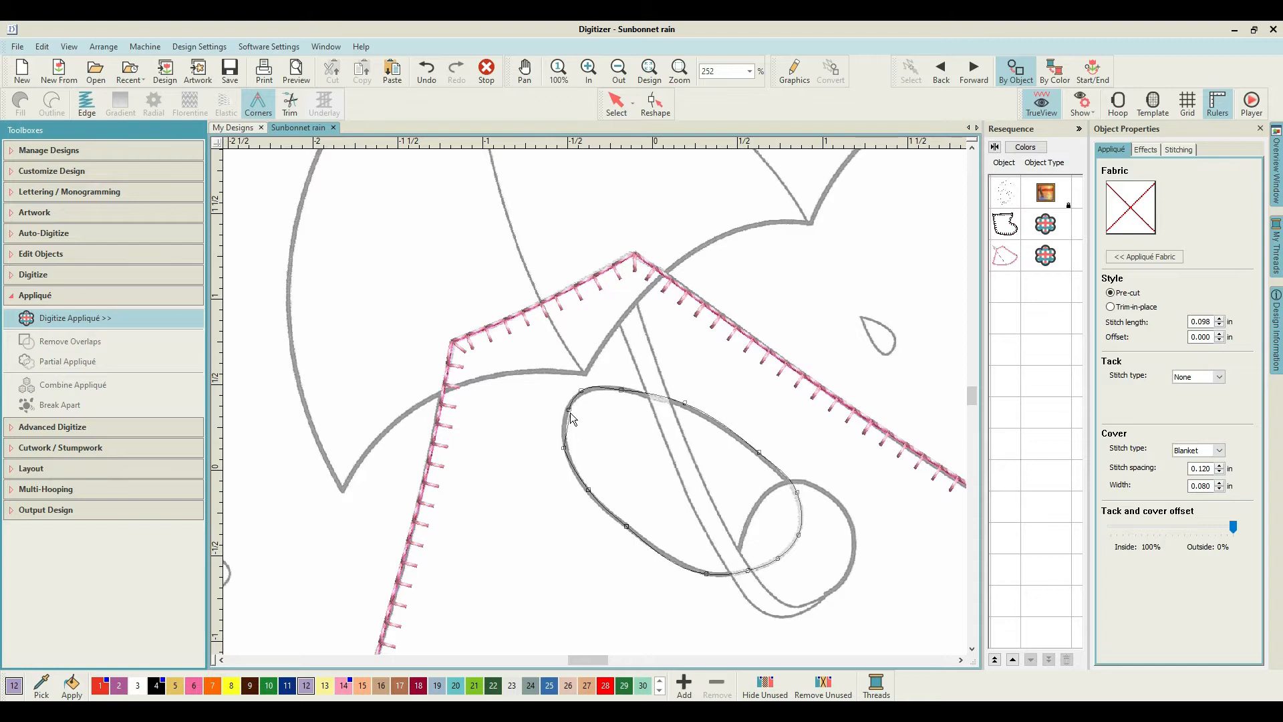
{"action": "key", "text": "Return"}
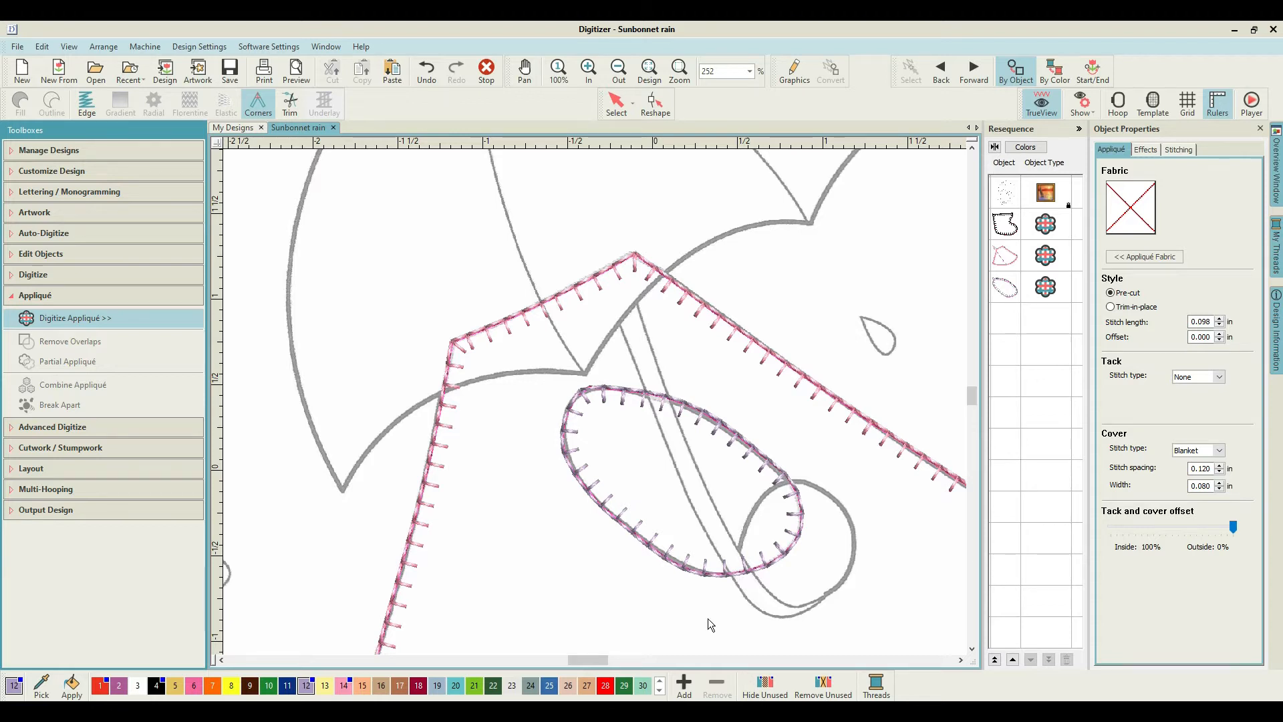
Digitize the round hand at the sleeve's end as an appliqué in thread colour 26, using curve points around its outline.
{"action": "left_click", "coordinate": [568, 686]}
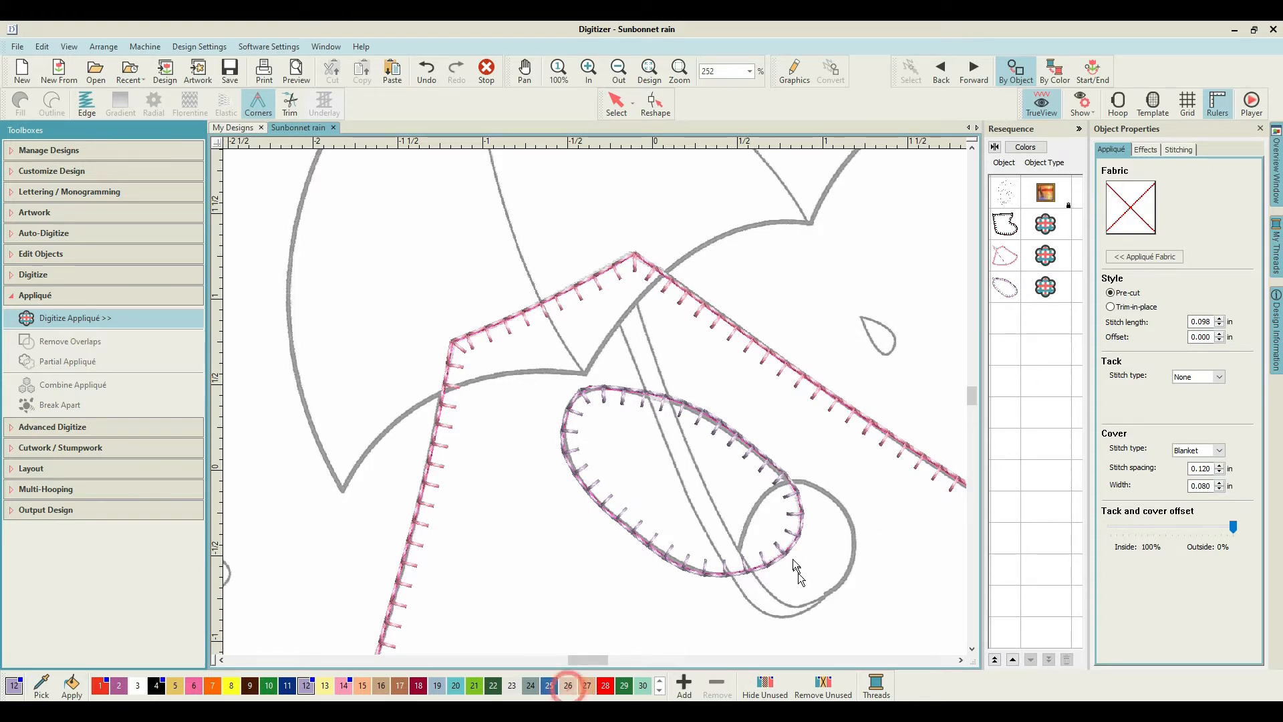
{"action": "left_click", "coordinate": [740, 551]}
{"action": "left_click", "coordinate": [762, 498]}
{"action": "left_click", "coordinate": [797, 479]}
{"action": "left_click", "coordinate": [832, 498]}
{"action": "left_click", "coordinate": [855, 544]}
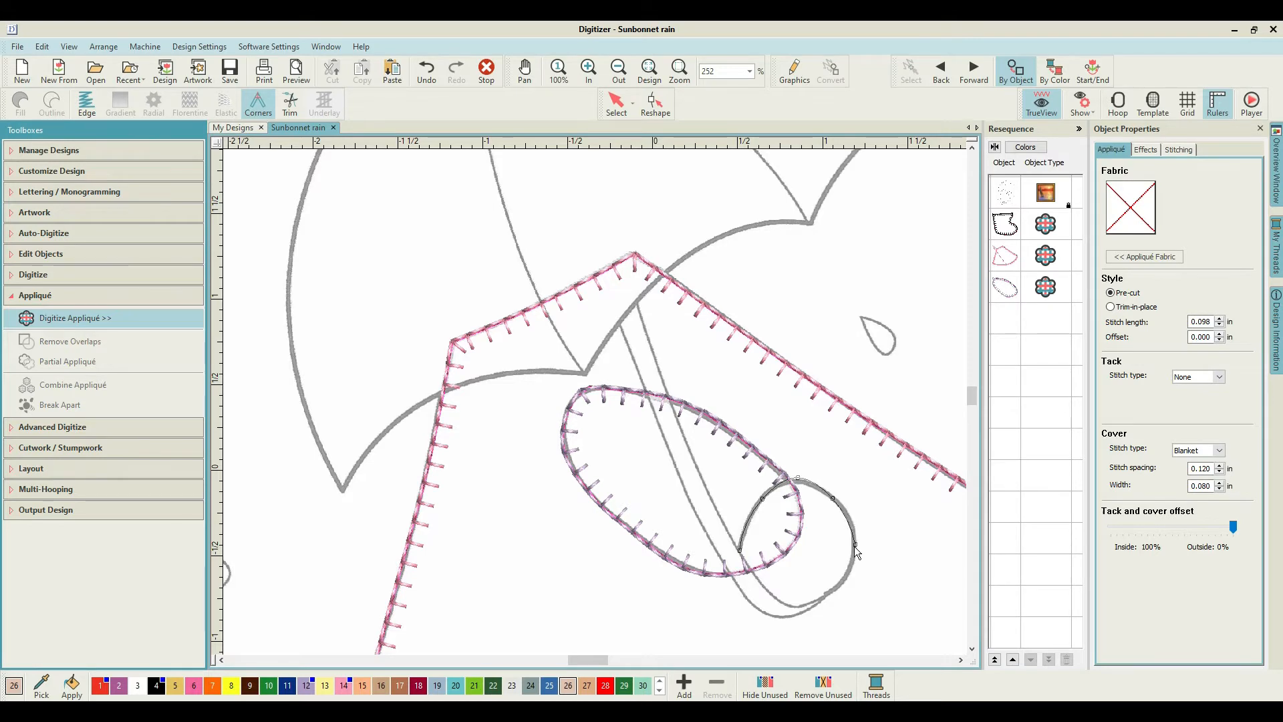
{"action": "left_click", "coordinate": [842, 584]}
{"action": "left_click", "coordinate": [795, 604]}
{"action": "key", "text": "Return"}
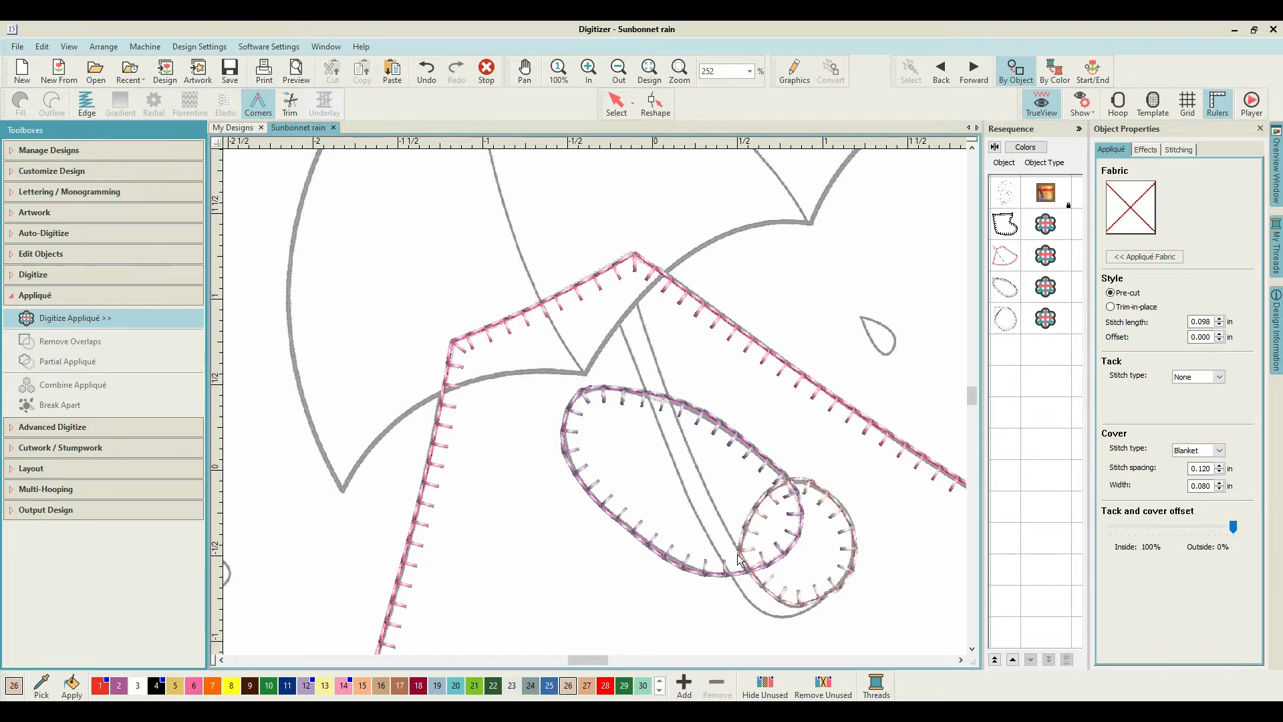
Leave appliqué digitizing and try to apply Partial Appliqué with only the boot selected.
{"action": "scroll", "coordinate": [595, 404], "scroll_direction": "down", "scroll_amount": 3}
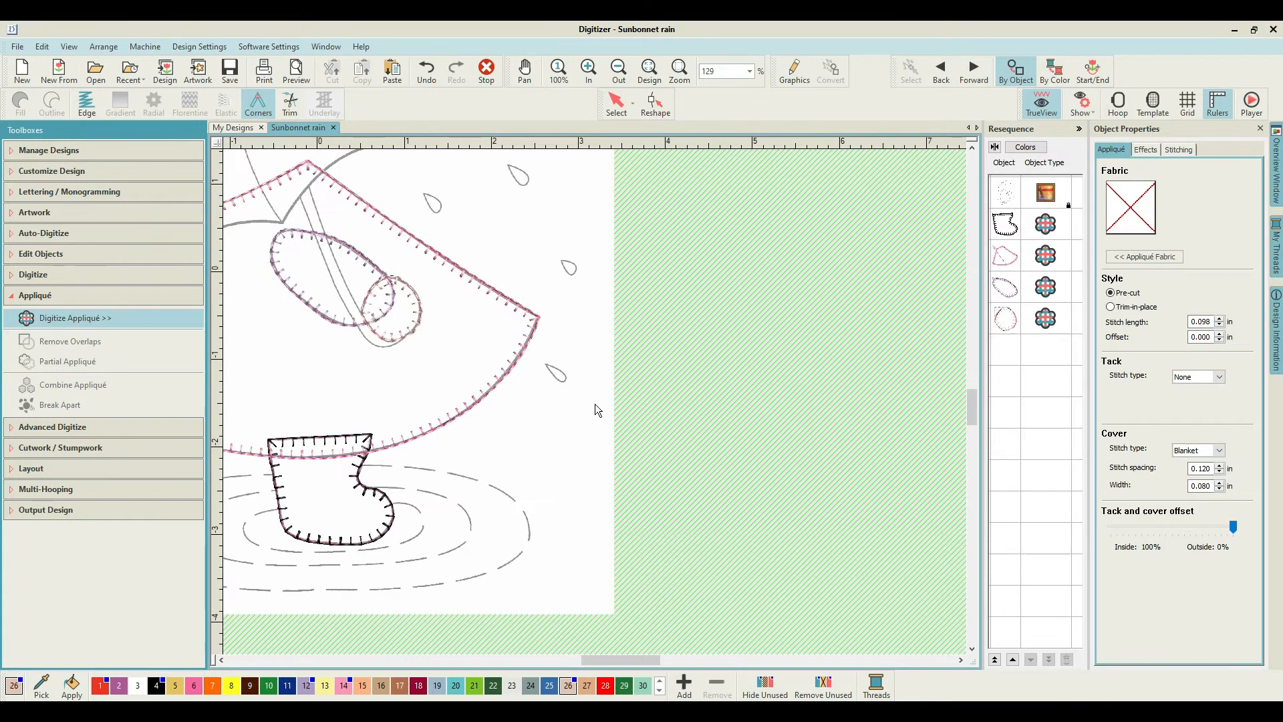
{"action": "scroll", "coordinate": [594, 402], "scroll_direction": "up", "scroll_amount": 2}
{"action": "left_click_drag", "start_coordinate": [623, 663], "coordinate": [573, 659]}
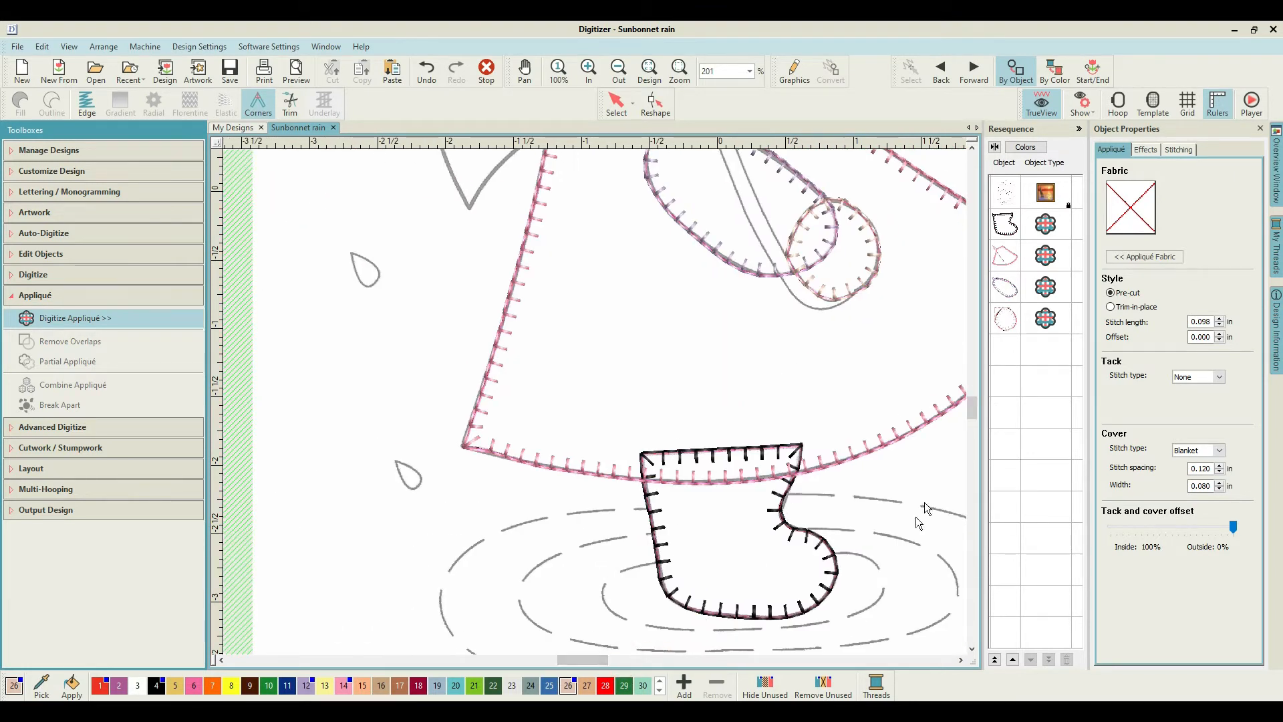
{"action": "mouse_move", "coordinate": [974, 407]}
{"action": "left_mouse_down"}
{"action": "mouse_move", "coordinate": [976, 378]}
{"action": "mouse_move", "coordinate": [971, 406]}
{"action": "left_mouse_up"}
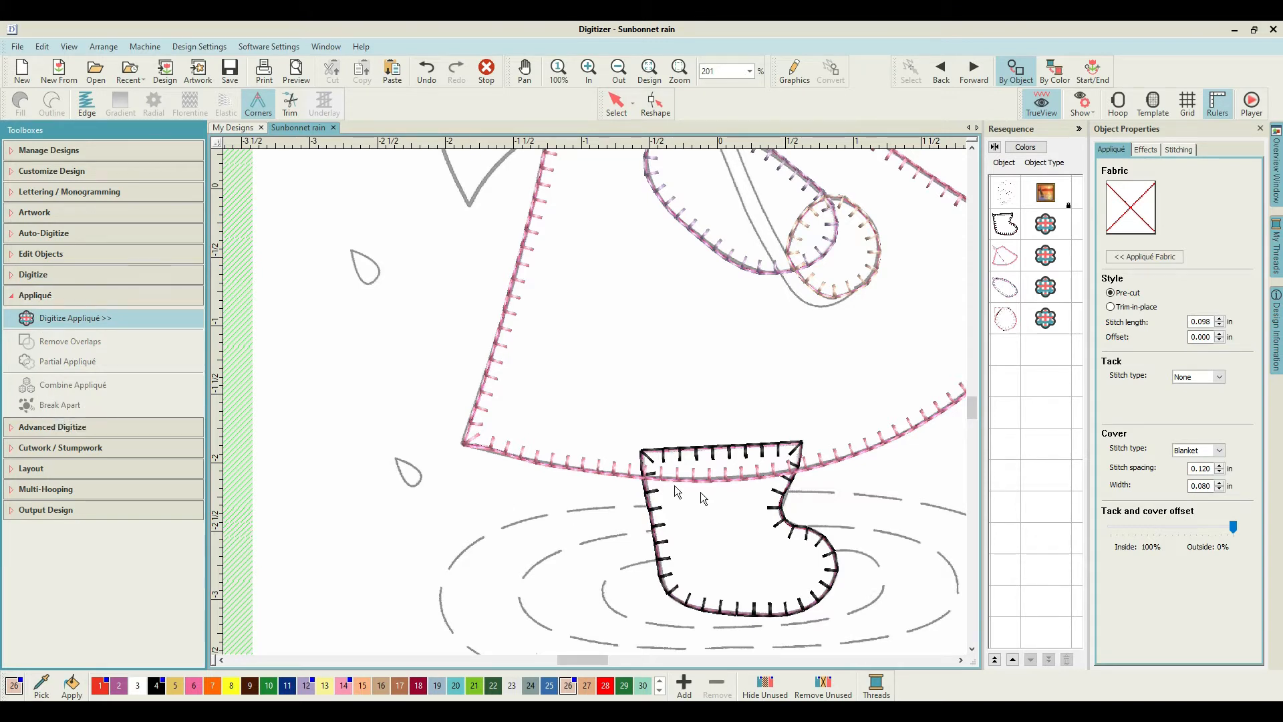
{"action": "left_click", "coordinate": [591, 471]}
{"action": "key", "text": "Escape"}
{"action": "left_click", "coordinate": [1008, 257]}
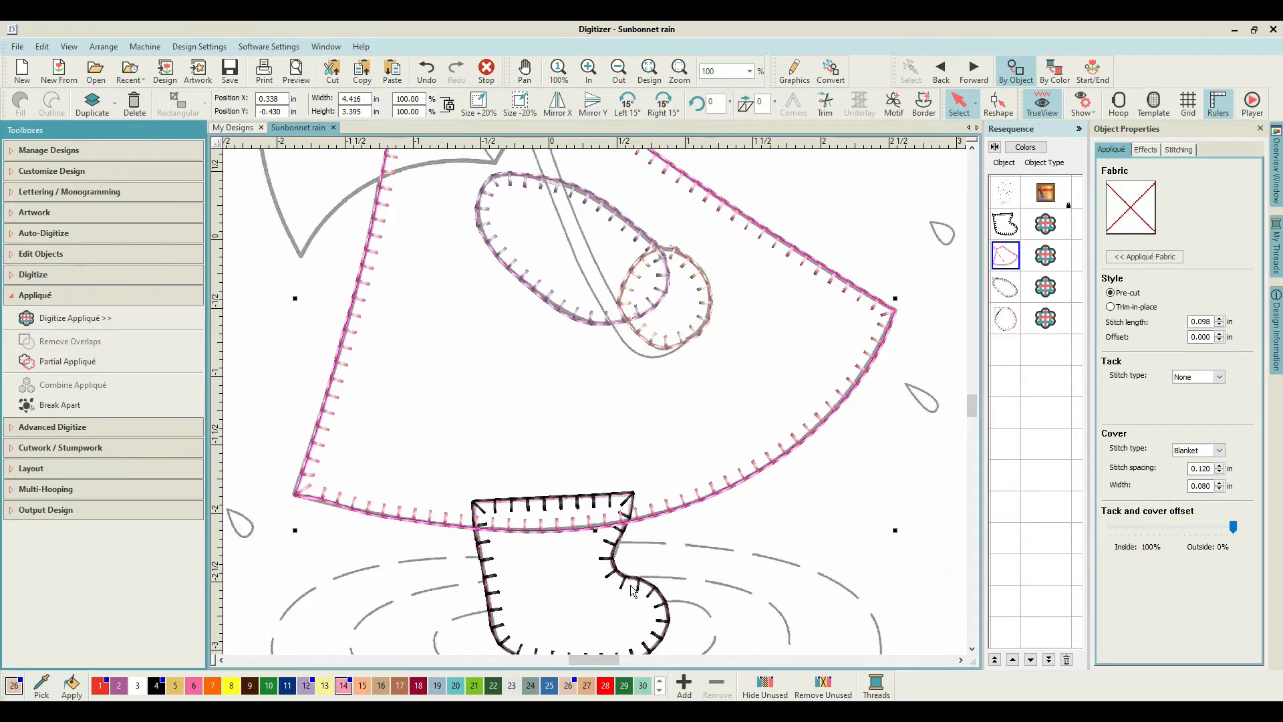
{"action": "left_click", "coordinate": [1012, 224]}
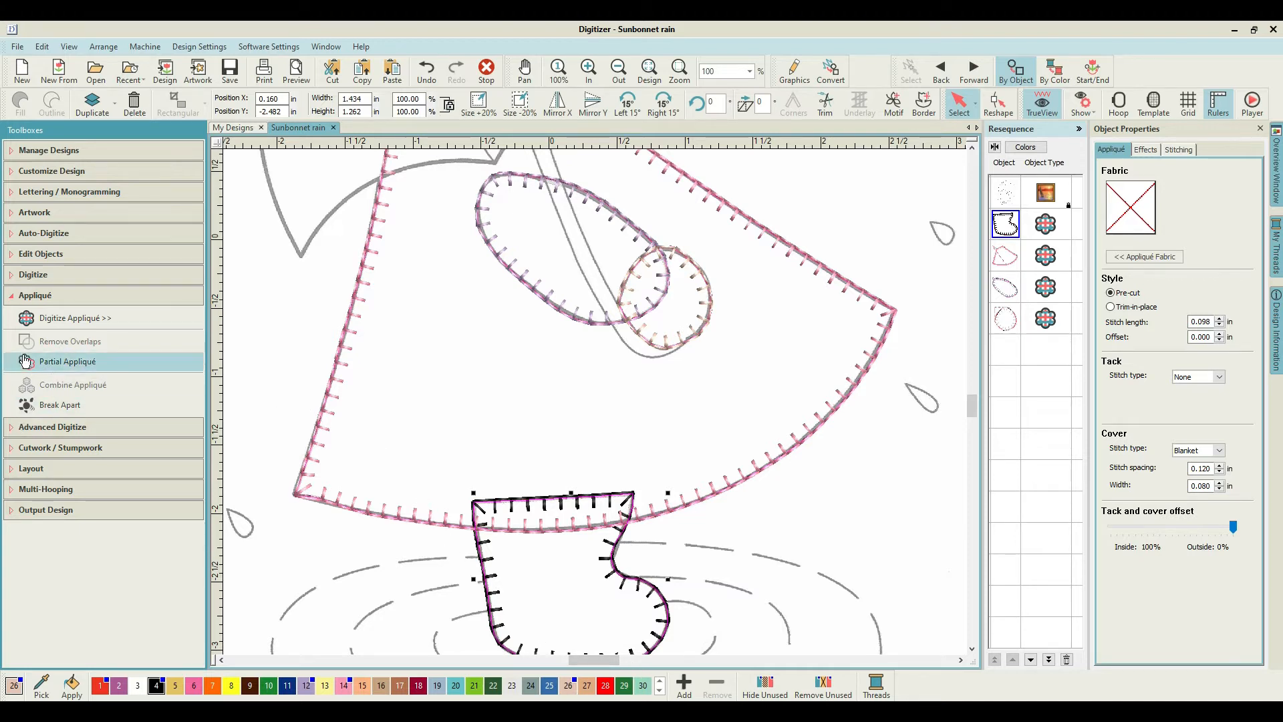
{"action": "left_click", "coordinate": [57, 362]}
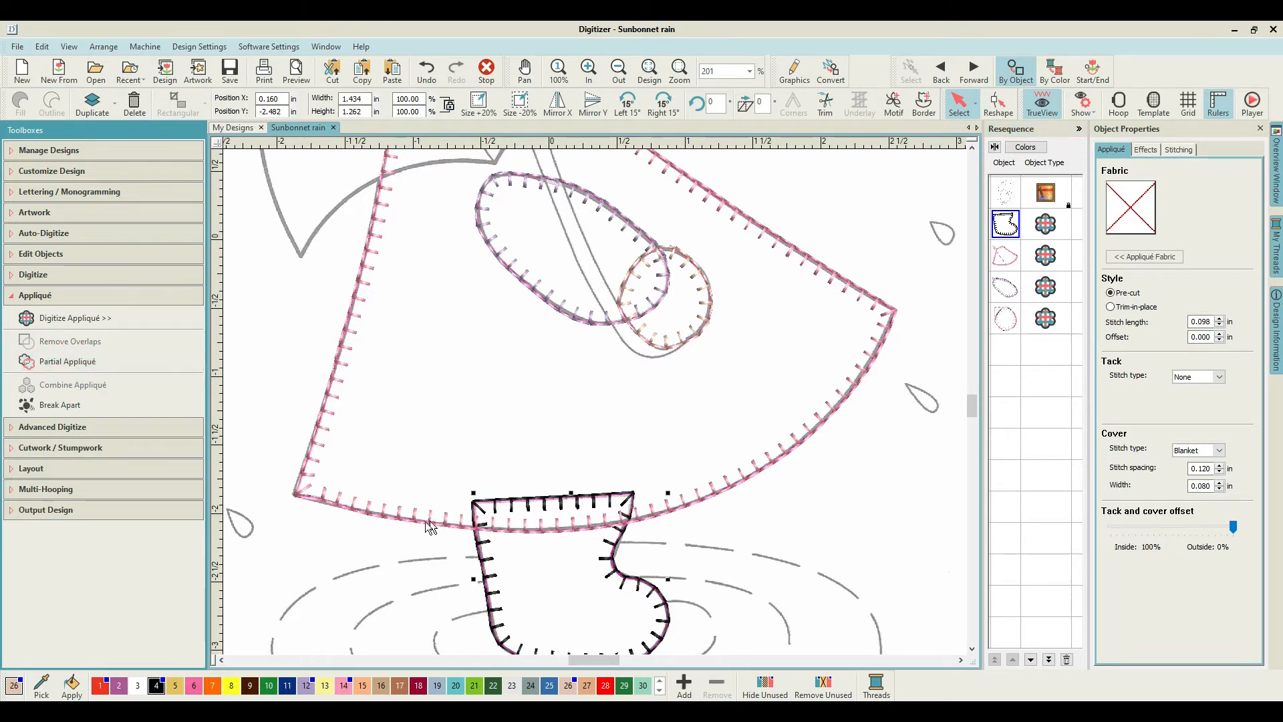
{"action": "left_click", "coordinate": [672, 470]}
Apply Partial Appliqué to the boot and raincoat together to remove the boot's cover stitching under the raincoat.
{"action": "scroll", "coordinate": [675, 470], "scroll_direction": "down", "scroll_amount": 1}
{"action": "scroll", "coordinate": [595, 402], "scroll_direction": "down", "scroll_amount": 2}
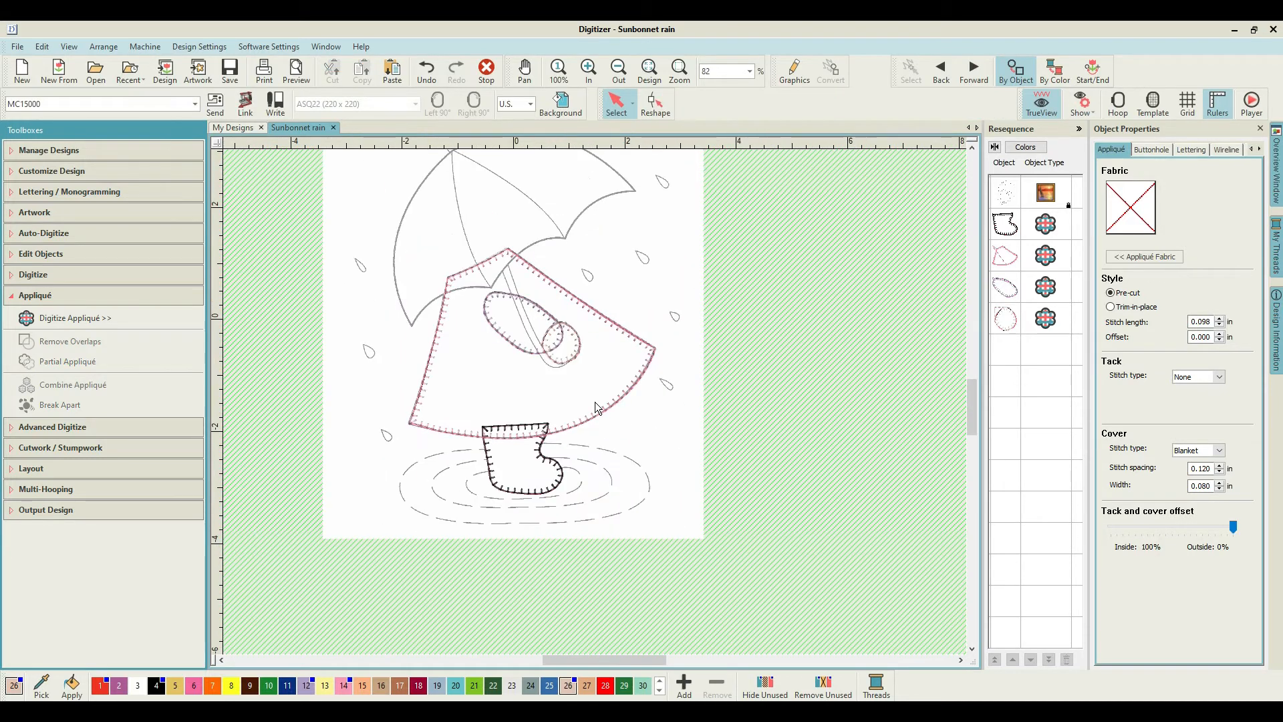
{"action": "scroll", "coordinate": [595, 402], "scroll_direction": "up", "scroll_amount": 5}
{"action": "left_click", "coordinate": [1014, 228]}
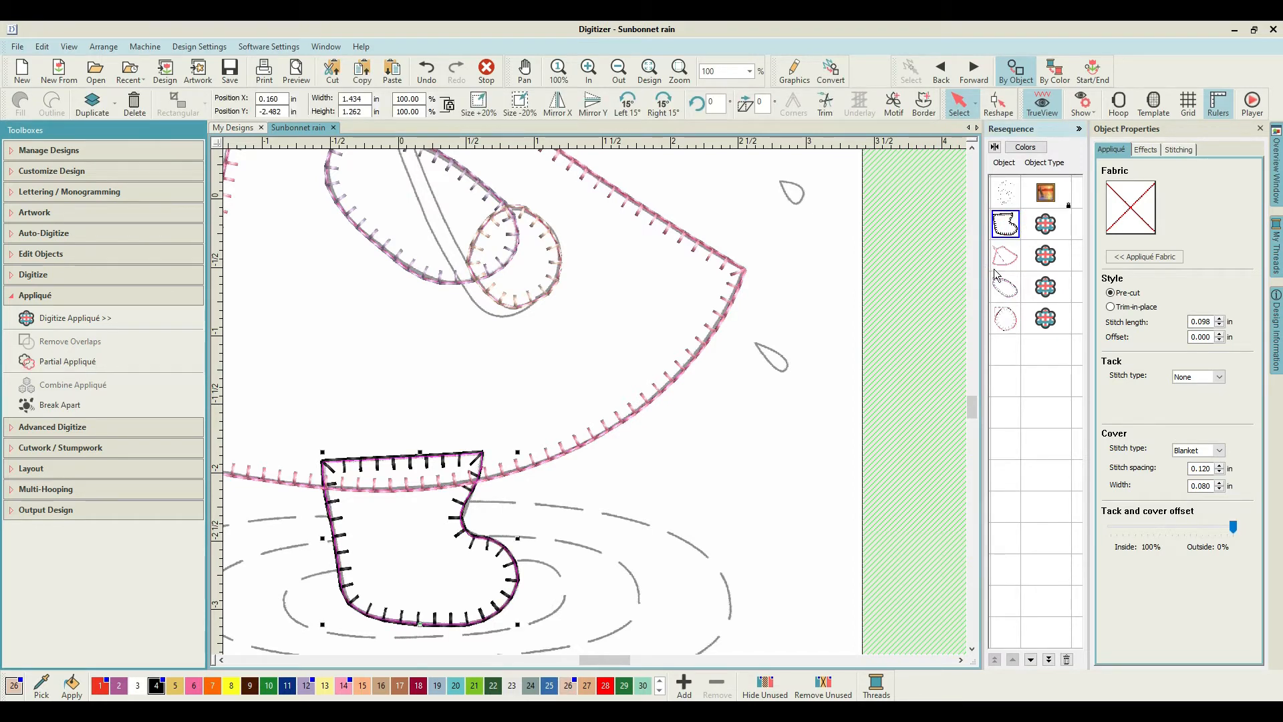
{"action": "left_click", "coordinate": [1004, 256], "text": "ctrl"}
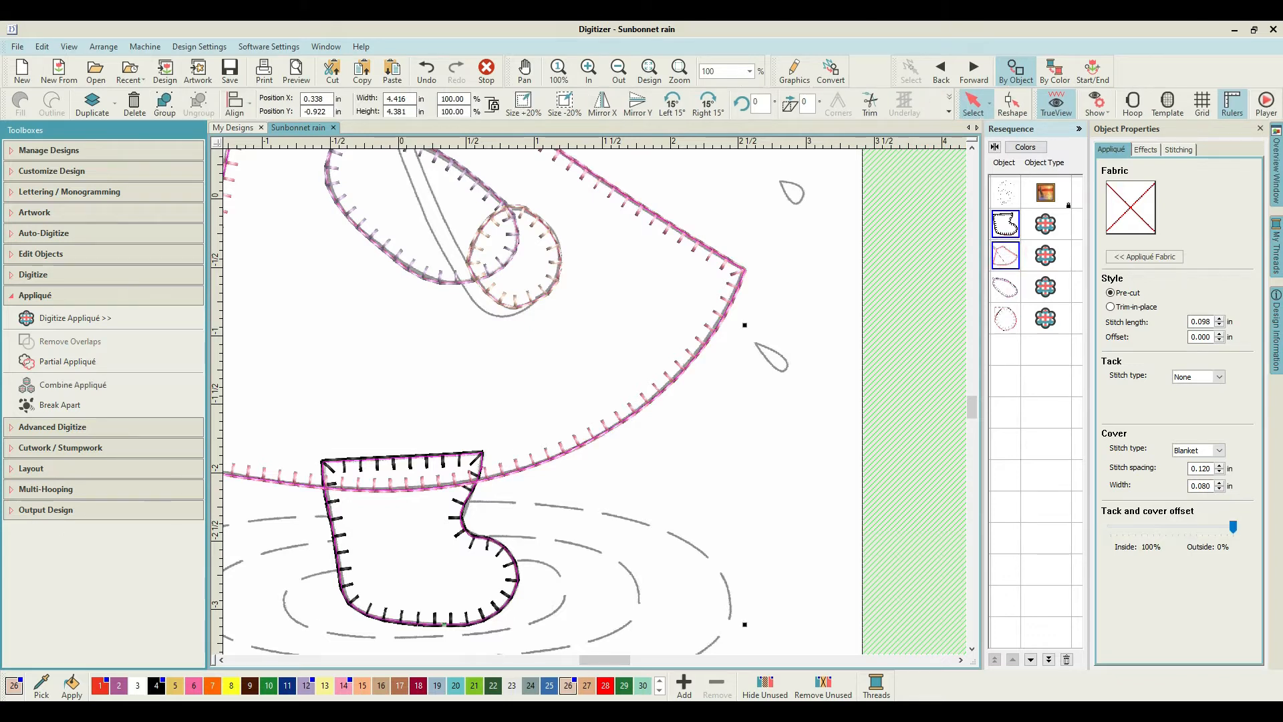
{"action": "left_click", "coordinate": [80, 363]}
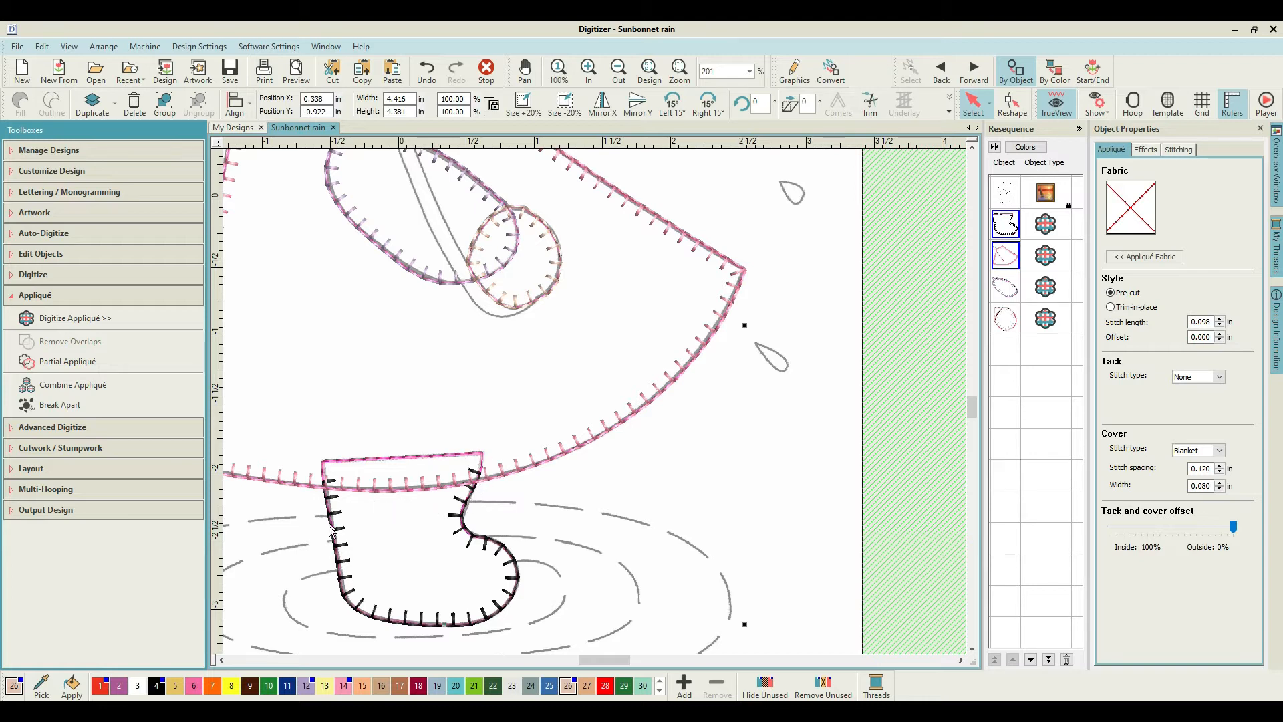
Apply Partial Appliqué to the sleeve and hand together to remove the sleeve's cover stitching under the hand.
{"action": "left_click_drag", "start_coordinate": [977, 412], "coordinate": [976, 395]}
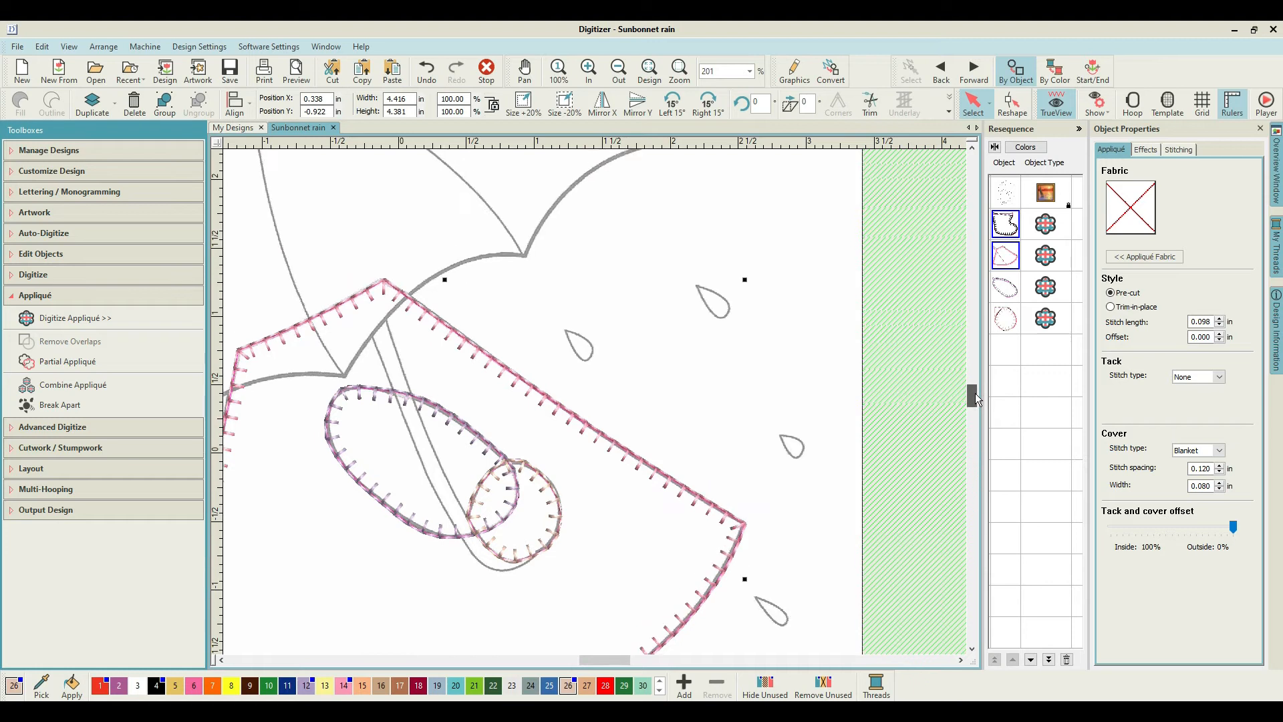
{"action": "scroll", "coordinate": [977, 399], "scroll_direction": "down", "scroll_amount": 3}
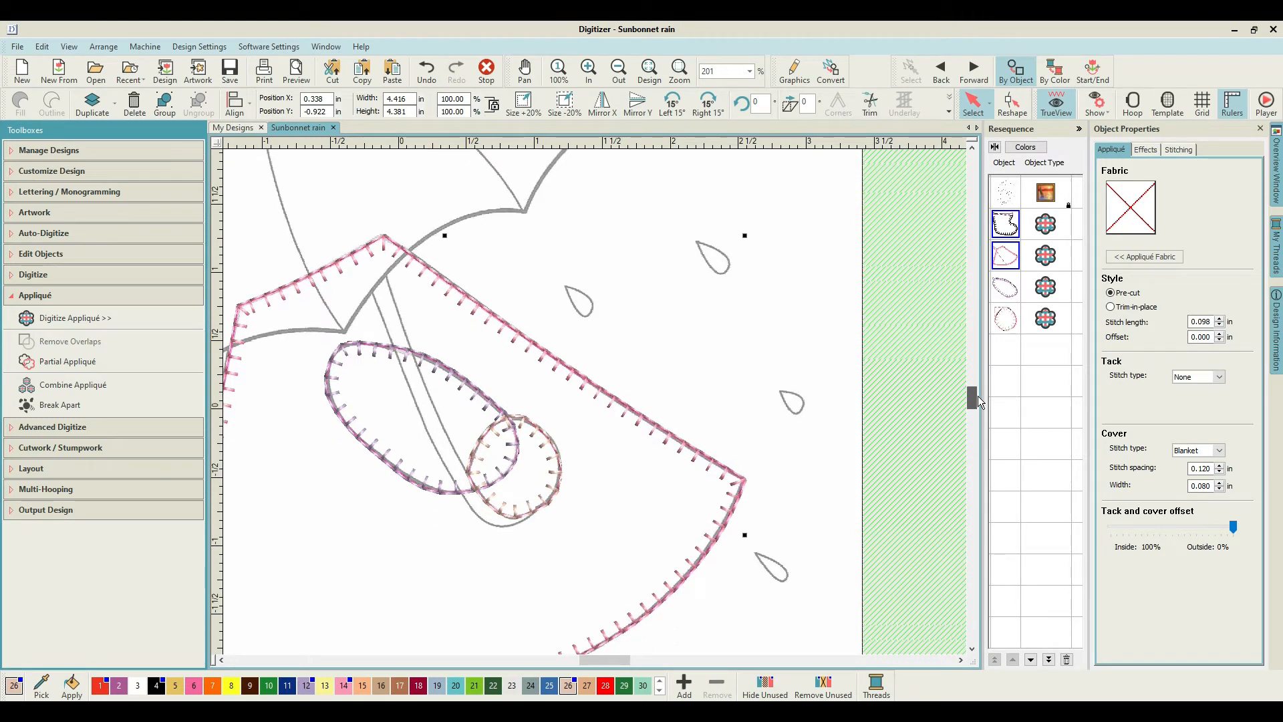
{"action": "scroll", "coordinate": [977, 395], "scroll_direction": "down", "scroll_amount": 2}
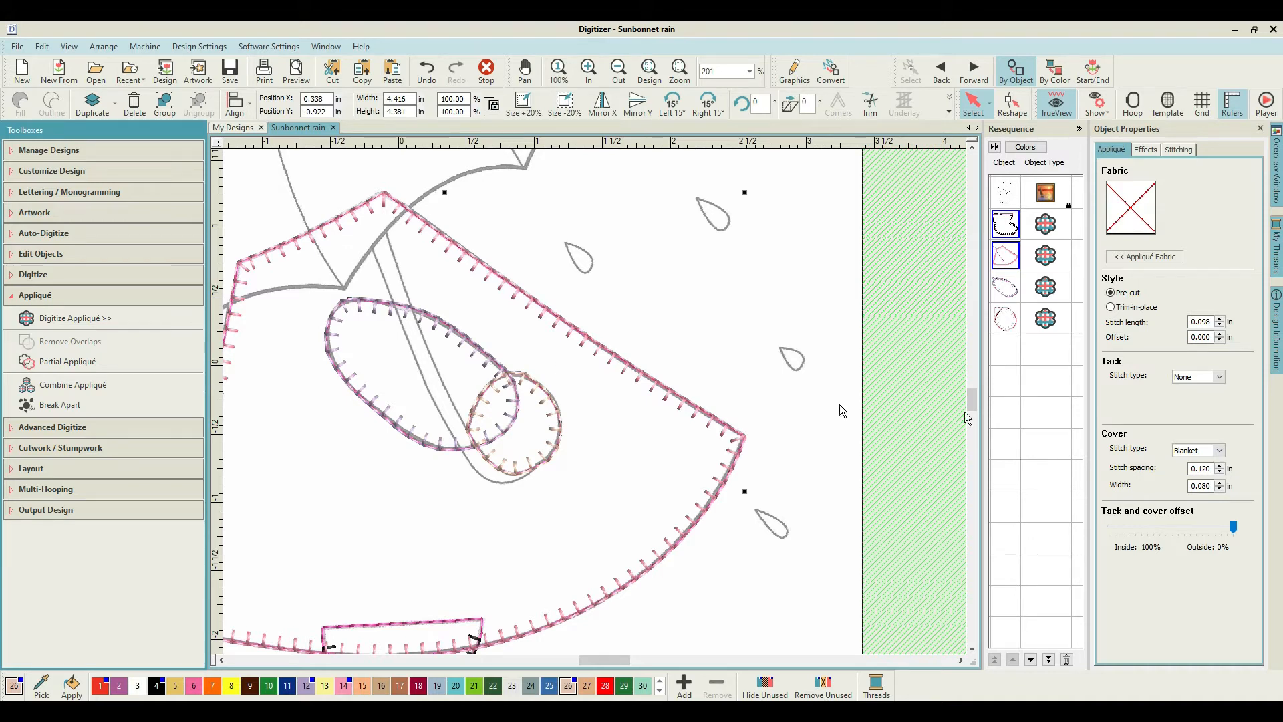
{"action": "left_click", "coordinate": [1008, 282]}
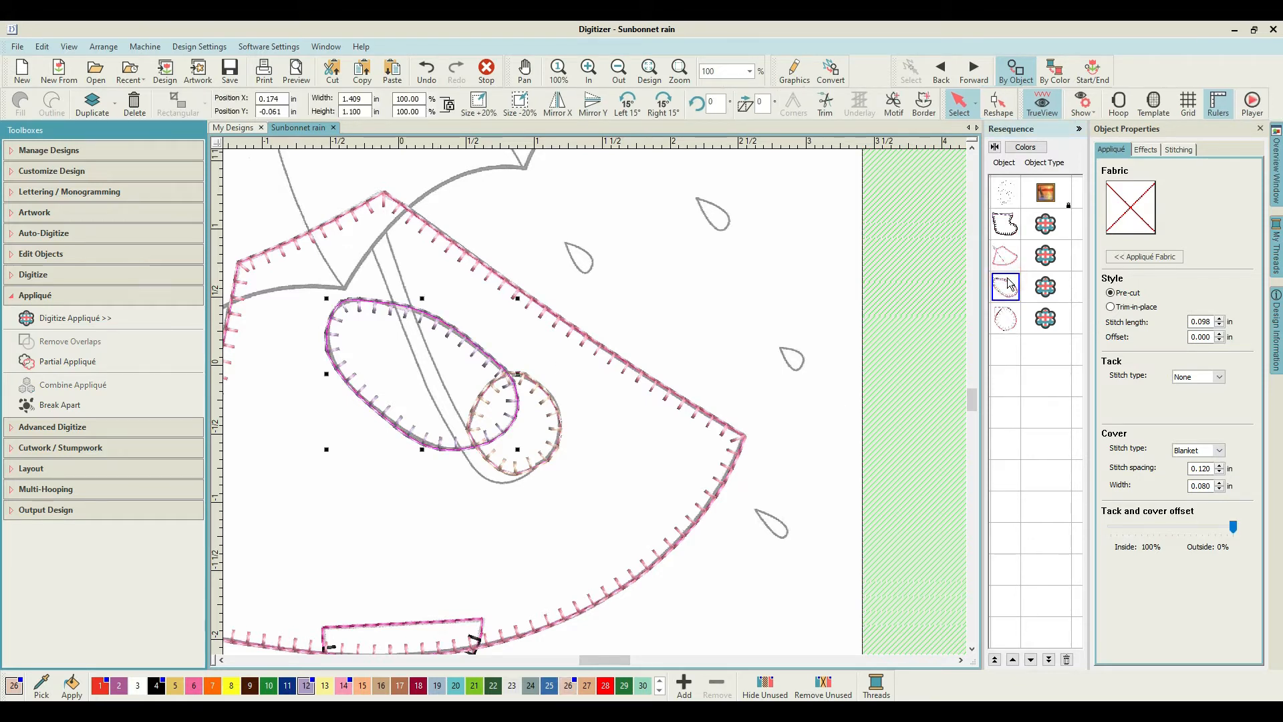
{"action": "left_click", "coordinate": [1009, 318], "text": "ctrl"}
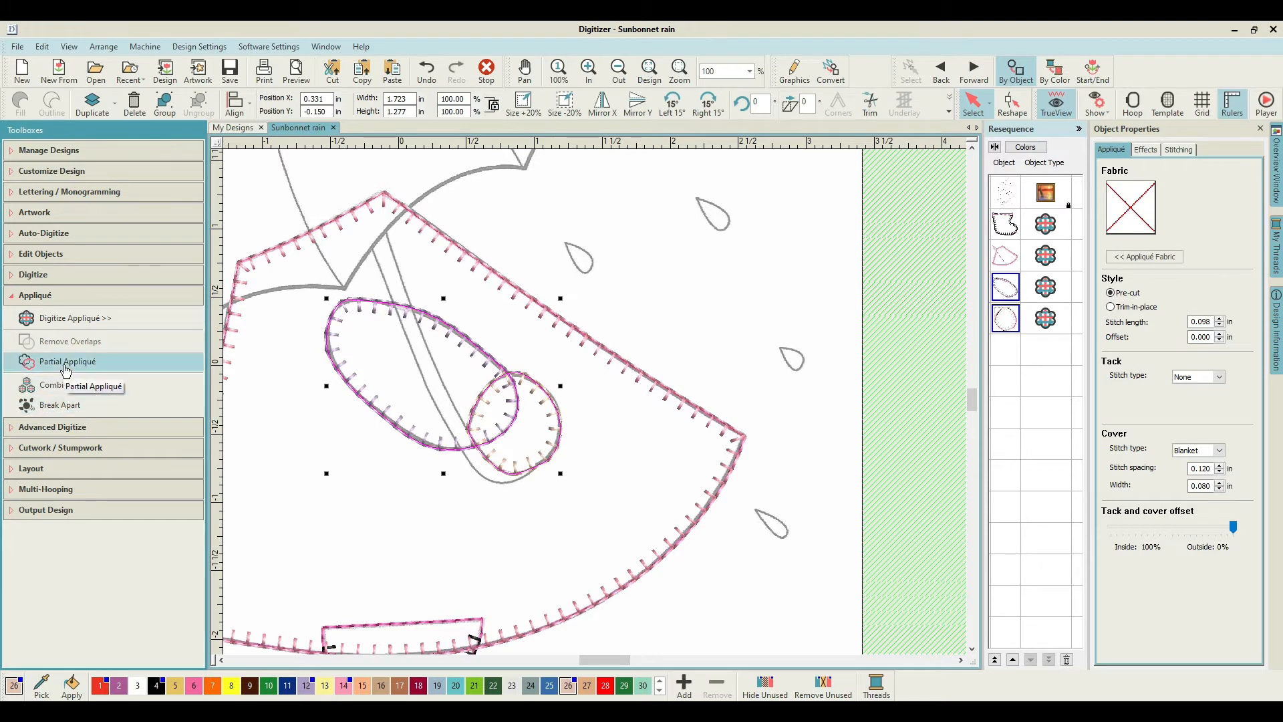
{"action": "left_click", "coordinate": [65, 366]}
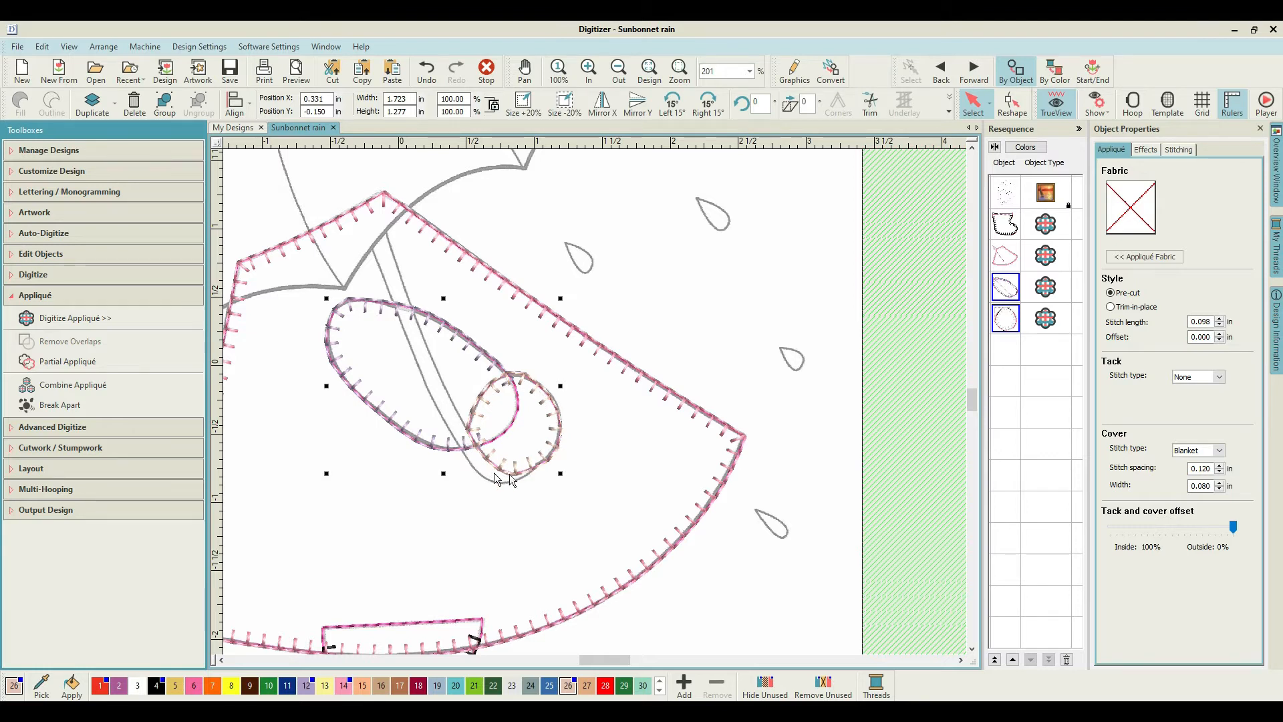
Check the appliqué pieces against the umbrella artwork and save the design.
{"action": "scroll", "coordinate": [610, 438], "scroll_direction": "down", "scroll_amount": 2}
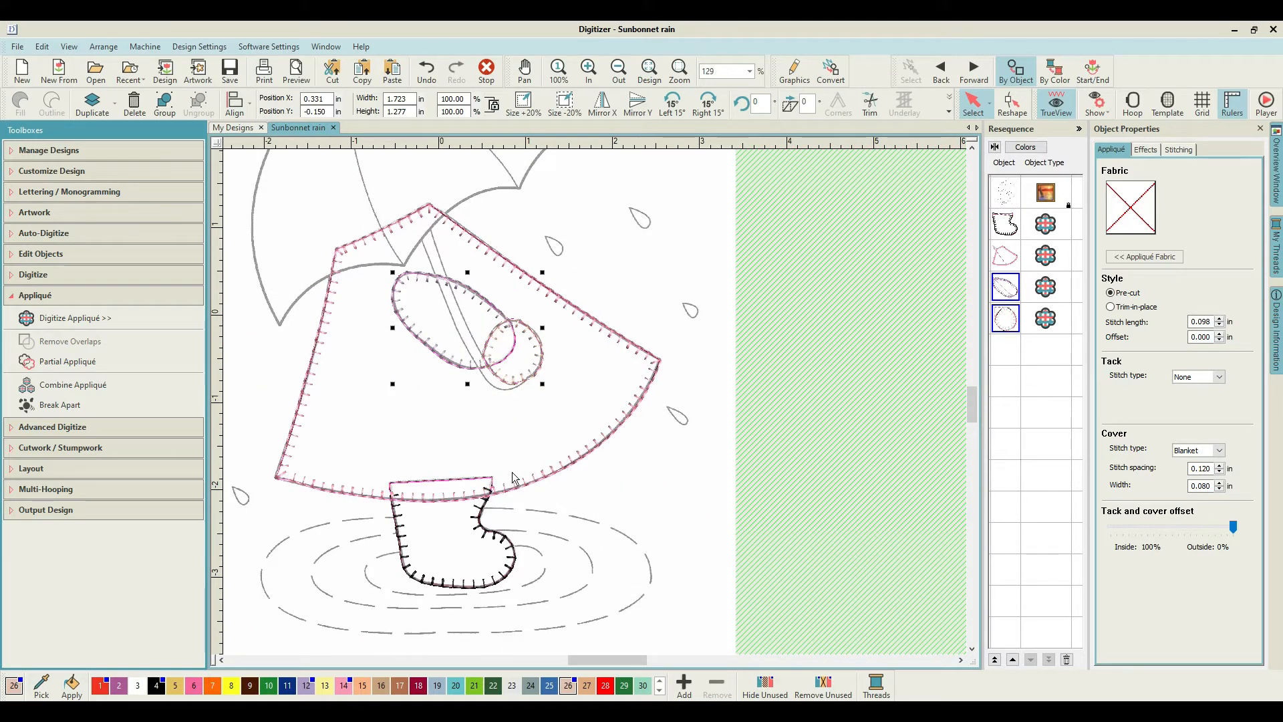
{"action": "scroll", "coordinate": [541, 479], "scroll_direction": "up", "scroll_amount": 1}
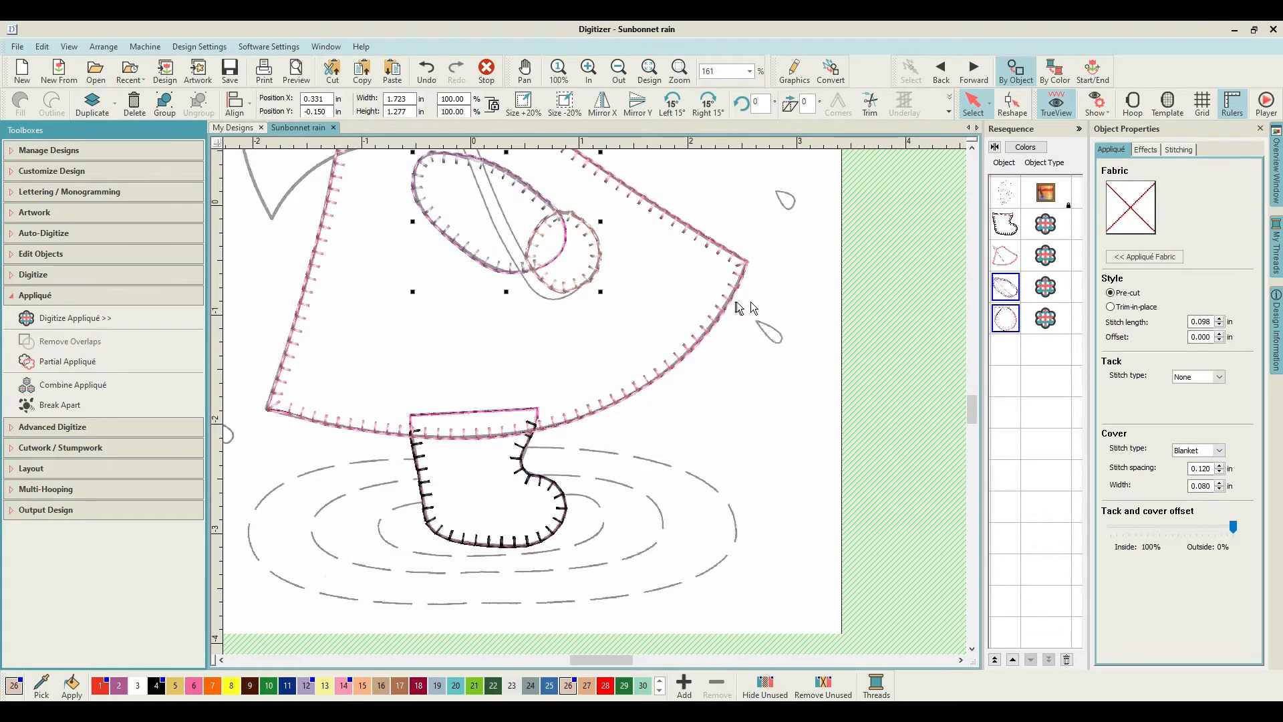
{"action": "left_click_drag", "start_coordinate": [968, 402], "coordinate": [967, 385]}
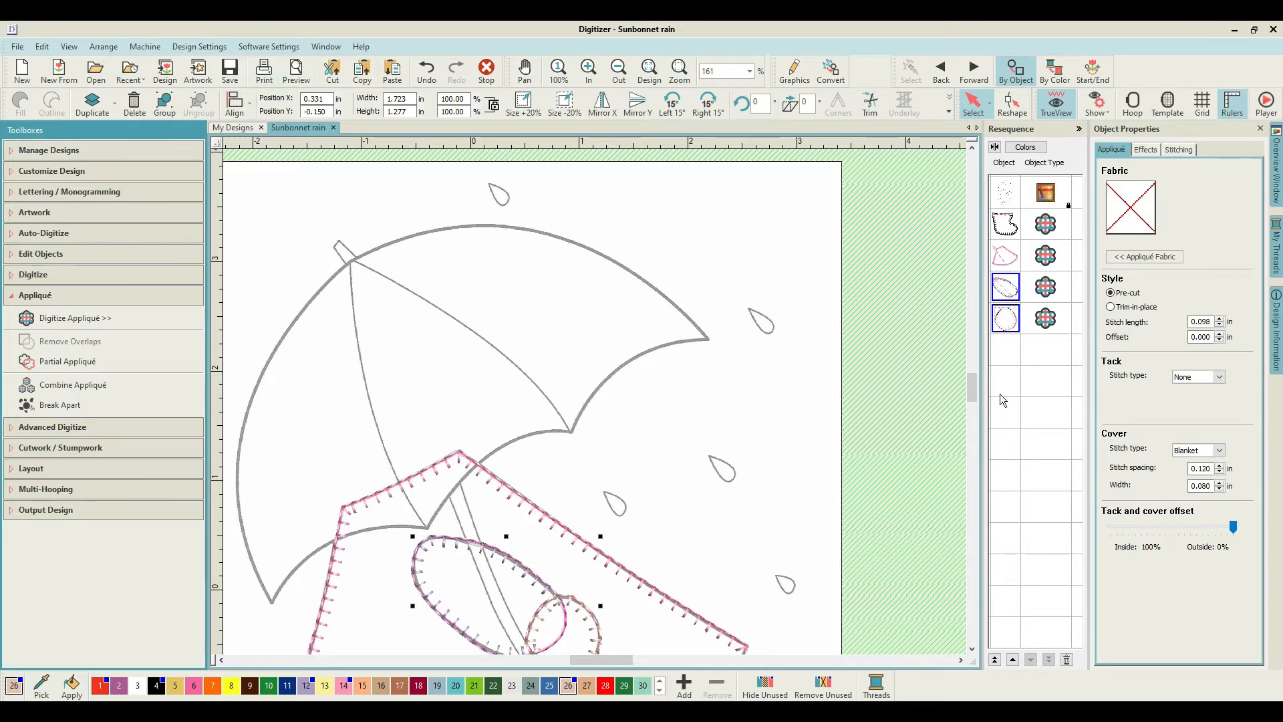
{"action": "left_click", "coordinate": [235, 74]}
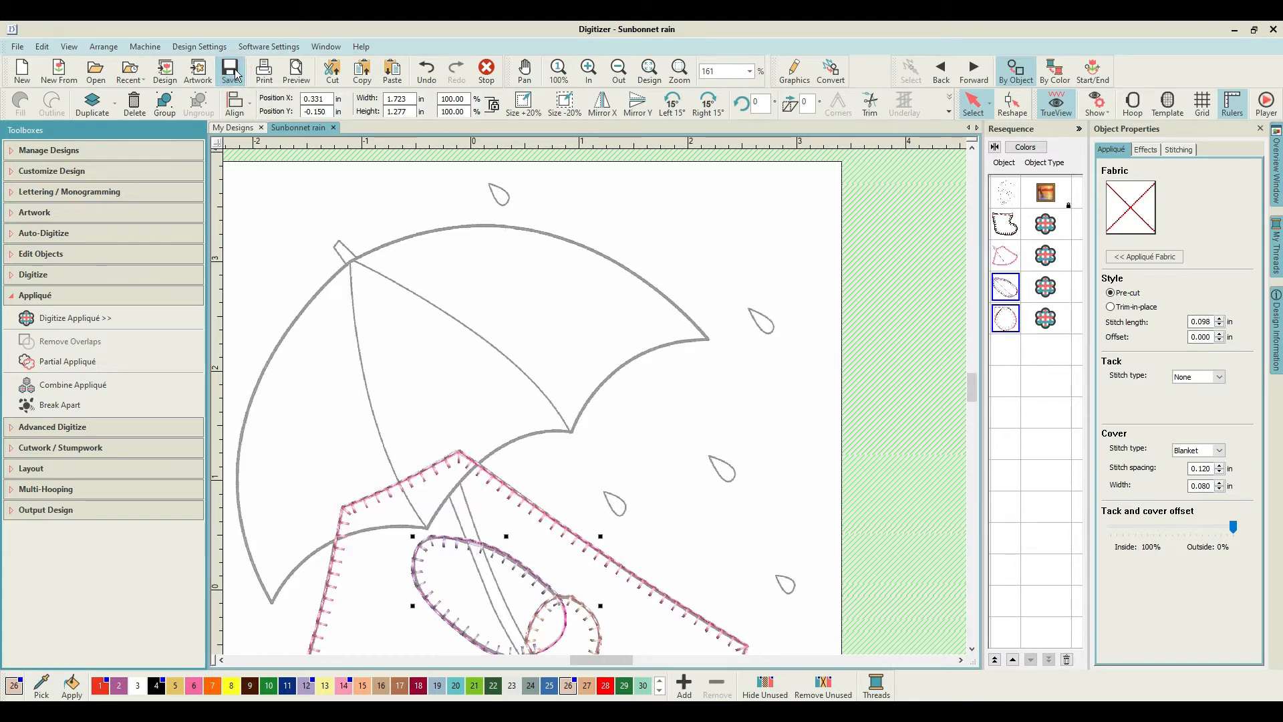
Start a Digitize Appliqué piece in green thread 10, tracing the left umbrella panel's outer edge from its lower tip to the peak.
{"action": "key", "text": "Escape"}
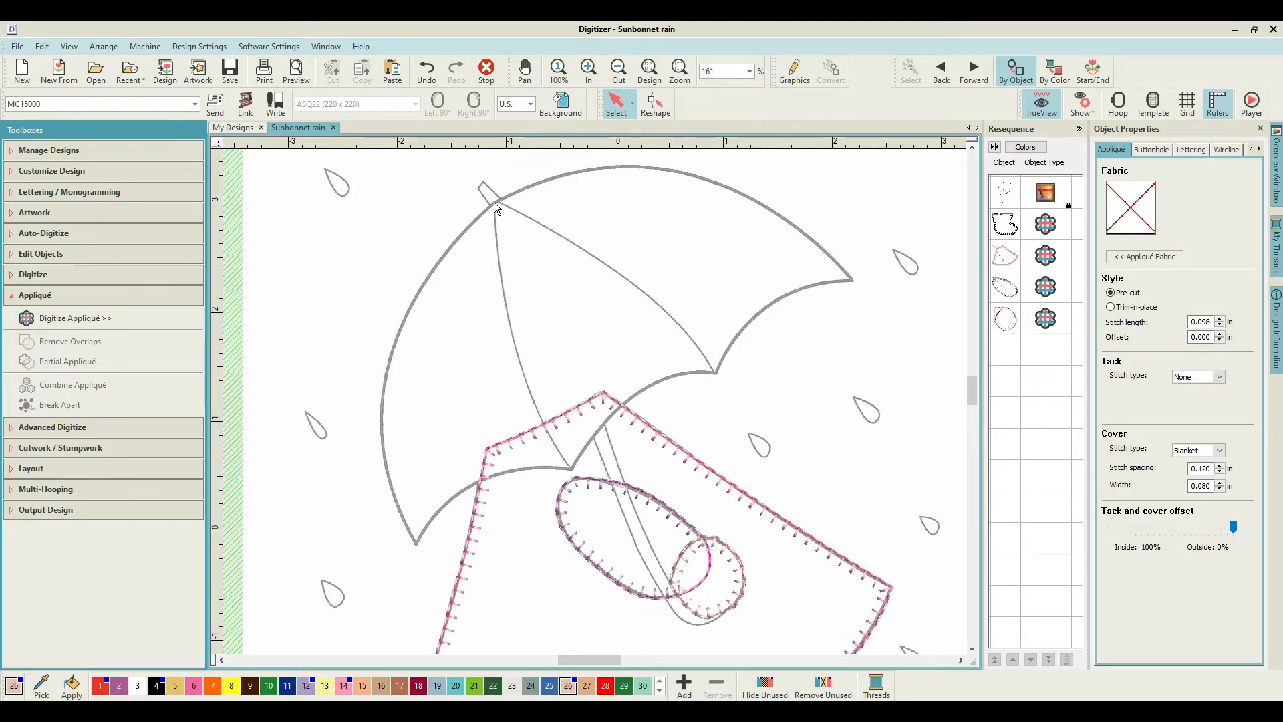
{"action": "left_click", "coordinate": [268, 685]}
{"action": "left_click", "coordinate": [70, 318]}
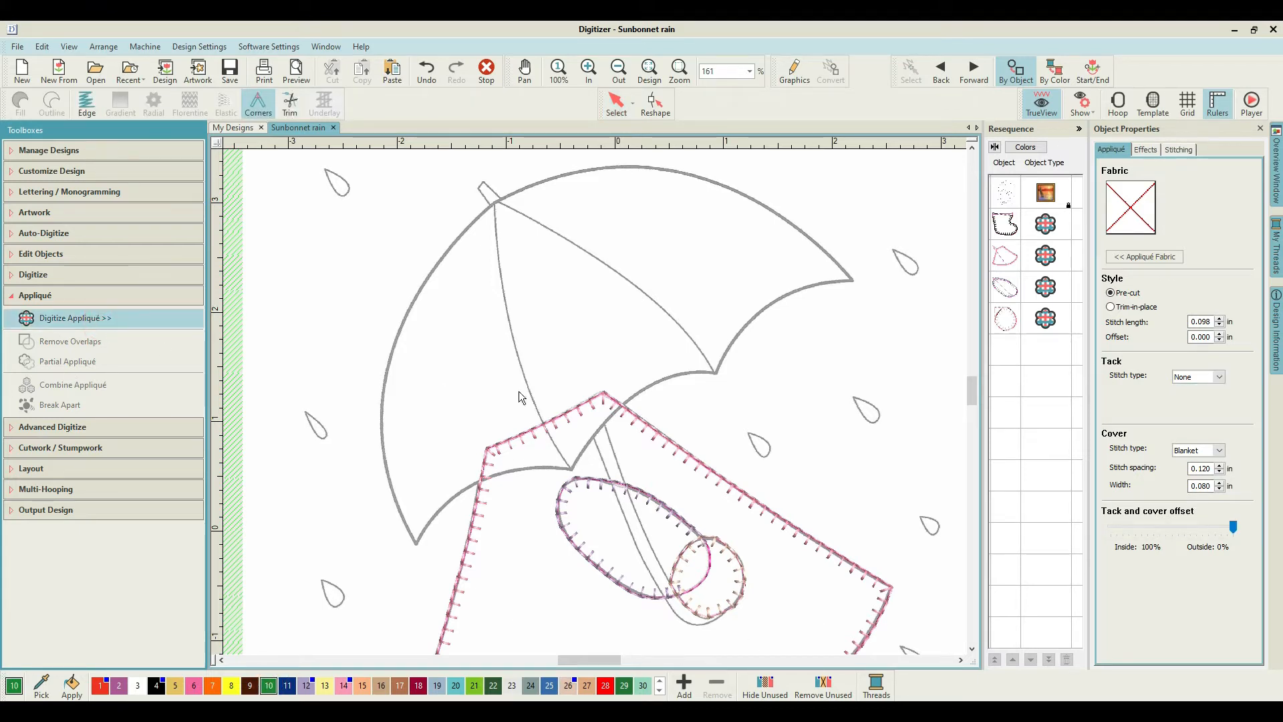
{"action": "scroll", "coordinate": [426, 544], "scroll_direction": "up", "scroll_amount": 5}
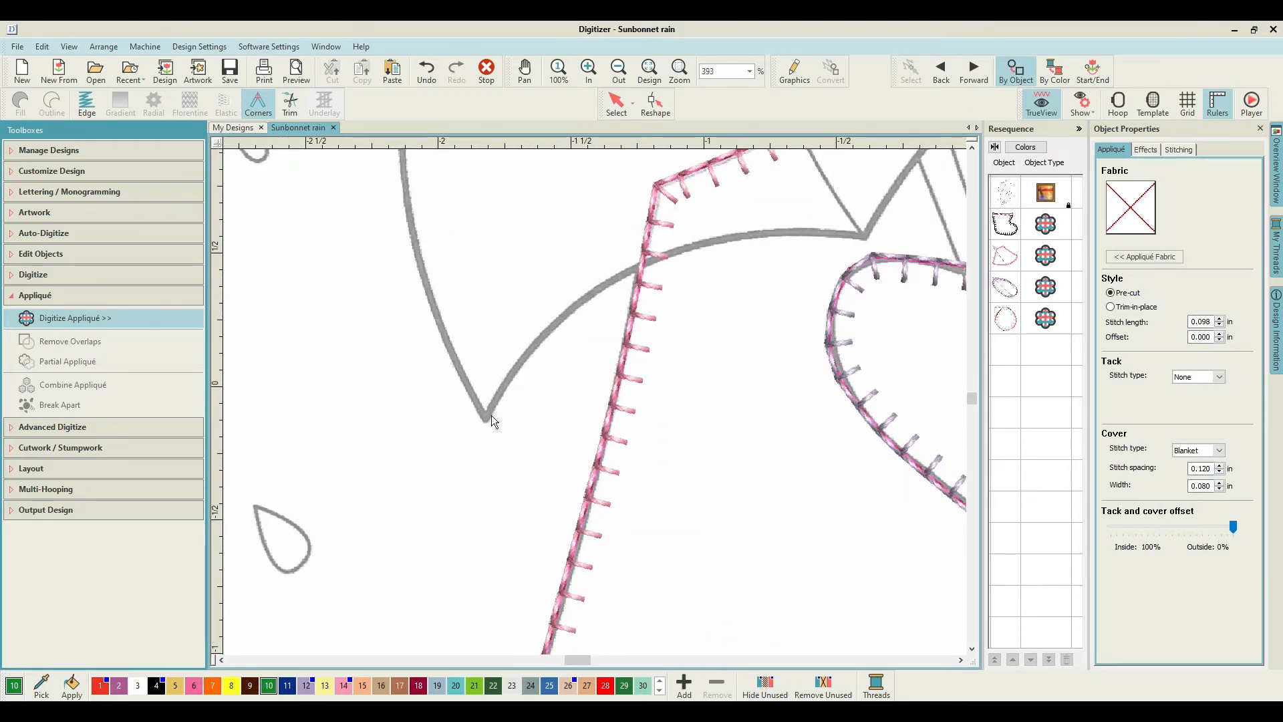
{"action": "left_click", "coordinate": [485, 419]}
{"action": "left_click", "coordinate": [441, 330]}
{"action": "left_click", "coordinate": [415, 231]}
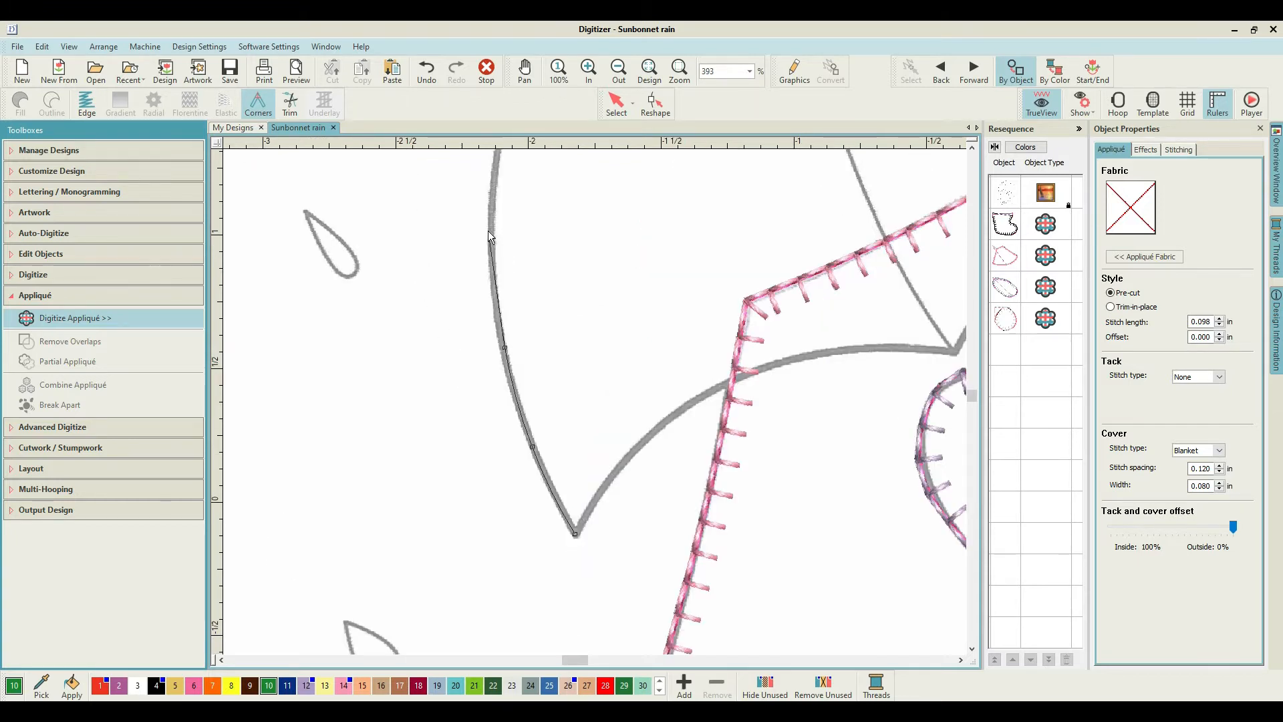
{"action": "left_click", "coordinate": [486, 228]}
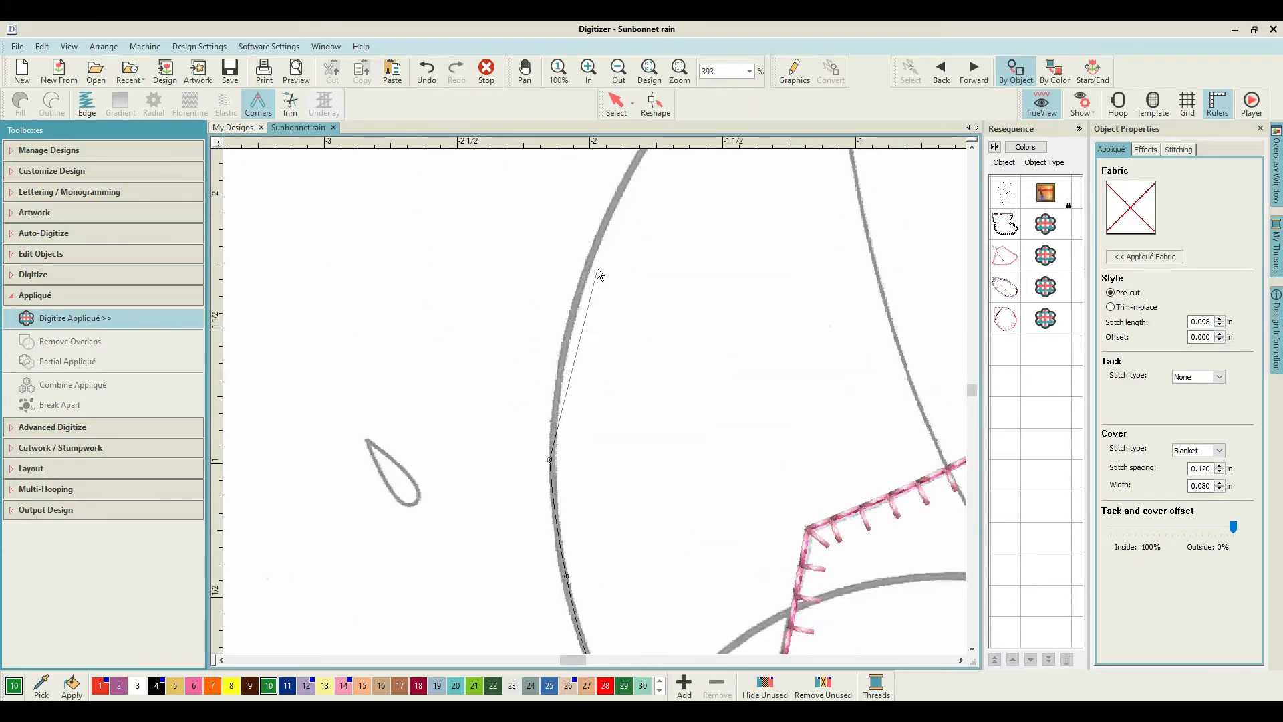
{"action": "left_click", "coordinate": [590, 262]}
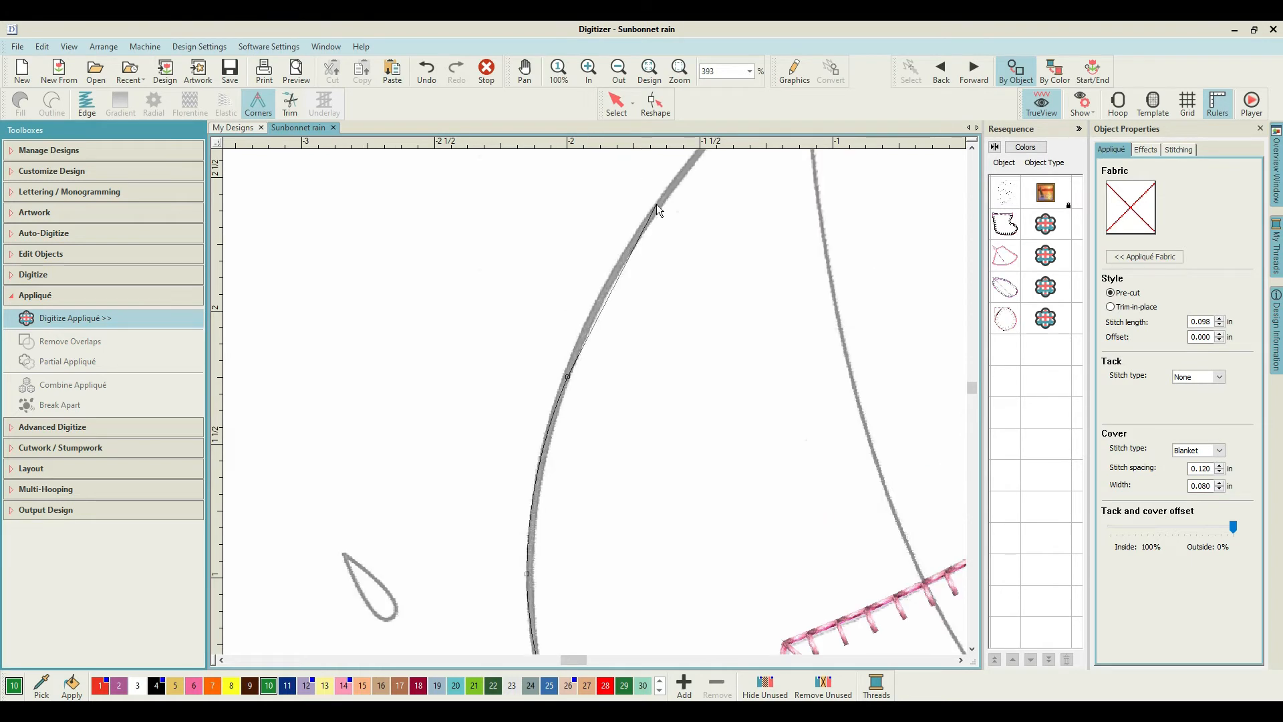
{"action": "left_click", "coordinate": [660, 199]}
{"action": "left_click", "coordinate": [704, 213]}
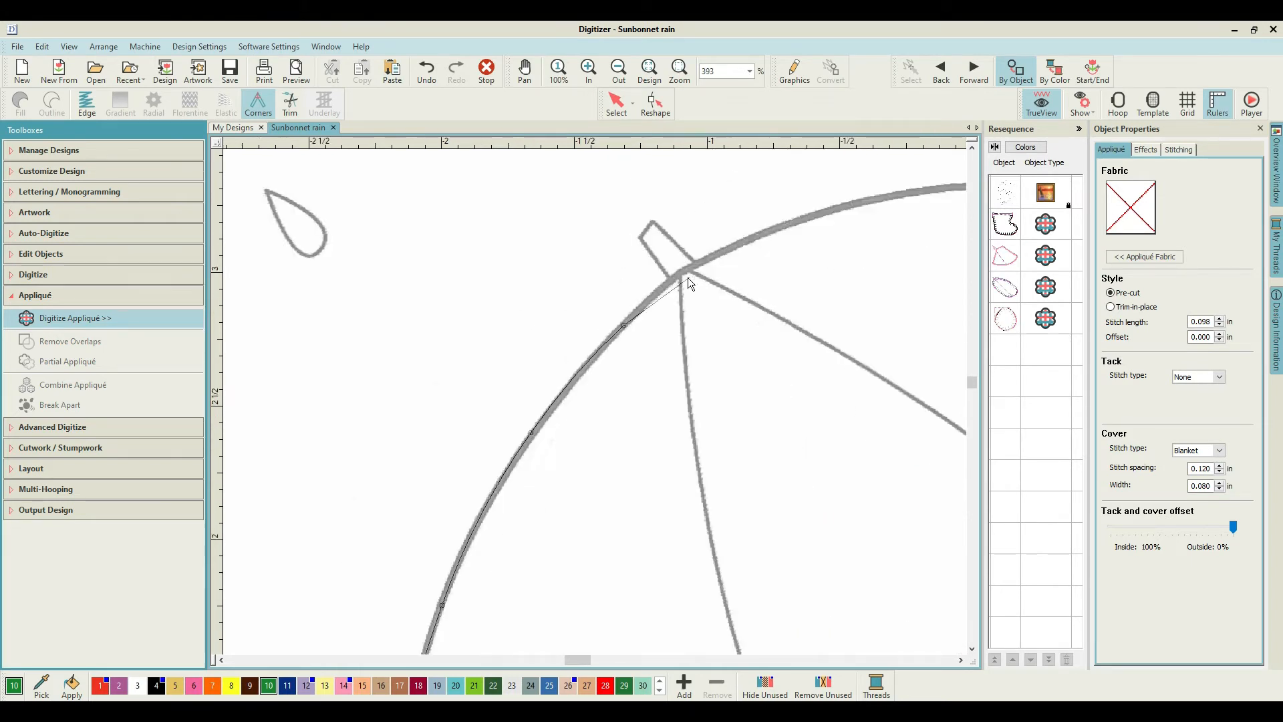
{"action": "left_click", "coordinate": [680, 272]}
Continue the green panel outline from the peak down the first rib toward the raincoat's upper edge.
{"action": "left_click", "coordinate": [684, 359]}
{"action": "left_click", "coordinate": [714, 552]}
{"action": "left_click", "coordinate": [696, 616]}
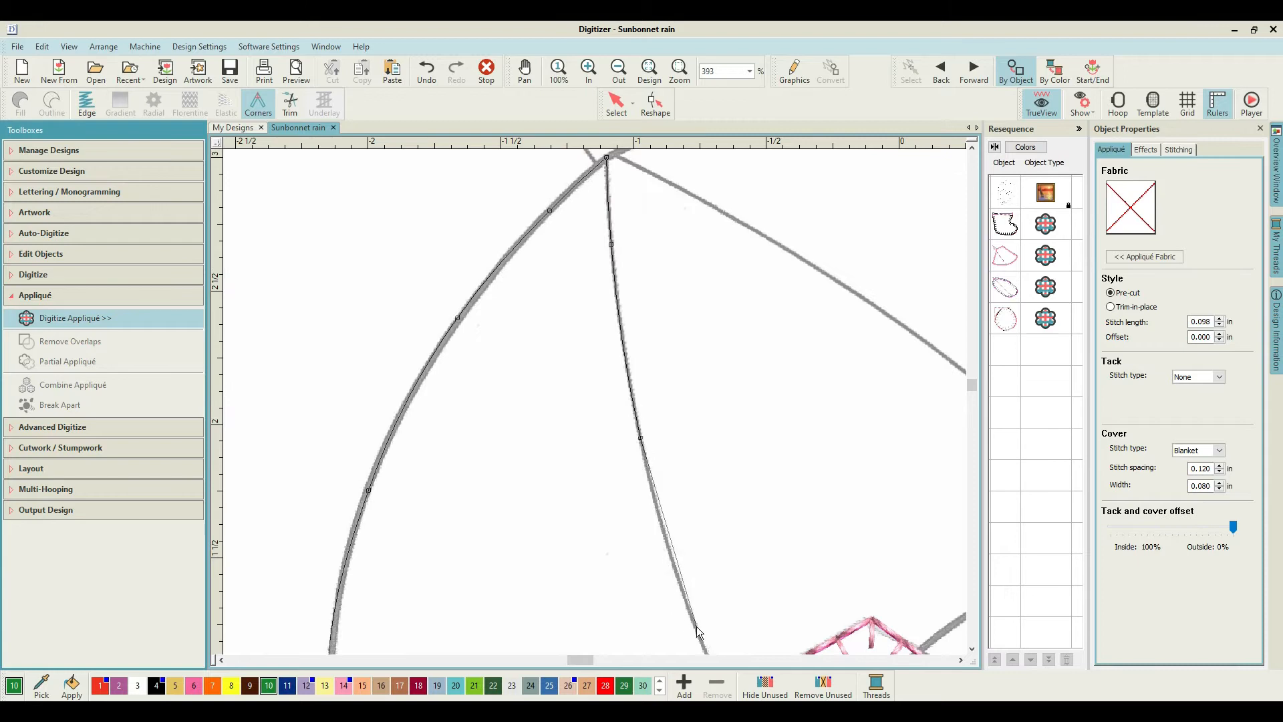
{"action": "left_click", "coordinate": [647, 516]}
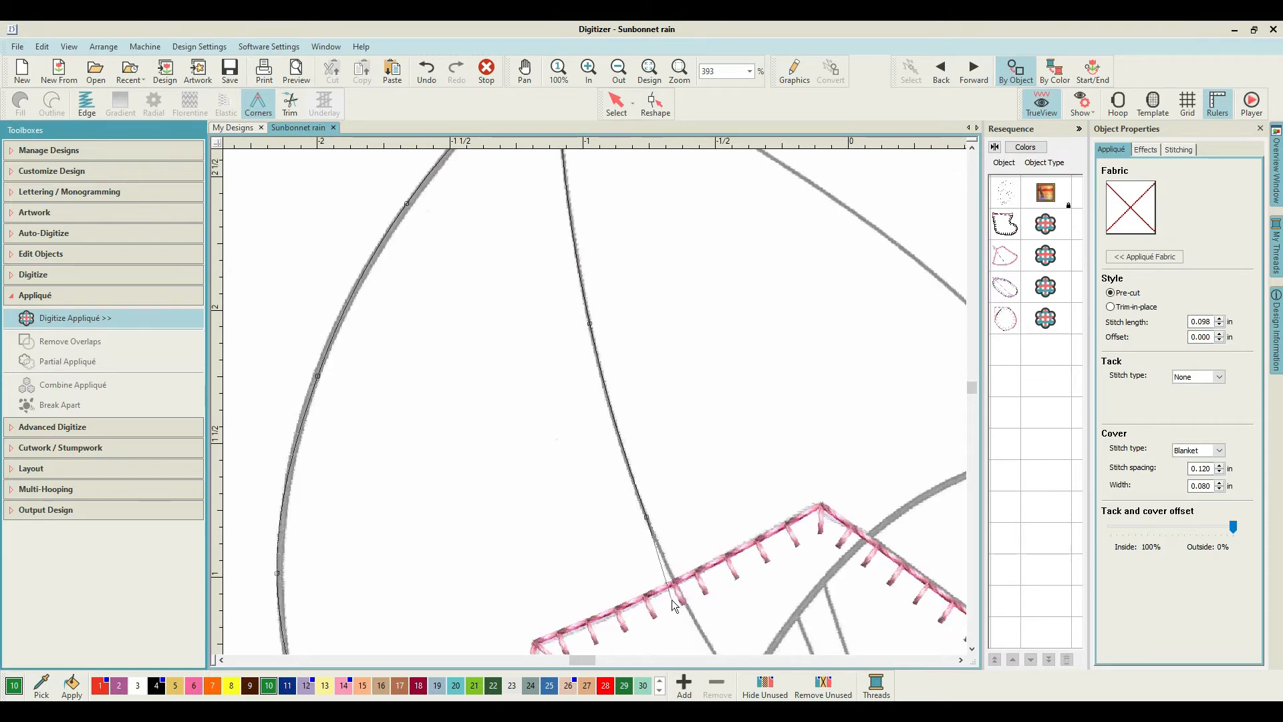
{"action": "left_click", "coordinate": [675, 583]}
{"action": "left_click", "coordinate": [586, 620]}
{"action": "left_click", "coordinate": [535, 642]}
{"action": "key", "text": "BackSpace"}
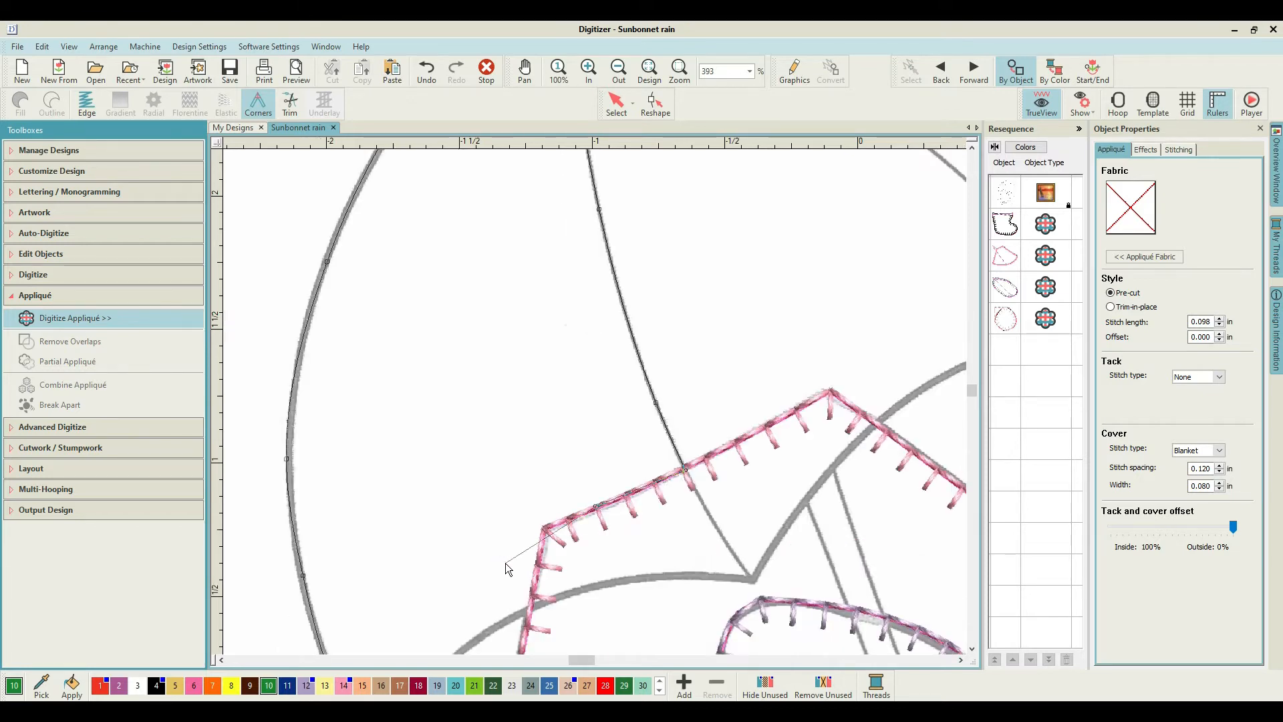
{"action": "key", "text": "BackSpace"}
{"action": "key", "text": "BackSpace"}
Trace the rest of the rib and the scalloped lower edge back to the starting tip, completing the green panel.
{"action": "left_click", "coordinate": [710, 520]}
{"action": "left_click", "coordinate": [751, 579]}
{"action": "left_click", "coordinate": [683, 573]}
{"action": "left_click", "coordinate": [584, 589]}
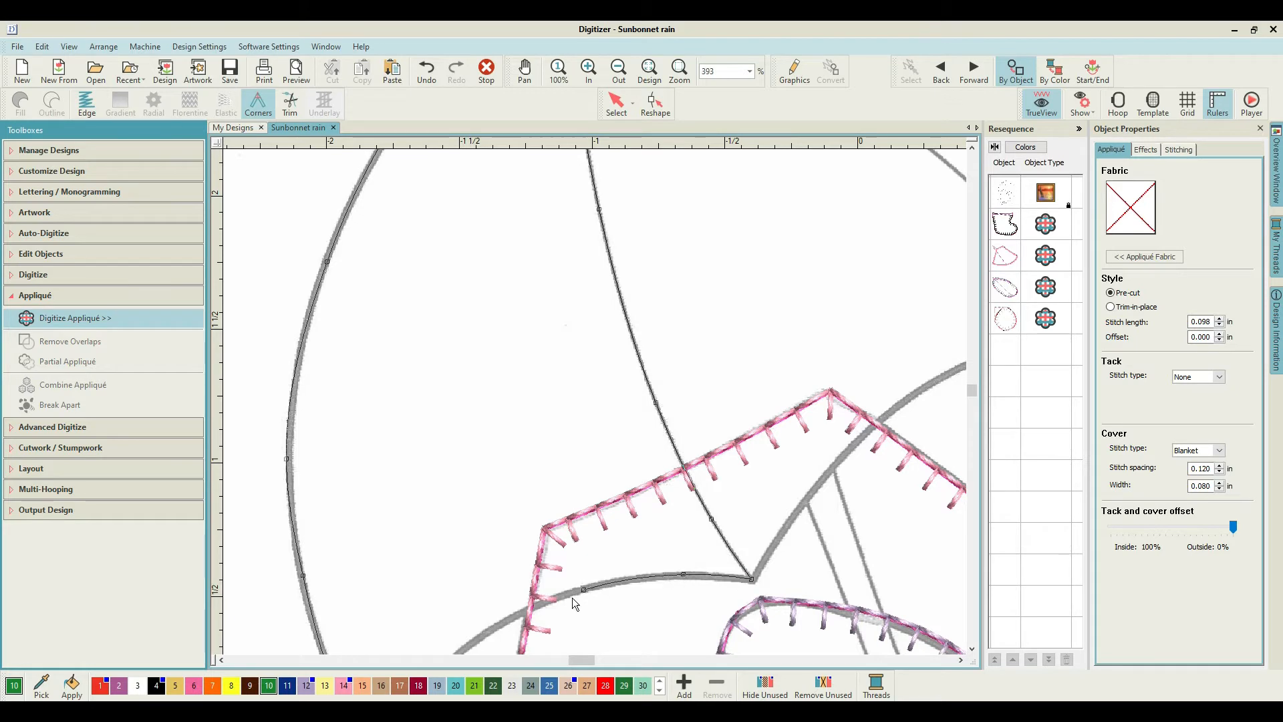
{"action": "left_click", "coordinate": [537, 519]}
{"action": "left_click", "coordinate": [481, 575]}
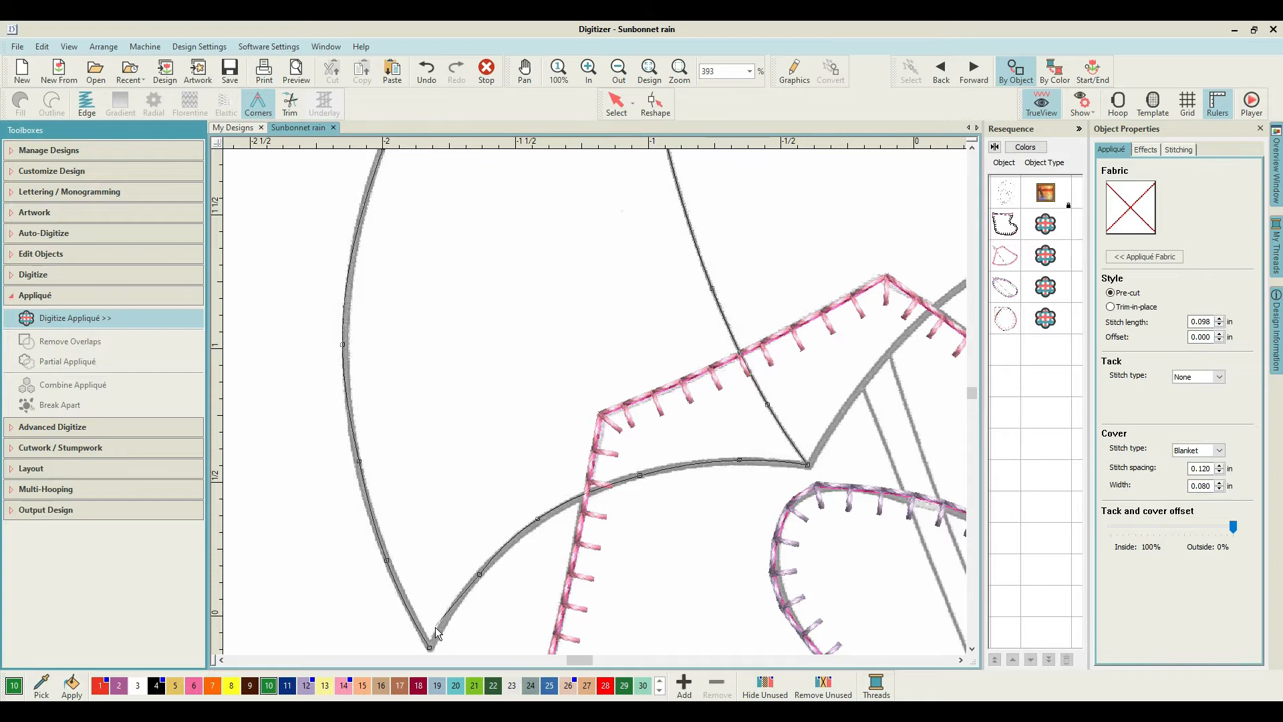
{"action": "left_click_drag", "start_coordinate": [435, 626], "coordinate": [518, 519]}
{"action": "left_click", "coordinate": [520, 510]}
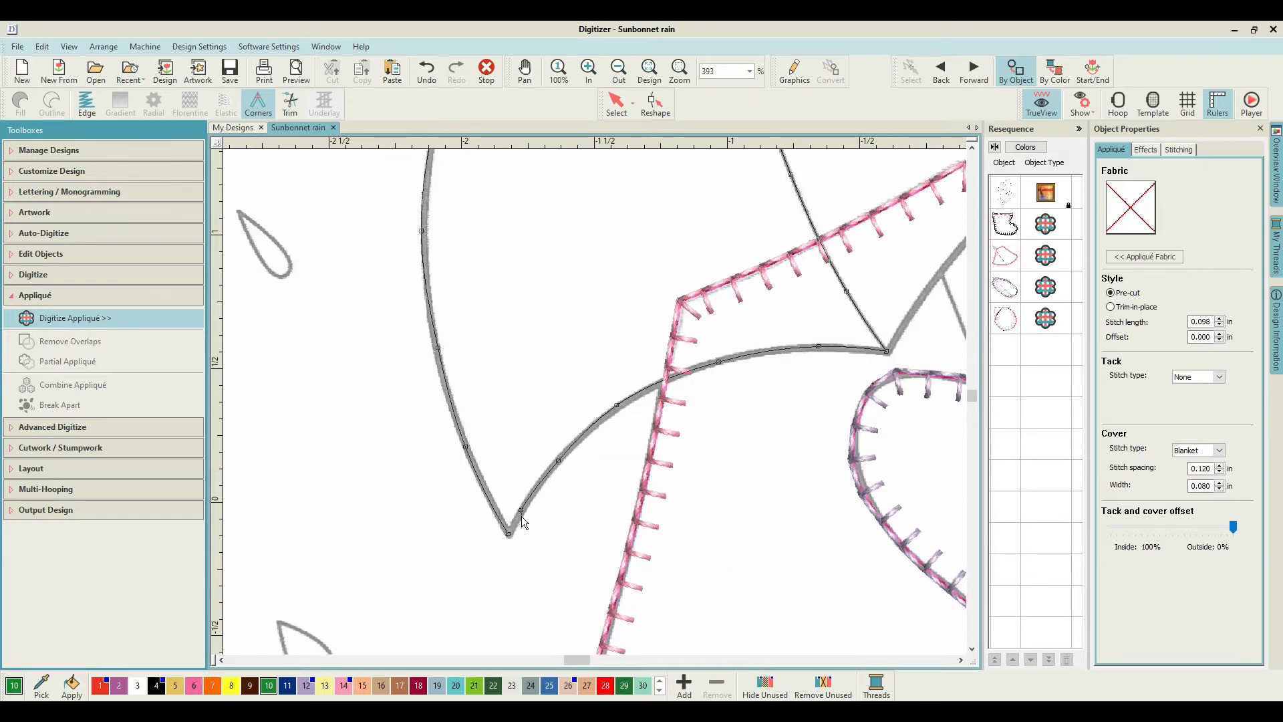
{"action": "key", "text": "Return"}
Choose yellow thread 5 and trace the middle umbrella panel's upper rib from the peak down to near its lower corner.
{"action": "scroll", "coordinate": [596, 407], "scroll_direction": "down", "scroll_amount": 3}
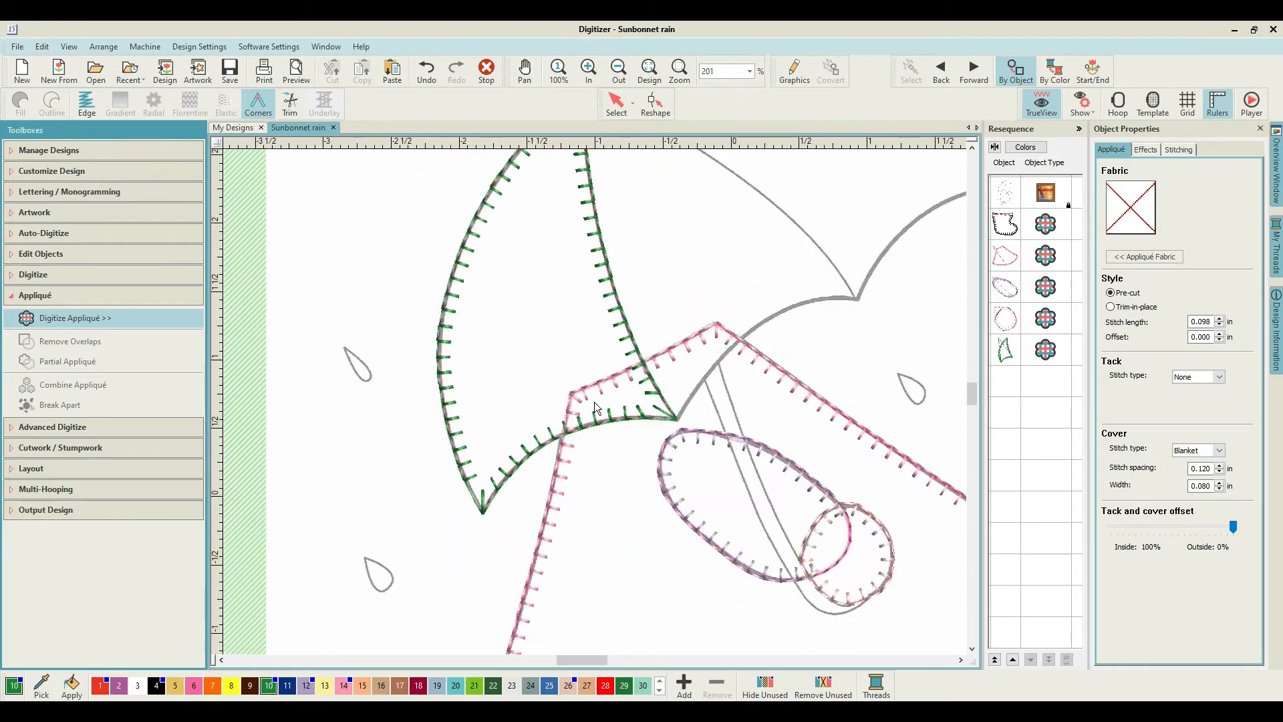
{"action": "scroll", "coordinate": [583, 400], "scroll_direction": "down", "scroll_amount": 1}
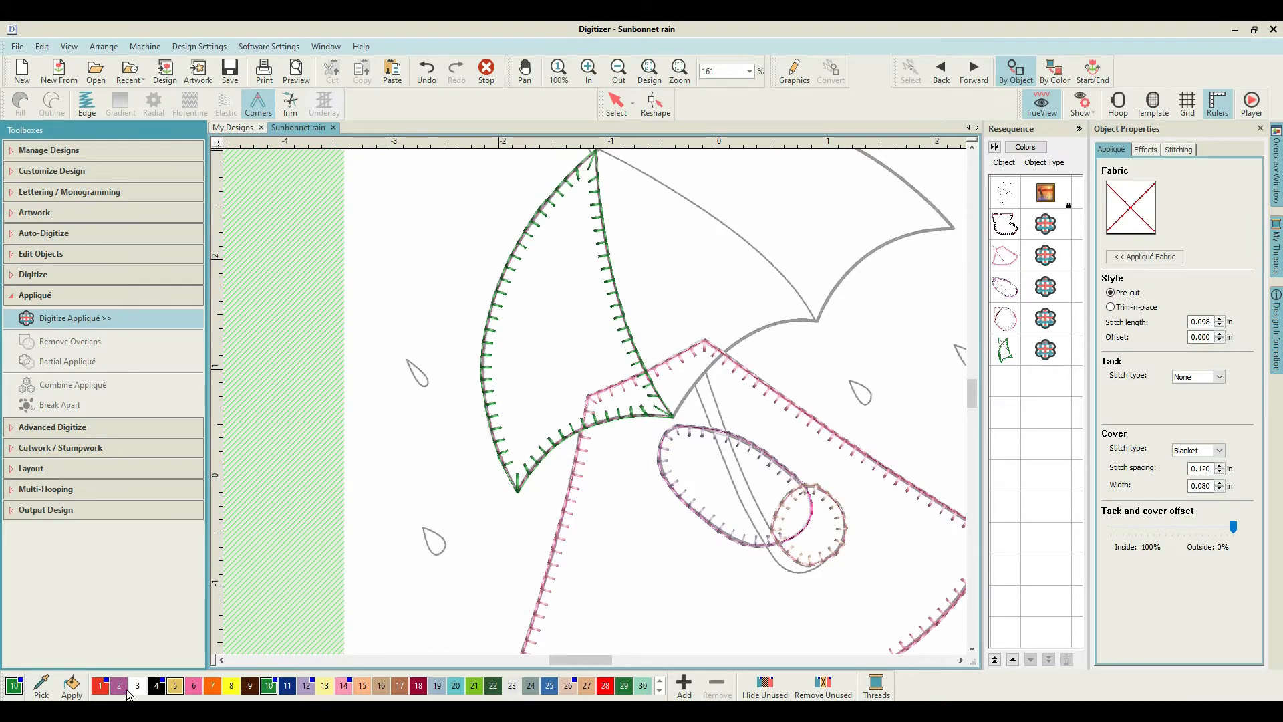
{"action": "left_click", "coordinate": [176, 686]}
{"action": "mouse_move", "coordinate": [972, 398]}
{"action": "left_mouse_down"}
{"action": "mouse_move", "coordinate": [965, 366]}
{"action": "mouse_move", "coordinate": [962, 385]}
{"action": "left_mouse_up"}
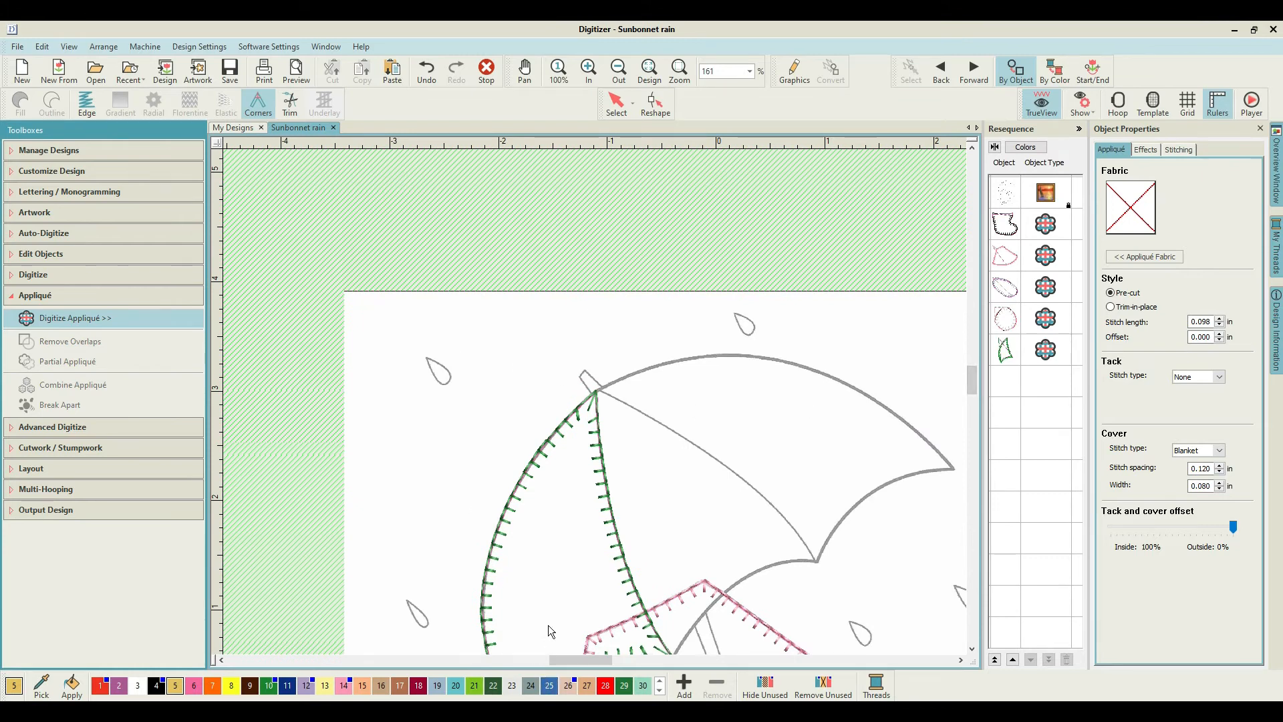
{"action": "key", "text": "b"}
{"action": "left_click", "coordinate": [562, 381]}
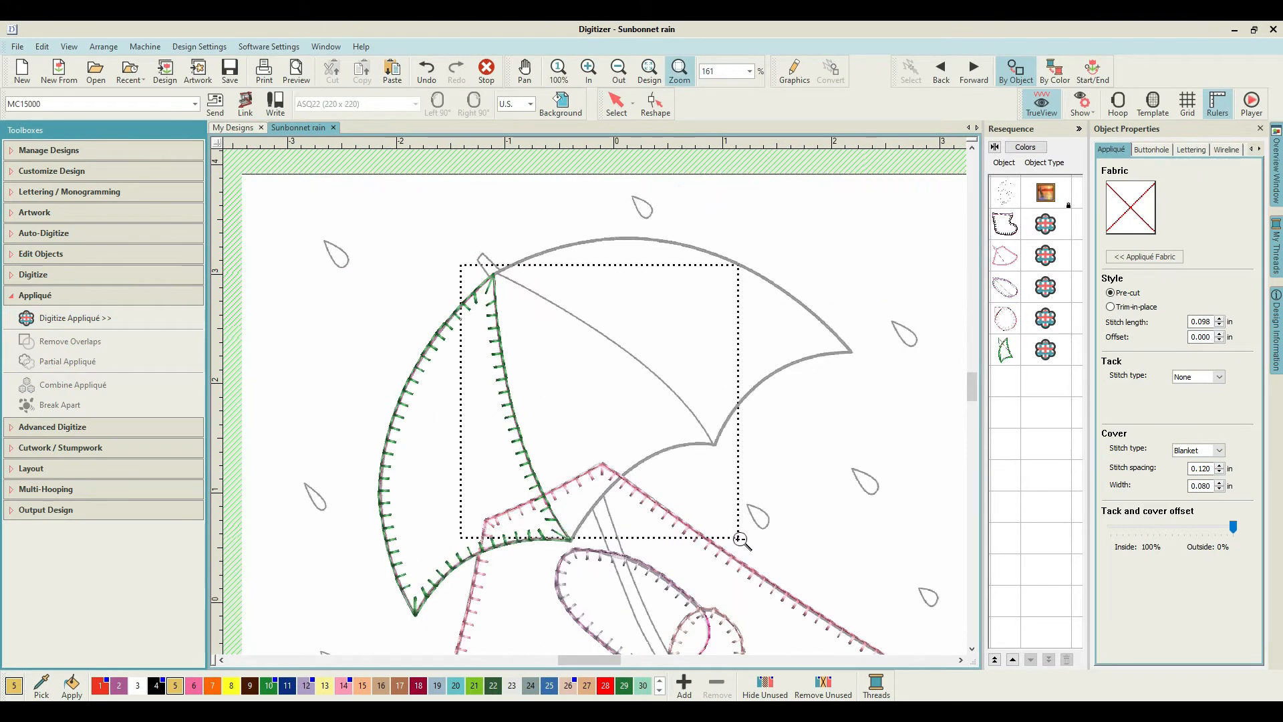
{"action": "left_click", "coordinate": [744, 549]}
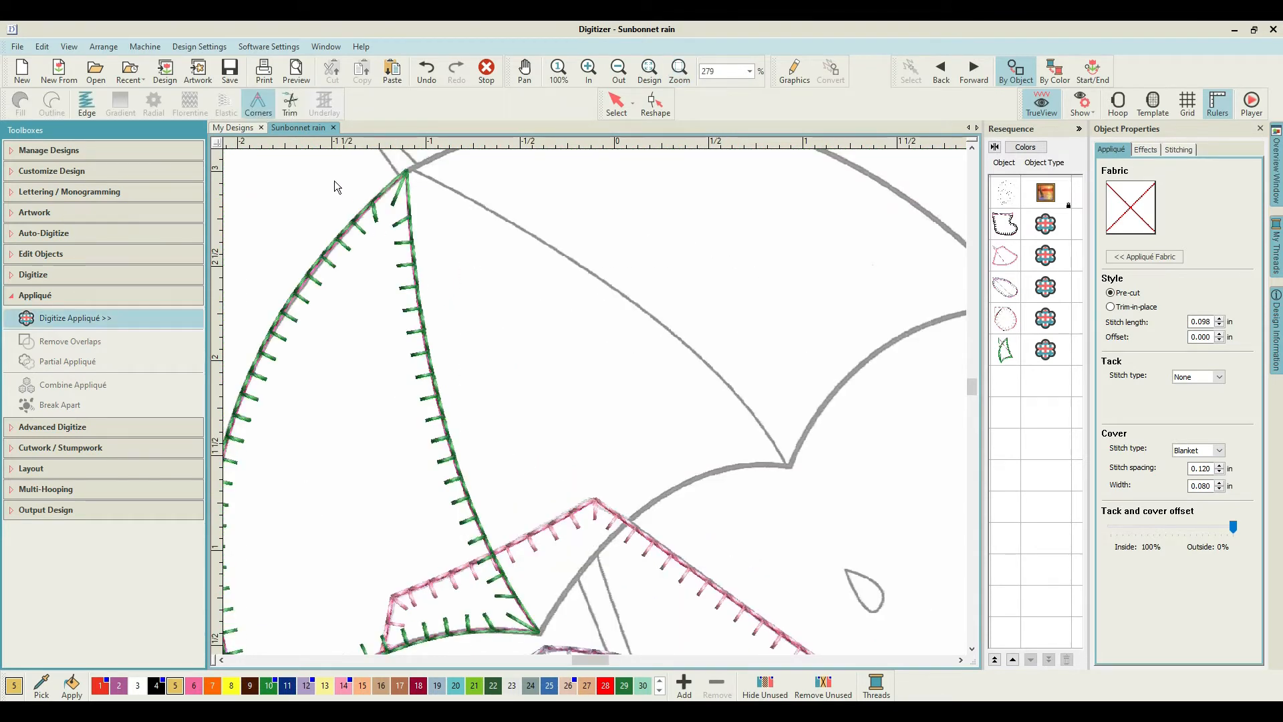
{"action": "left_click", "coordinate": [406, 171]}
{"action": "left_click", "coordinate": [506, 286]}
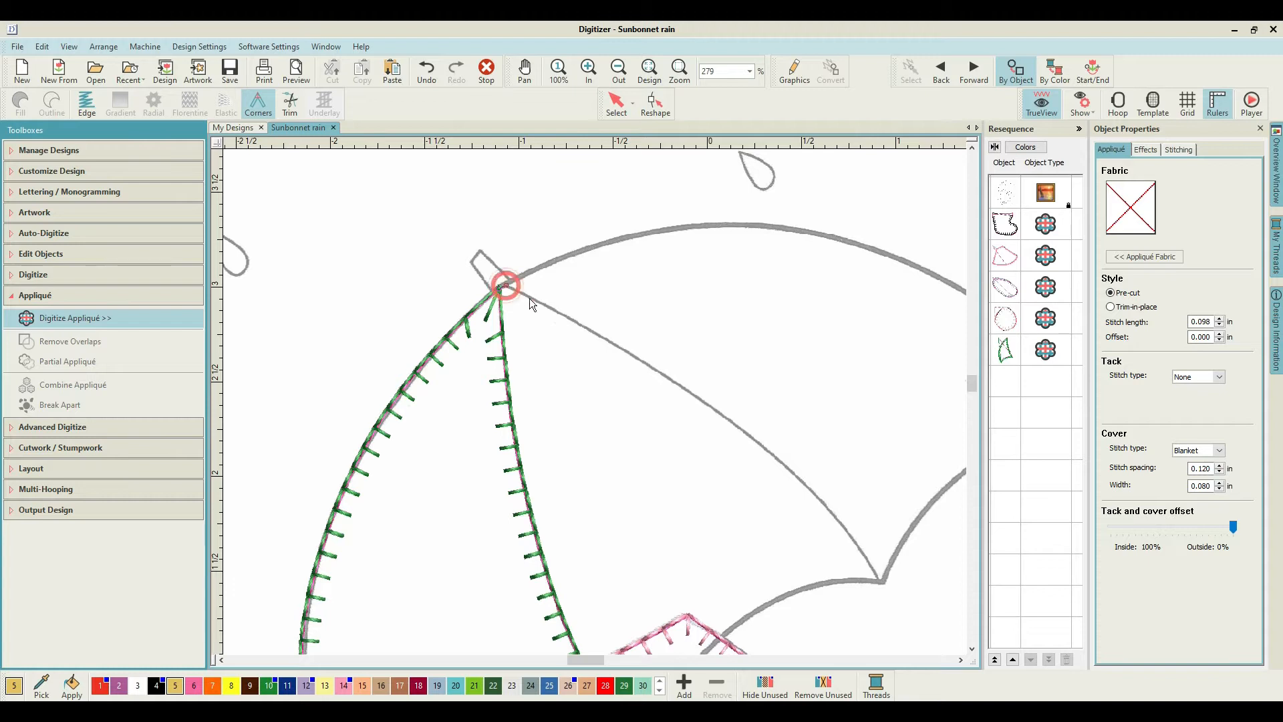
{"action": "left_click", "coordinate": [559, 313]}
{"action": "left_click", "coordinate": [688, 391]}
{"action": "left_click", "coordinate": [768, 453]}
{"action": "left_click", "coordinate": [829, 511]}
{"action": "left_click", "coordinate": [865, 553]}
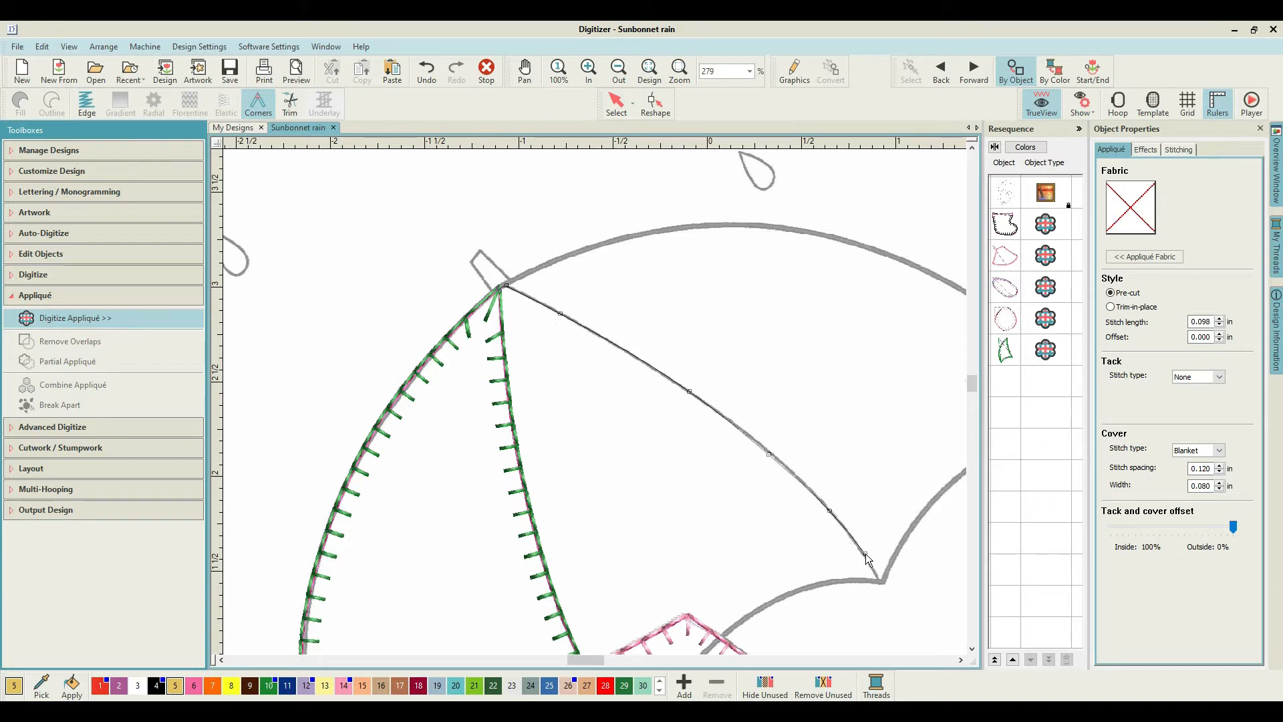
{"action": "left_click", "coordinate": [878, 582]}
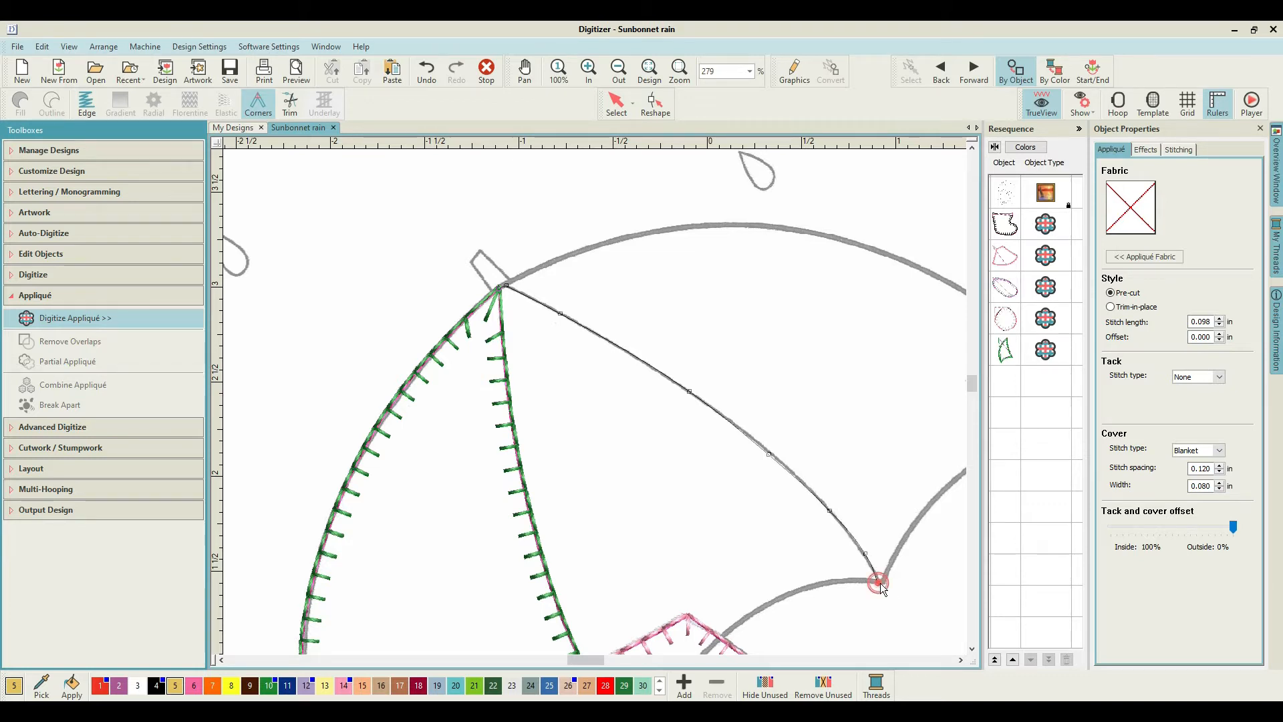
{"action": "left_click", "coordinate": [783, 596]}
{"action": "key", "text": "BackSpace"}
{"action": "key", "text": "BackSpace"}
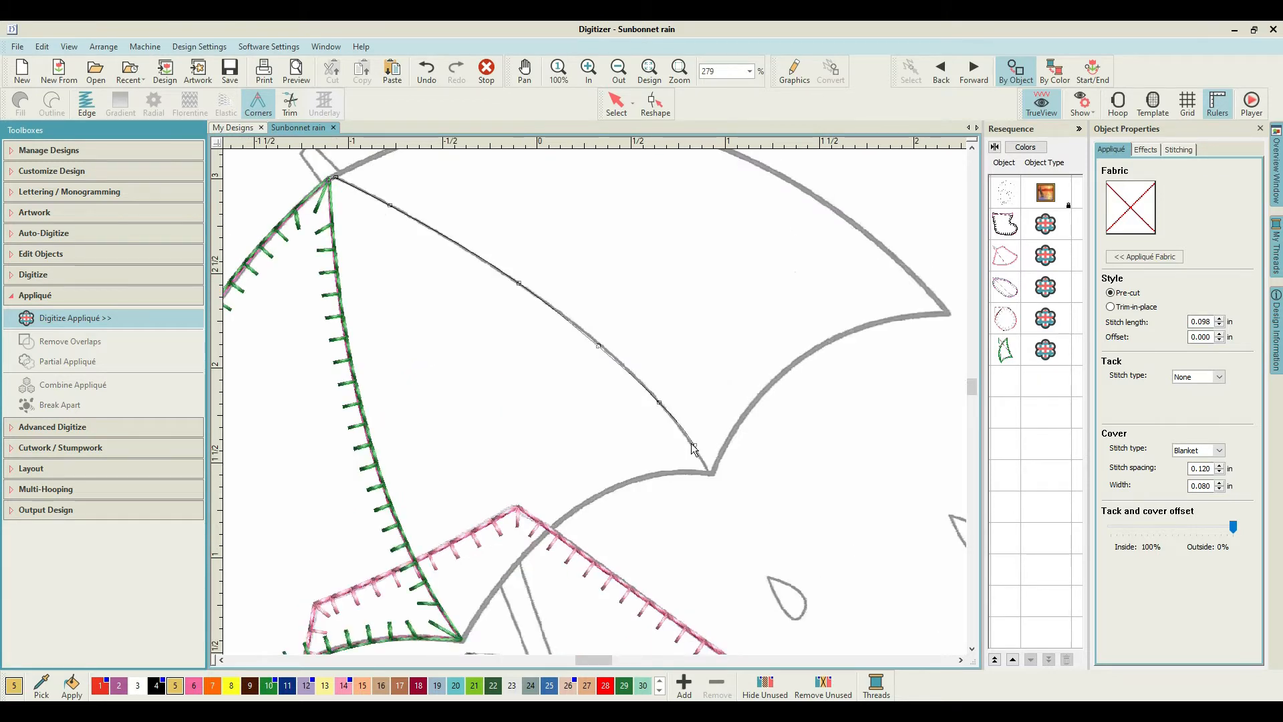
Trace the middle panel's scalloped lower edge and the rib shared with the green panel back to the peak, completing the piece.
{"action": "left_click", "coordinate": [710, 471]}
{"action": "left_click", "coordinate": [675, 470]}
{"action": "left_click", "coordinate": [607, 487]}
{"action": "left_click", "coordinate": [560, 522]}
{"action": "key", "text": "c"}
{"action": "left_click", "coordinate": [530, 491]}
{"action": "left_click", "coordinate": [512, 526]}
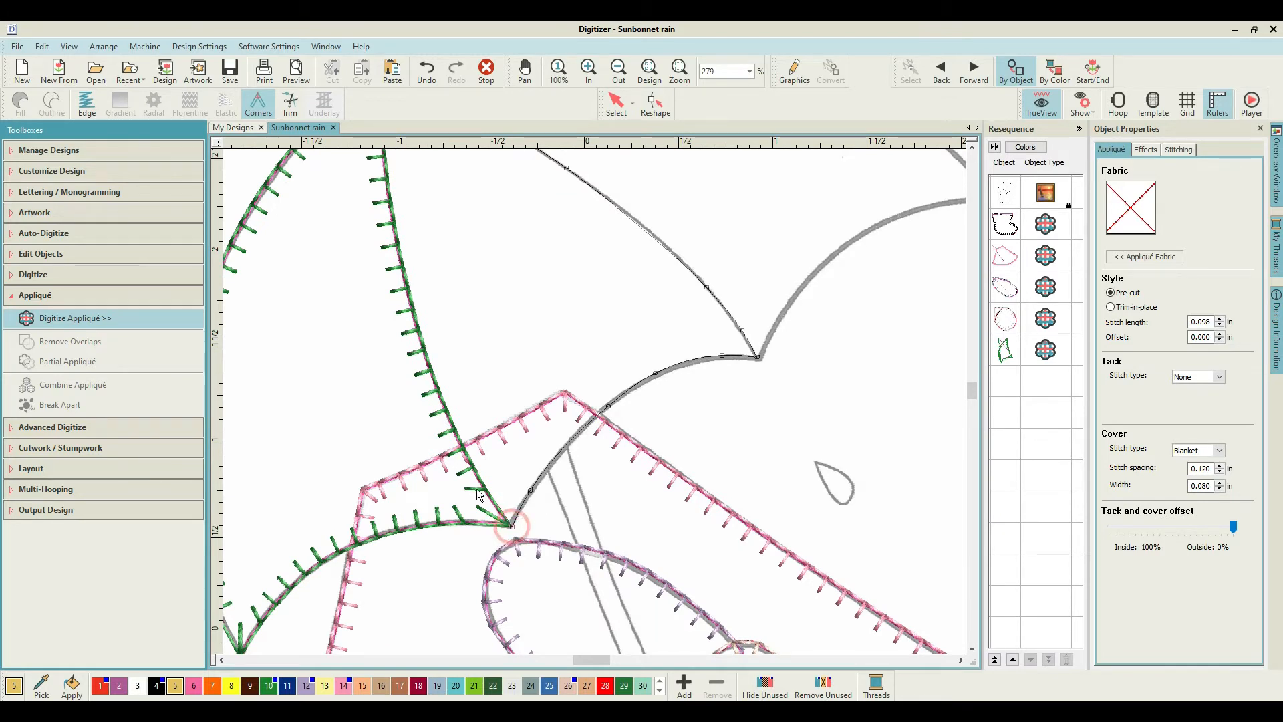
{"action": "left_click", "coordinate": [475, 472]}
{"action": "left_click", "coordinate": [429, 363]}
{"action": "left_click", "coordinate": [541, 297]}
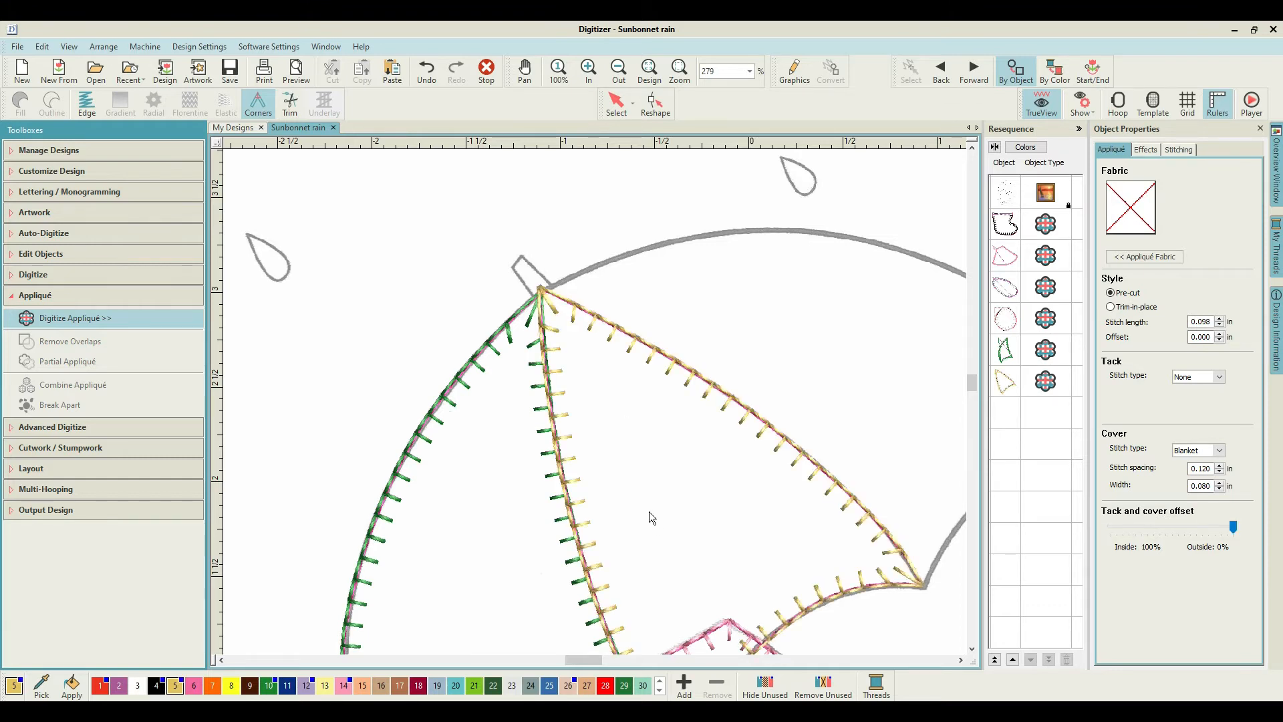
Choose red thread 28 and trace the remaining umbrella panel's outer curve from the peak to its far tip.
{"action": "key", "text": "shift+z"}
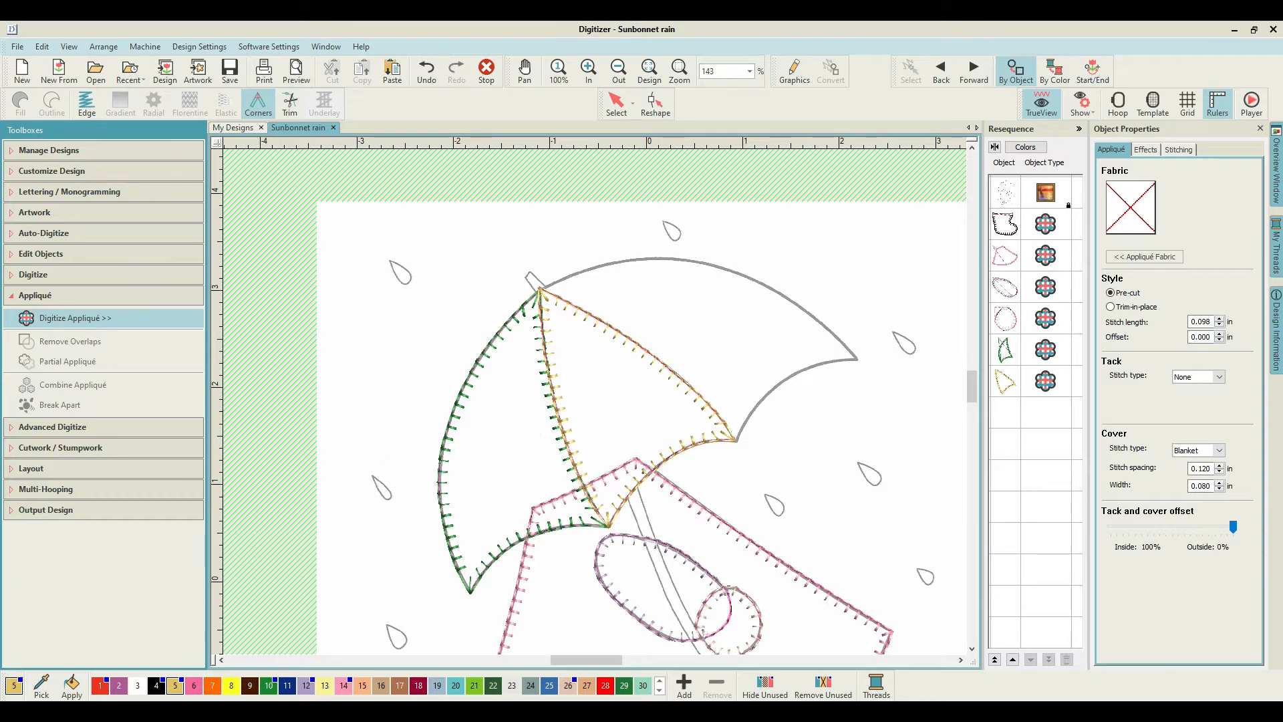
{"action": "left_click", "coordinate": [605, 684]}
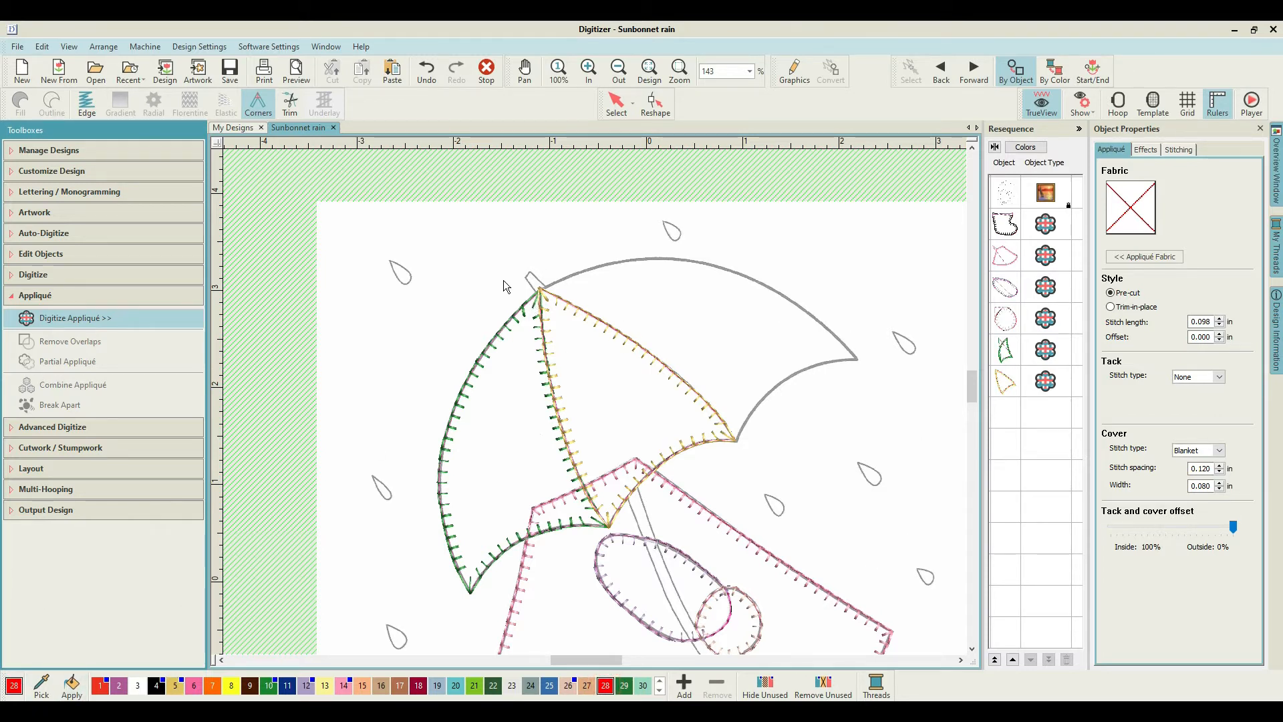
{"action": "key", "text": "z"}
{"action": "left_click_drag", "start_coordinate": [480, 252], "coordinate": [805, 519]}
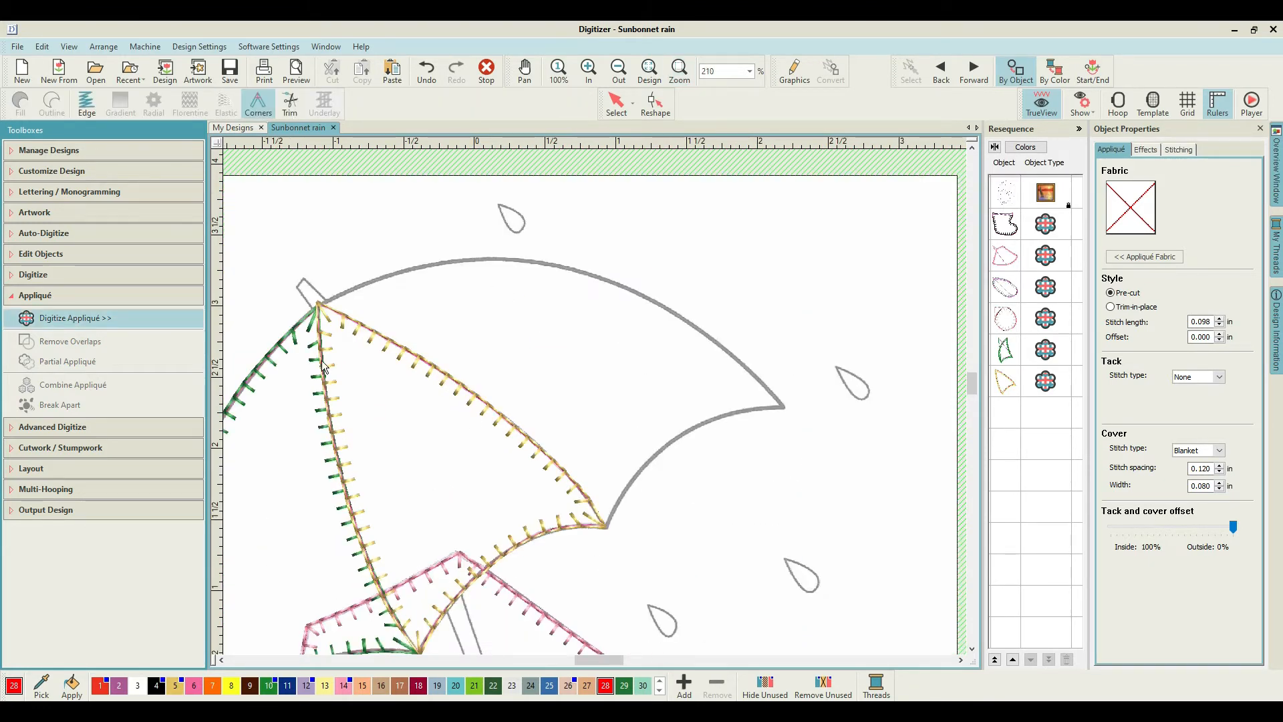
{"action": "left_click", "coordinate": [319, 303]}
{"action": "left_click", "coordinate": [475, 256]}
{"action": "left_click", "coordinate": [566, 268]}
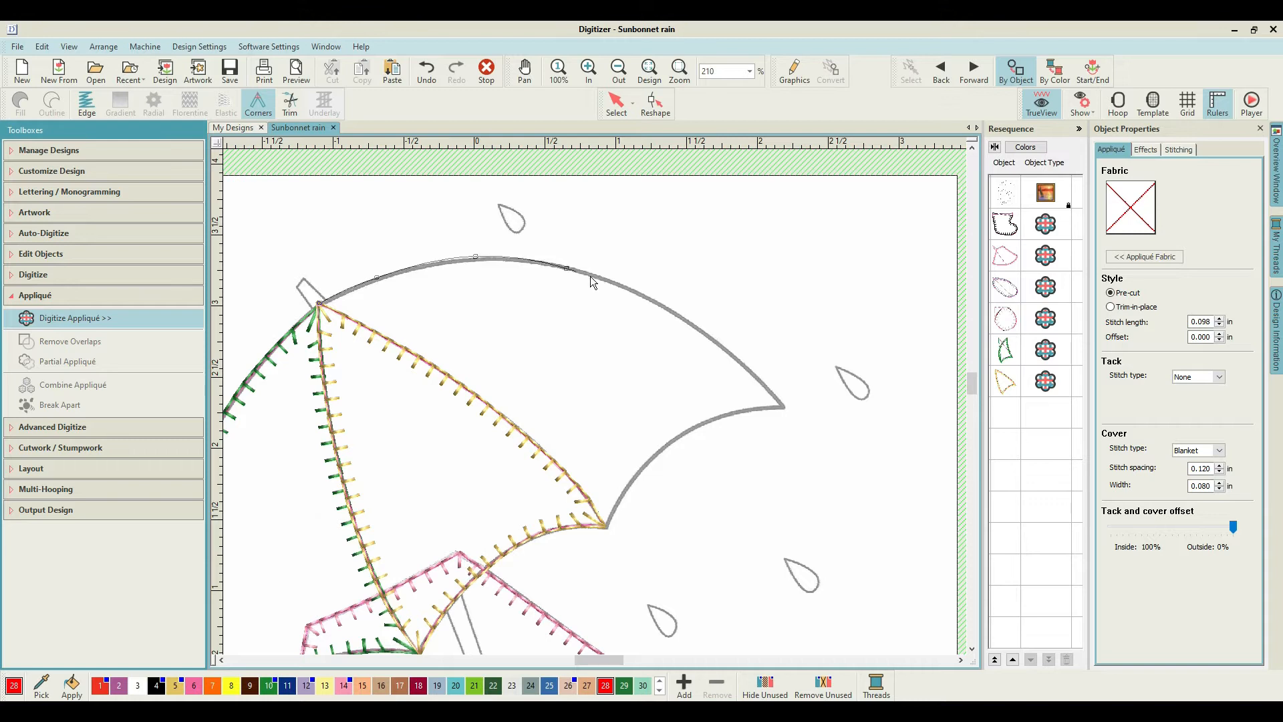
{"action": "left_click", "coordinate": [664, 307]}
{"action": "left_click", "coordinate": [725, 351]}
{"action": "left_click", "coordinate": [761, 380]}
{"action": "left_click", "coordinate": [785, 406]}
Trace the red panel's scalloped lower edge and the rib shared with the yellow panel back to the peak, completing the piece.
{"action": "left_click", "coordinate": [692, 427]}
{"action": "left_click", "coordinate": [616, 502]}
{"action": "left_click", "coordinate": [607, 526]}
{"action": "left_click", "coordinate": [589, 498]}
{"action": "left_click", "coordinate": [535, 442]}
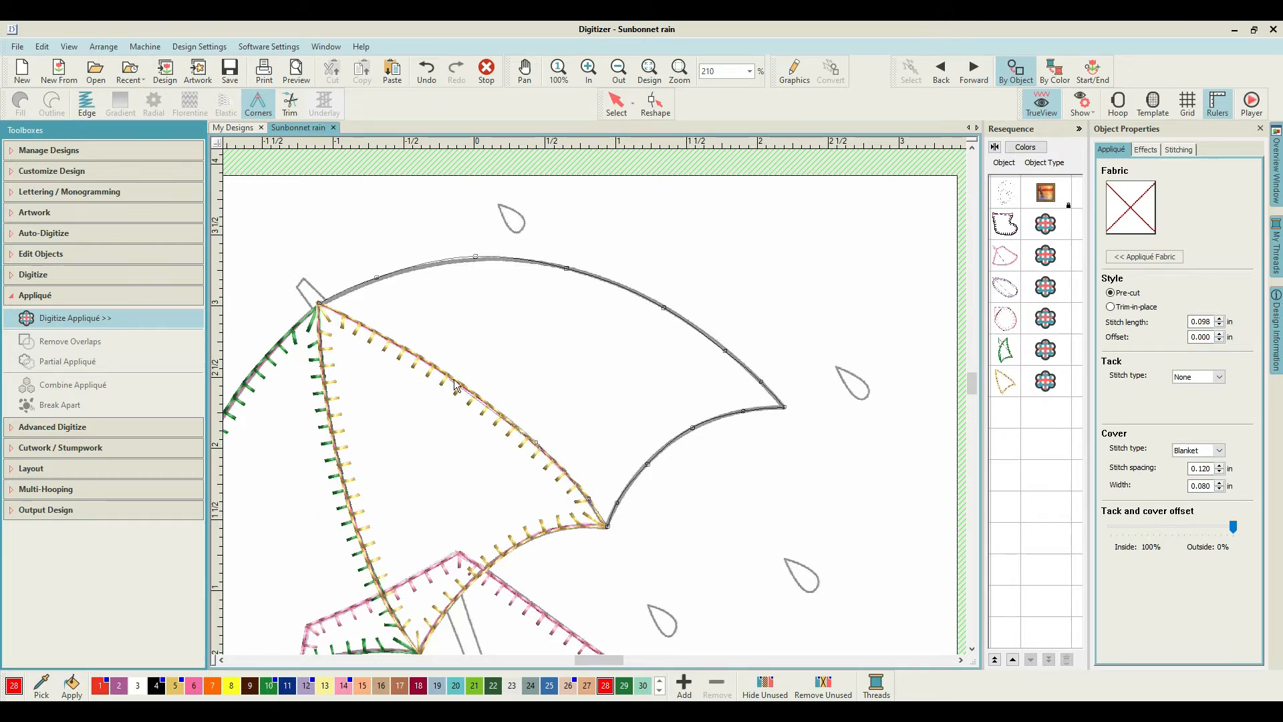
{"action": "left_click", "coordinate": [460, 384]}
{"action": "left_click", "coordinate": [397, 343]}
{"action": "left_click", "coordinate": [346, 315]}
{"action": "key", "text": "Return"}
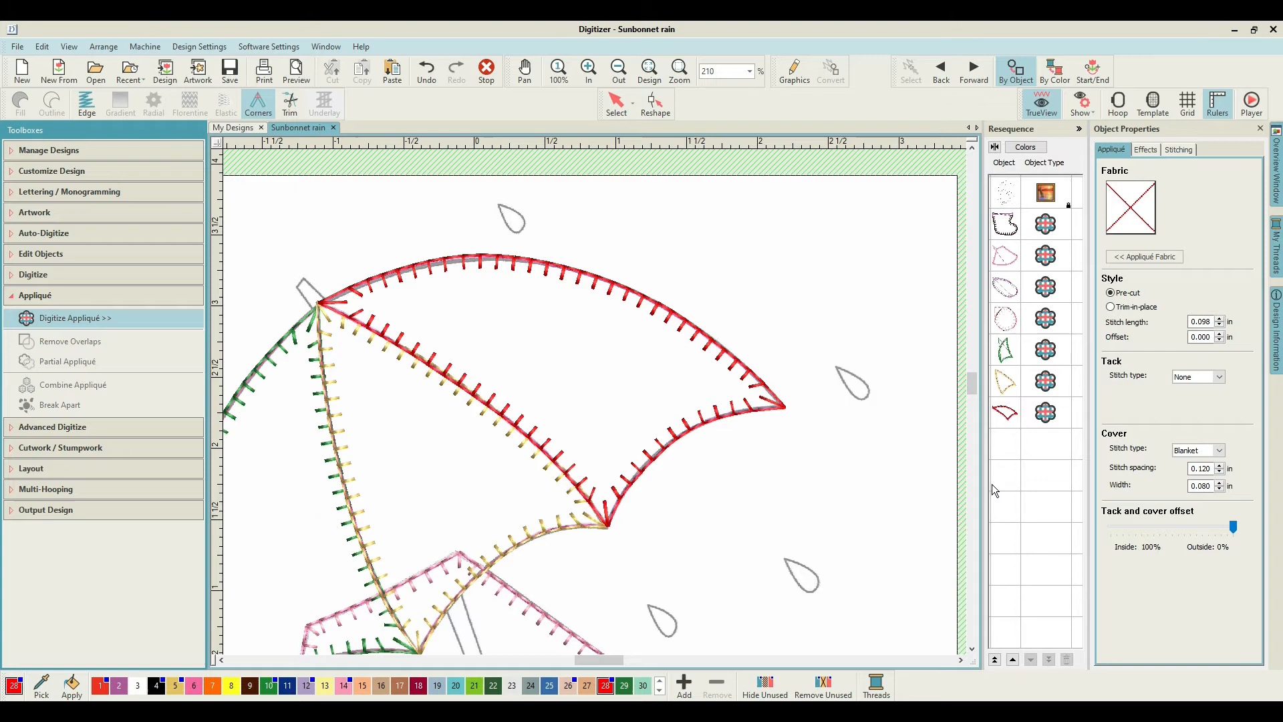
Apply Partial Appliqué to the raincoat, sleeve, hand and green umbrella panel together, then clear the selection.
{"action": "scroll", "coordinate": [597, 401], "scroll_direction": "down", "scroll_amount": 5}
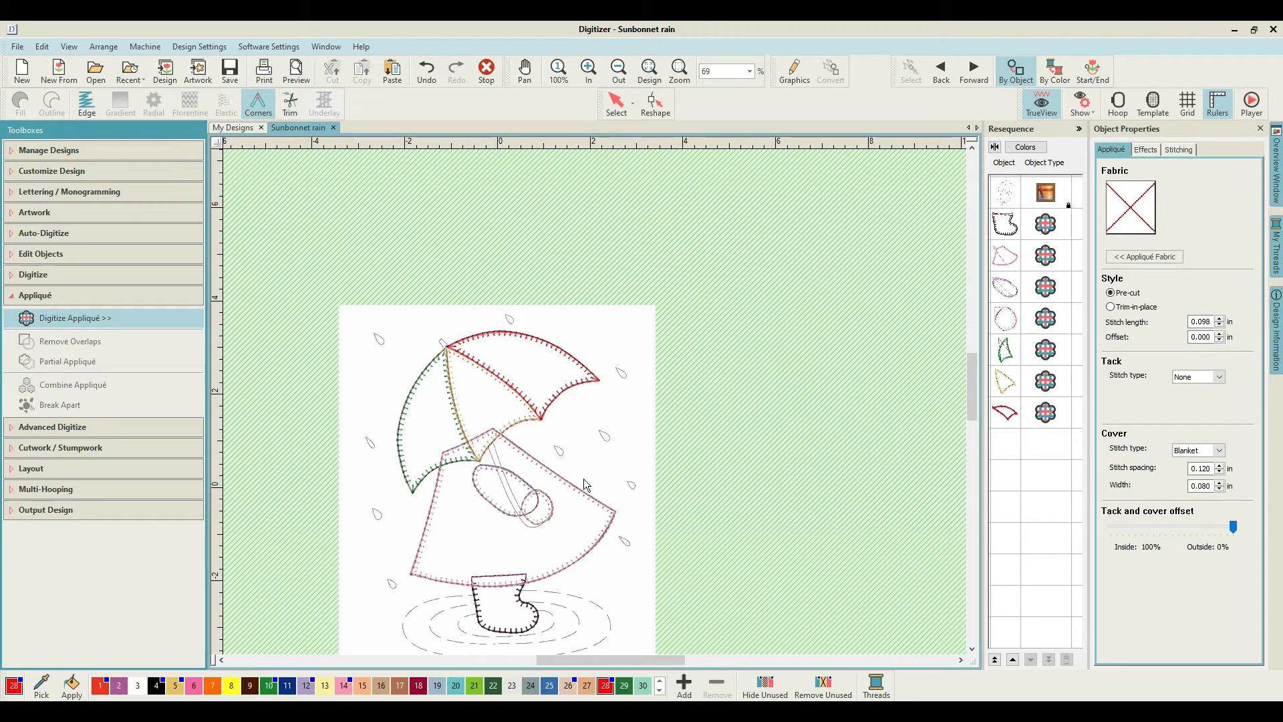
{"action": "left_click", "coordinate": [1002, 352]}
{"action": "left_click", "coordinate": [1002, 383], "text": "ctrl"}
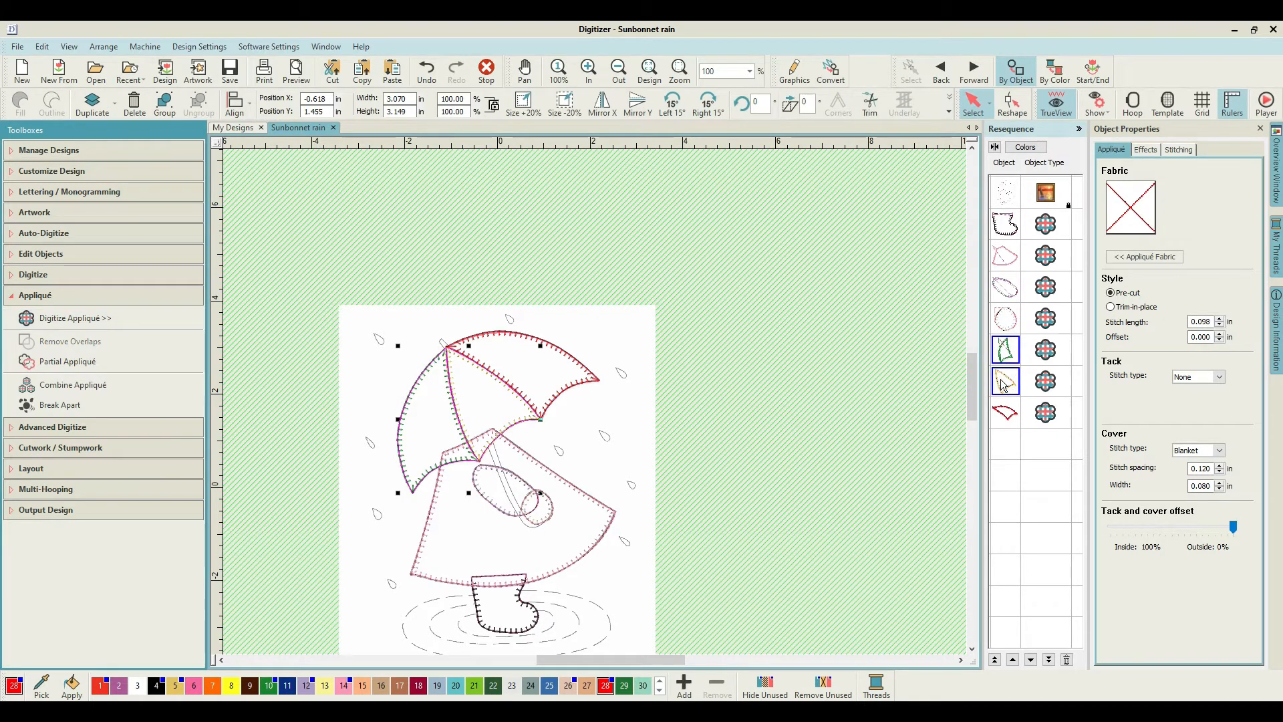
{"action": "left_click", "coordinate": [1008, 263], "text": "shift"}
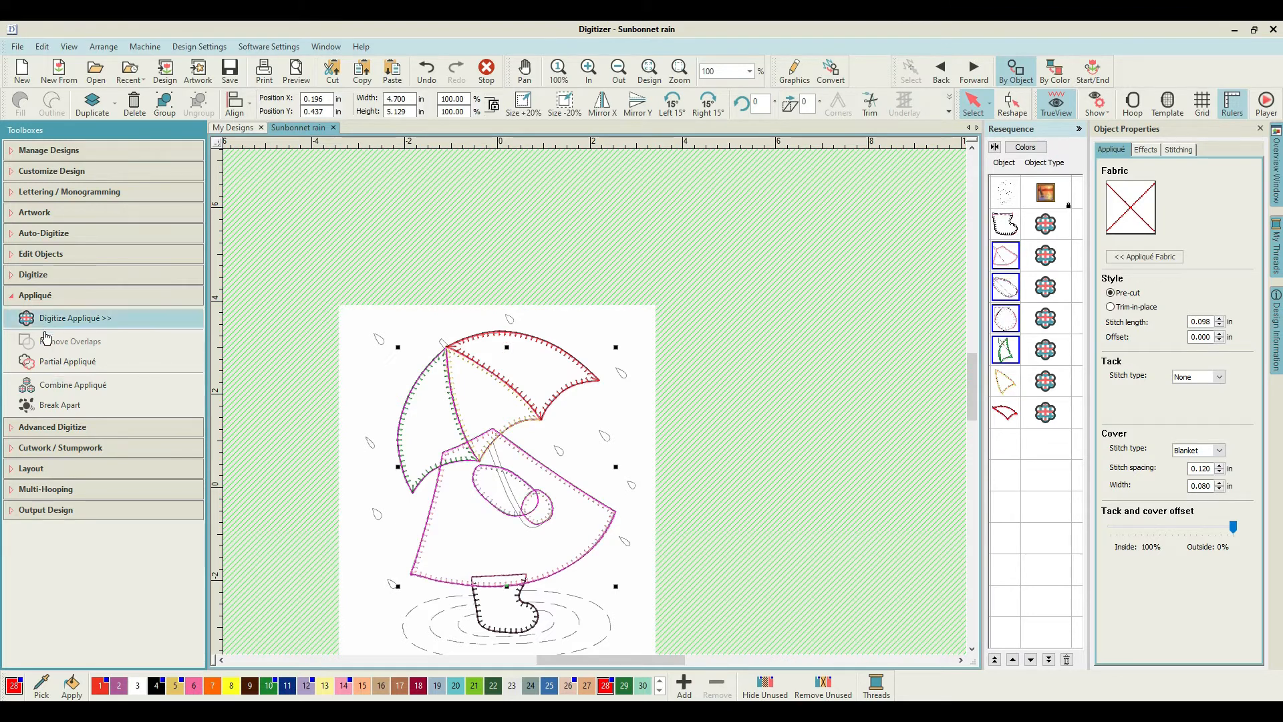
{"action": "left_click", "coordinate": [43, 361]}
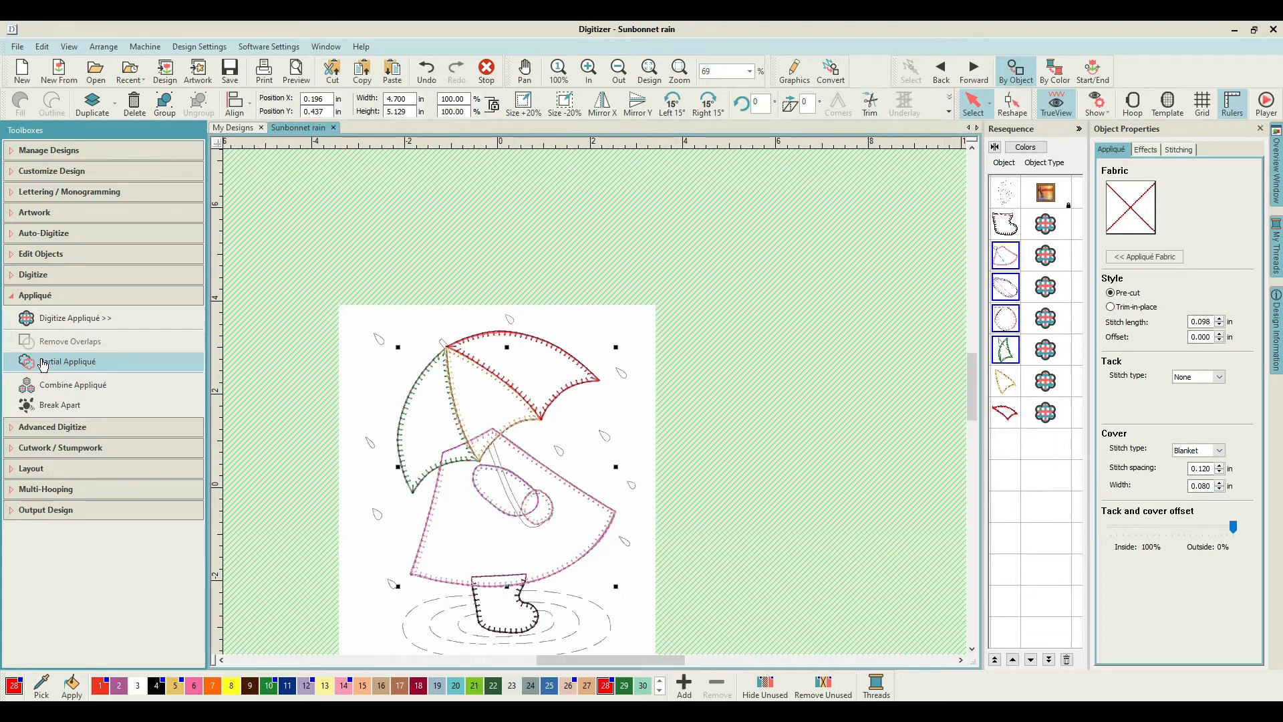
{"action": "left_click", "coordinate": [839, 407]}
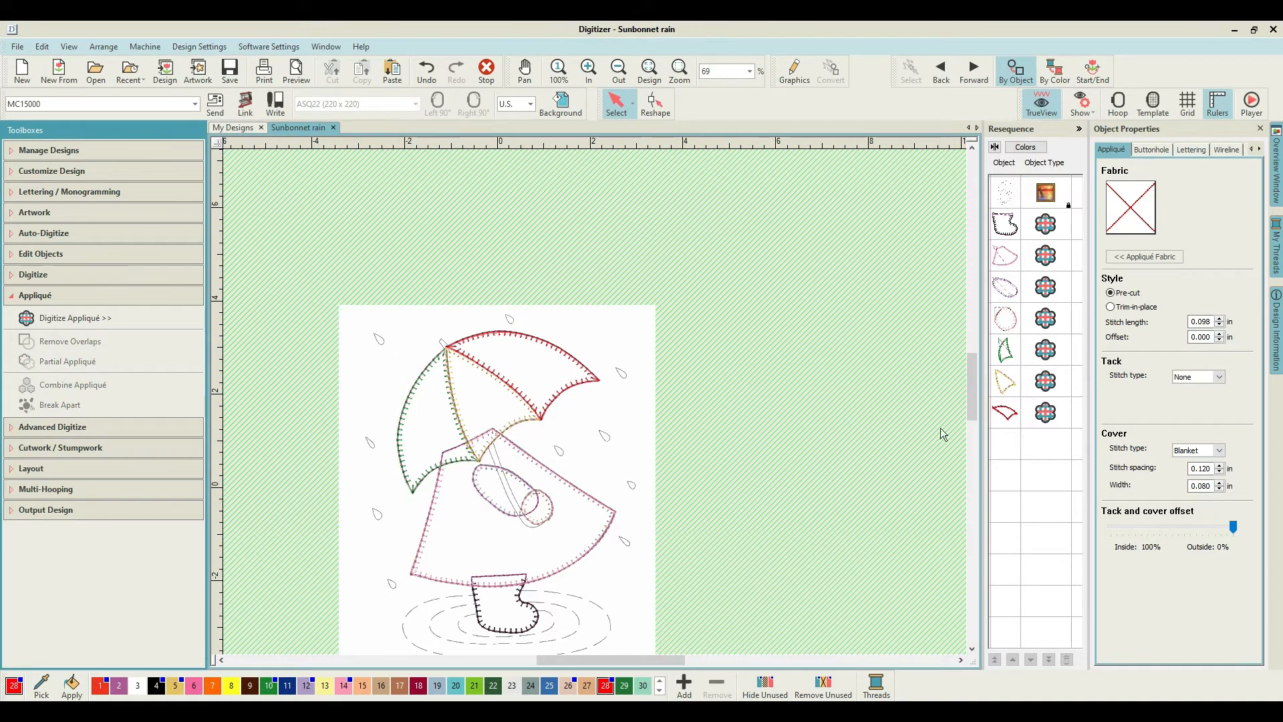
Apply Partial Appliqué to the yellow umbrella panel and the raincoat beneath it.
{"action": "left_click", "coordinate": [1005, 380]}
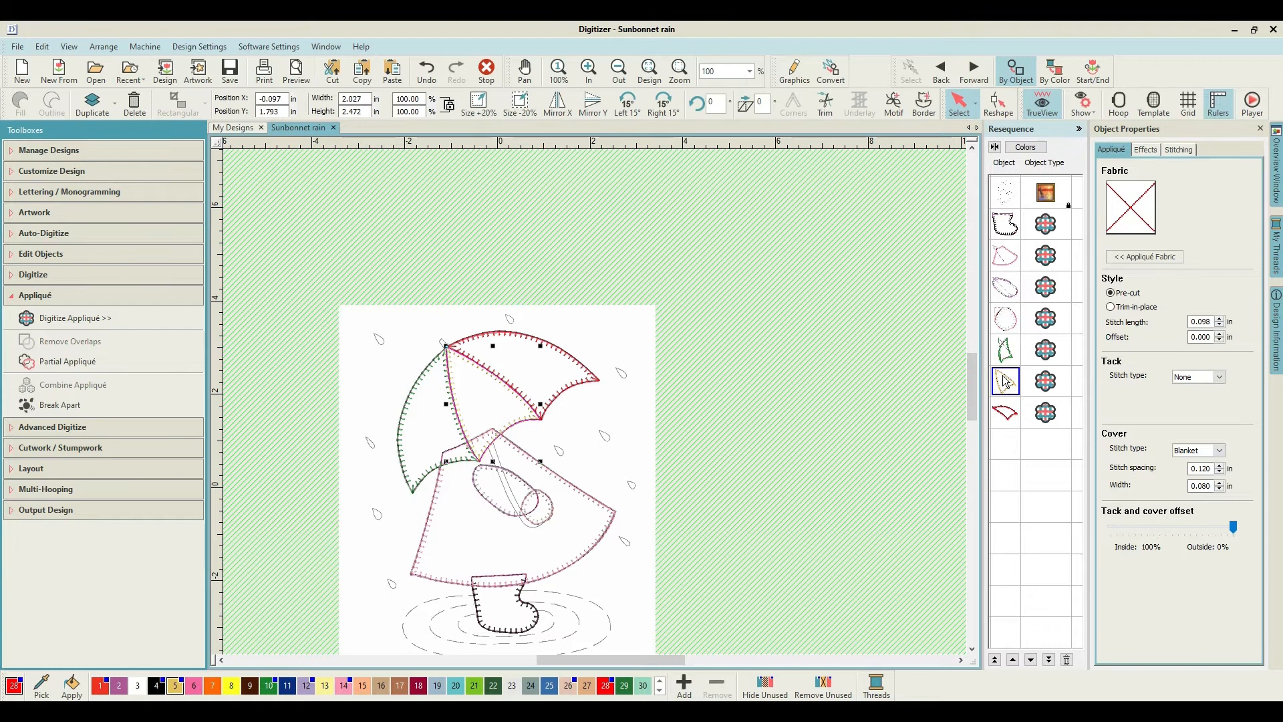
{"action": "left_click", "coordinate": [1006, 256], "text": "ctrl"}
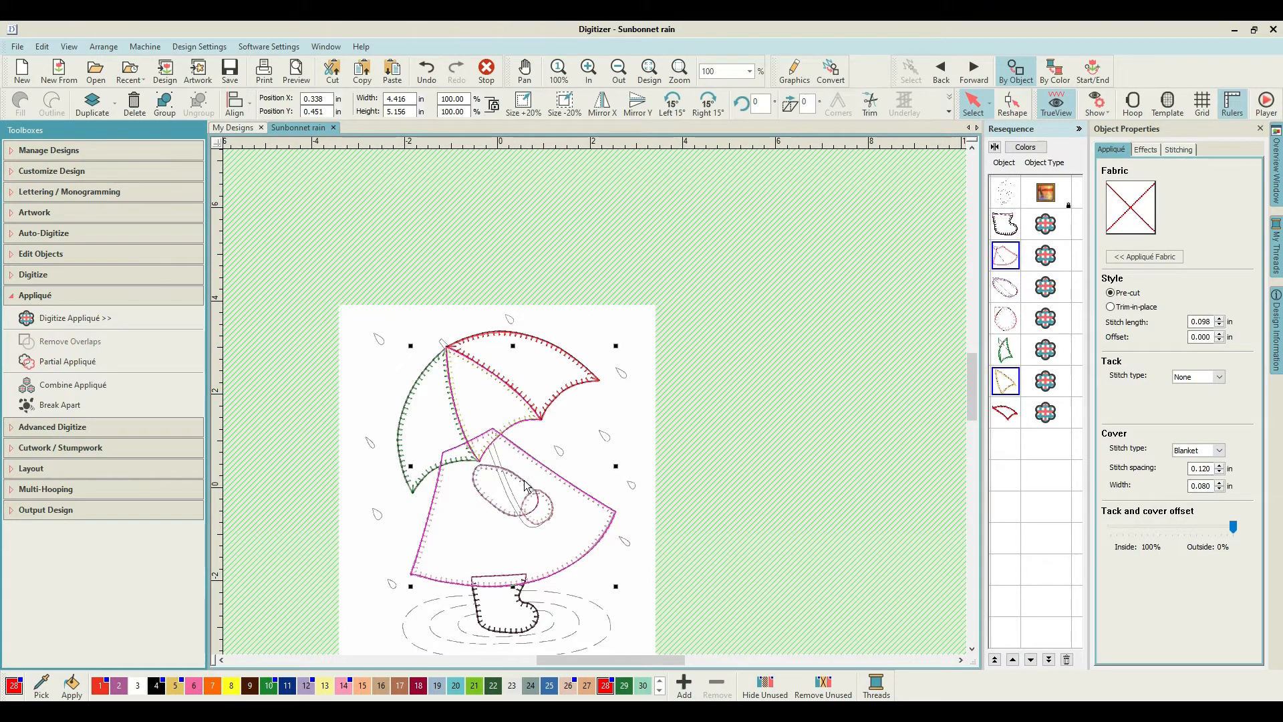
{"action": "left_click", "coordinate": [75, 363]}
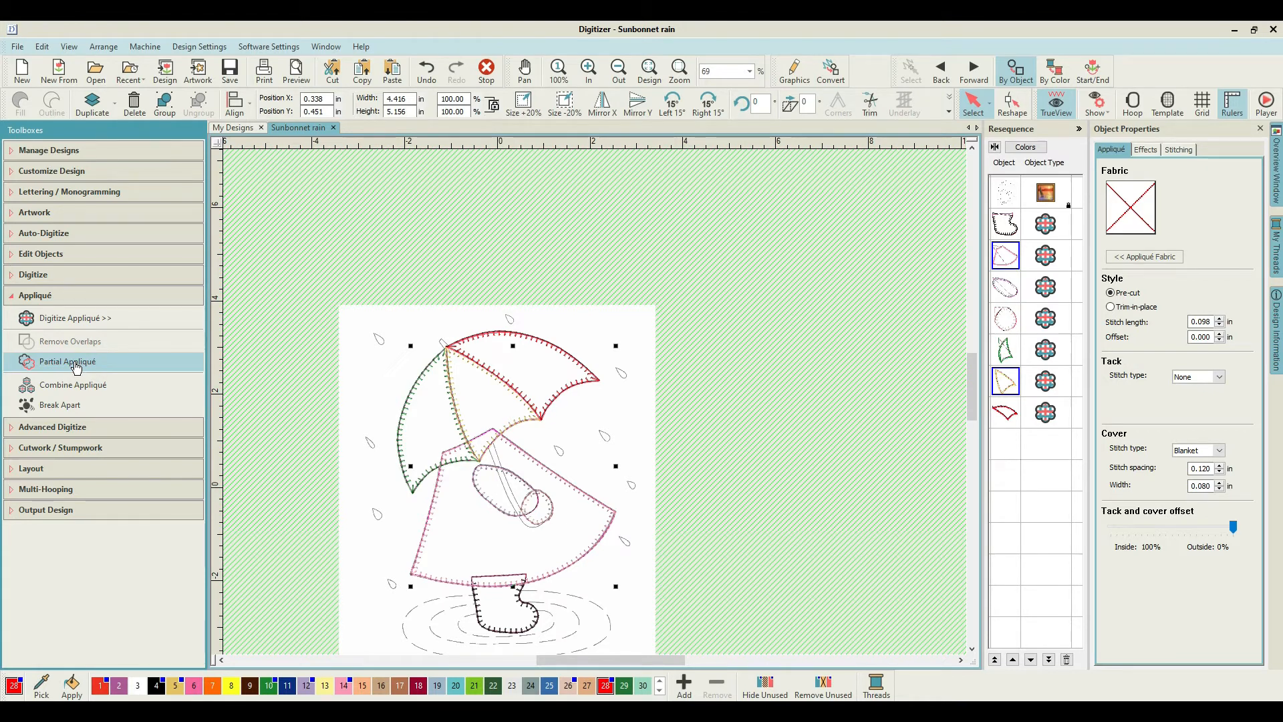
Try Partial Appliqué on the green umbrella panel and raincoat together, and undo it.
{"action": "left_click", "coordinate": [412, 491]}
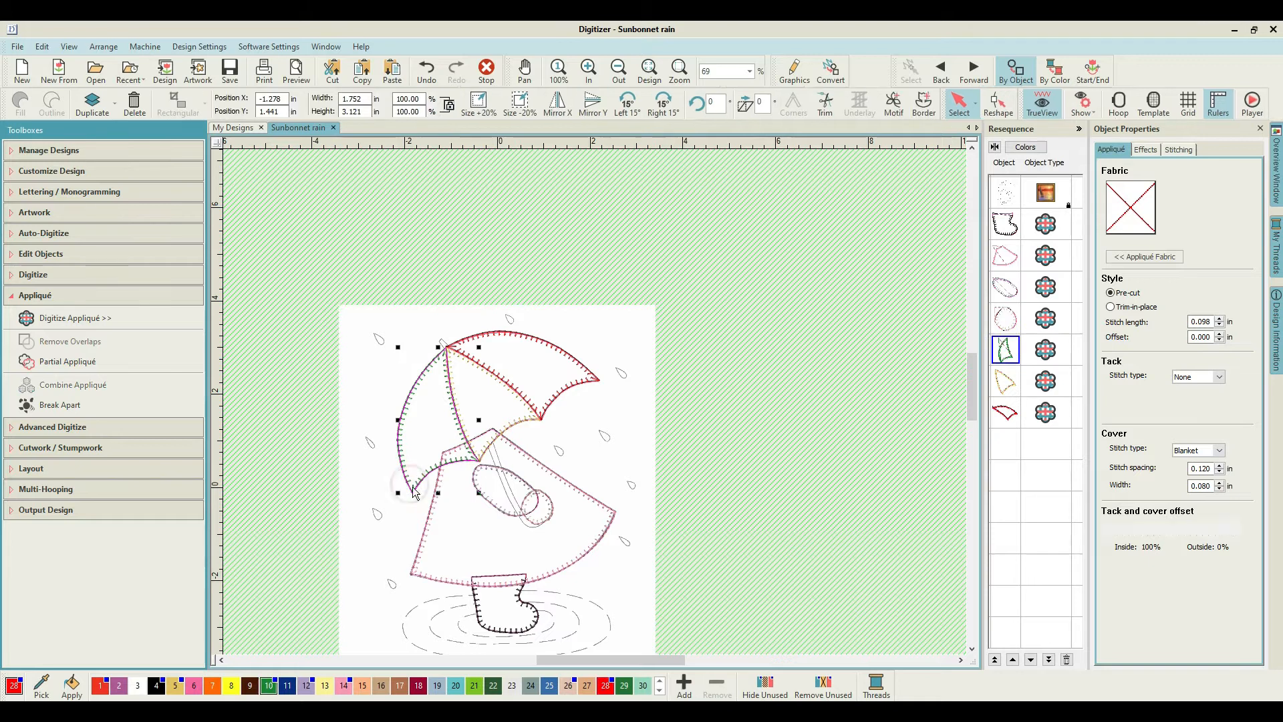
{"action": "left_click", "coordinate": [428, 520]}
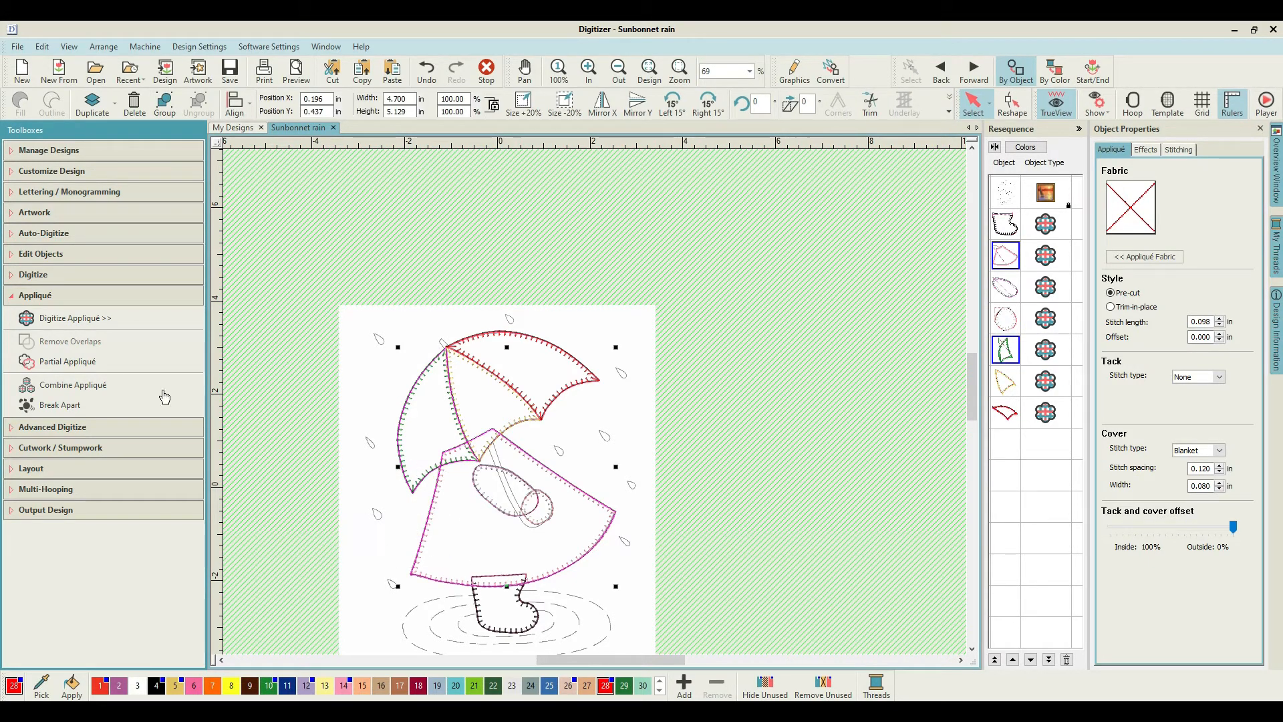
{"action": "left_click", "coordinate": [100, 366]}
{"action": "left_click", "coordinate": [424, 67]}
Recolor the raincoat and the green umbrella panel with brown thread 17.
{"action": "scroll", "coordinate": [595, 403], "scroll_direction": "up", "scroll_amount": 3}
{"action": "scroll", "coordinate": [594, 402], "scroll_direction": "up", "scroll_amount": 2}
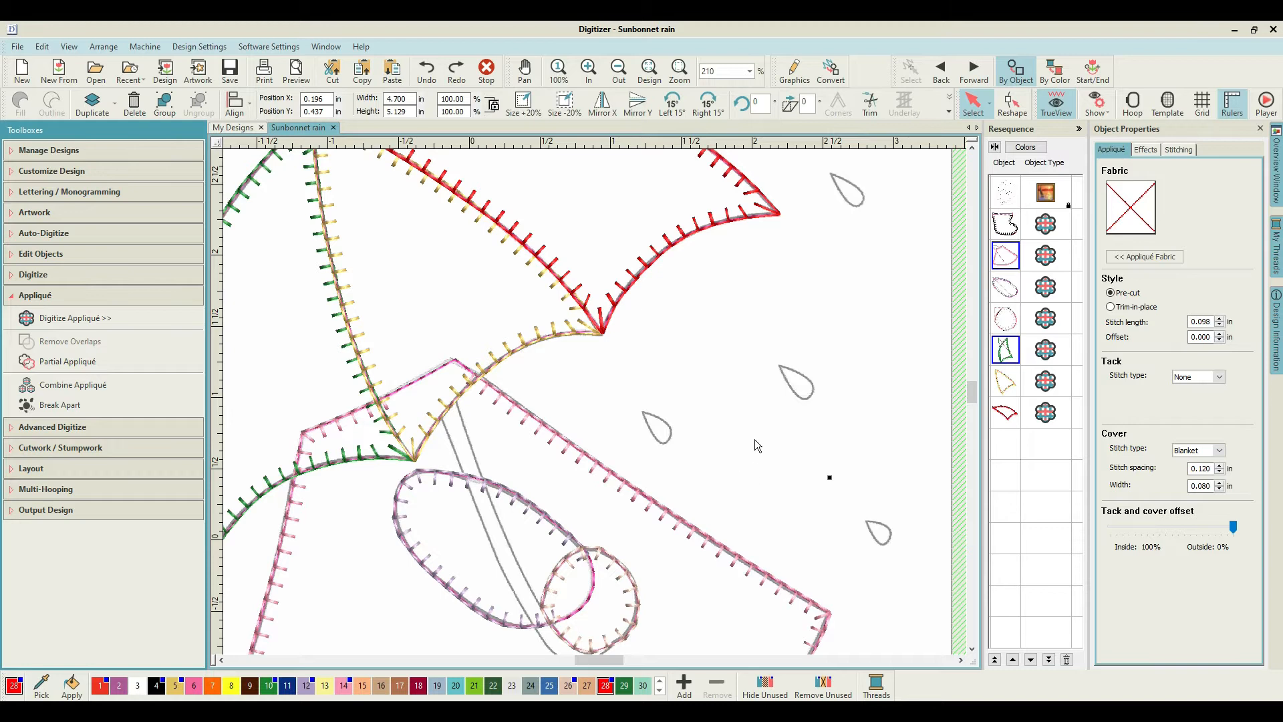
{"action": "scroll", "coordinate": [593, 402], "scroll_direction": "down", "scroll_amount": 3}
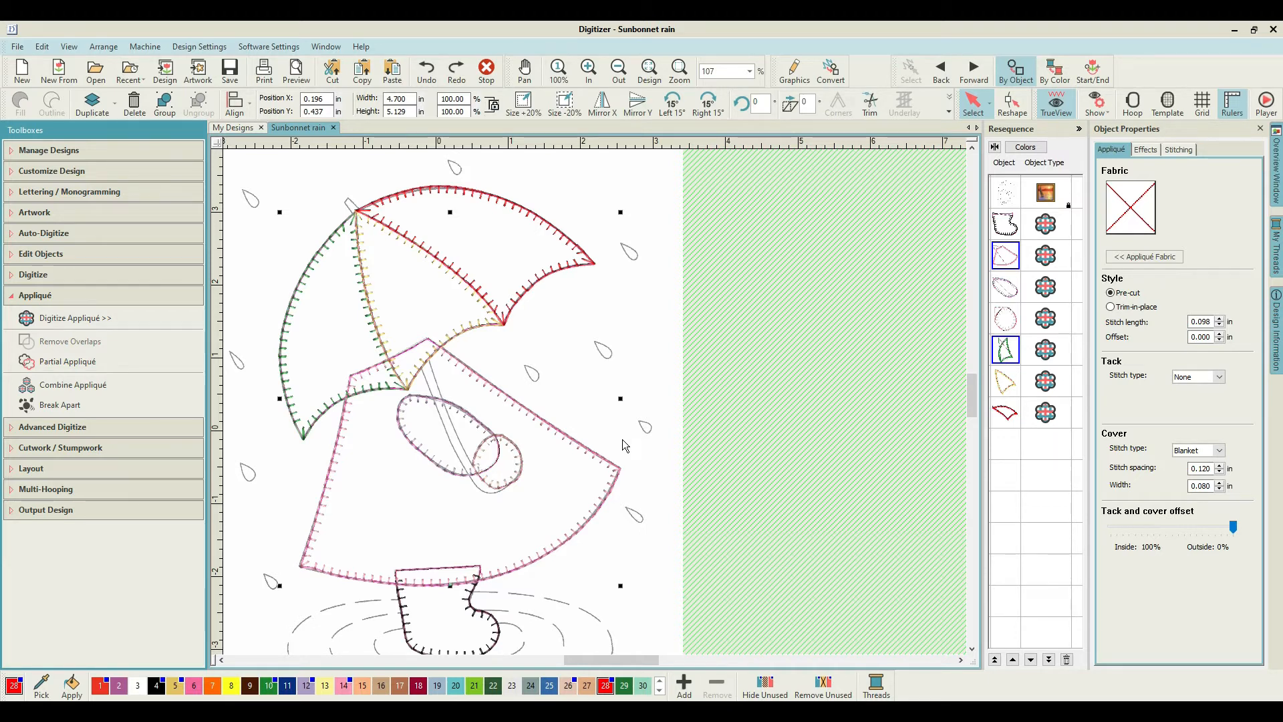
{"action": "left_click", "coordinate": [401, 686]}
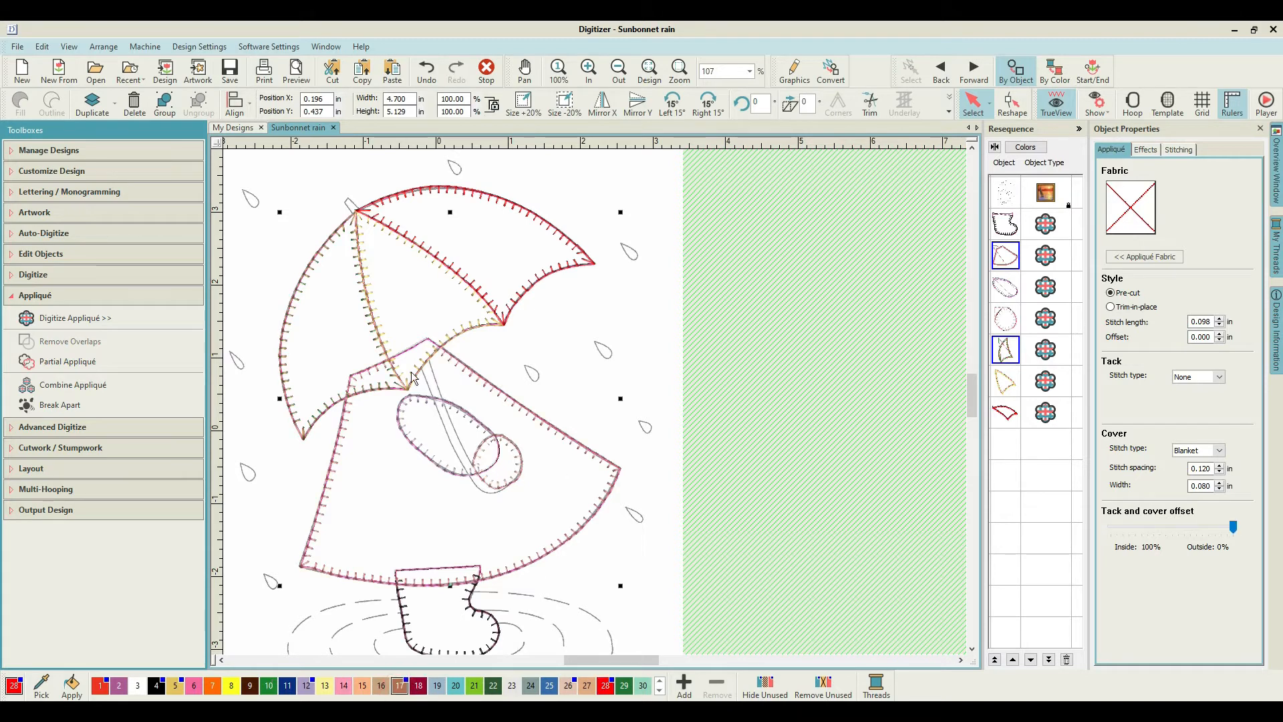
Start a digitized closed shape for the small umbrella tip at the peak and set its fill to Tatami pattern 13.
{"action": "left_click", "coordinate": [44, 275]}
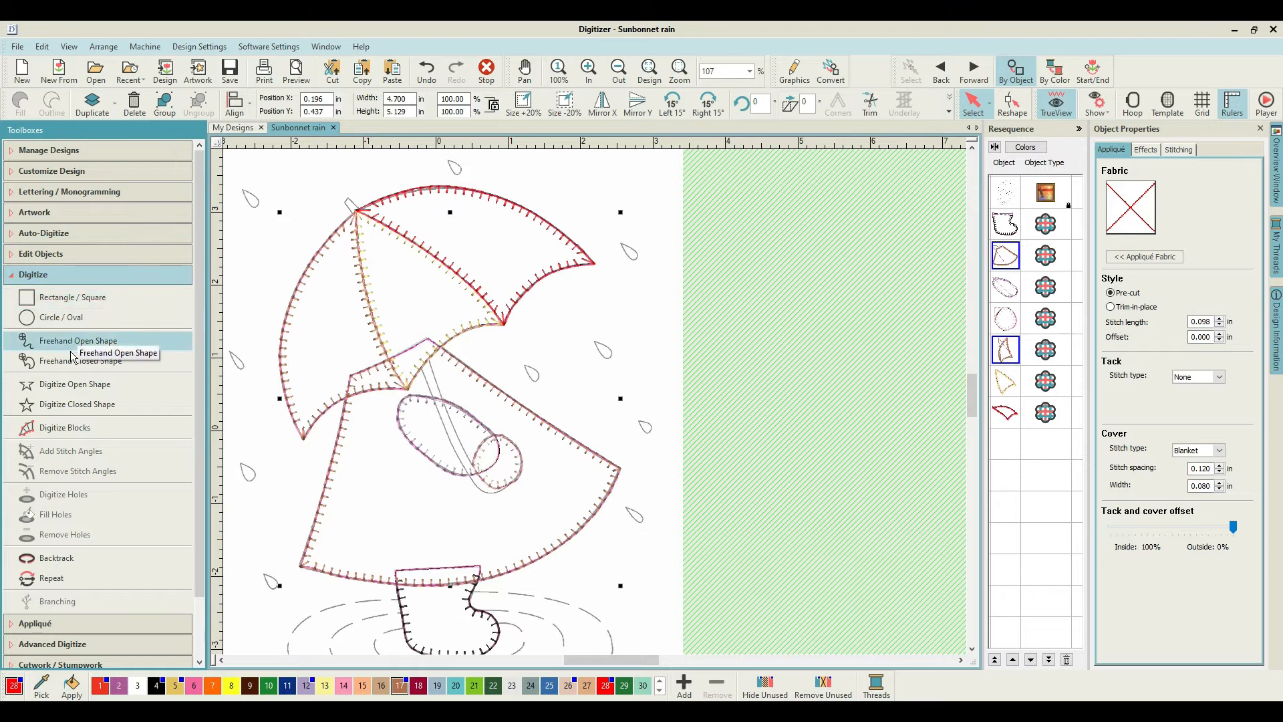
{"action": "left_click", "coordinate": [53, 408]}
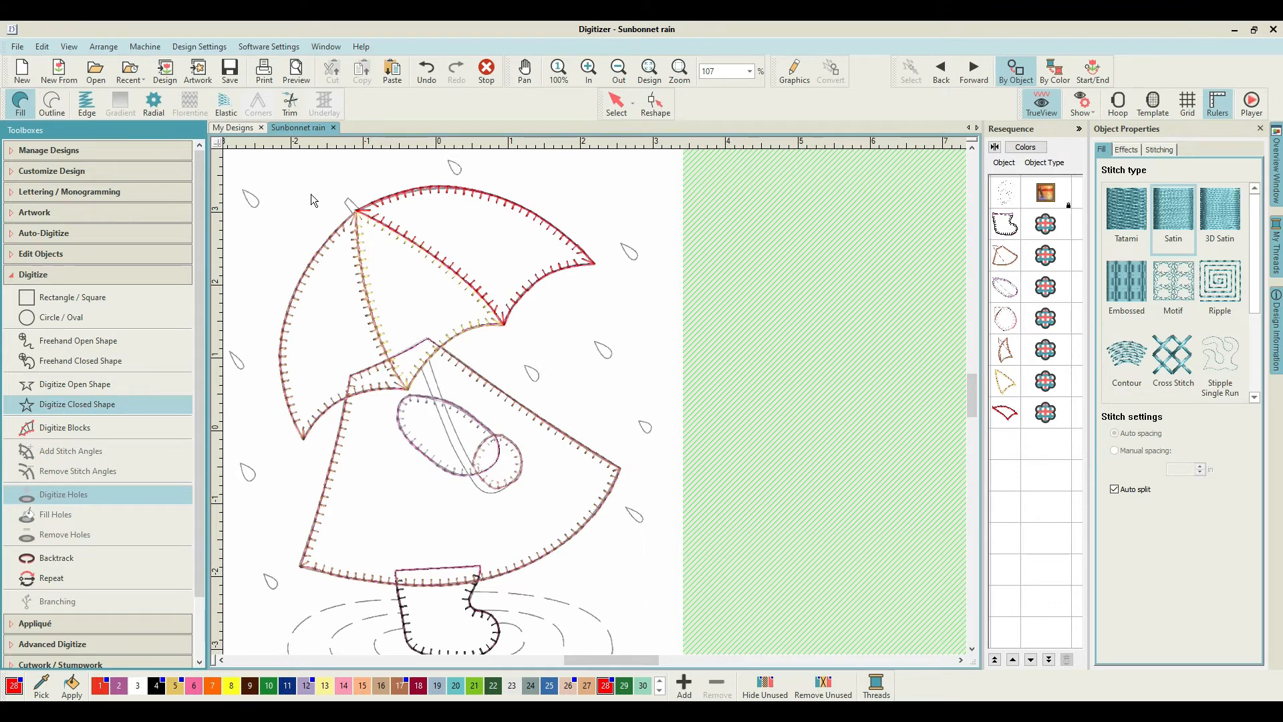
{"action": "key", "text": "b"}
{"action": "left_click_drag", "start_coordinate": [314, 178], "coordinate": [330, 186]}
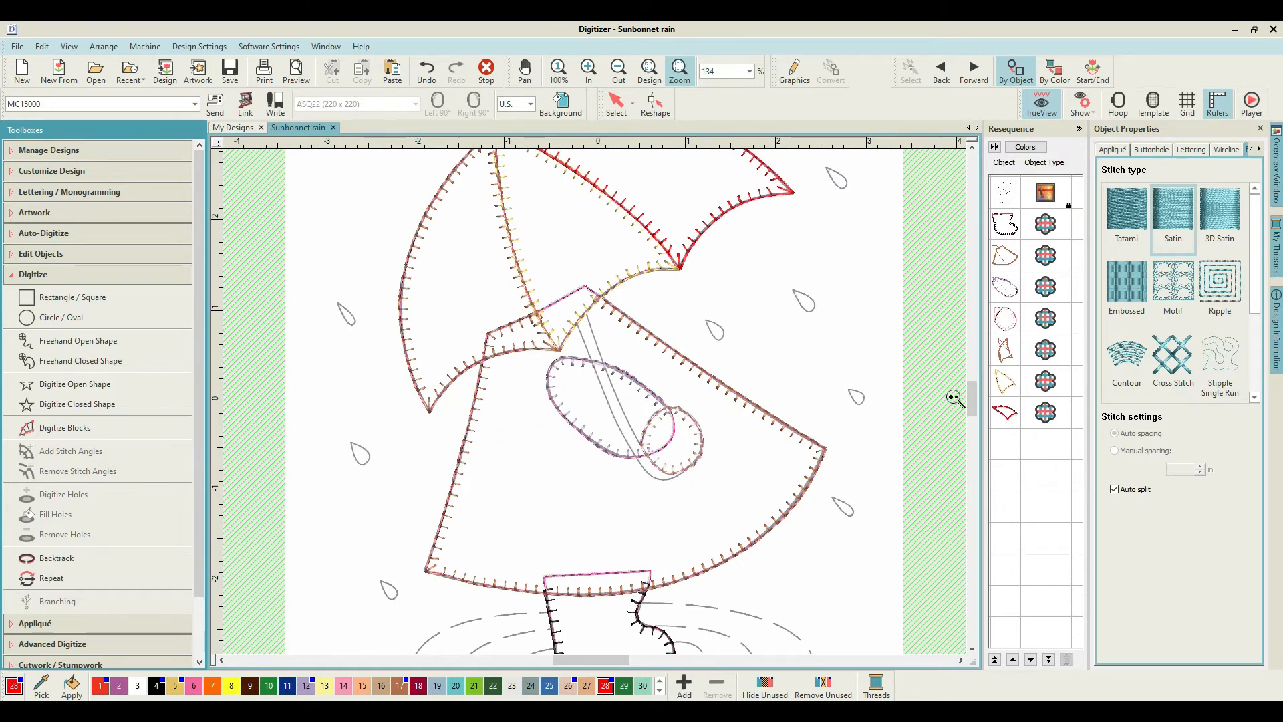
{"action": "left_click_drag", "start_coordinate": [968, 394], "coordinate": [968, 365]}
{"action": "left_click_drag", "start_coordinate": [446, 501], "coordinate": [527, 550]}
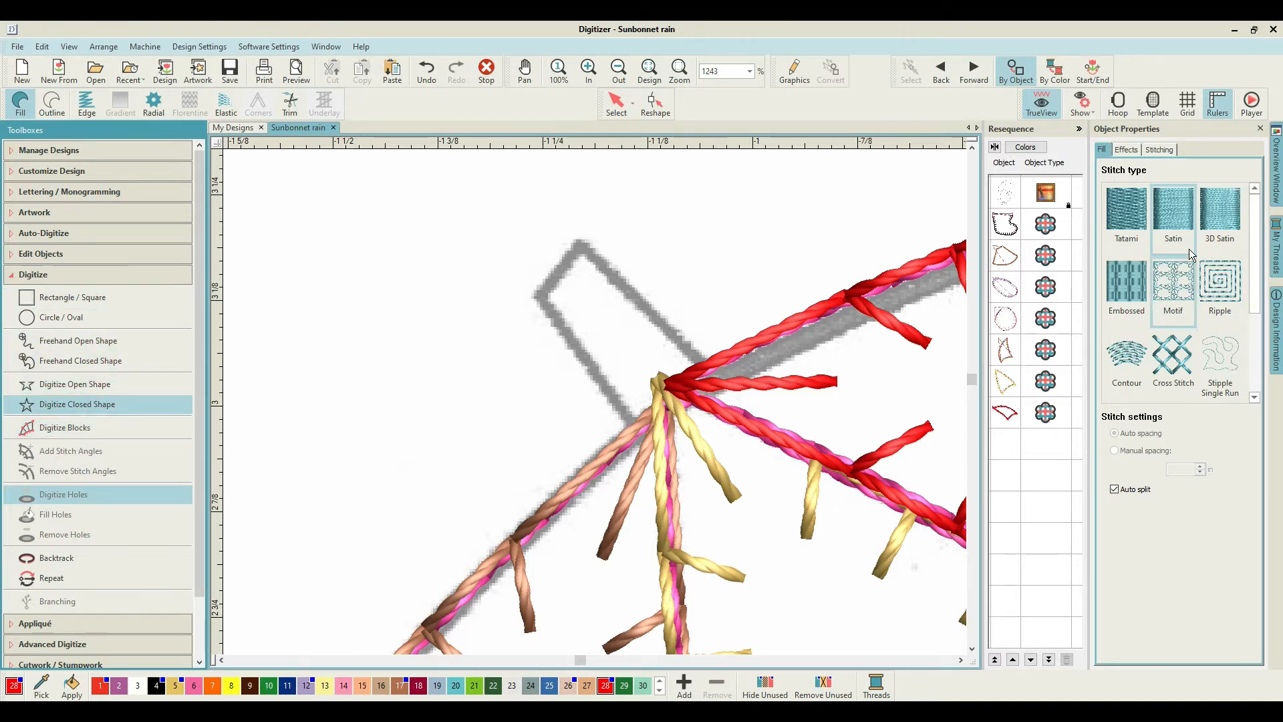
{"action": "left_click", "coordinate": [1134, 232]}
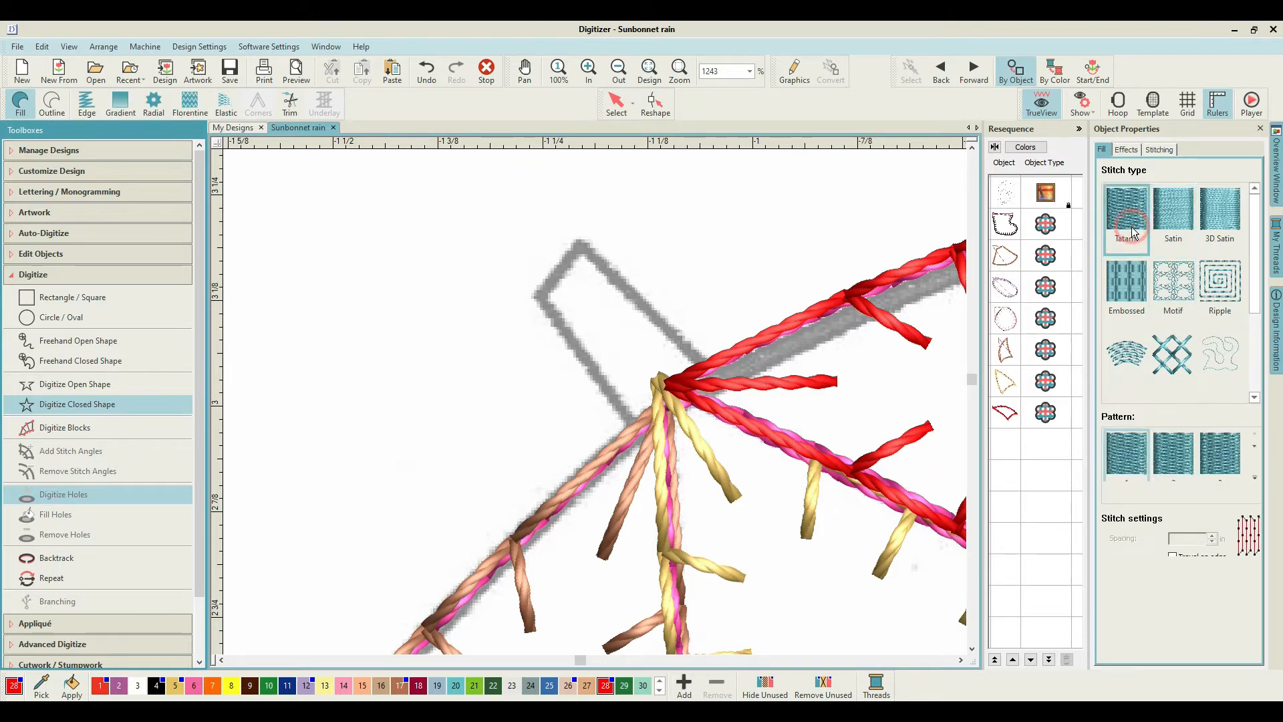
{"action": "left_click", "coordinate": [1255, 478]}
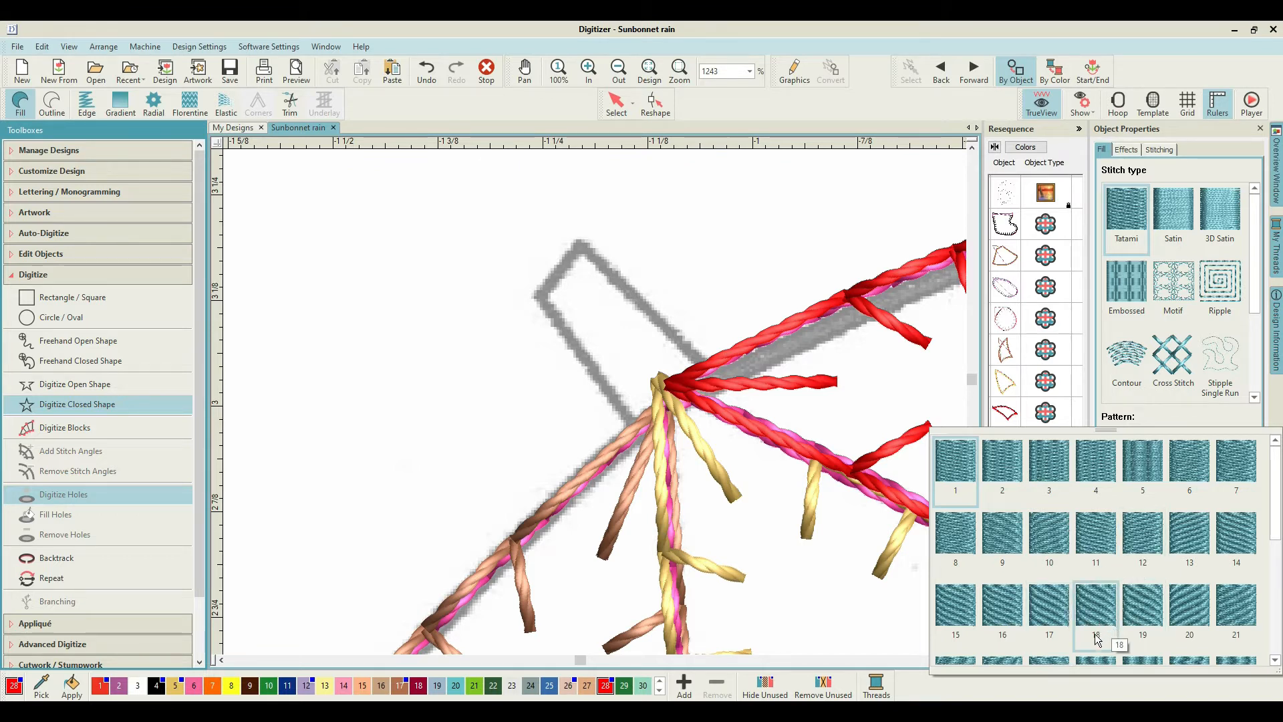
{"action": "left_click", "coordinate": [1189, 539]}
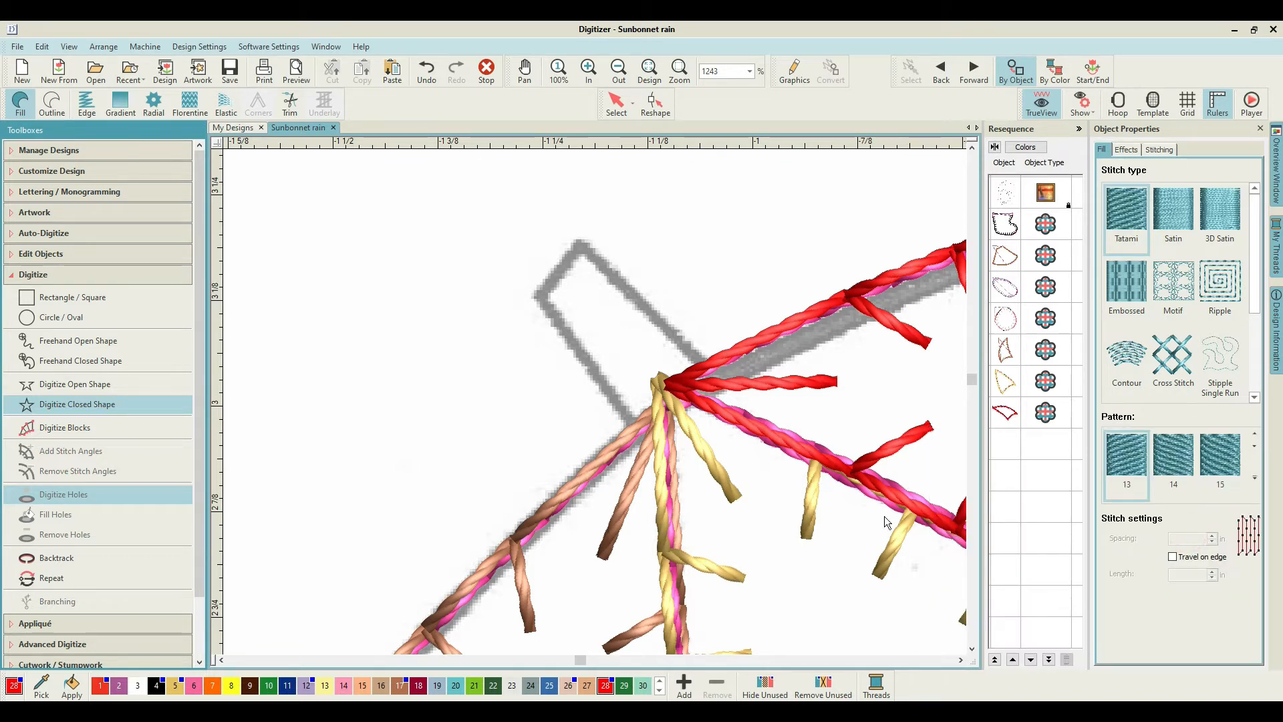
Trace the umbrella tip's outline above the peak and complete it as a filled closed shape.
{"action": "left_click", "coordinate": [636, 426]}
{"action": "right_click", "coordinate": [593, 370]}
{"action": "left_click", "coordinate": [537, 293]}
{"action": "left_click", "coordinate": [580, 245]}
{"action": "left_click", "coordinate": [704, 360]}
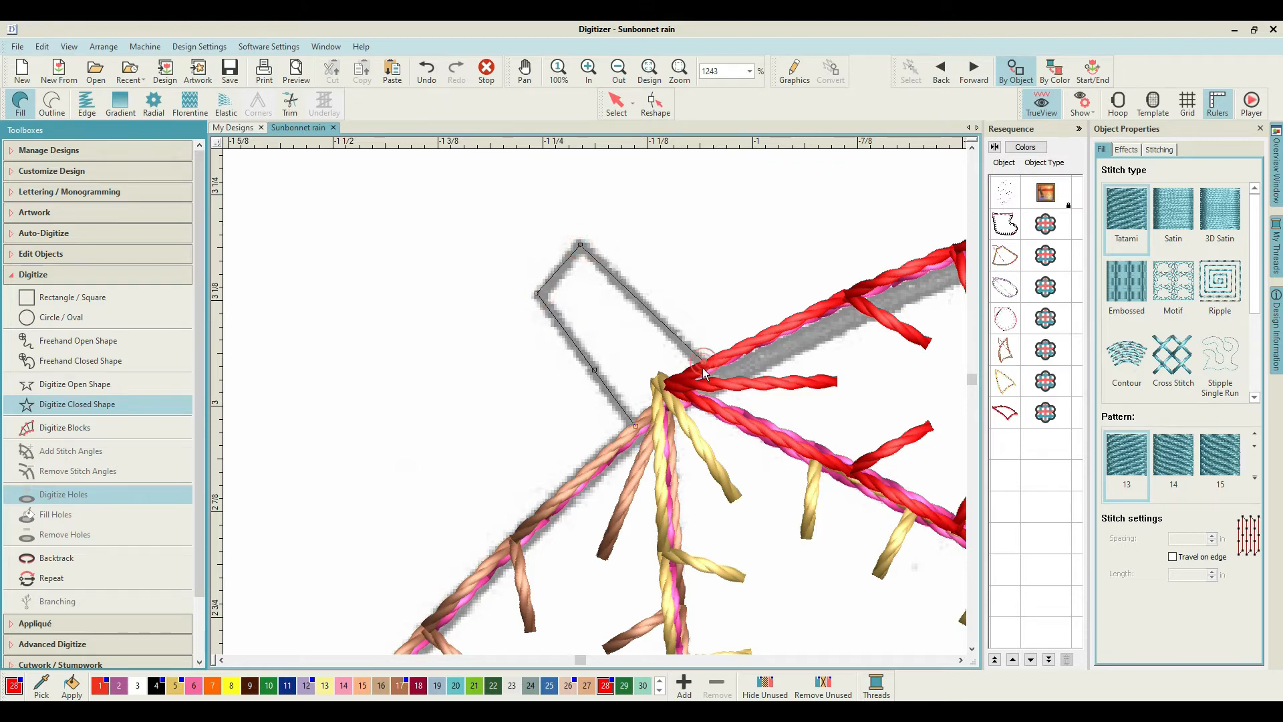
{"action": "left_click", "coordinate": [685, 388]}
{"action": "left_click", "coordinate": [638, 423]}
{"action": "key", "text": "Return"}
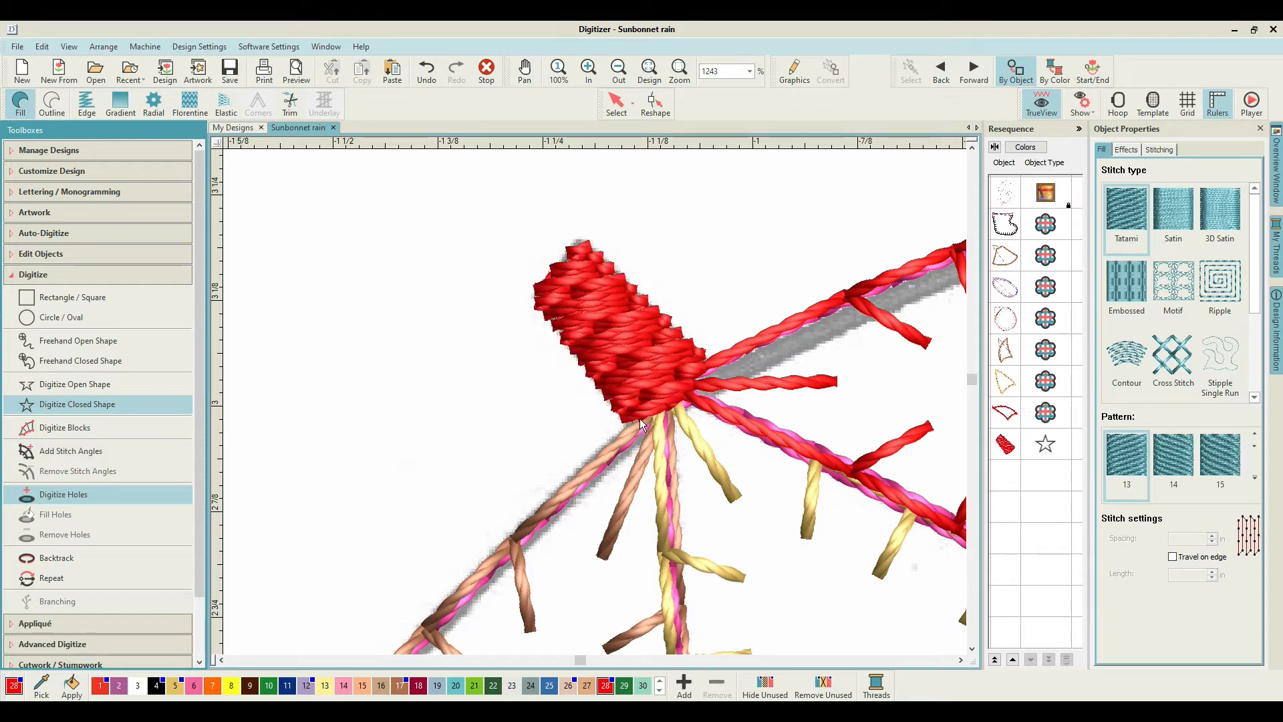
Recolor the filled umbrella tip with brown thread 17 and clear the selection.
{"action": "left_click", "coordinate": [1004, 444]}
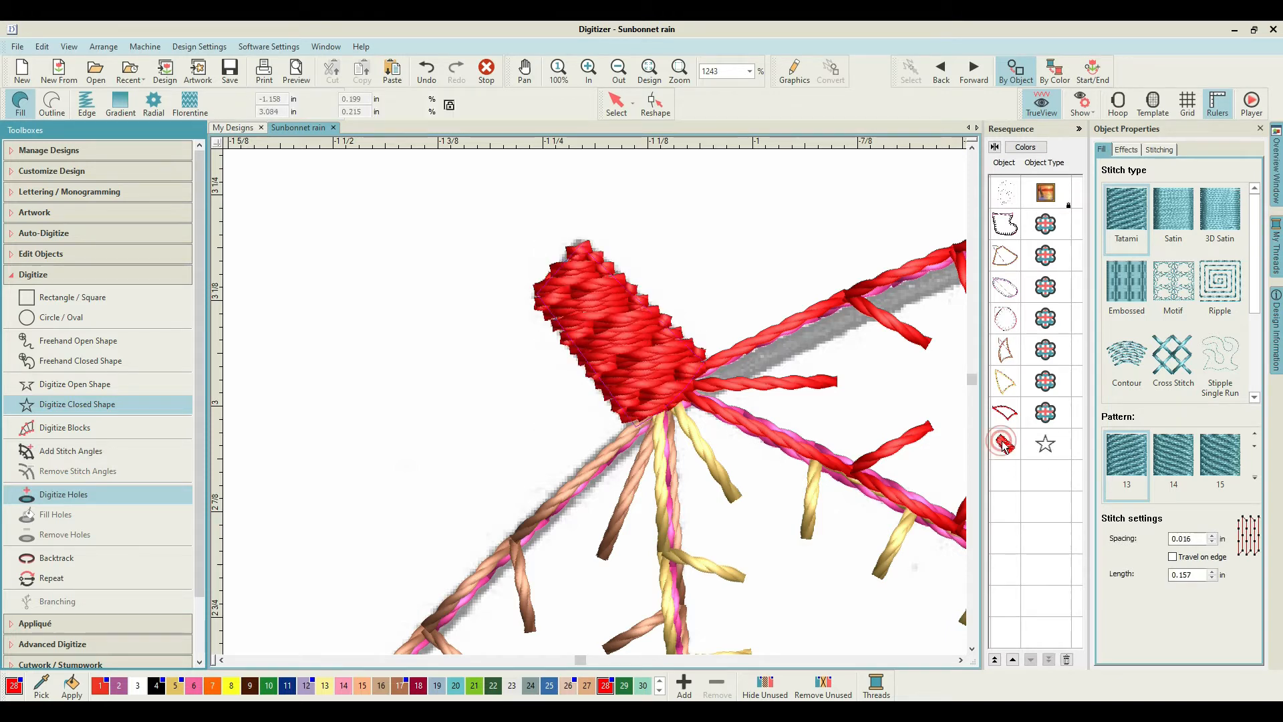
{"action": "left_click", "coordinate": [401, 687]}
{"action": "scroll", "coordinate": [594, 404], "scroll_direction": "down", "scroll_amount": 2}
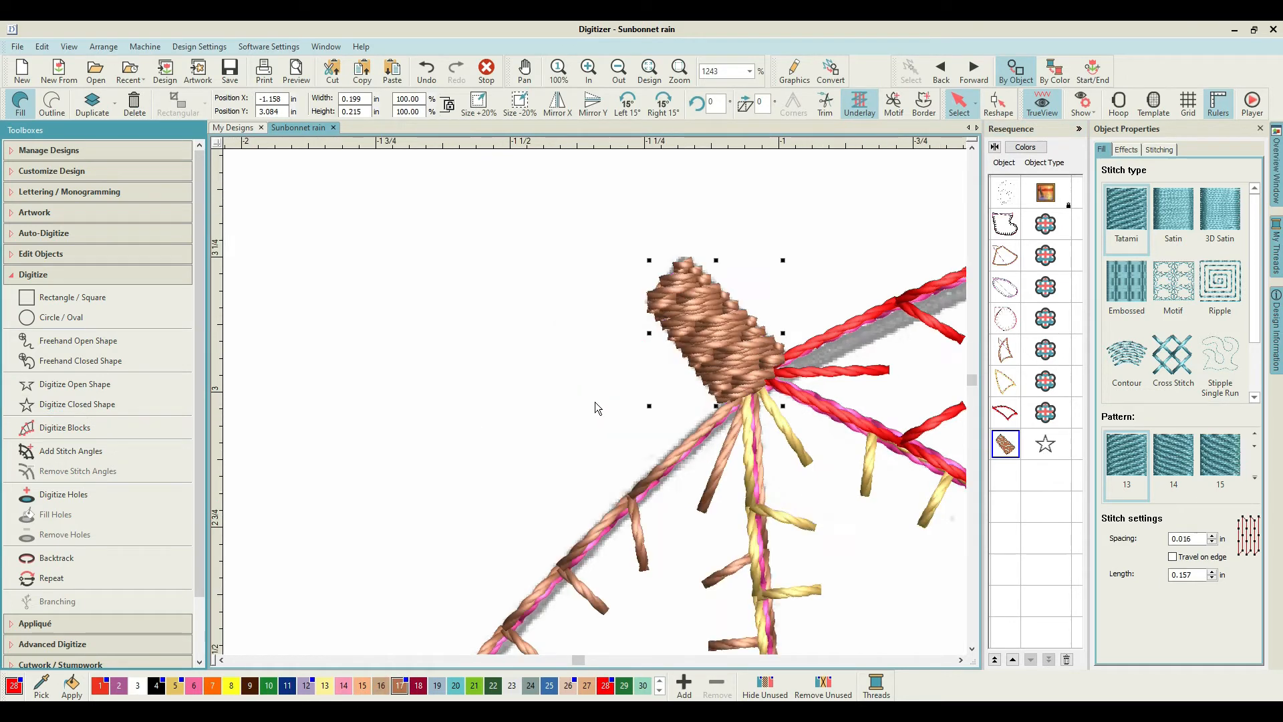
{"action": "left_click", "coordinate": [499, 314]}
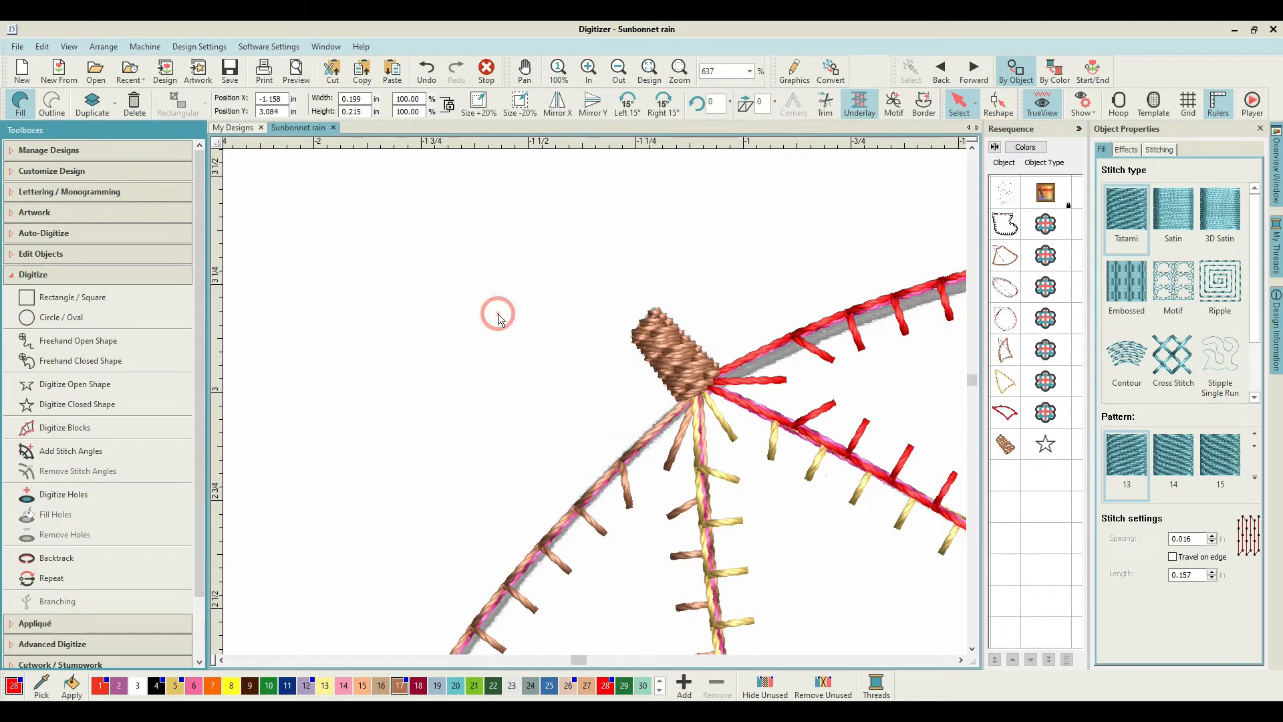
Start a closed shape for the umbrella handle and trace the shaft's right edge from the yellow panel down to the hand.
{"action": "scroll", "coordinate": [595, 406], "scroll_direction": "down", "scroll_amount": 3}
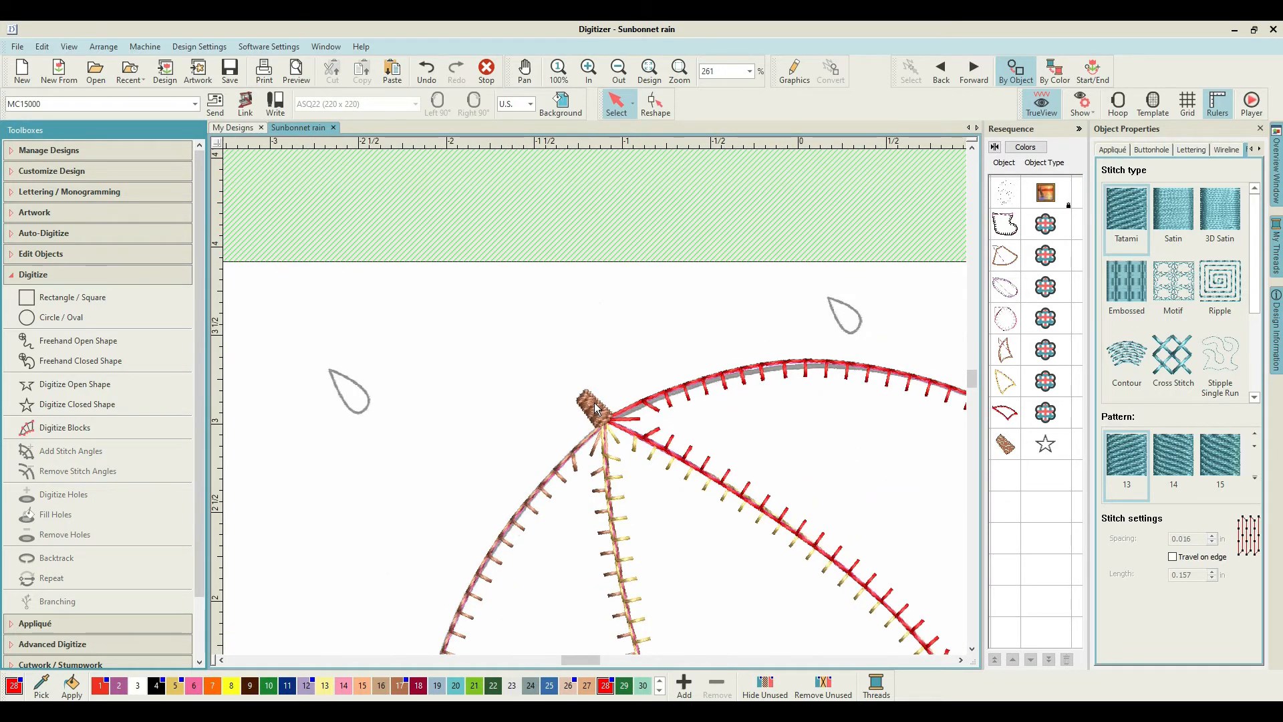
{"action": "scroll", "coordinate": [595, 407], "scroll_direction": "down", "scroll_amount": 3}
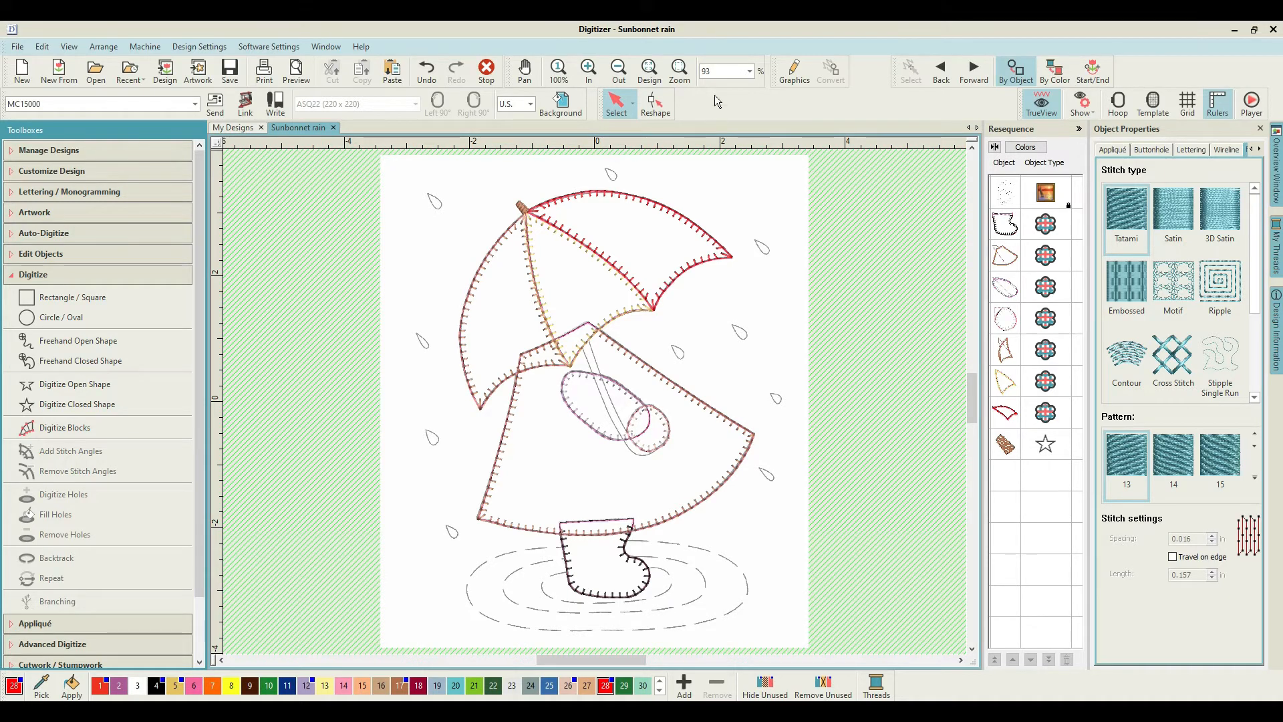
{"action": "left_click", "coordinate": [751, 71]}
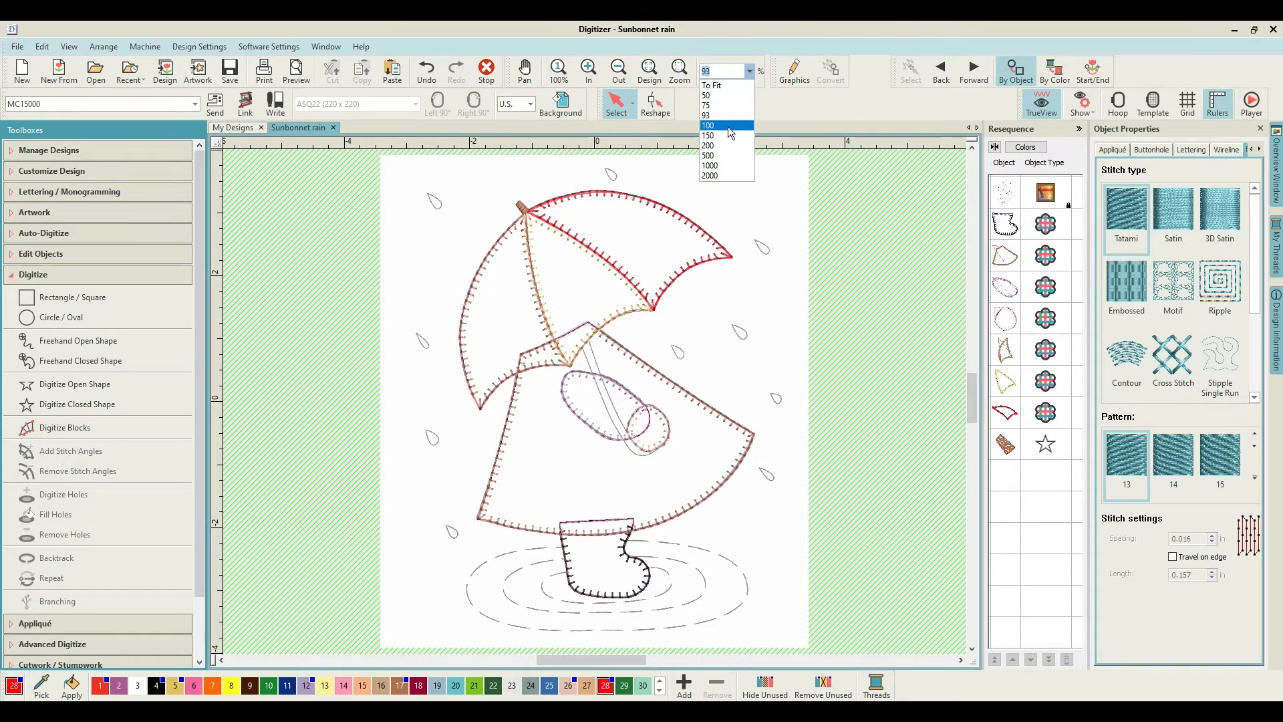
{"action": "left_click", "coordinate": [727, 126]}
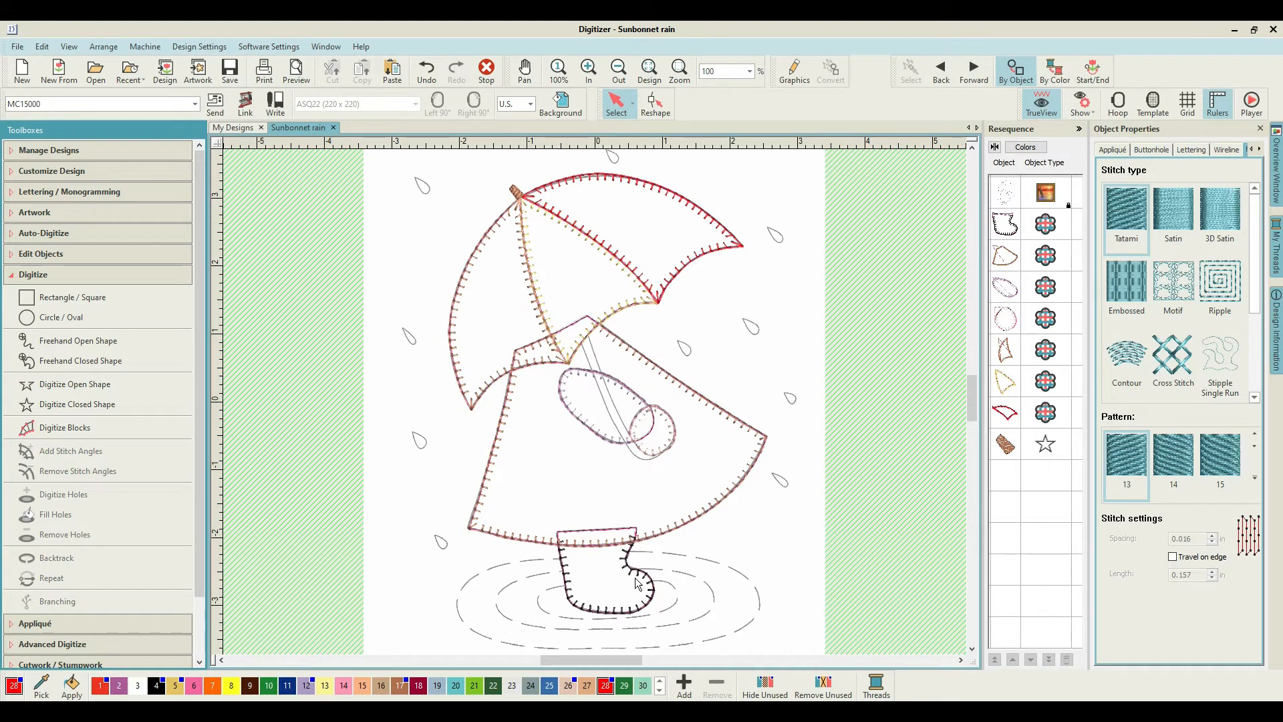
{"action": "key", "text": "b"}
{"action": "left_click_drag", "start_coordinate": [552, 329], "coordinate": [702, 489]}
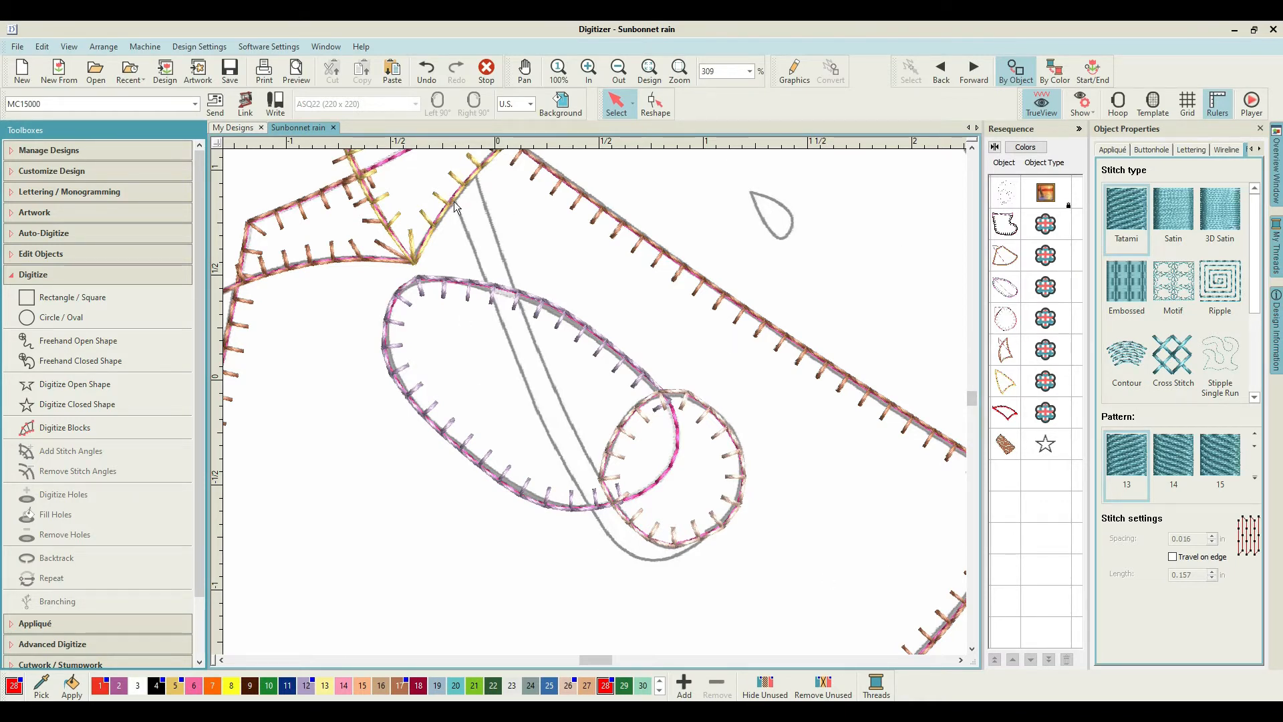
{"action": "left_click", "coordinate": [72, 404]}
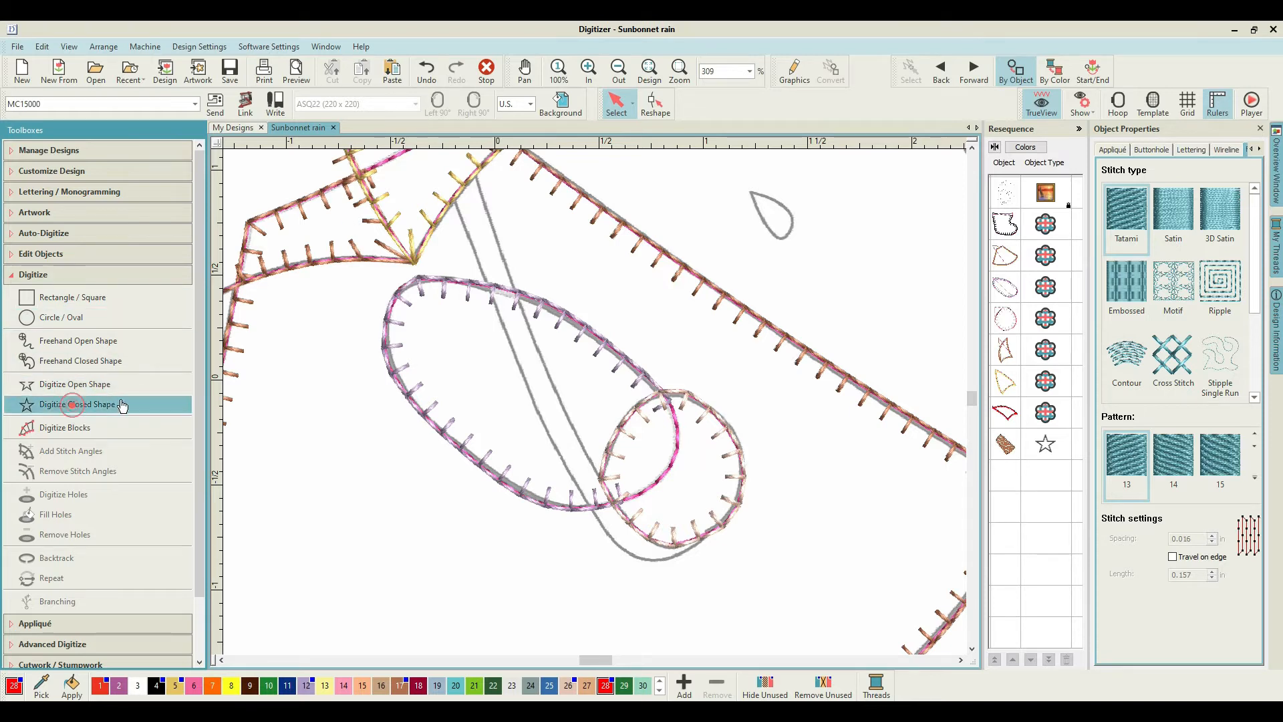
{"action": "left_click", "coordinate": [454, 199]}
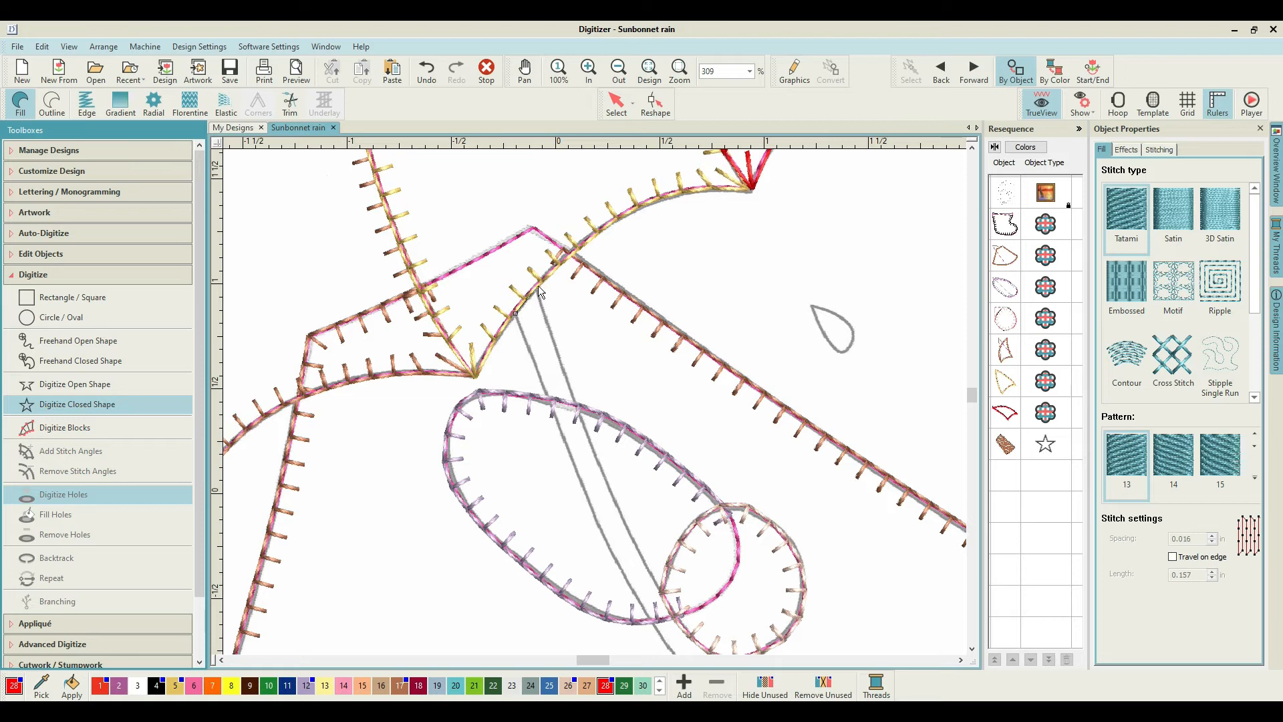
{"action": "left_click", "coordinate": [539, 286]}
{"action": "left_click", "coordinate": [566, 377]}
{"action": "left_click", "coordinate": [603, 472]}
{"action": "left_click", "coordinate": [670, 611]}
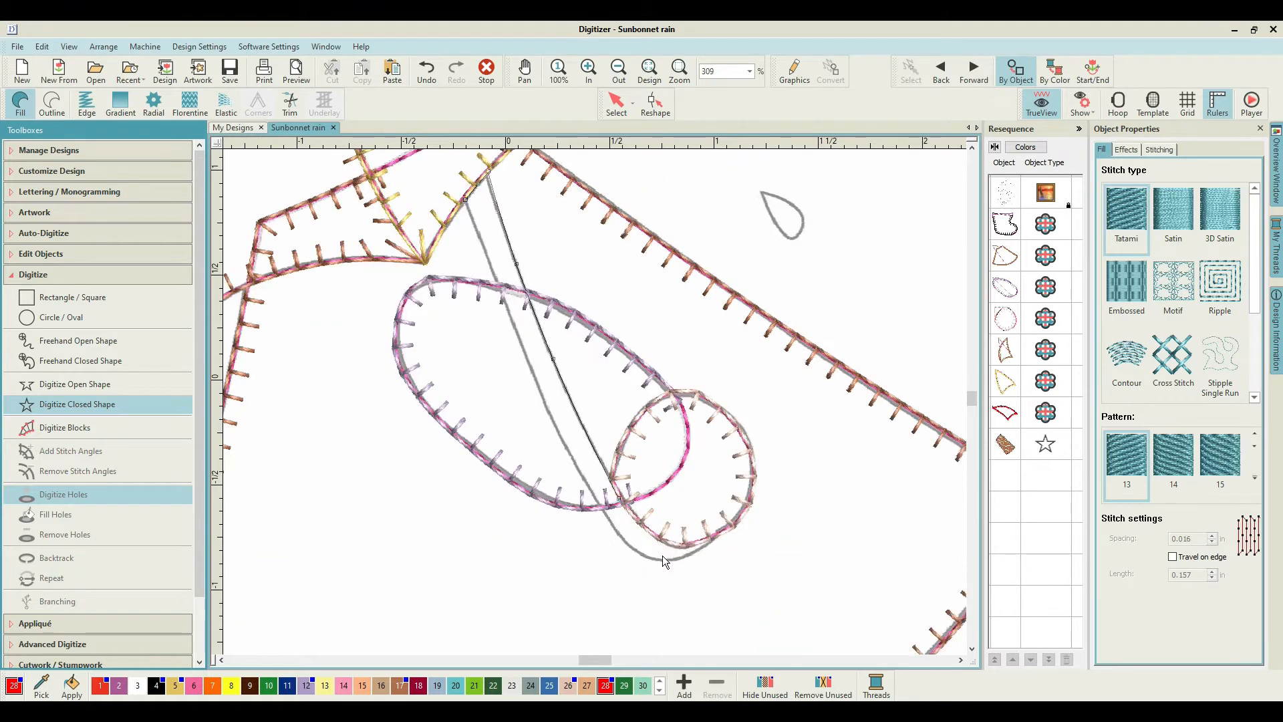
Trace the inner side of the handle's hooked end below the hand and turn back along its outer curve.
{"action": "left_click", "coordinate": [660, 540]}
{"action": "left_click", "coordinate": [715, 536]}
{"action": "left_click", "coordinate": [654, 559]}
{"action": "left_click", "coordinate": [619, 535]}
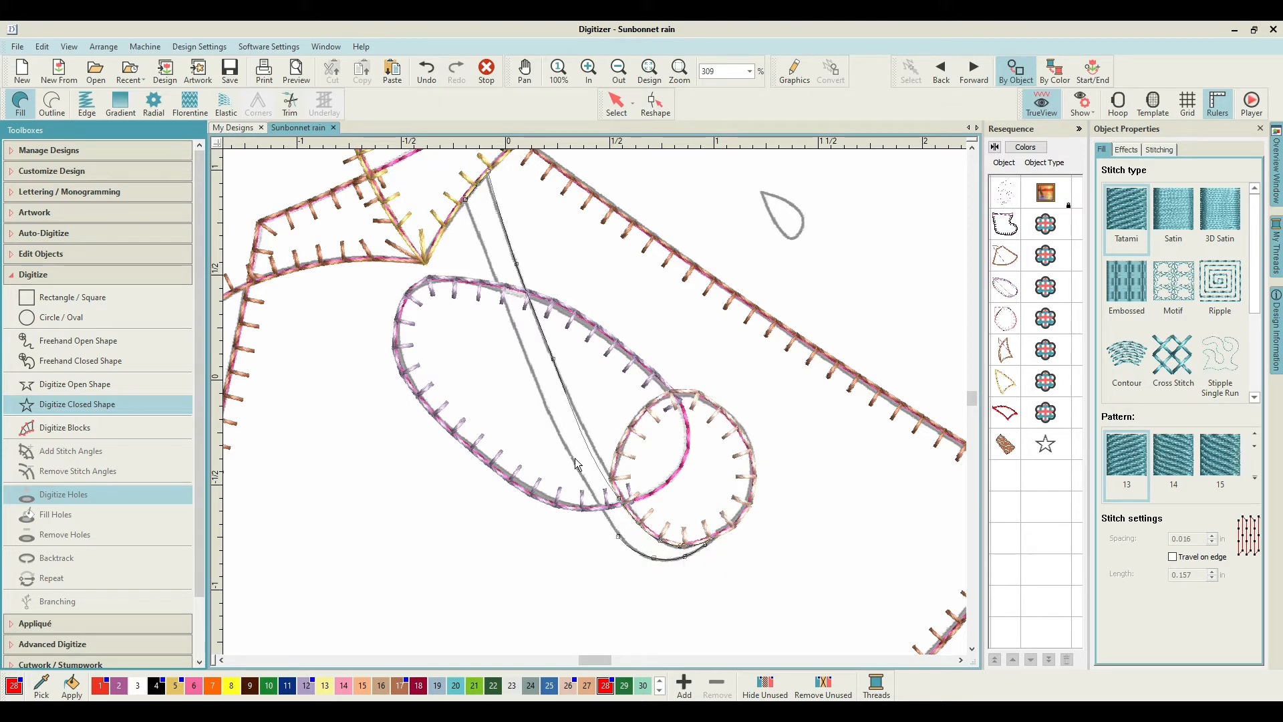
{"action": "left_click", "coordinate": [572, 458]}
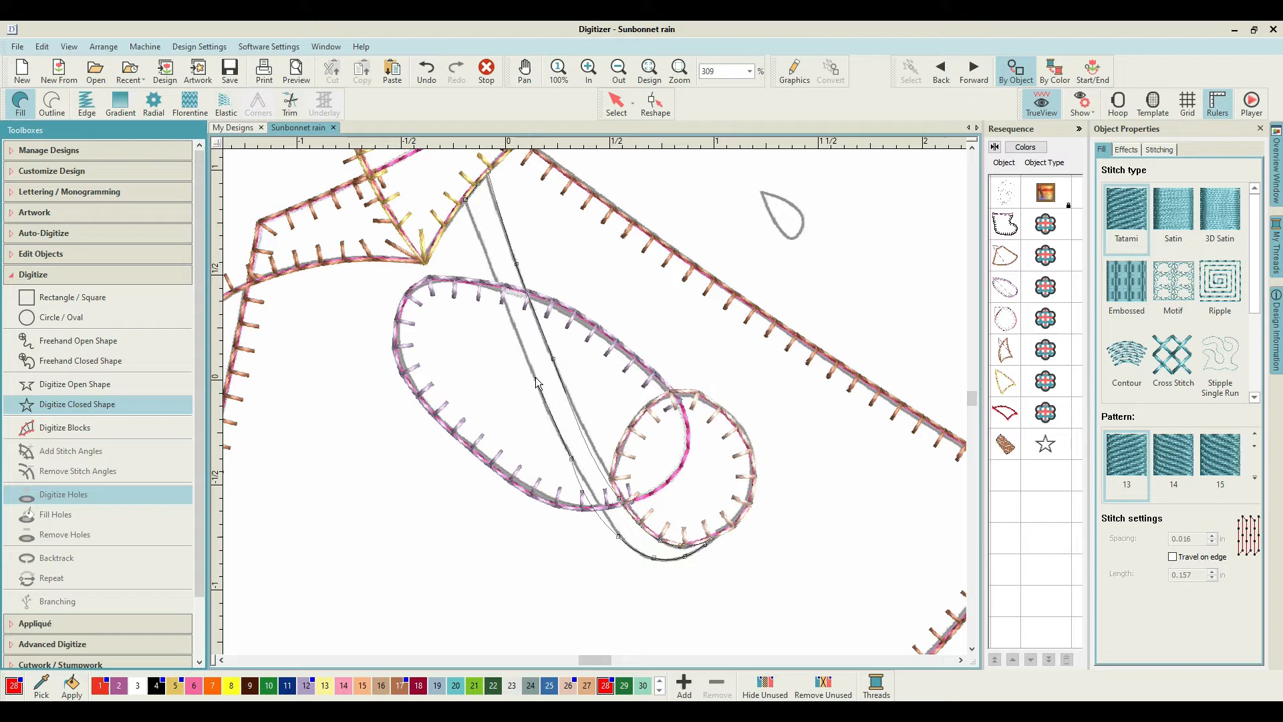
{"action": "key", "text": "BackSpace"}
{"action": "key", "text": "BackSpace"}
Trace the rest of the hook's outer curve and the shaft's left edge back up to the yellow panel.
{"action": "scroll", "coordinate": [595, 402], "scroll_direction": "up", "scroll_amount": 3}
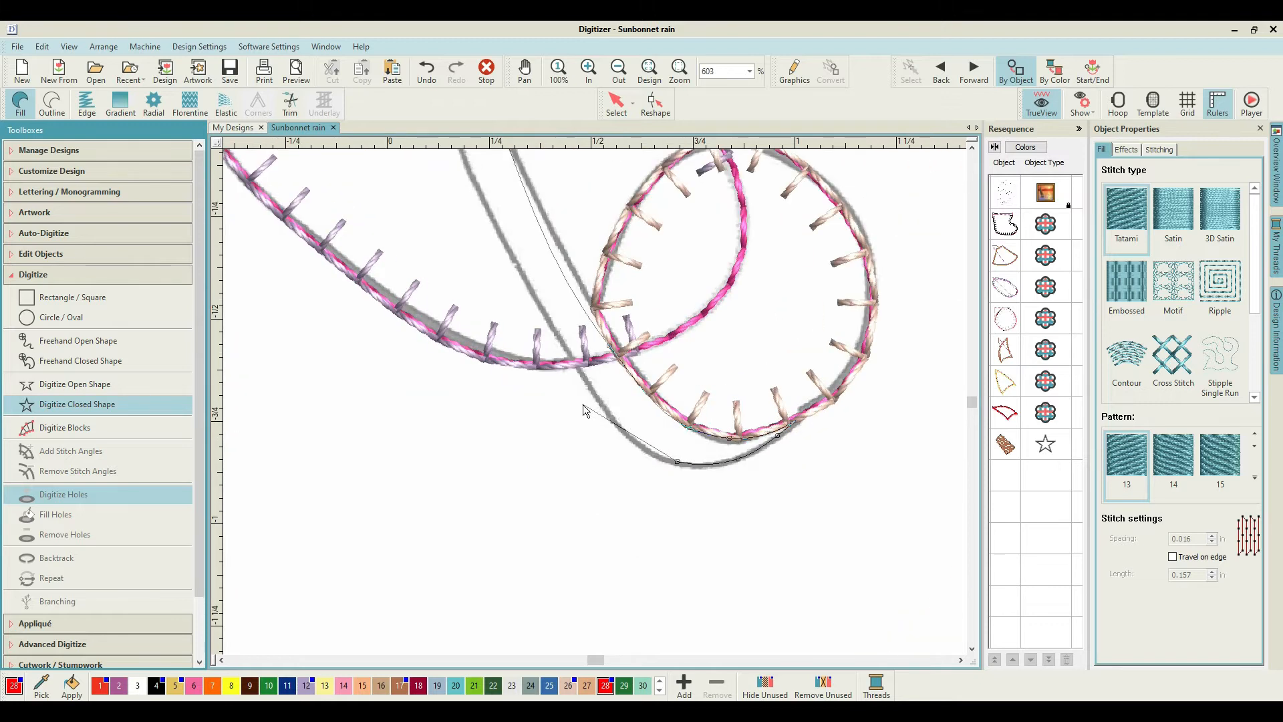
{"action": "left_click", "coordinate": [630, 435]}
{"action": "left_click", "coordinate": [588, 385]}
{"action": "left_click", "coordinate": [518, 269]}
{"action": "right_click", "coordinate": [479, 186]}
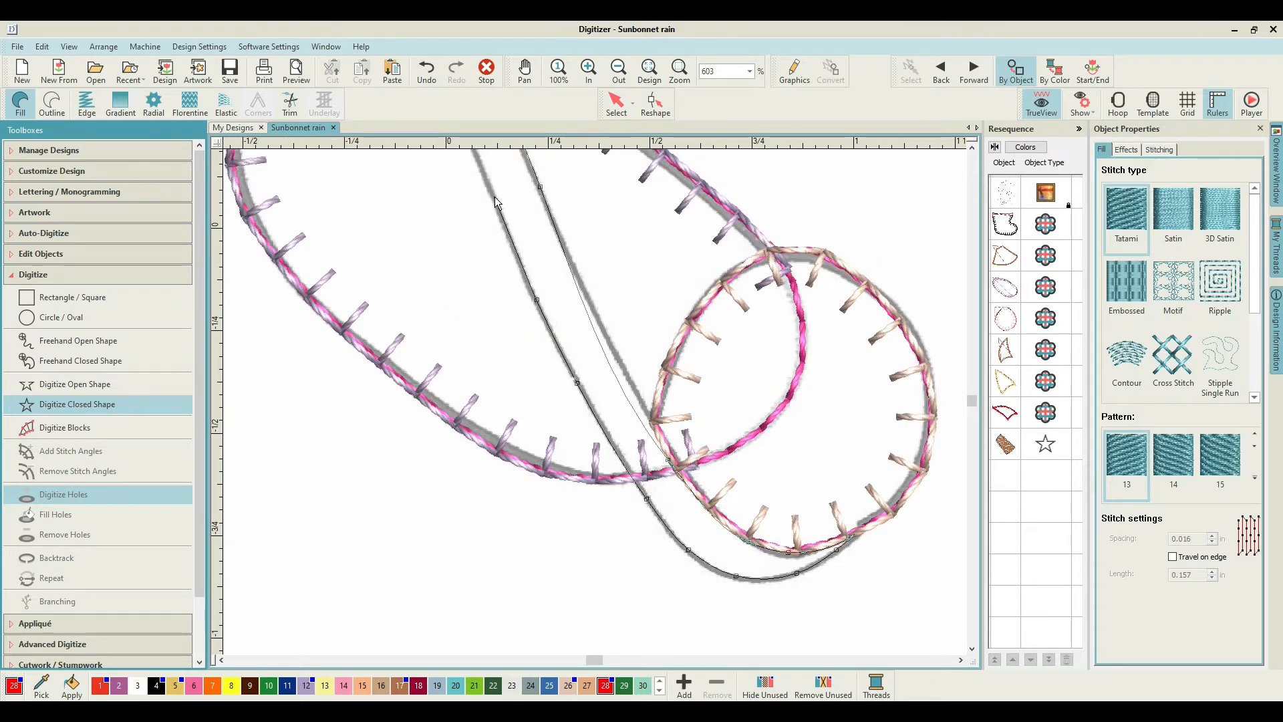
{"action": "left_click", "coordinate": [495, 197]}
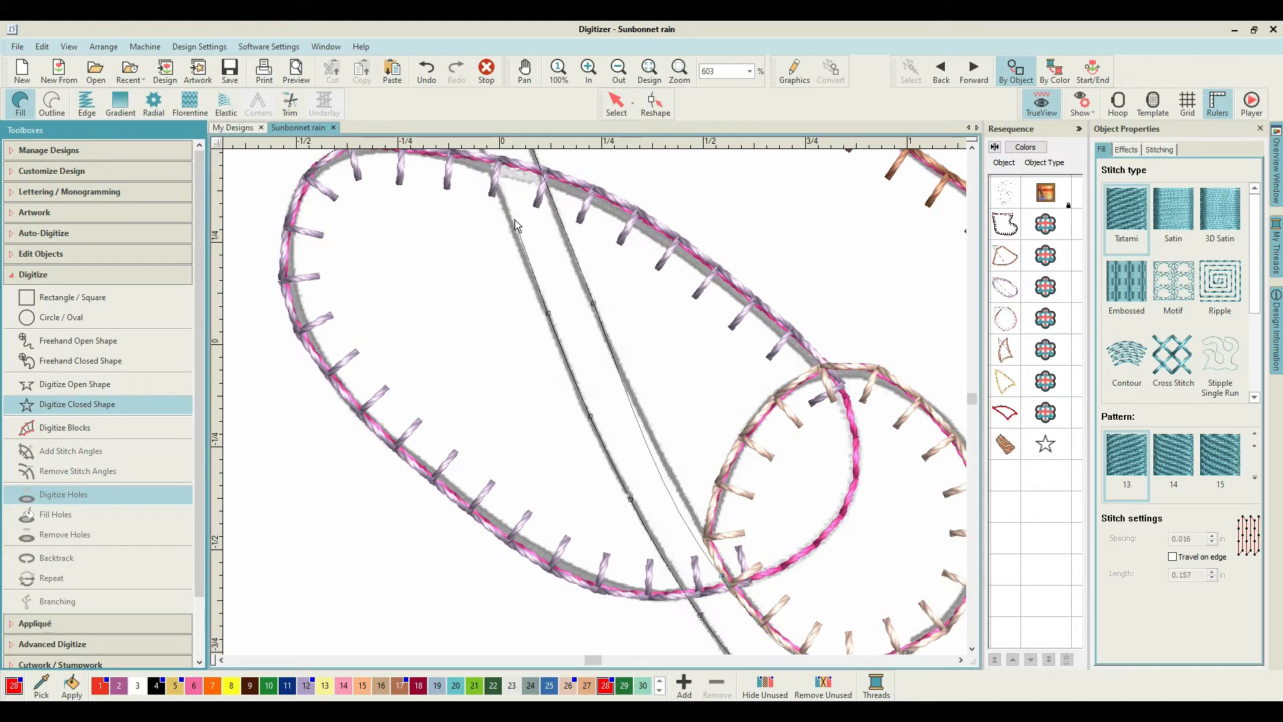
{"action": "left_click", "coordinate": [507, 215]}
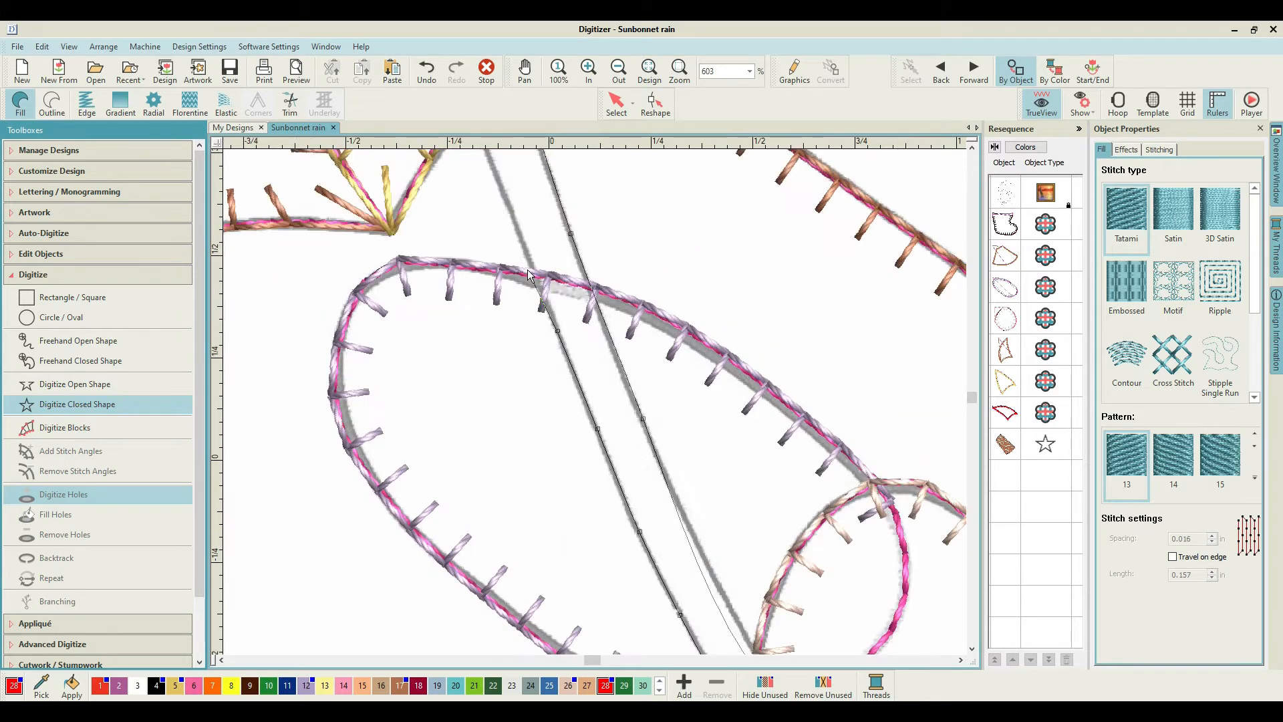
{"action": "left_click", "coordinate": [527, 251]}
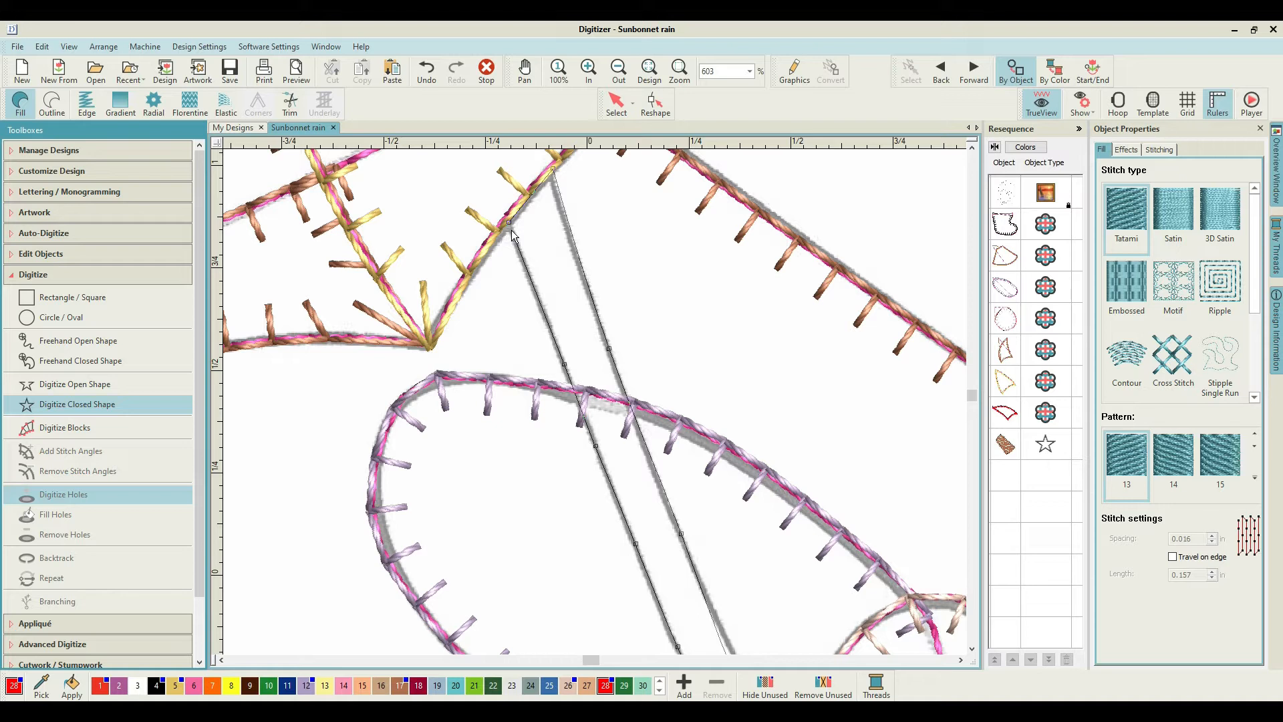
Finish the closed umbrella handle shape as a Tatami fill and recolor it with brown thread 17.
{"action": "key", "text": "Return"}
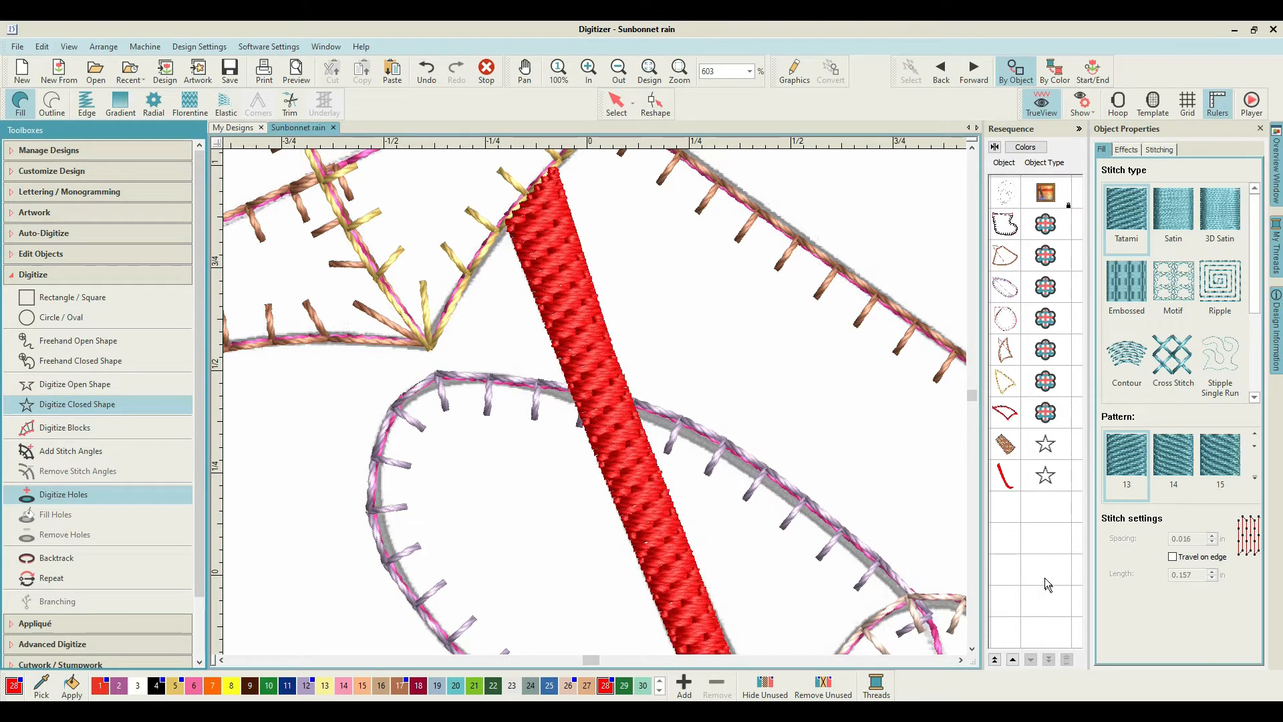
{"action": "left_click", "coordinate": [1005, 476]}
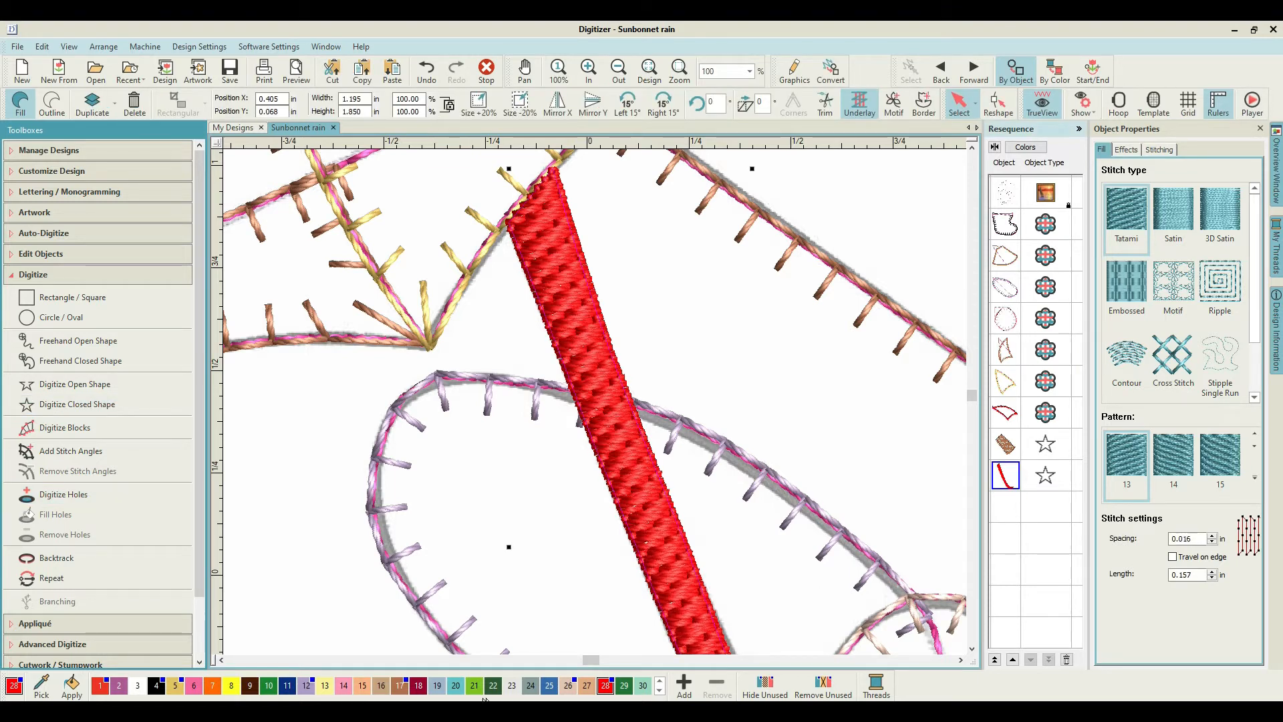
{"action": "left_click", "coordinate": [400, 685]}
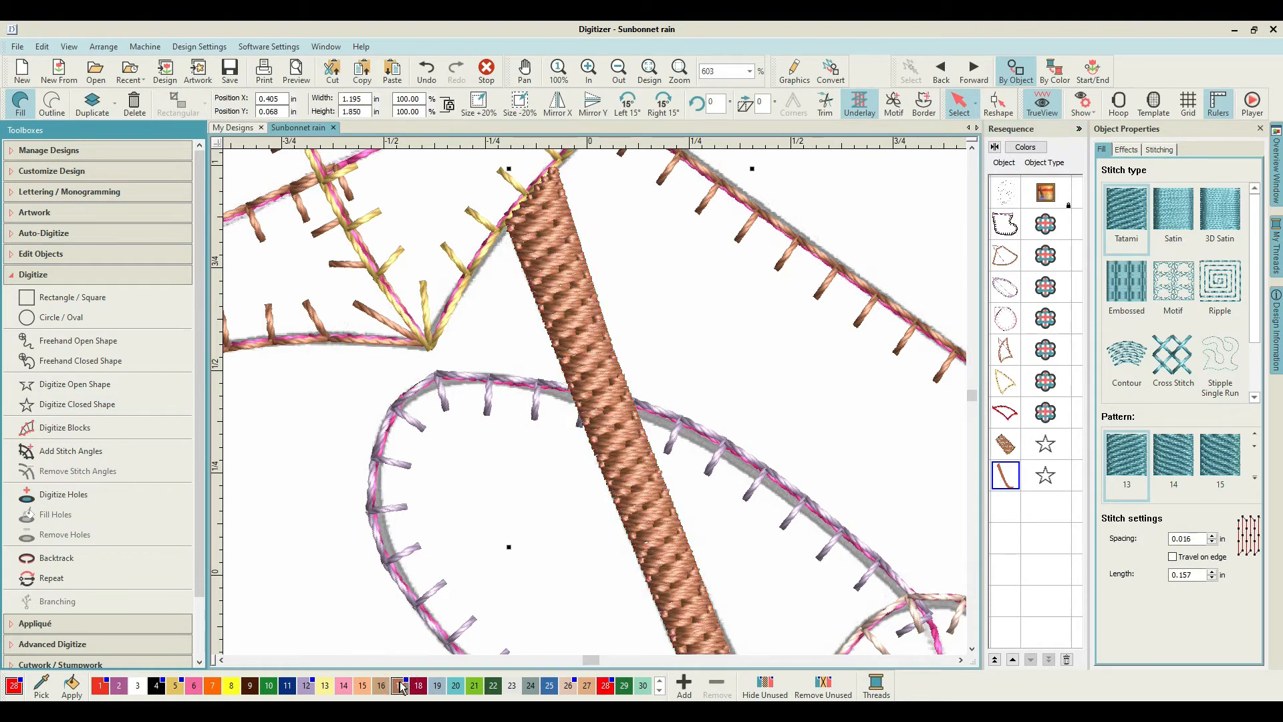
Reshape the umbrella handle's stitch angle to about 84° and clear the selection.
{"action": "scroll", "coordinate": [595, 402], "scroll_direction": "down", "scroll_amount": 6}
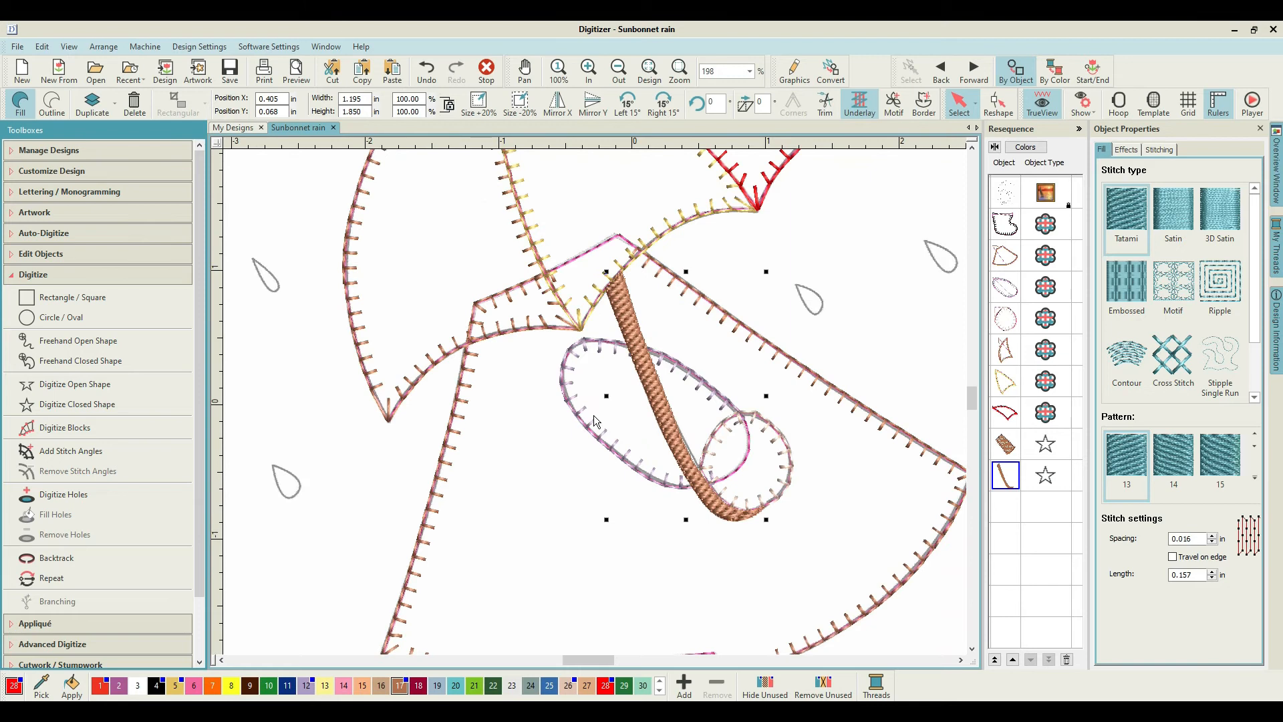
{"action": "scroll", "coordinate": [597, 409], "scroll_direction": "down", "scroll_amount": 3}
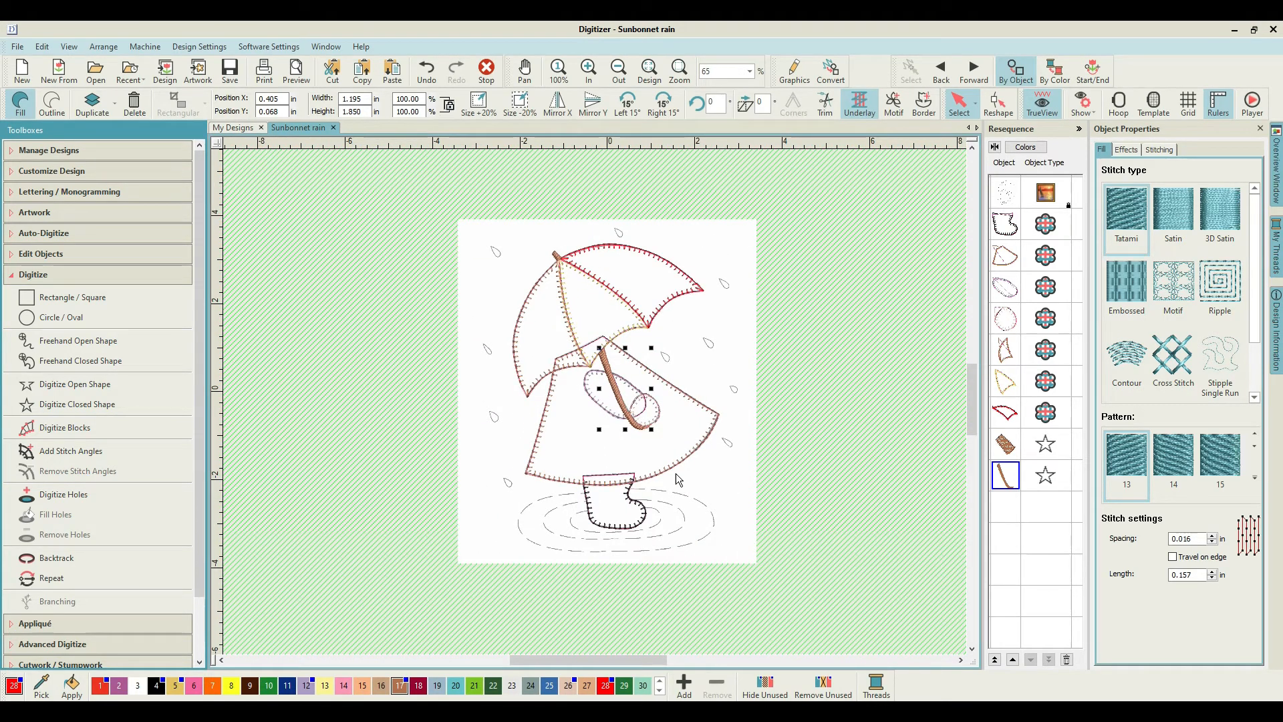
{"action": "scroll", "coordinate": [597, 406], "scroll_direction": "up", "scroll_amount": 3}
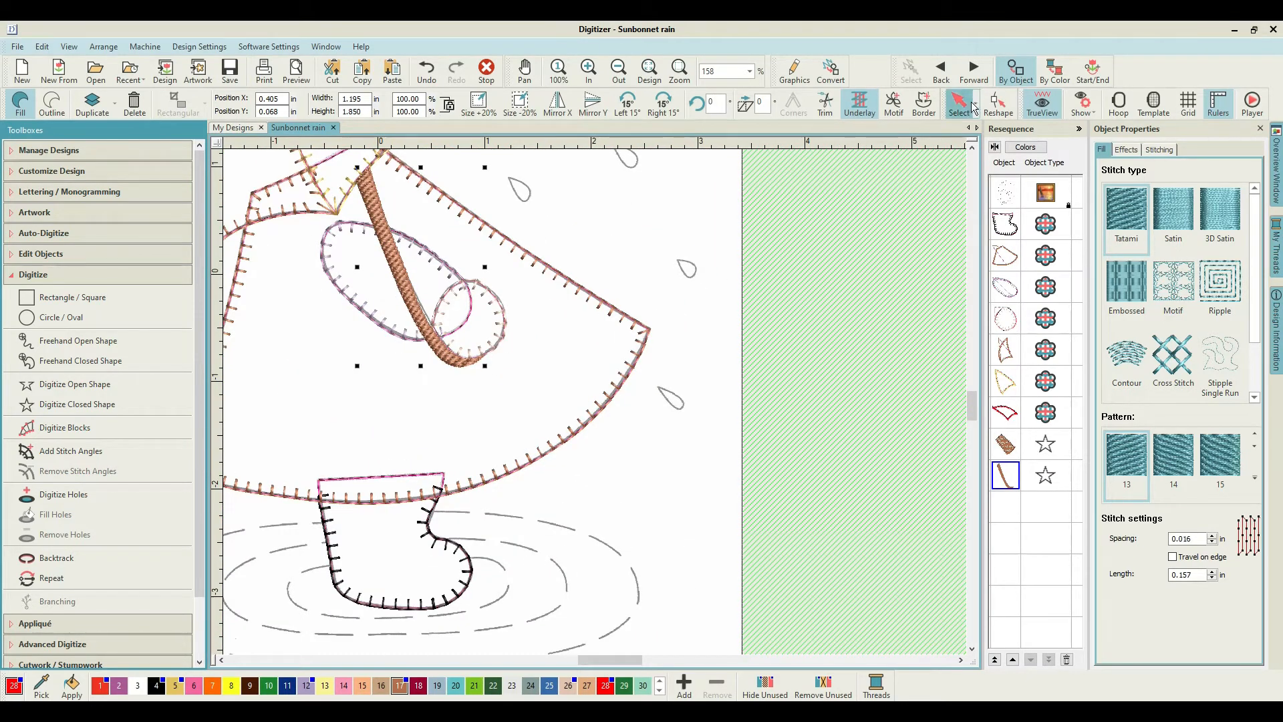
{"action": "left_click", "coordinate": [997, 104]}
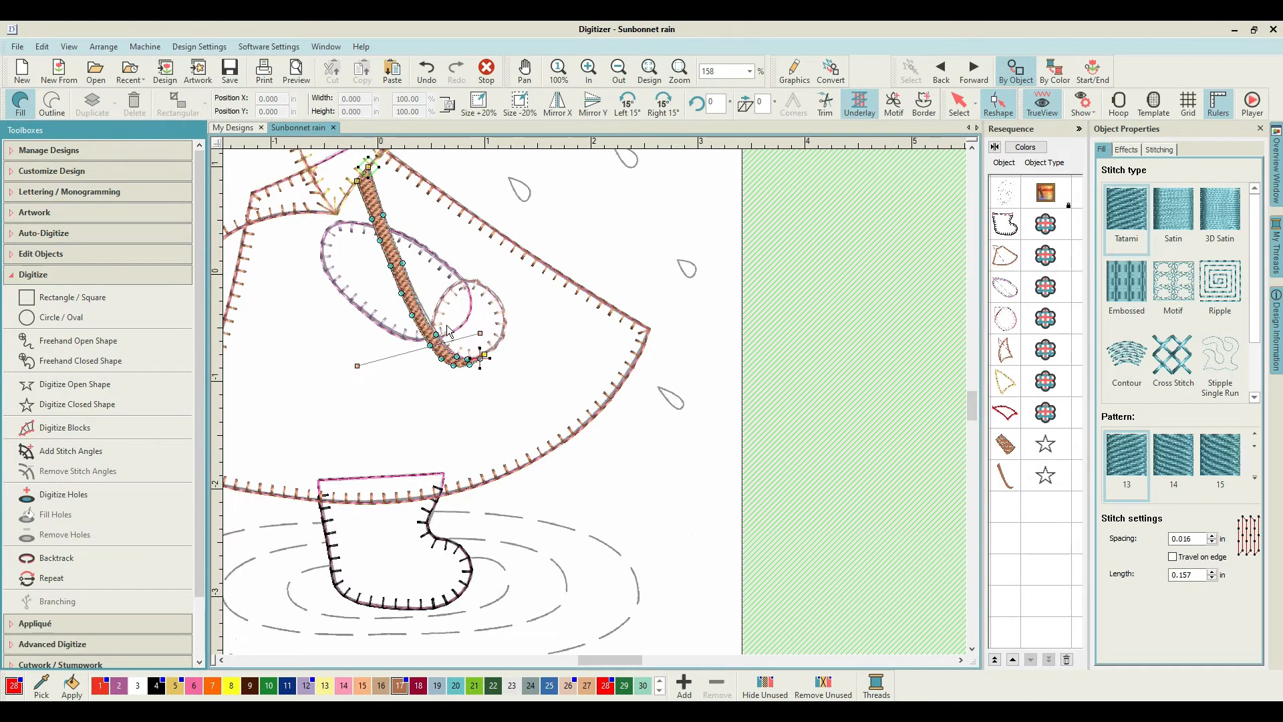
{"action": "scroll", "coordinate": [439, 334], "scroll_direction": "up", "scroll_amount": 2}
{"action": "scroll", "coordinate": [594, 403], "scroll_direction": "up", "scroll_amount": 4}
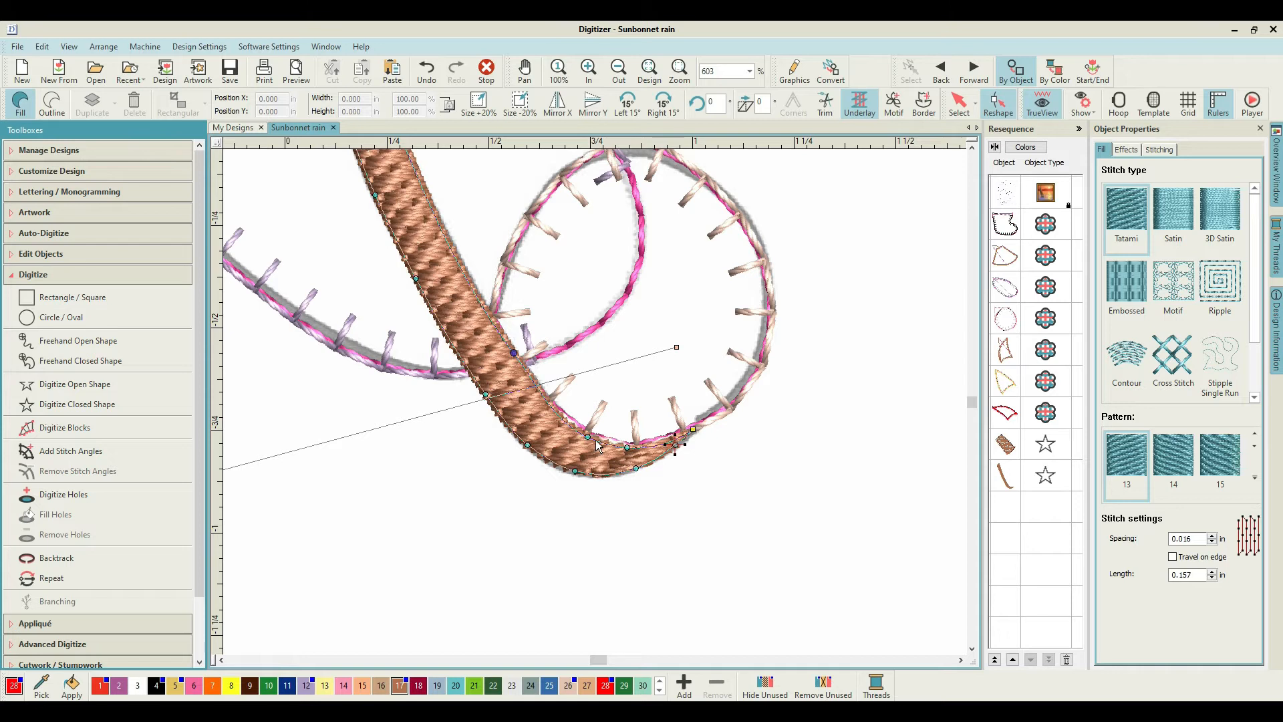
{"action": "scroll", "coordinate": [596, 409], "scroll_direction": "down", "scroll_amount": 2}
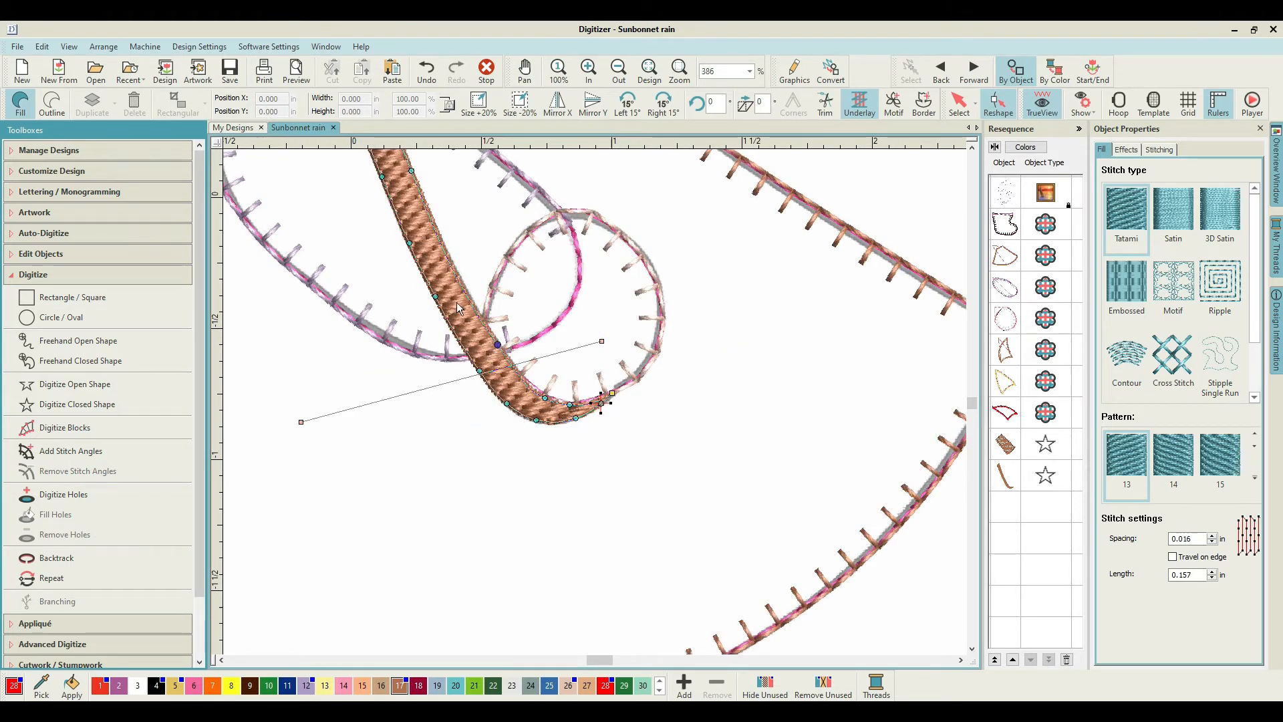
{"action": "left_click", "coordinate": [302, 421]}
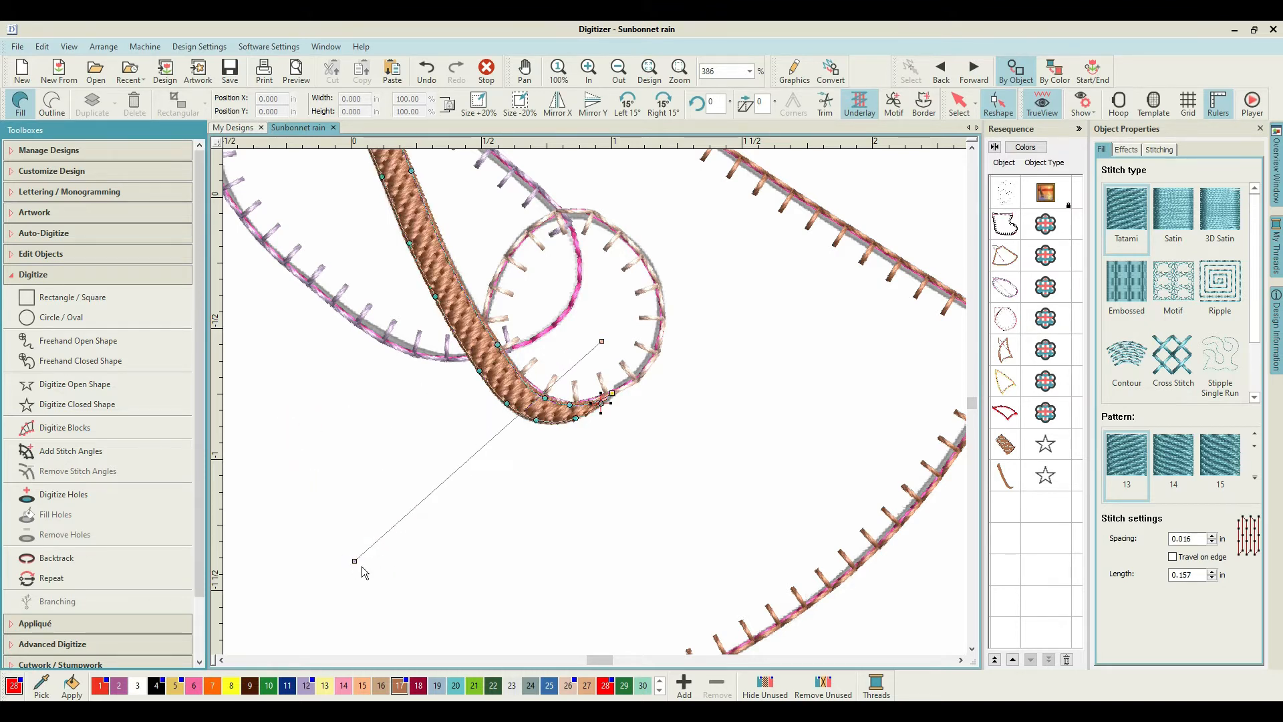
{"action": "left_click_drag", "start_coordinate": [362, 566], "coordinate": [579, 628]}
{"action": "left_click", "coordinate": [357, 565]}
{"action": "left_click", "coordinate": [518, 604]}
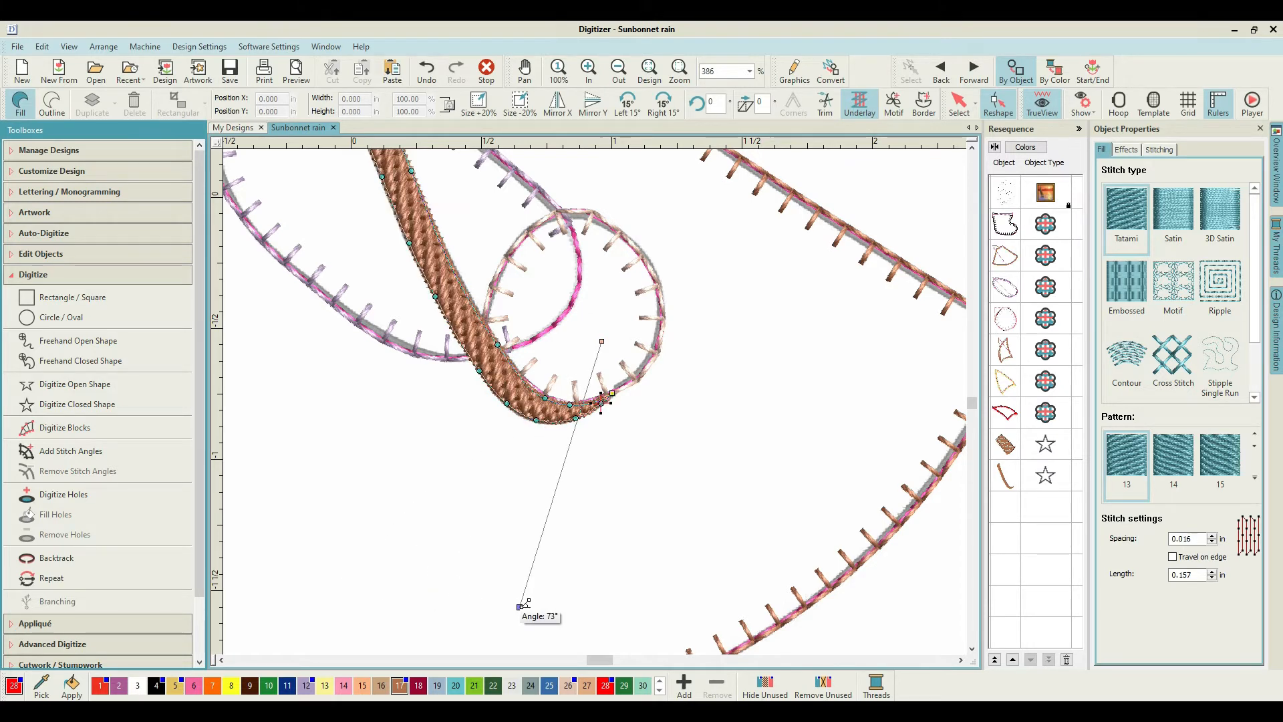
{"action": "left_click", "coordinate": [571, 613]}
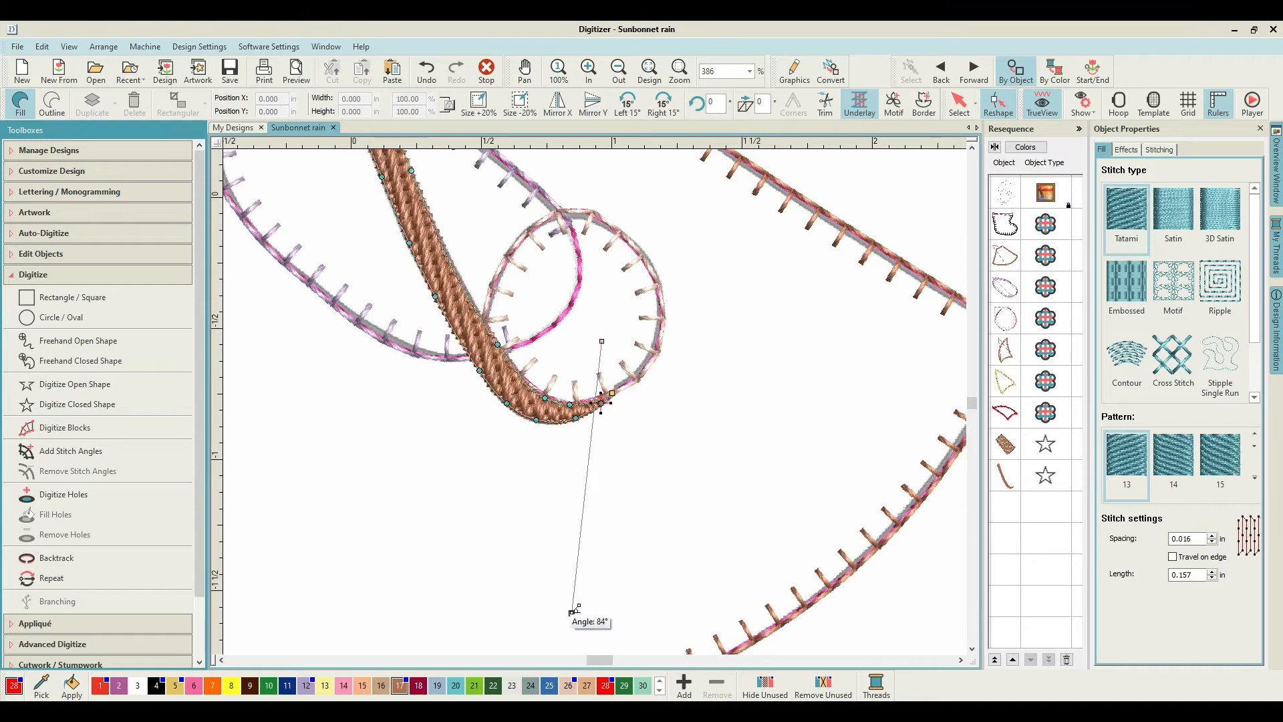
{"action": "key", "text": "0"}
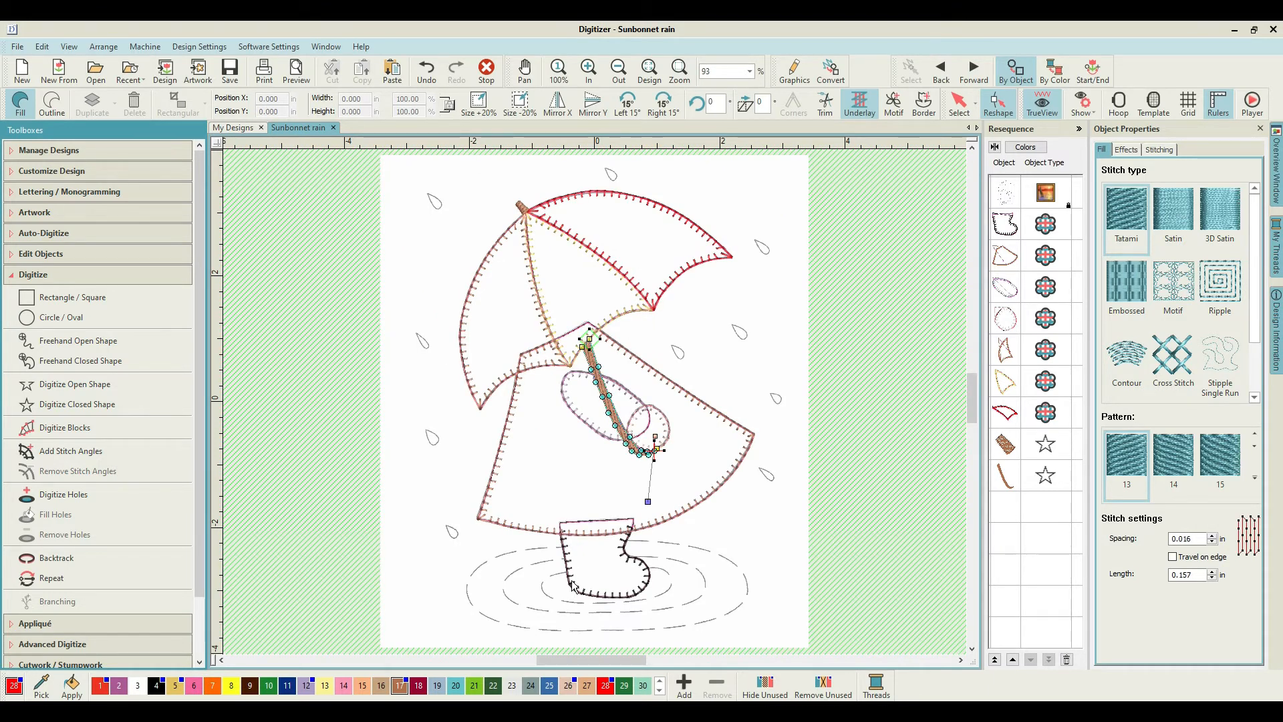
{"action": "left_click", "coordinate": [768, 349]}
{"action": "left_click", "coordinate": [742, 344]}
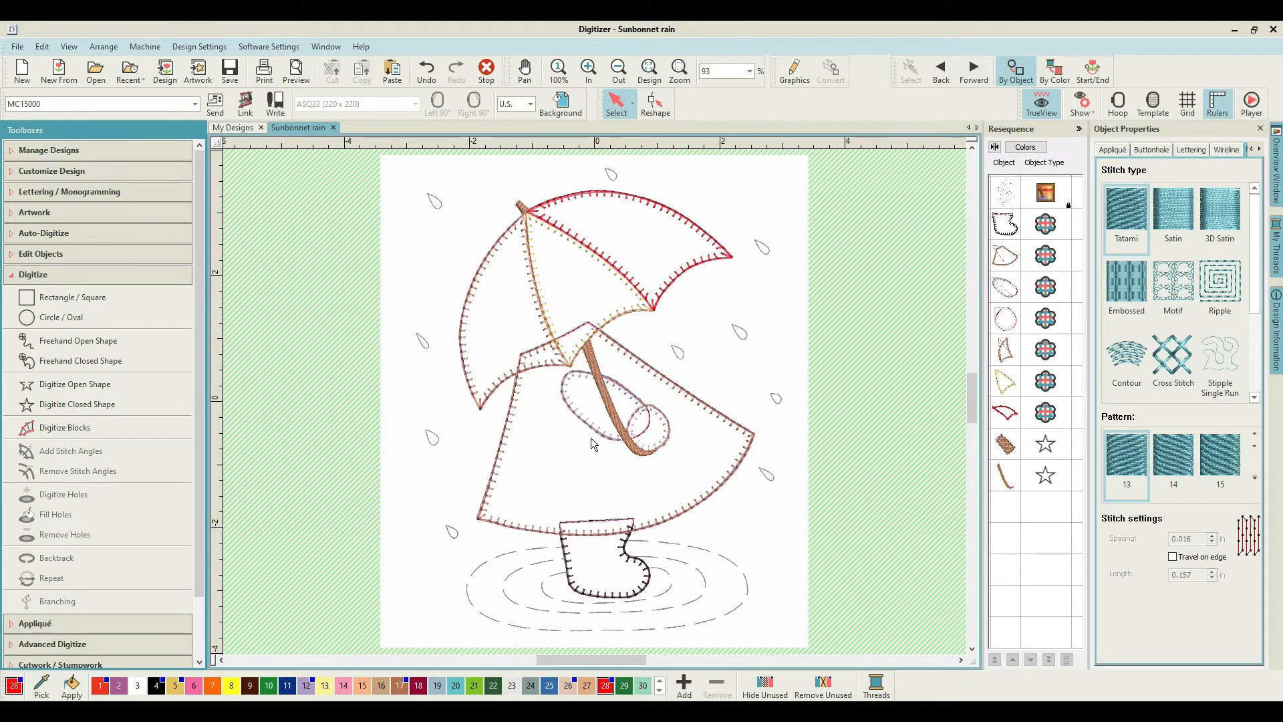
{"action": "scroll", "coordinate": [590, 438], "scroll_direction": "up", "scroll_amount": 5}
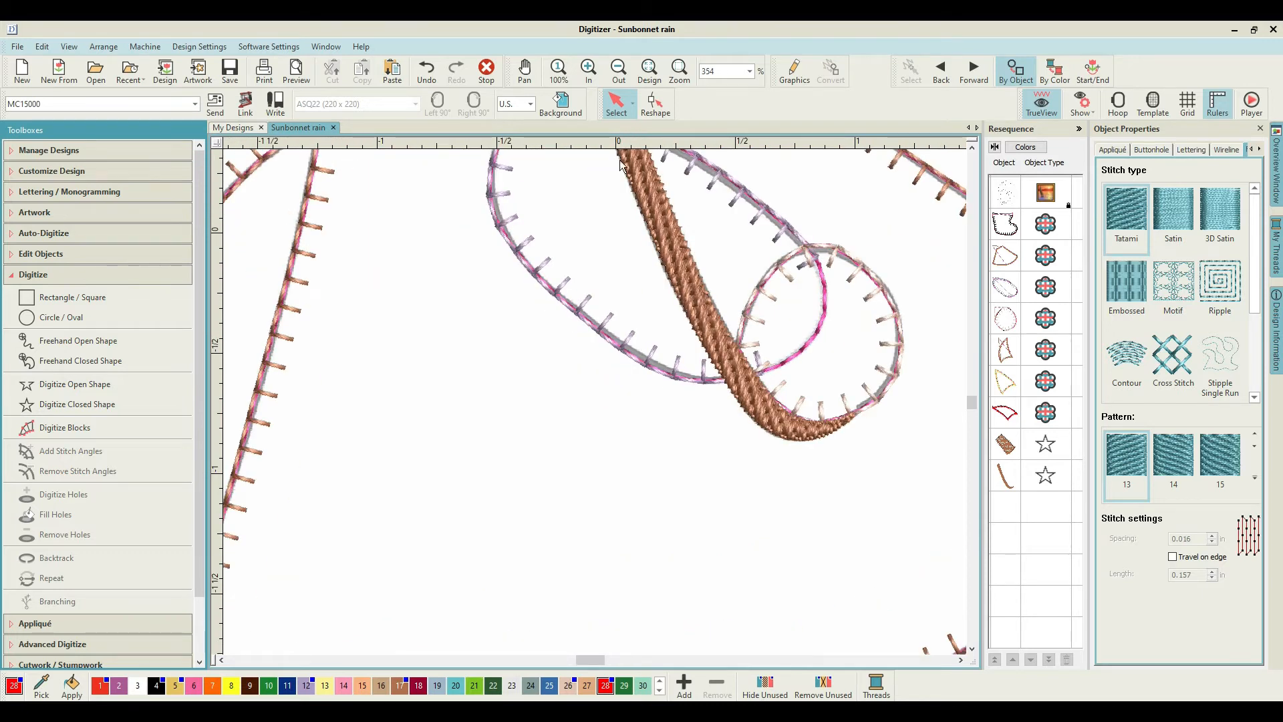
{"action": "scroll", "coordinate": [589, 402], "scroll_direction": "down", "scroll_amount": 5}
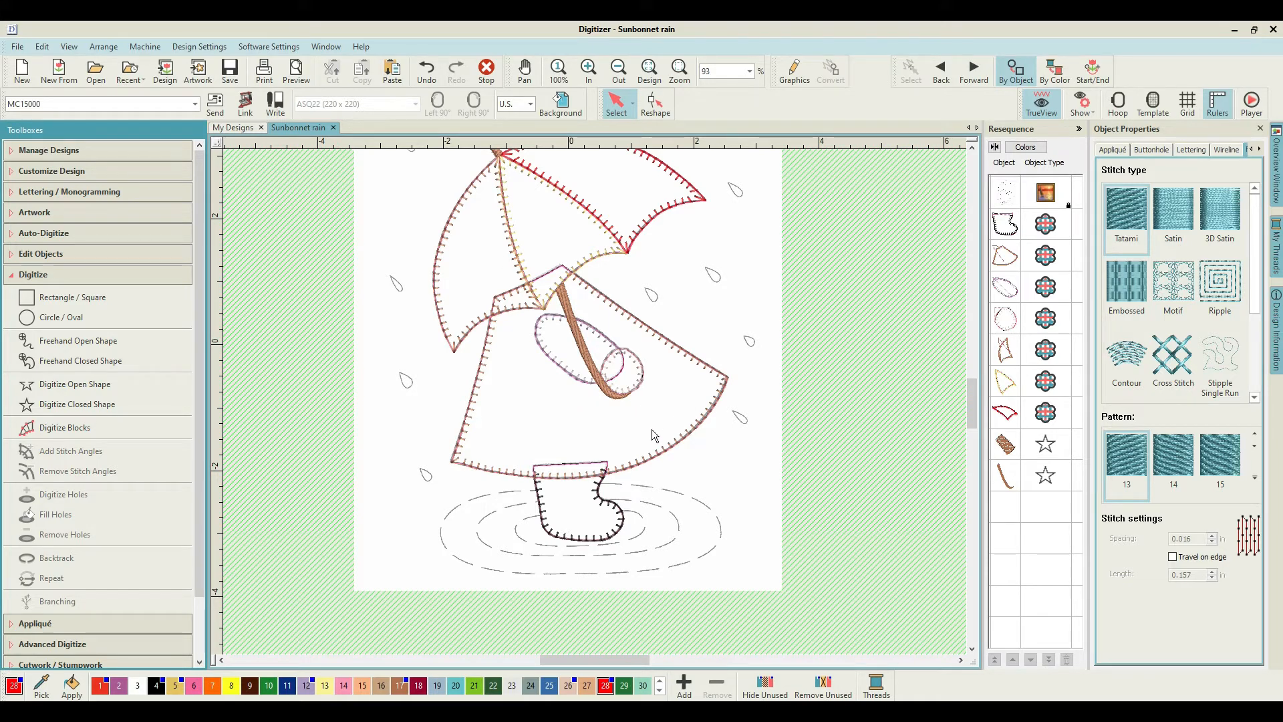
{"action": "scroll", "coordinate": [651, 429], "scroll_direction": "down", "scroll_amount": 1}
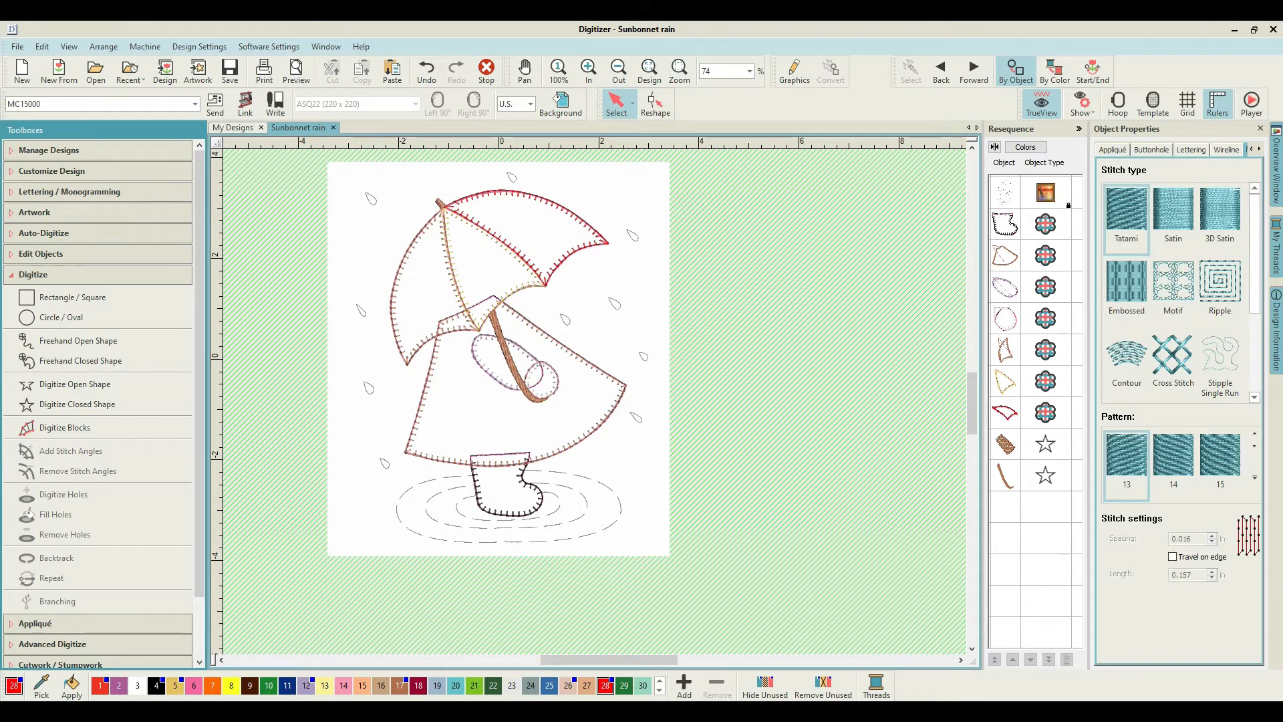
{"action": "scroll", "coordinate": [652, 429], "scroll_direction": "up", "scroll_amount": 1}
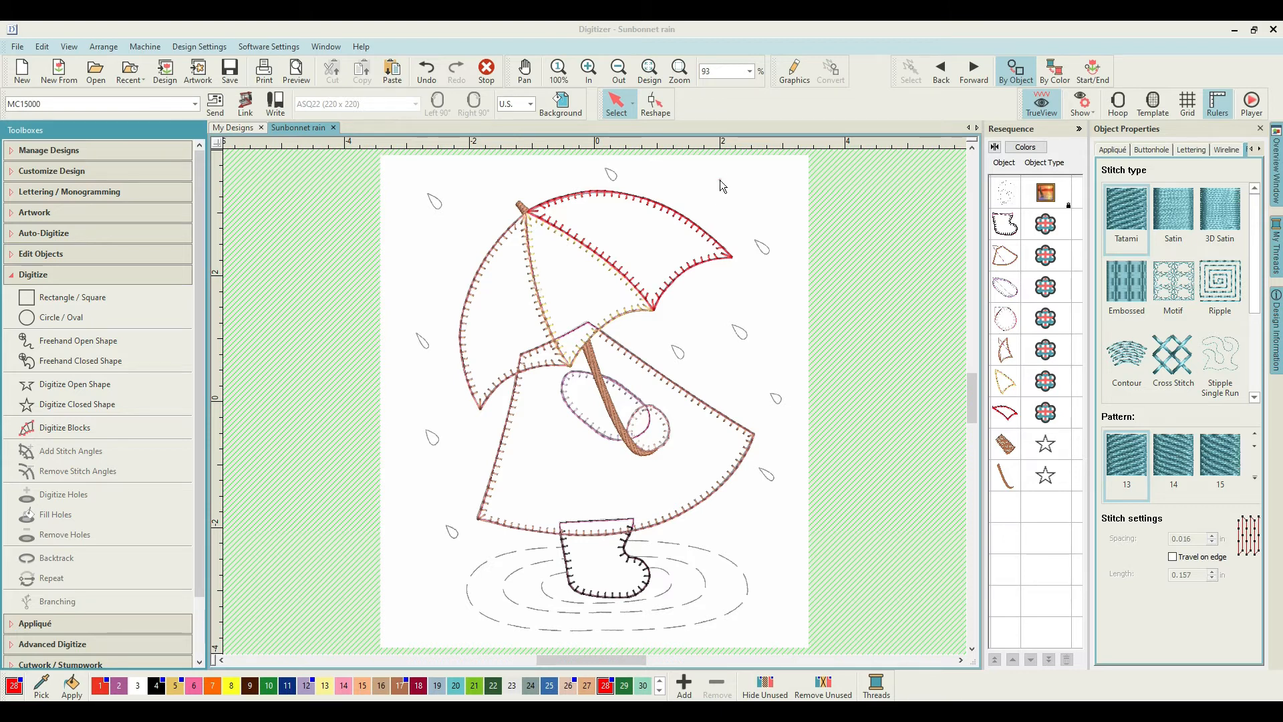
Measure the width across the blanket stitches along the seam between the left and middle umbrella panels.
{"action": "left_click_drag", "start_coordinate": [439, 203], "coordinate": [676, 366]}
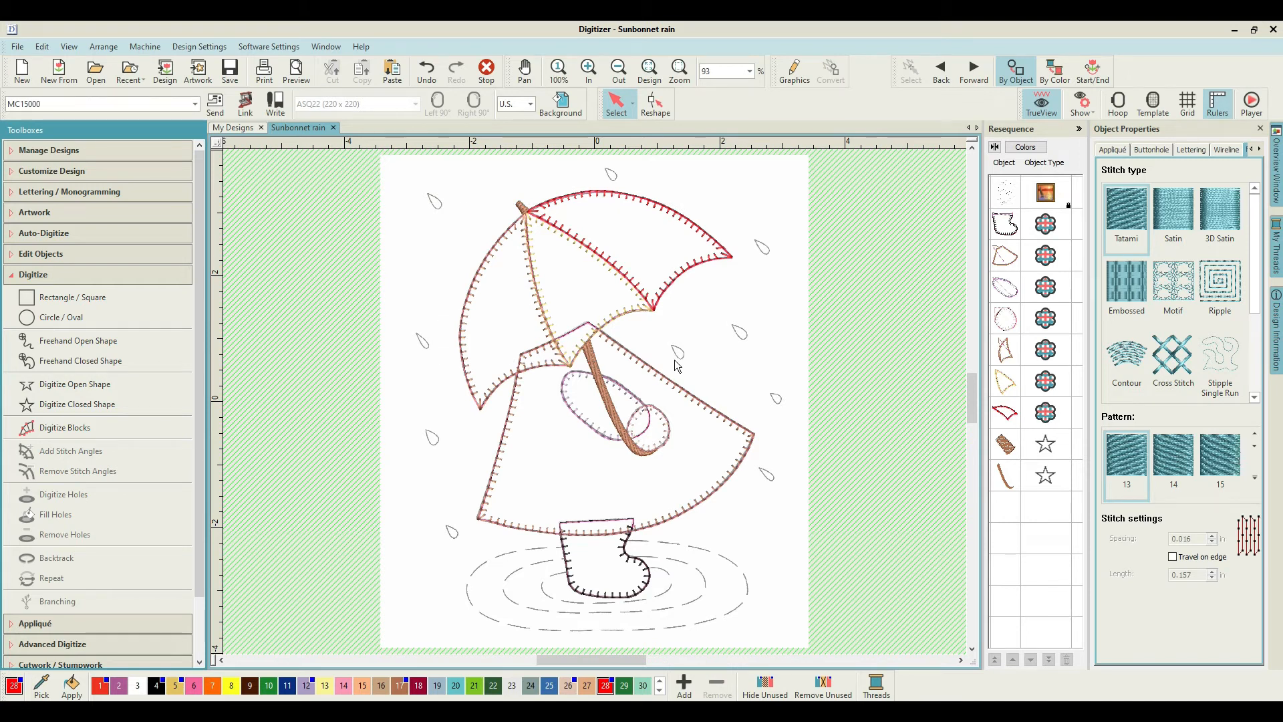
{"action": "key", "text": "b"}
{"action": "left_click_drag", "start_coordinate": [462, 205], "coordinate": [672, 451]}
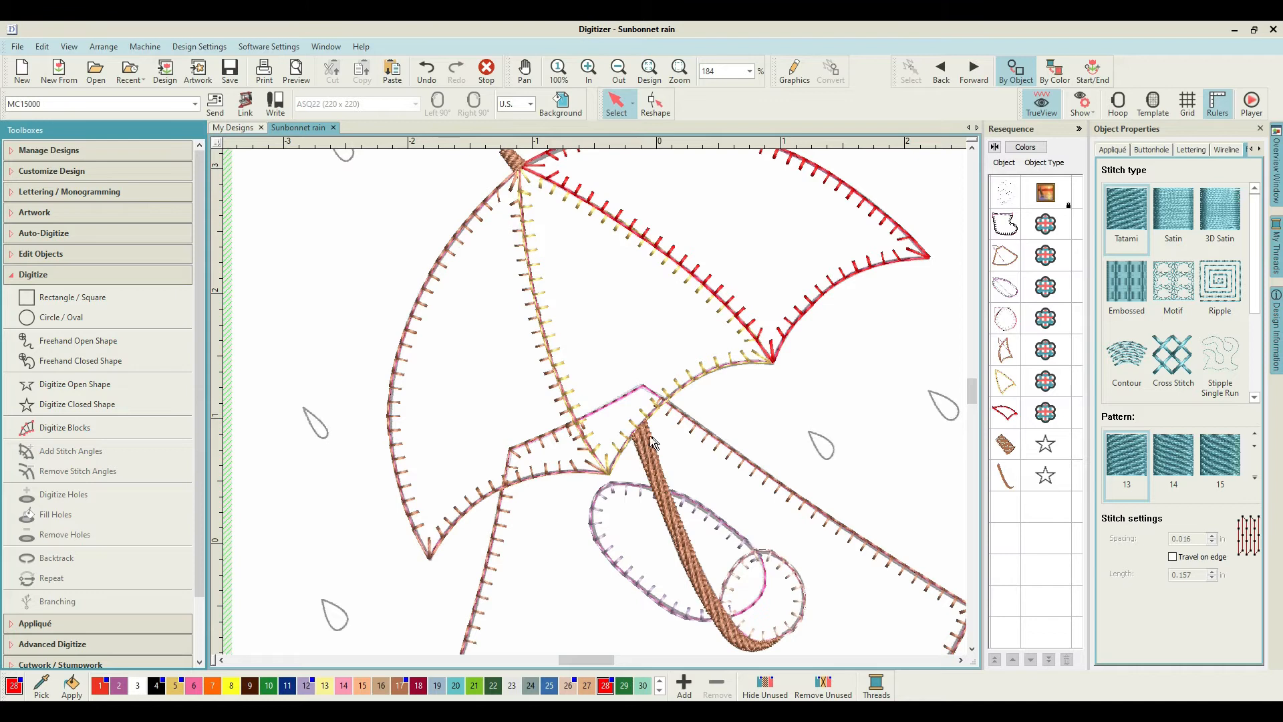
{"action": "left_click", "coordinate": [568, 362]}
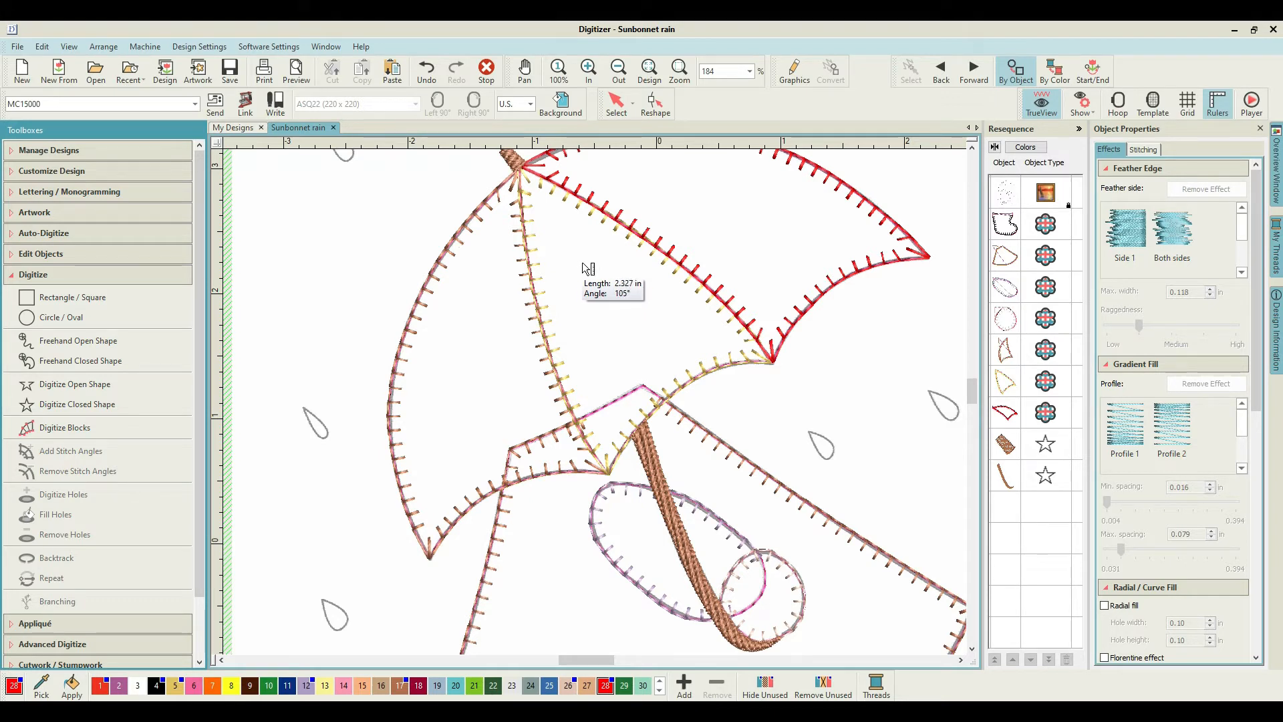
{"action": "left_click", "coordinate": [525, 305]}
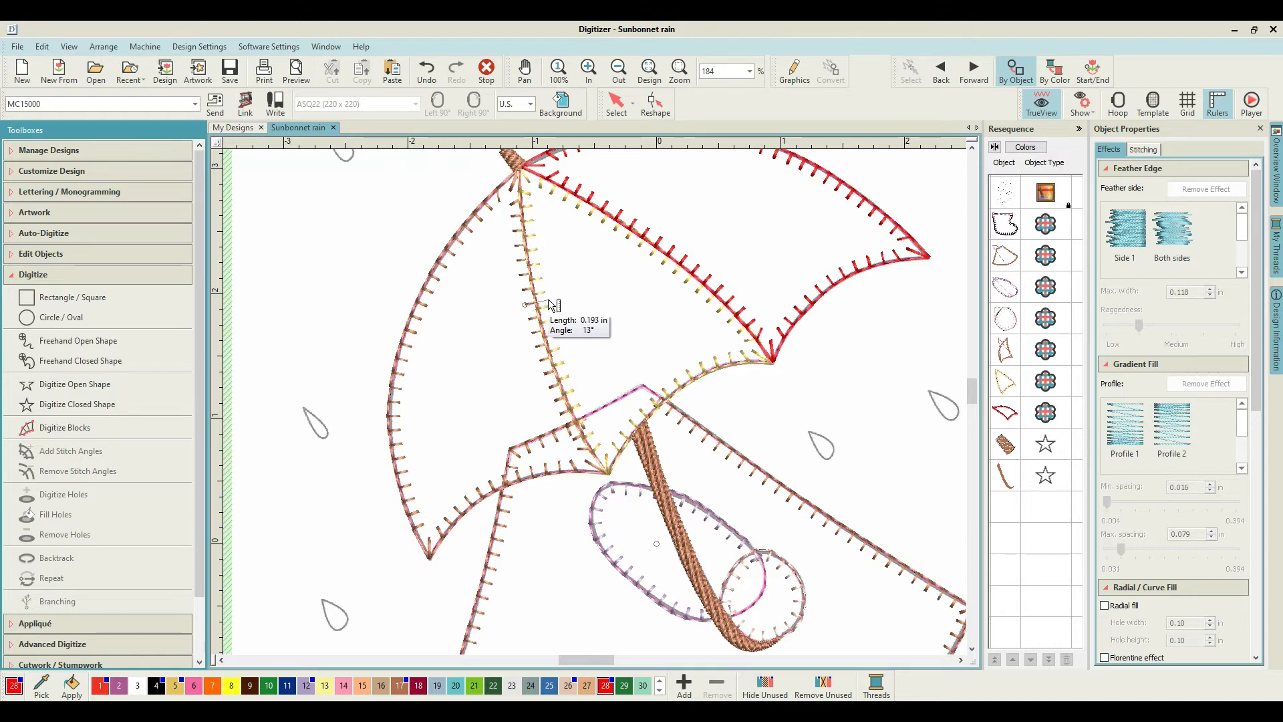
{"action": "left_click", "coordinate": [548, 304]}
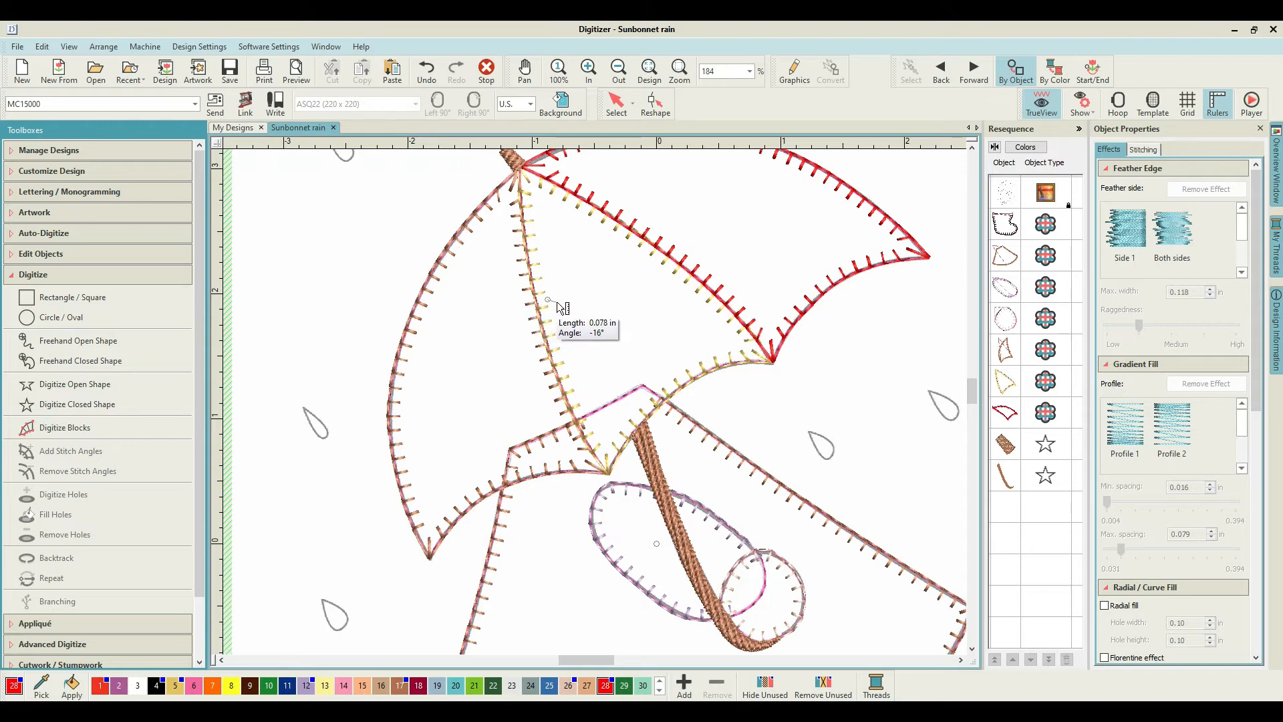
{"action": "key", "text": "BackSpace"}
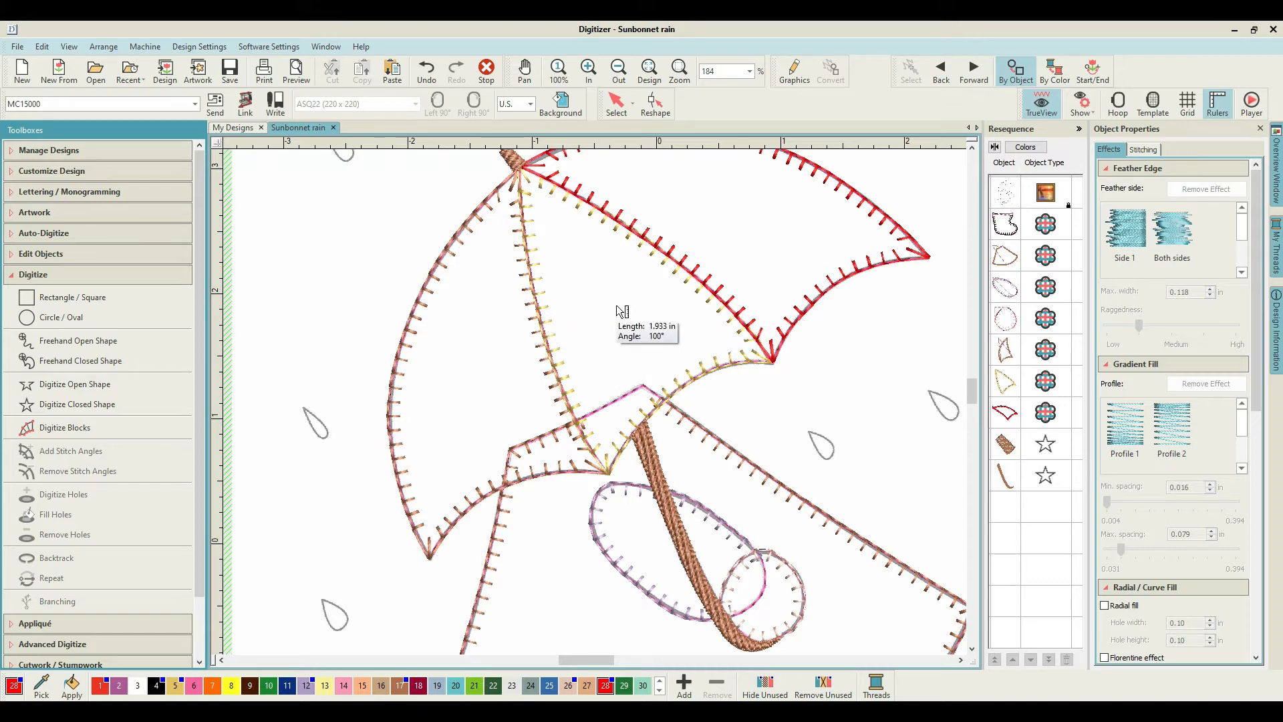
{"action": "key", "text": "Escape"}
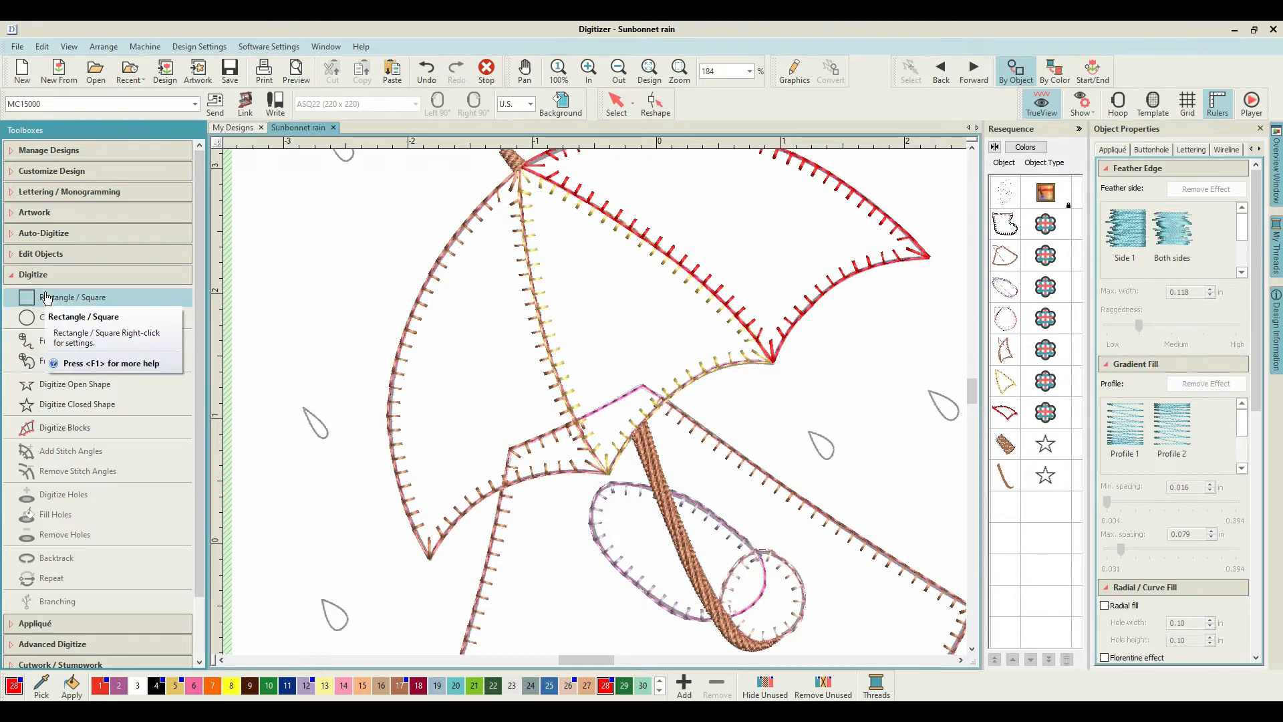
Start an open shape with a Motif outline and set the motif category to EmbGallery.
{"action": "left_click", "coordinate": [58, 387]}
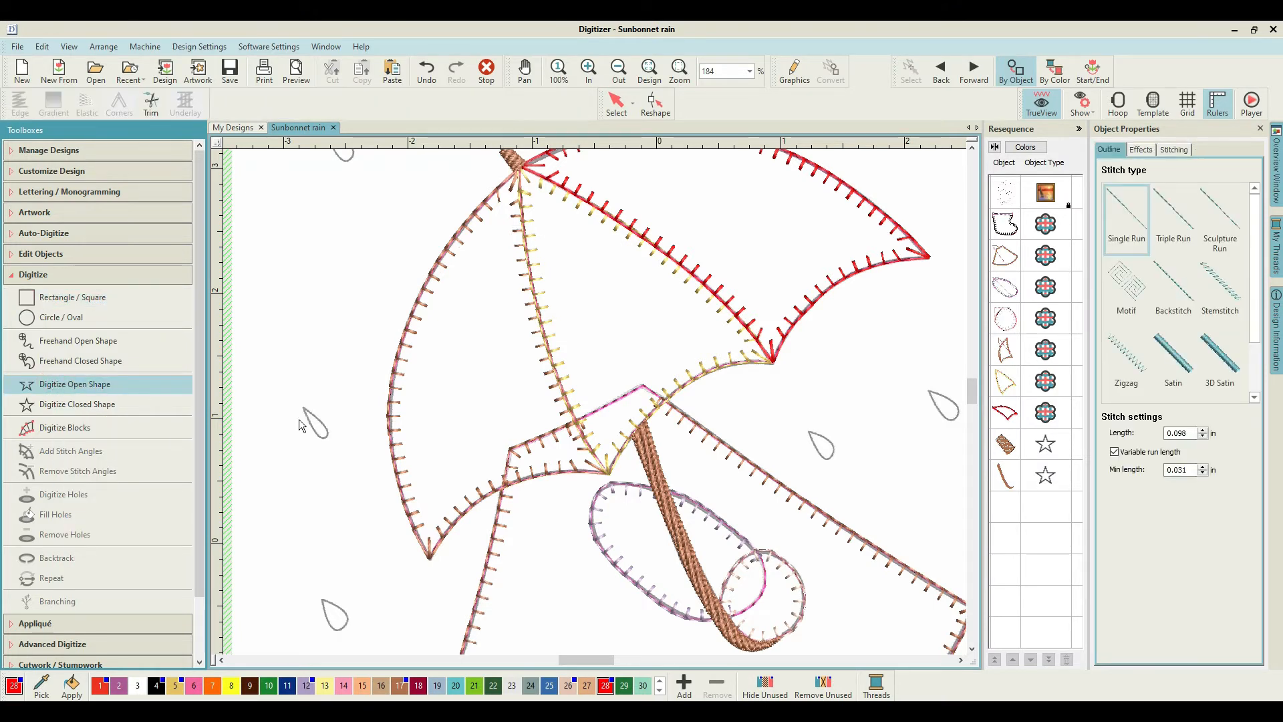
{"action": "left_click", "coordinate": [1126, 292]}
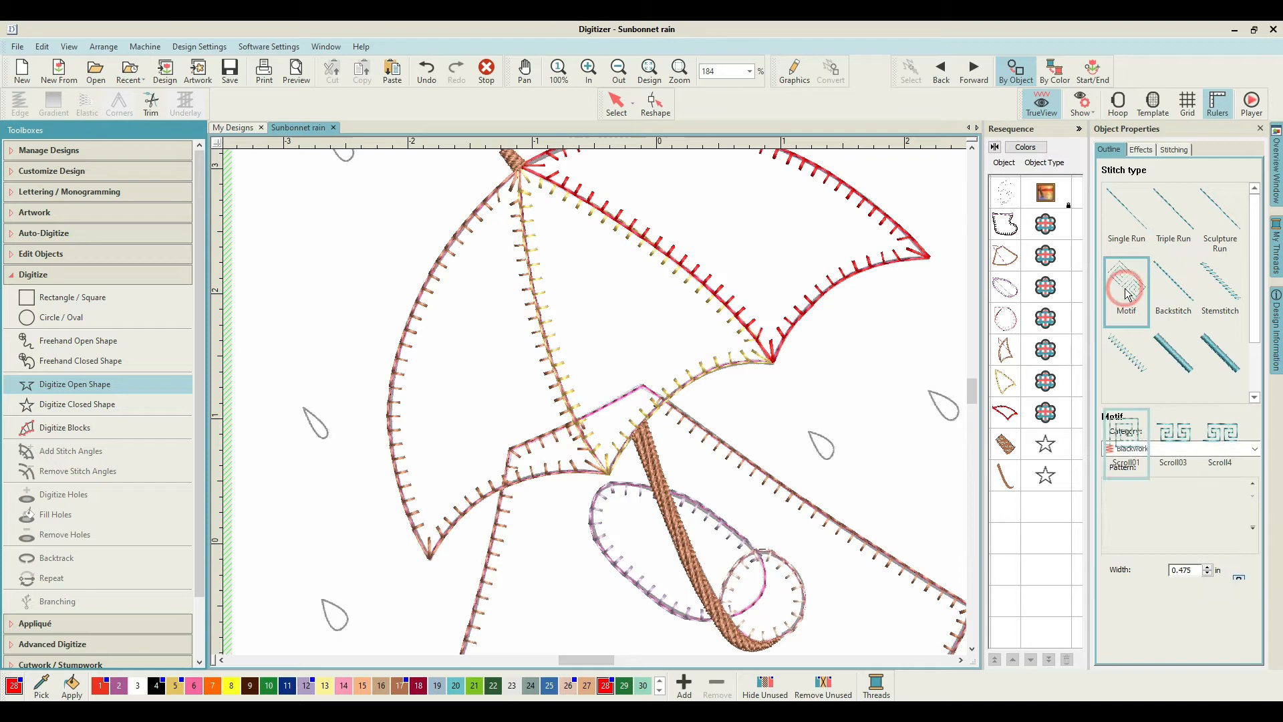
{"action": "left_click", "coordinate": [1196, 448]}
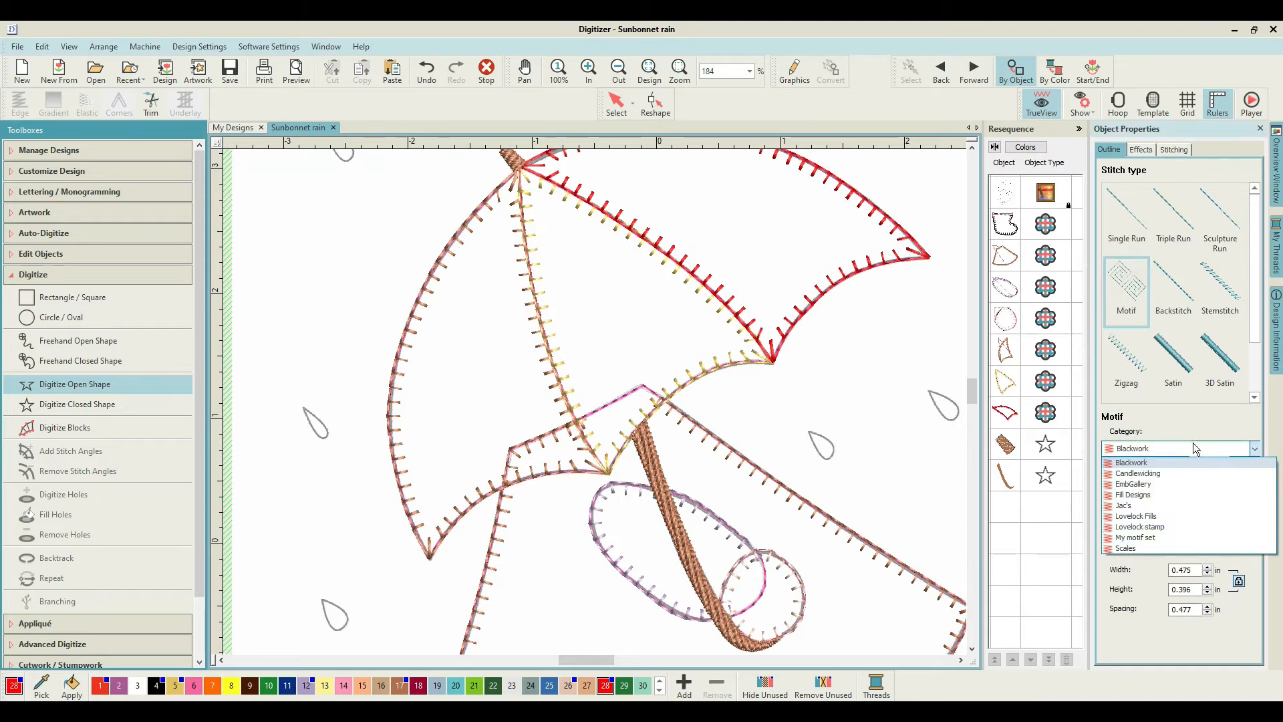
{"action": "left_click", "coordinate": [1156, 495]}
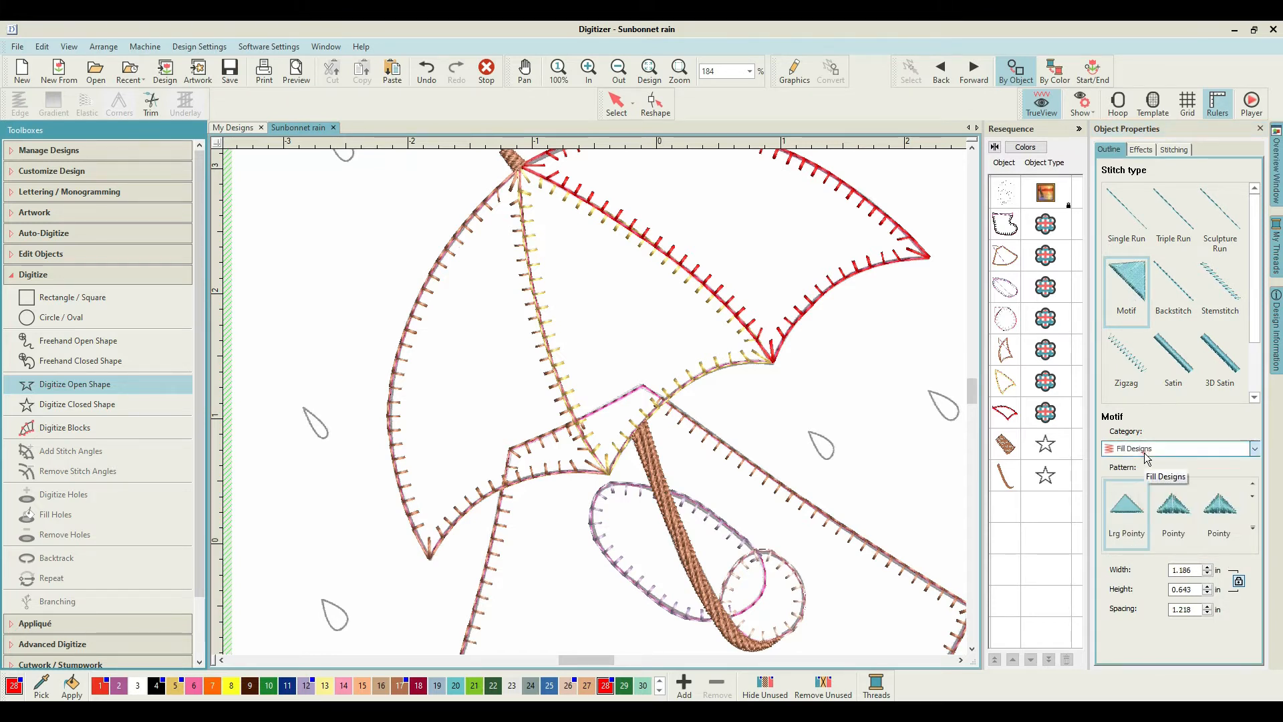
{"action": "left_click", "coordinate": [1153, 448]}
{"action": "left_click", "coordinate": [1146, 482]}
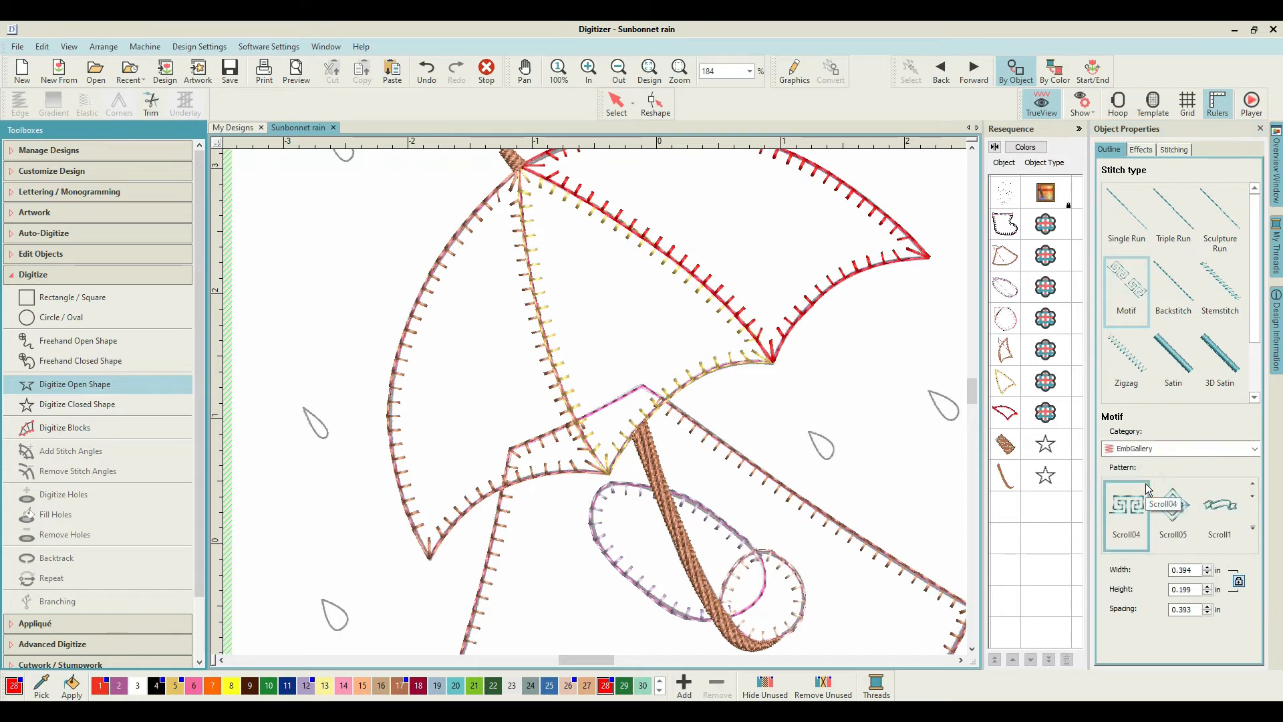
Choose the Motif5 pattern from the EmbGallery pattern gallery for the motif outline.
{"action": "left_click", "coordinate": [1253, 528]}
{"action": "left_click", "coordinate": [1254, 529]}
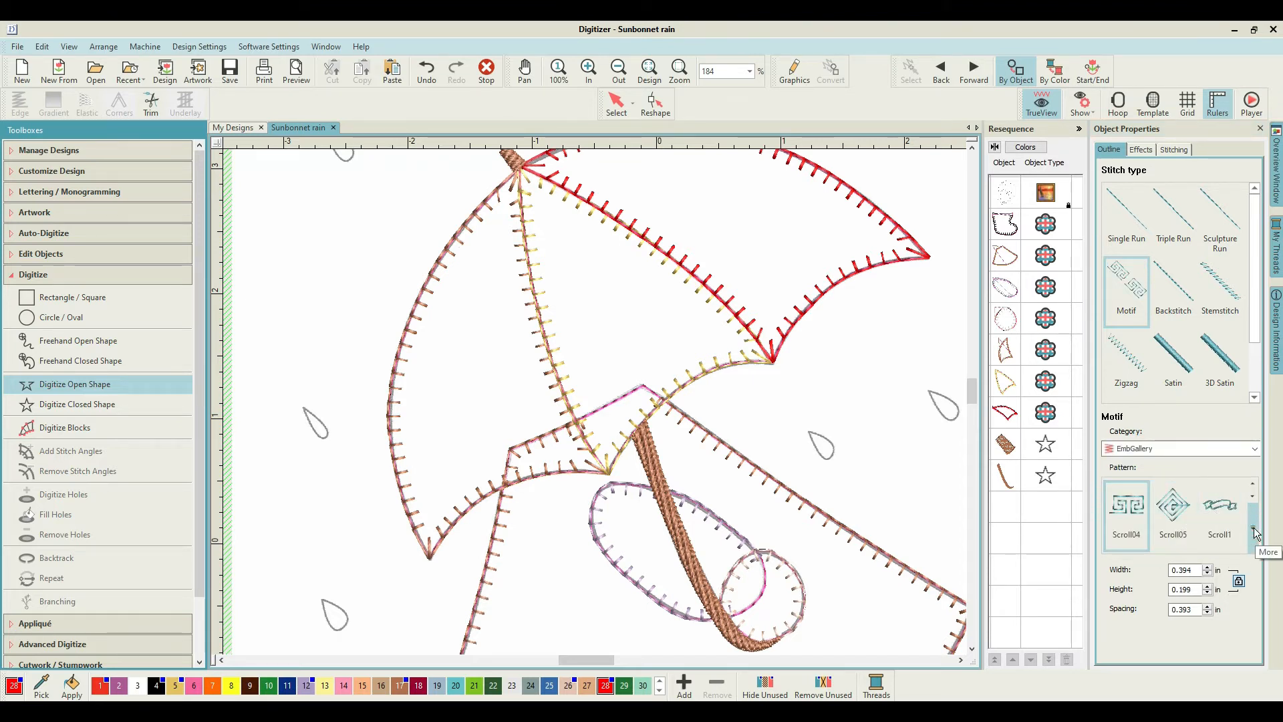
{"action": "left_click_drag", "start_coordinate": [1110, 233], "coordinate": [710, 251]}
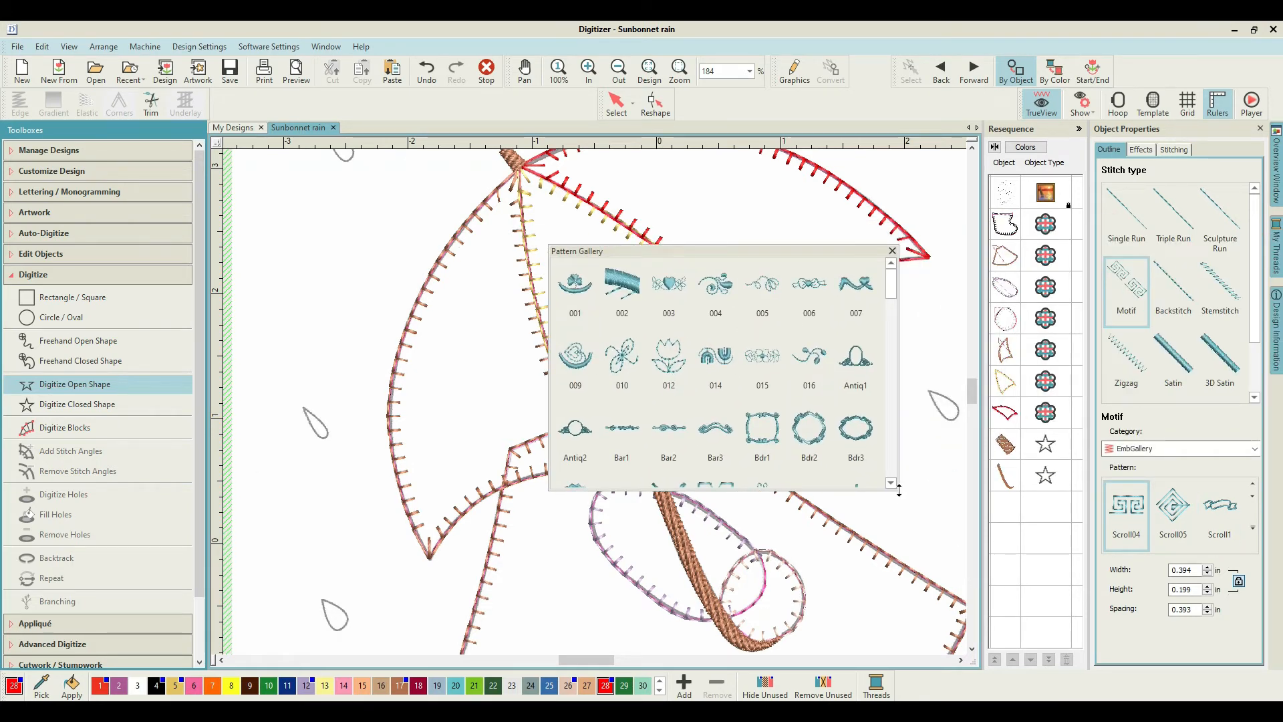
{"action": "left_click_drag", "start_coordinate": [899, 489], "coordinate": [925, 682]}
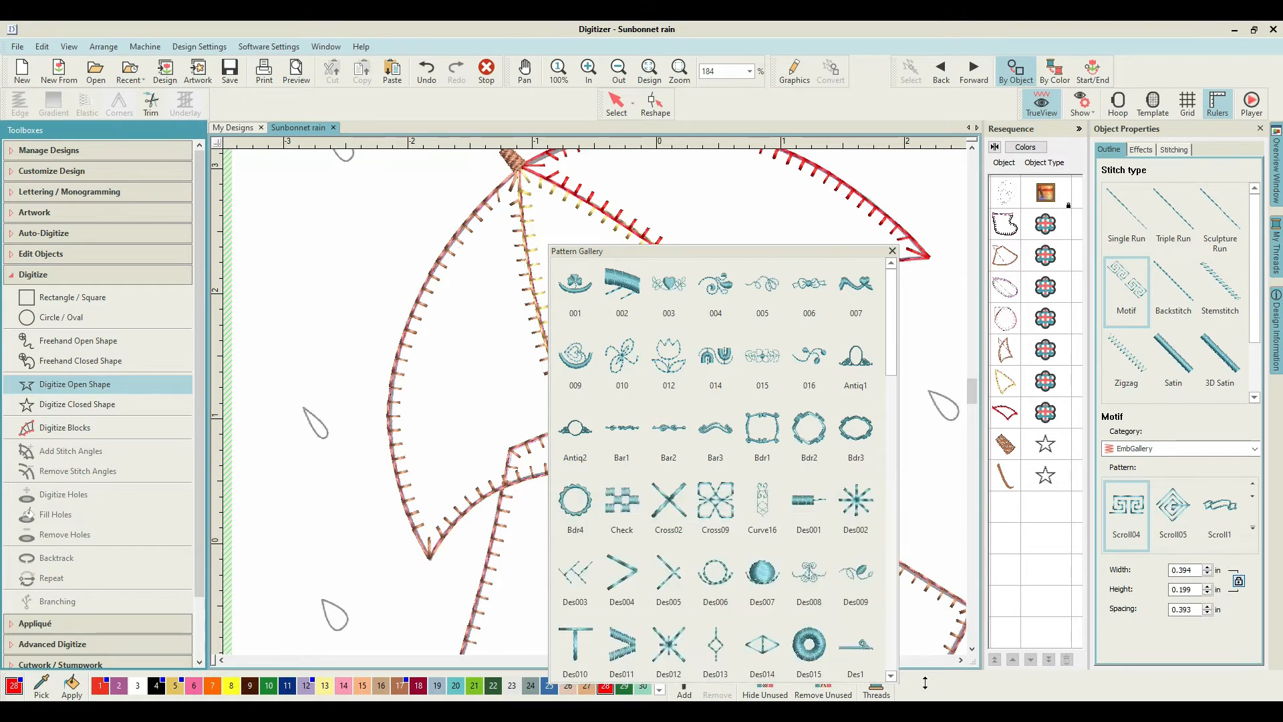
{"action": "left_click_drag", "start_coordinate": [761, 247], "coordinate": [766, 174]}
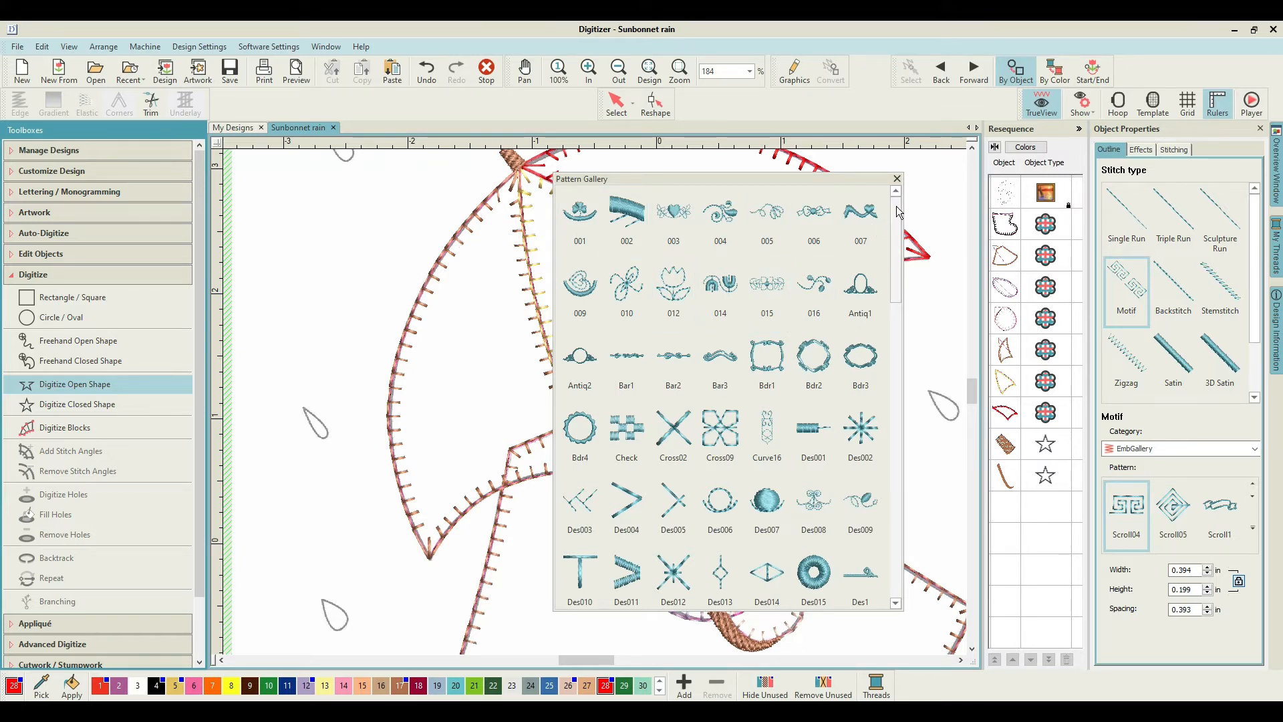
{"action": "left_click_drag", "start_coordinate": [898, 212], "coordinate": [882, 484]}
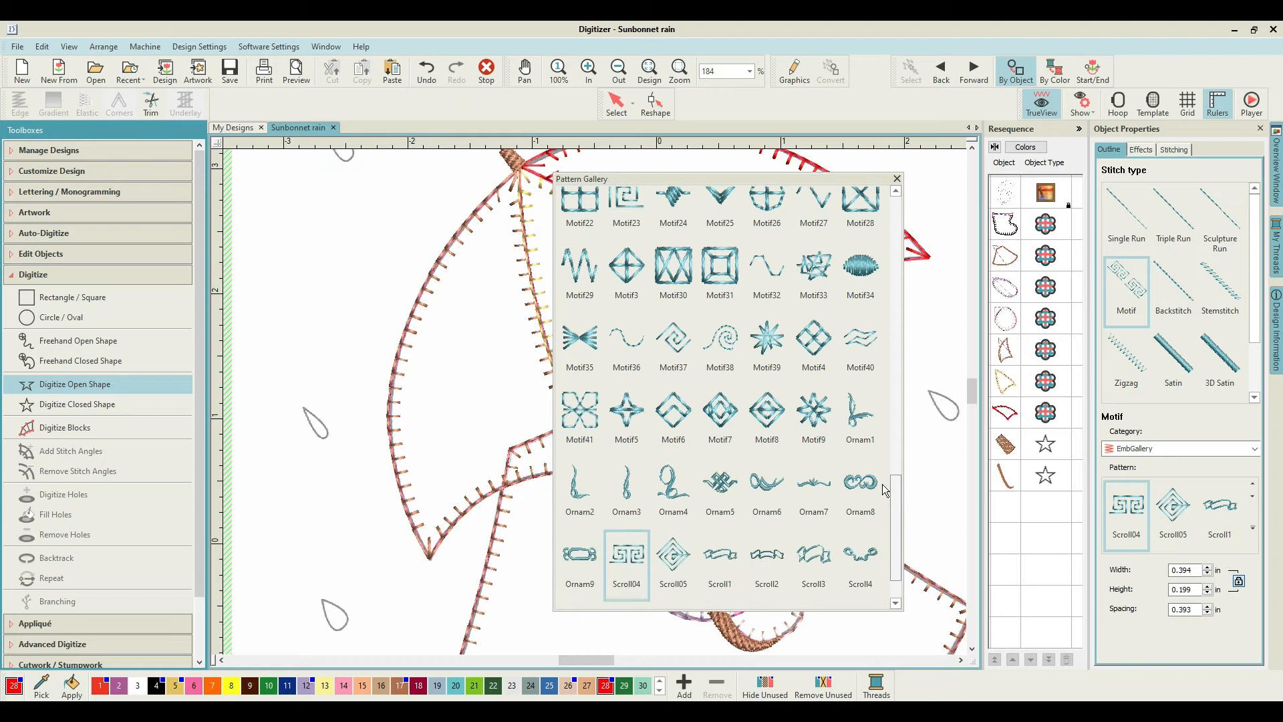
{"action": "left_click_drag", "start_coordinate": [882, 484], "coordinate": [882, 487]}
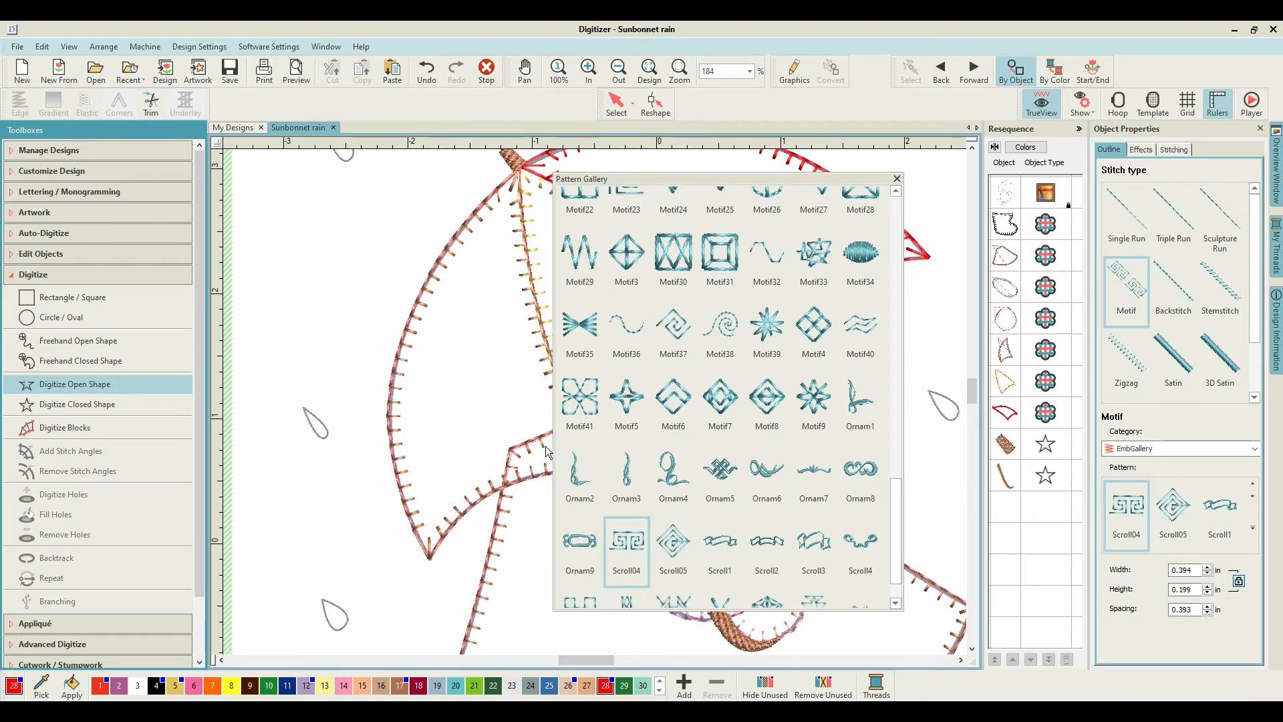
{"action": "left_click", "coordinate": [626, 407]}
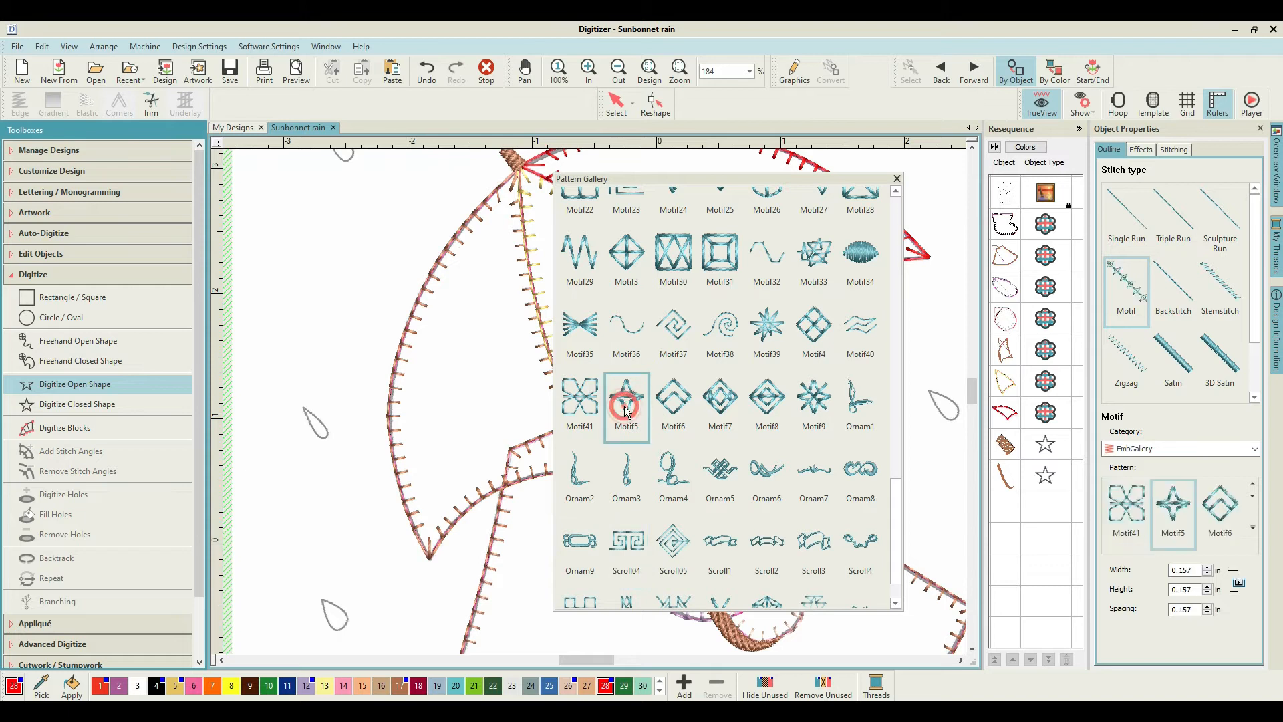
{"action": "left_click", "coordinate": [897, 179]}
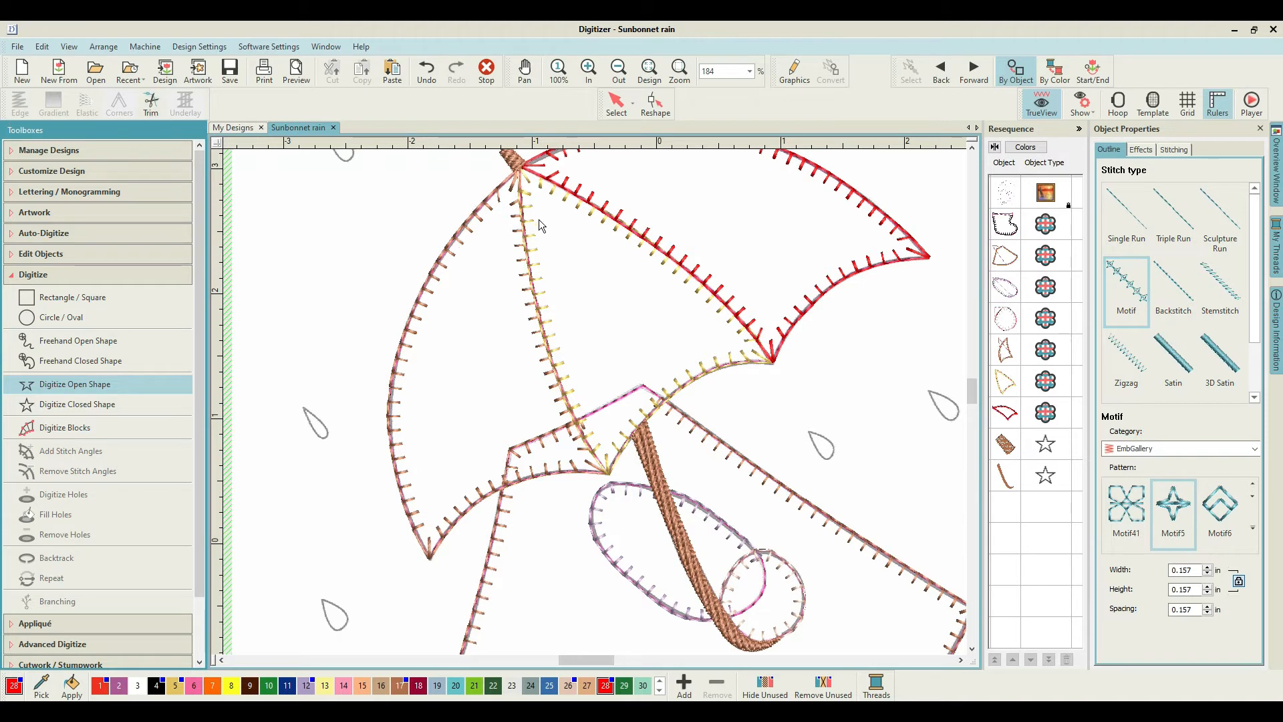
Digitize the open motif shape along the seam between the left and middle umbrella panels, from the umbrella tip to the seam's lower point.
{"action": "scroll", "coordinate": [543, 211], "scroll_direction": "up", "scroll_amount": 2}
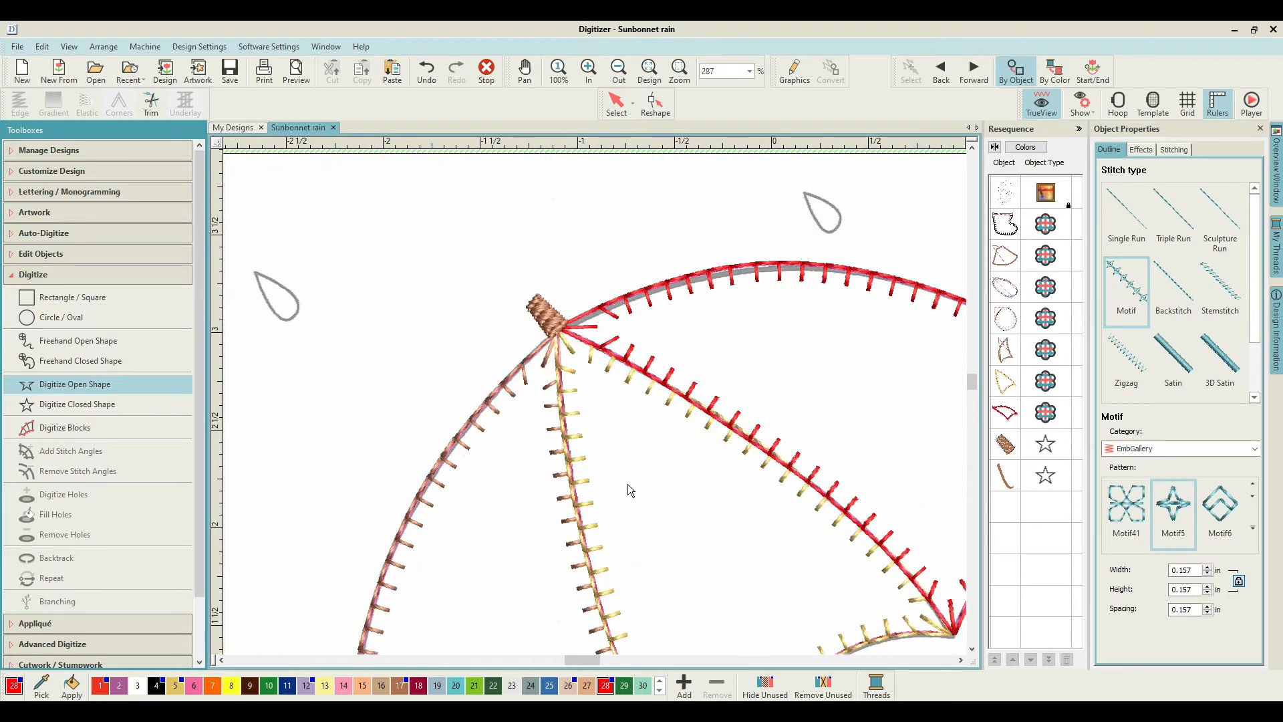
{"action": "scroll", "coordinate": [568, 356], "scroll_direction": "up", "scroll_amount": 2}
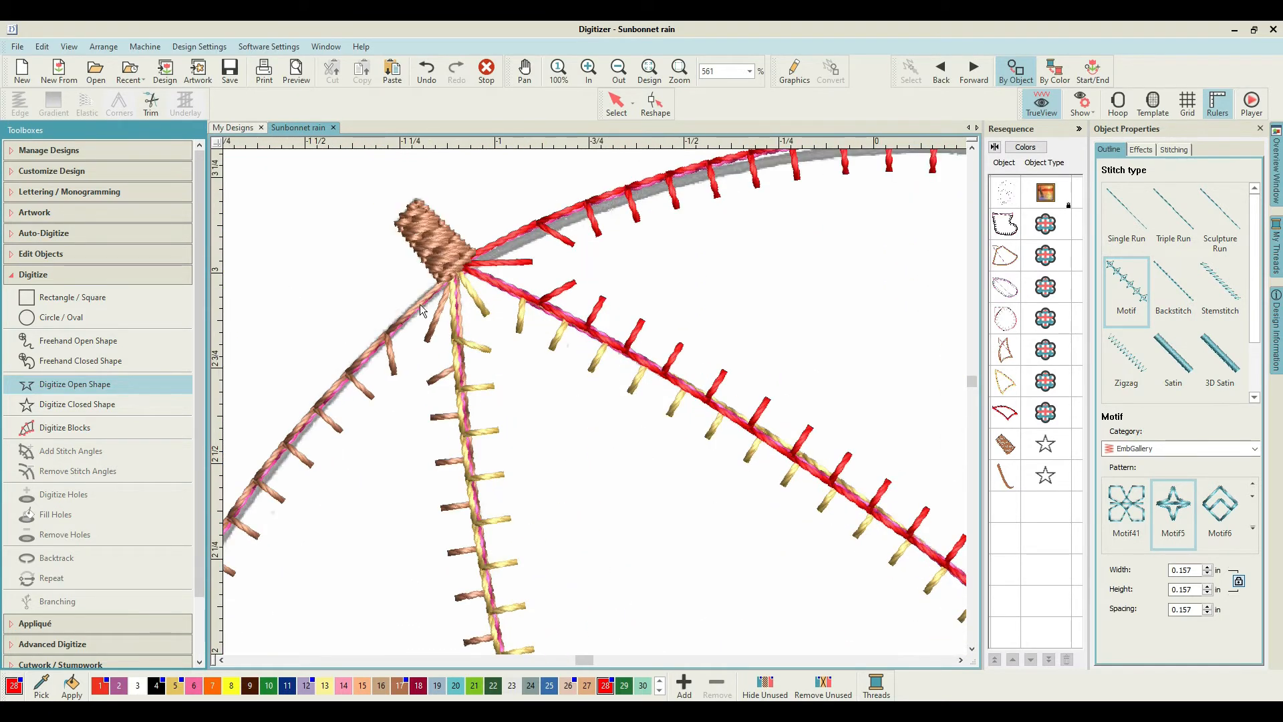
{"action": "left_click", "coordinate": [456, 274]}
{"action": "left_click", "coordinate": [470, 469]}
{"action": "left_click", "coordinate": [483, 557]}
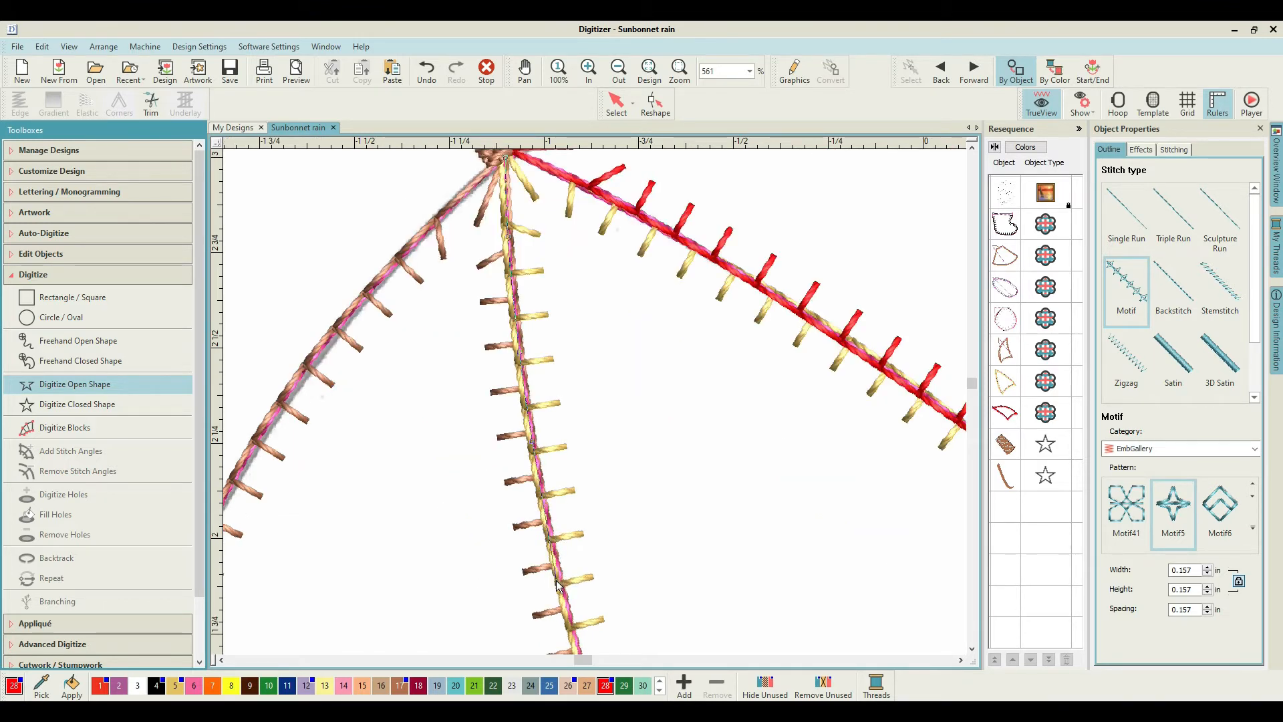
{"action": "left_click", "coordinate": [560, 582]}
{"action": "left_click", "coordinate": [587, 539]}
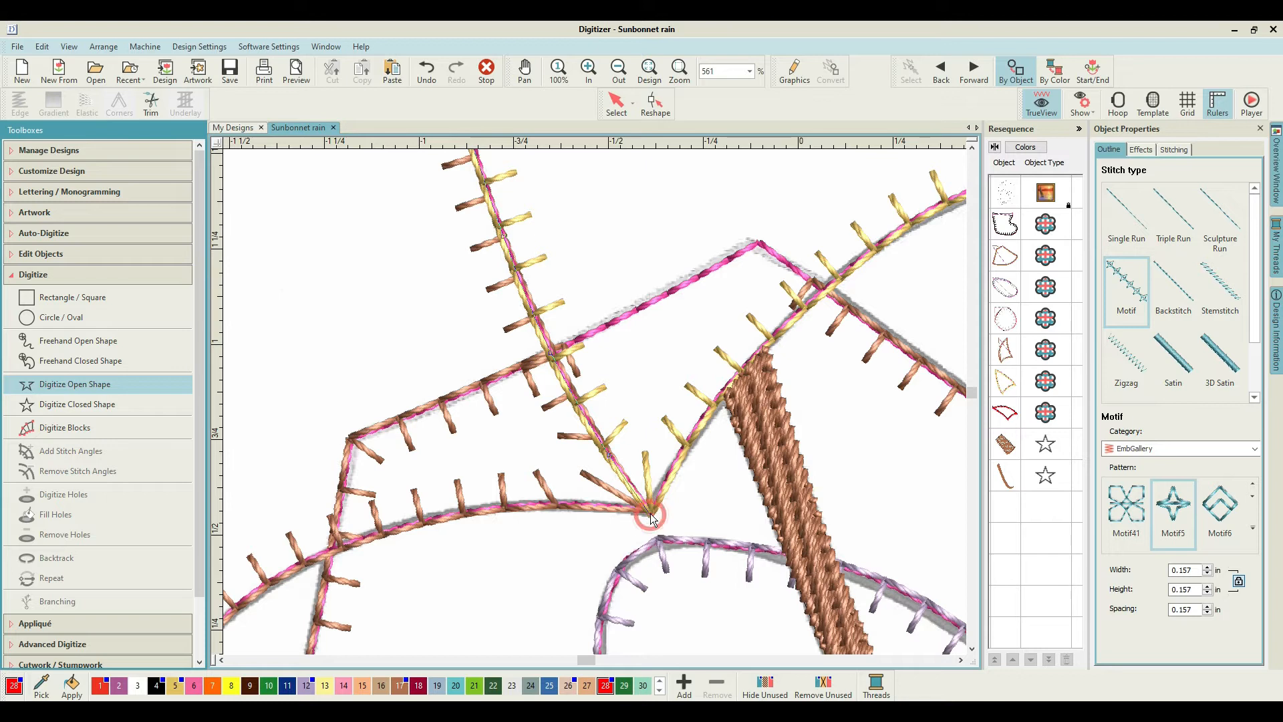
{"action": "key", "text": "Return"}
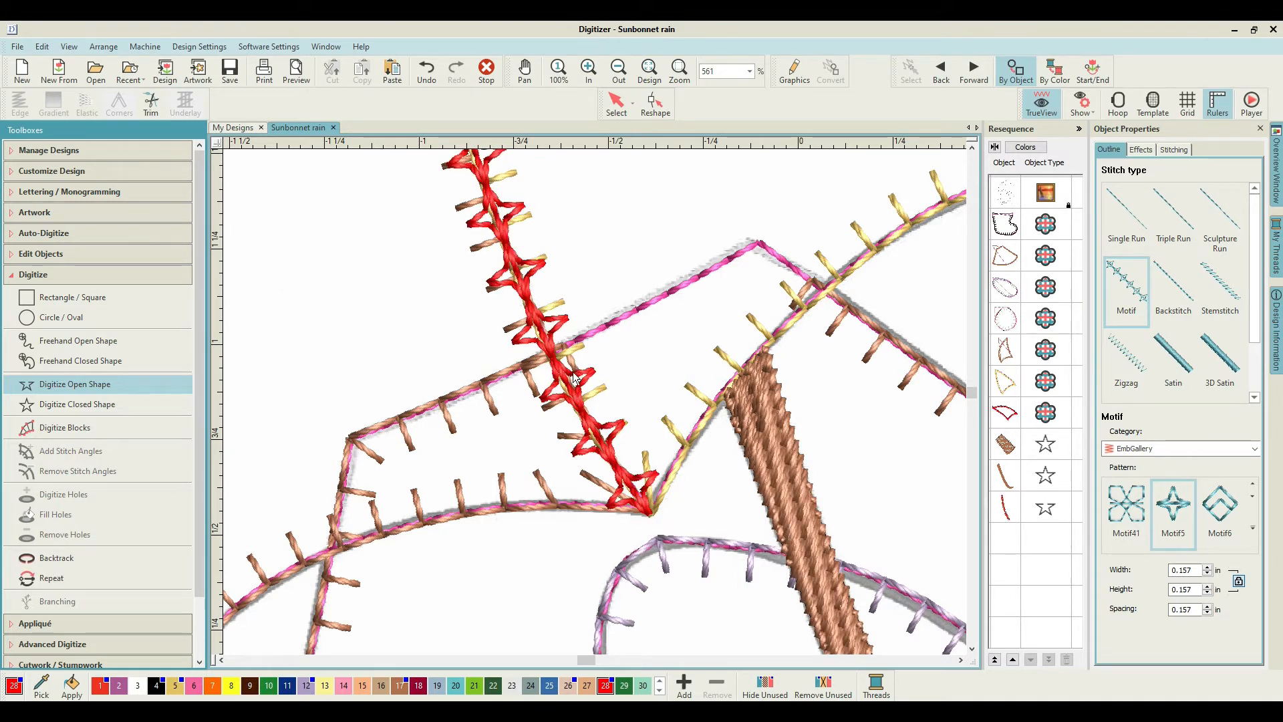
Recolor the motif seam with black thread 4 and set its motif width and height to 0.185 in.
{"action": "left_click", "coordinate": [1017, 495]}
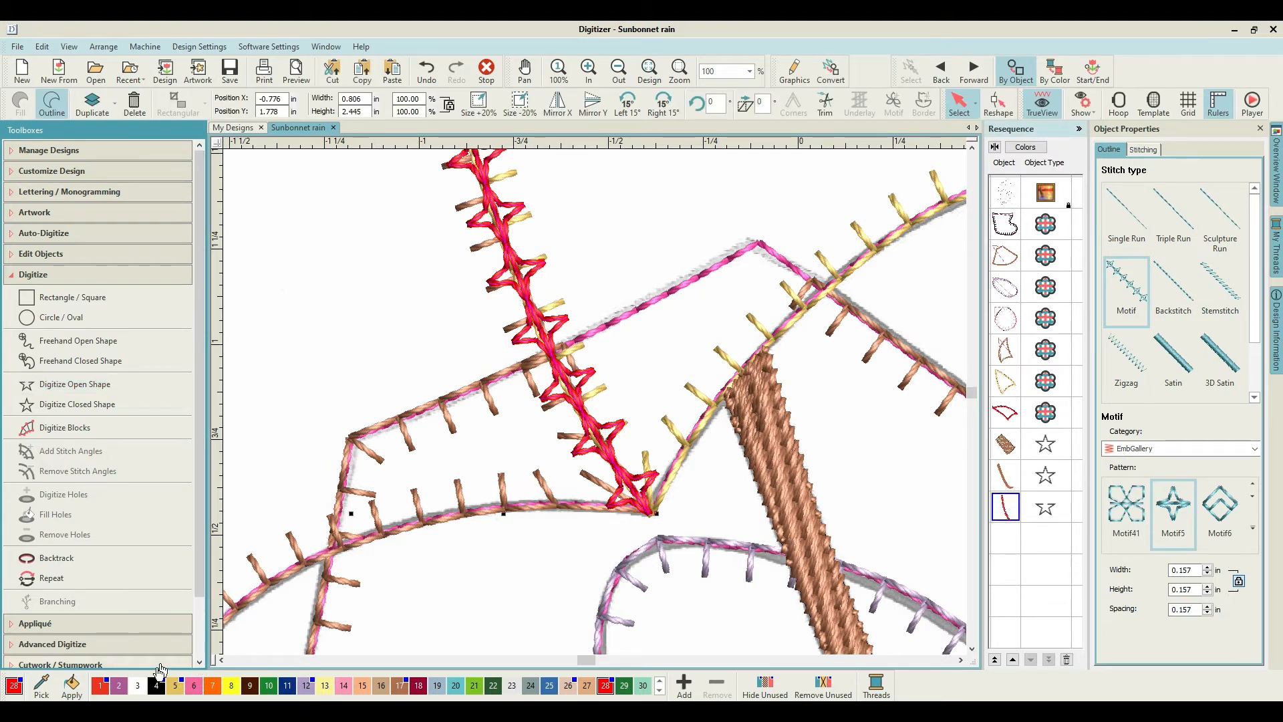
{"action": "left_click", "coordinate": [156, 686]}
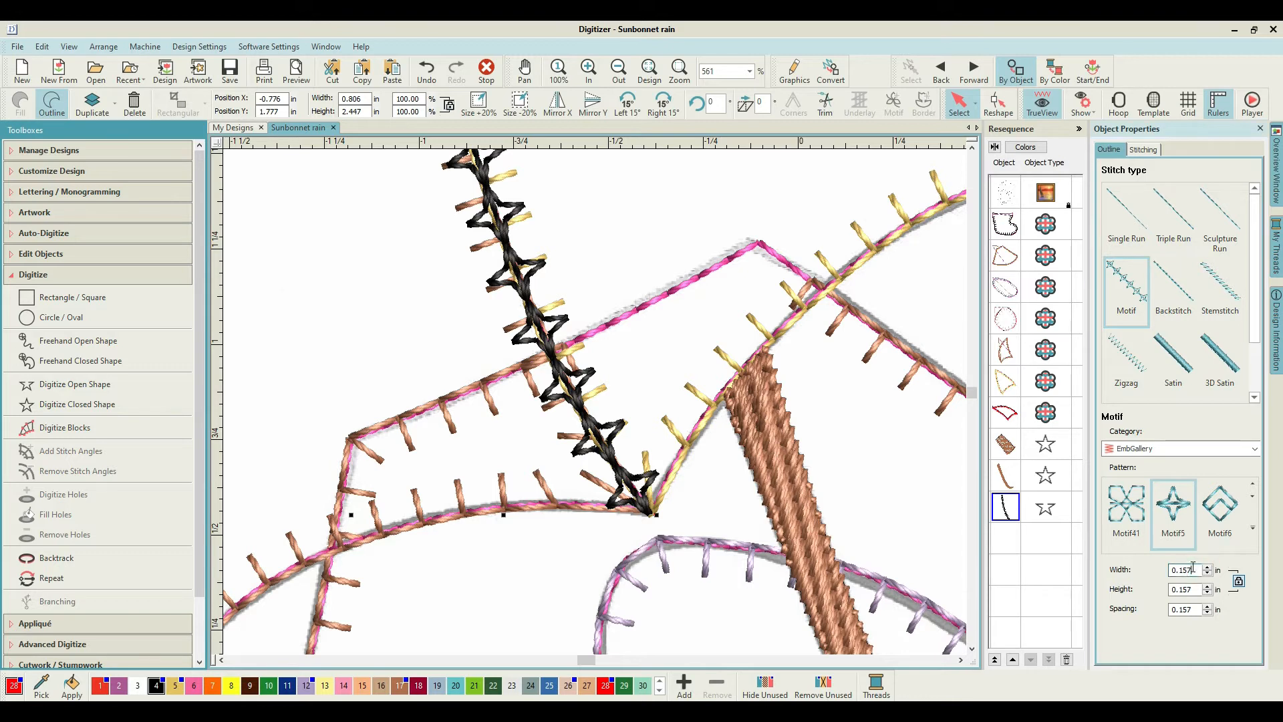
{"action": "left_click_drag", "start_coordinate": [1200, 567], "coordinate": [1184, 570]}
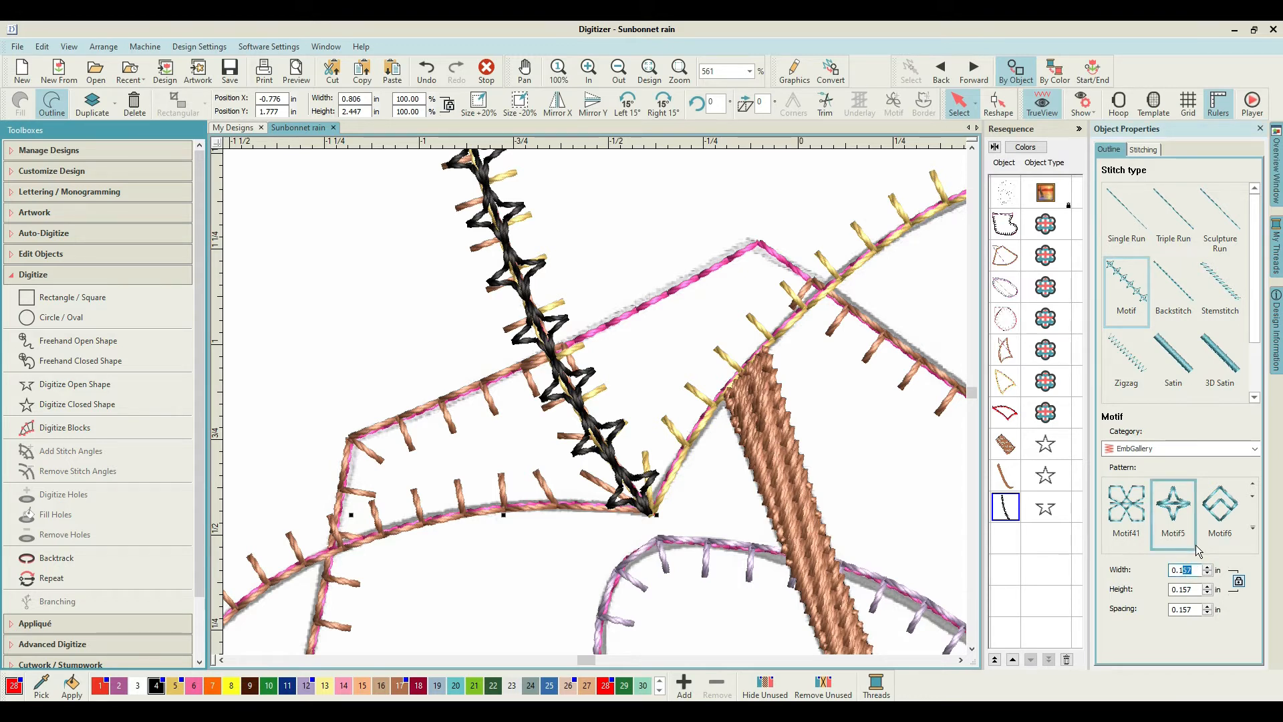
{"action": "type", "text": "8"}
{"action": "key", "text": "Return"}
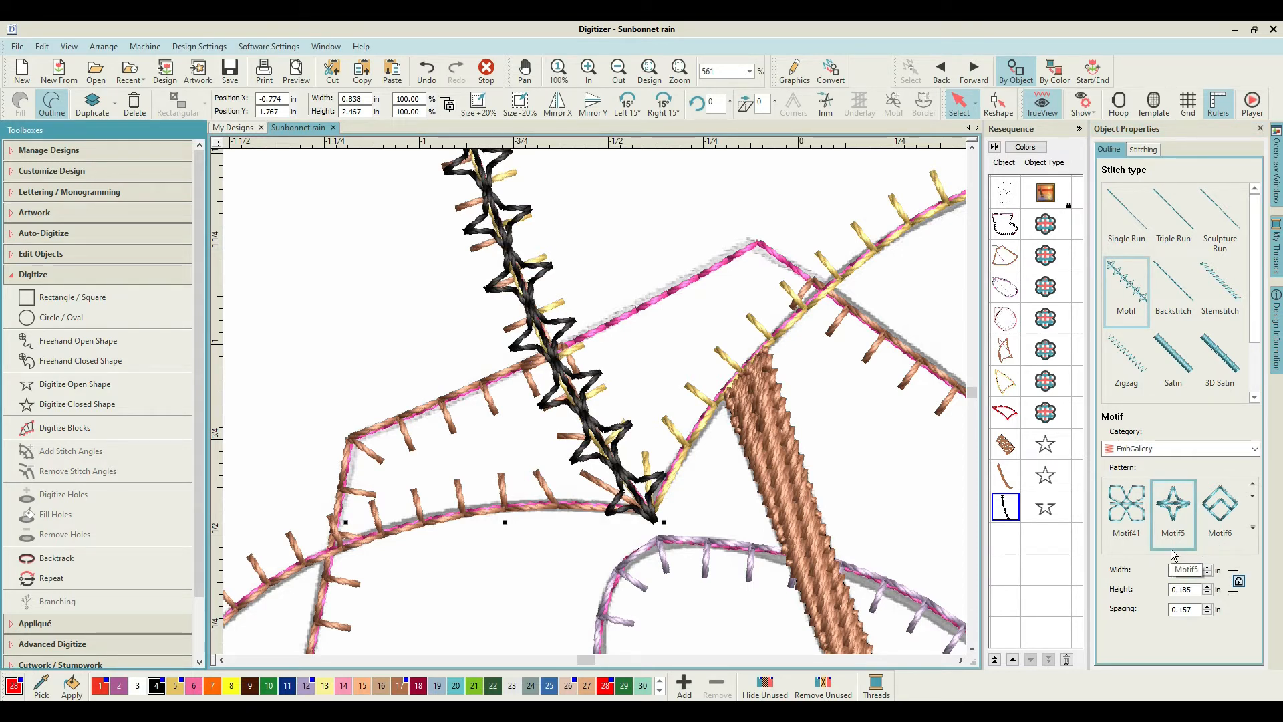
Recolor the left umbrella panel's blanket-stitch appliqué with green thread 10.
{"action": "scroll", "coordinate": [598, 407], "scroll_direction": "down", "scroll_amount": 5}
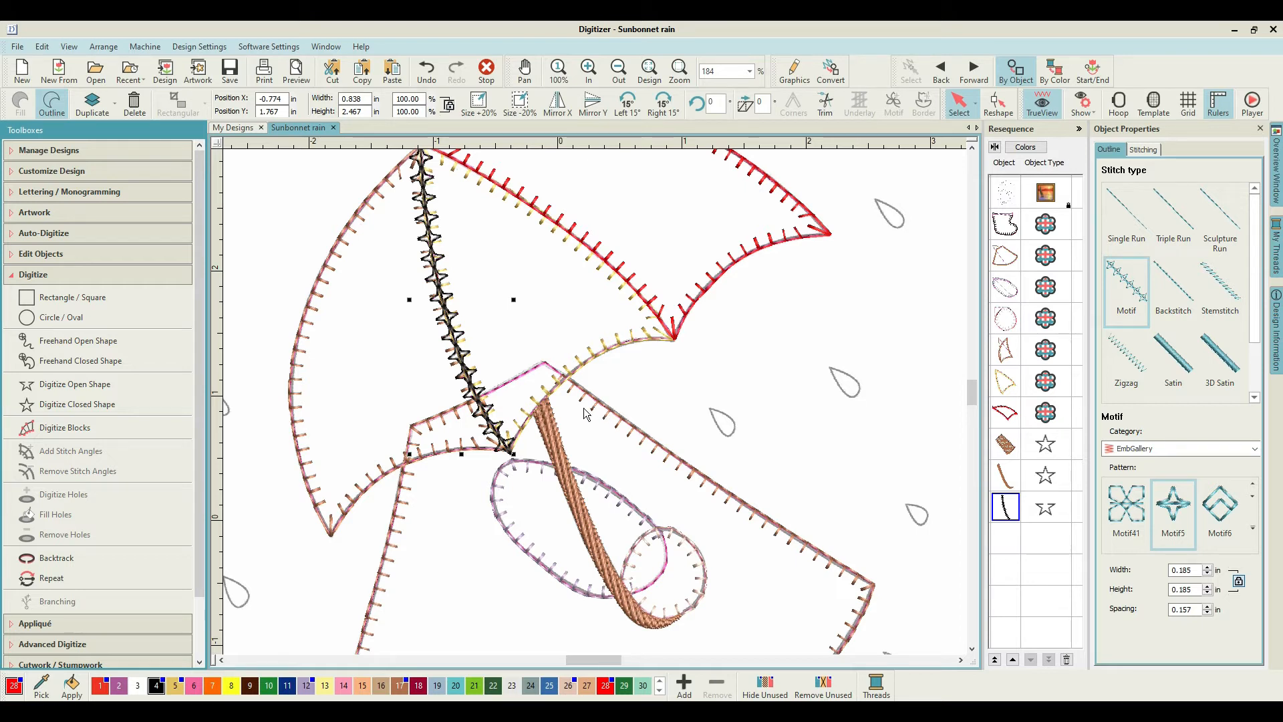
{"action": "scroll", "coordinate": [594, 408], "scroll_direction": "up", "scroll_amount": 3}
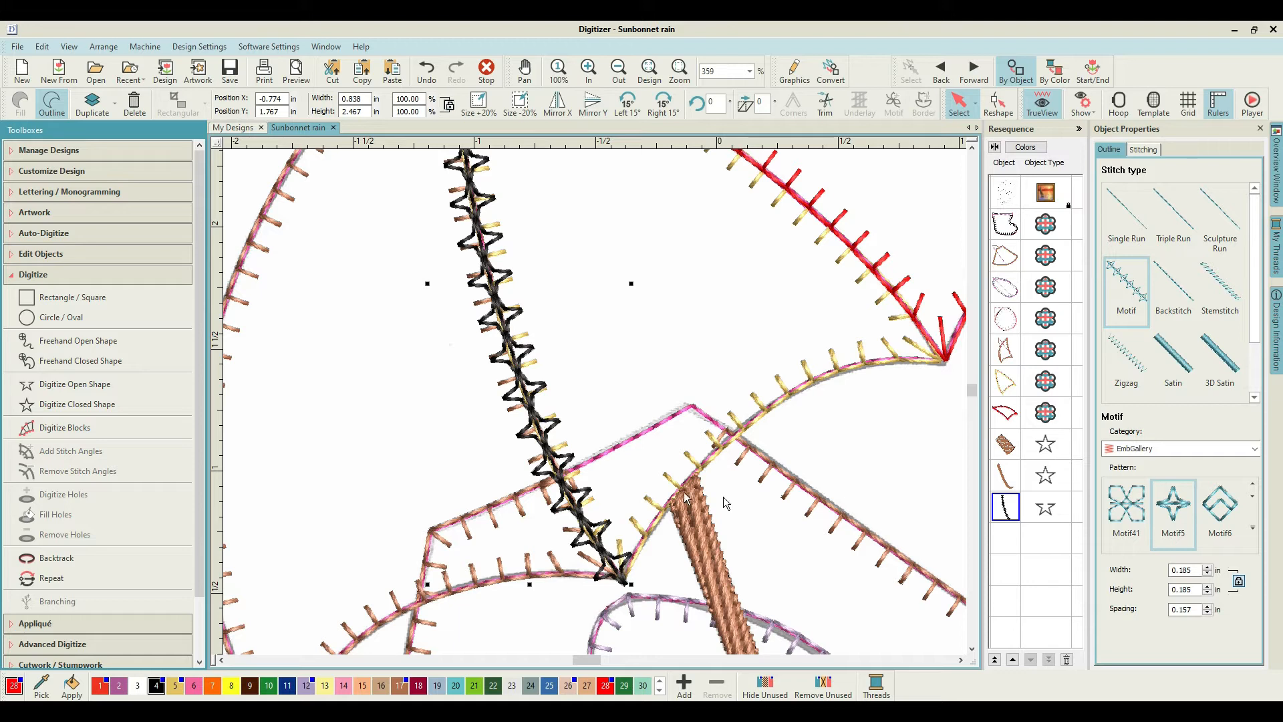
{"action": "left_click", "coordinate": [1006, 356]}
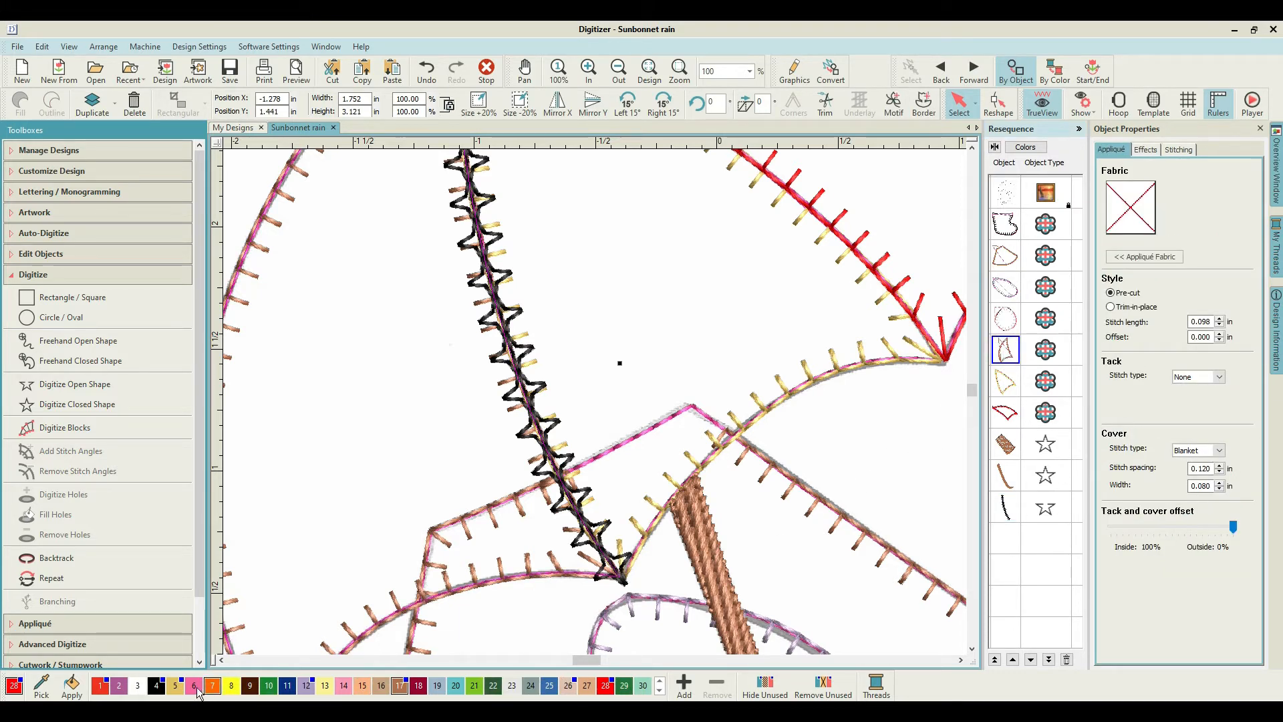
{"action": "left_click", "coordinate": [267, 688]}
Check how the black motif seam covers the blanket stitches between the left and middle umbrella panels, and save the design.
{"action": "left_click", "coordinate": [1006, 508]}
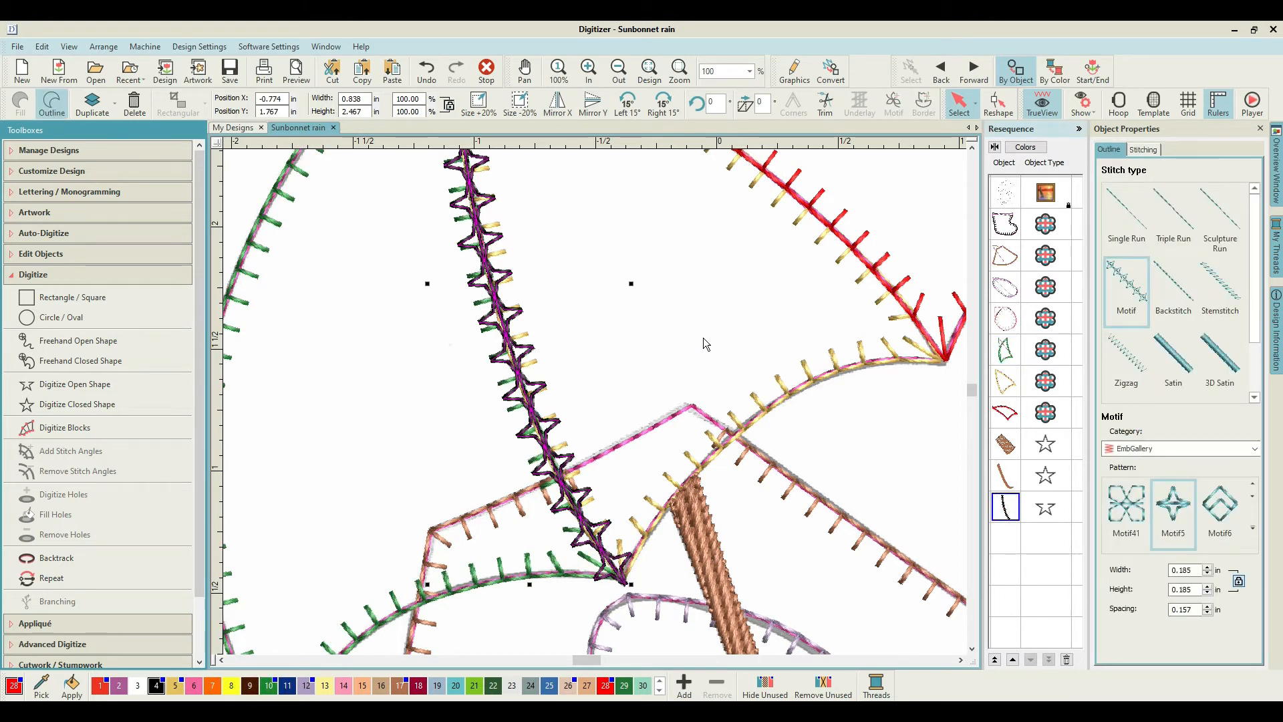
{"action": "scroll", "coordinate": [702, 338], "scroll_direction": "down", "scroll_amount": 2}
{"action": "scroll", "coordinate": [594, 404], "scroll_direction": "up", "scroll_amount": 3}
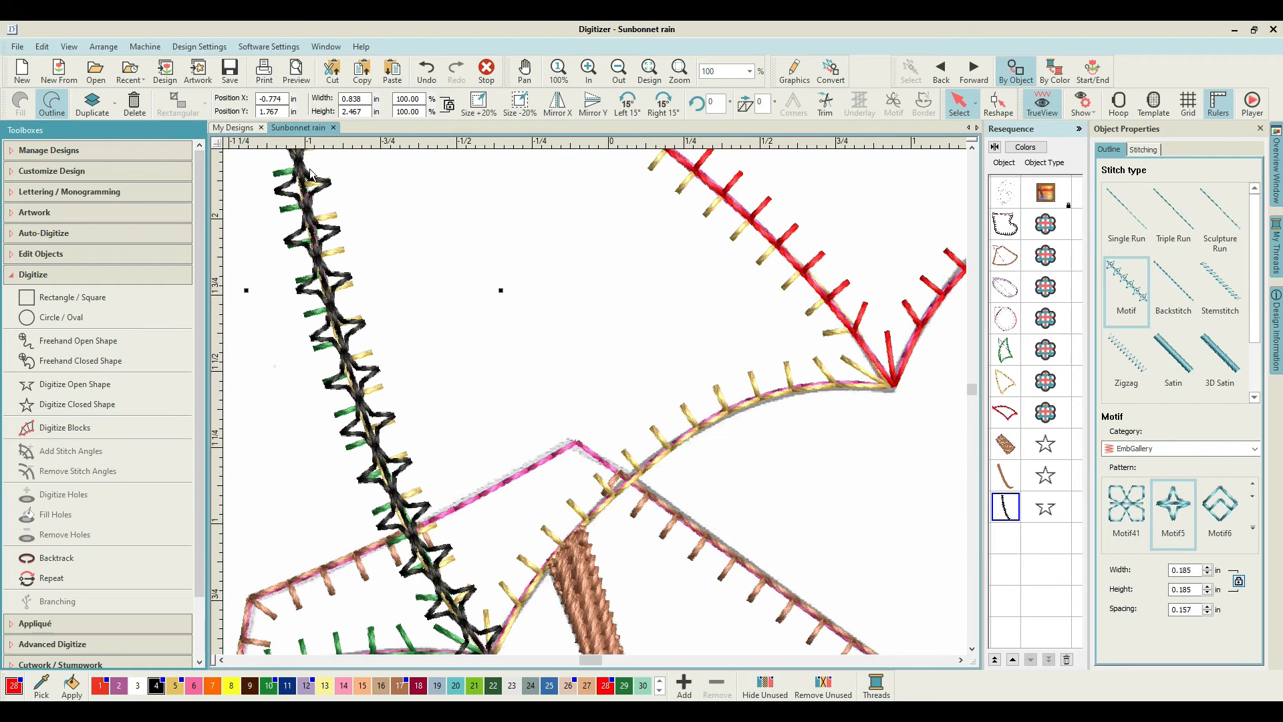
{"action": "scroll", "coordinate": [595, 402], "scroll_direction": "down", "scroll_amount": 2}
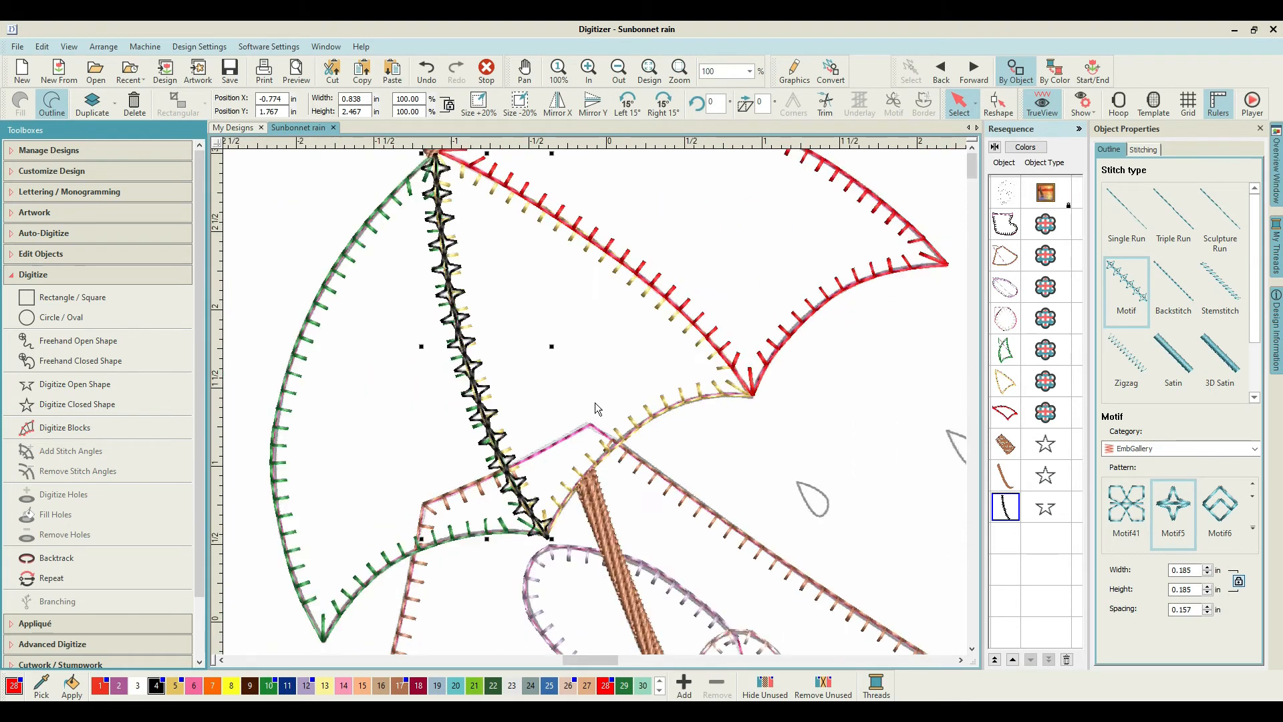
{"action": "scroll", "coordinate": [595, 402], "scroll_direction": "down", "scroll_amount": 1}
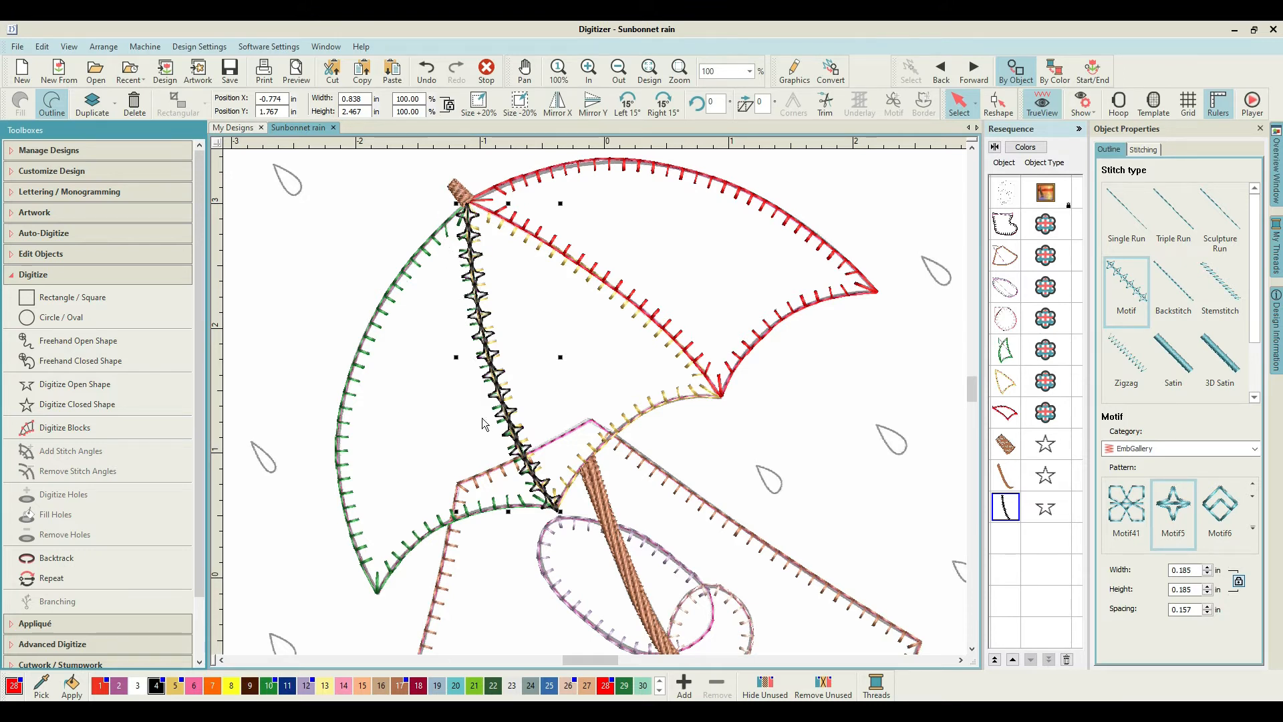
{"action": "scroll", "coordinate": [535, 362], "scroll_direction": "down", "scroll_amount": 2}
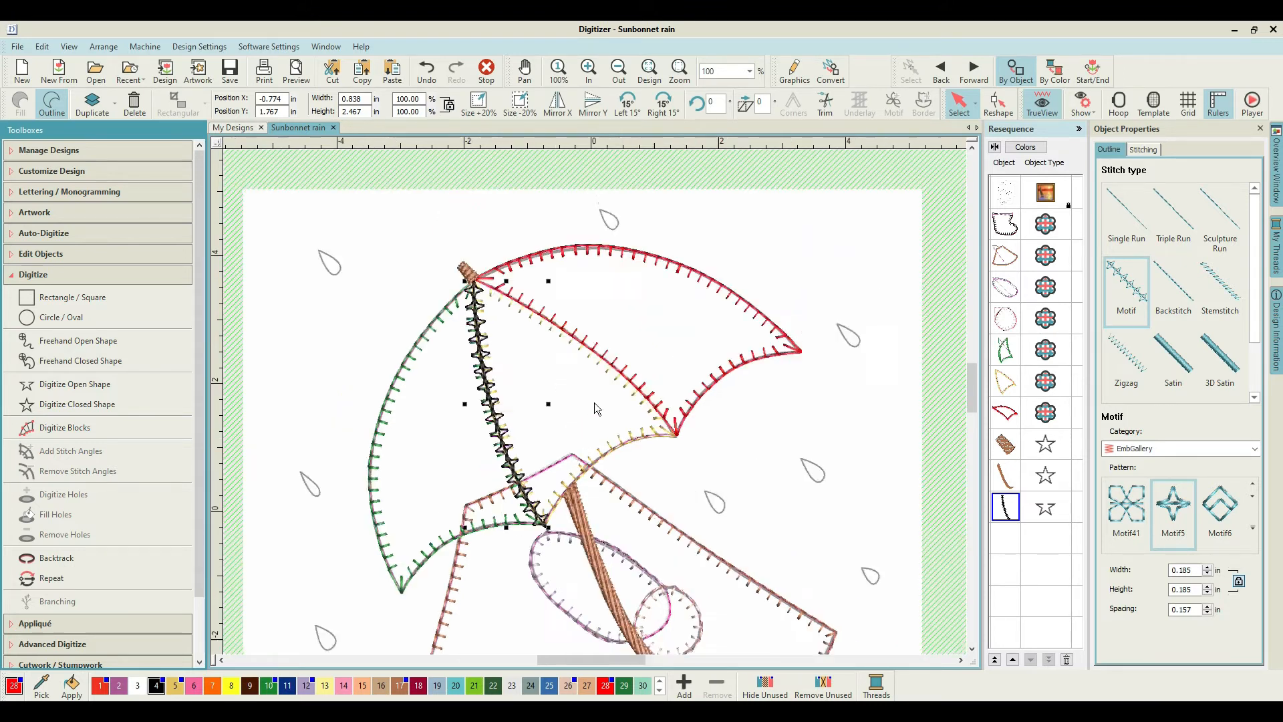
{"action": "scroll", "coordinate": [534, 434], "scroll_direction": "down", "scroll_amount": 2}
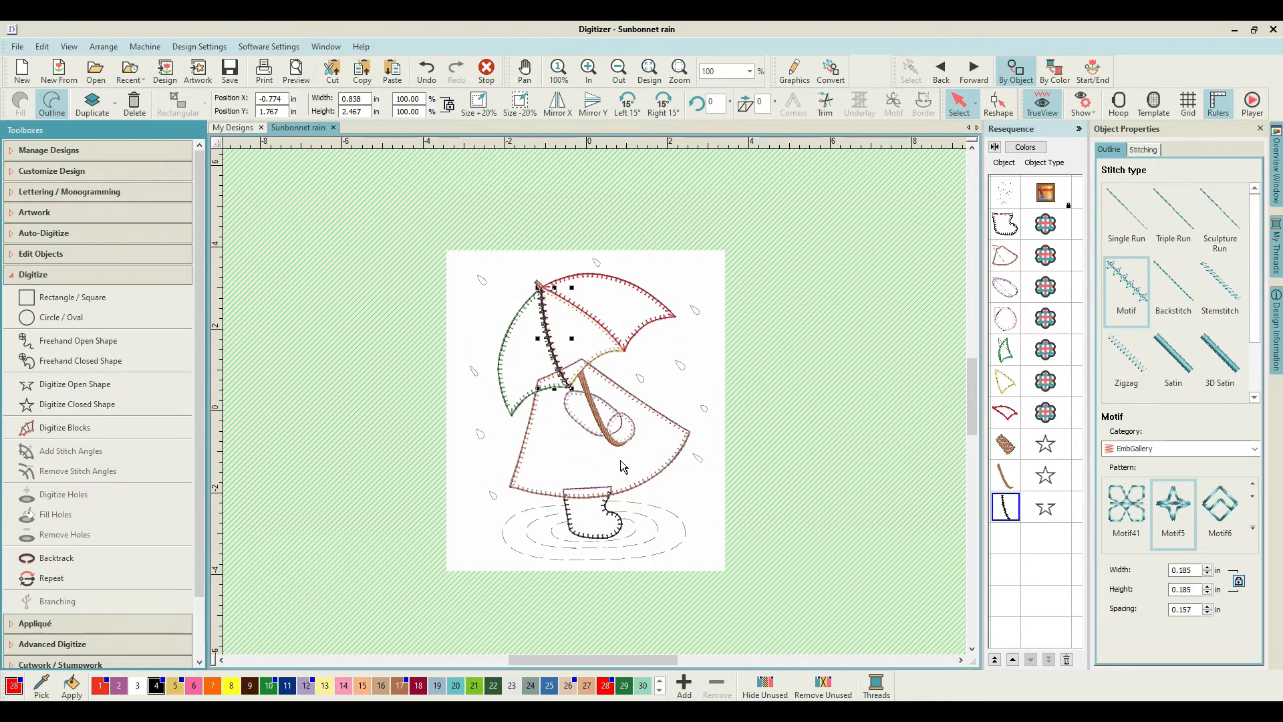
{"action": "scroll", "coordinate": [608, 441], "scroll_direction": "up", "scroll_amount": 2}
{"action": "left_click_drag", "start_coordinate": [969, 400], "coordinate": [968, 369]}
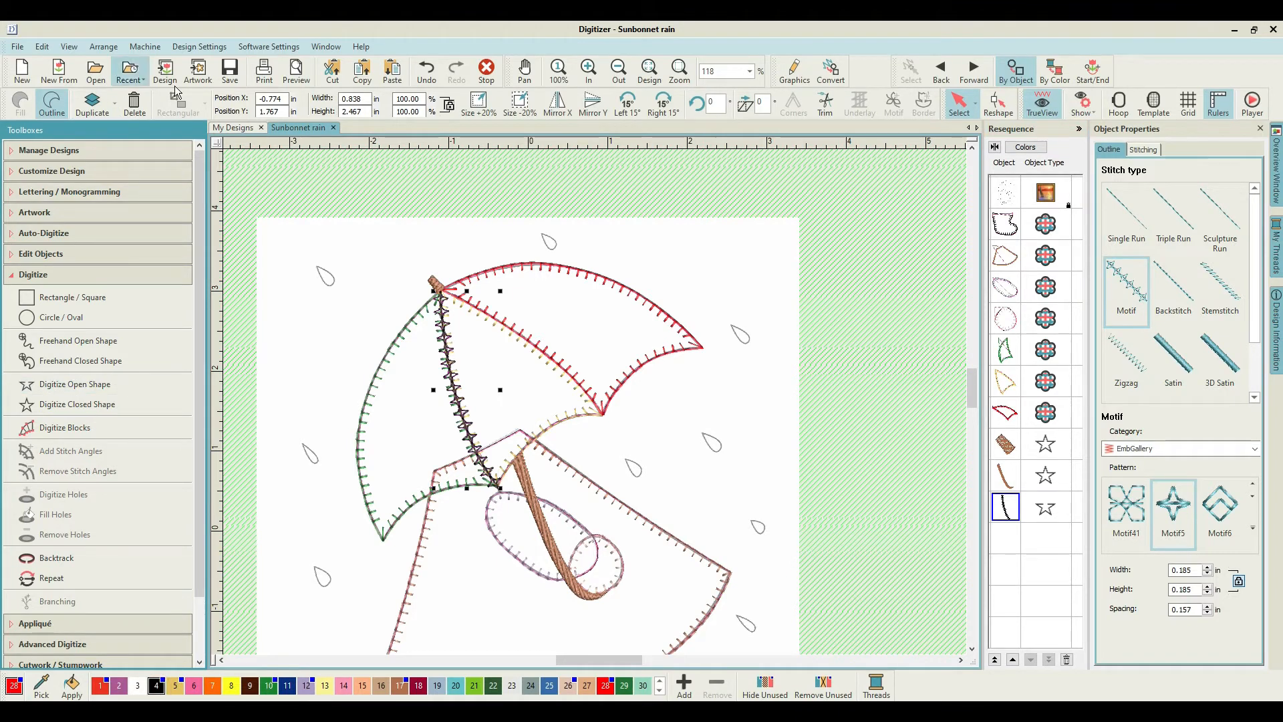
{"action": "left_click", "coordinate": [229, 67]}
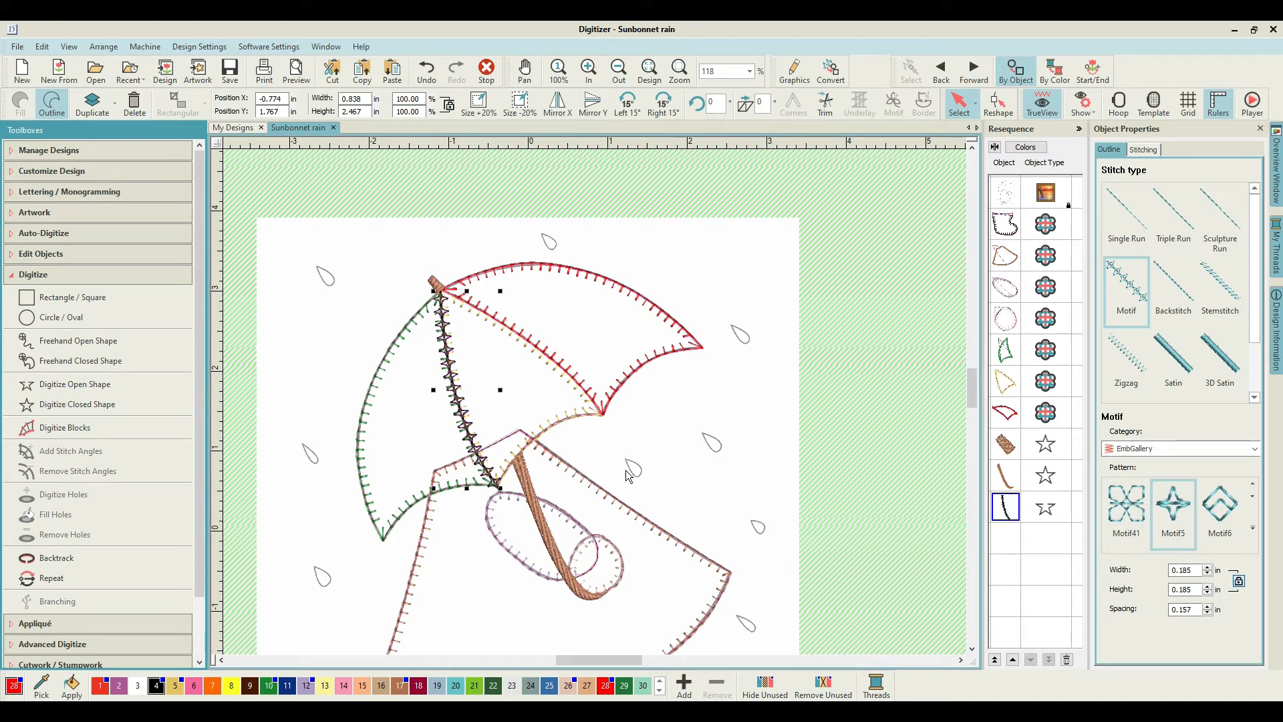
Digitize a Motif5 open shape along the seam between the middle and right umbrella panels and recolor it with black thread 4.
{"action": "left_click", "coordinate": [62, 409]}
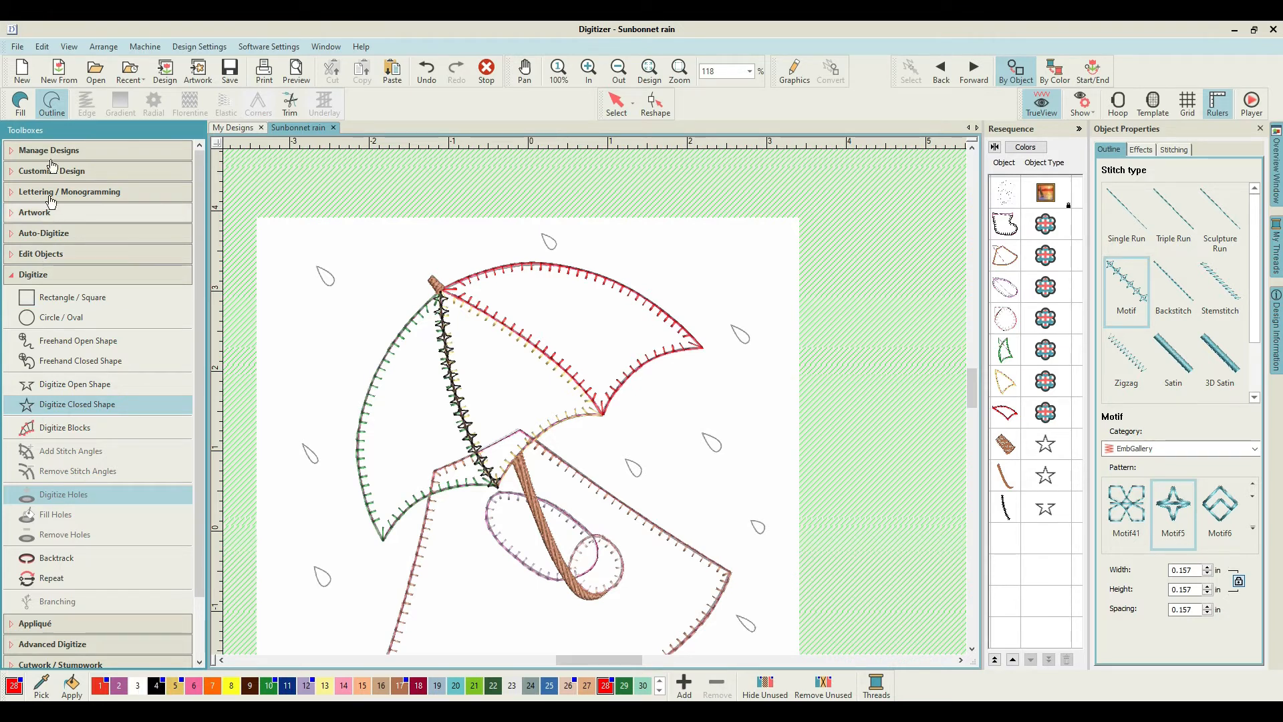
{"action": "left_click", "coordinate": [71, 385]}
{"action": "left_click", "coordinate": [1121, 262]}
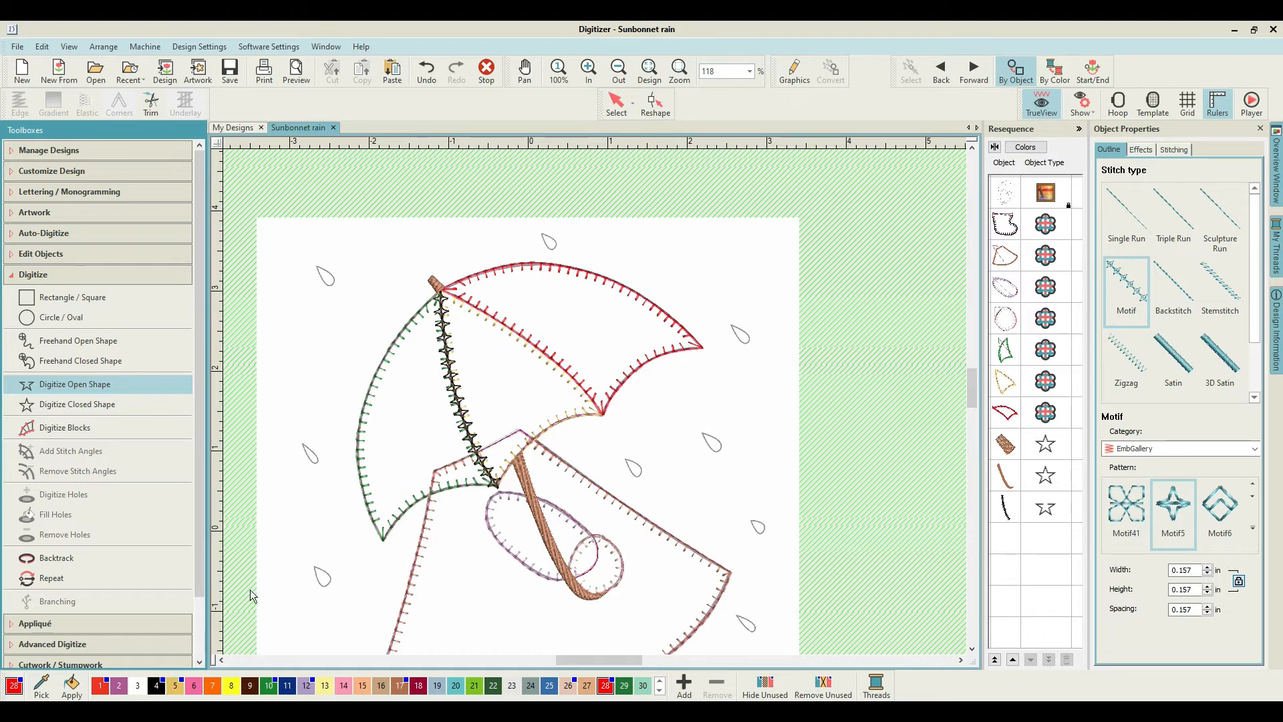
{"action": "scroll", "coordinate": [486, 323], "scroll_direction": "up", "scroll_amount": 3}
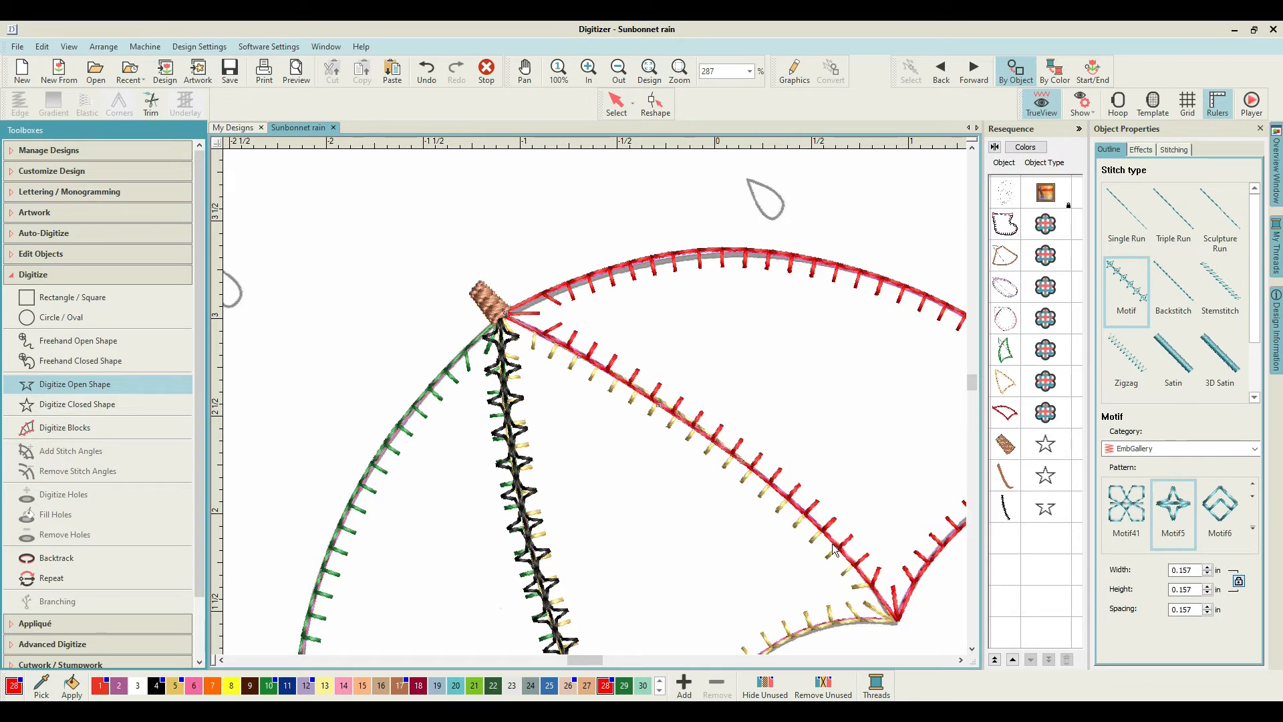
{"action": "left_click", "coordinate": [896, 622]}
{"action": "key", "text": "Return"}
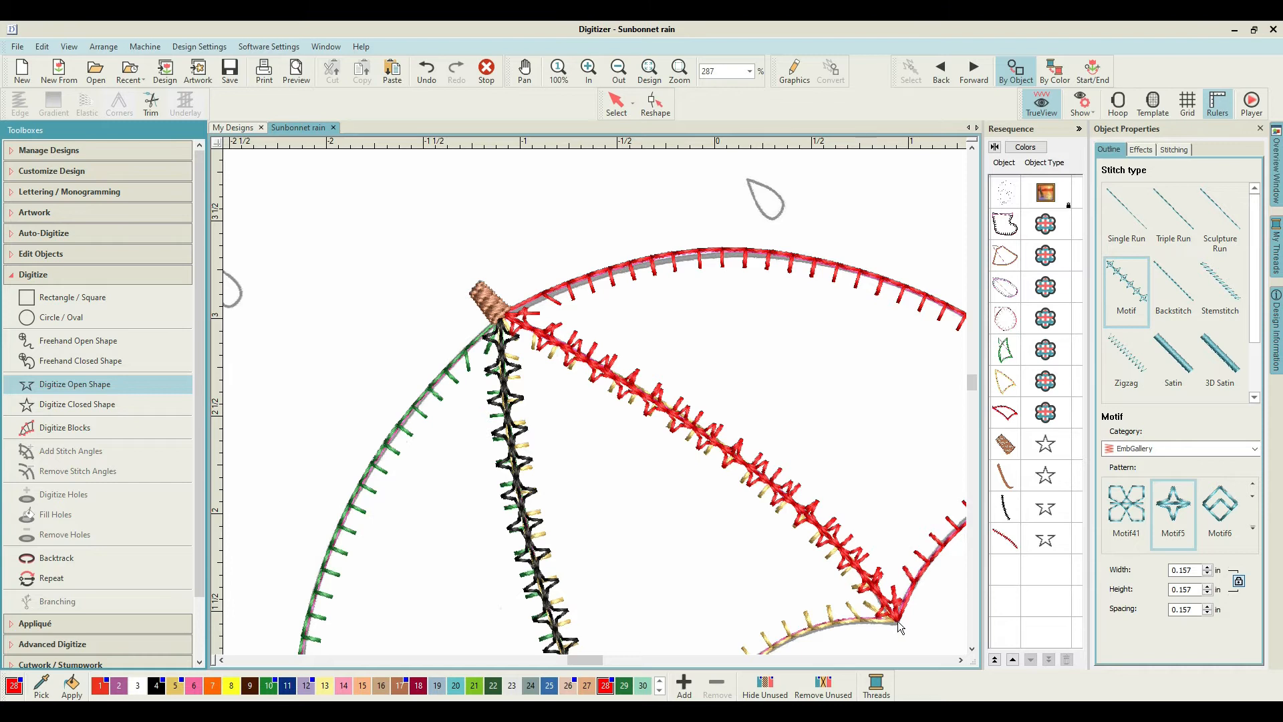
{"action": "left_click", "coordinate": [1017, 544]}
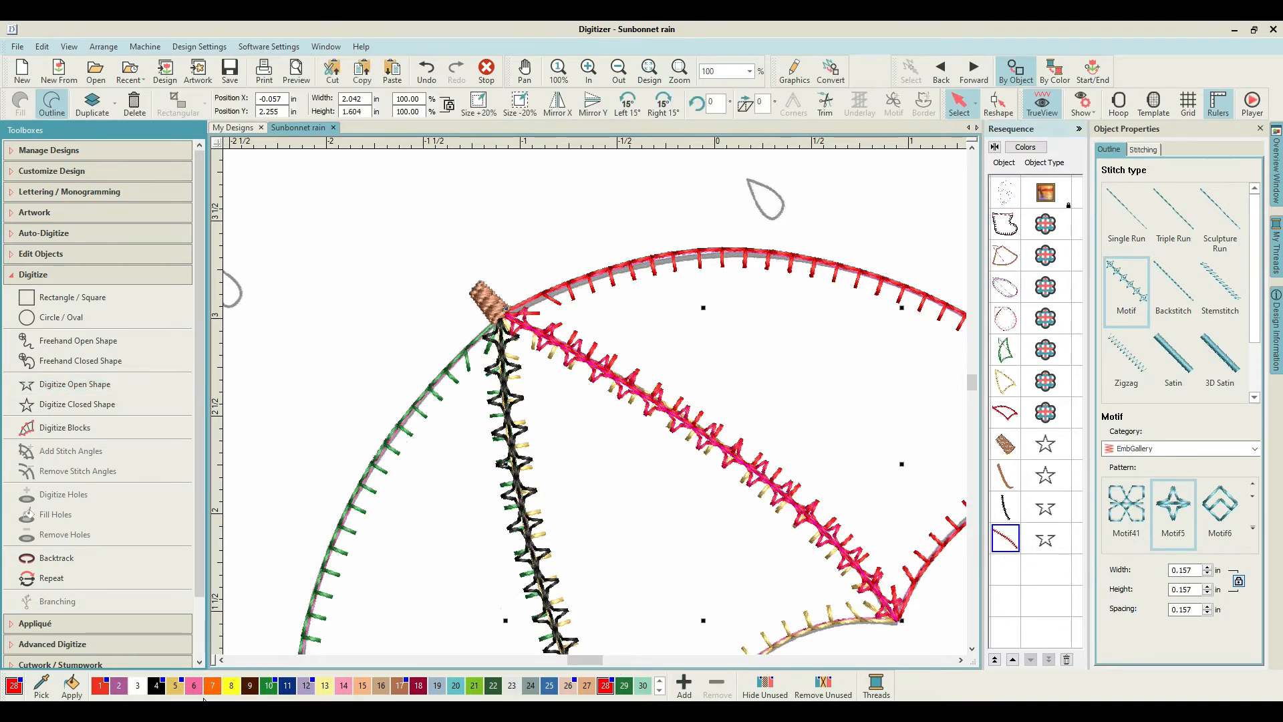
{"action": "left_click", "coordinate": [156, 685]}
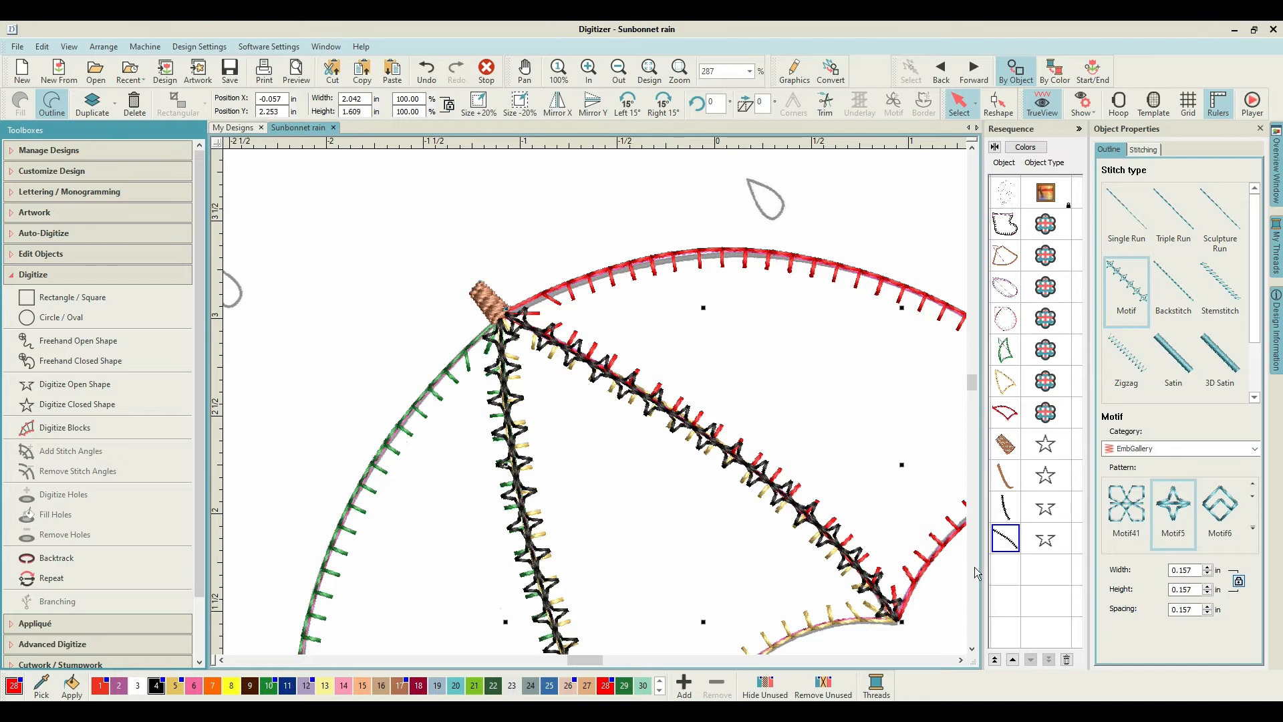
Copy the left umbrella seam's object properties, including the 0.185 in motif width and height, onto the right seam.
{"action": "left_click", "coordinate": [1004, 509]}
{"action": "right_click", "coordinate": [1005, 513]}
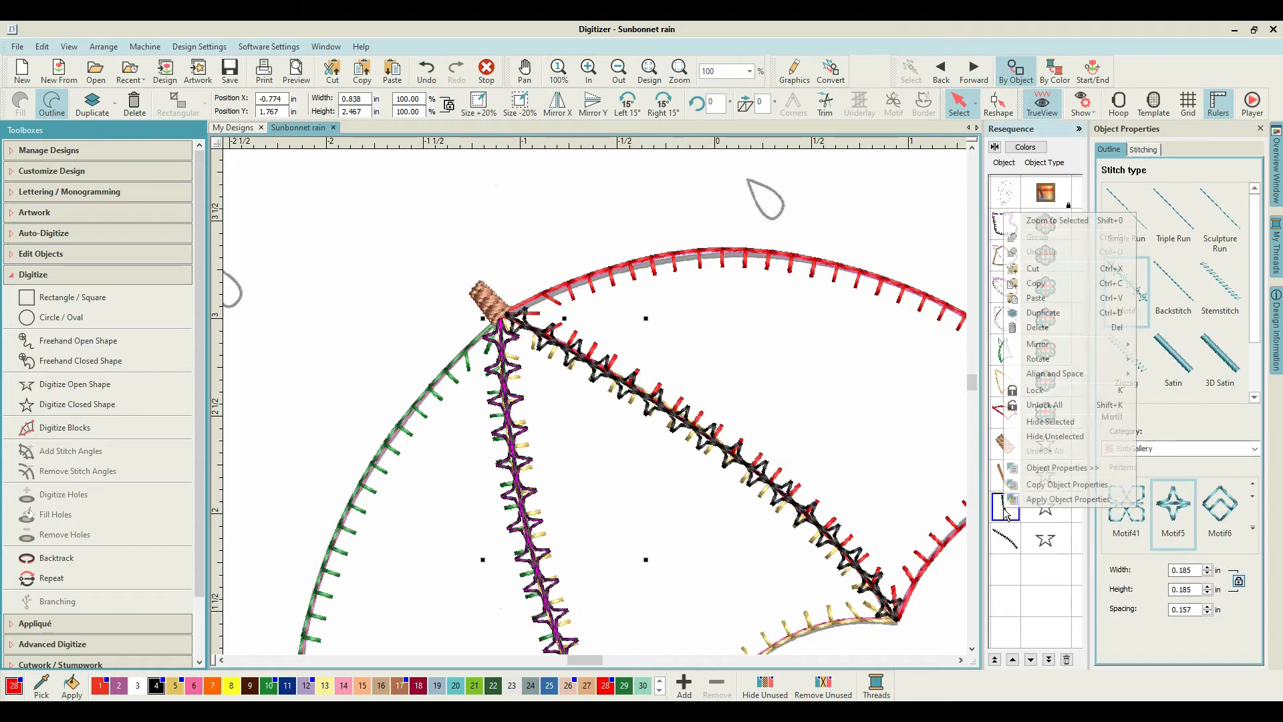
{"action": "left_click", "coordinate": [1062, 484]}
{"action": "left_click", "coordinate": [1015, 540]}
{"action": "right_click", "coordinate": [1047, 539]}
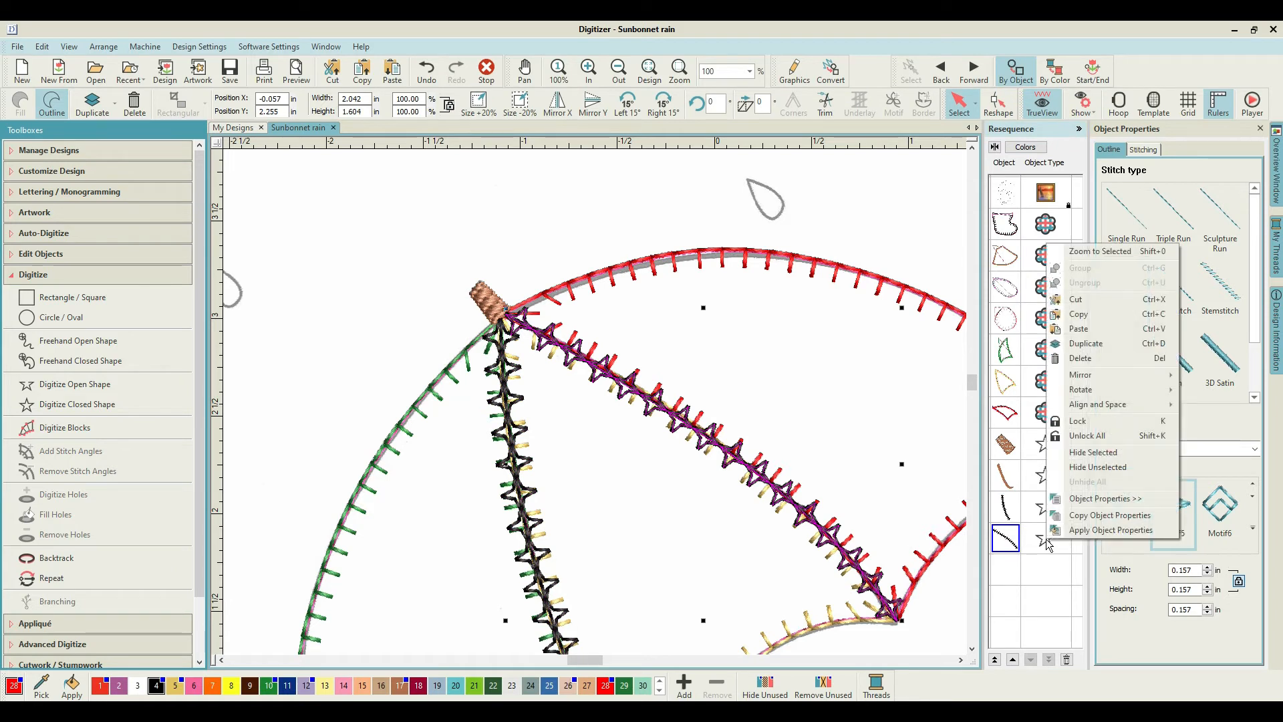
{"action": "left_click", "coordinate": [1084, 529]}
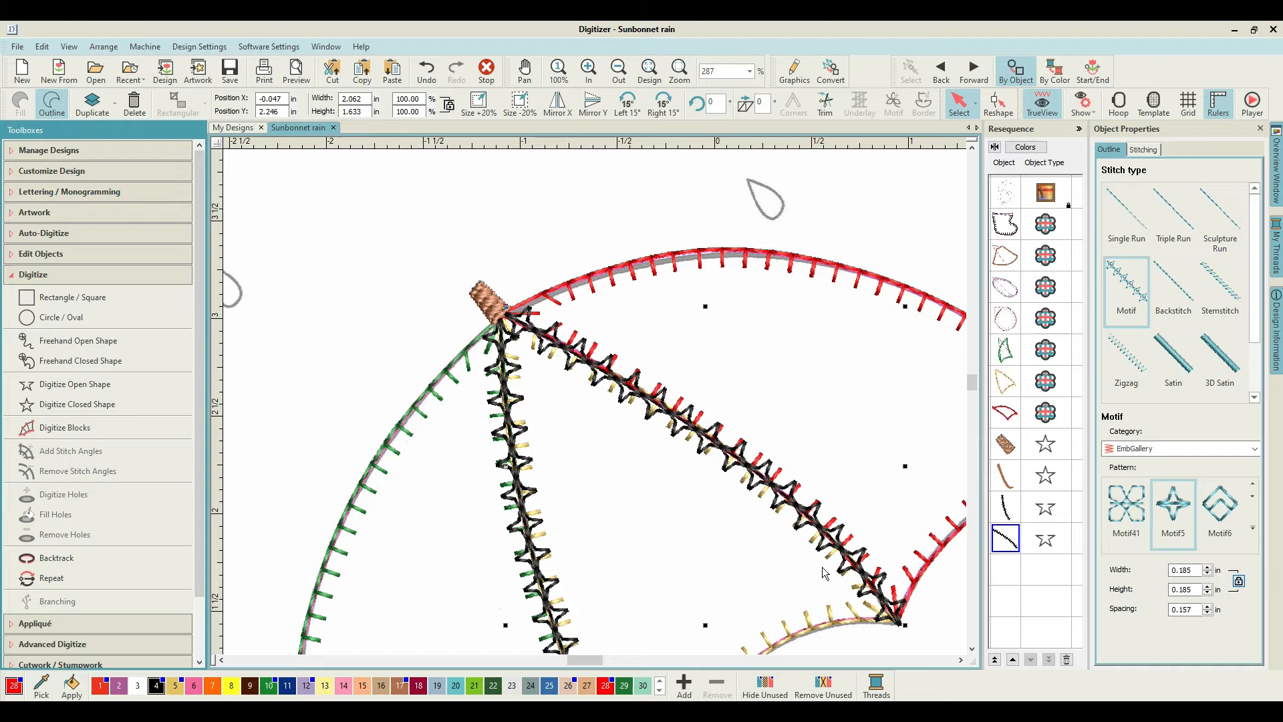
{"action": "left_click", "coordinate": [560, 506]}
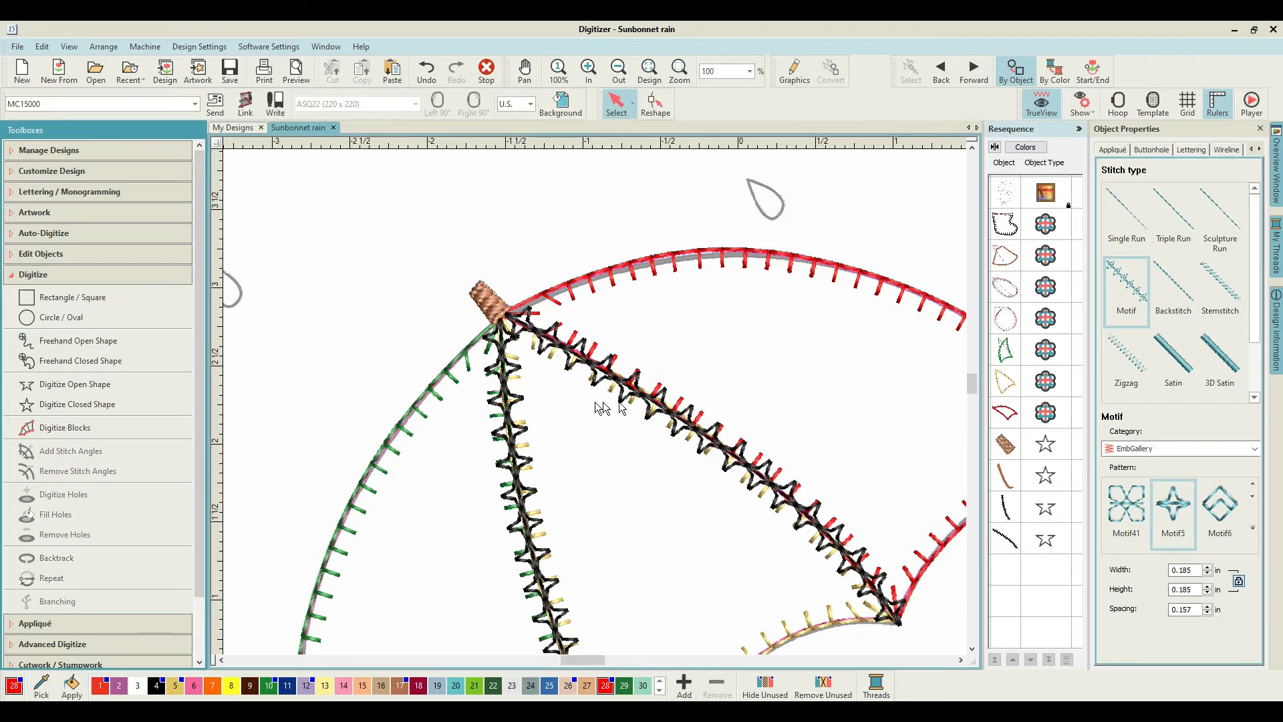
Examine how both black motif seams look on the umbrella and within the whole design.
{"action": "key", "text": "1"}
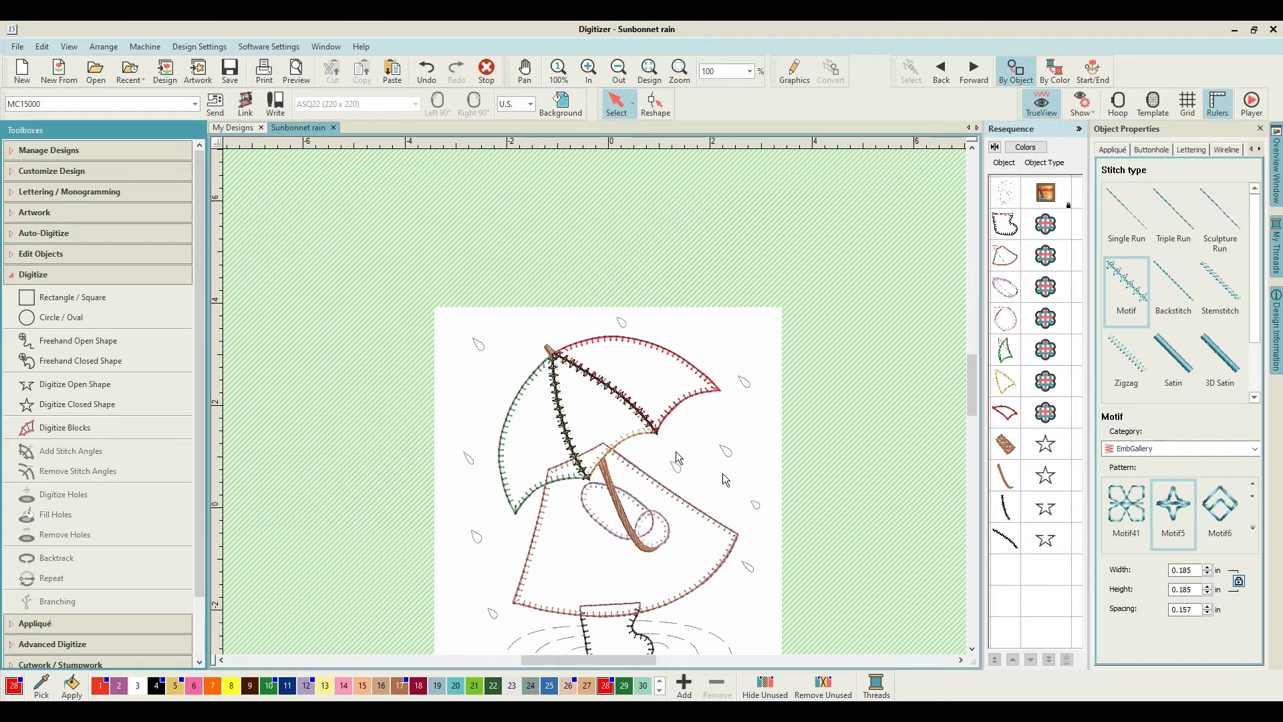
{"action": "scroll", "coordinate": [594, 402], "scroll_direction": "down", "scroll_amount": 1}
{"action": "scroll", "coordinate": [595, 403], "scroll_direction": "up", "scroll_amount": 2}
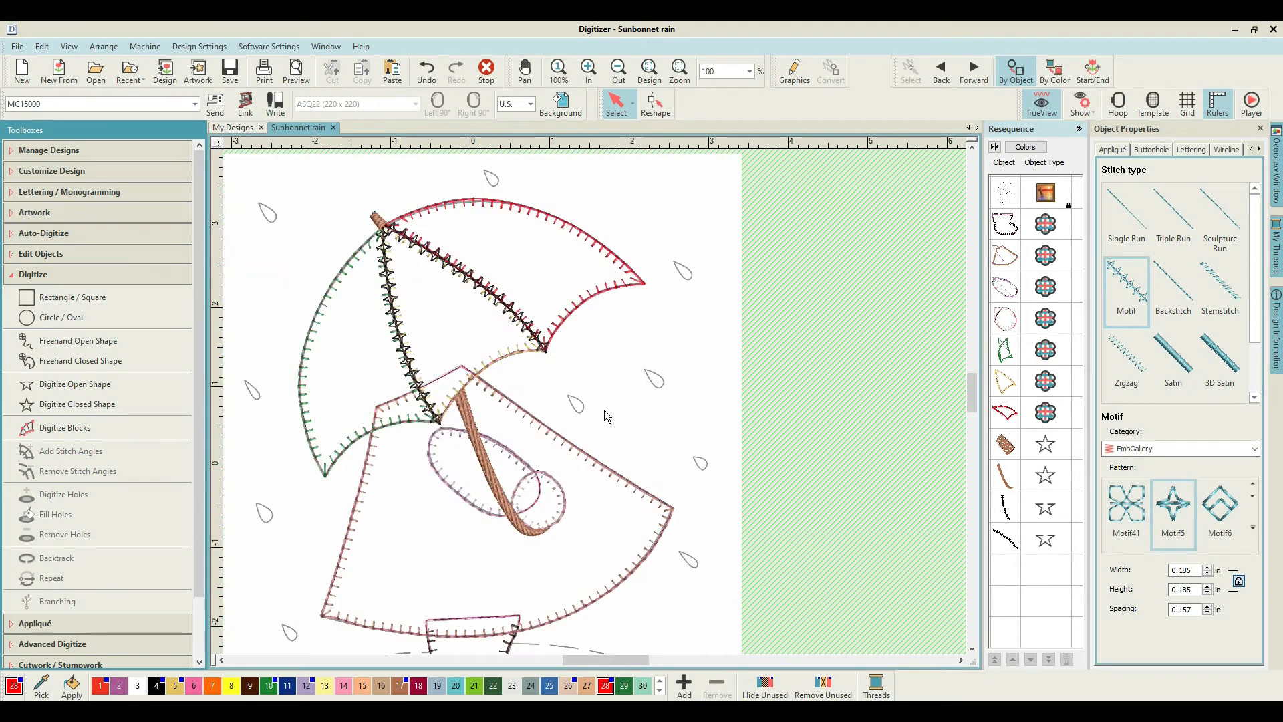
{"action": "scroll", "coordinate": [595, 402], "scroll_direction": "up", "scroll_amount": 2}
{"action": "scroll", "coordinate": [595, 407], "scroll_direction": "down", "scroll_amount": 1}
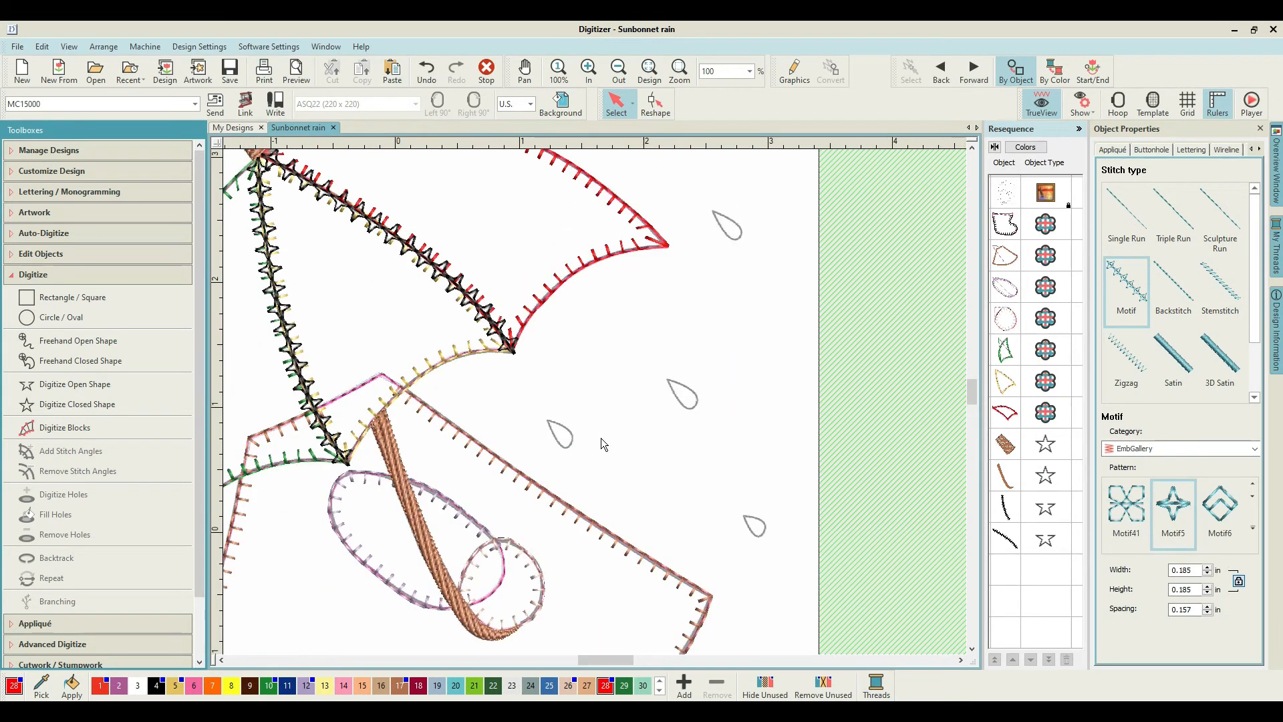
{"action": "scroll", "coordinate": [597, 406], "scroll_direction": "down", "scroll_amount": 1}
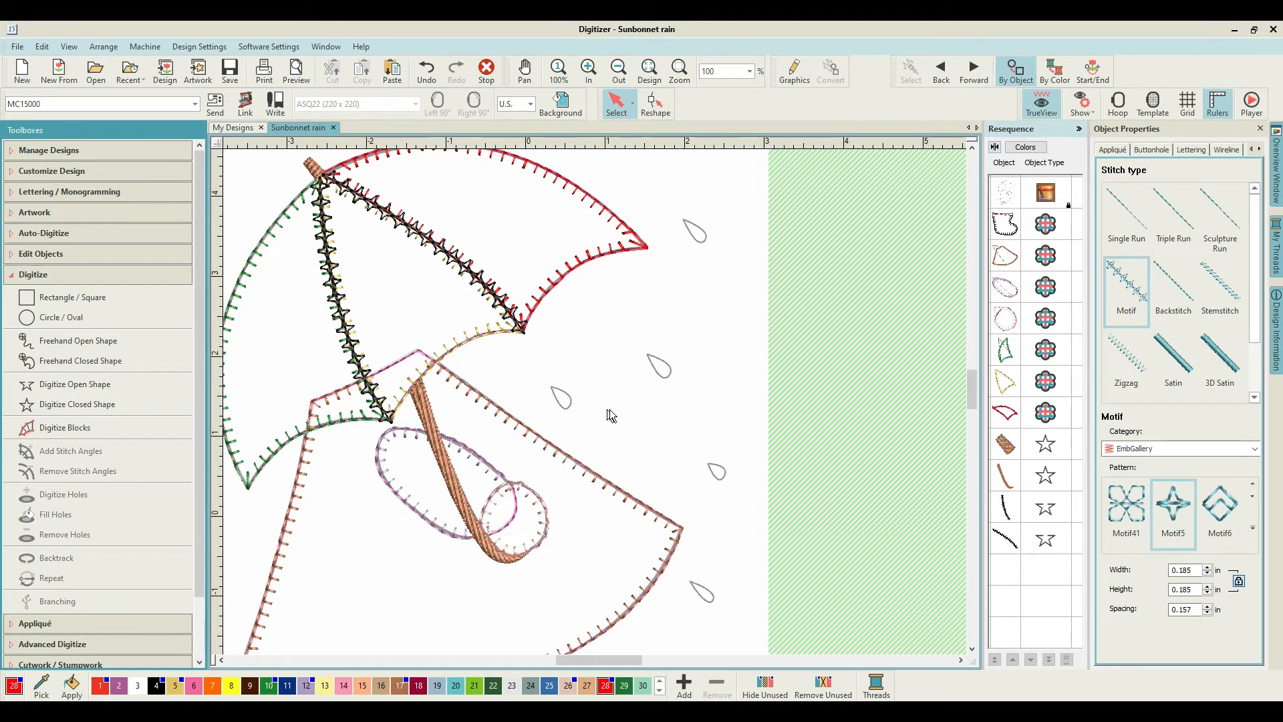
{"action": "scroll", "coordinate": [609, 408], "scroll_direction": "down", "scroll_amount": 1}
{"action": "scroll", "coordinate": [611, 410], "scroll_direction": "up", "scroll_amount": 1}
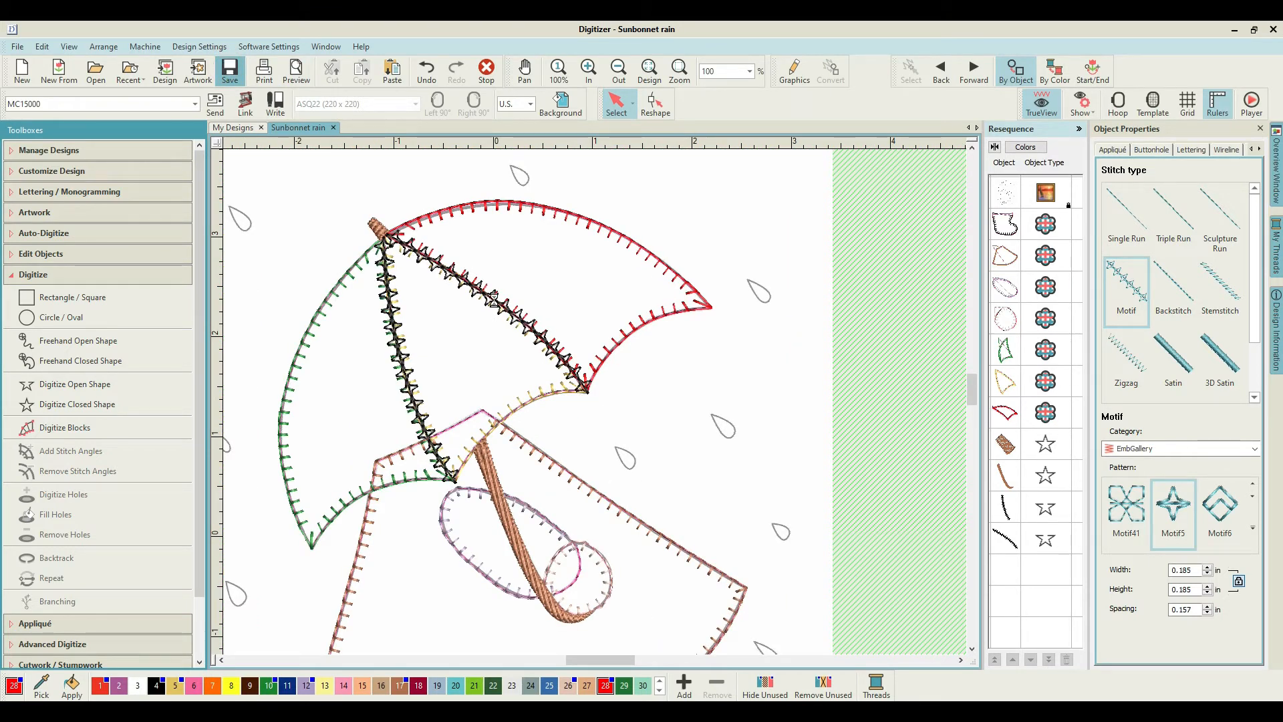
{"action": "scroll", "coordinate": [597, 407], "scroll_direction": "down", "scroll_amount": 1}
{"action": "scroll", "coordinate": [599, 410], "scroll_direction": "down", "scroll_amount": 1}
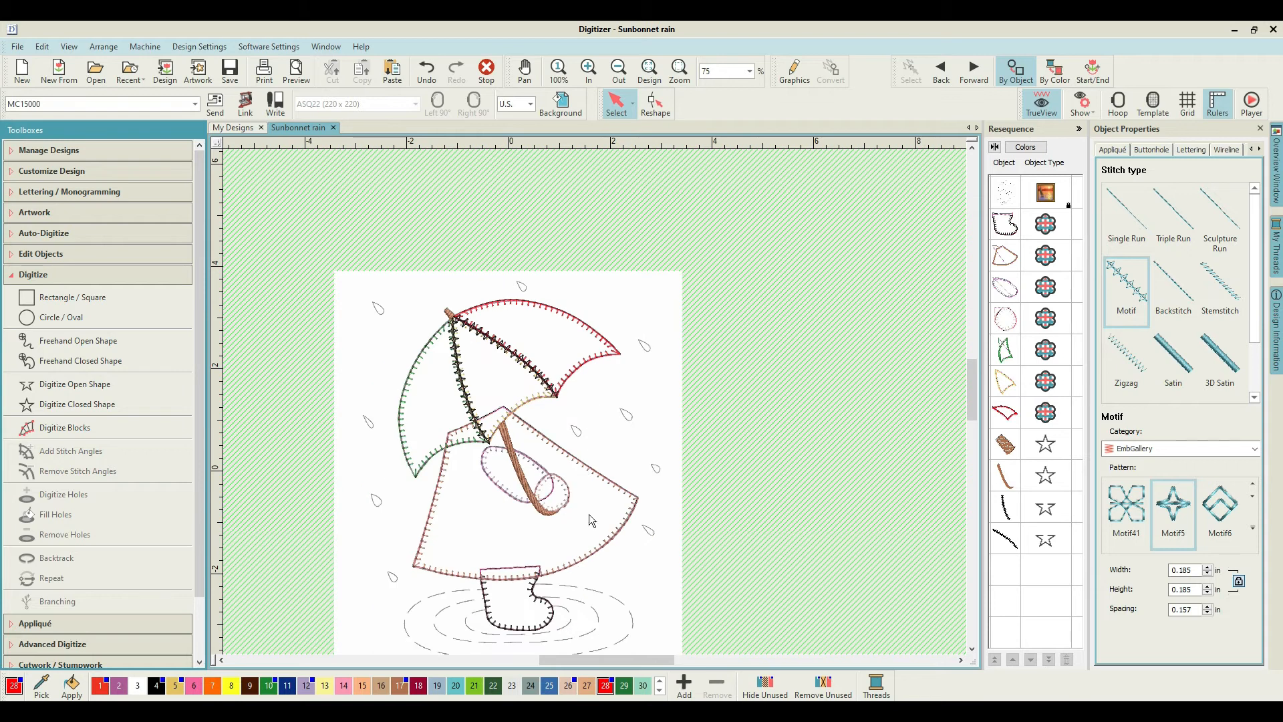
Save the design with the two motif seams in place.
{"action": "mouse_move", "coordinate": [972, 362]}
{"action": "left_mouse_down"}
{"action": "mouse_move", "coordinate": [976, 397]}
{"action": "mouse_move", "coordinate": [976, 373]}
{"action": "left_mouse_up"}
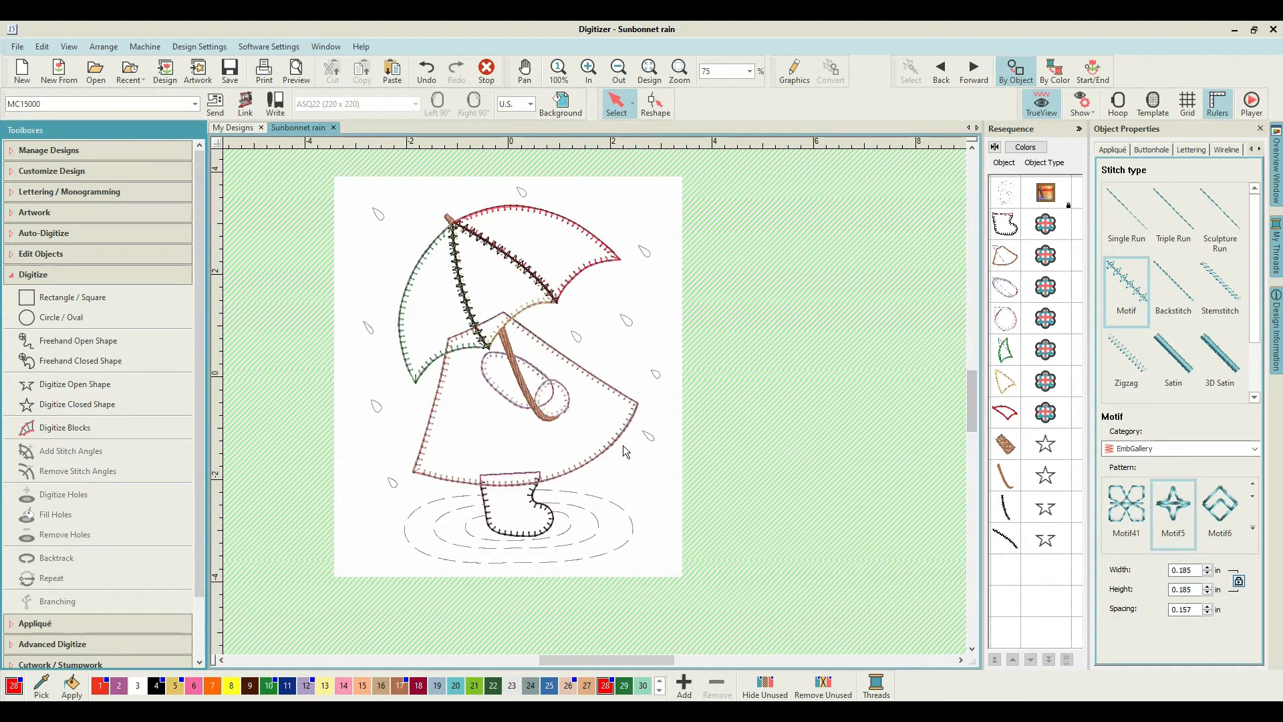
{"action": "left_click", "coordinate": [234, 71]}
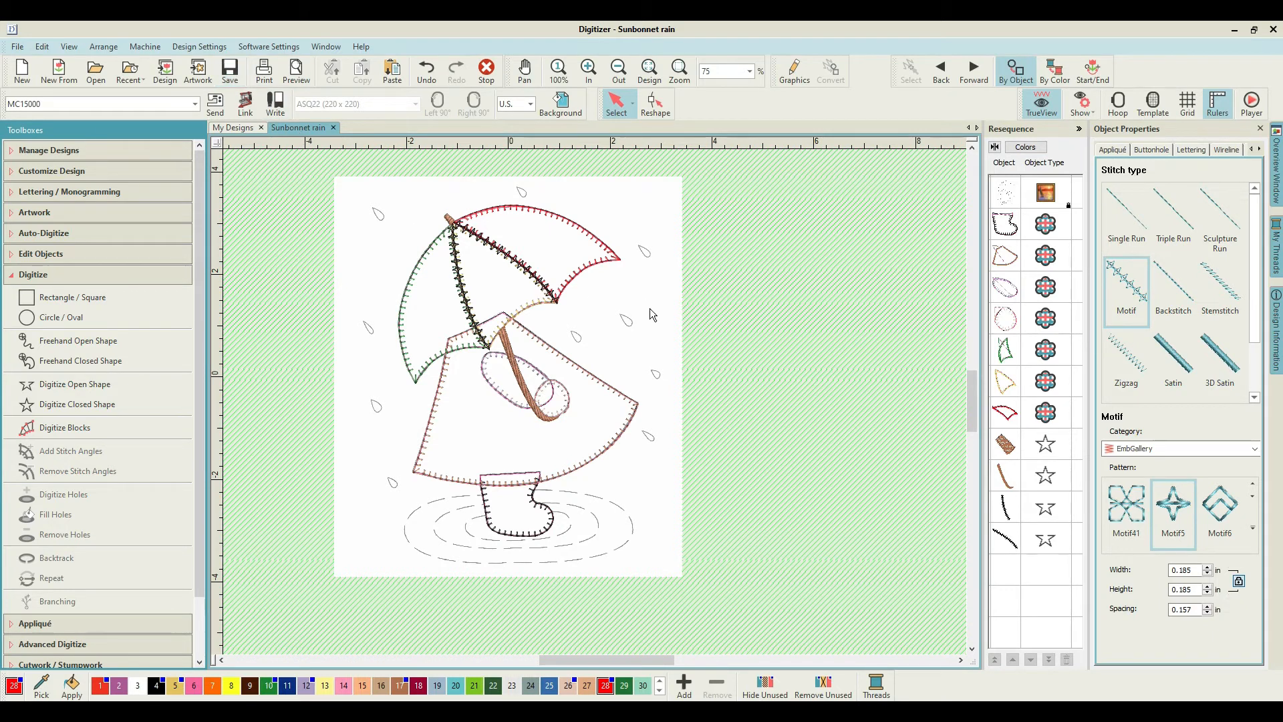
{"action": "left_click", "coordinate": [689, 334]}
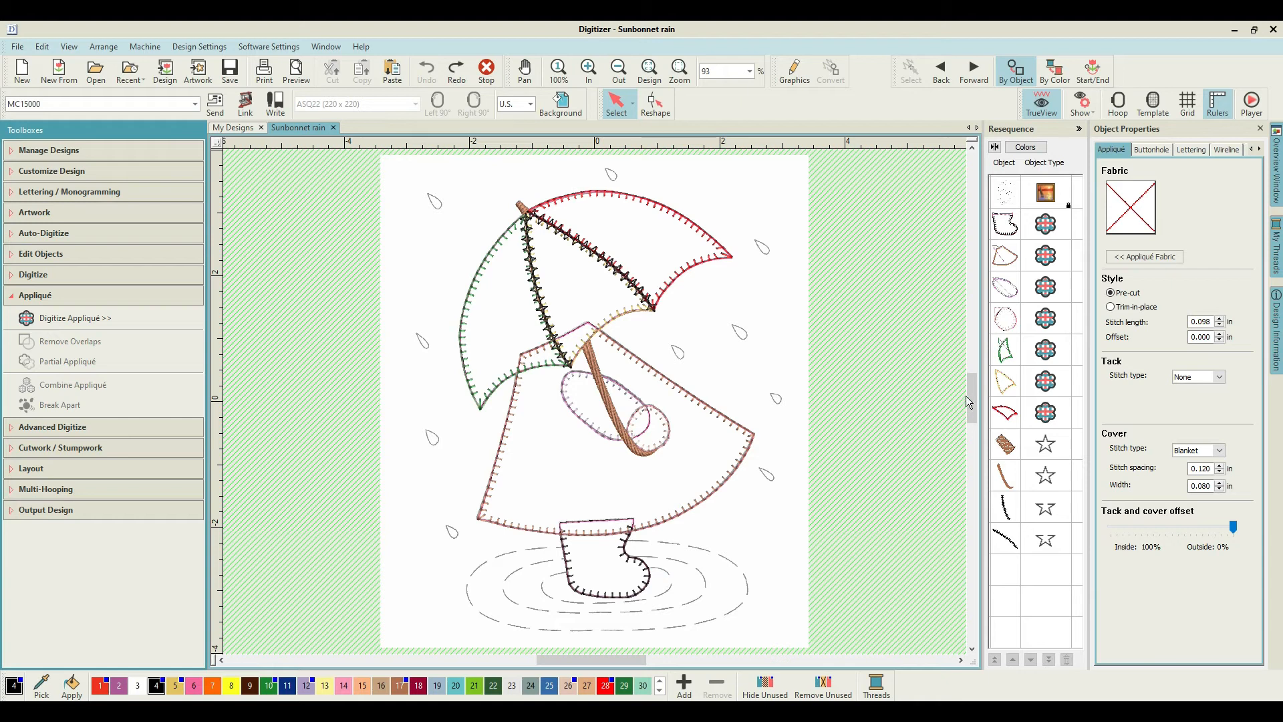
Group the green, yellow and red umbrella panel appliqués.
{"action": "left_click_drag", "start_coordinate": [972, 387], "coordinate": [972, 382]}
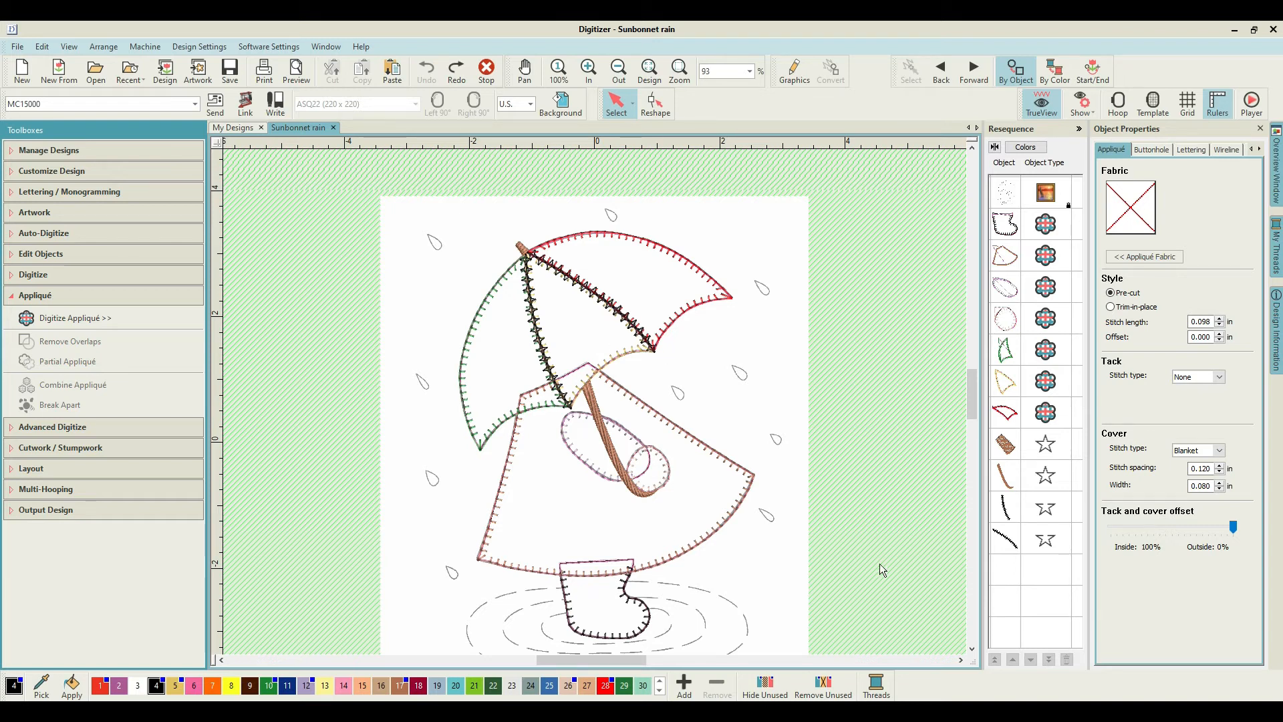
{"action": "left_click", "coordinate": [1010, 353]}
{"action": "left_click", "coordinate": [1014, 382], "text": "ctrl"}
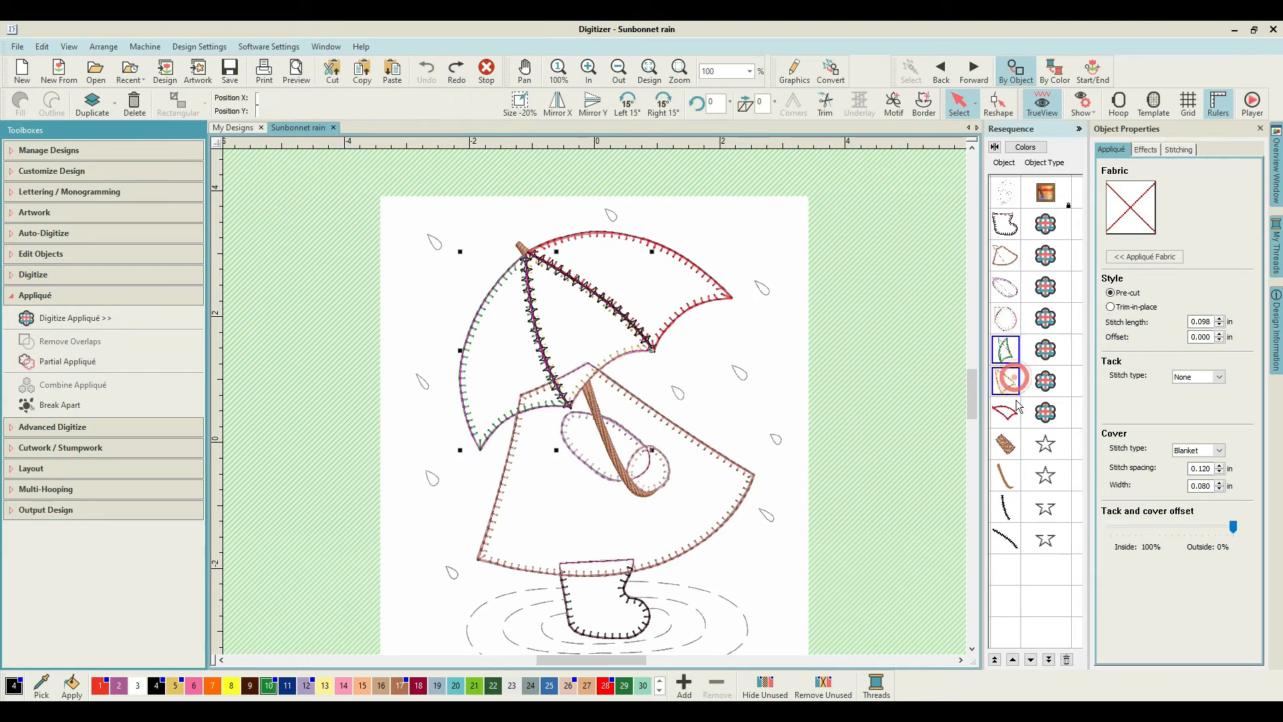
{"action": "left_click", "coordinate": [1010, 415], "text": "ctrl"}
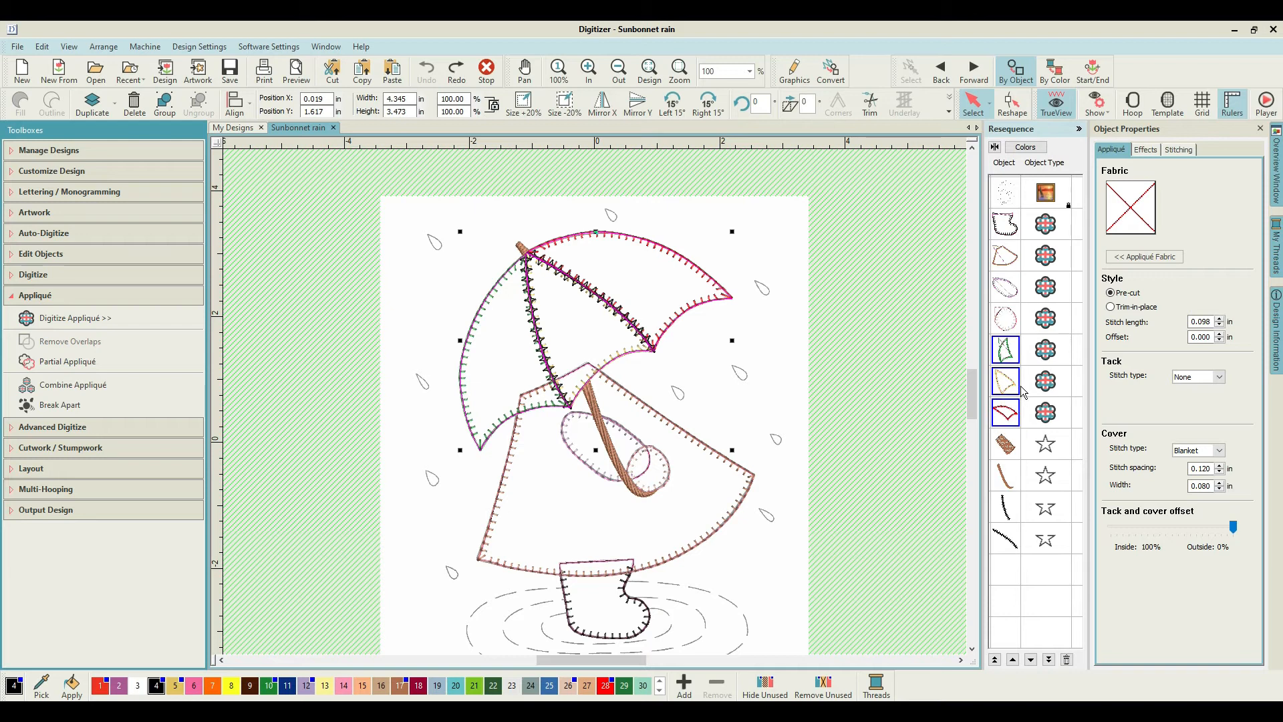
{"action": "right_click", "coordinate": [1014, 421]}
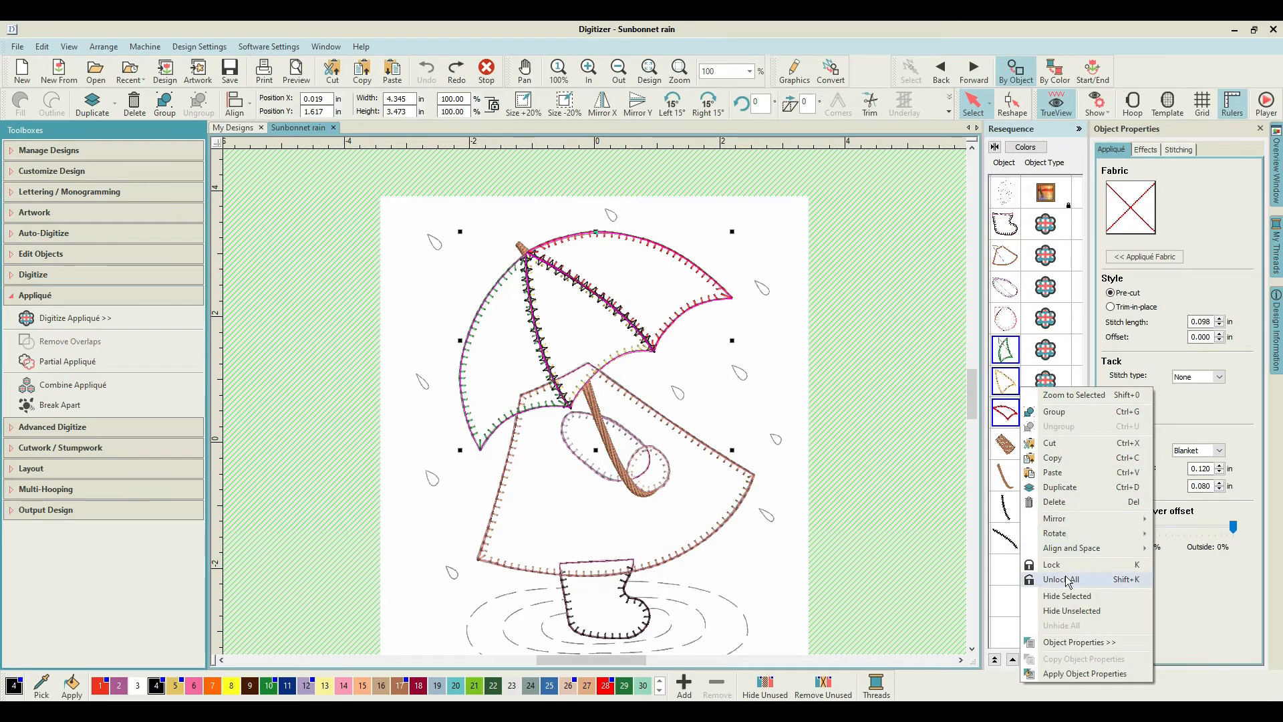
{"action": "left_click", "coordinate": [1063, 414]}
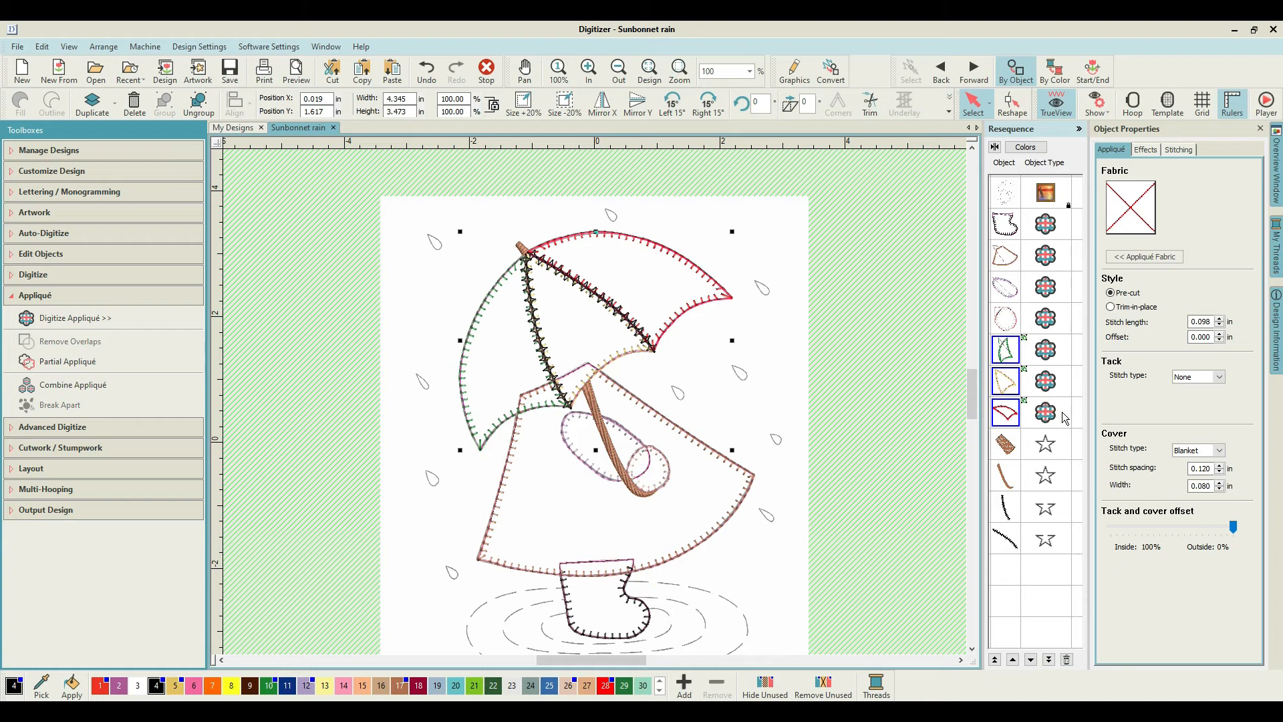
{"action": "key", "text": "Escape"}
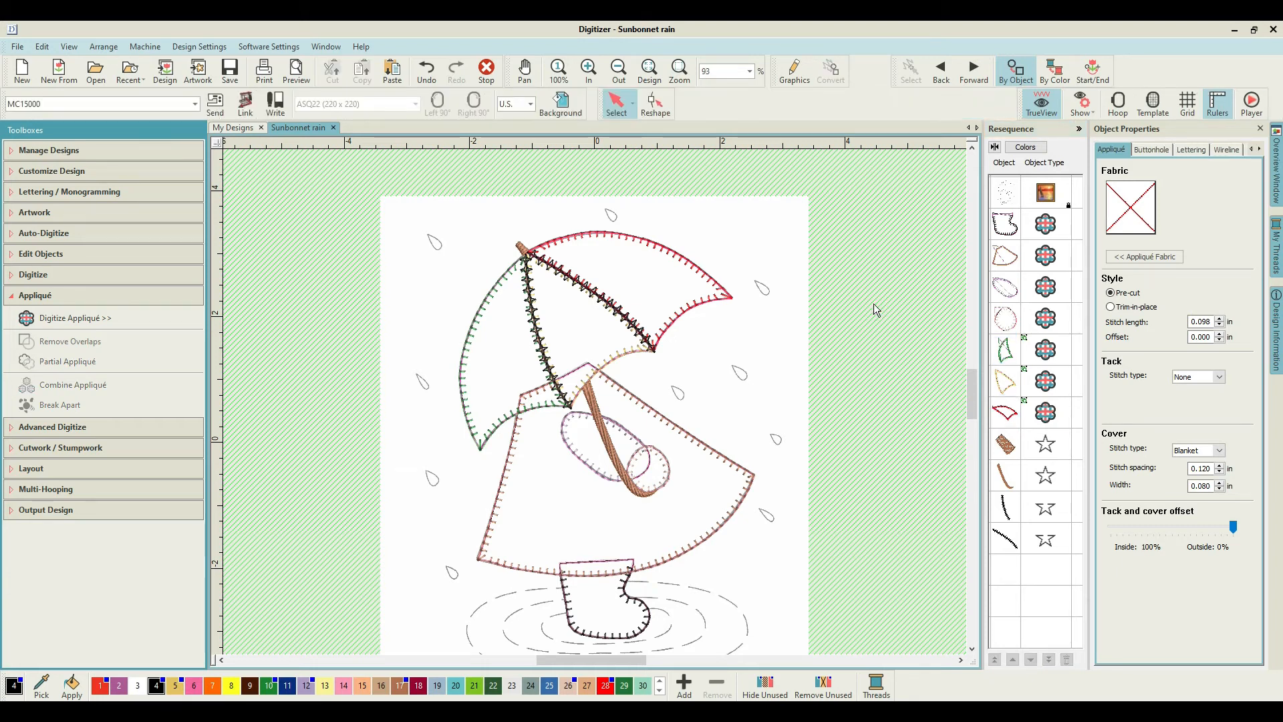
Apply Partial Appliqué to the grouped umbrella panels together with the coat, arm and hand appliqués.
{"action": "left_click", "coordinate": [1012, 387]}
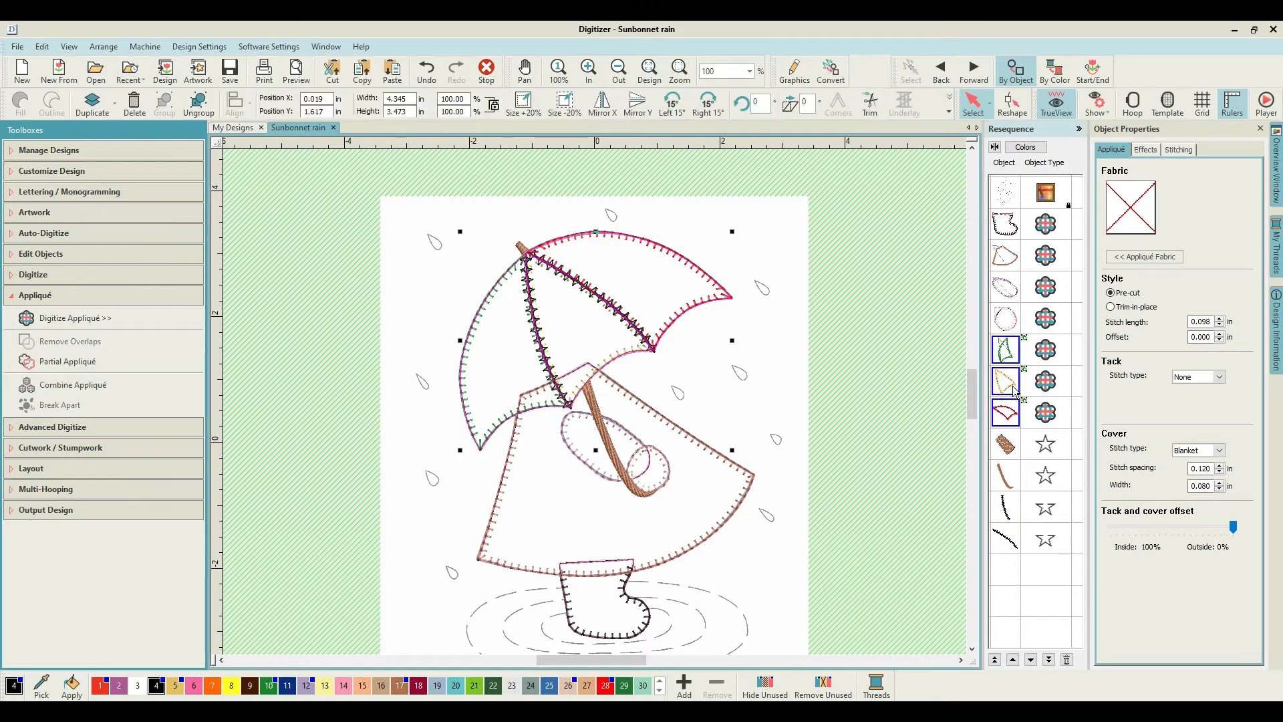
{"action": "left_click", "coordinate": [1008, 257], "text": "shift"}
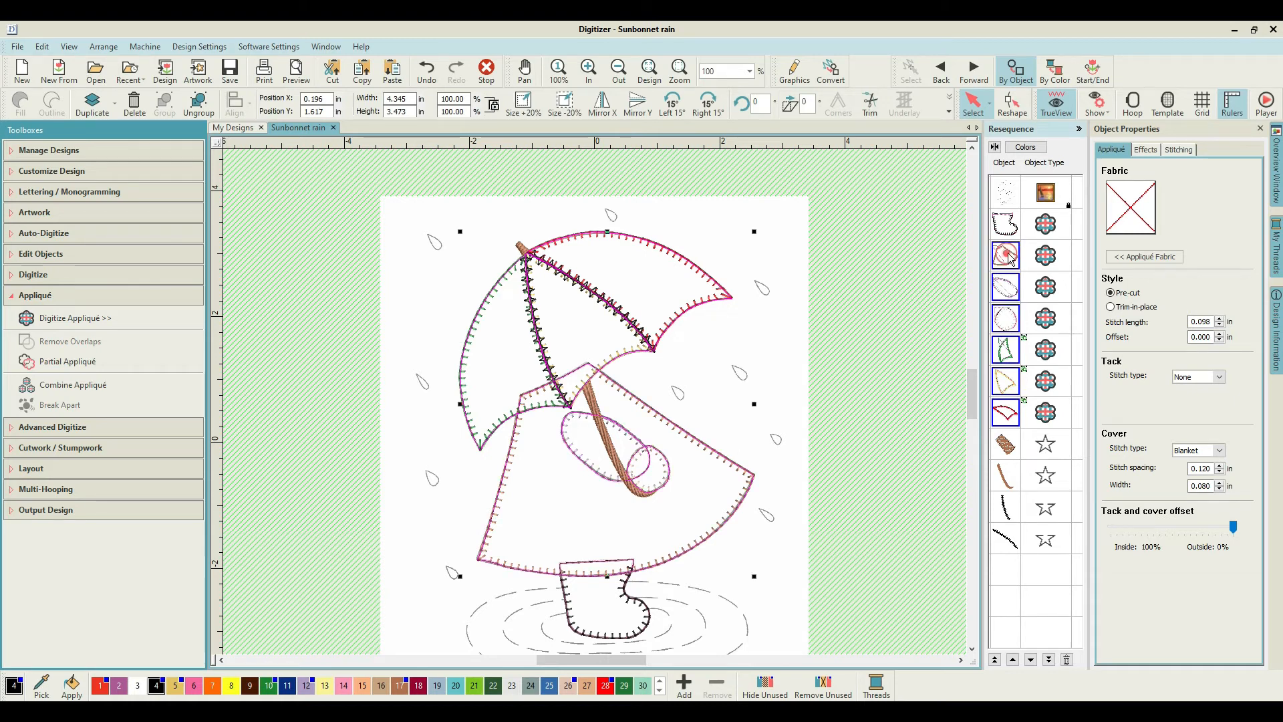
{"action": "left_click", "coordinate": [48, 359]}
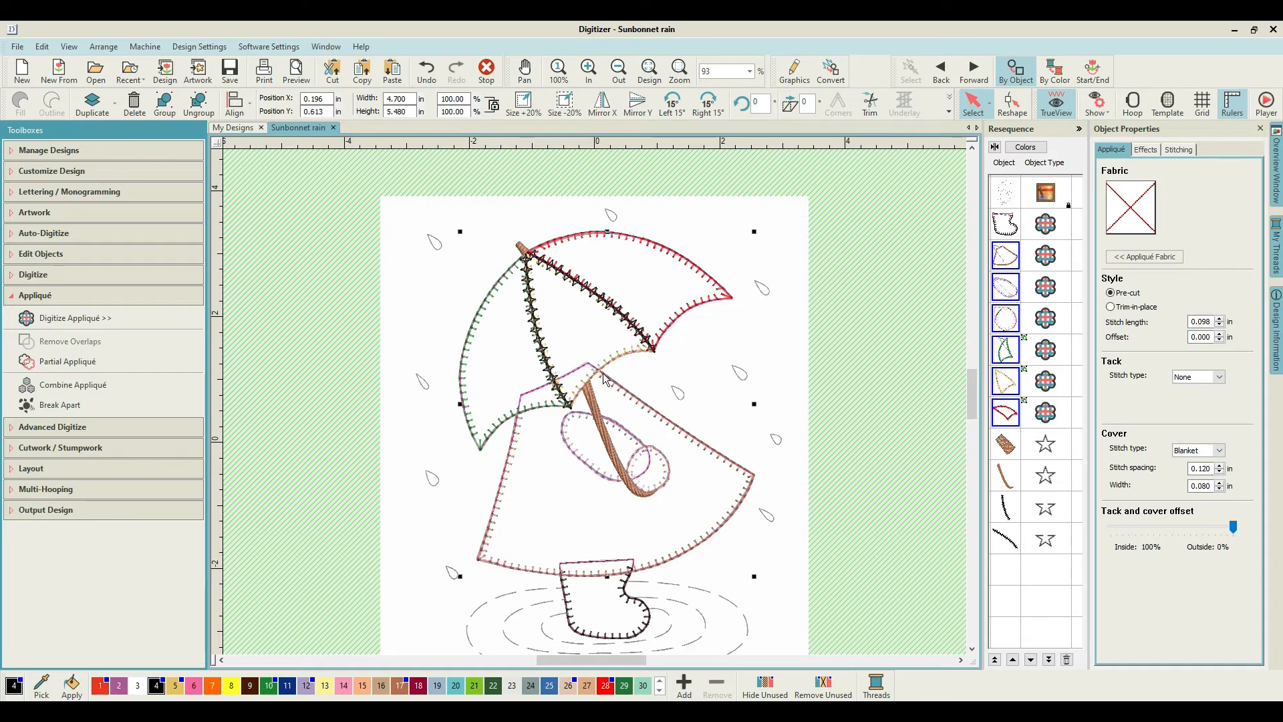
{"action": "left_click", "coordinate": [840, 297]}
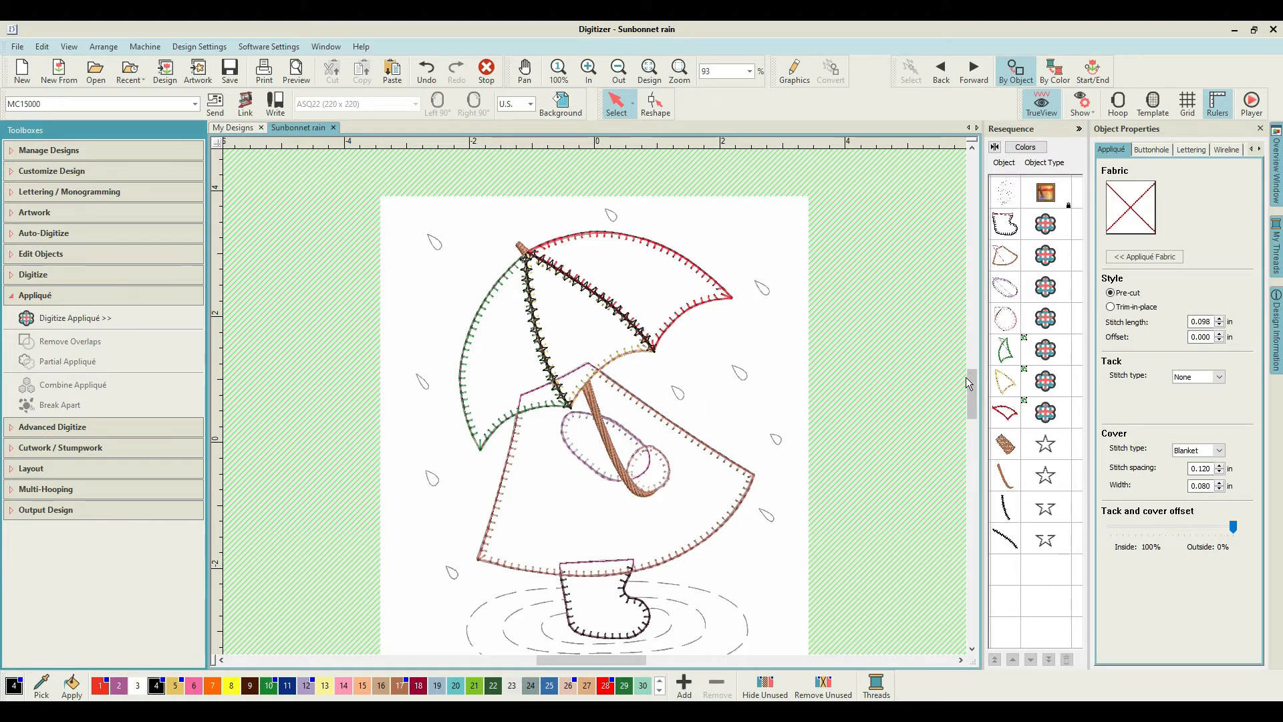
Start a closed Tatami-filled shape at the boot's back edge and trace the outermost puddle ripple around its upper-left arc.
{"action": "mouse_move", "coordinate": [972, 376]}
{"action": "left_mouse_down"}
{"action": "mouse_move", "coordinate": [975, 390]}
{"action": "mouse_move", "coordinate": [979, 369]}
{"action": "mouse_move", "coordinate": [982, 393]}
{"action": "left_mouse_up"}
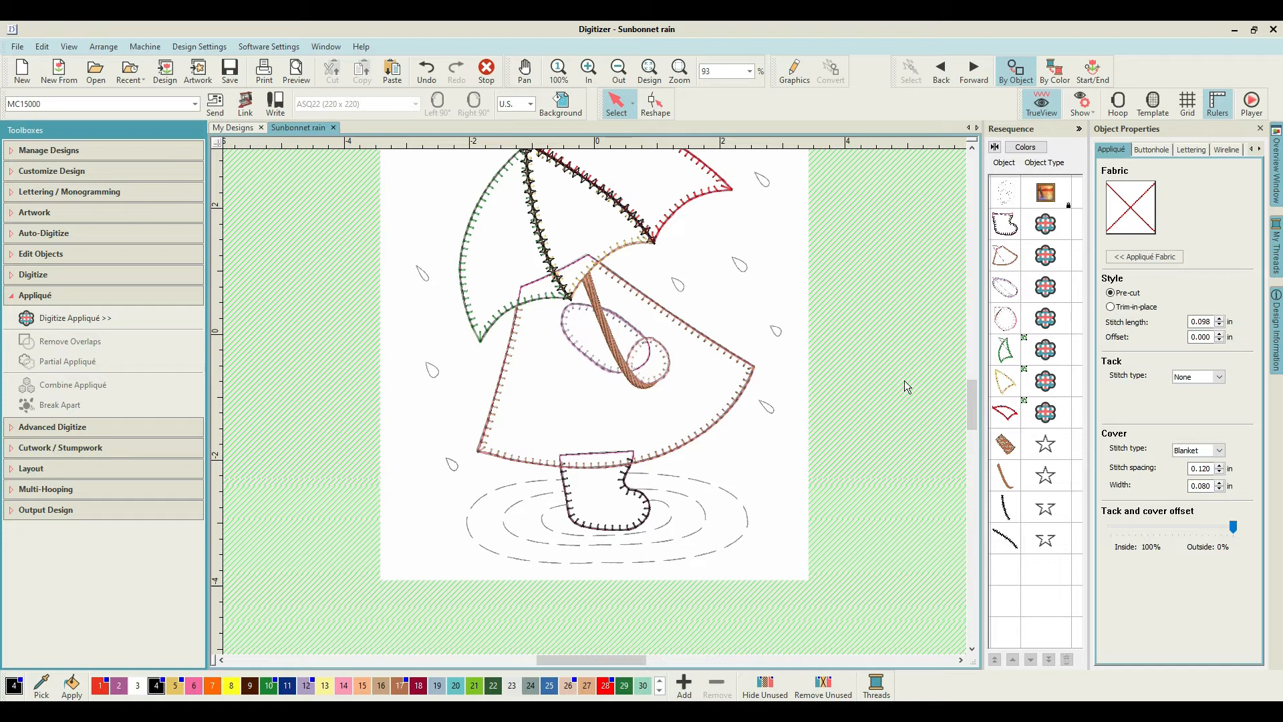
{"action": "key", "text": "ctrl+z"}
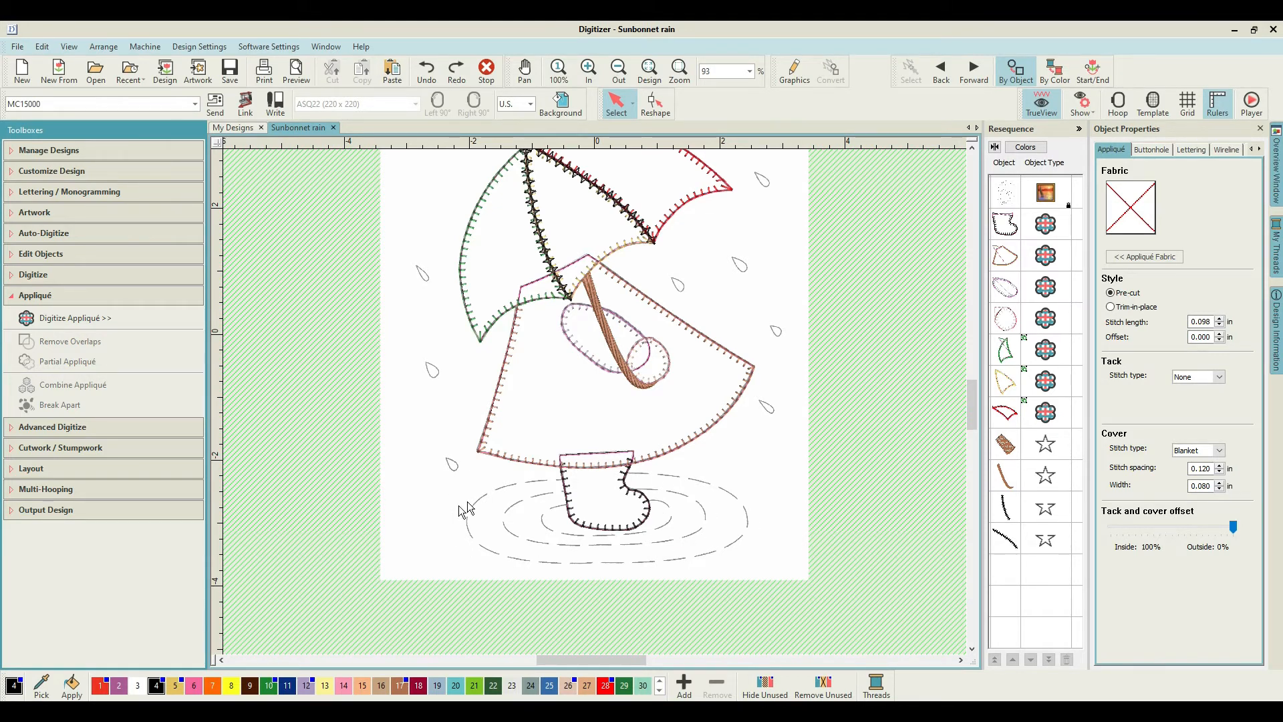
{"action": "key", "text": "z"}
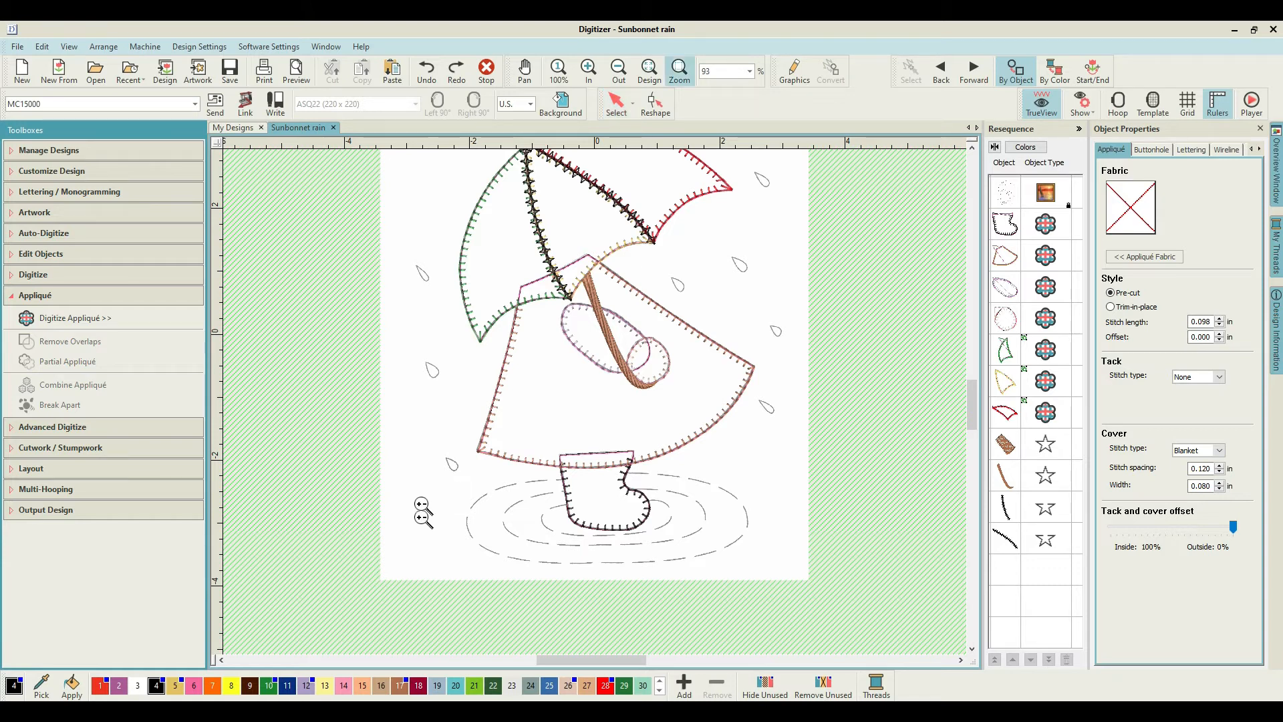
{"action": "left_click_drag", "start_coordinate": [437, 454], "coordinate": [775, 571]}
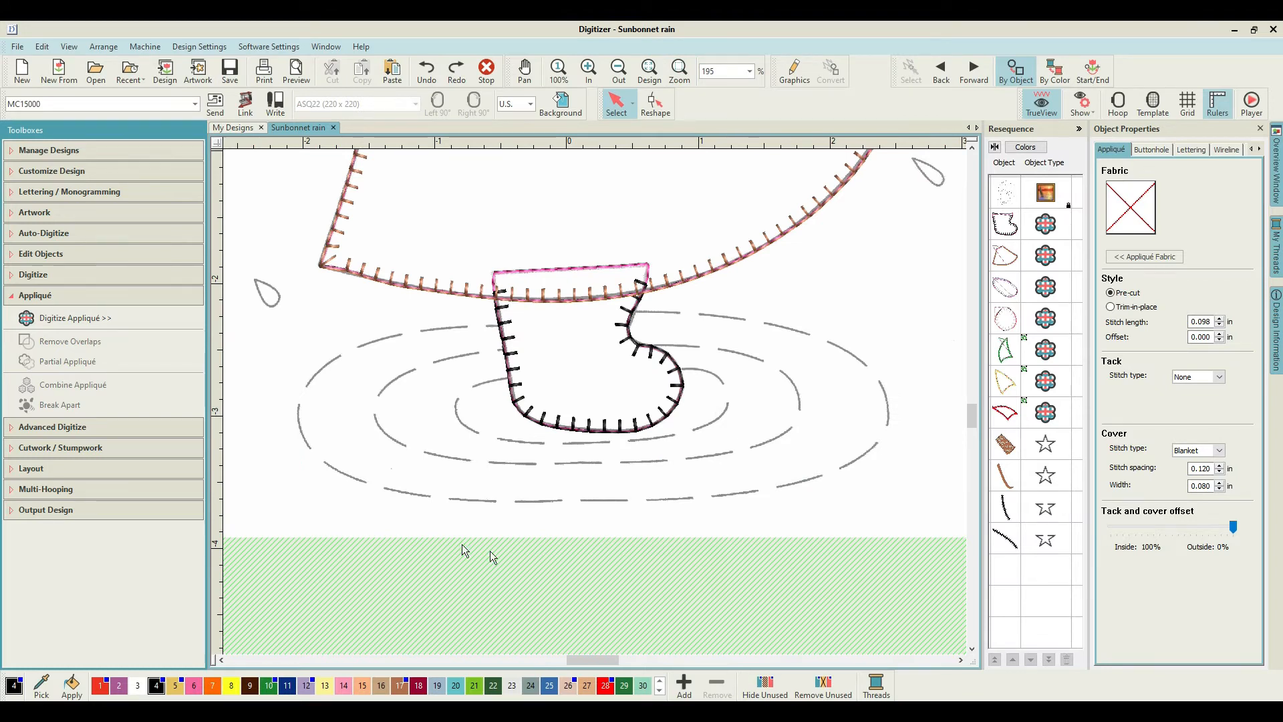
{"action": "left_click", "coordinate": [51, 277]}
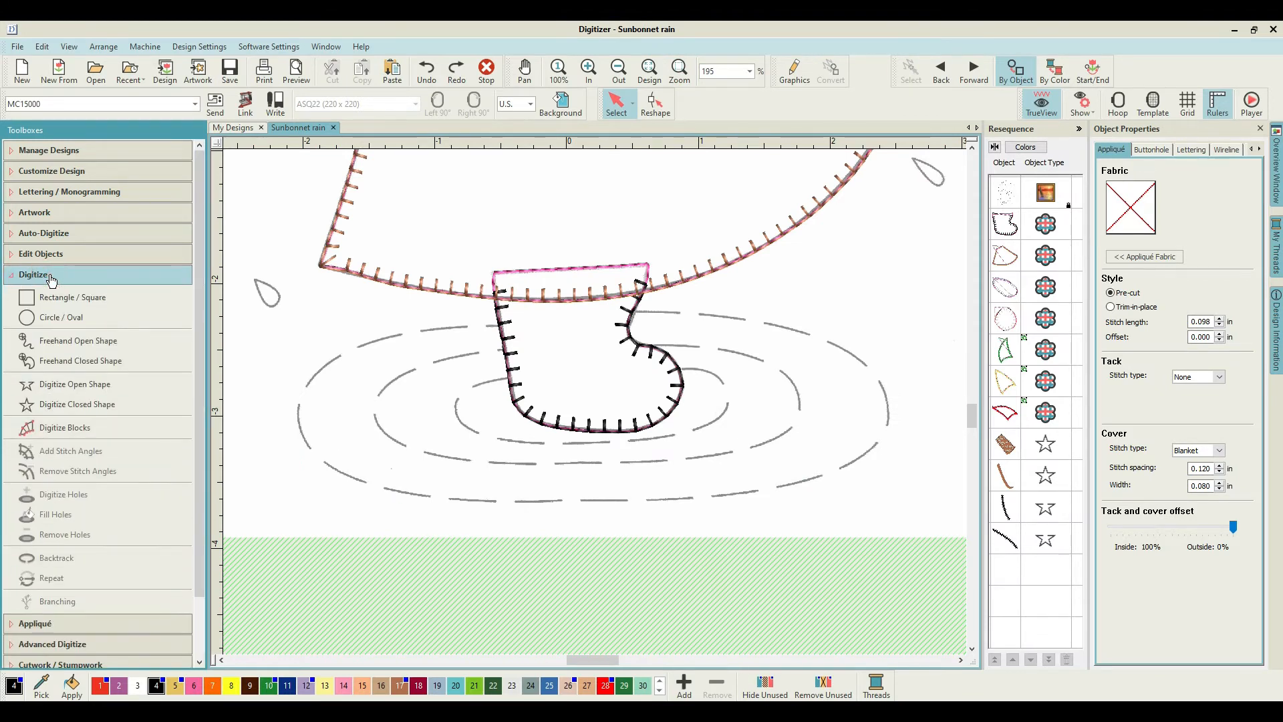
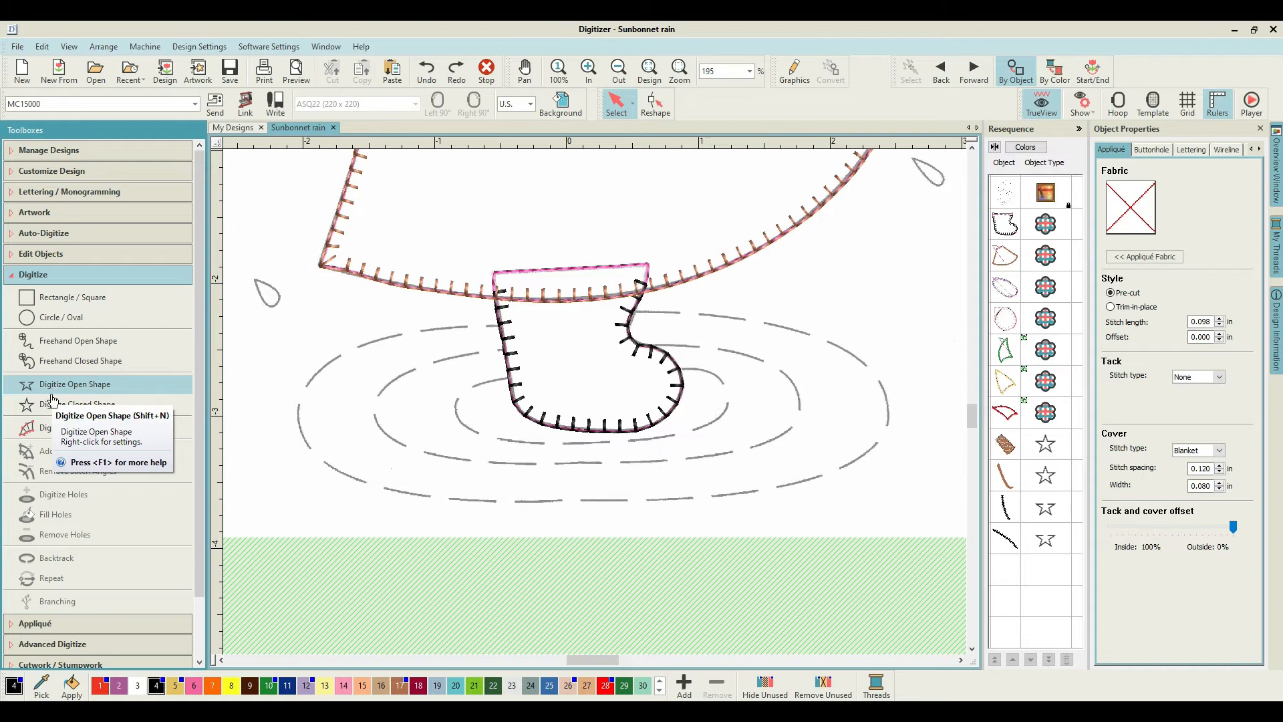
{"action": "left_click", "coordinate": [46, 408]}
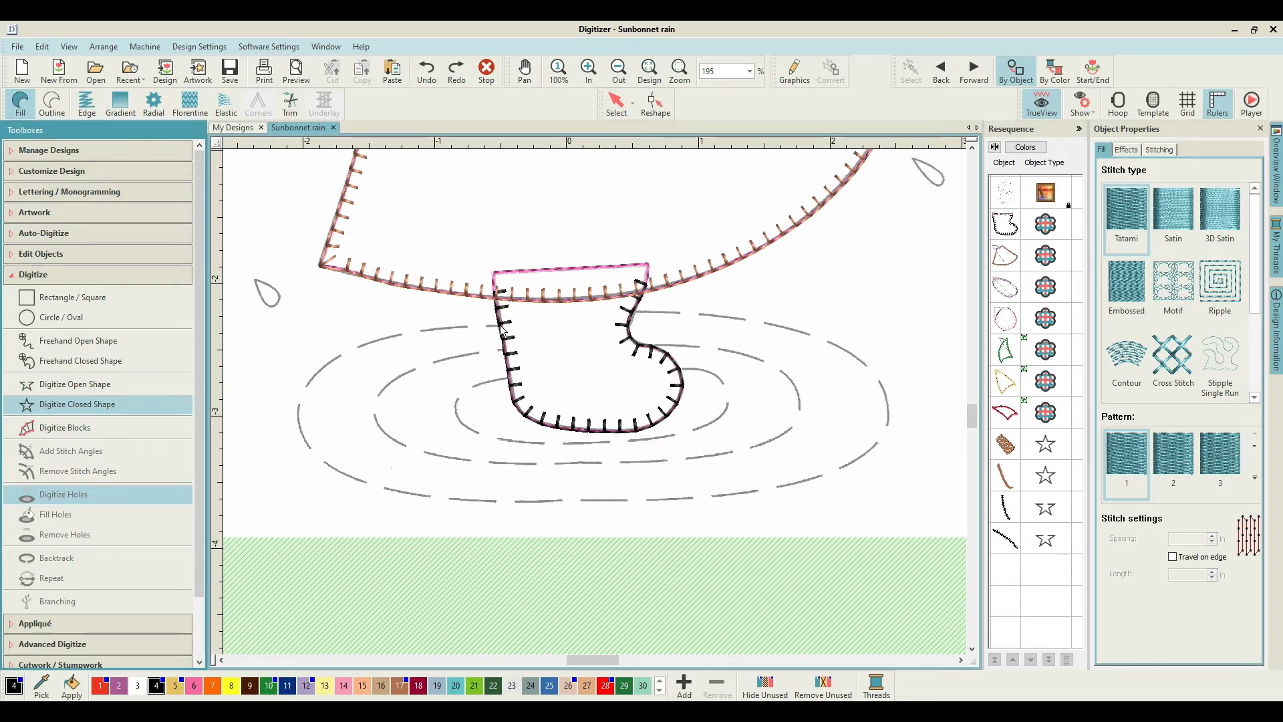
{"action": "scroll", "coordinate": [502, 327], "scroll_direction": "up", "scroll_amount": 2}
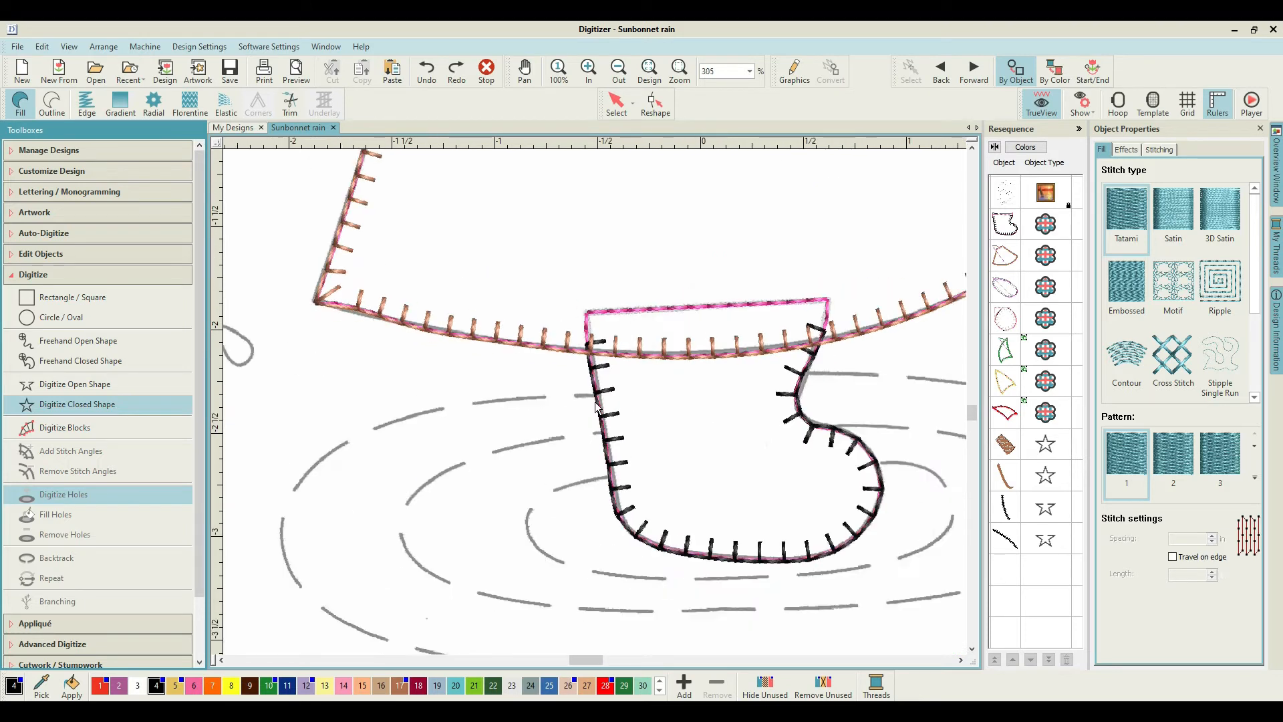
{"action": "scroll", "coordinate": [597, 406], "scroll_direction": "up", "scroll_amount": 2}
{"action": "left_click", "coordinate": [597, 405]}
{"action": "left_click", "coordinate": [475, 409]}
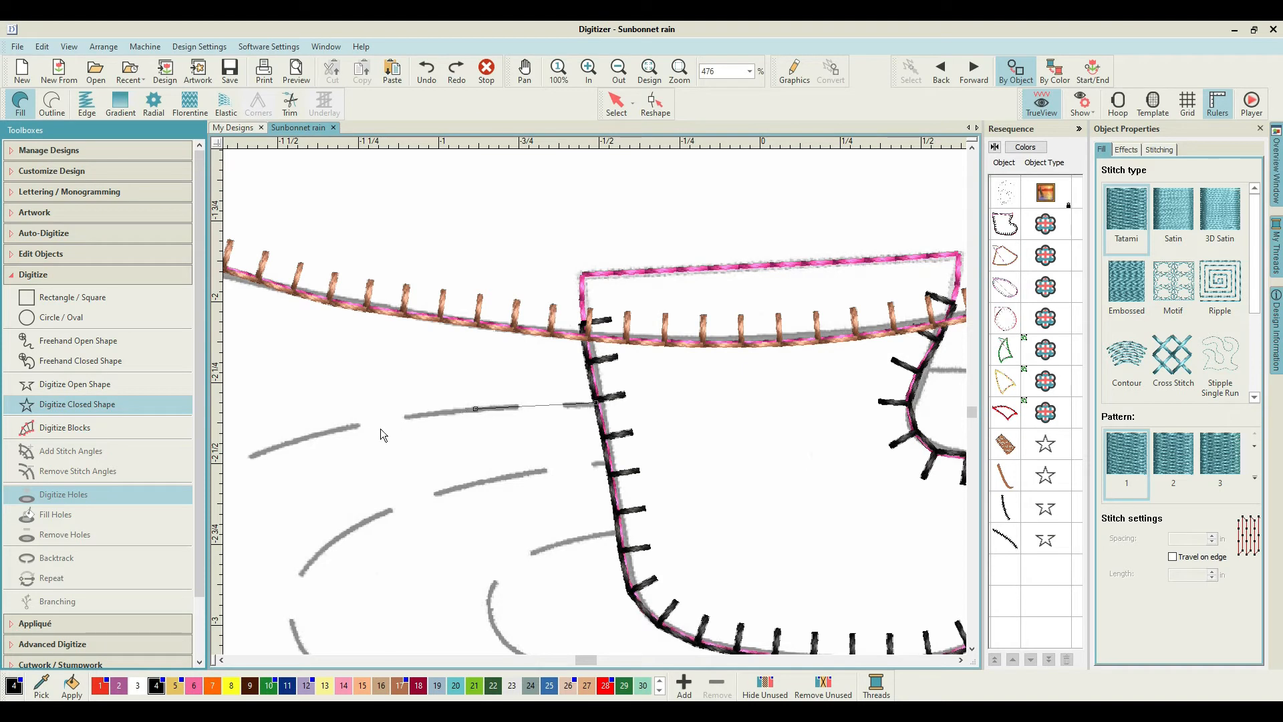
{"action": "left_click", "coordinate": [323, 435]}
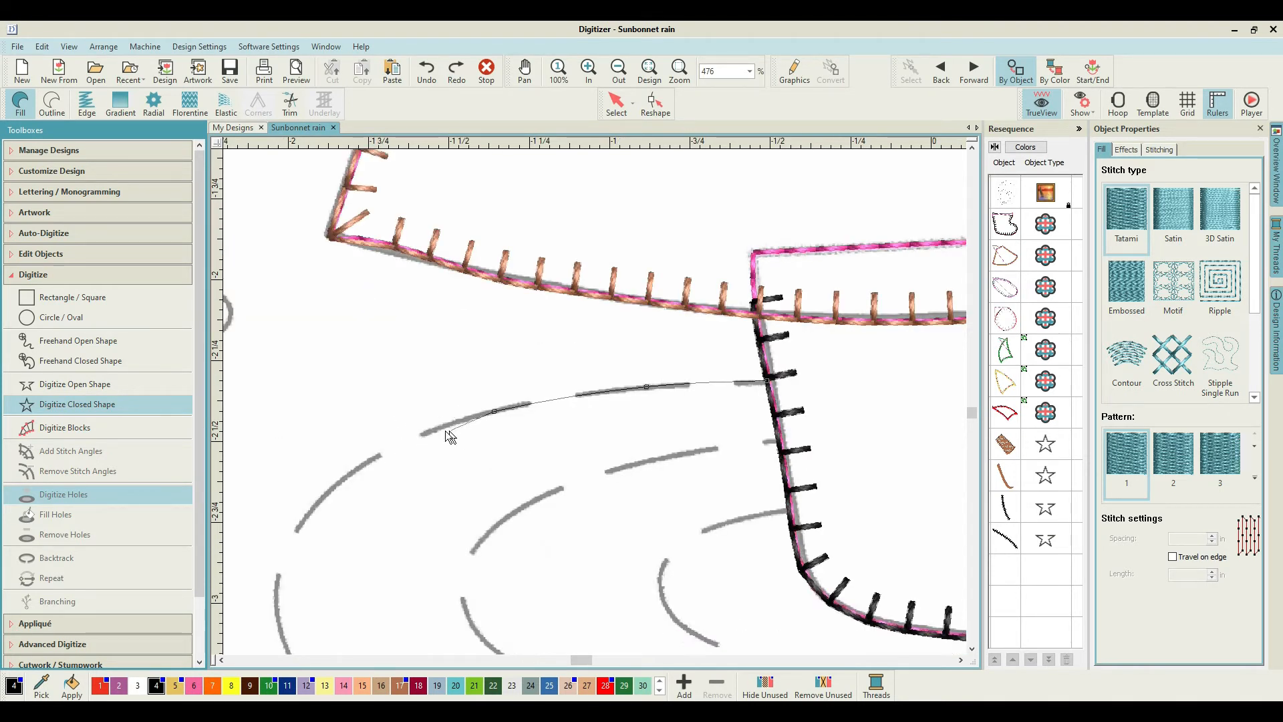
{"action": "left_click", "coordinate": [371, 463]}
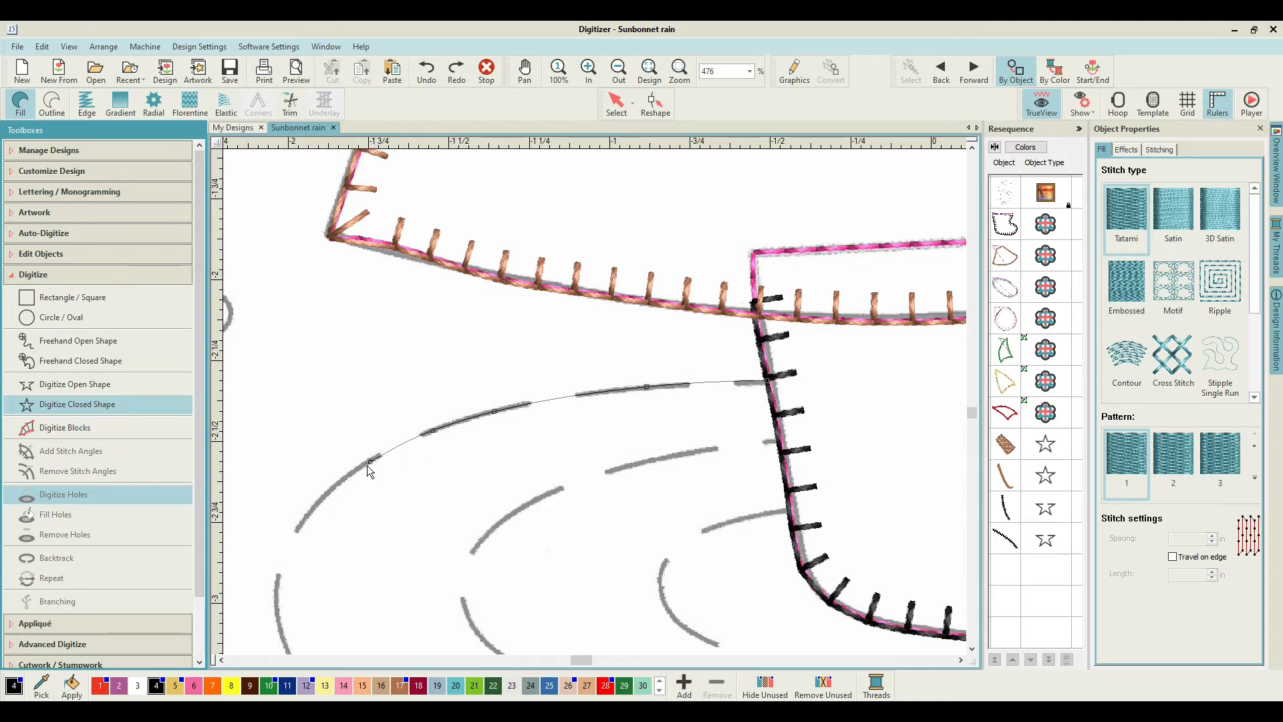
{"action": "left_click", "coordinate": [290, 545]}
{"action": "left_click", "coordinate": [277, 600]}
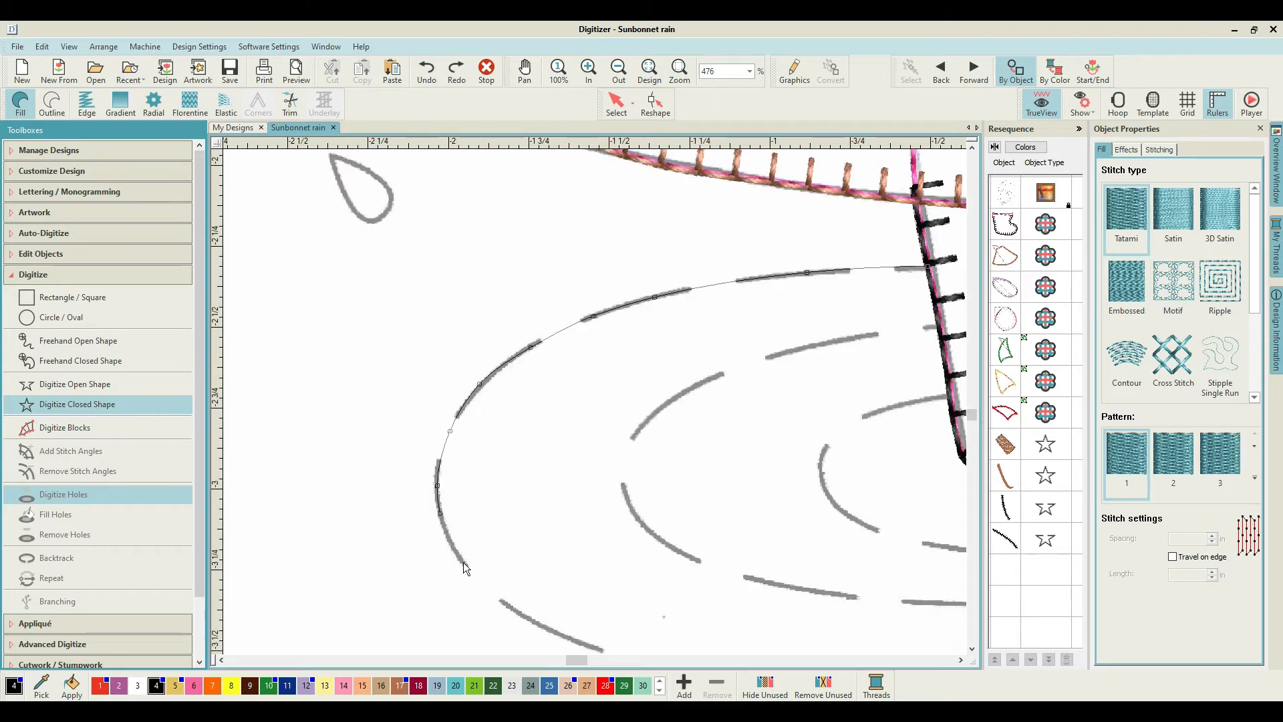
Continue the puddle outline along the lower edge of the outermost dashed ripple, from its left end past the boot.
{"action": "left_click", "coordinate": [513, 611]}
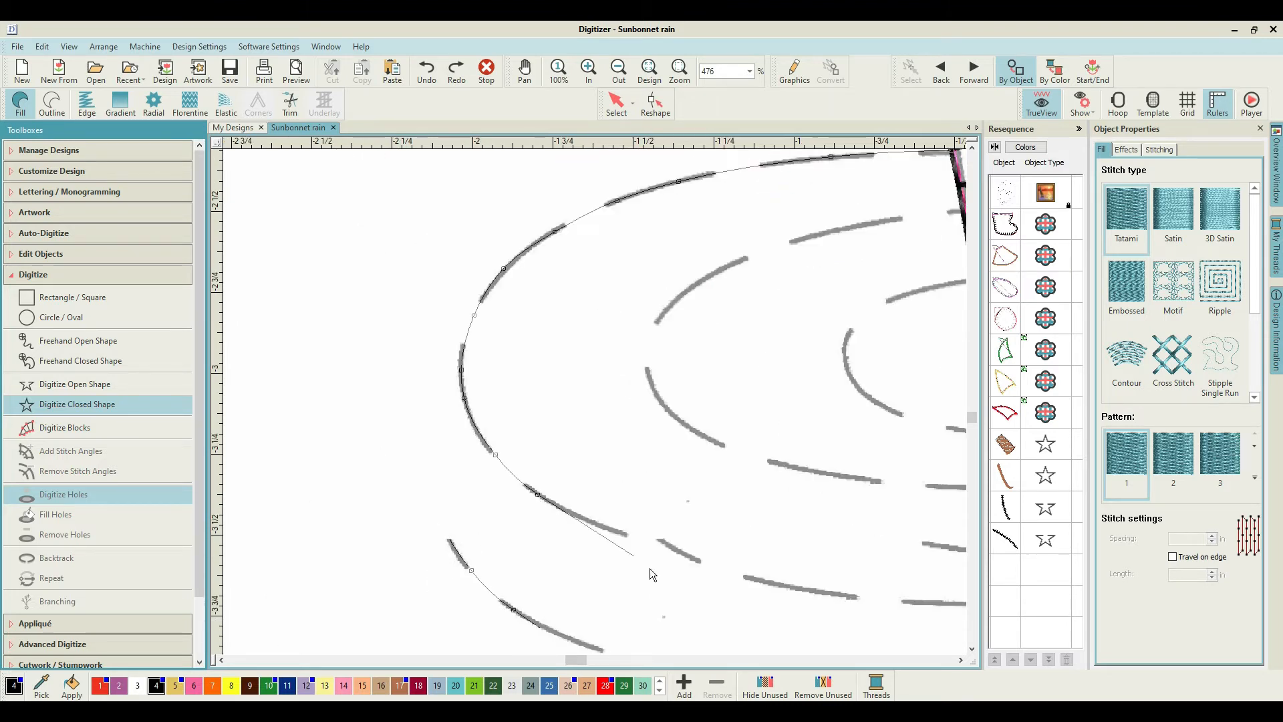
{"action": "left_click", "coordinate": [699, 555]}
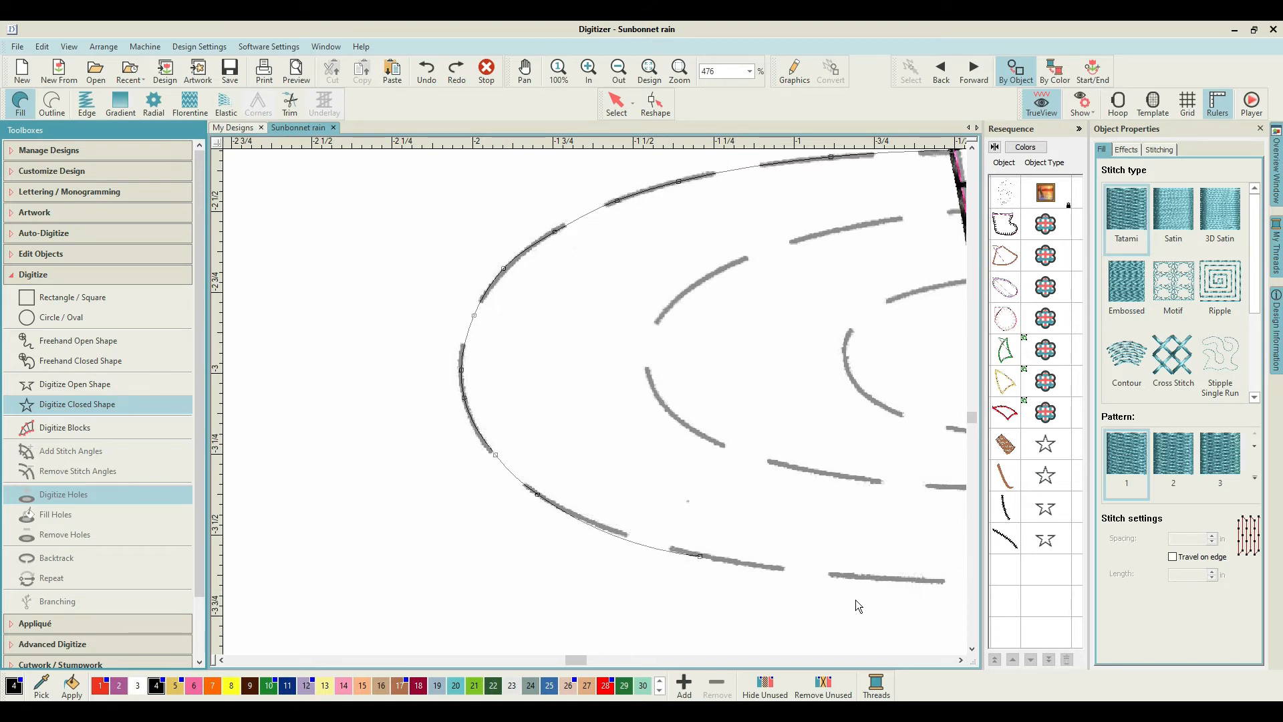
{"action": "left_click", "coordinate": [768, 487]}
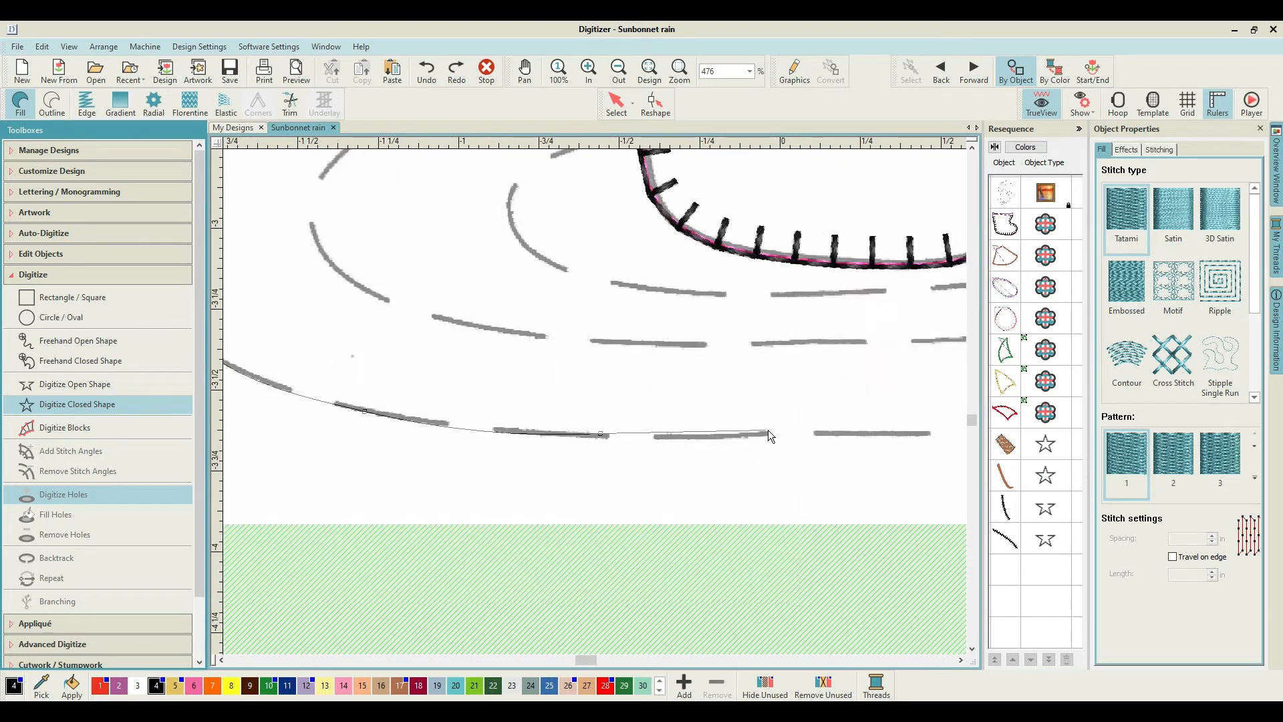
{"action": "left_click", "coordinate": [880, 434]}
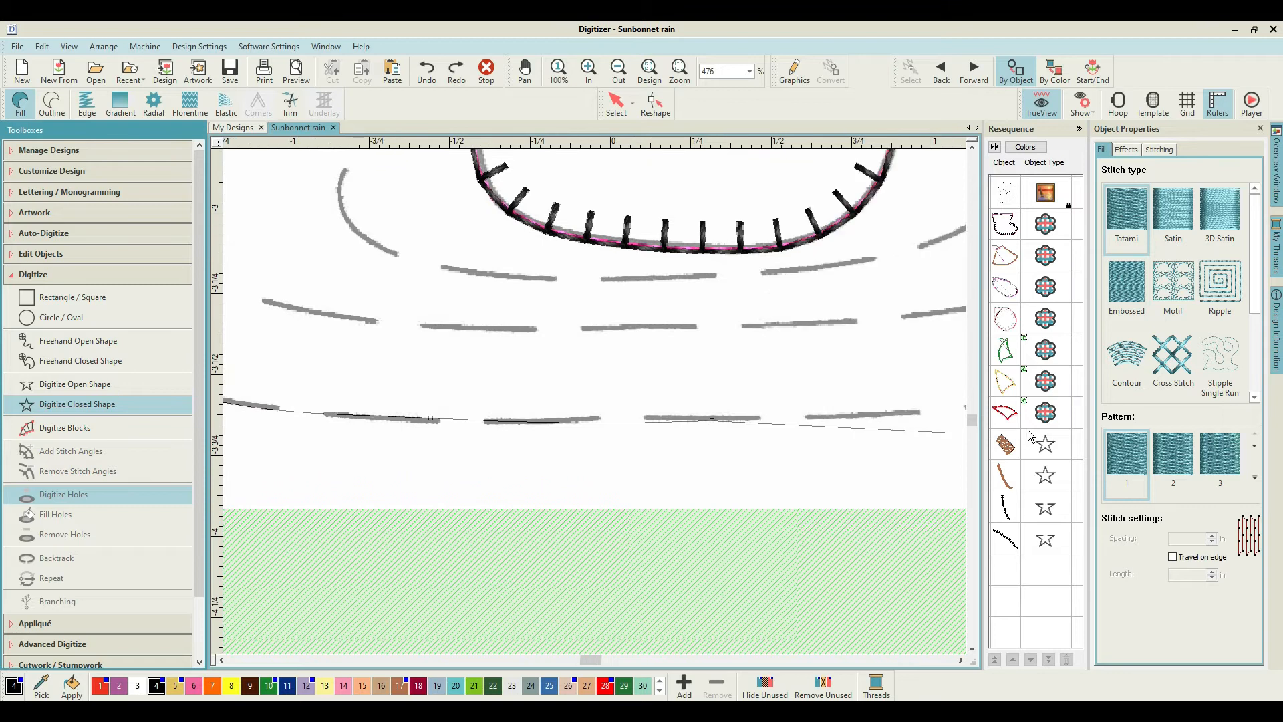
{"action": "left_click", "coordinate": [889, 393]}
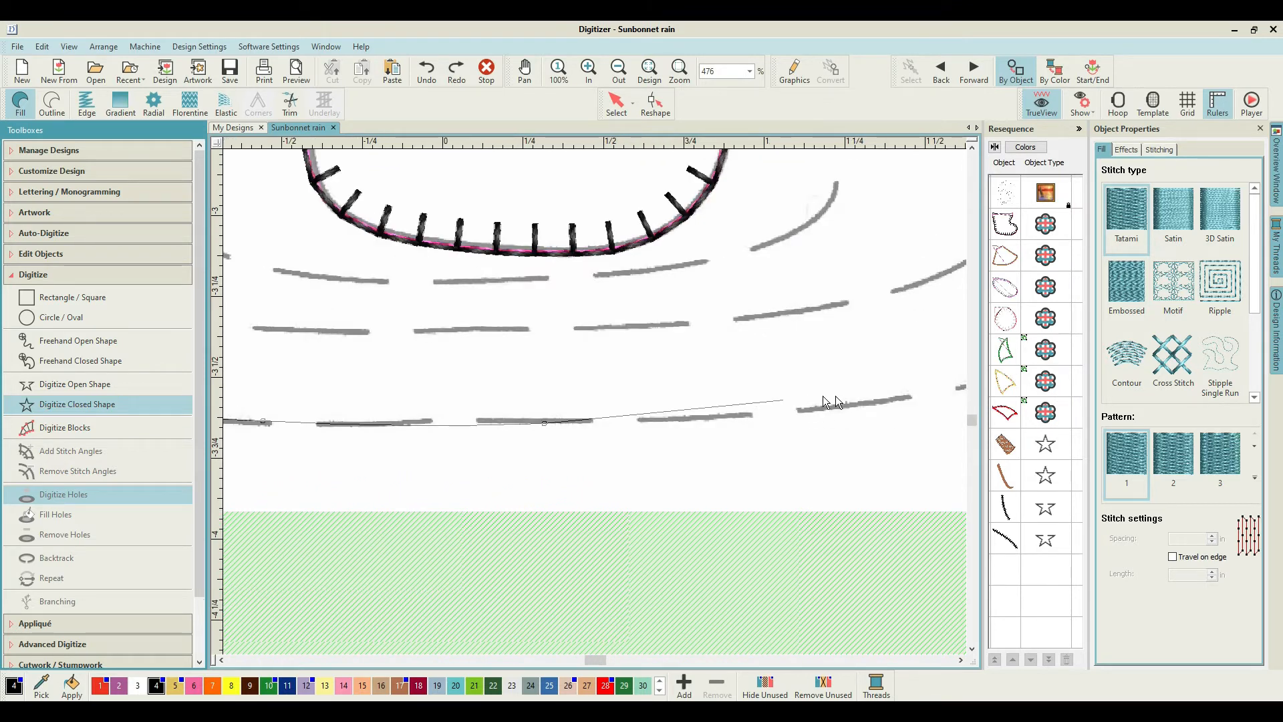
{"action": "left_click", "coordinate": [866, 406]}
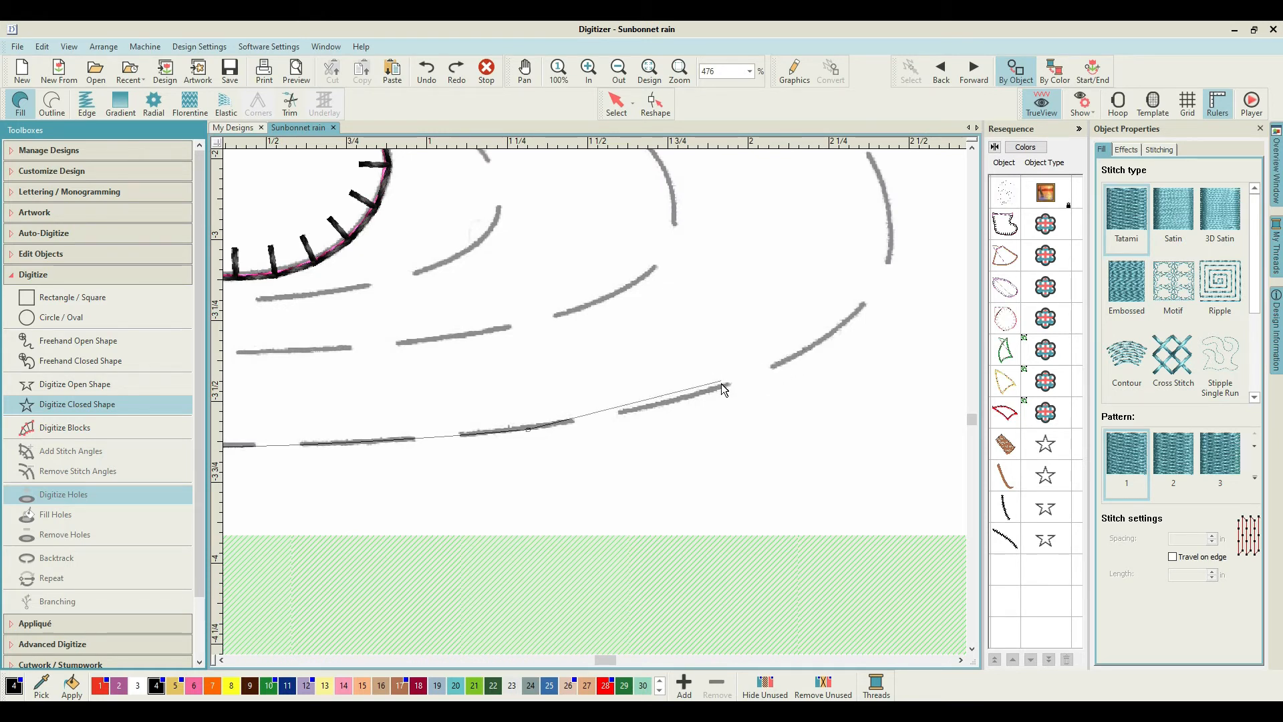
{"action": "left_click", "coordinate": [726, 383]}
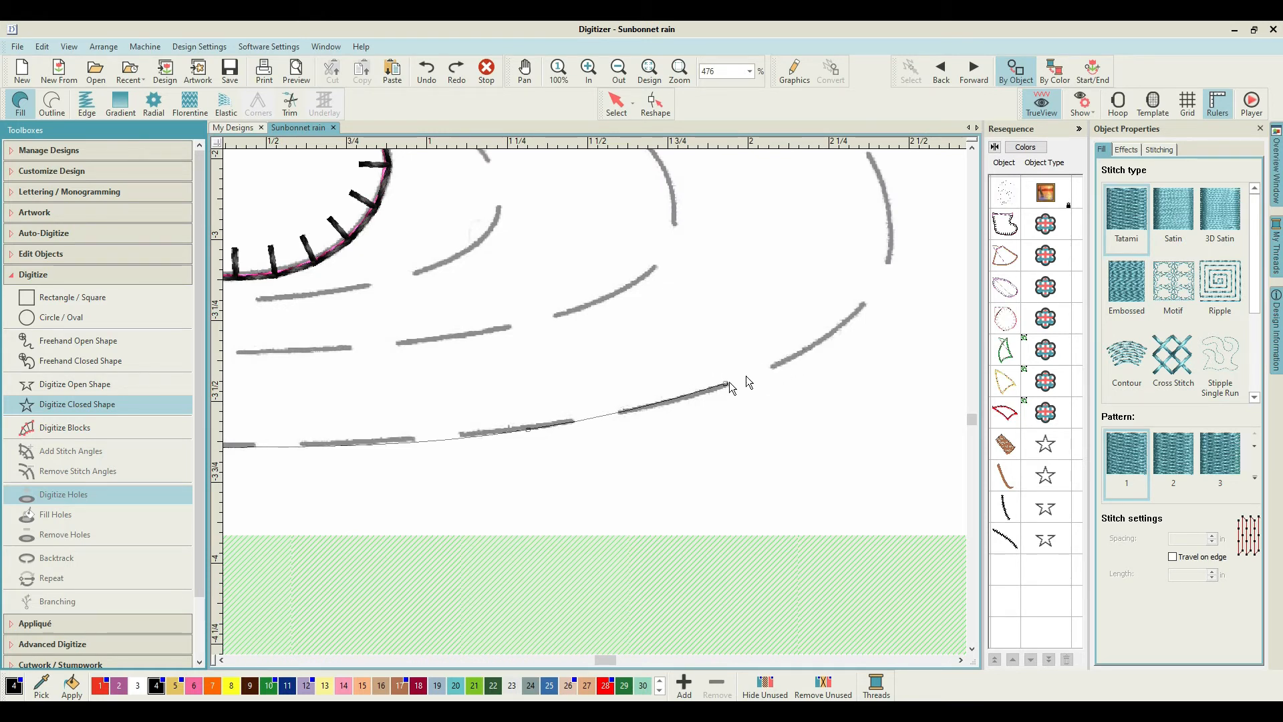
Trace the puddle outline around the ripple's right end and along its upper edge back to the front of the boot.
{"action": "left_click", "coordinate": [825, 338]}
{"action": "left_click", "coordinate": [890, 263]}
{"action": "left_click", "coordinate": [733, 274]}
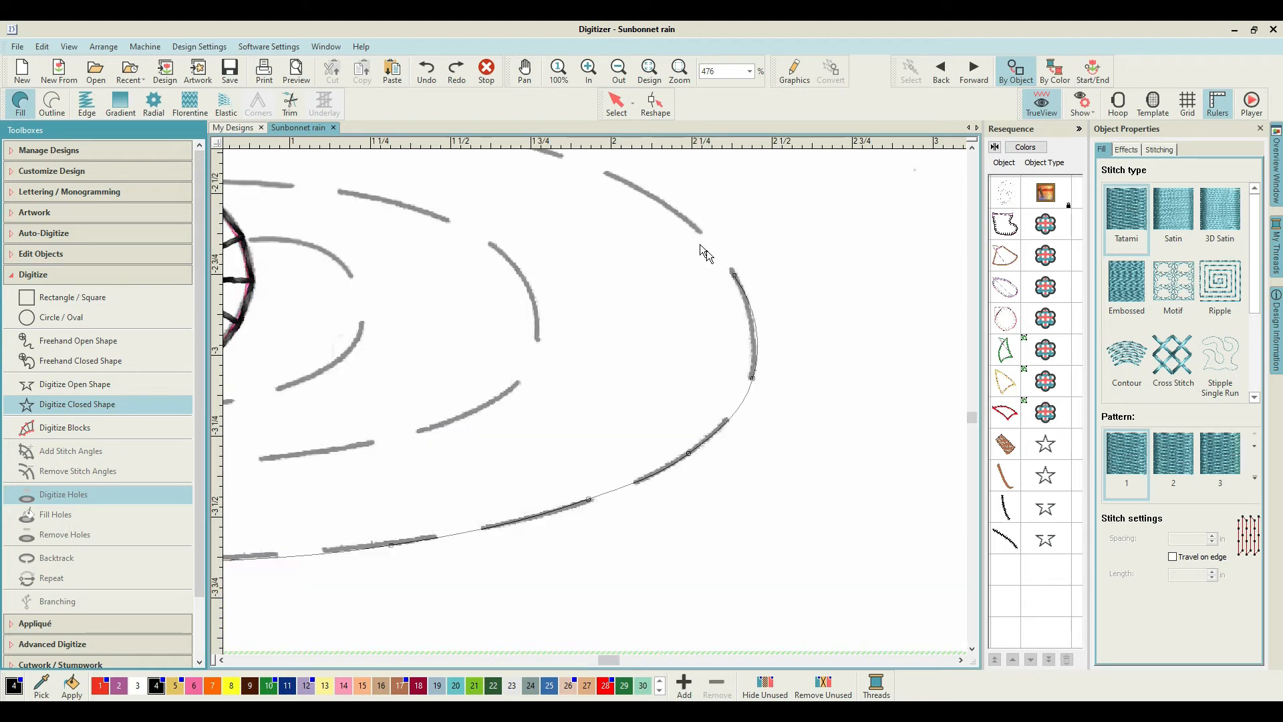
{"action": "left_click", "coordinate": [665, 202]}
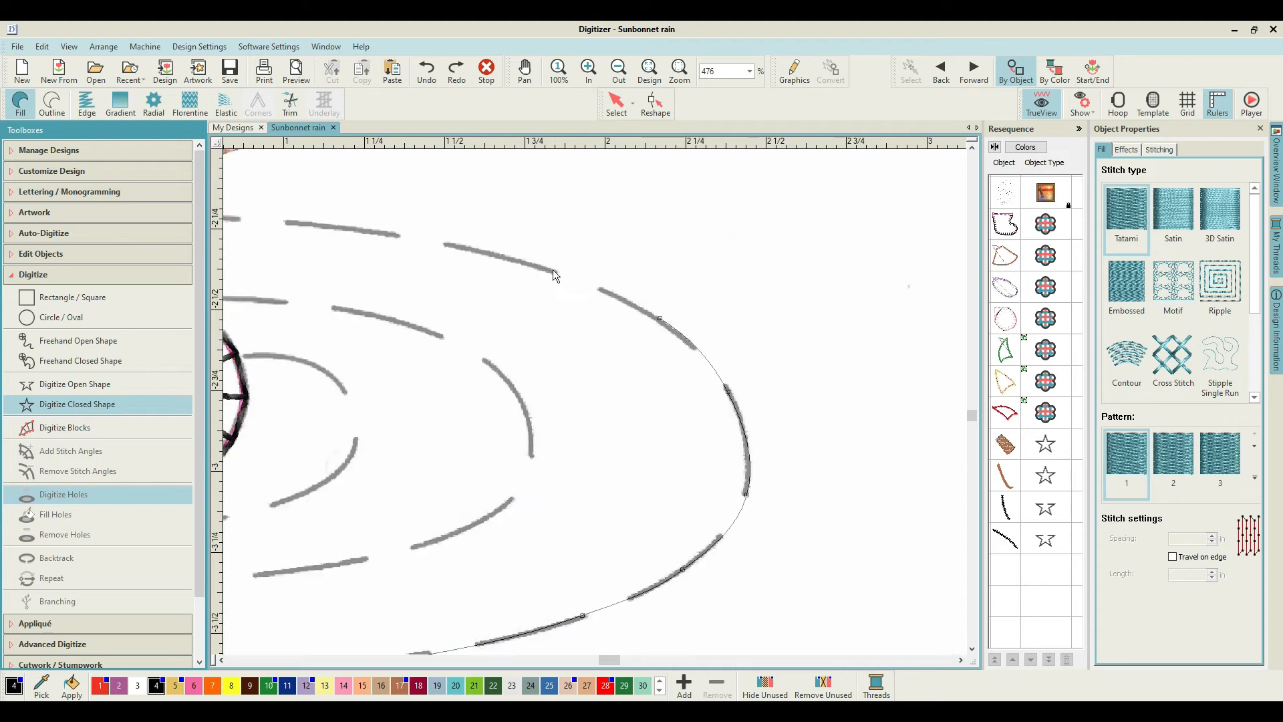
{"action": "left_click", "coordinate": [551, 269]}
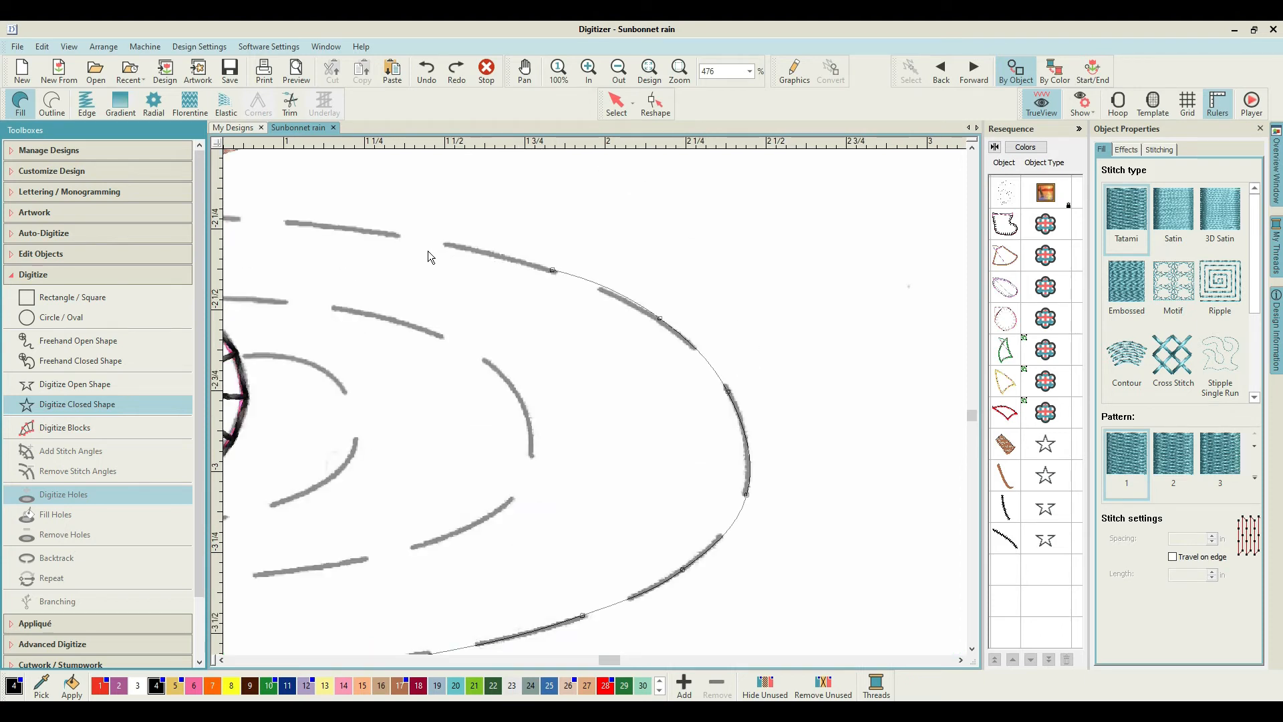
{"action": "left_click", "coordinate": [355, 229]}
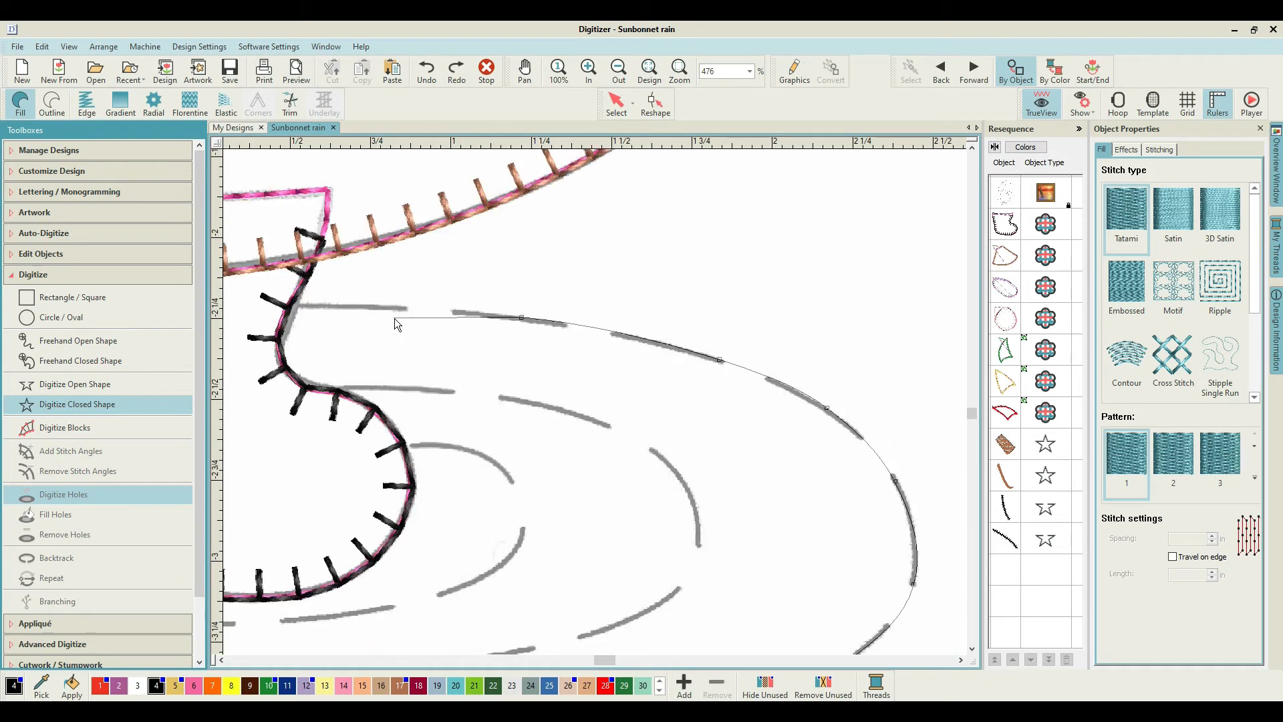
{"action": "left_click", "coordinate": [394, 310]}
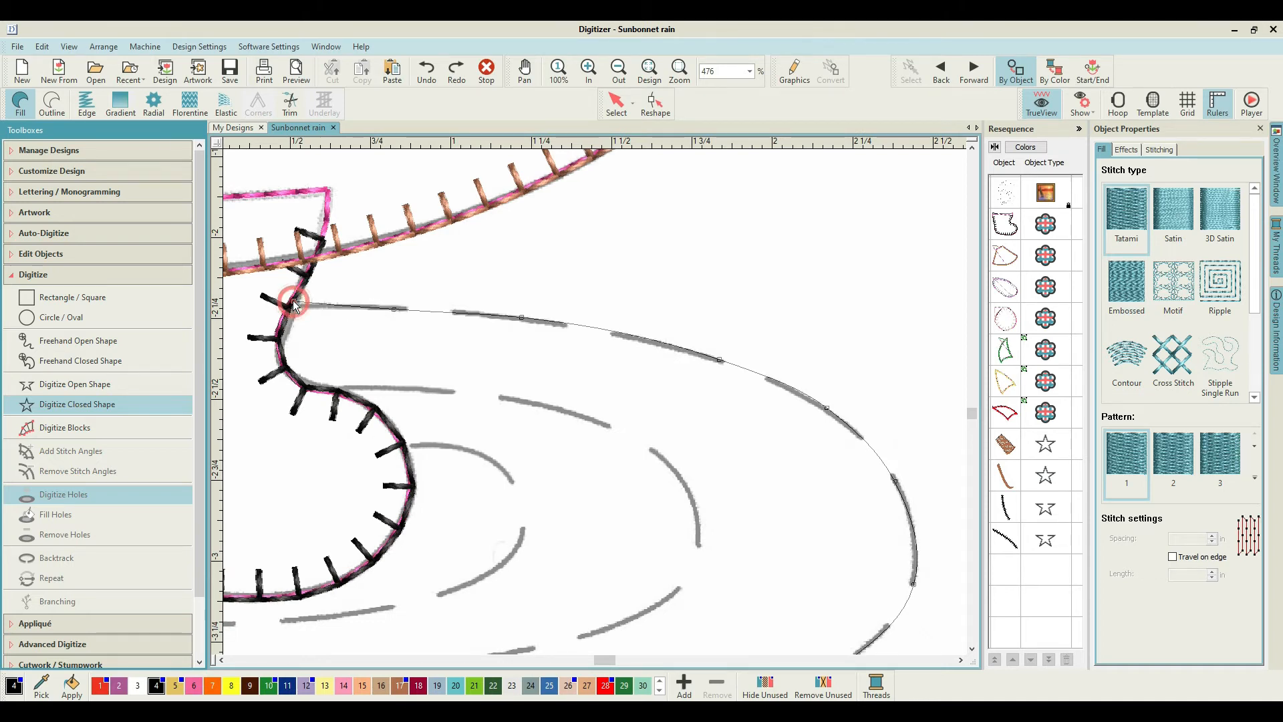
Follow the boot's contour around the toe, sole and heel up to the starting point and complete the filled puddle shape.
{"action": "left_click", "coordinate": [286, 365]}
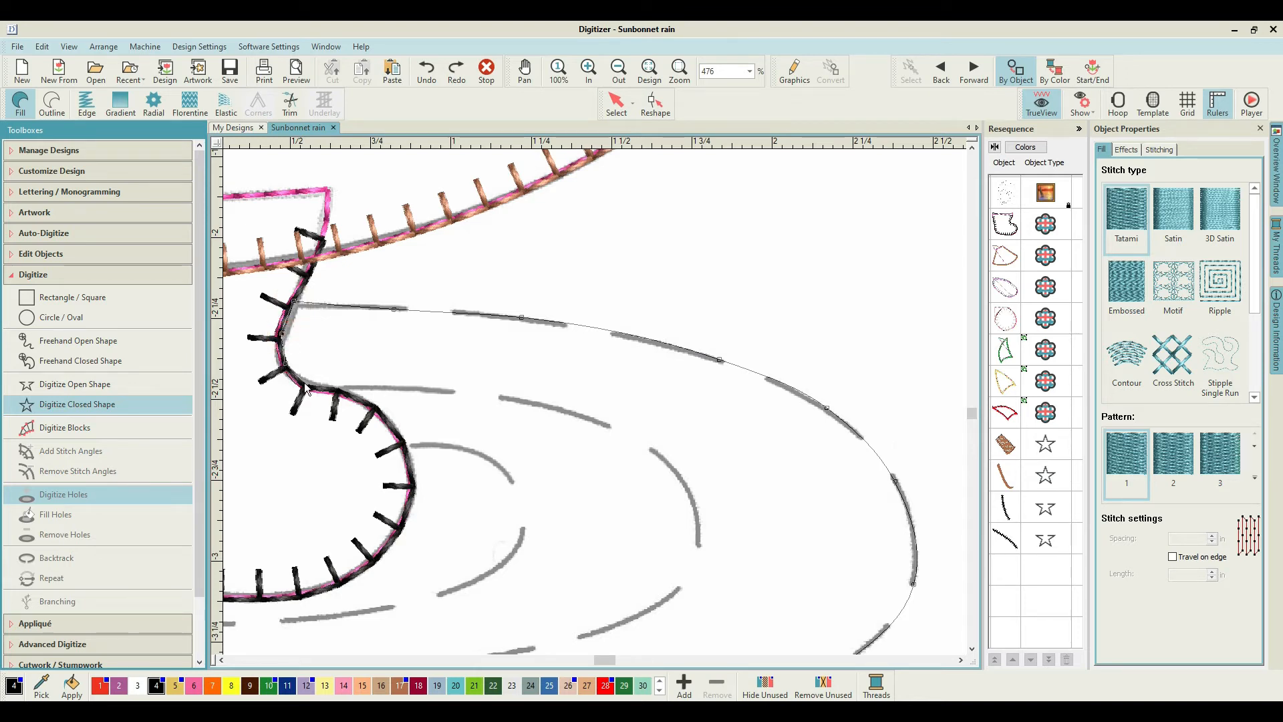
{"action": "left_click", "coordinate": [356, 398]}
{"action": "left_click", "coordinate": [396, 427]}
{"action": "left_click", "coordinate": [409, 469]}
{"action": "left_click", "coordinate": [351, 580]}
{"action": "left_click", "coordinate": [278, 600]}
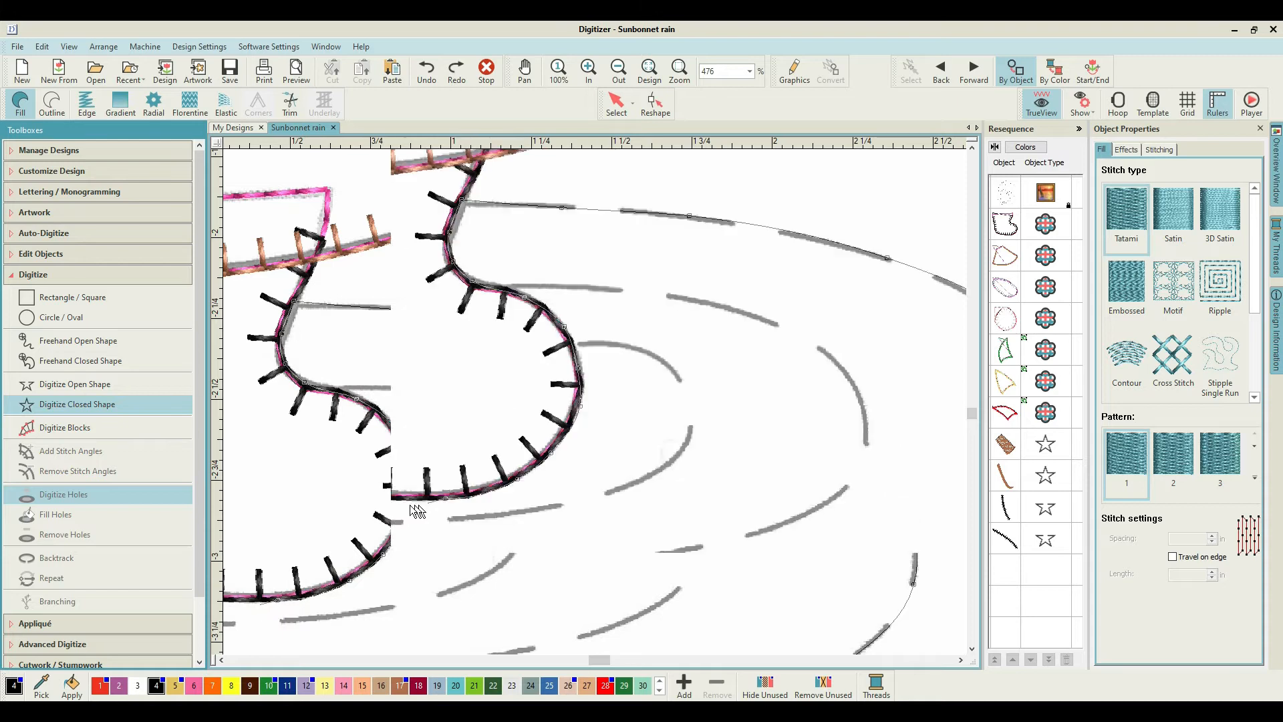
{"action": "left_click", "coordinate": [376, 498]}
{"action": "left_click", "coordinate": [310, 490]}
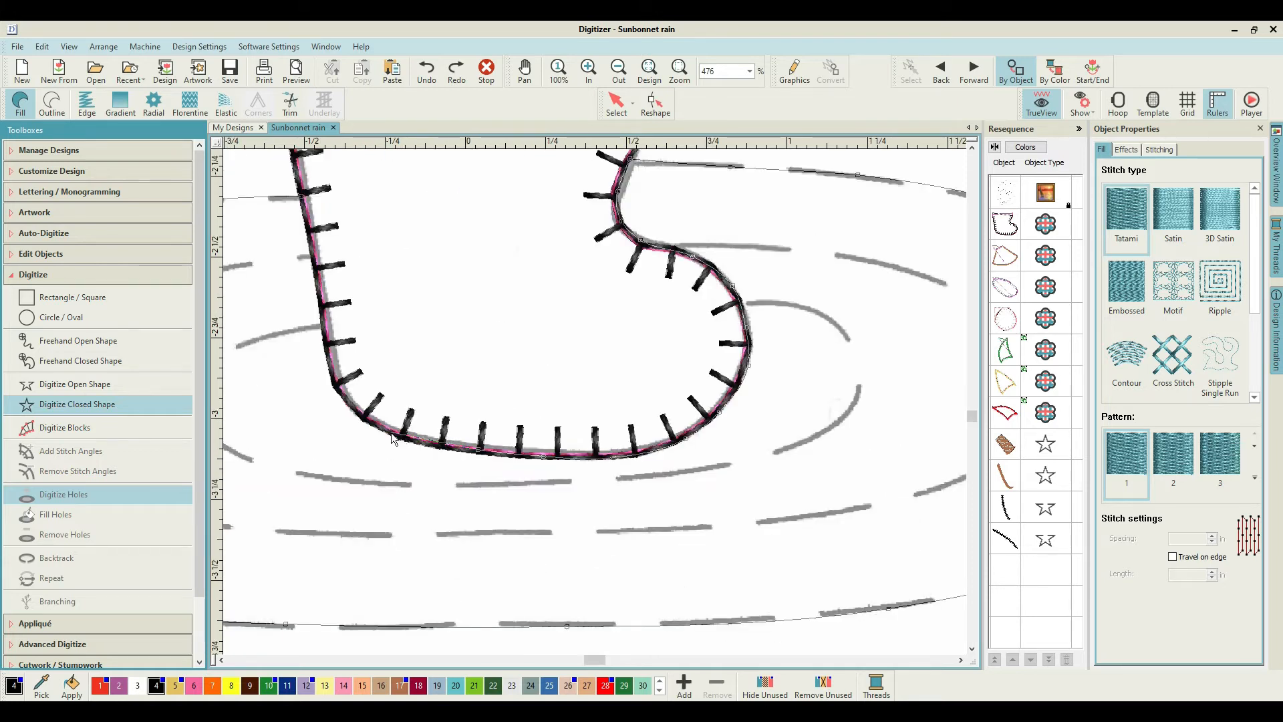
{"action": "left_click", "coordinate": [342, 398]}
{"action": "left_click", "coordinate": [324, 337]}
{"action": "left_click", "coordinate": [311, 239]}
{"action": "left_click", "coordinate": [300, 199]}
{"action": "key", "text": "Return"}
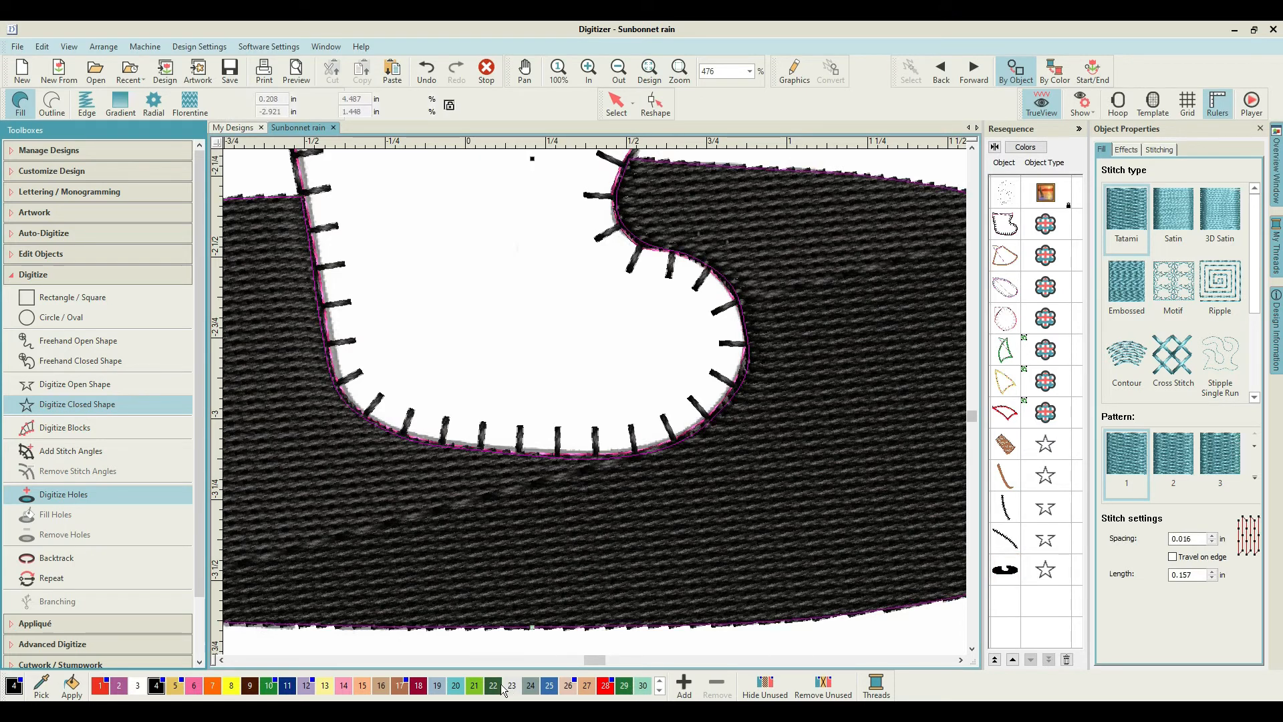
Finish digitizing and recolor the puddle fill with blue thread color 25.
{"action": "key", "text": "Escape"}
{"action": "left_click", "coordinate": [548, 685]}
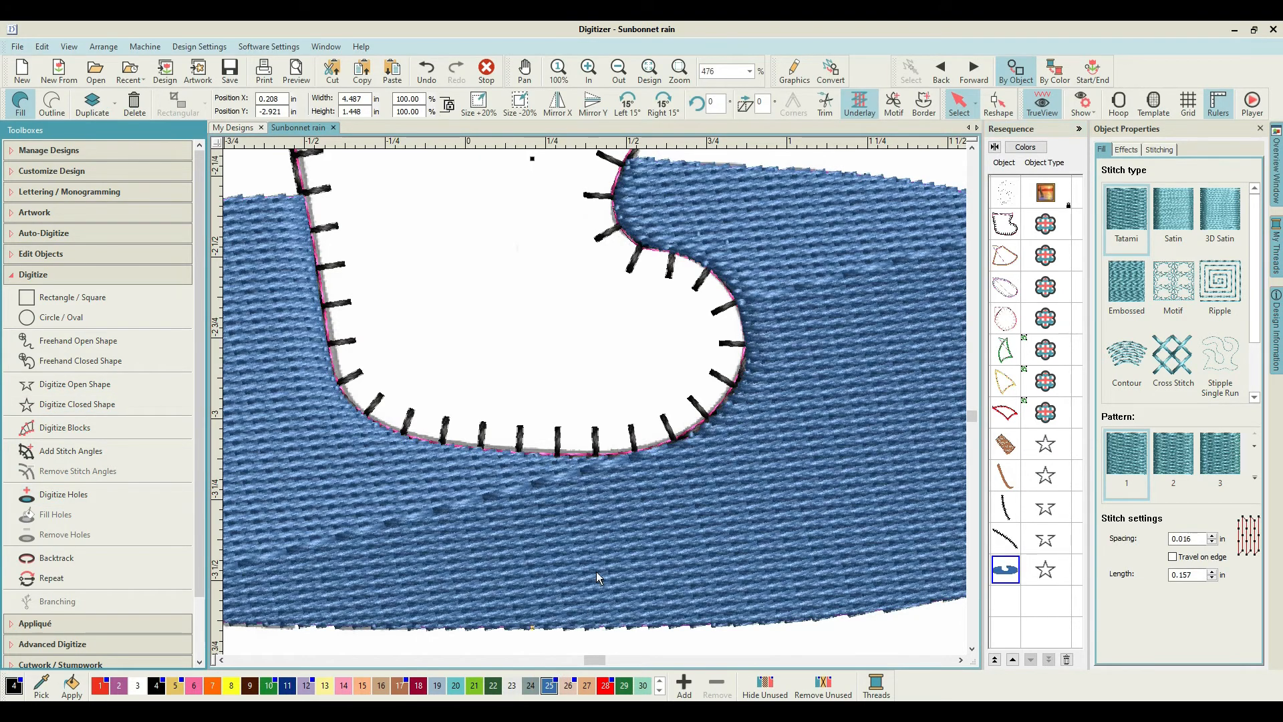
{"action": "scroll", "coordinate": [595, 402], "scroll_direction": "down", "scroll_amount": 2}
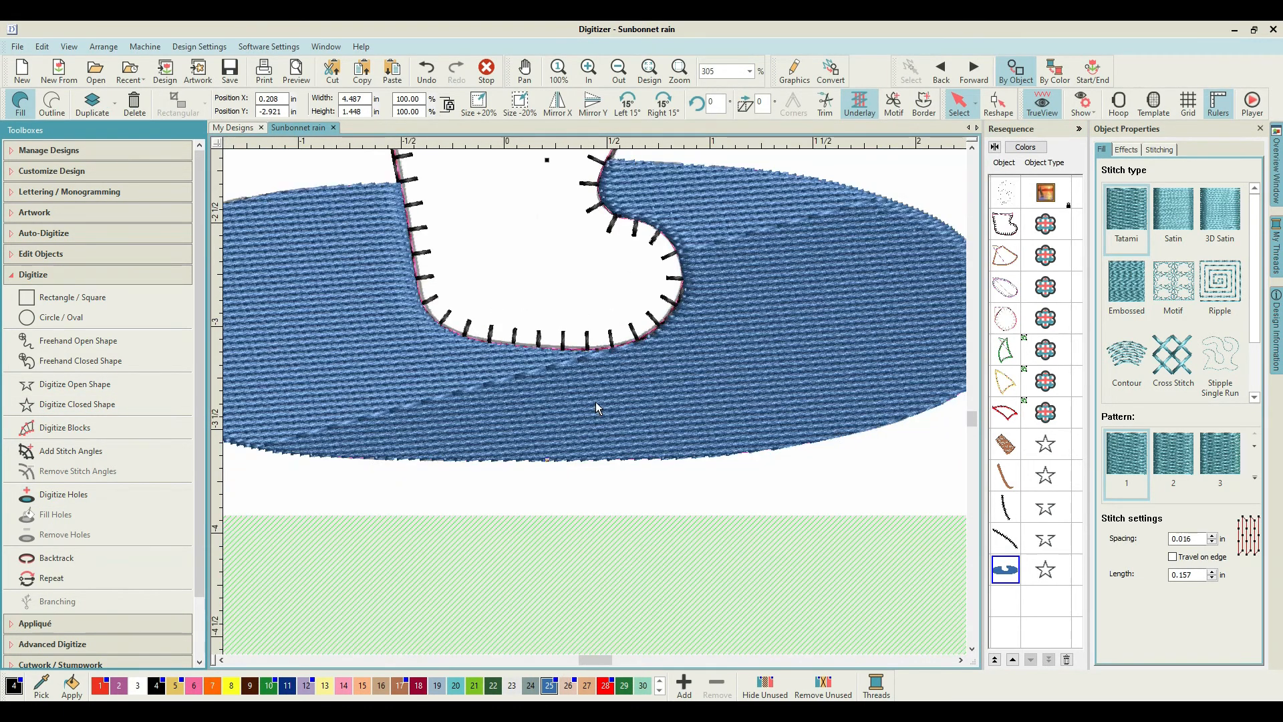
{"action": "key", "text": "0"}
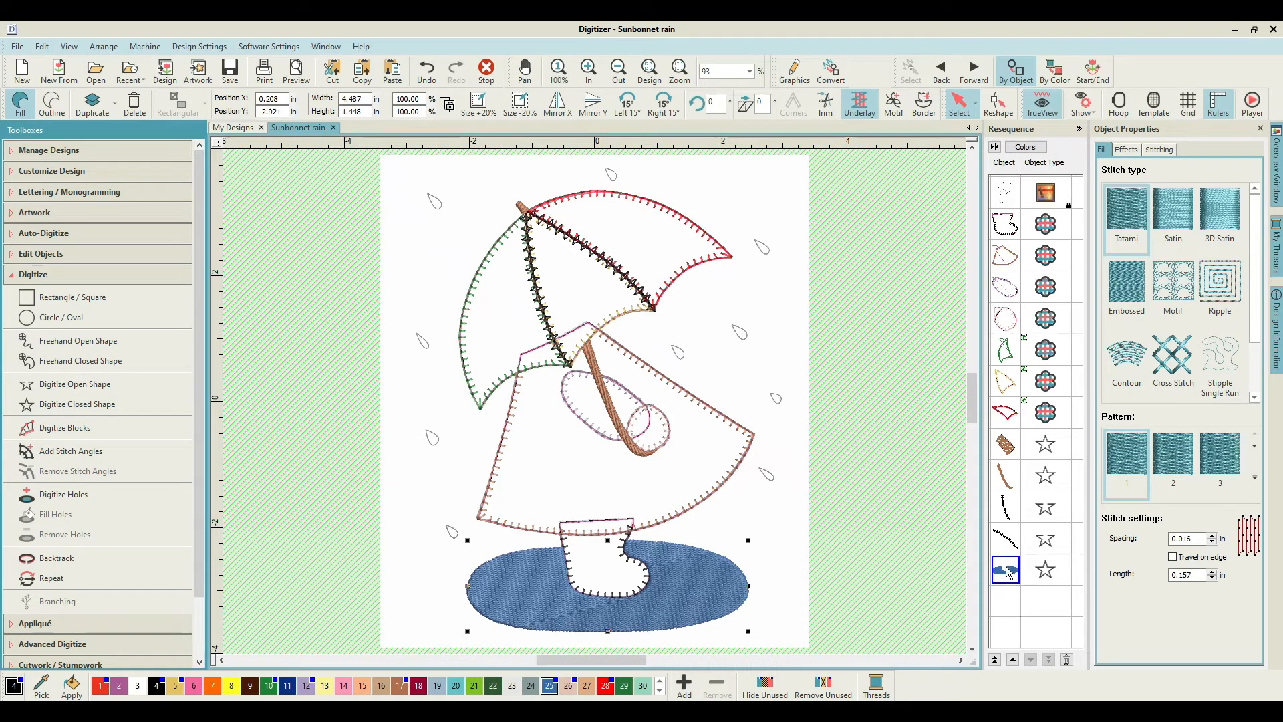
Change the puddle's fill to Contour and try stitch spacings of 0.200 in and 0.400 in.
{"action": "left_click", "coordinate": [1127, 358]}
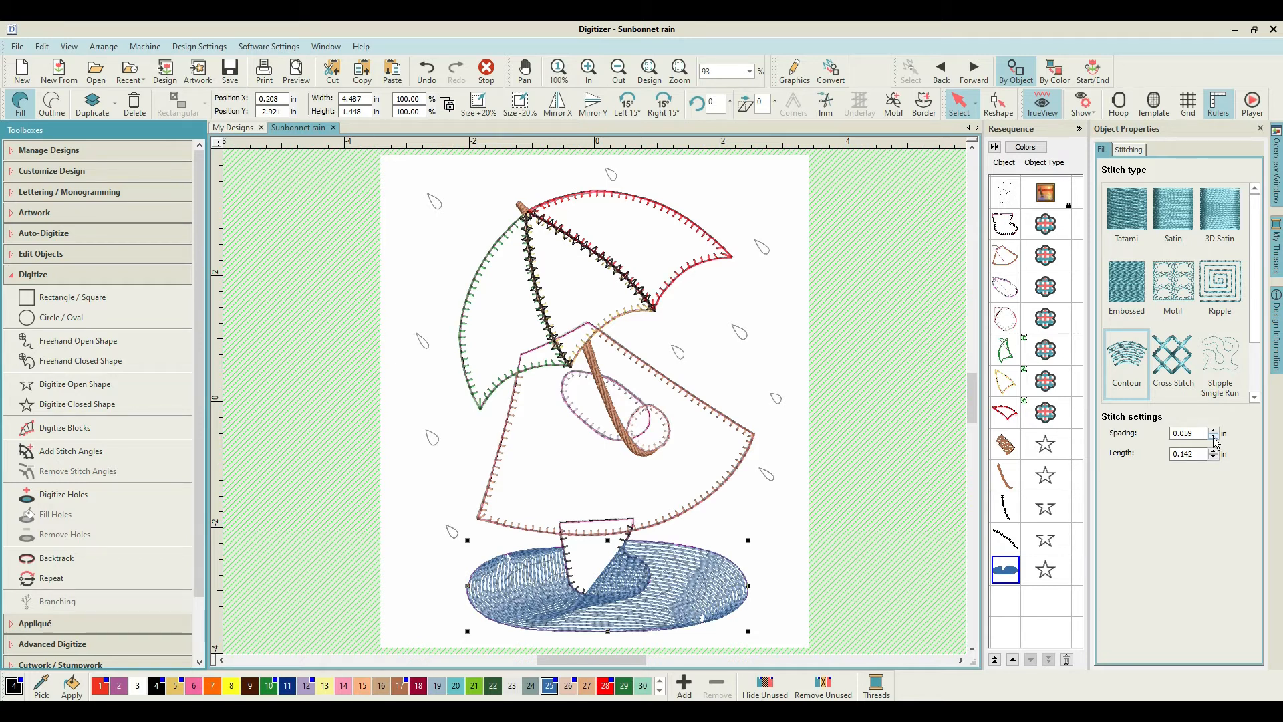
{"action": "left_click", "coordinate": [1190, 433]}
{"action": "left_click_drag", "start_coordinate": [1190, 433], "coordinate": [1183, 432]}
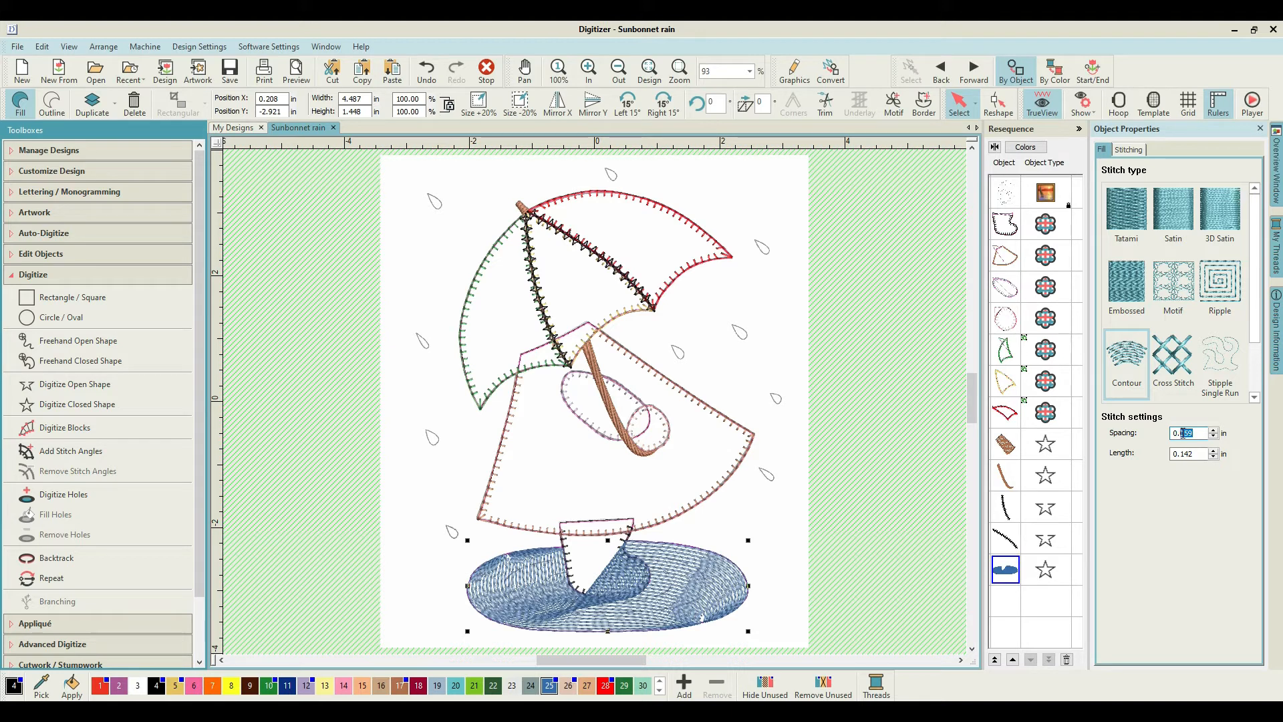
{"action": "type", "text": "2"}
{"action": "key", "text": "Return"}
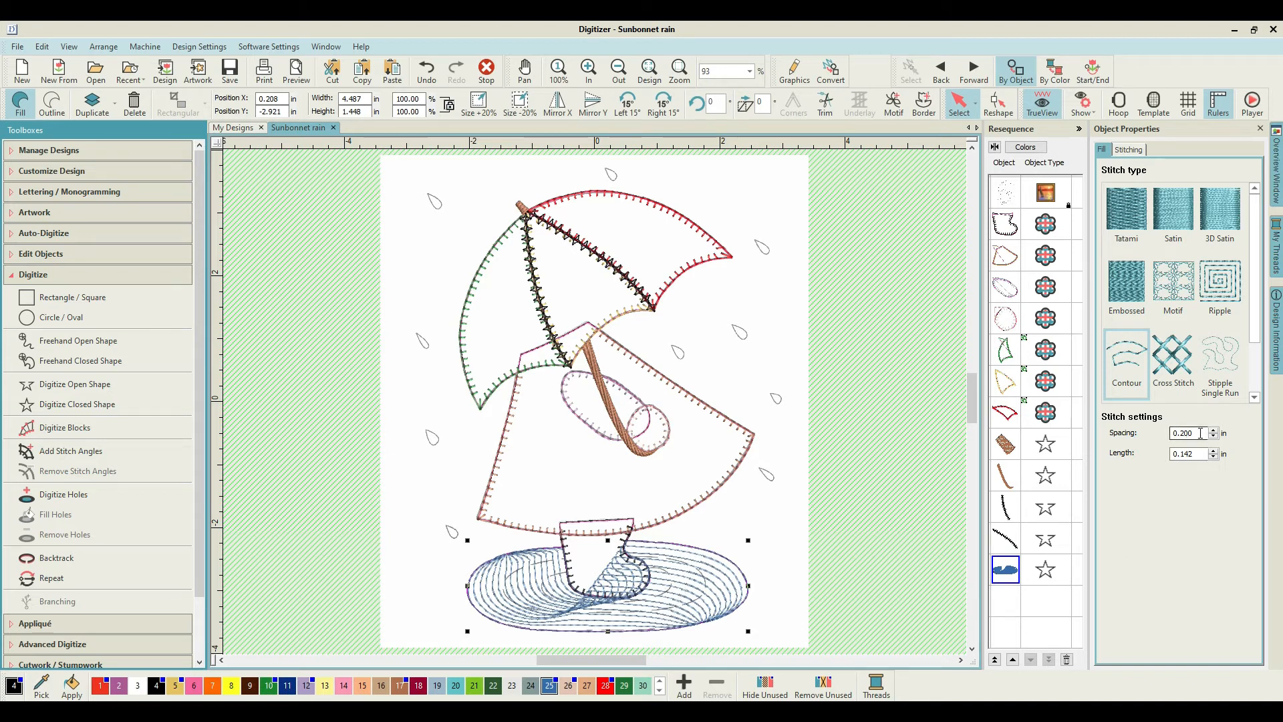
{"action": "left_click_drag", "start_coordinate": [1200, 433], "coordinate": [1181, 433]}
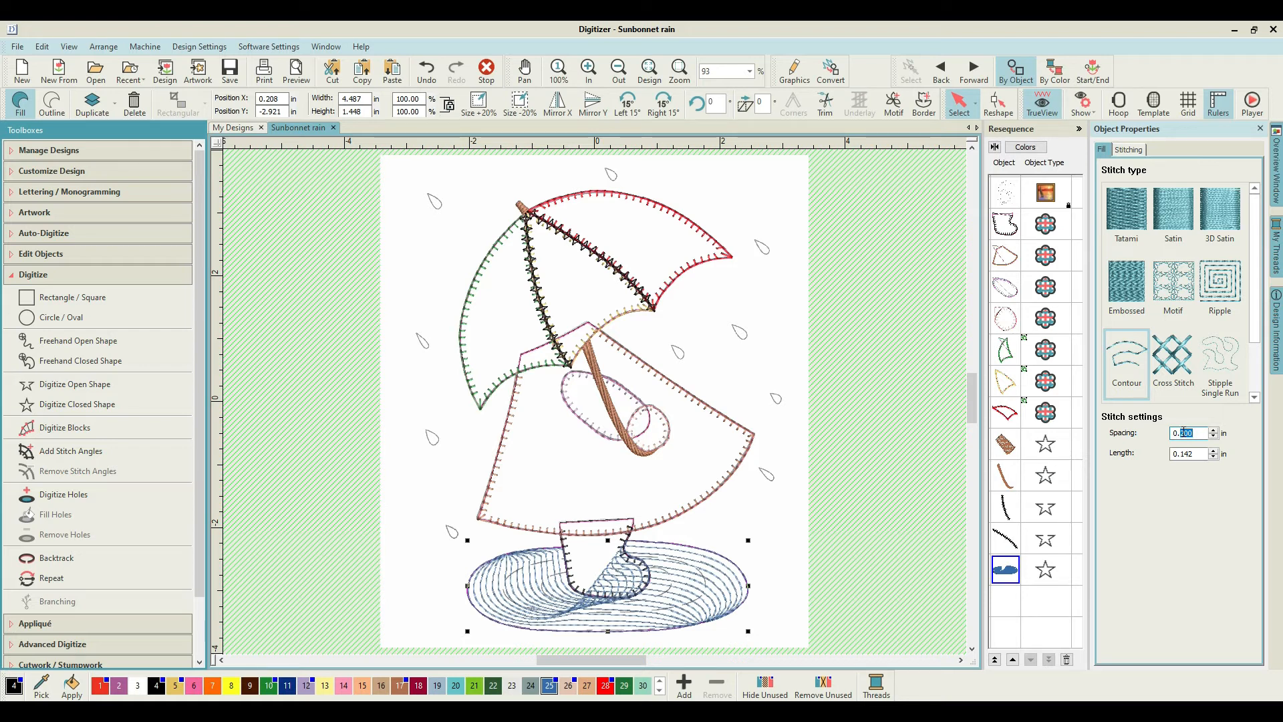
{"action": "type", "text": "4"}
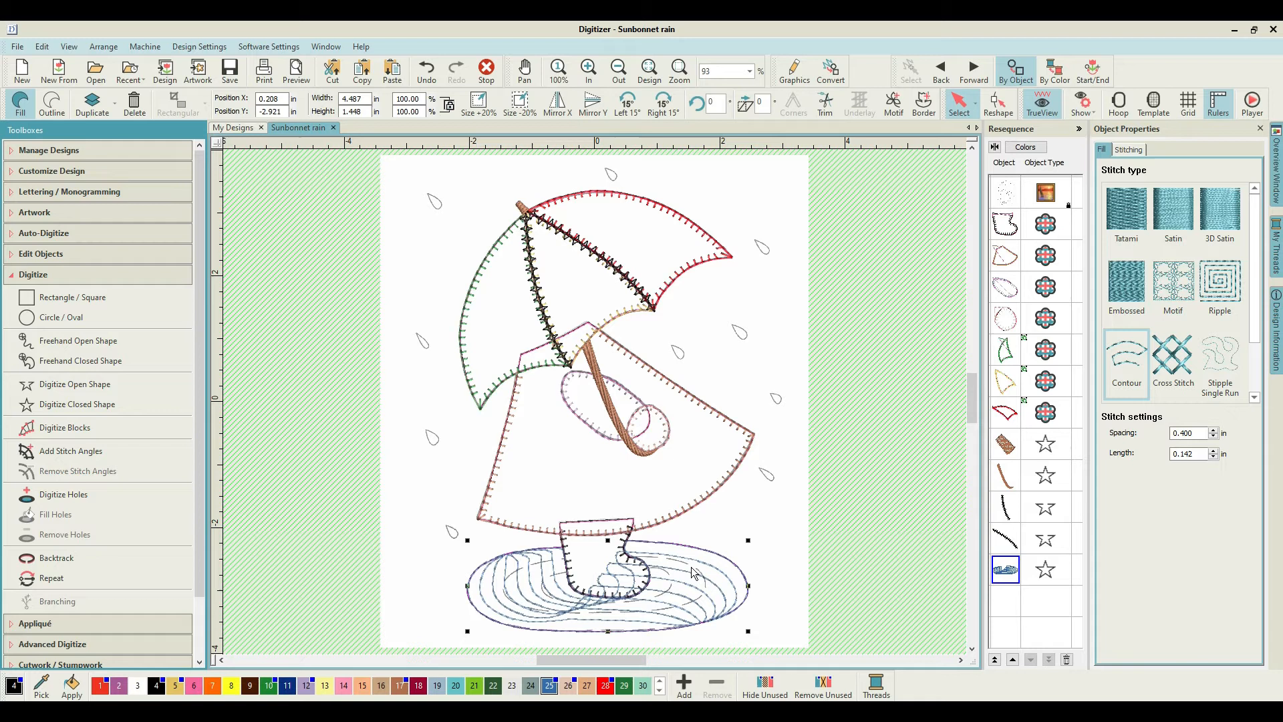
Reshape the blue puddle's contour fill by rotating its stitch angle to 5°.
{"action": "left_click", "coordinate": [1002, 100]}
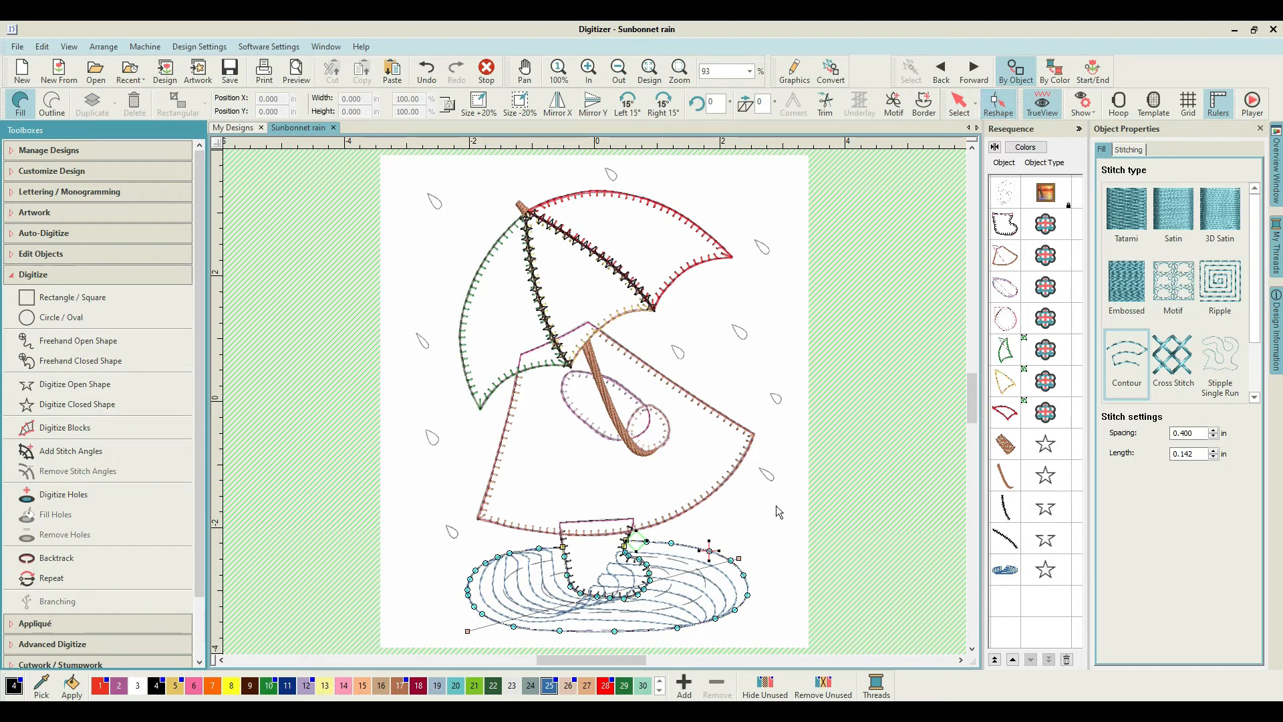
{"action": "left_click_drag", "start_coordinate": [973, 383], "coordinate": [879, 413]}
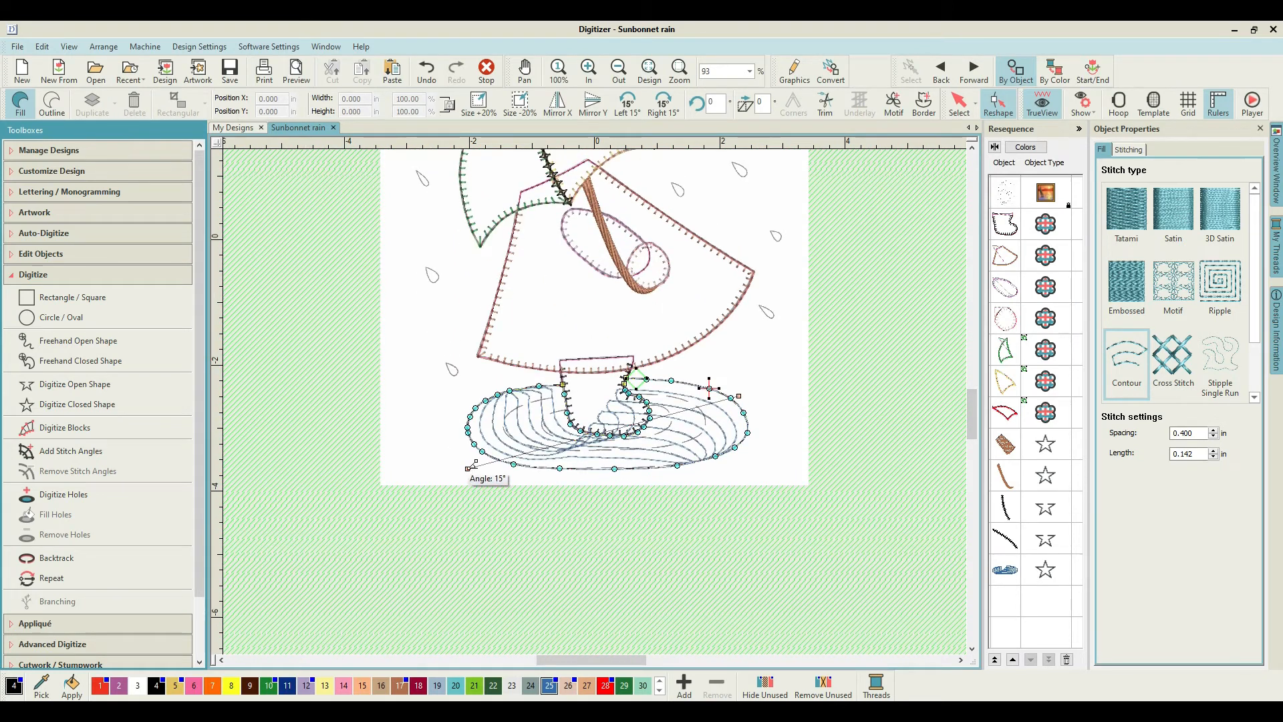
{"action": "left_click_drag", "start_coordinate": [469, 468], "coordinate": [657, 533]}
{"action": "left_click_drag", "start_coordinate": [781, 534], "coordinate": [850, 385]}
{"action": "left_click", "coordinate": [852, 381]}
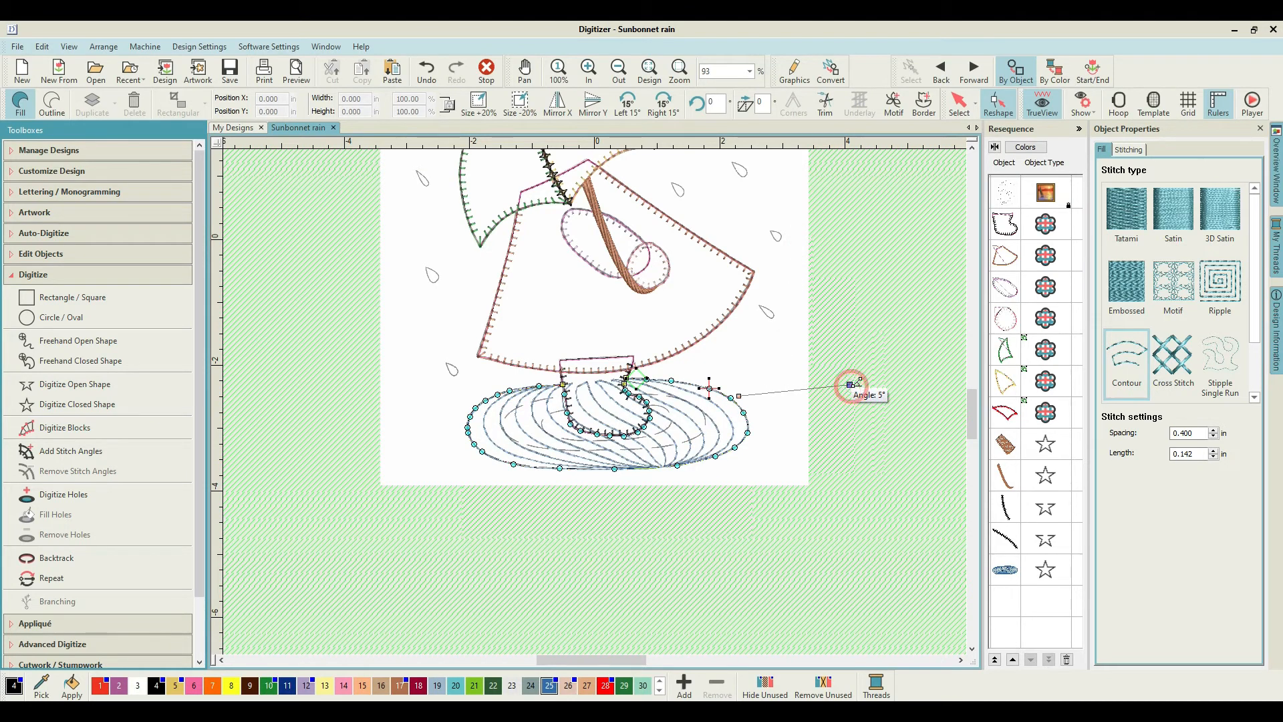
Undo the latest stitch-angle changes on the puddle back to the 5° contour fill.
{"action": "left_click_drag", "start_coordinate": [851, 385], "coordinate": [348, 414]}
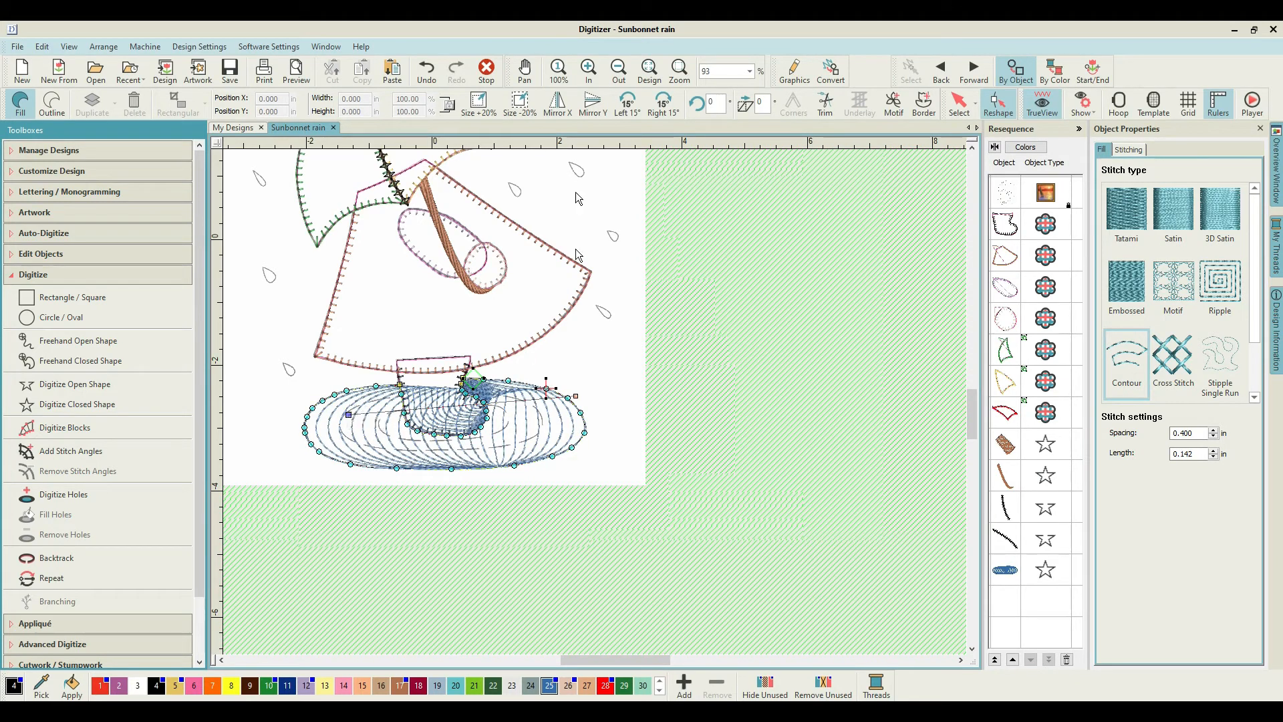
{"action": "left_click", "coordinate": [427, 68]}
{"action": "left_click", "coordinate": [426, 70]}
{"action": "left_click", "coordinate": [427, 70]}
{"action": "left_click", "coordinate": [428, 71]}
{"action": "left_click", "coordinate": [427, 70]}
{"action": "left_click", "coordinate": [426, 69]}
{"action": "left_click", "coordinate": [425, 68]}
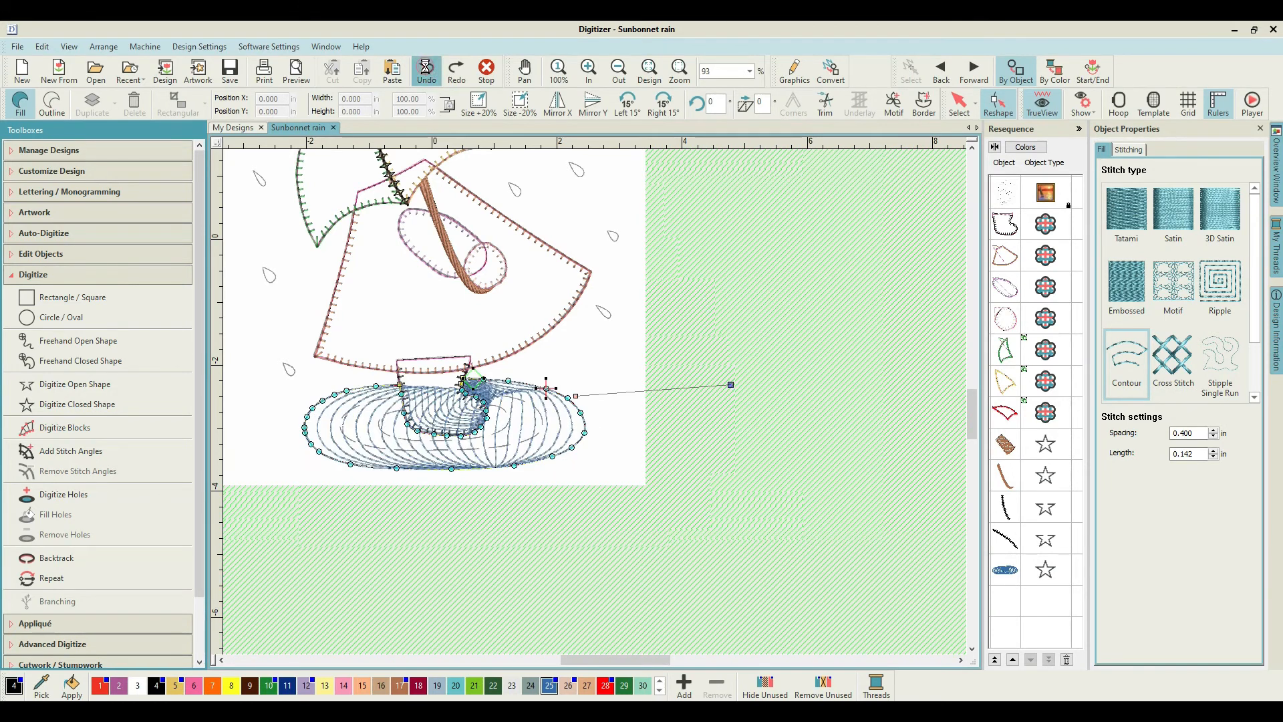
{"action": "left_click", "coordinate": [427, 69]}
{"action": "left_click", "coordinate": [427, 70]}
{"action": "left_click", "coordinate": [427, 71]}
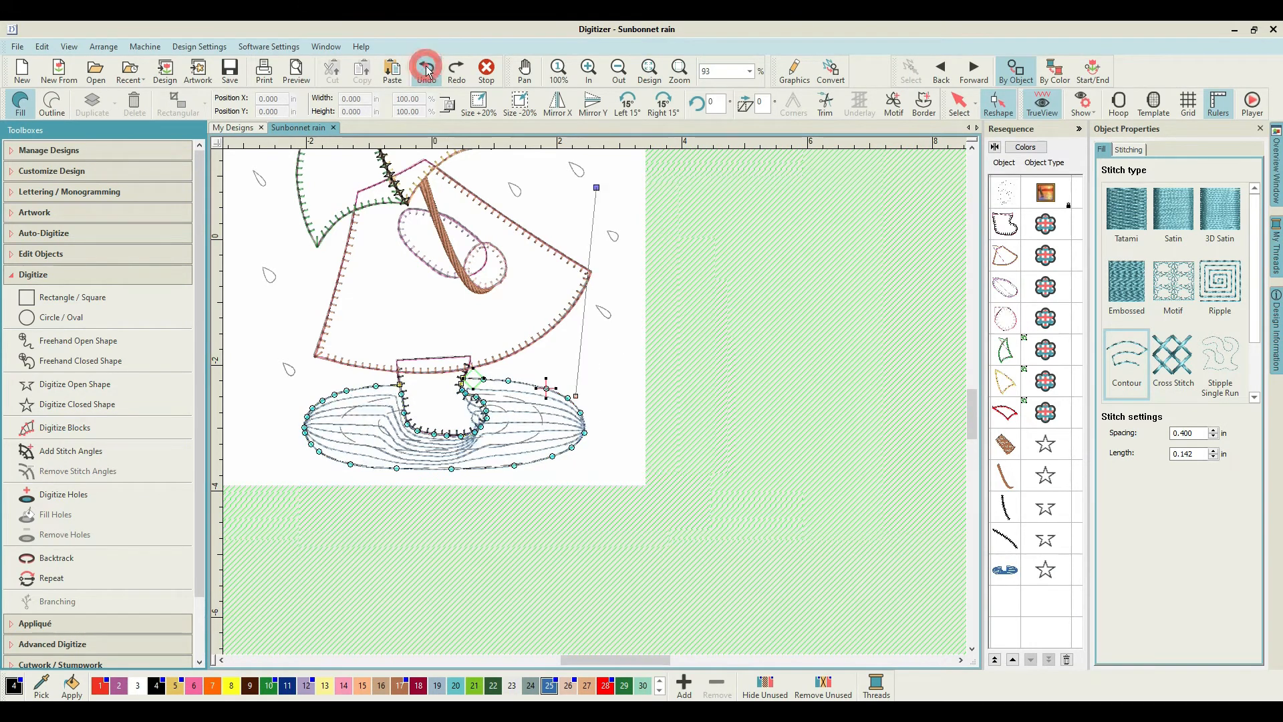
{"action": "left_click", "coordinate": [427, 69]}
{"action": "left_click", "coordinate": [427, 70]}
{"action": "left_click", "coordinate": [427, 71]}
{"action": "left_click", "coordinate": [427, 71]}
{"action": "left_click", "coordinate": [427, 71]}
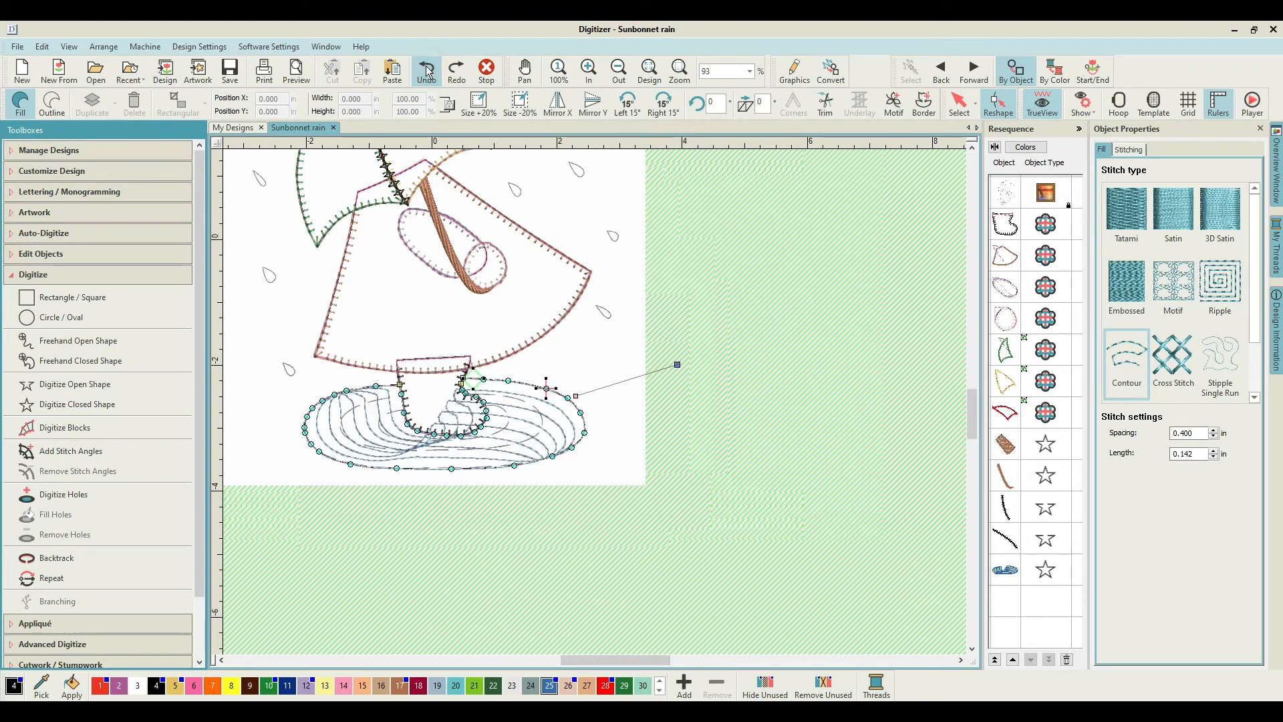
{"action": "left_click", "coordinate": [428, 71]}
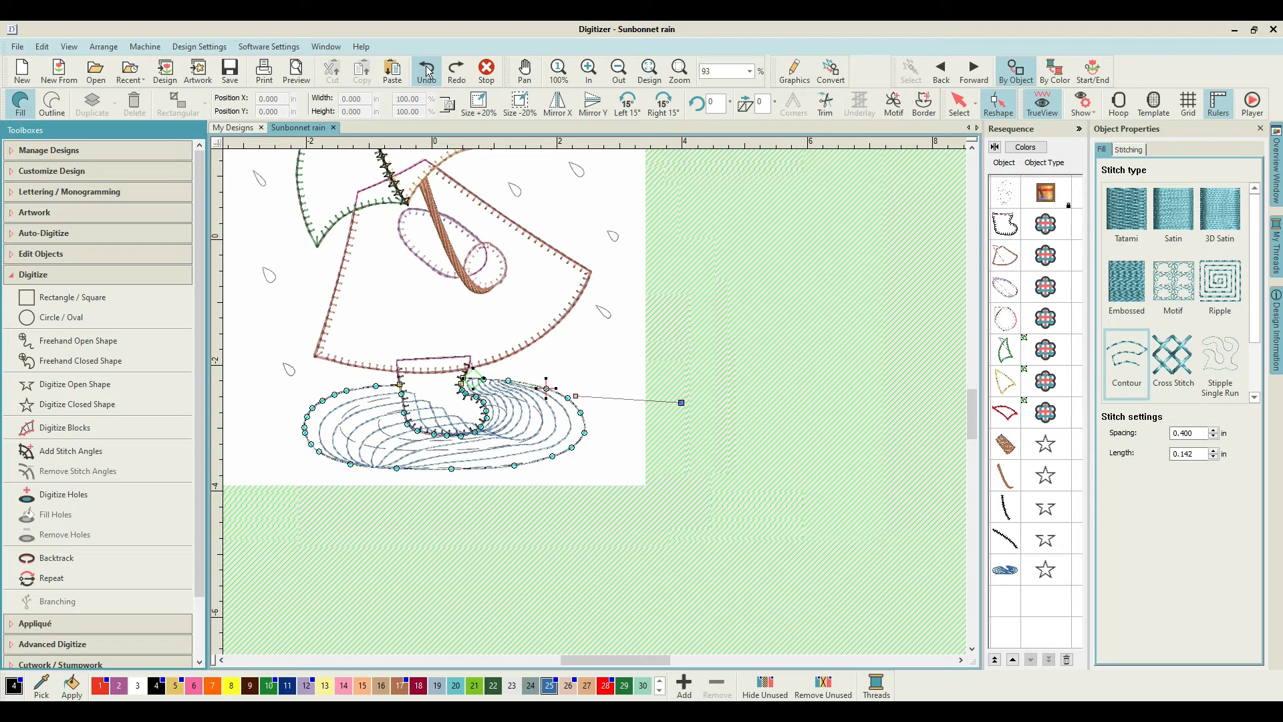
{"action": "left_click", "coordinate": [427, 71]}
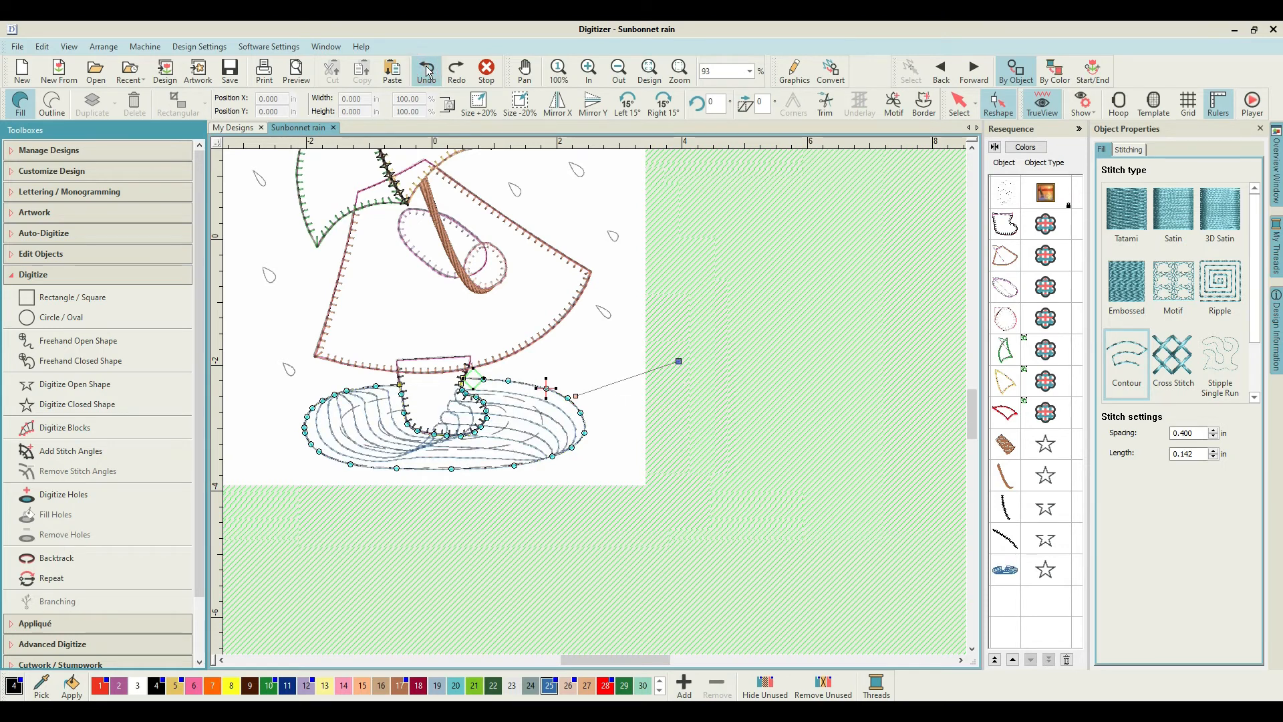
{"action": "left_click", "coordinate": [428, 71]}
{"action": "left_click", "coordinate": [428, 71]}
{"action": "left_click", "coordinate": [427, 71]}
{"action": "left_click", "coordinate": [427, 71]}
{"action": "left_click", "coordinate": [427, 71]}
{"action": "left_click", "coordinate": [427, 70]}
{"action": "left_click", "coordinate": [427, 71]}
{"action": "left_click", "coordinate": [428, 71]}
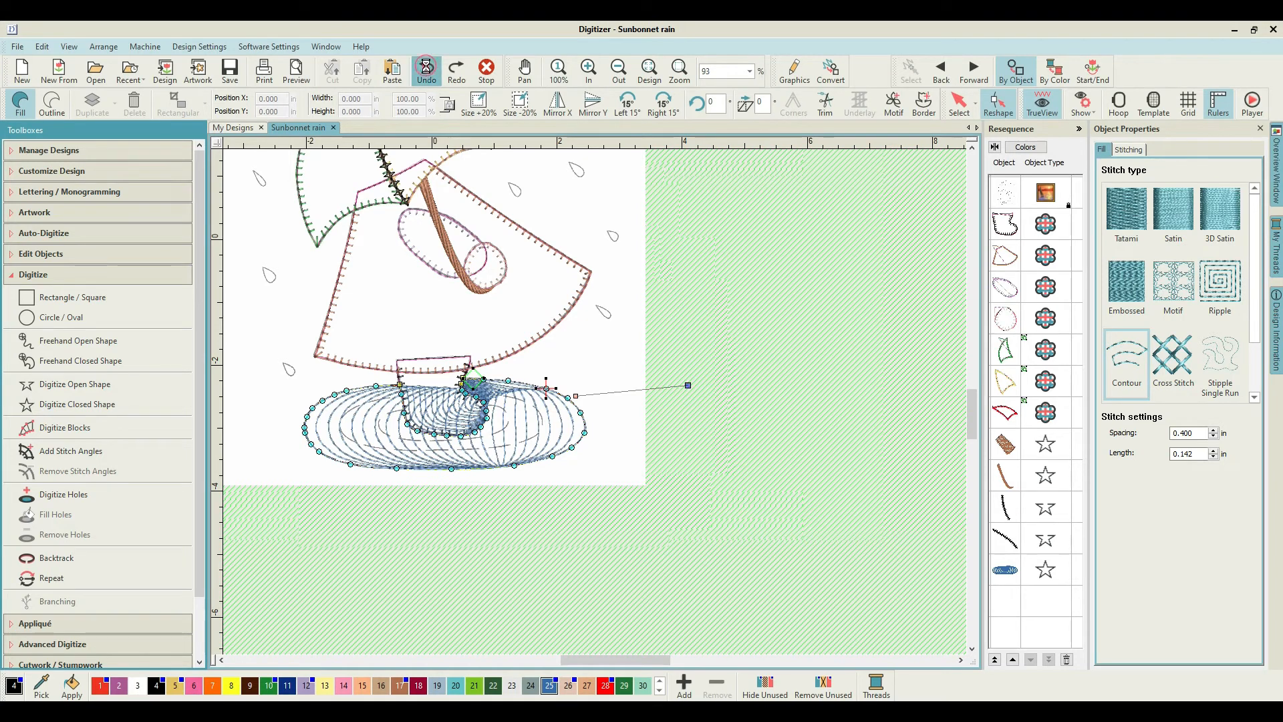
{"action": "left_click", "coordinate": [428, 71]}
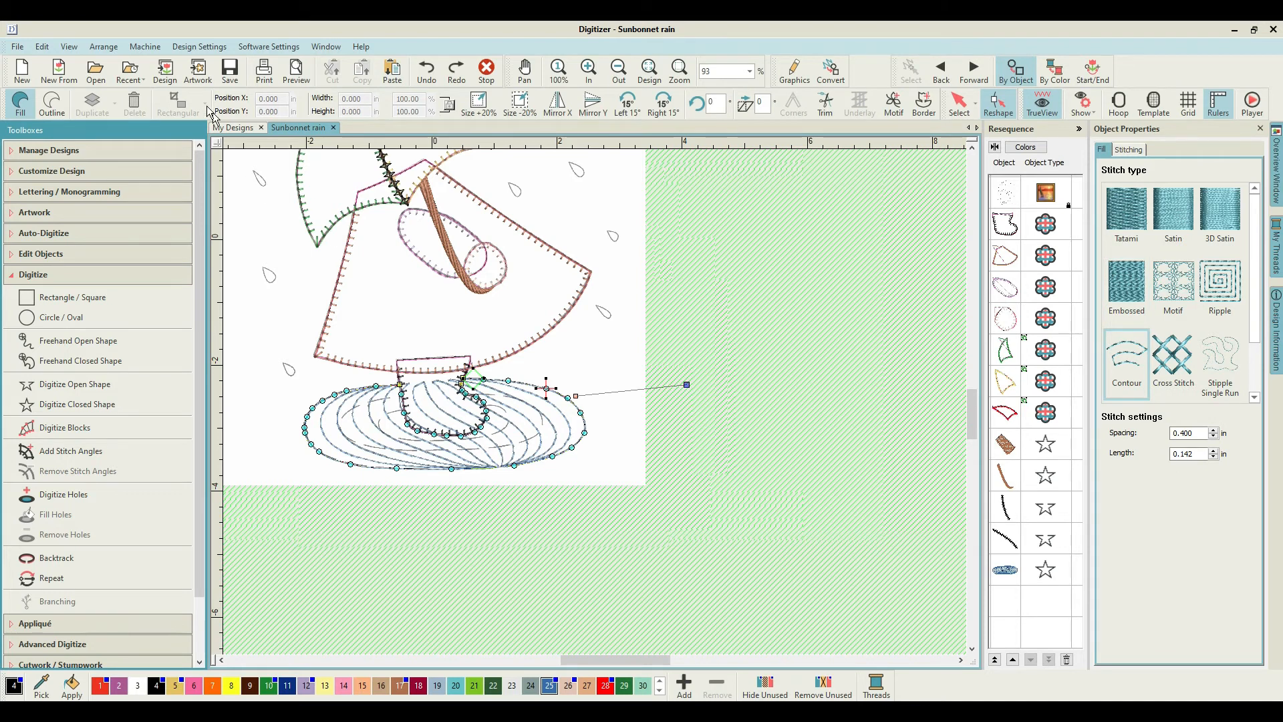
Save the design and check the stitch angle in the reselected puddle's stitching properties.
{"action": "left_click", "coordinate": [227, 67]}
{"action": "left_click", "coordinate": [959, 101]}
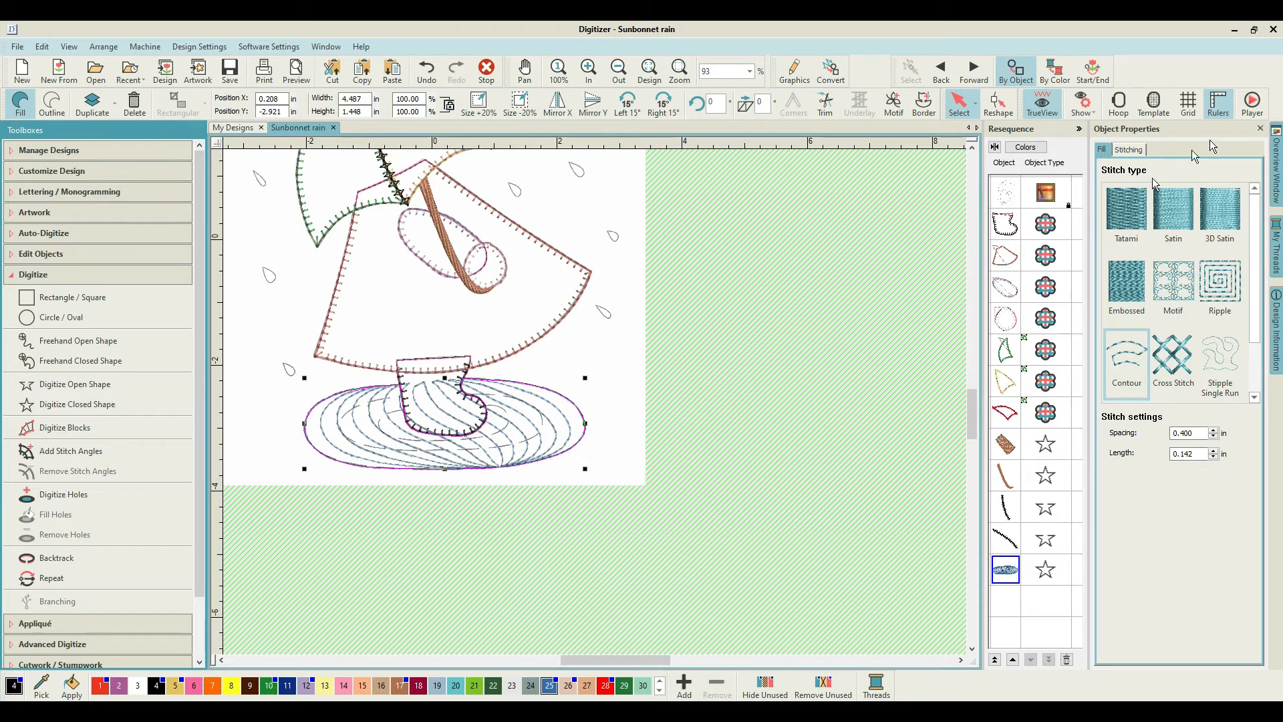
{"action": "left_click", "coordinate": [1140, 149]}
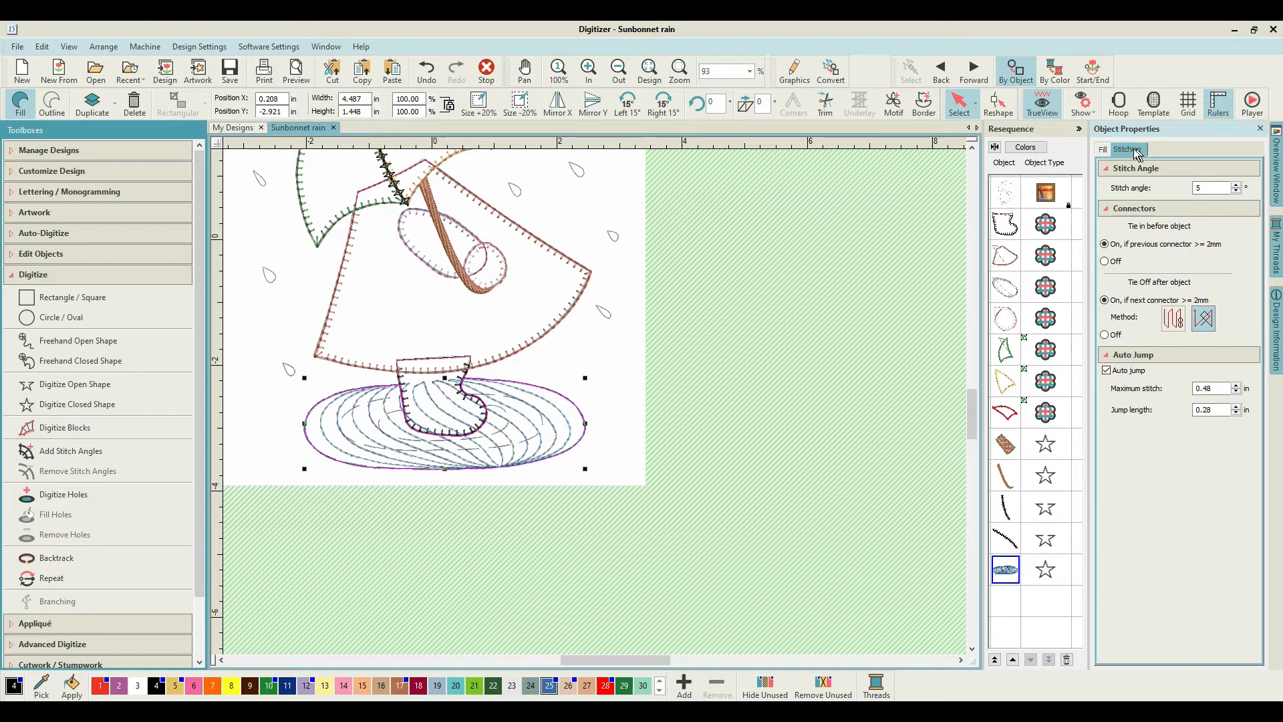
{"action": "left_click", "coordinate": [1099, 151]}
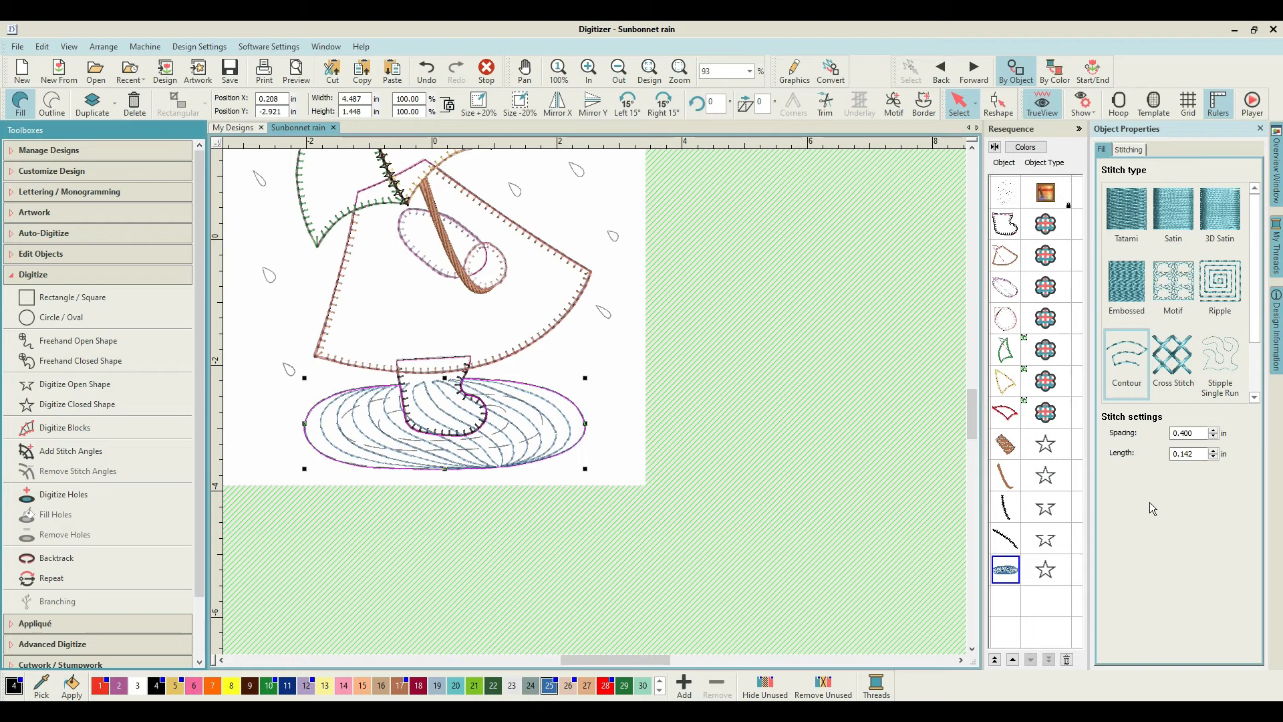
Move the puddle to the start of the stitching sequence and select it together with the boot appliqué.
{"action": "left_click", "coordinate": [1011, 573]}
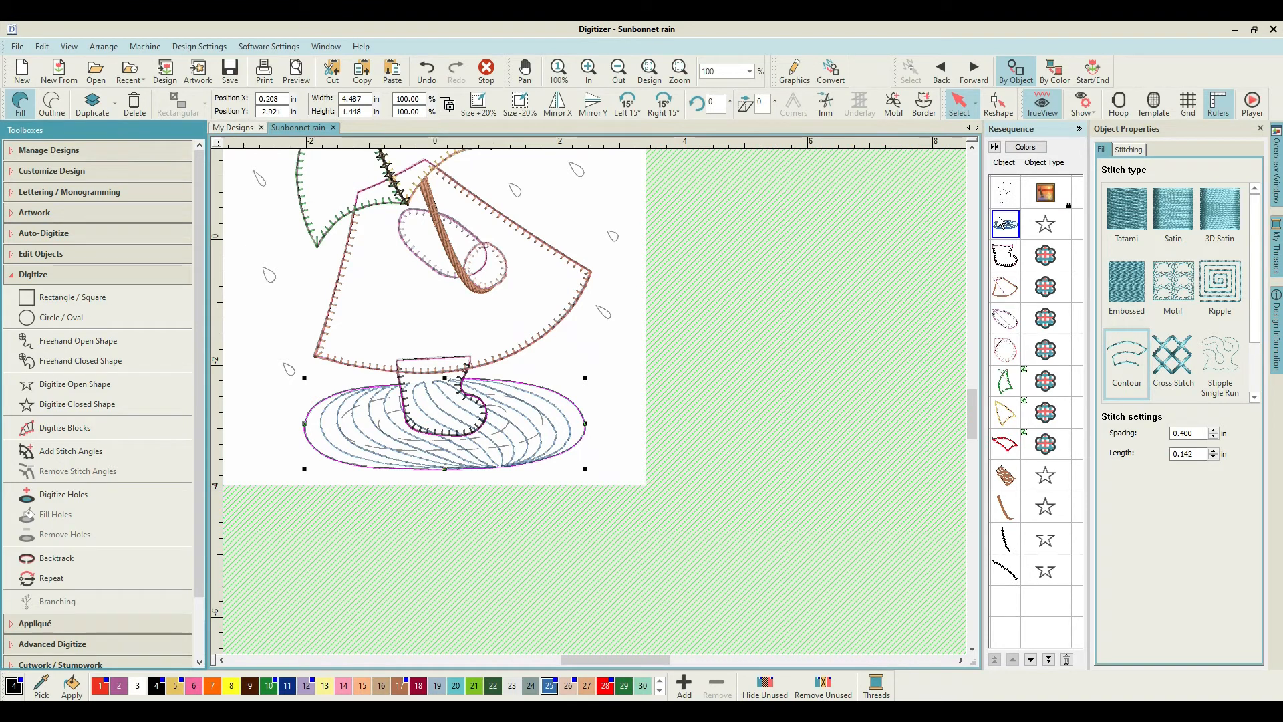
{"action": "left_click", "coordinate": [1000, 266]}
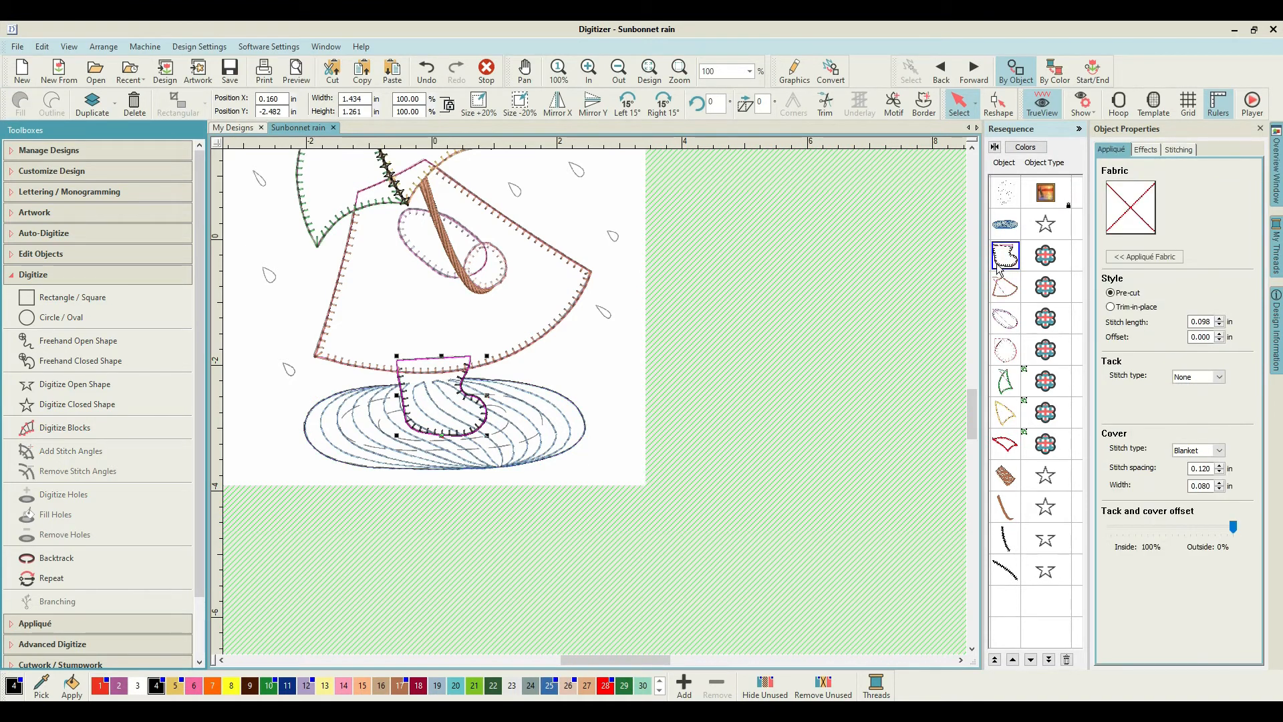
{"action": "left_click", "coordinate": [1005, 226], "text": "ctrl"}
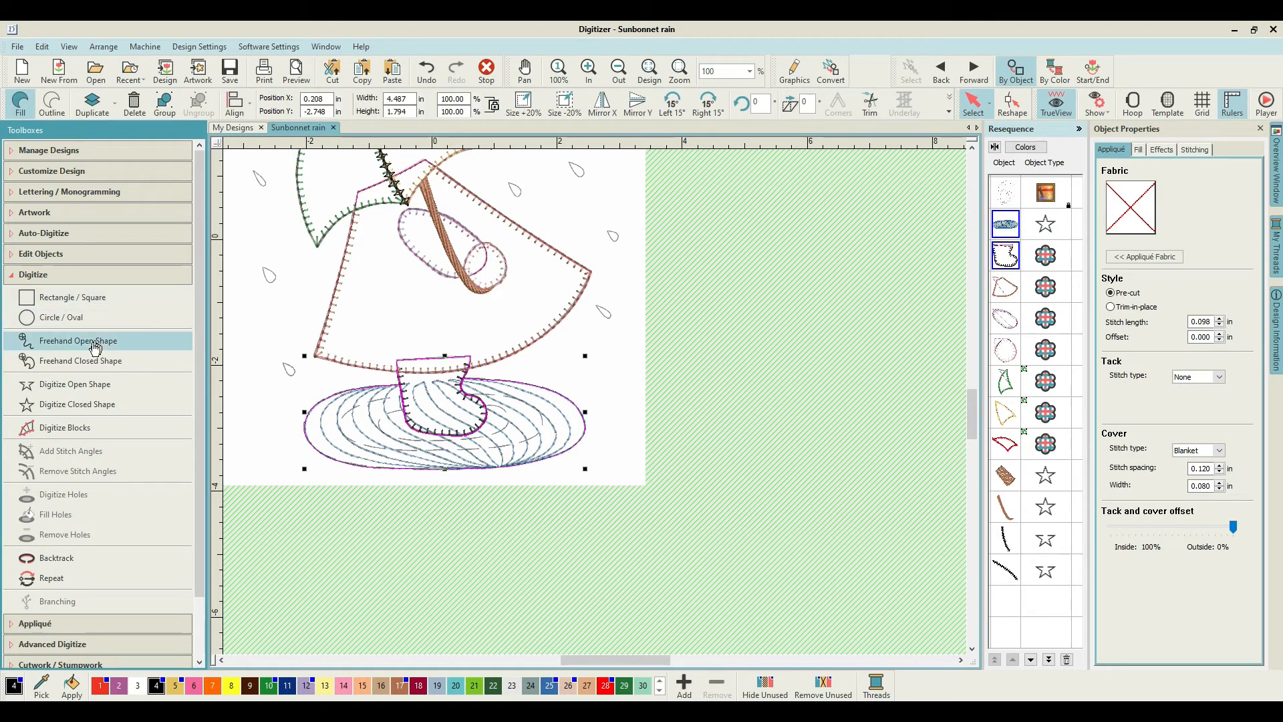
Look through the appliqué, object-editing and digitizing tools for a way to remove the overlap between boot and puddle.
{"action": "left_click", "coordinate": [98, 628]}
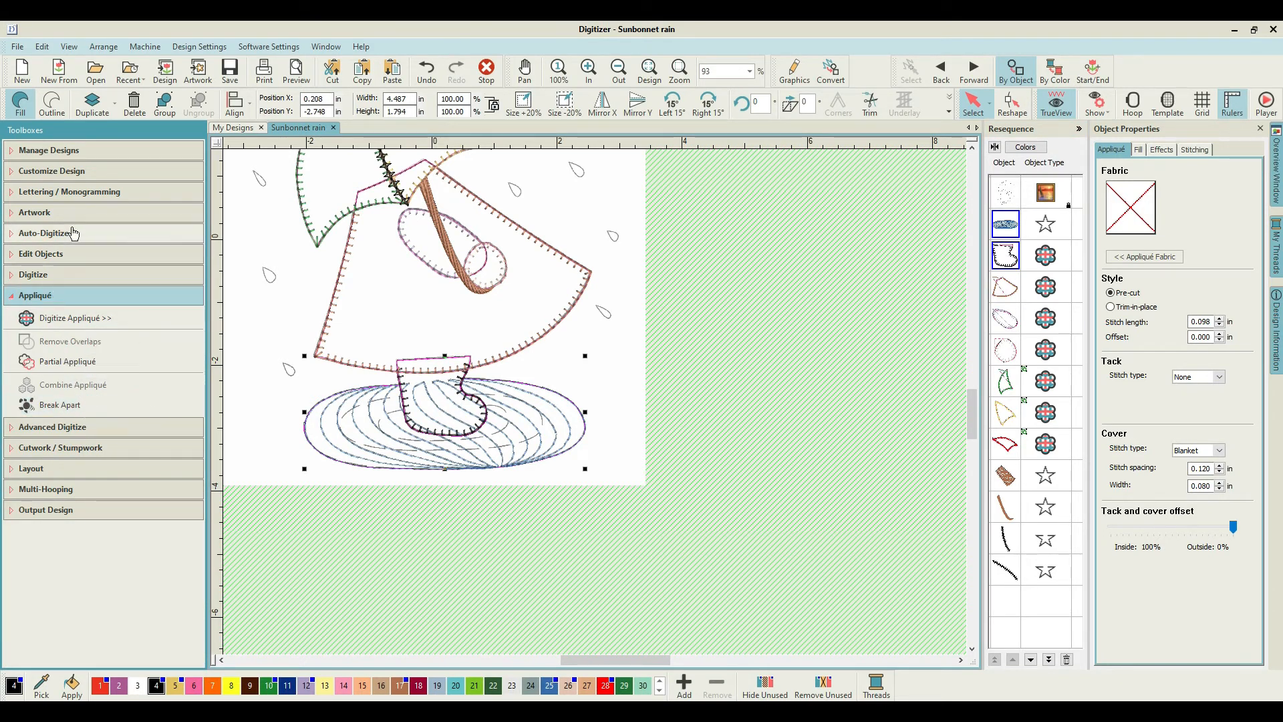
{"action": "left_click", "coordinate": [68, 255]}
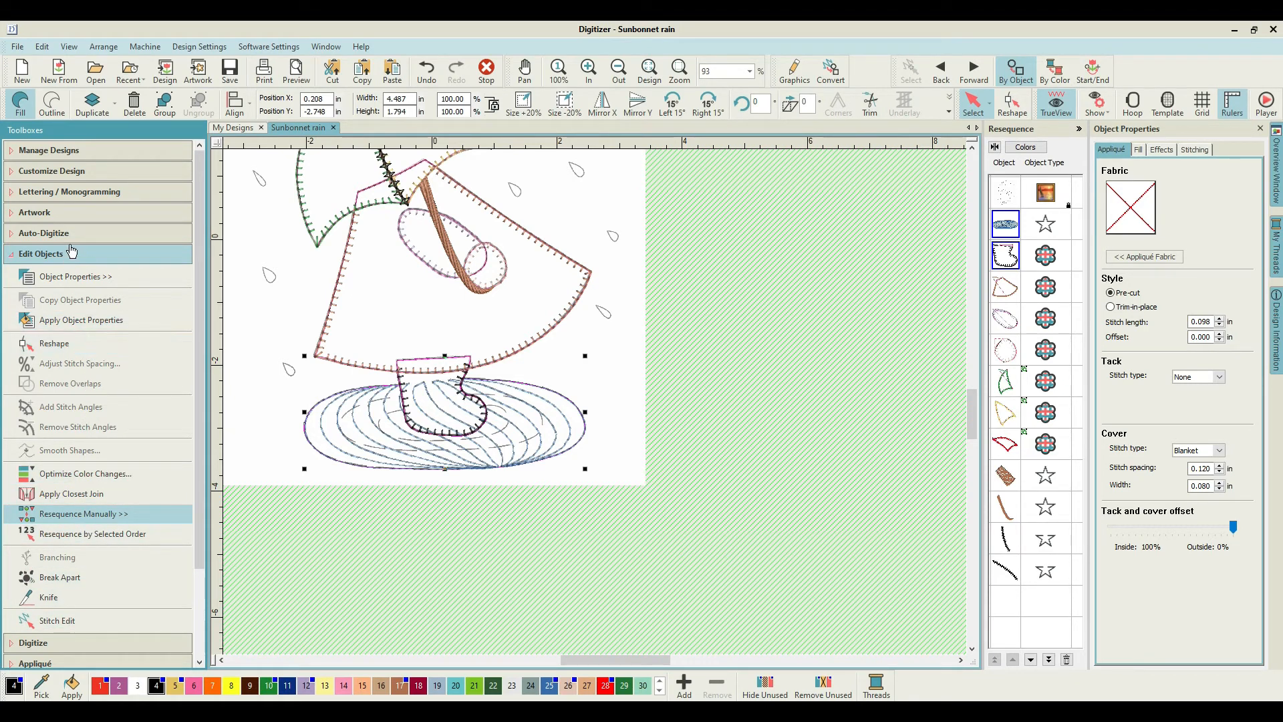
{"action": "left_click", "coordinate": [63, 642]}
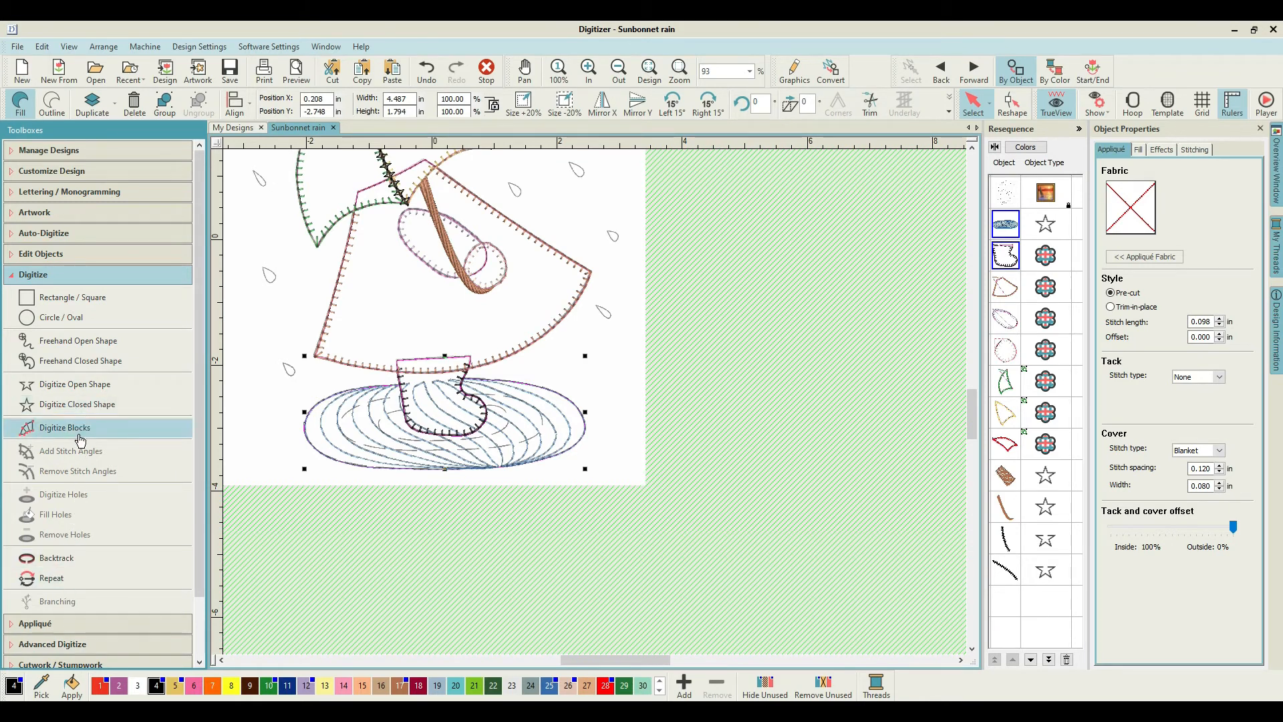
{"action": "scroll", "coordinate": [77, 448], "scroll_direction": "down", "scroll_amount": 2}
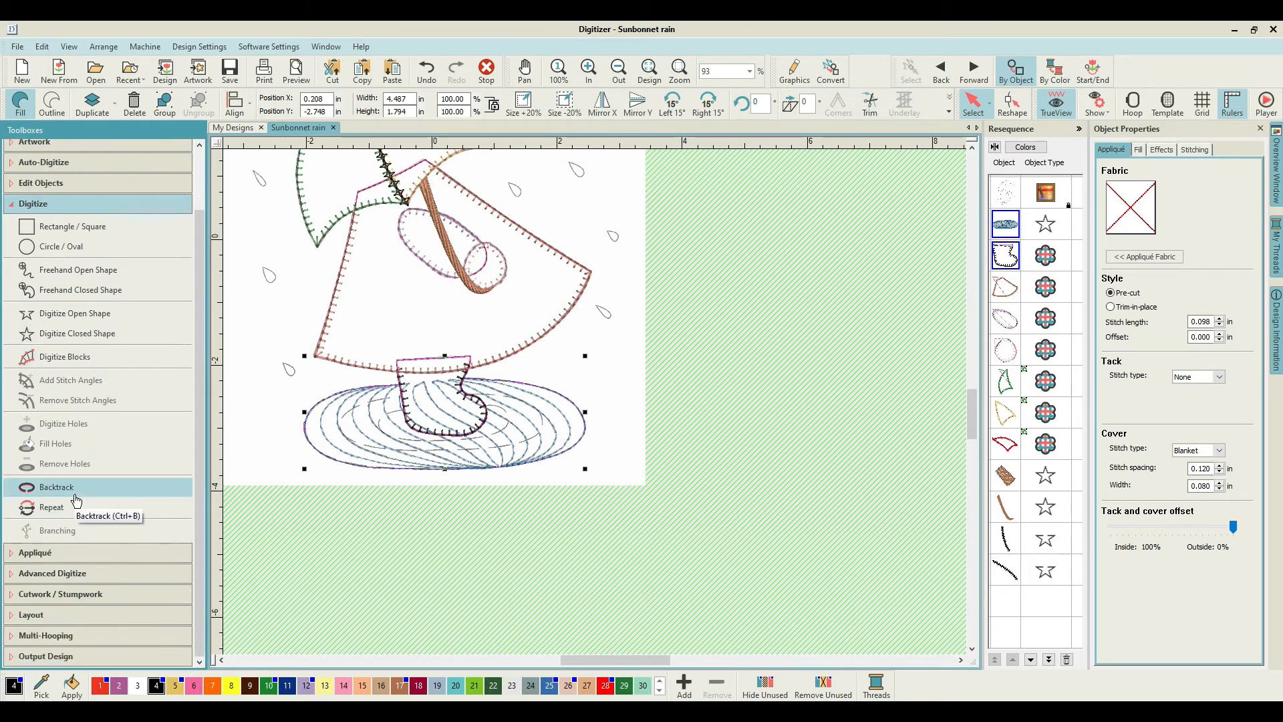
{"action": "left_click", "coordinate": [60, 573]}
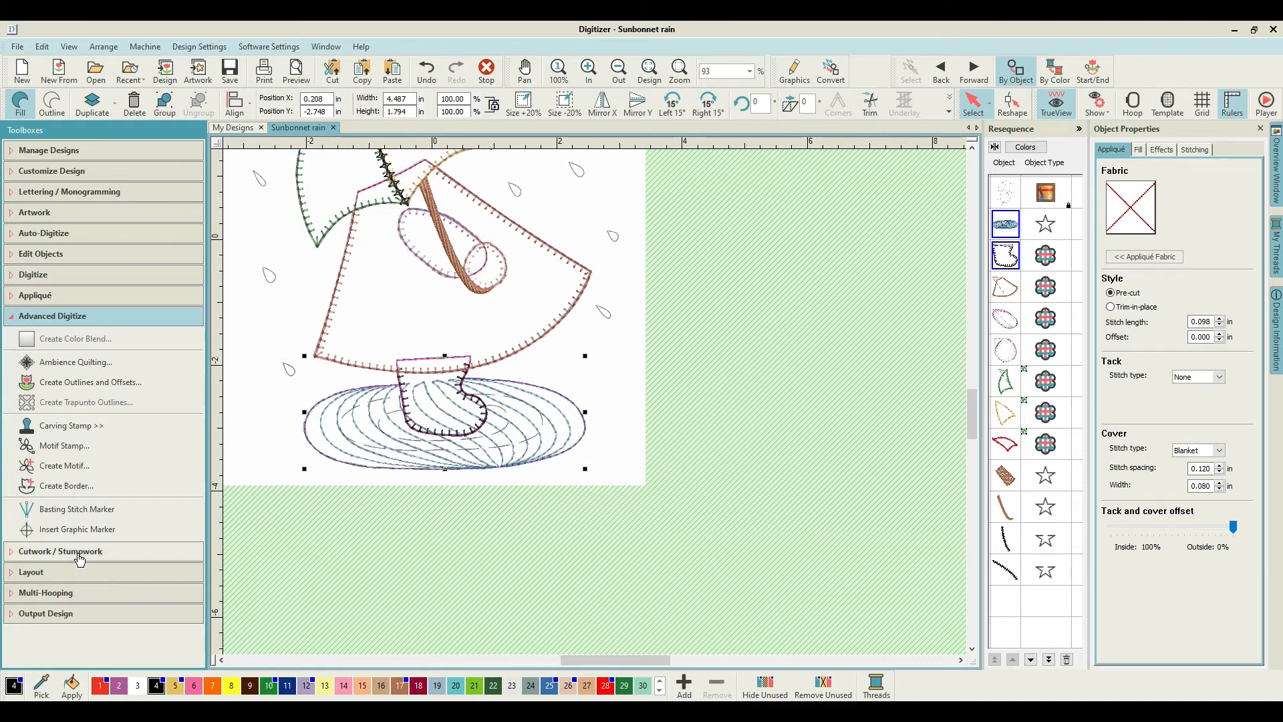
{"action": "left_click", "coordinate": [78, 295]}
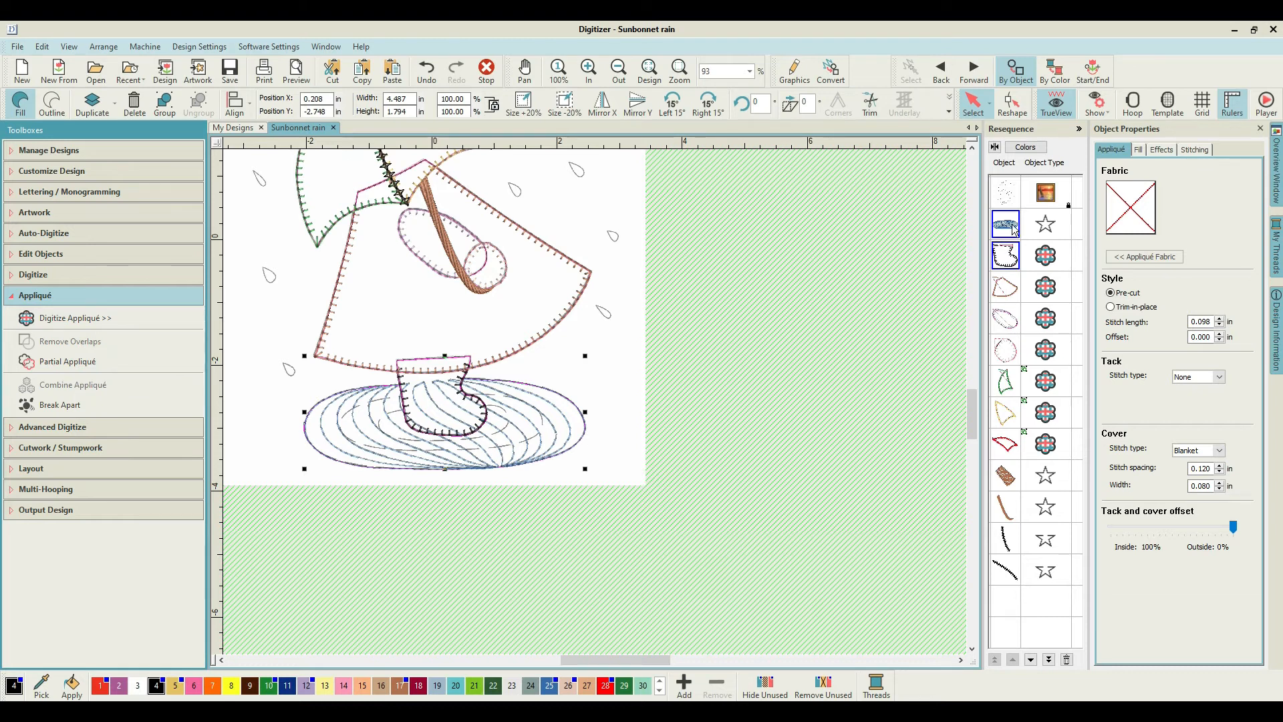
Select the puddle and the boot appliqué individually to compare which overlap tools each one allows.
{"action": "left_click", "coordinate": [876, 244]}
{"action": "left_click", "coordinate": [1009, 226]}
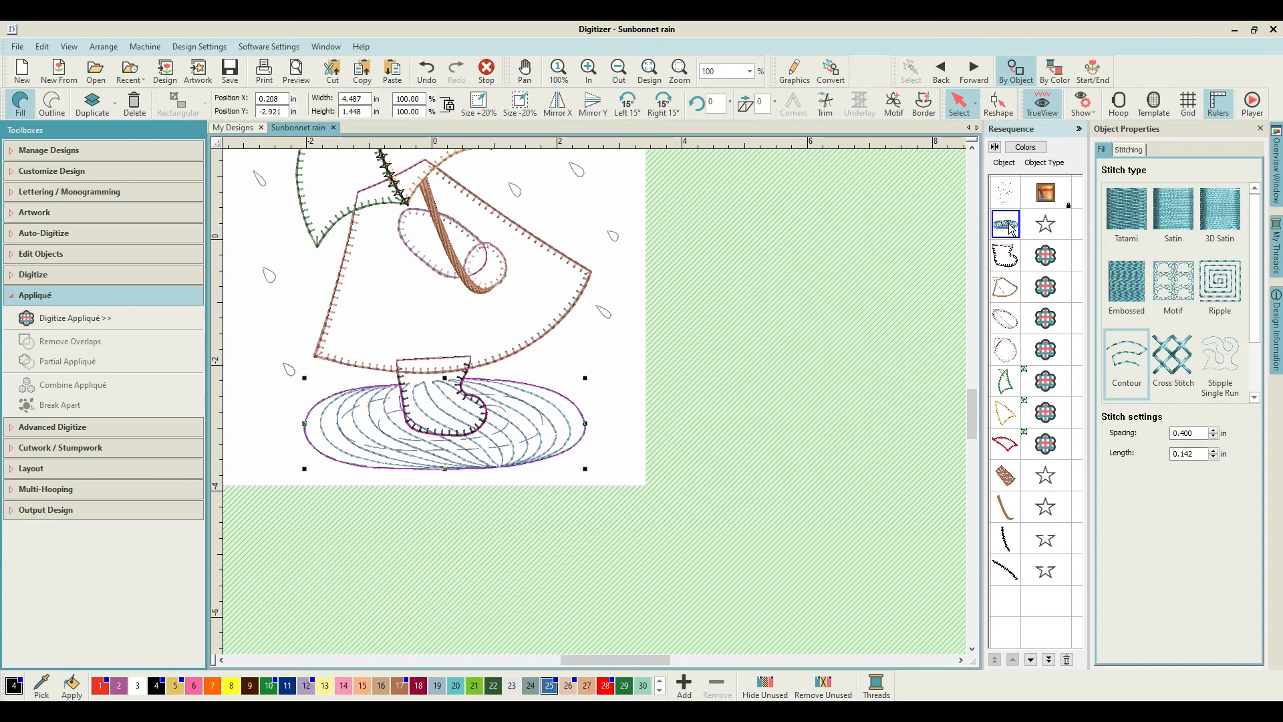
{"action": "left_click", "coordinate": [851, 256]}
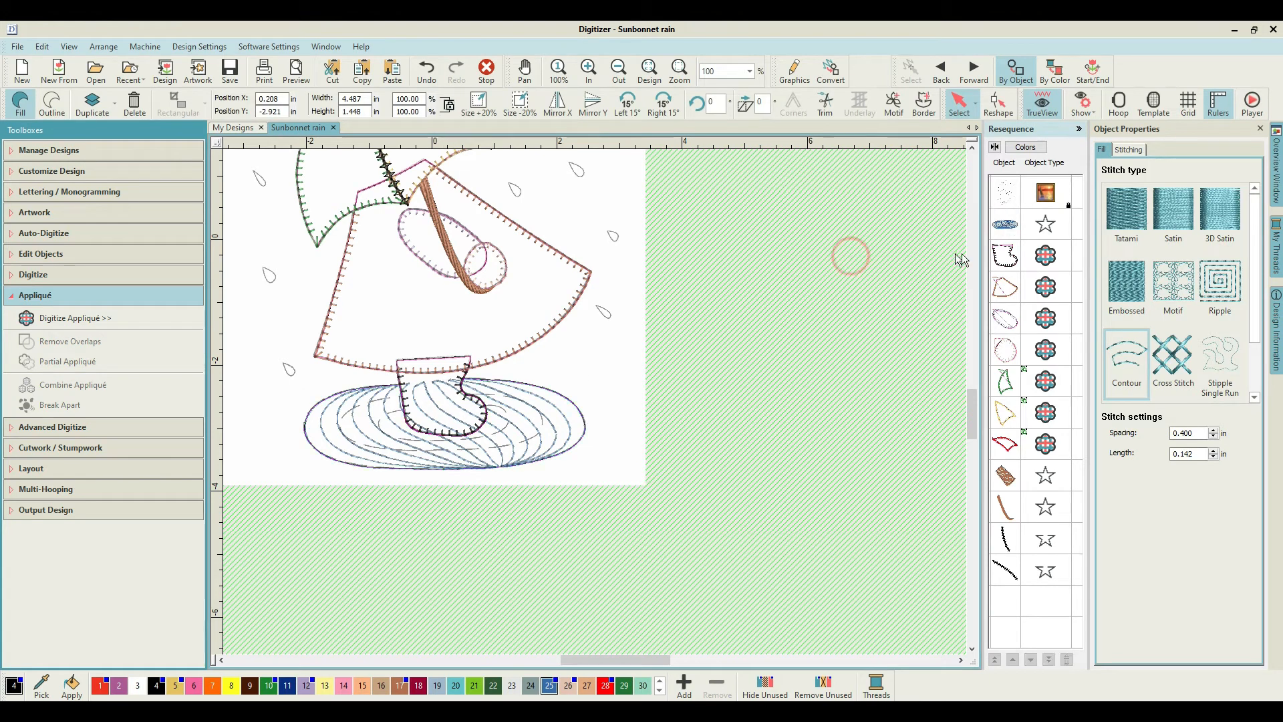
{"action": "left_click", "coordinate": [1006, 256]}
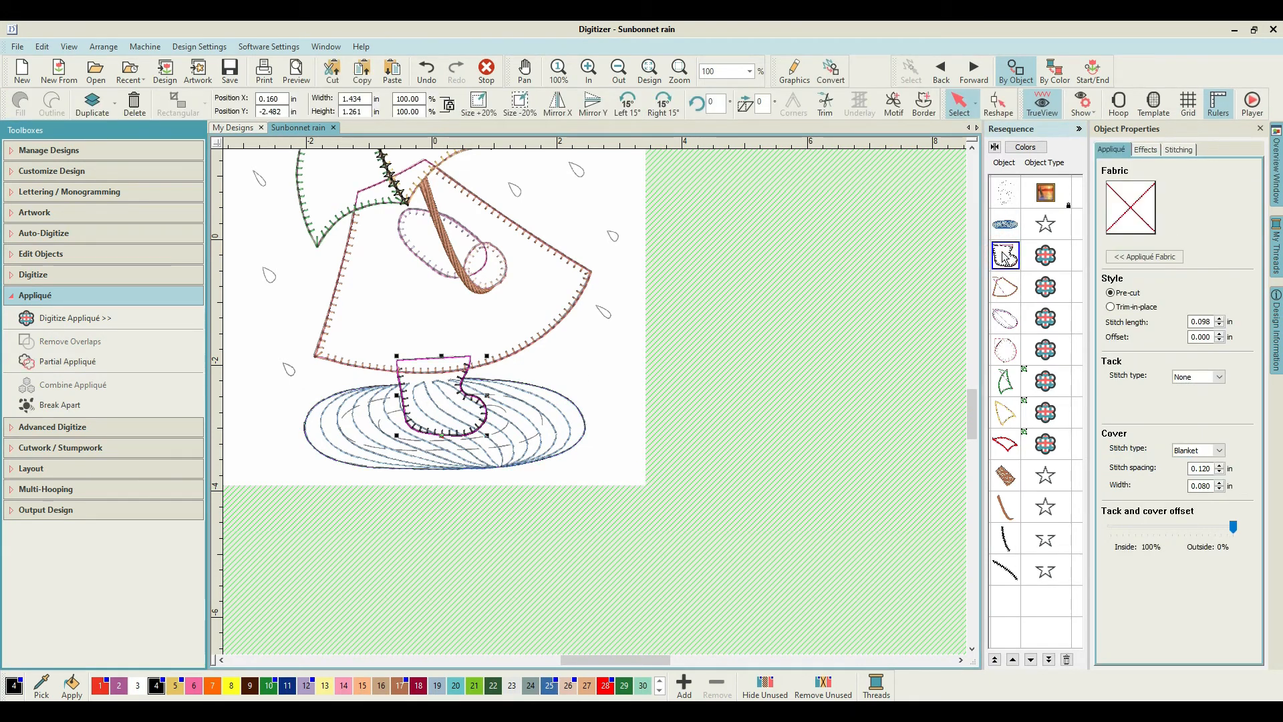
{"action": "left_click", "coordinate": [857, 266]}
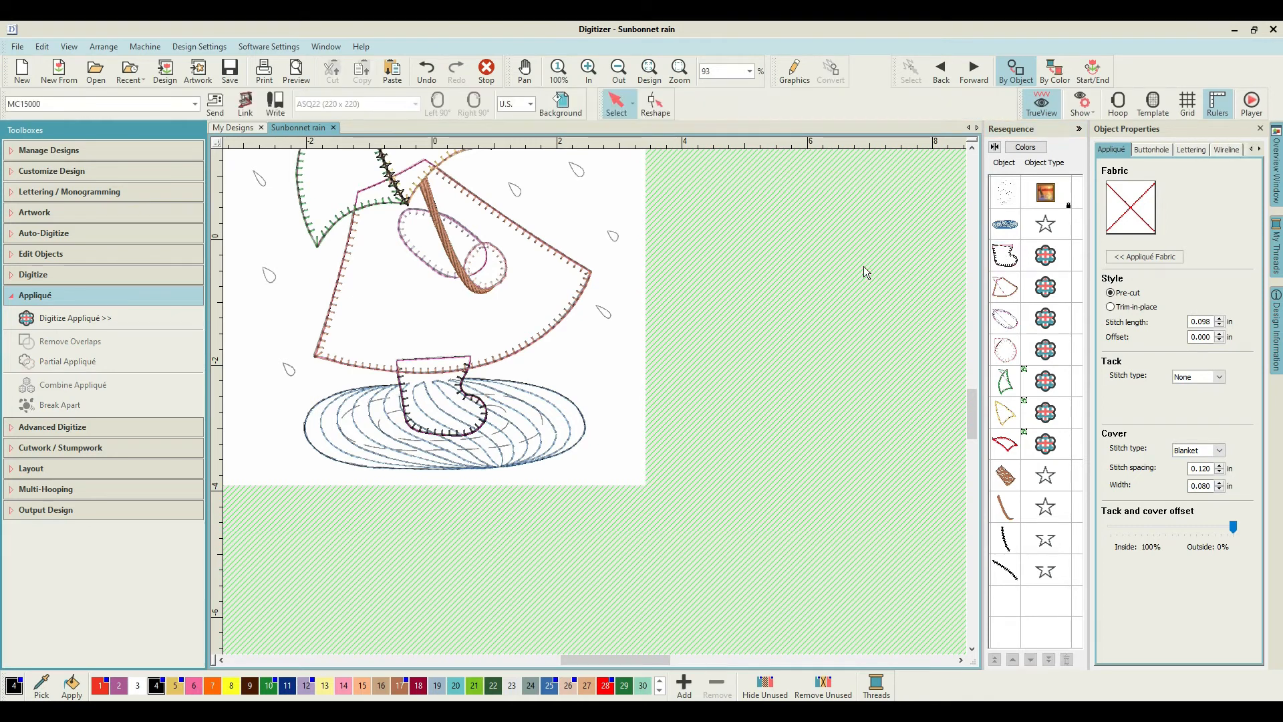
{"action": "left_click", "coordinate": [1004, 261]}
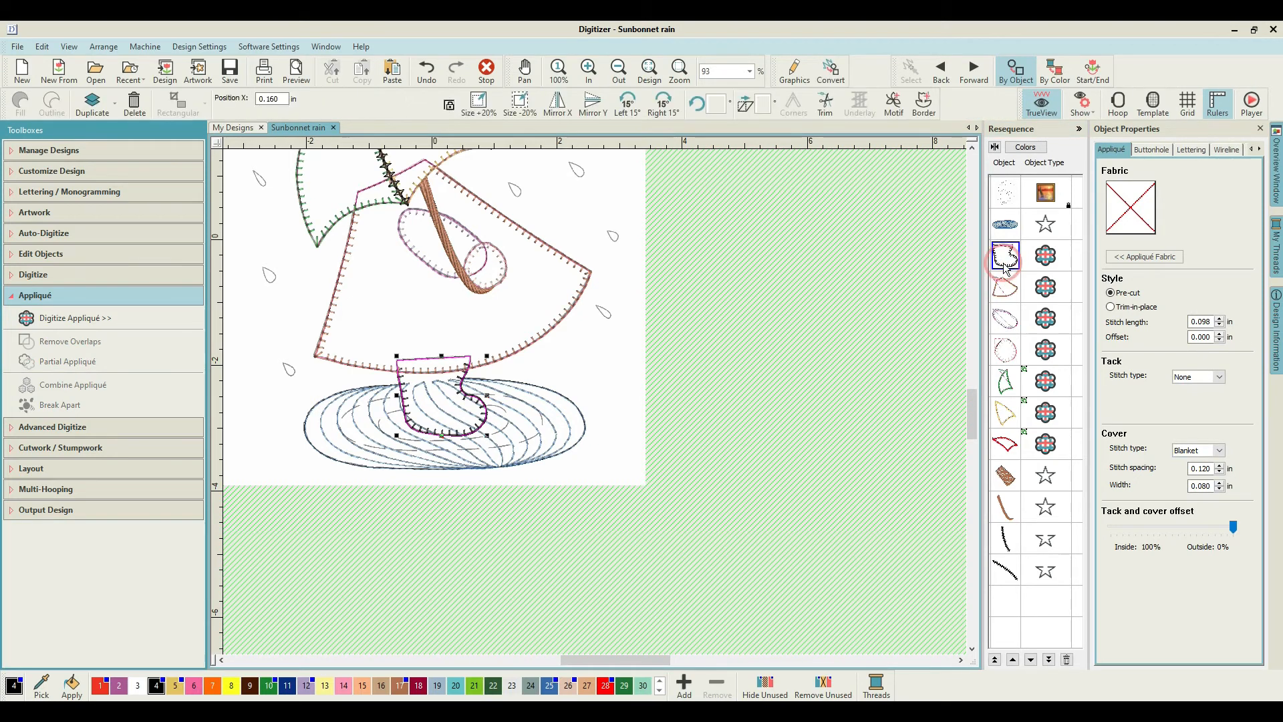
{"action": "left_click", "coordinate": [839, 275]}
{"action": "left_click", "coordinate": [1006, 225]}
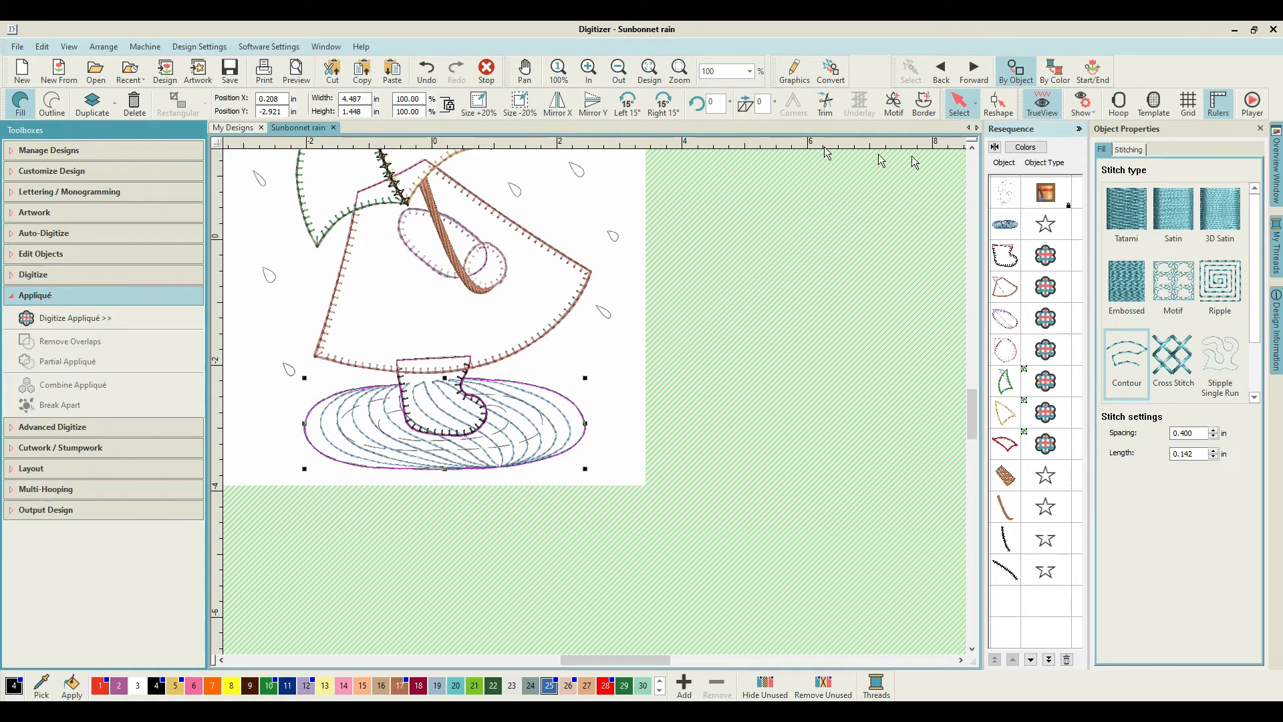
Undo the puddle's move in the stitching sequence and its latest reshapes, and redo the reshapes.
{"action": "left_click", "coordinate": [428, 74]}
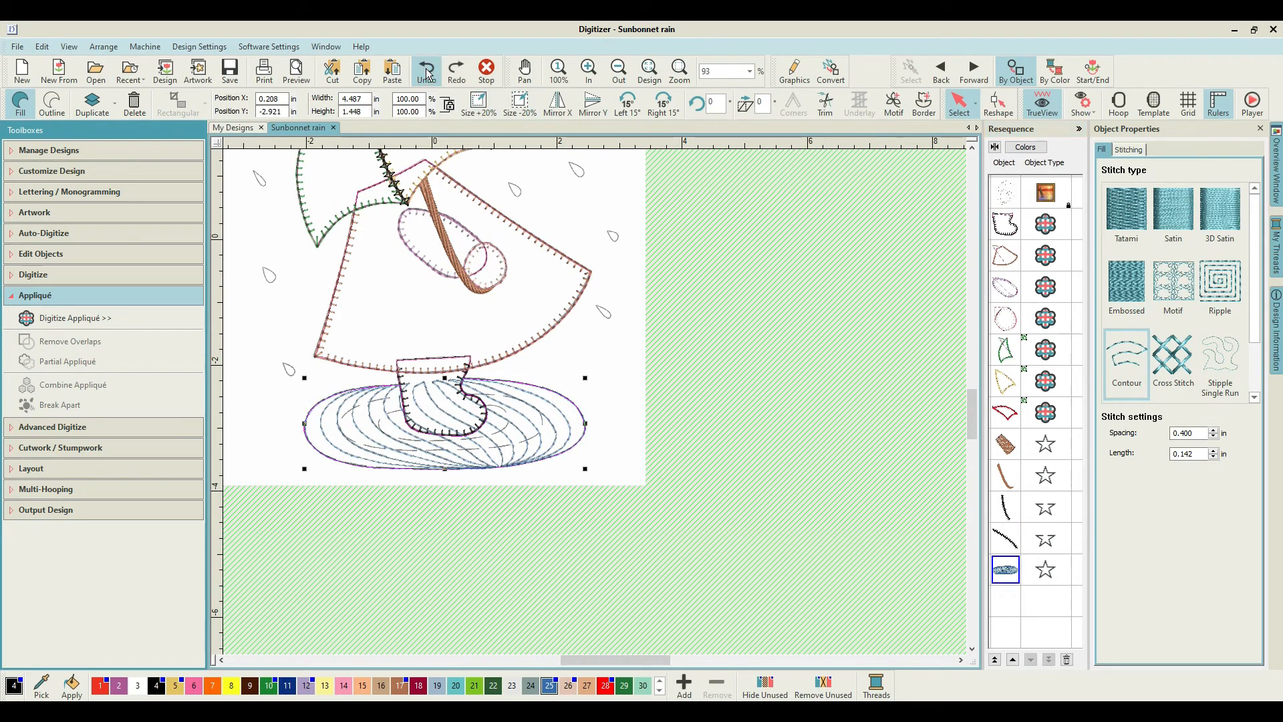
{"action": "left_click", "coordinate": [428, 75]}
{"action": "left_click", "coordinate": [429, 75]}
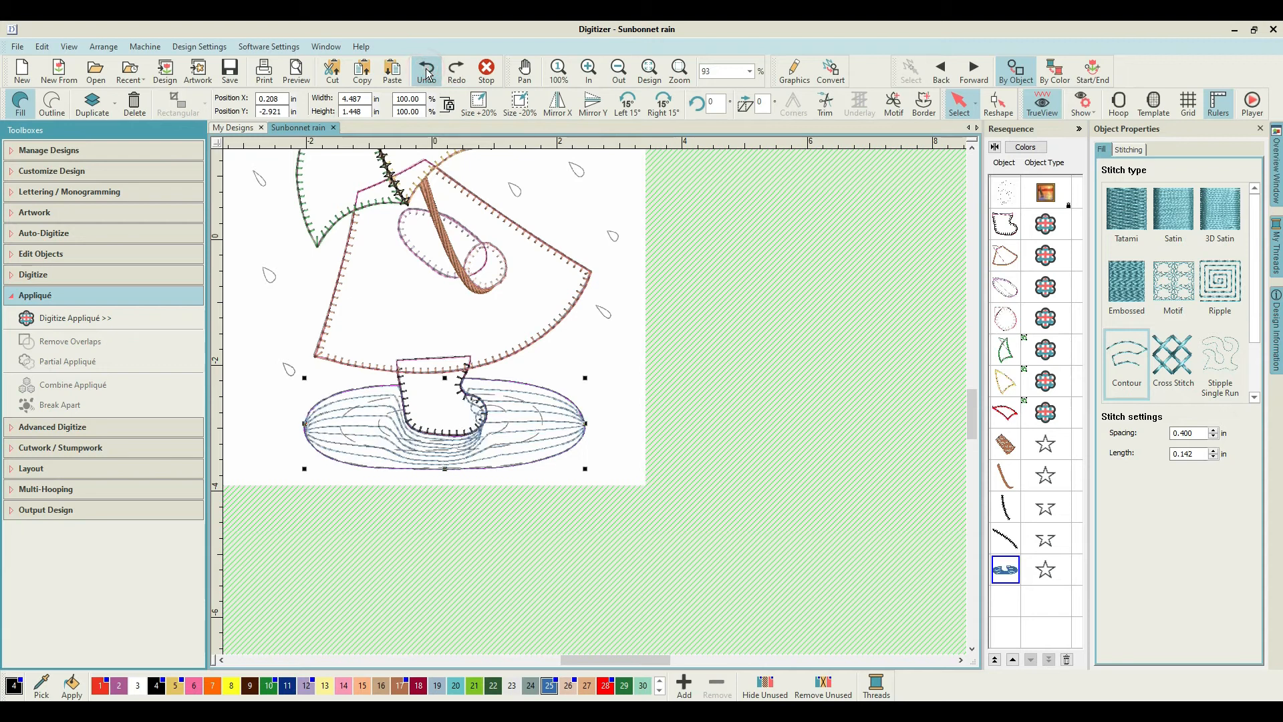
{"action": "left_click", "coordinate": [428, 75]}
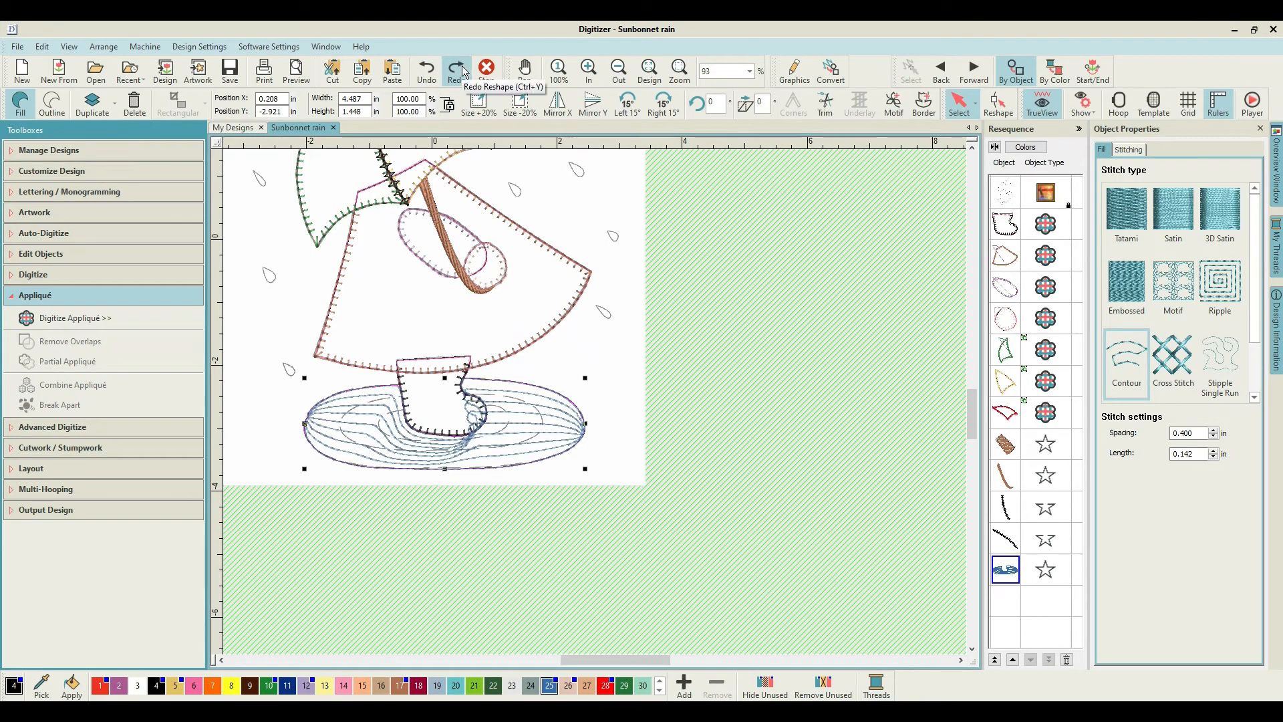
{"action": "left_click", "coordinate": [456, 71]}
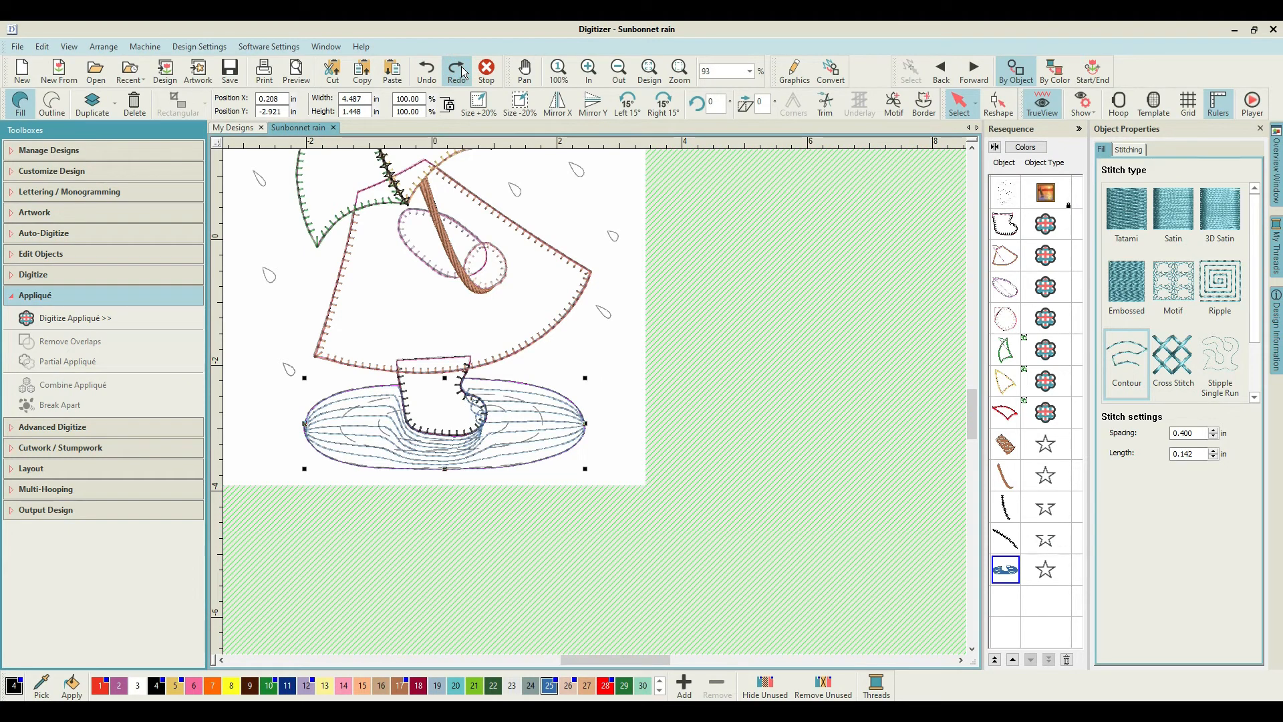
{"action": "left_click", "coordinate": [464, 72]}
{"action": "left_click", "coordinate": [464, 72]}
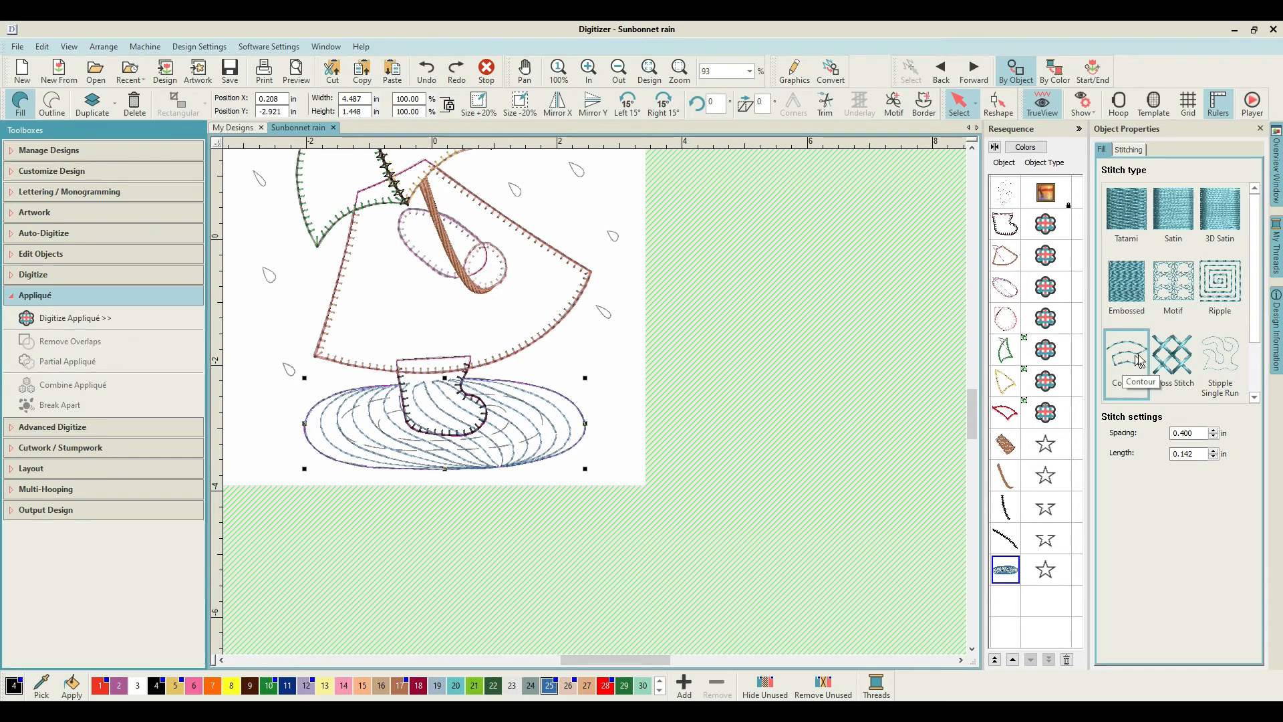
Change the puddle's fill stitch type to Ripple.
{"action": "left_click", "coordinate": [1214, 284]}
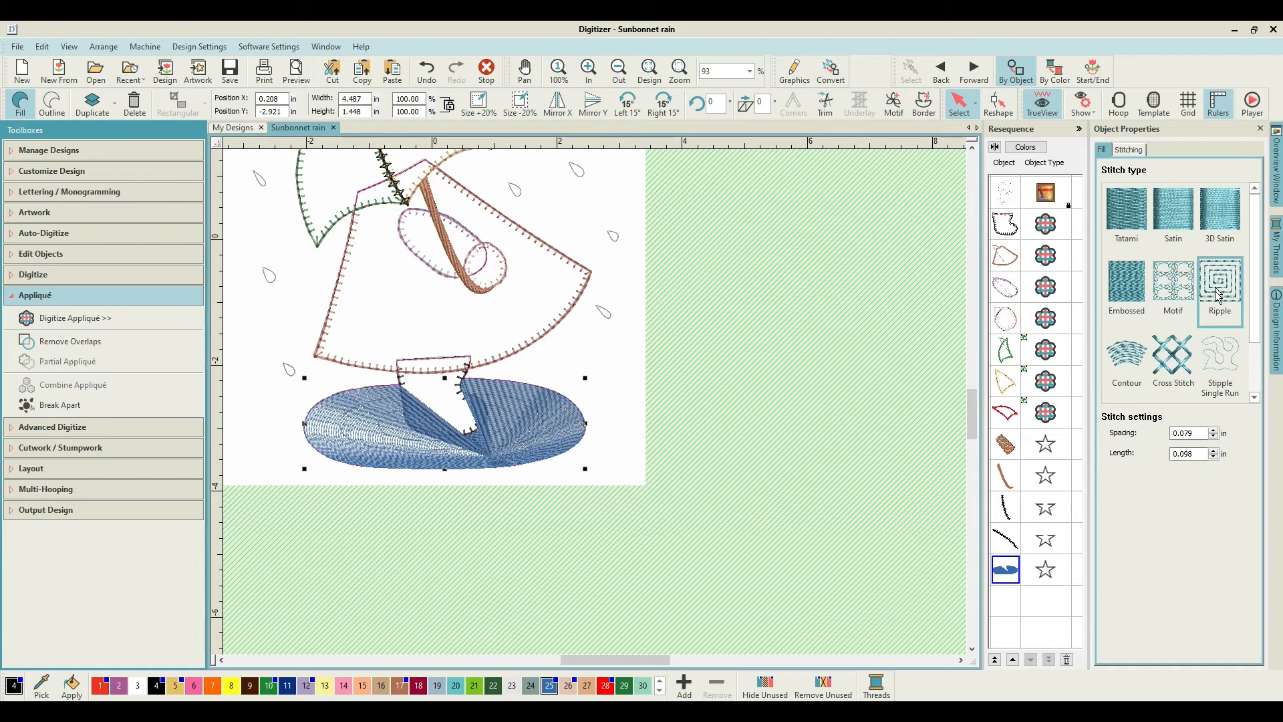
Try a ripple spacing of 0.400 in on the puddle's fill and nudge it up to 0.405 in.
{"action": "left_click_drag", "start_coordinate": [1193, 433], "coordinate": [1183, 433]}
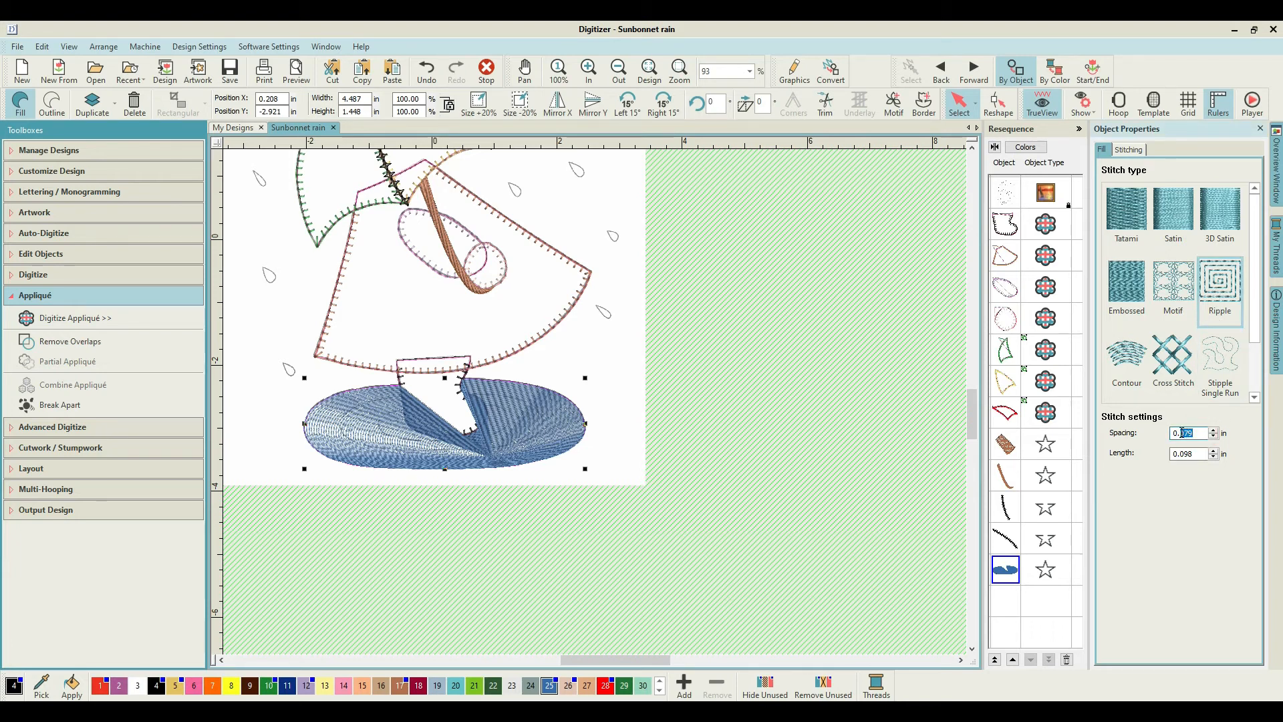
{"action": "type", "text": "100"}
{"action": "key", "text": "Return"}
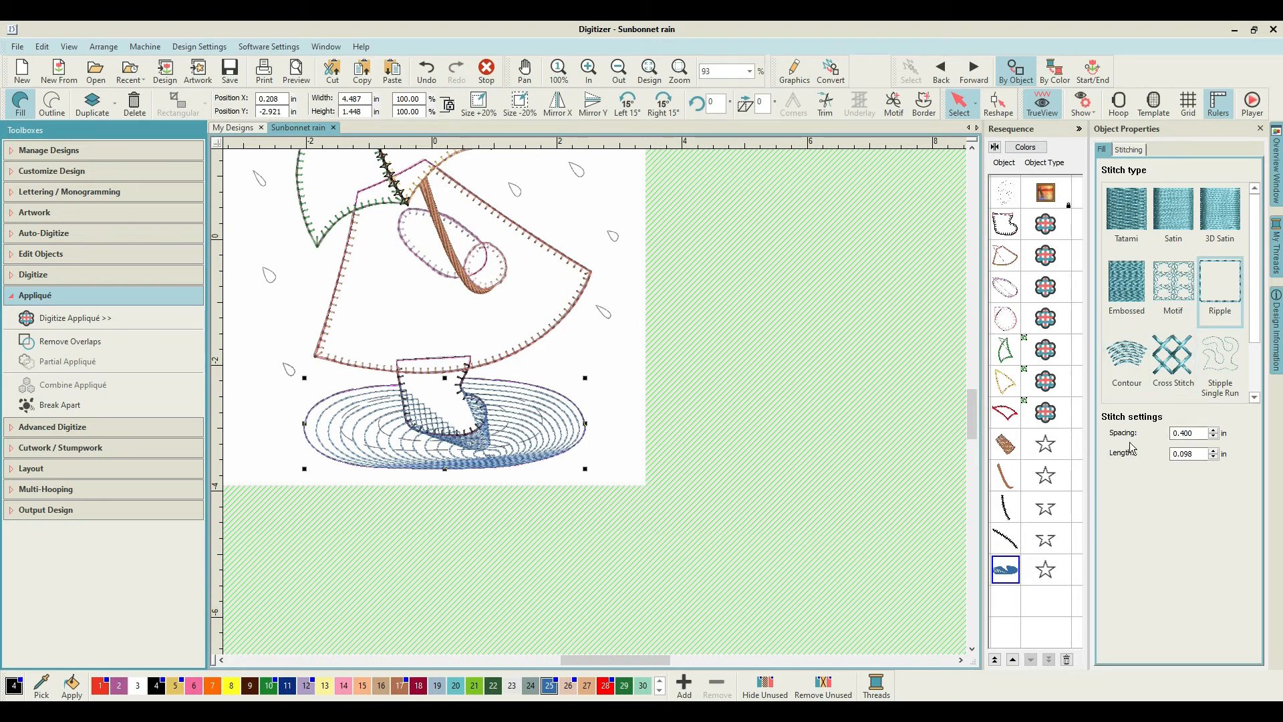
{"action": "left_click", "coordinate": [1213, 430]}
{"action": "left_click", "coordinate": [1212, 430]}
{"action": "left_click", "coordinate": [1213, 430]}
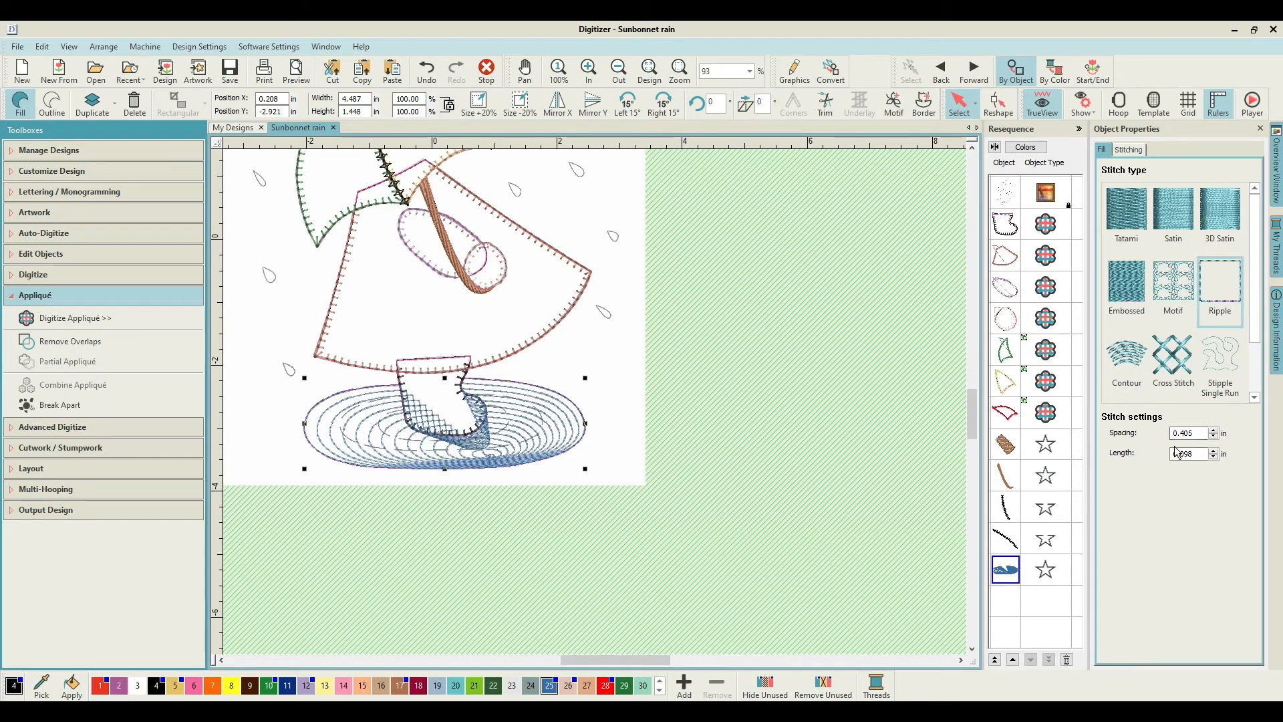
Set the spacing of the puddle's ripple fill to 0.800 in.
{"action": "left_click_drag", "start_coordinate": [1196, 433], "coordinate": [1183, 434]}
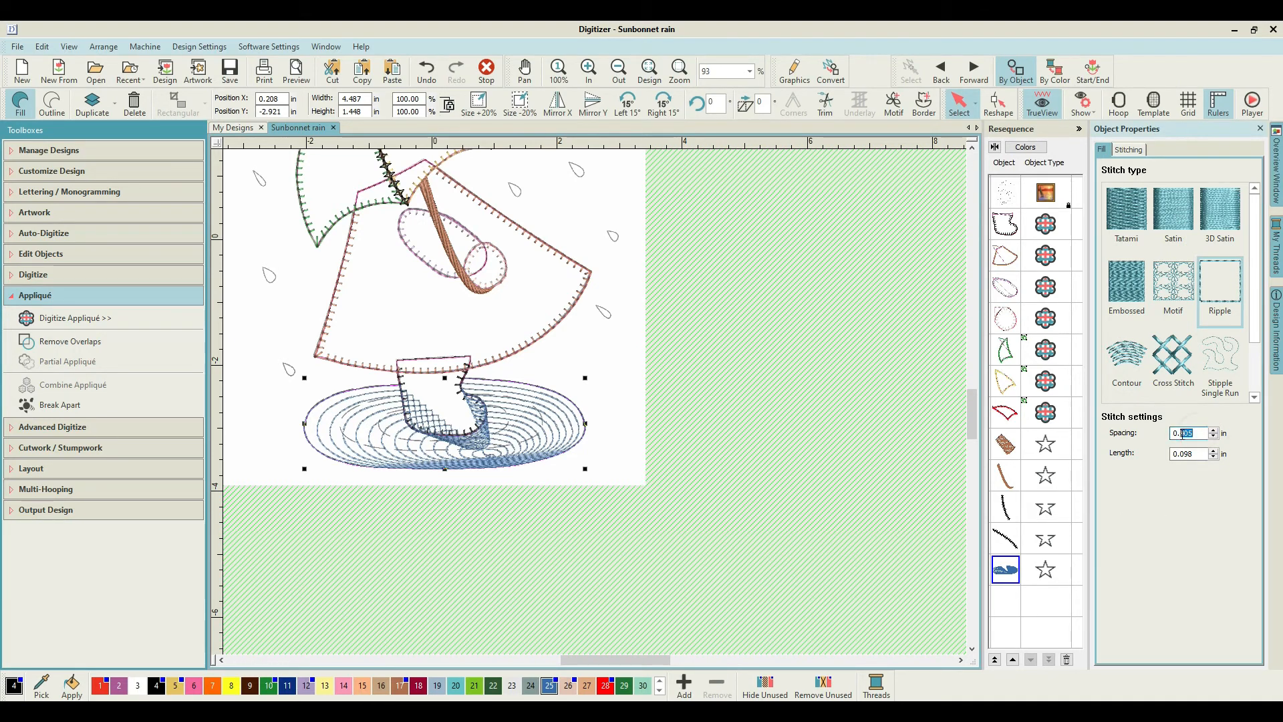
{"action": "type", "text": "8"}
{"action": "key", "text": "Return"}
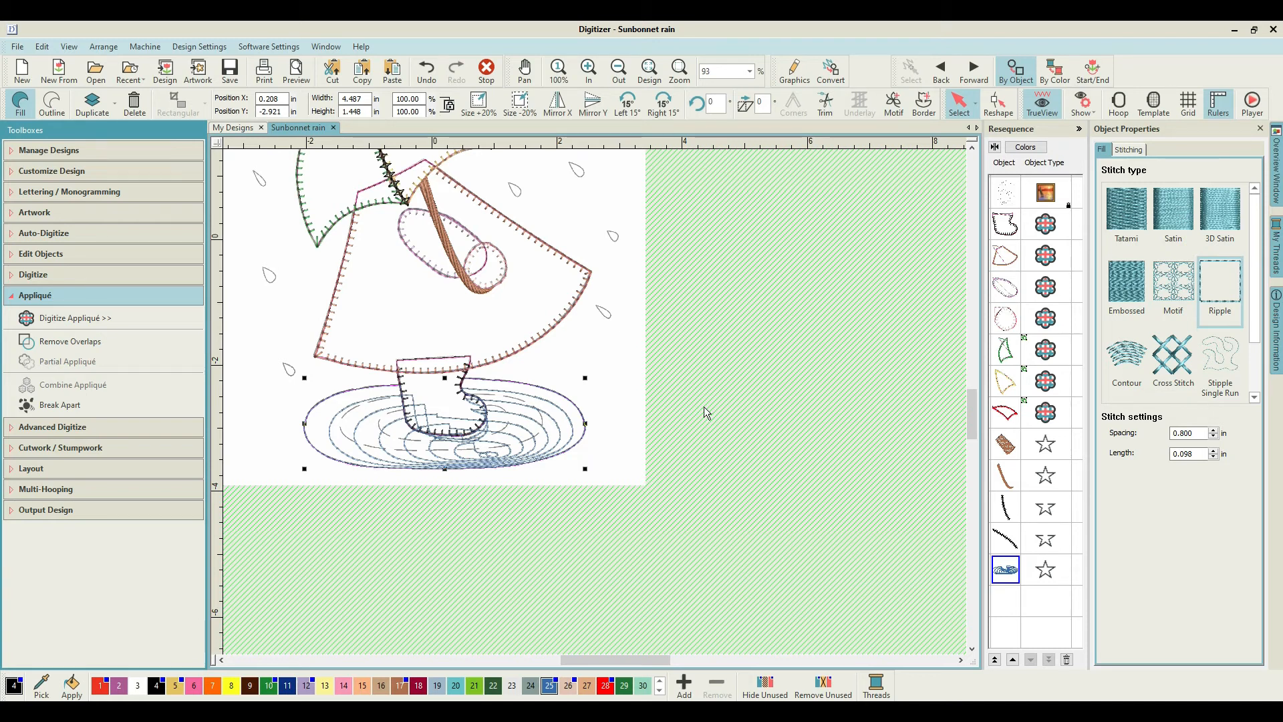
Inspect the puddle's stitch angle and connector settings, and show its outline nodes for reshaping.
{"action": "left_click", "coordinate": [1129, 150]}
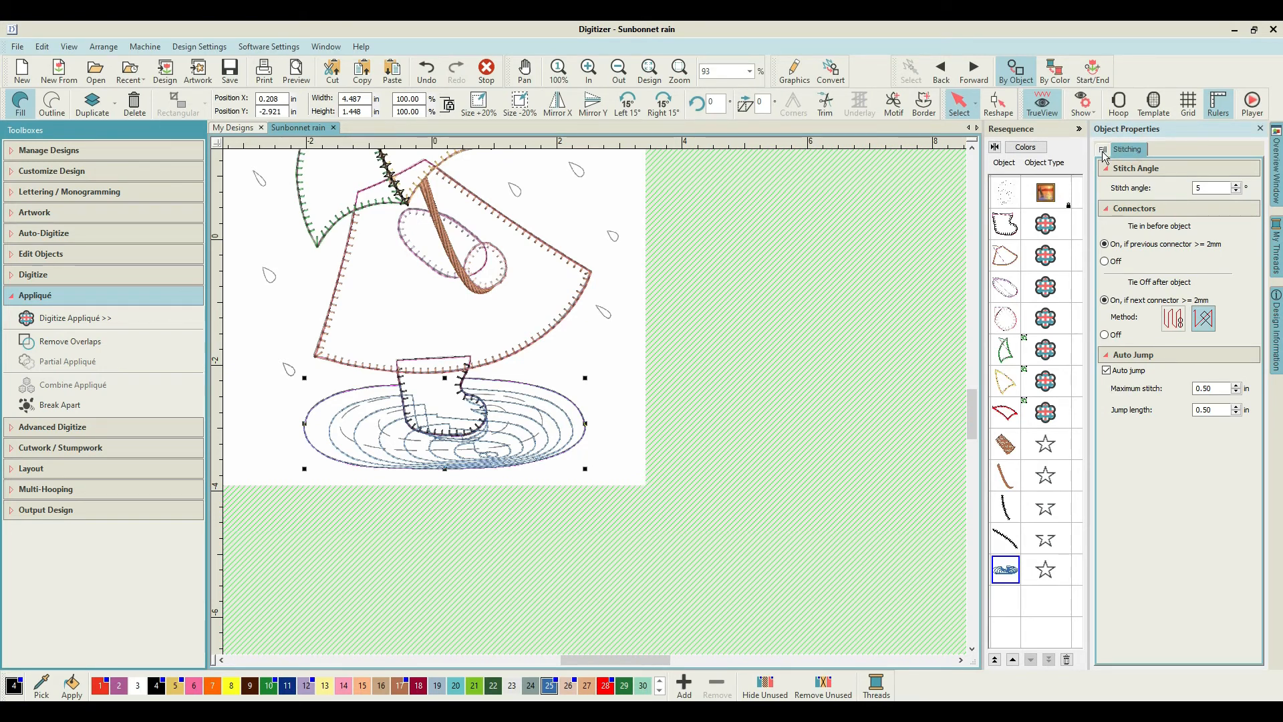
{"action": "left_click", "coordinate": [1104, 150]}
{"action": "left_click", "coordinate": [999, 101]}
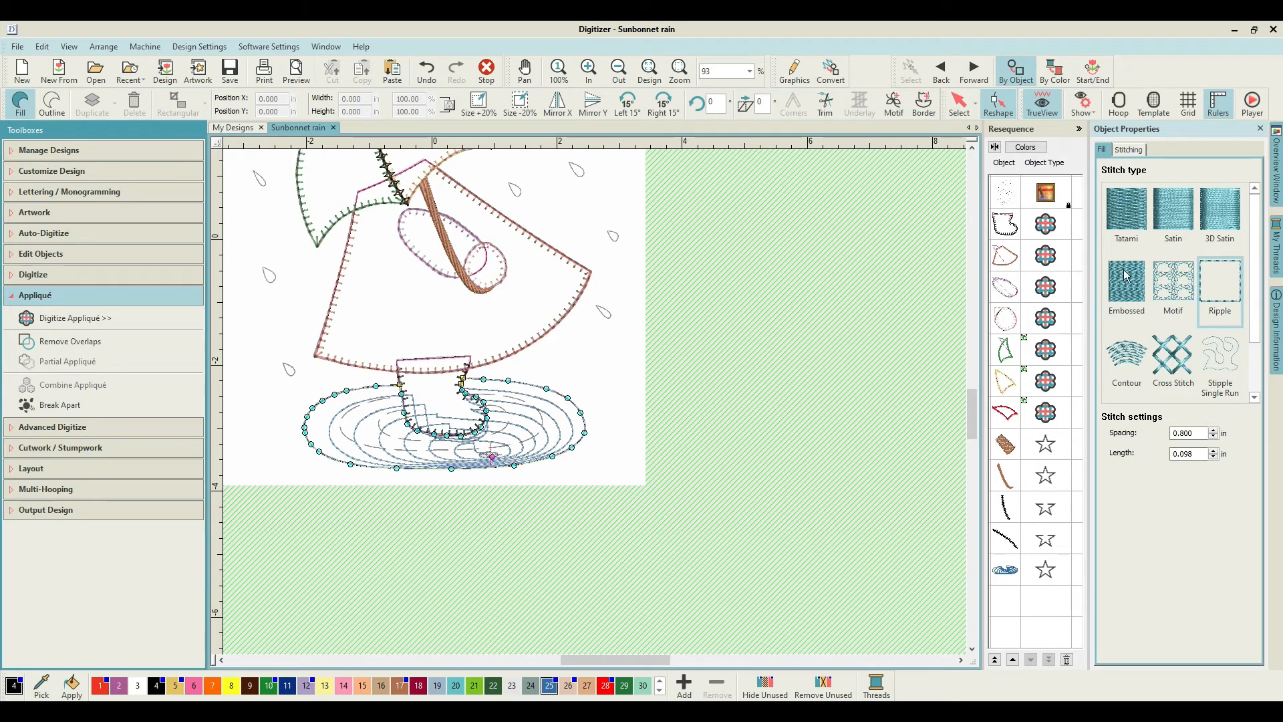
{"action": "left_click", "coordinate": [1138, 150]}
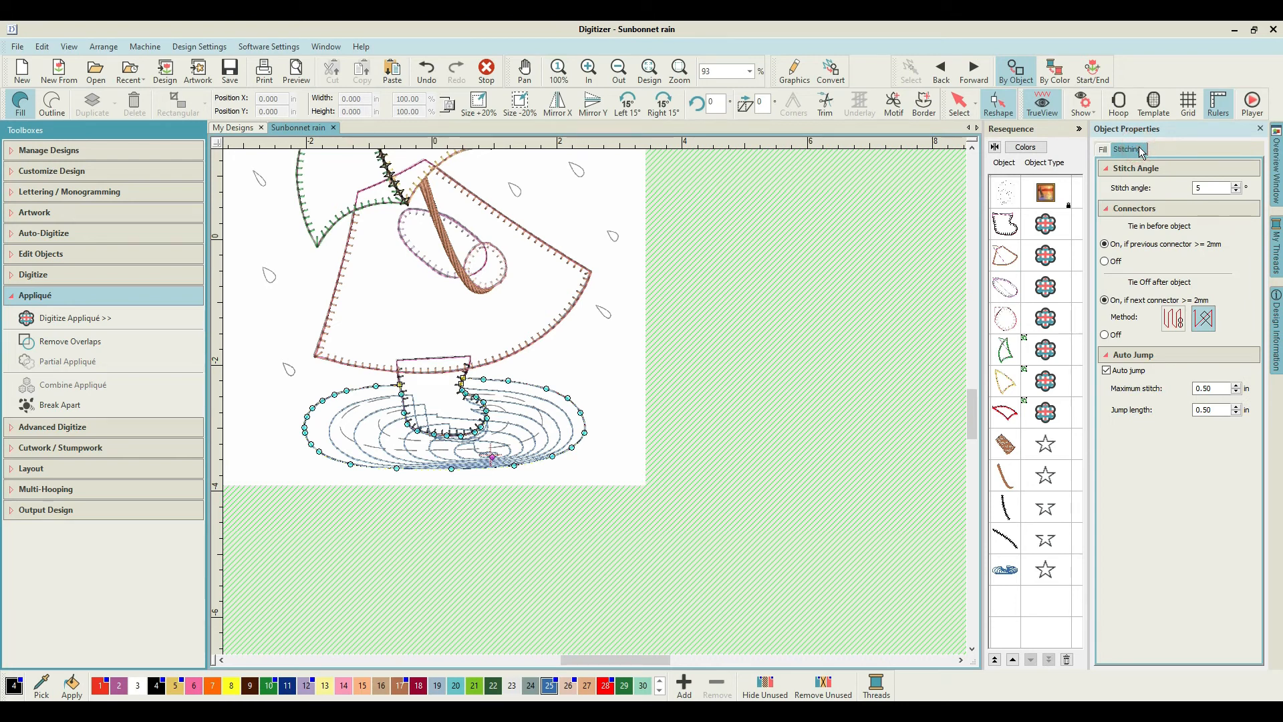
{"action": "left_click", "coordinate": [1103, 152]}
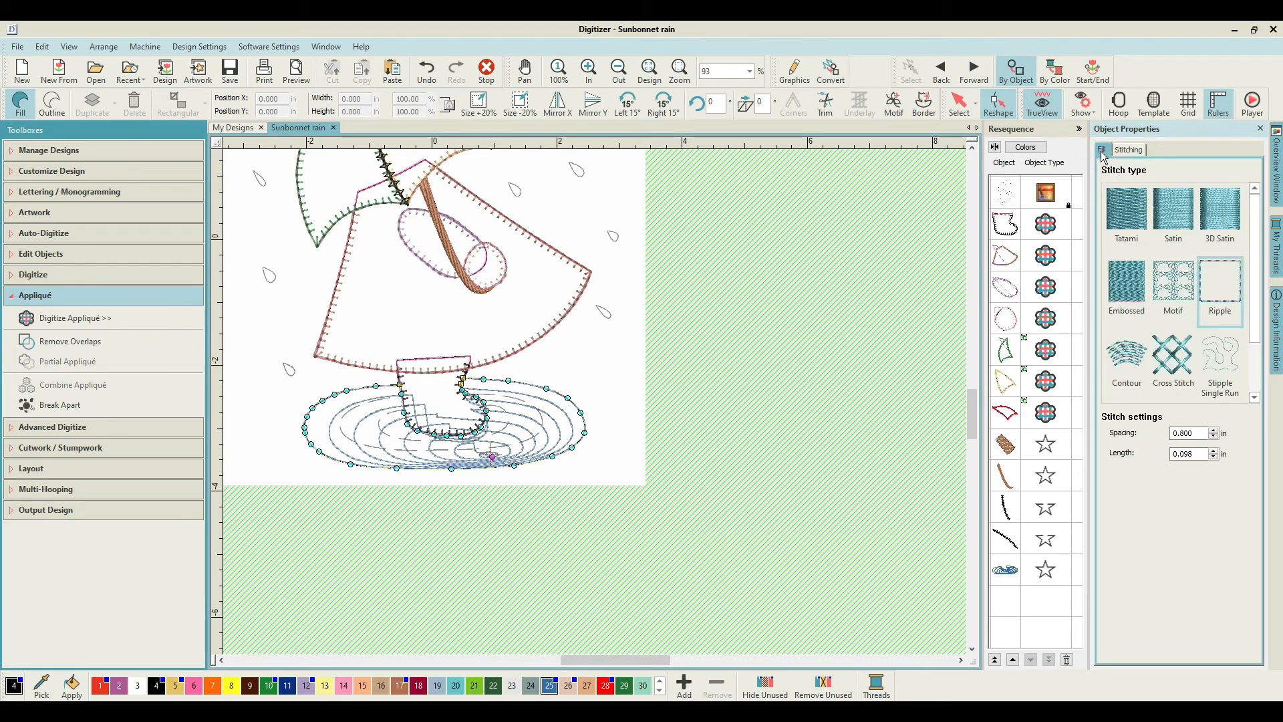
Try a stitch length of 0.060 in on the puddle's ripple fill, and undo the change.
{"action": "left_click", "coordinate": [1187, 454]}
{"action": "type", "text": "60"}
{"action": "key", "text": "Return"}
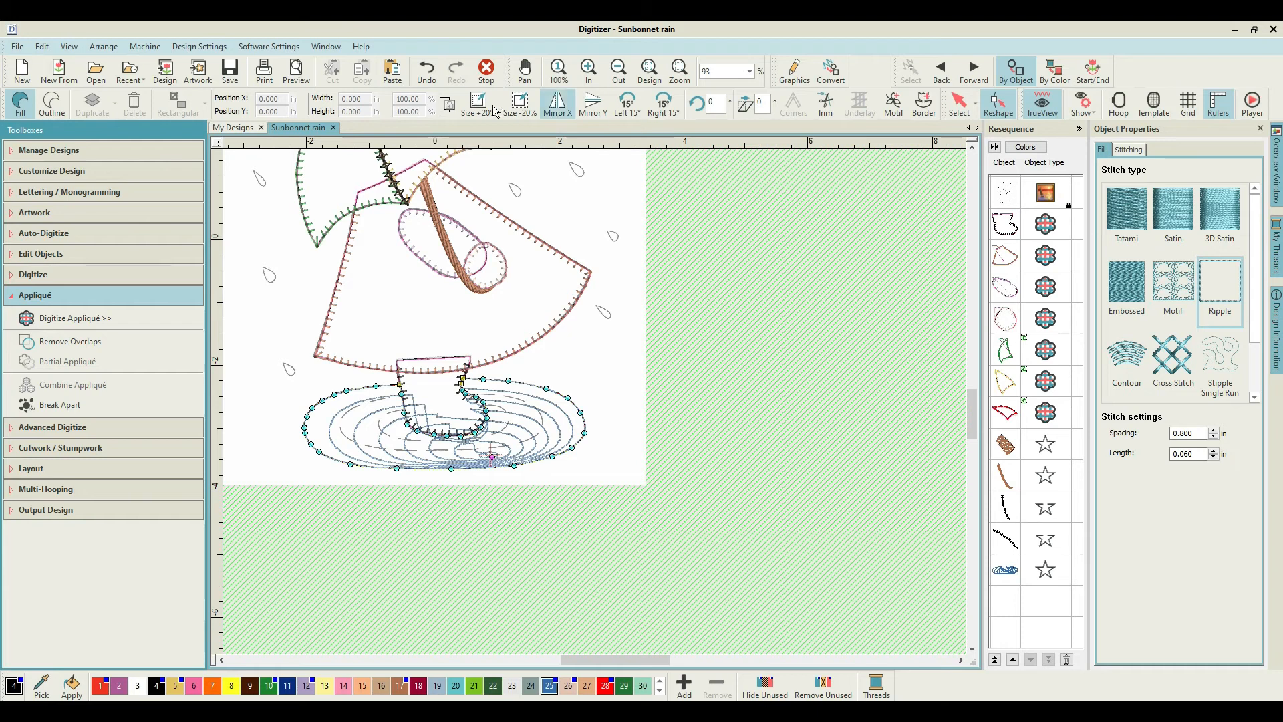
{"action": "left_click", "coordinate": [423, 75]}
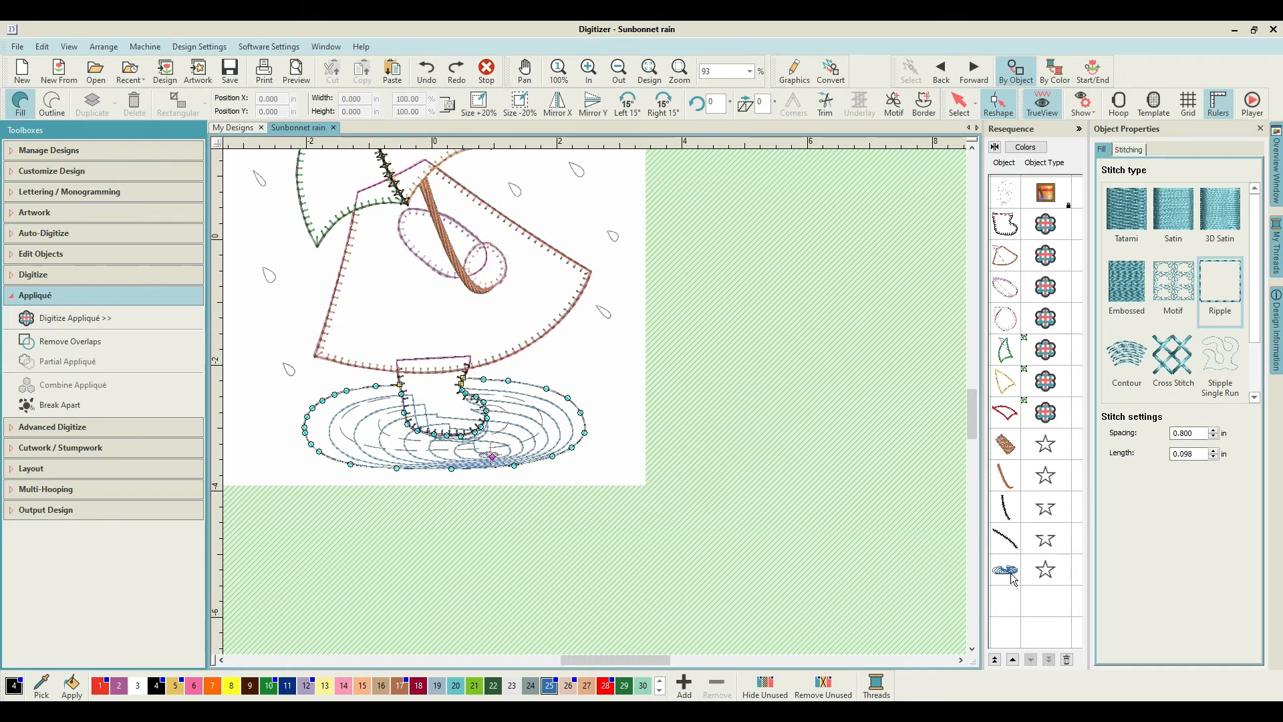
Move the puddle ahead of the boot appliqué in the stitching sequence and deselect it.
{"action": "left_click_drag", "start_coordinate": [1013, 578], "coordinate": [1003, 223]}
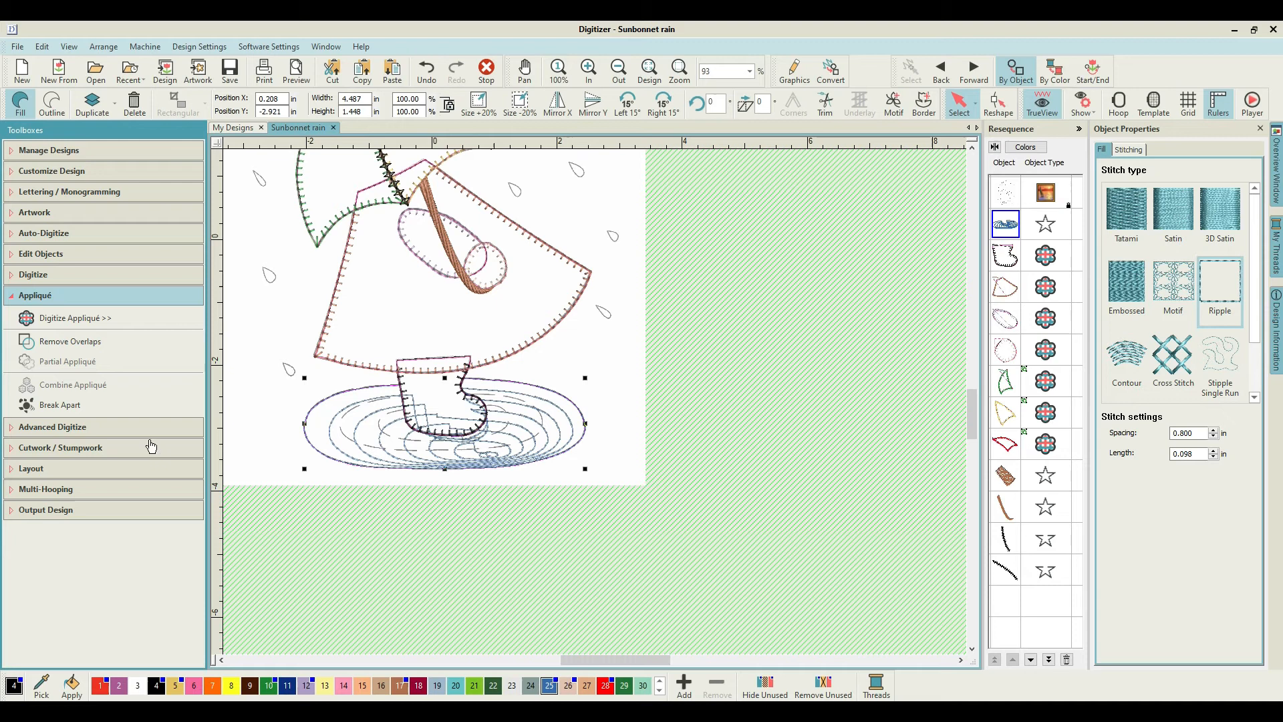
{"action": "left_click", "coordinate": [739, 334]}
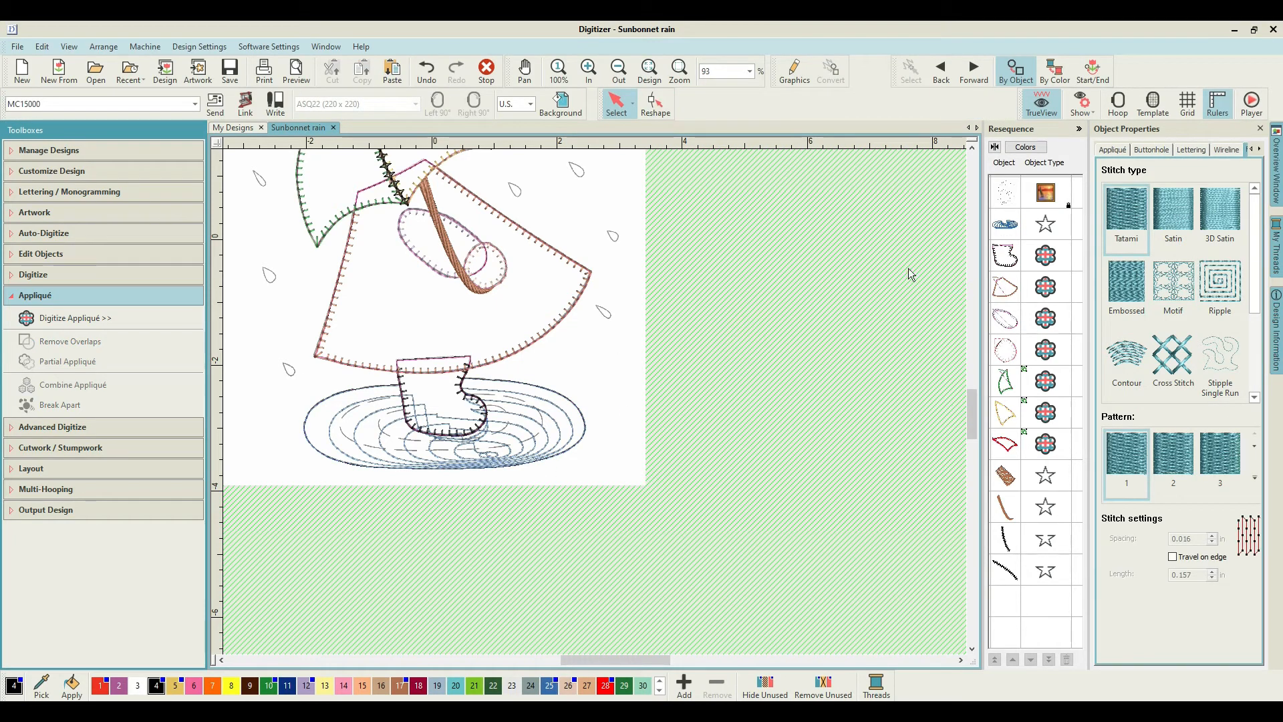
Give the boot appliqué a solid black color as its fabric and deselect it.
{"action": "left_click", "coordinate": [1004, 254]}
{"action": "right_click", "coordinate": [1005, 255]}
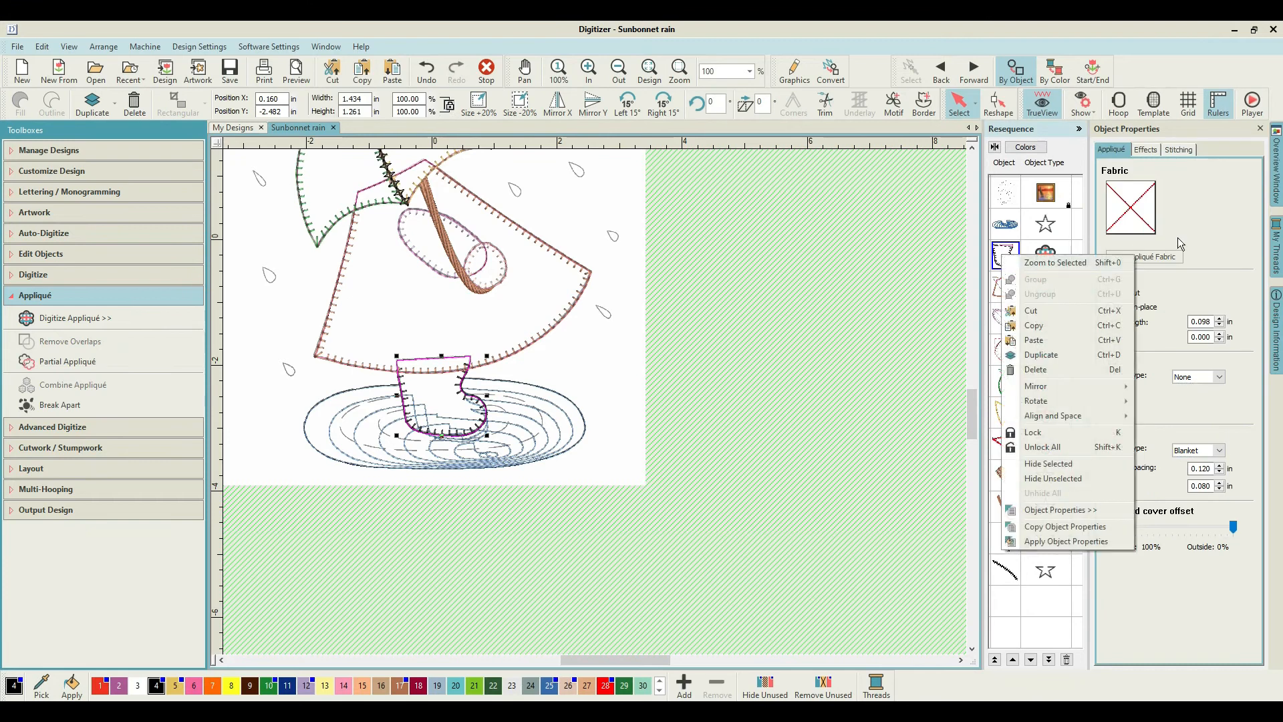
{"action": "left_click", "coordinate": [1153, 256]}
{"action": "left_click", "coordinate": [1152, 256]}
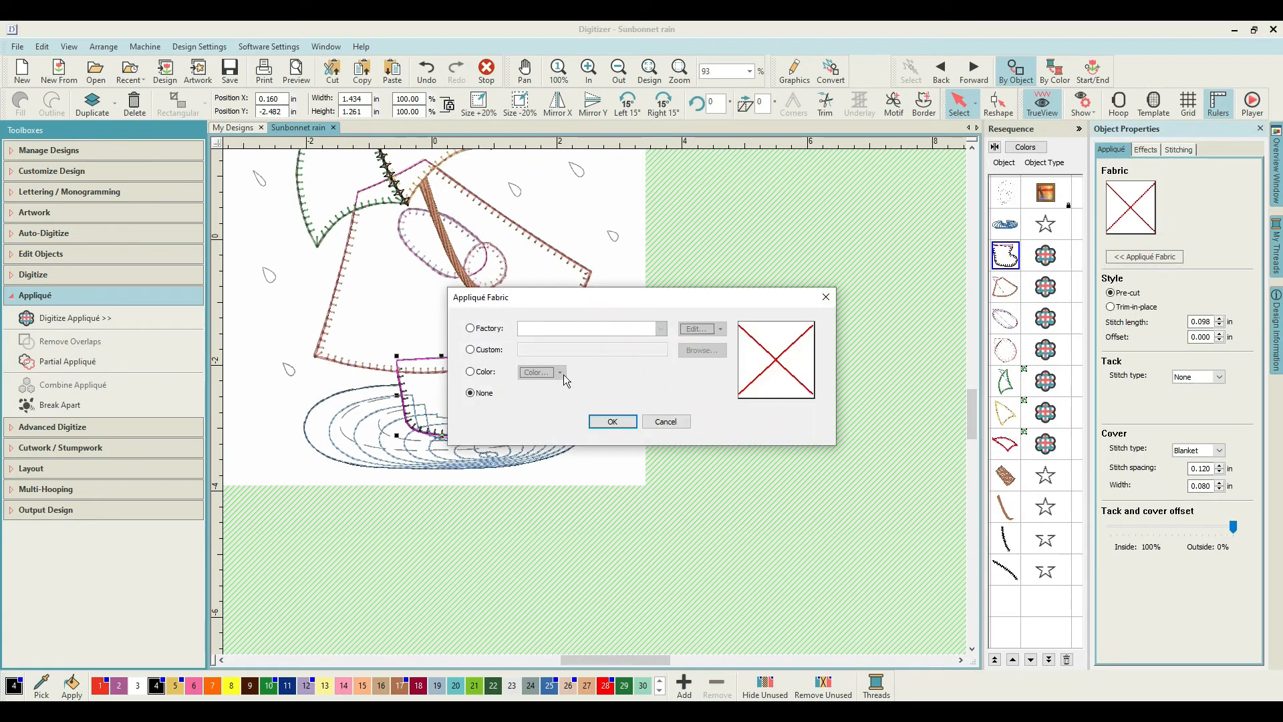
{"action": "left_click", "coordinate": [479, 365]}
{"action": "left_click", "coordinate": [482, 373]}
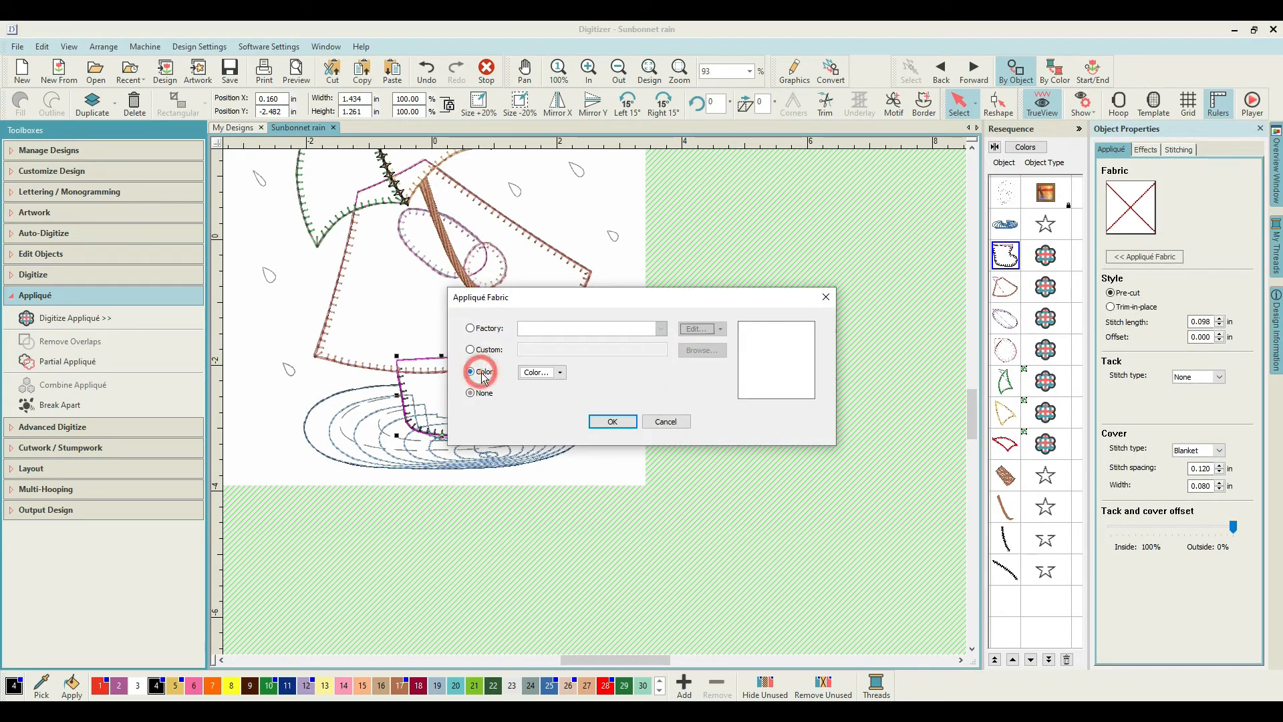
{"action": "left_click", "coordinate": [561, 372]}
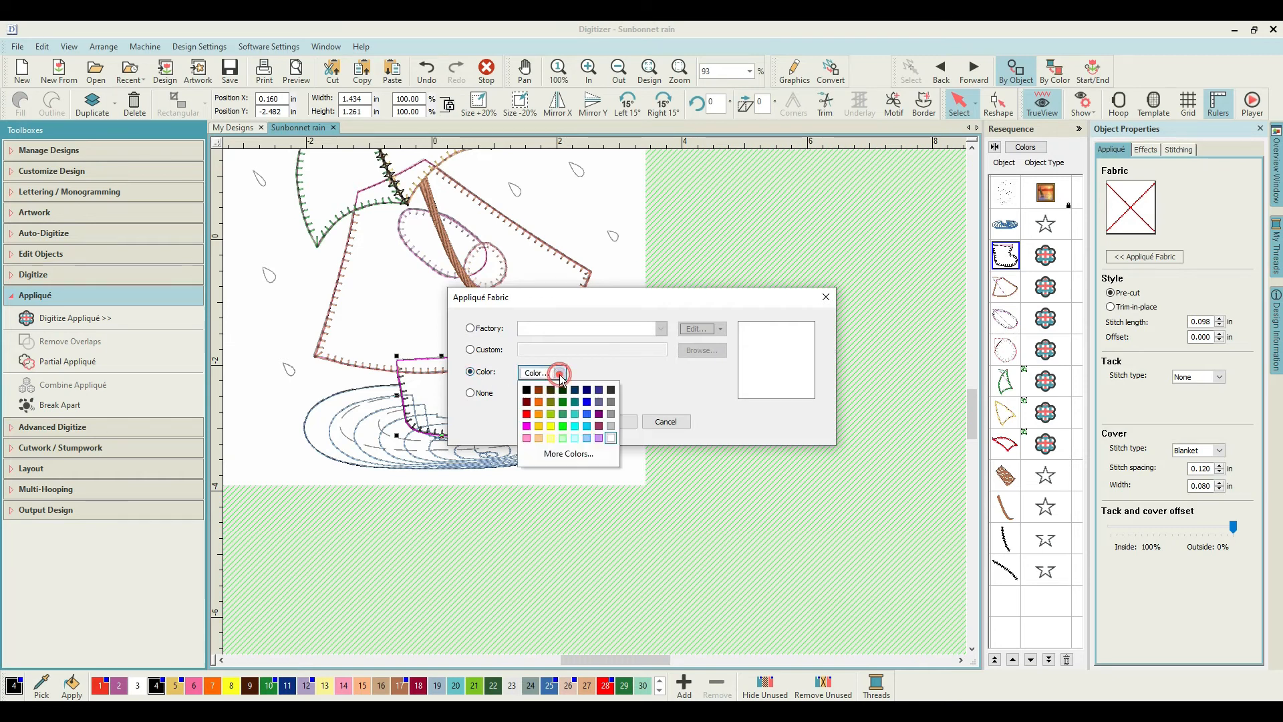
{"action": "left_click", "coordinate": [526, 390]}
{"action": "left_click", "coordinate": [611, 421]}
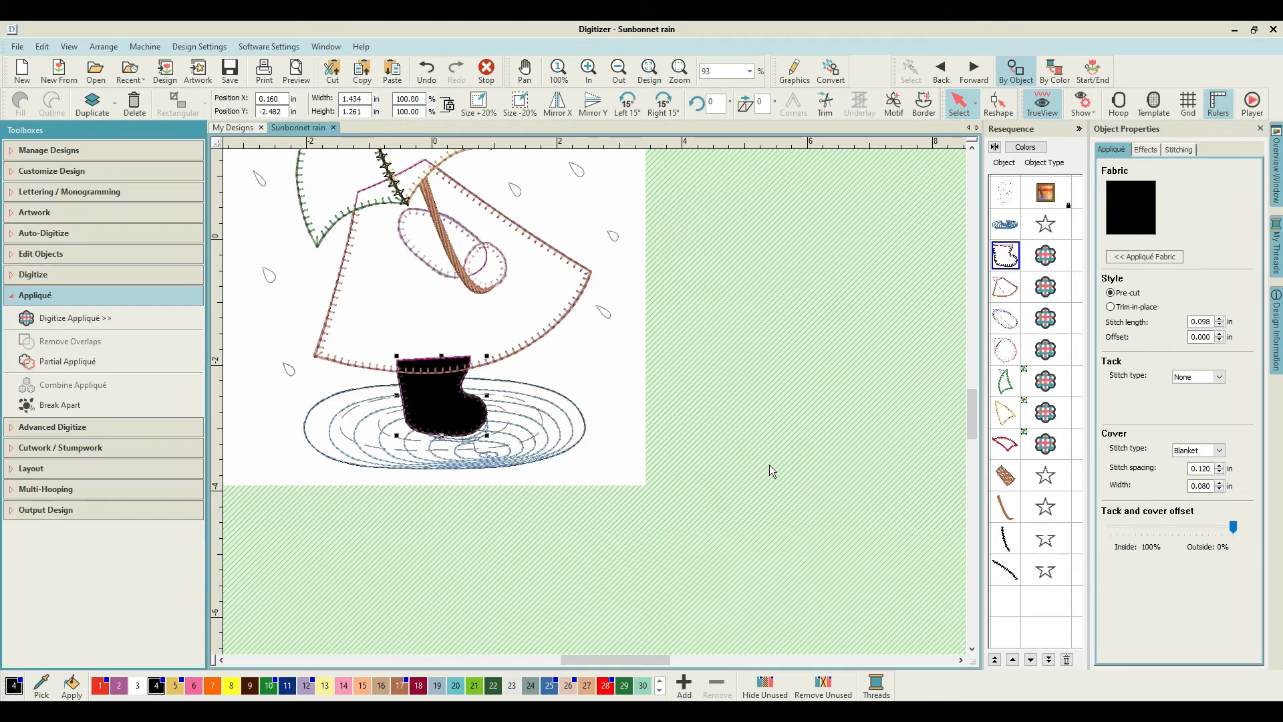
{"action": "key", "text": "0"}
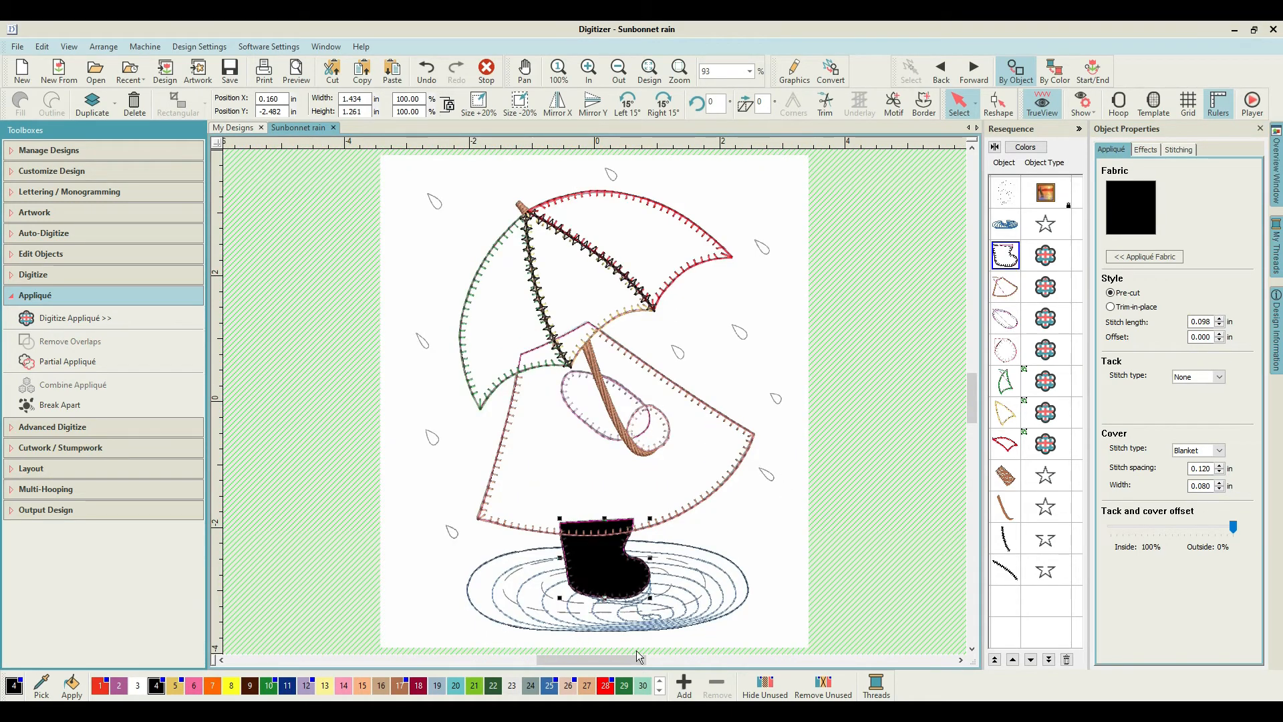
{"action": "scroll", "coordinate": [591, 404], "scroll_direction": "down", "scroll_amount": 1}
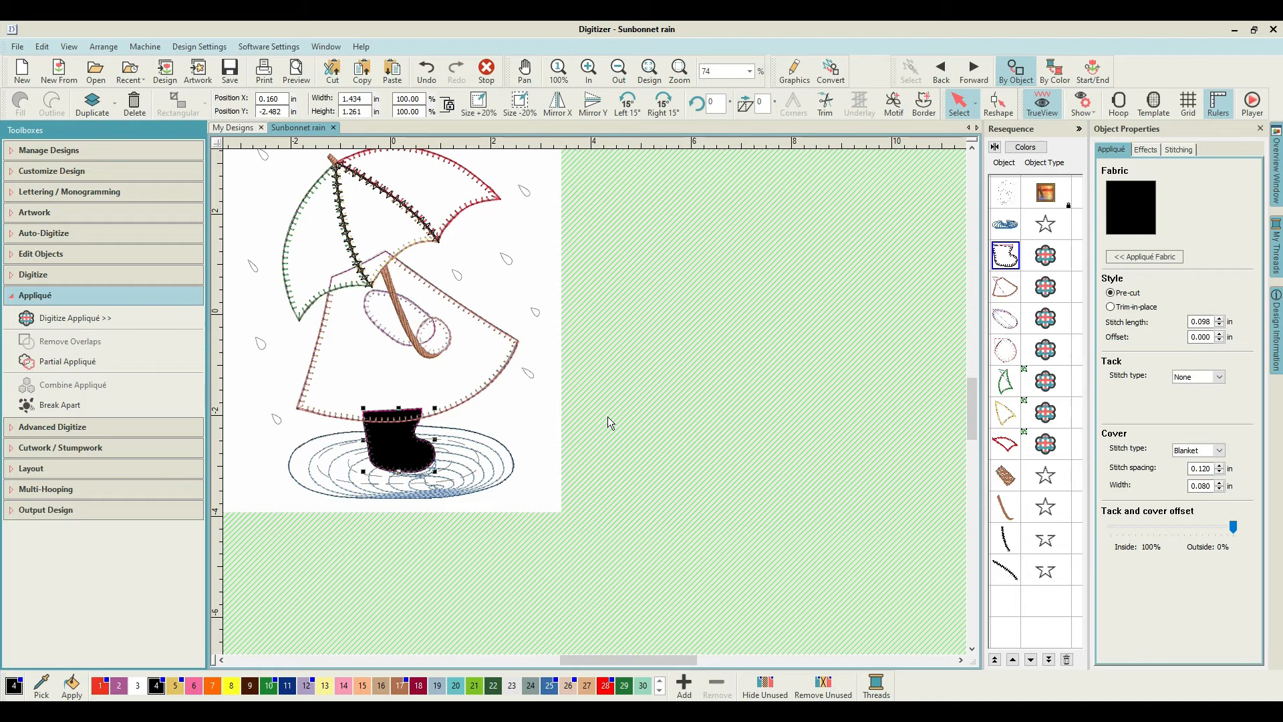
{"action": "left_click", "coordinate": [668, 386]}
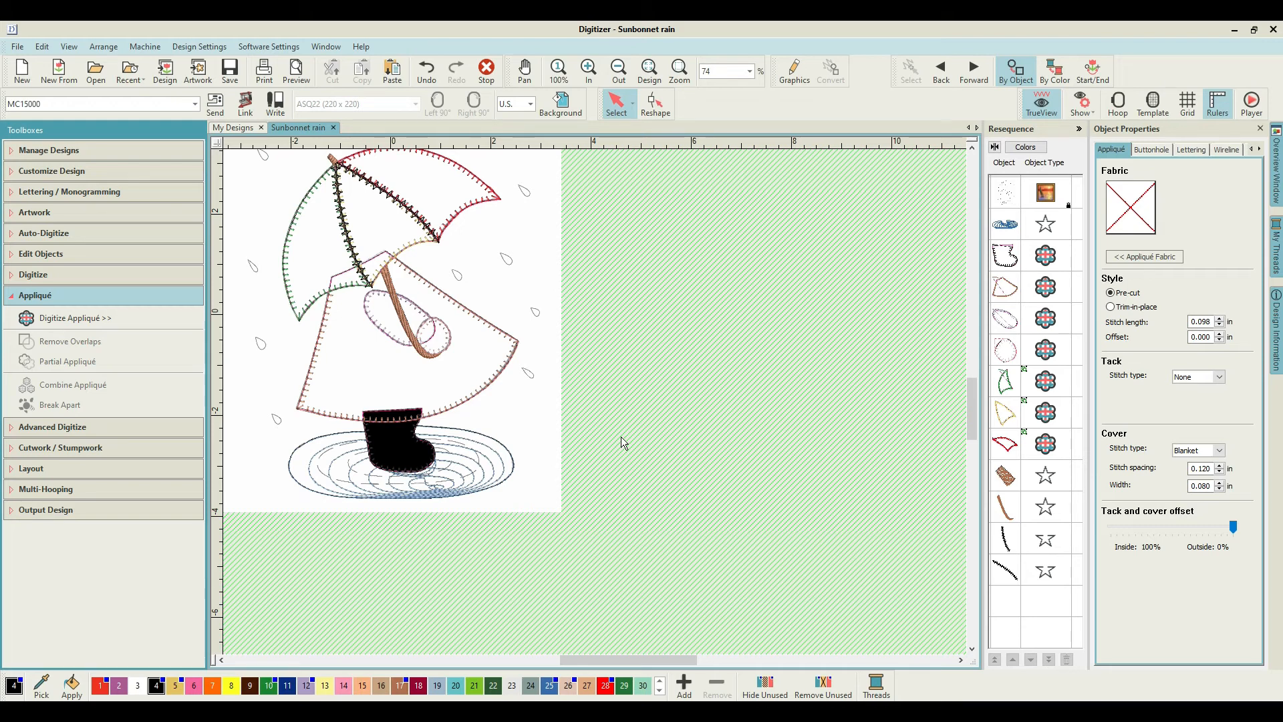
Change the dress appliqué's thread to color 12 and deselect it.
{"action": "left_click", "coordinate": [519, 259]}
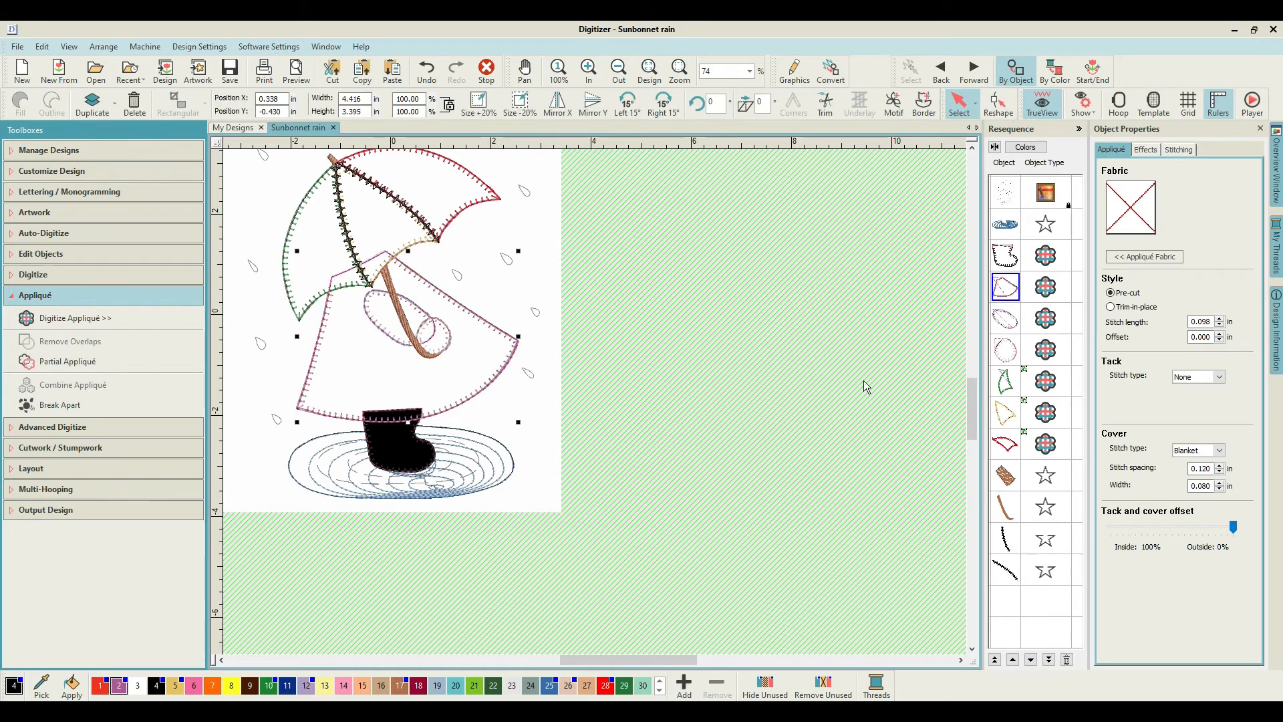
{"action": "left_click", "coordinate": [892, 327]}
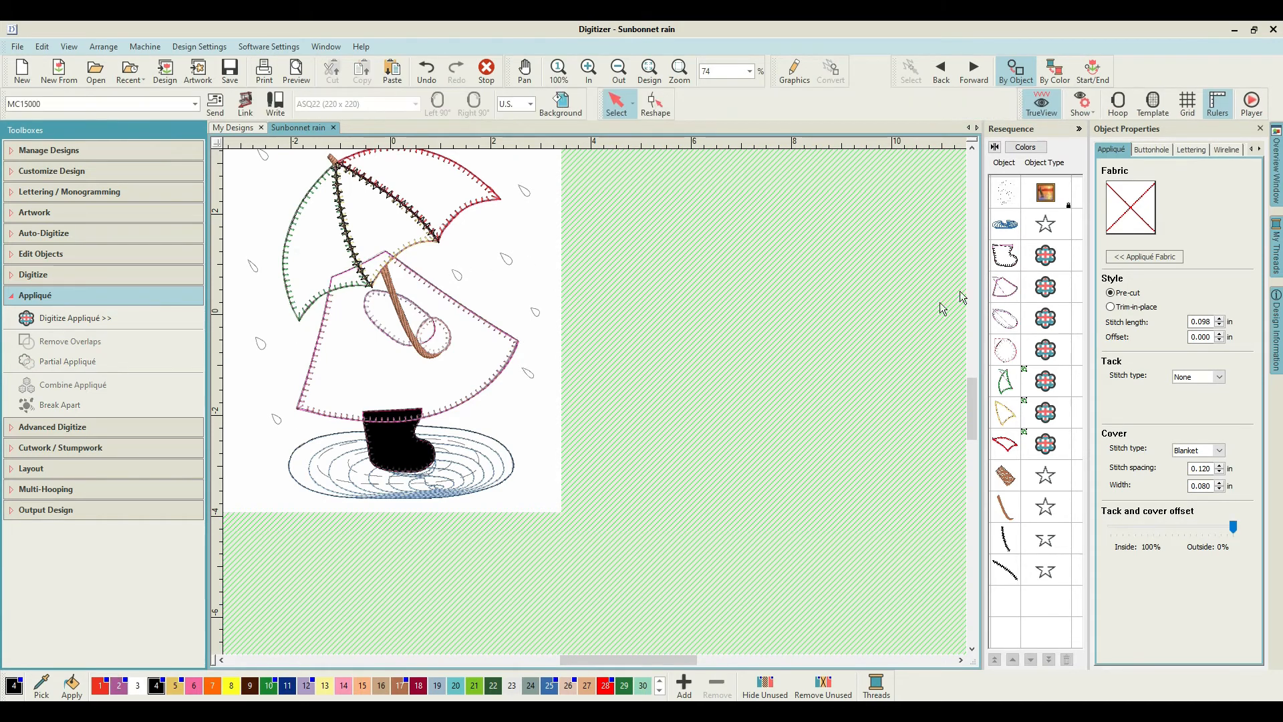
{"action": "left_click", "coordinate": [1006, 287]}
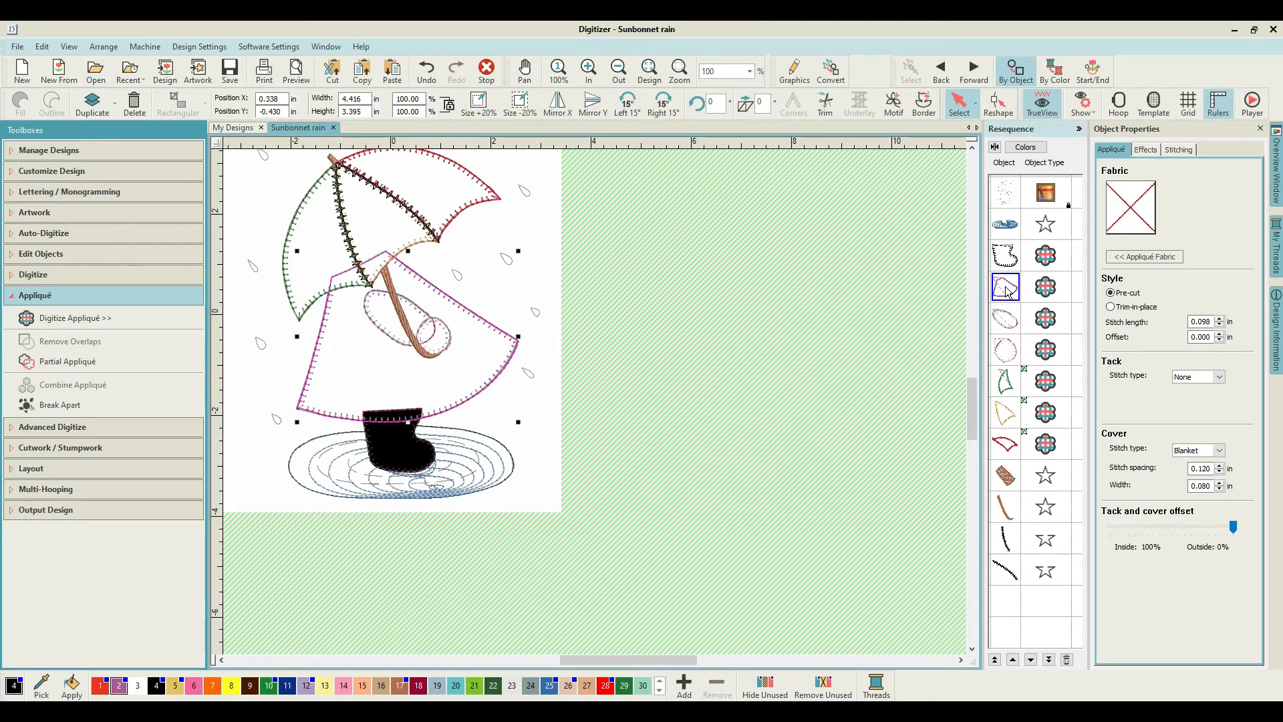
{"action": "left_click", "coordinate": [307, 686]}
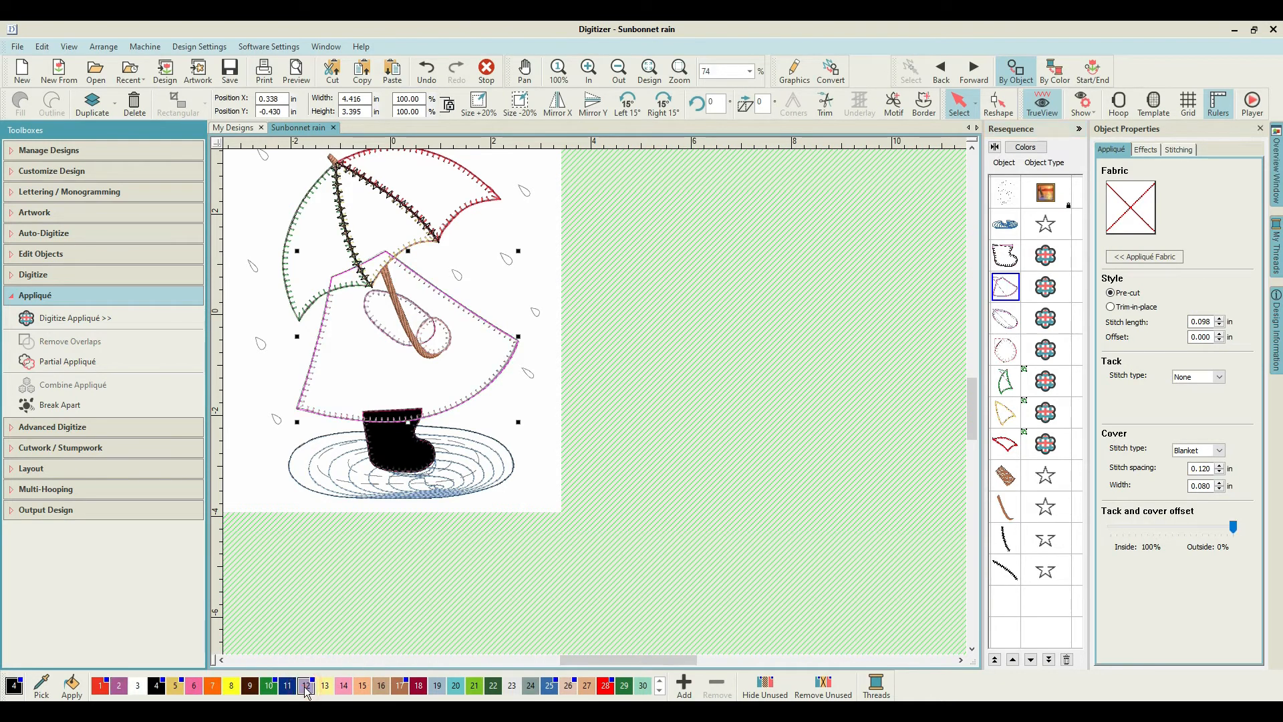
{"action": "left_click", "coordinate": [608, 491]}
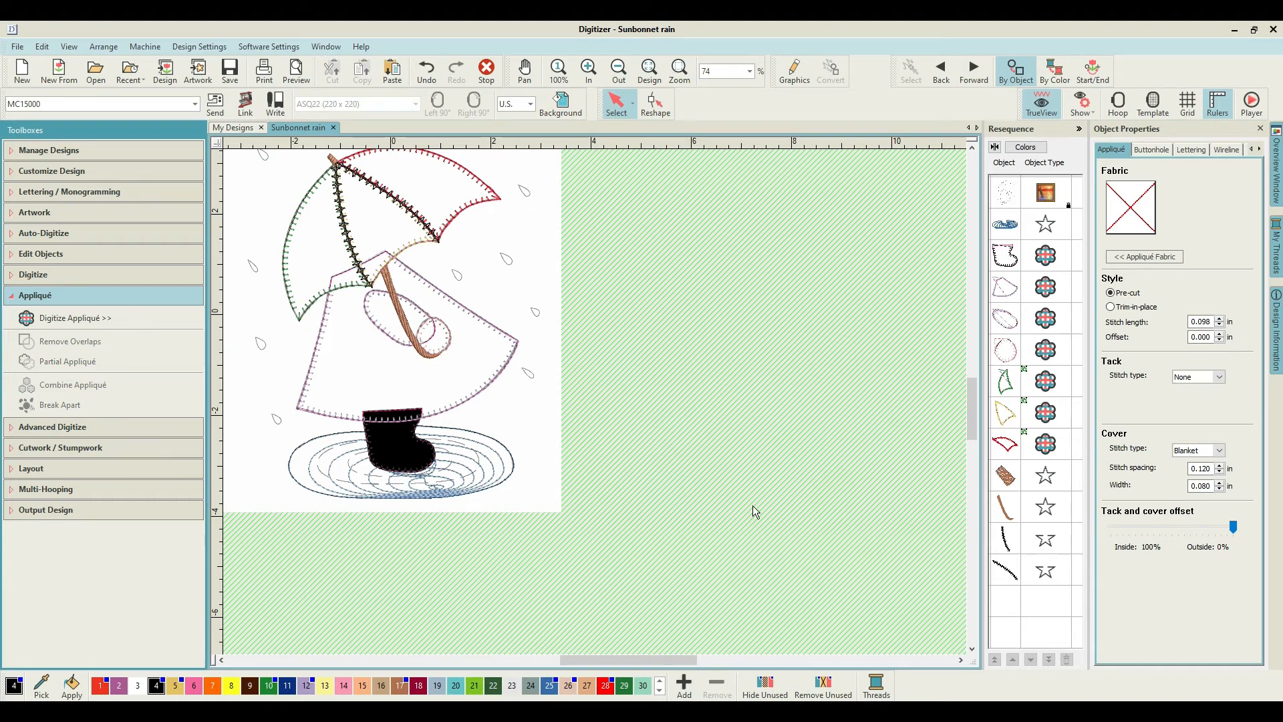
Digitize the raindrop left of the umbrella's tip as a closed shape with Satin fill in thread color 25, tracing its outline.
{"action": "mouse_move", "coordinate": [973, 428]}
{"action": "left_mouse_down"}
{"action": "mouse_move", "coordinate": [972, 399]}
{"action": "mouse_move", "coordinate": [972, 416]}
{"action": "left_mouse_up"}
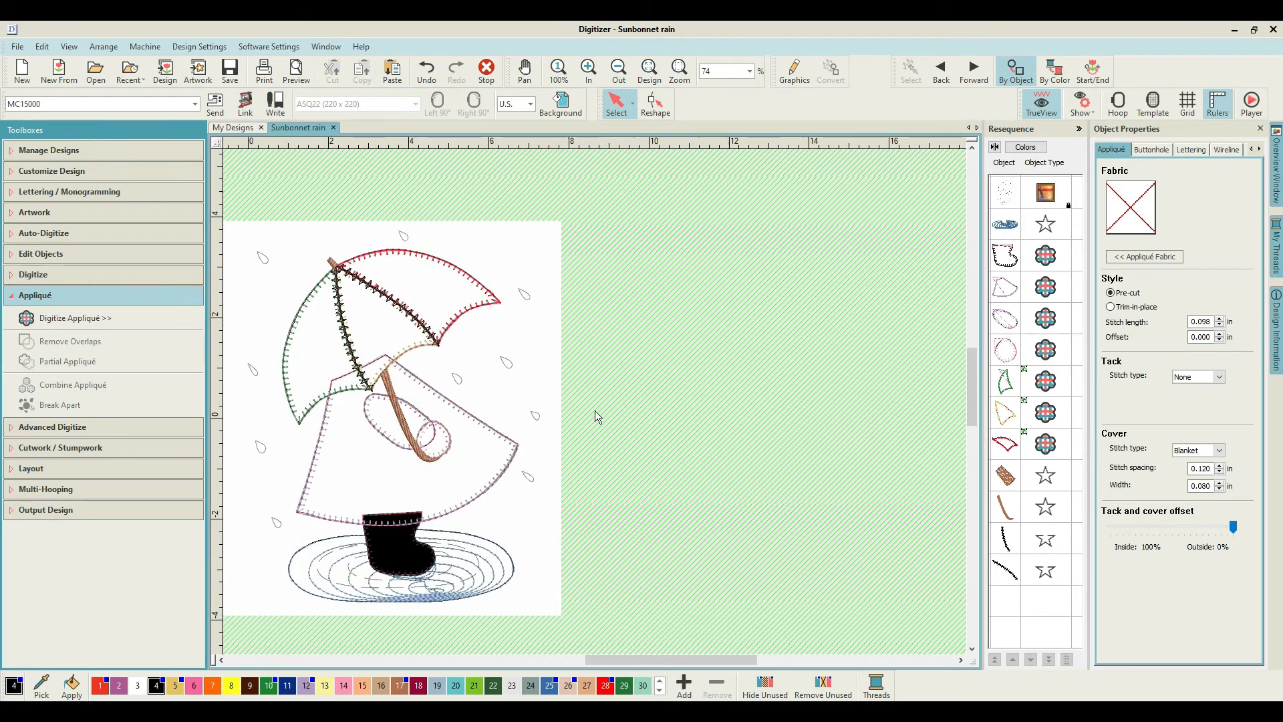
{"action": "left_click_drag", "start_coordinate": [621, 665], "coordinate": [567, 662]}
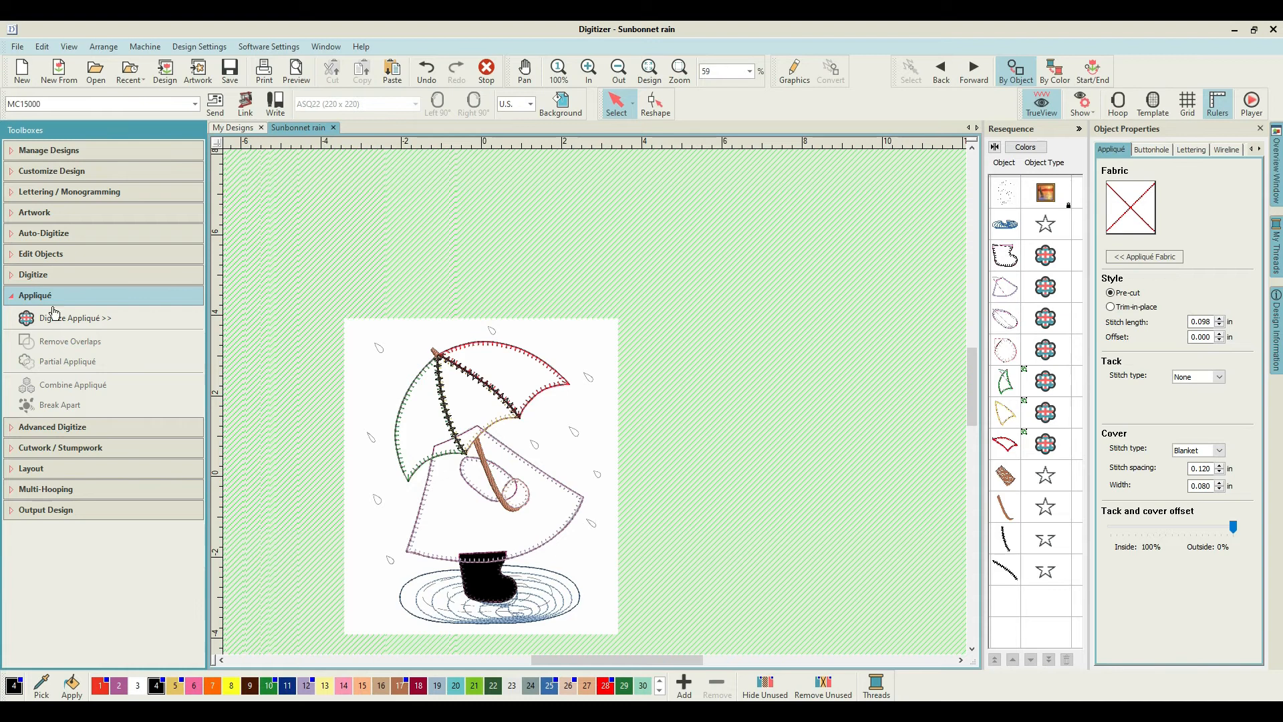
{"action": "left_click", "coordinate": [48, 277]}
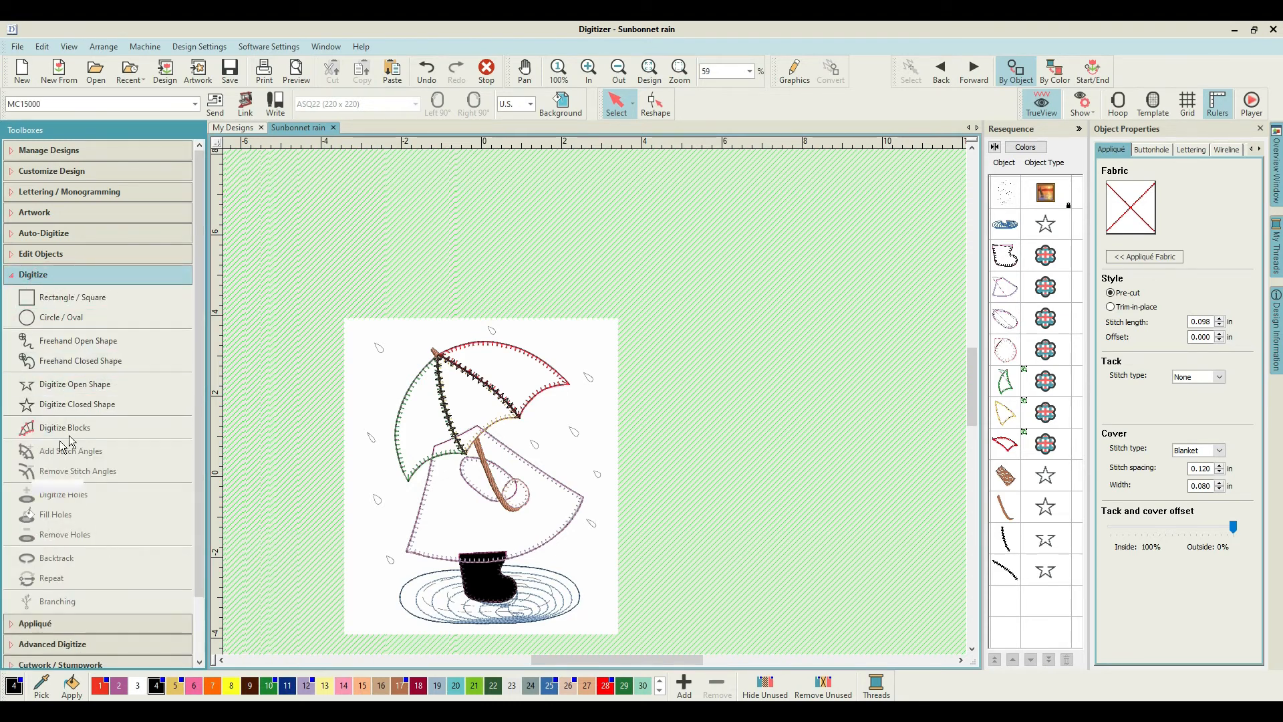
{"action": "left_click", "coordinate": [82, 405]}
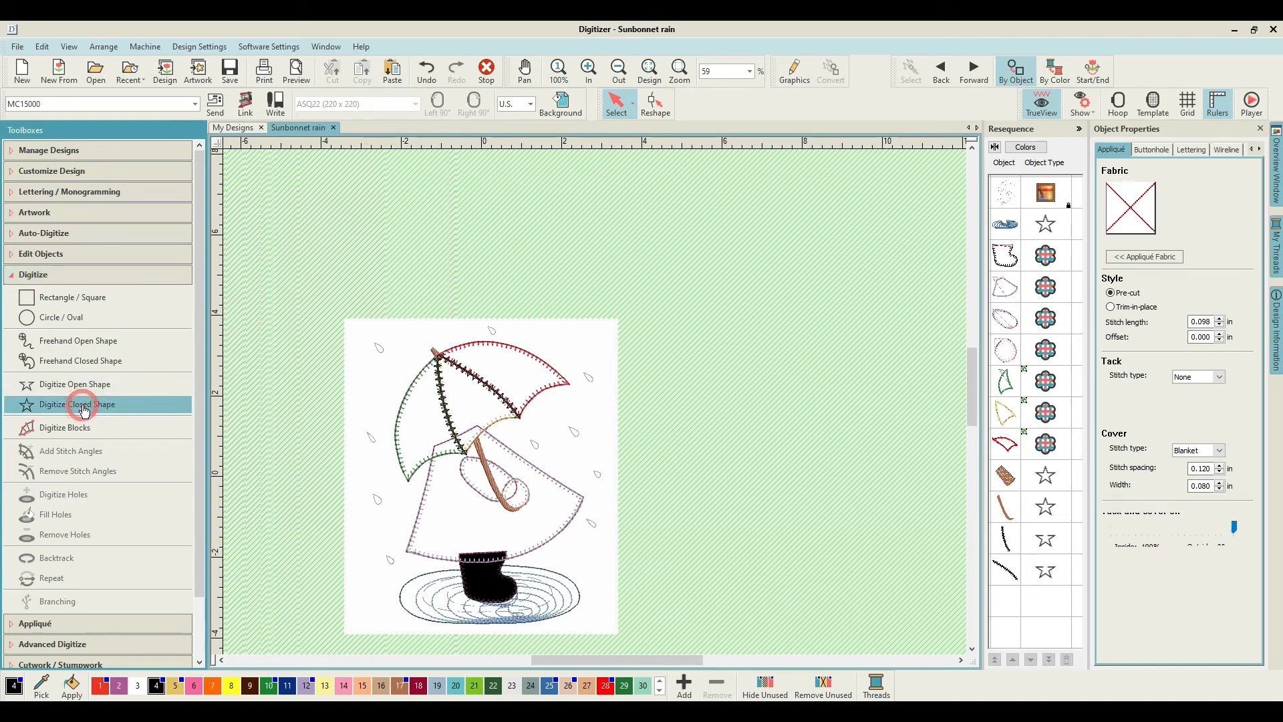
{"action": "left_click", "coordinate": [548, 689]}
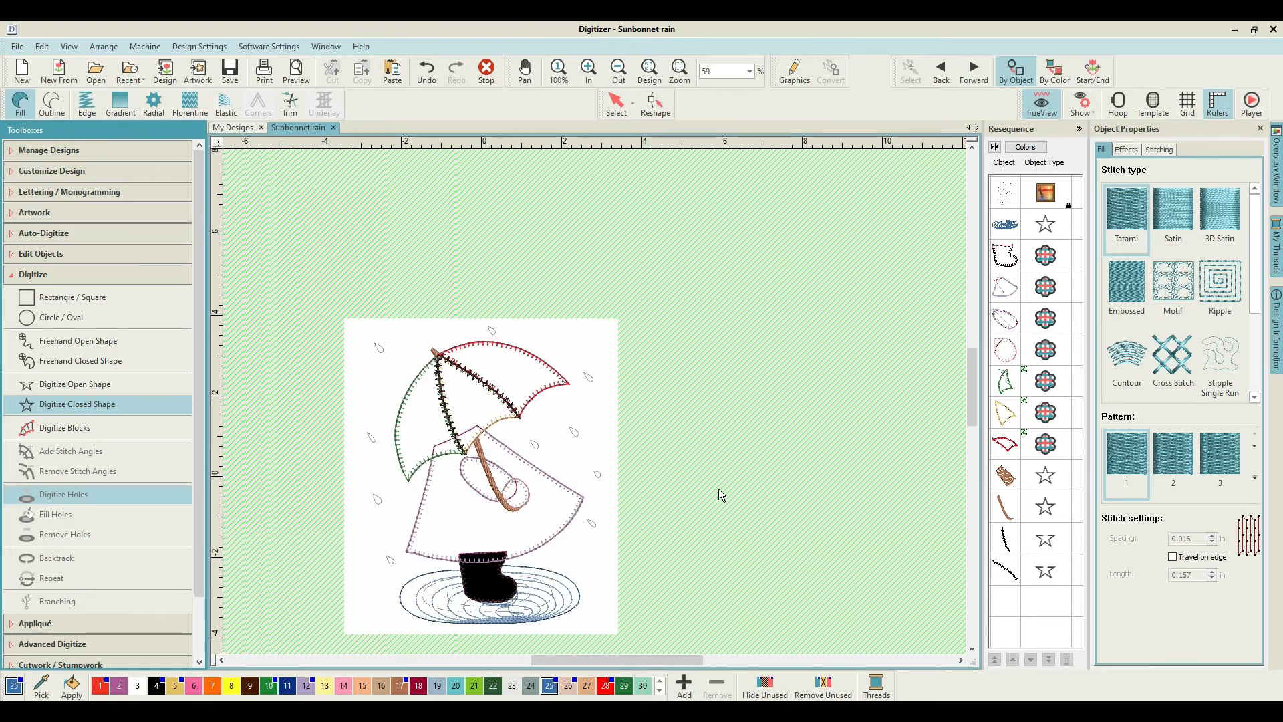
{"action": "key", "text": "b"}
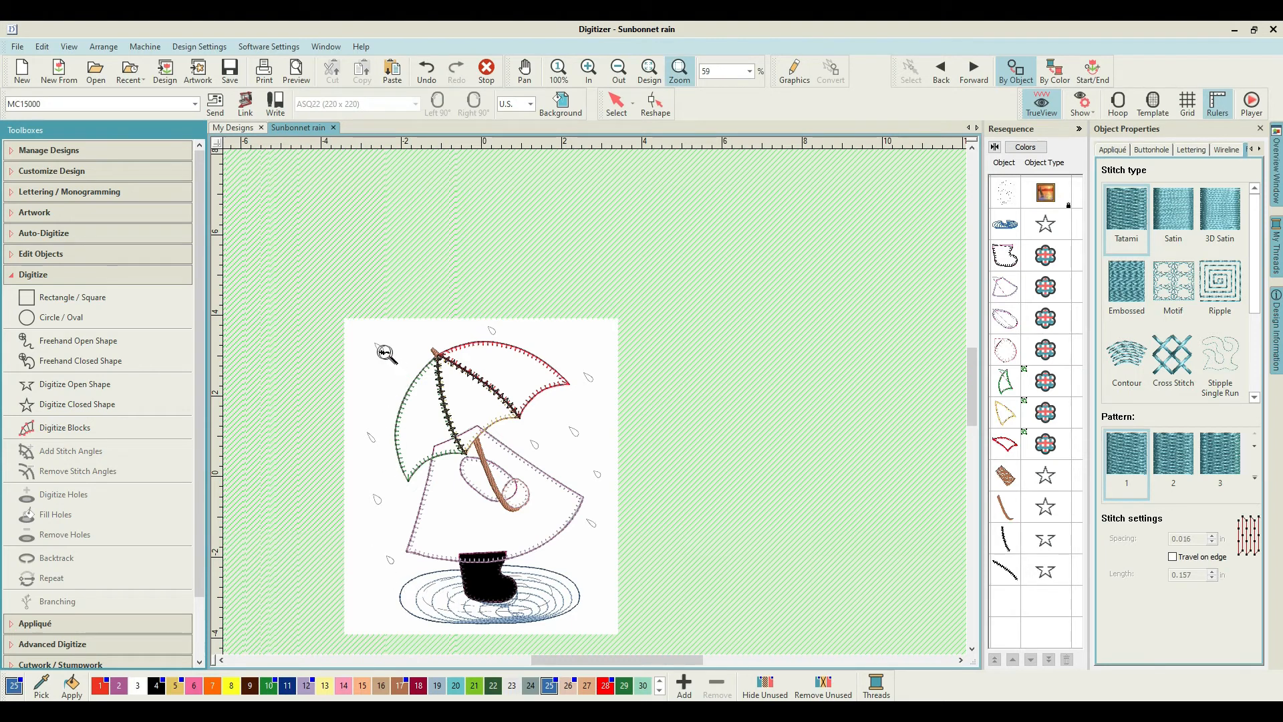
{"action": "left_click_drag", "start_coordinate": [344, 312], "coordinate": [413, 369]}
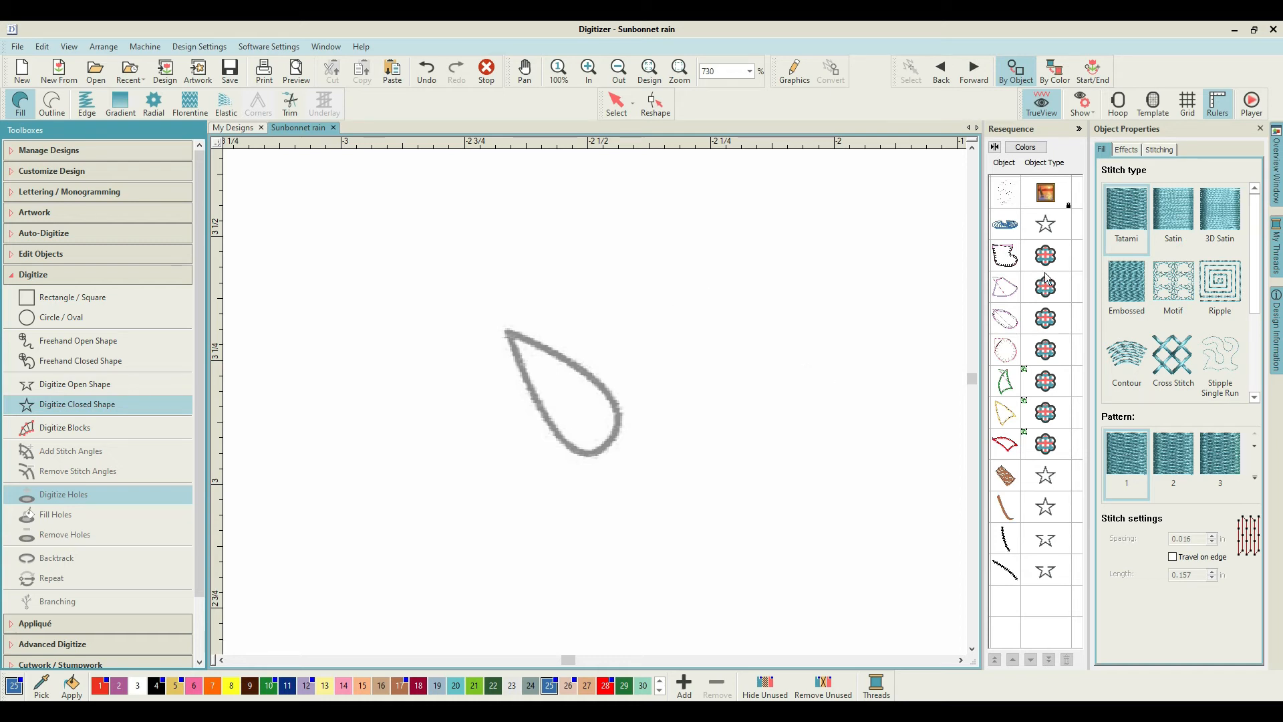
{"action": "left_click", "coordinate": [1173, 214]}
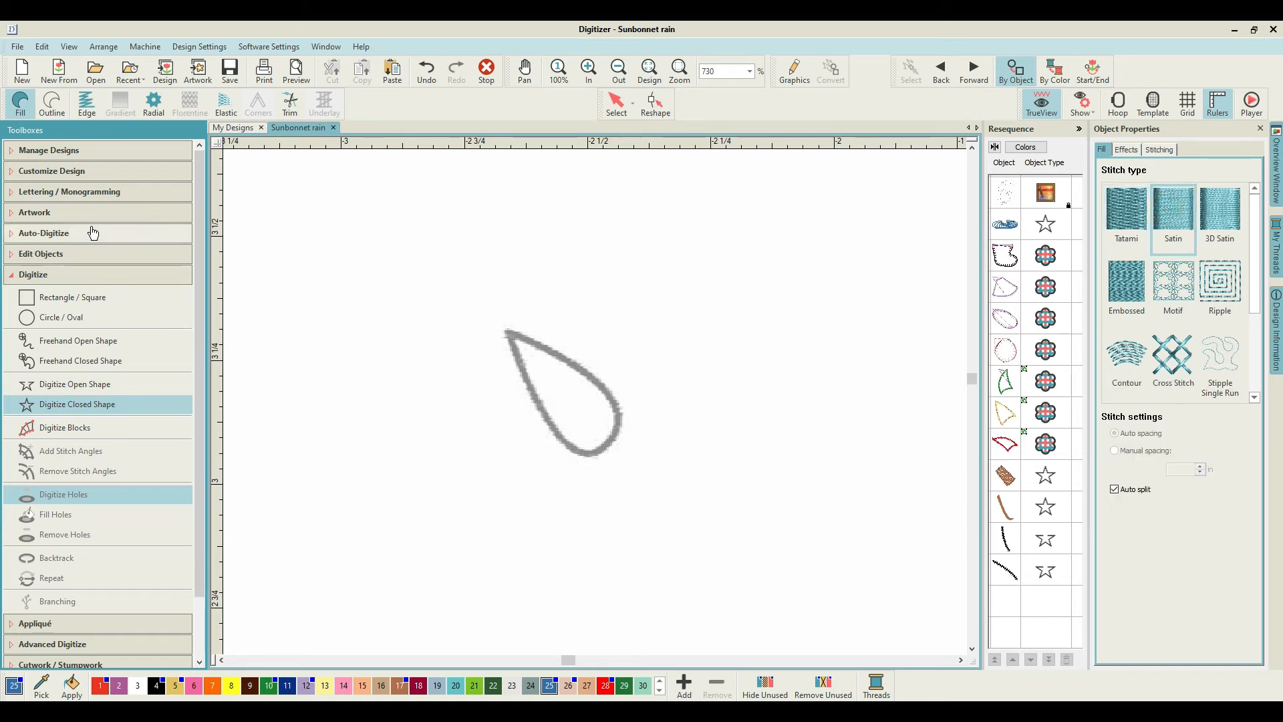
{"action": "left_click", "coordinate": [57, 405]}
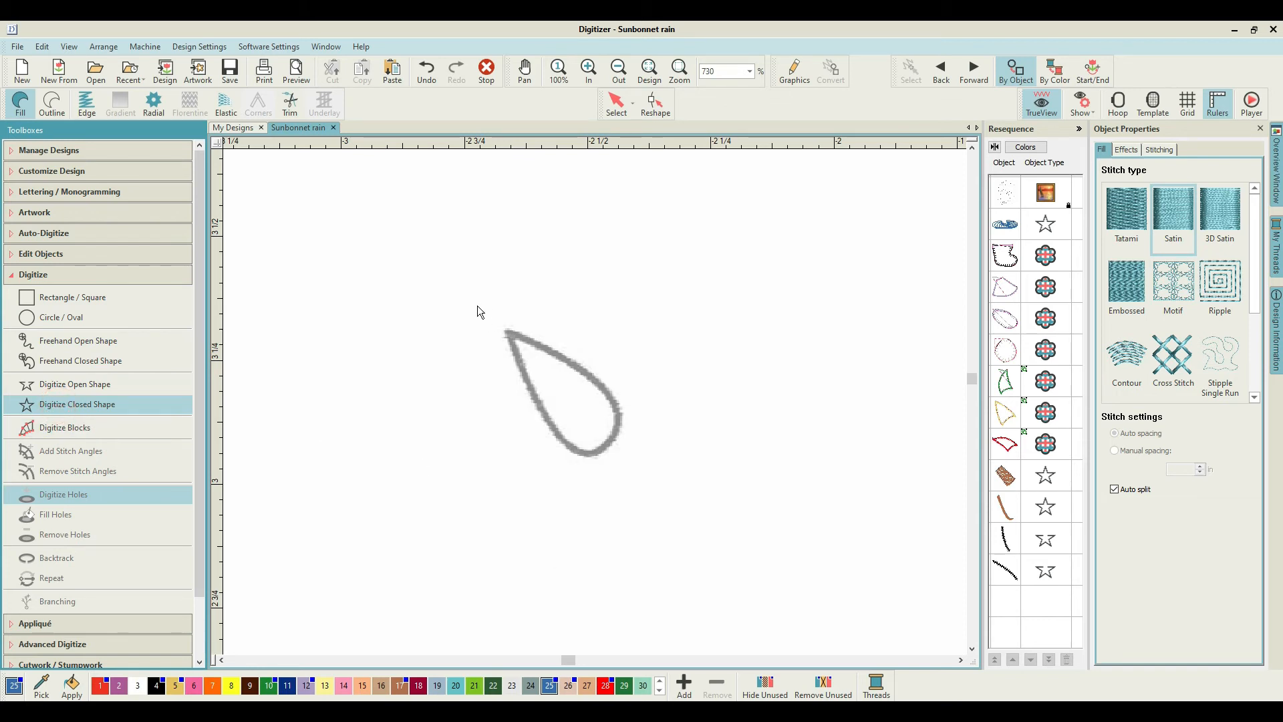
{"action": "left_click", "coordinate": [508, 330]}
{"action": "right_click", "coordinate": [592, 377]}
{"action": "right_click", "coordinate": [612, 437]}
{"action": "right_click", "coordinate": [556, 430]}
{"action": "right_click", "coordinate": [533, 396]}
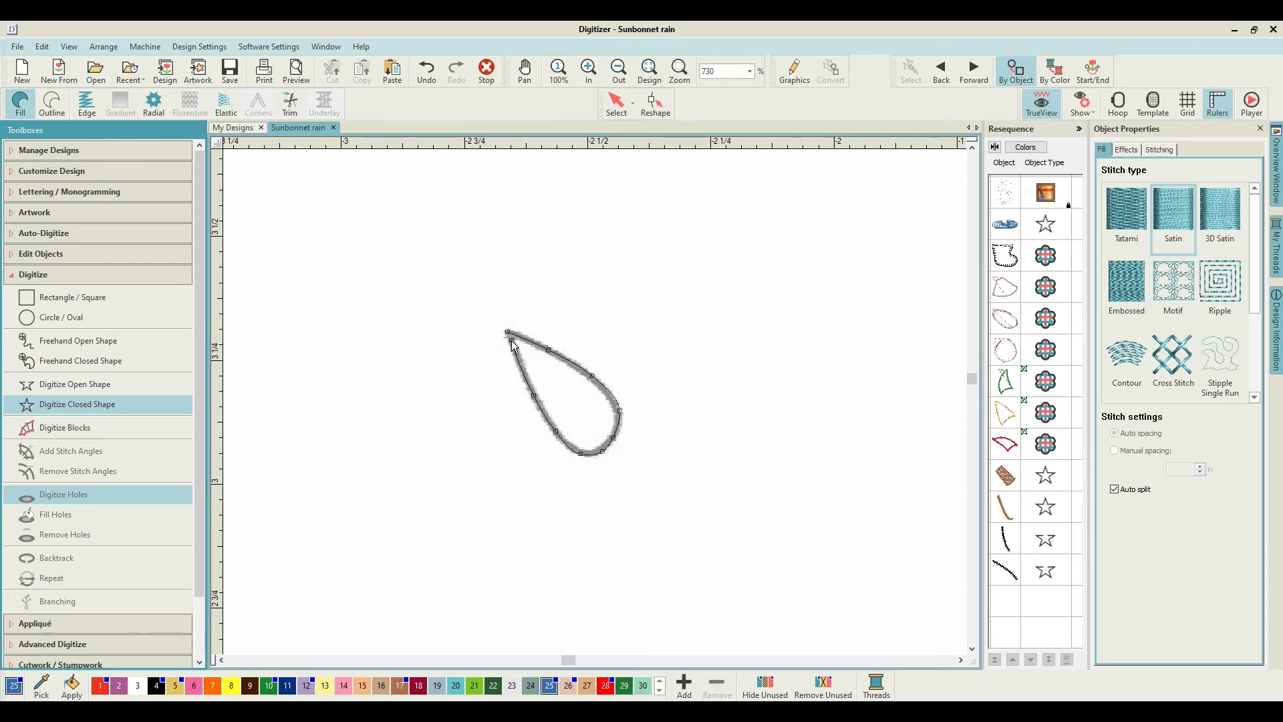
{"action": "key", "text": "Return"}
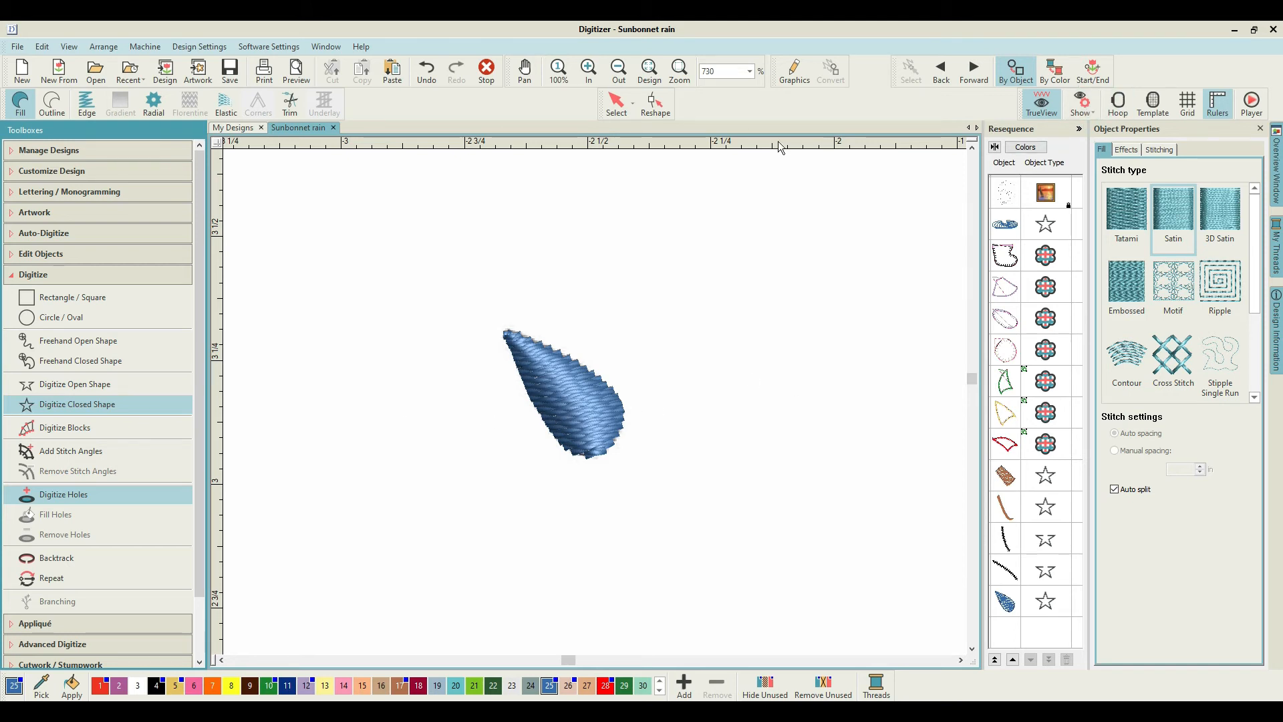
Try a steep and a nearly horizontal stitch angle on the satin raindrop, and deselect it.
{"action": "left_click", "coordinate": [667, 111]}
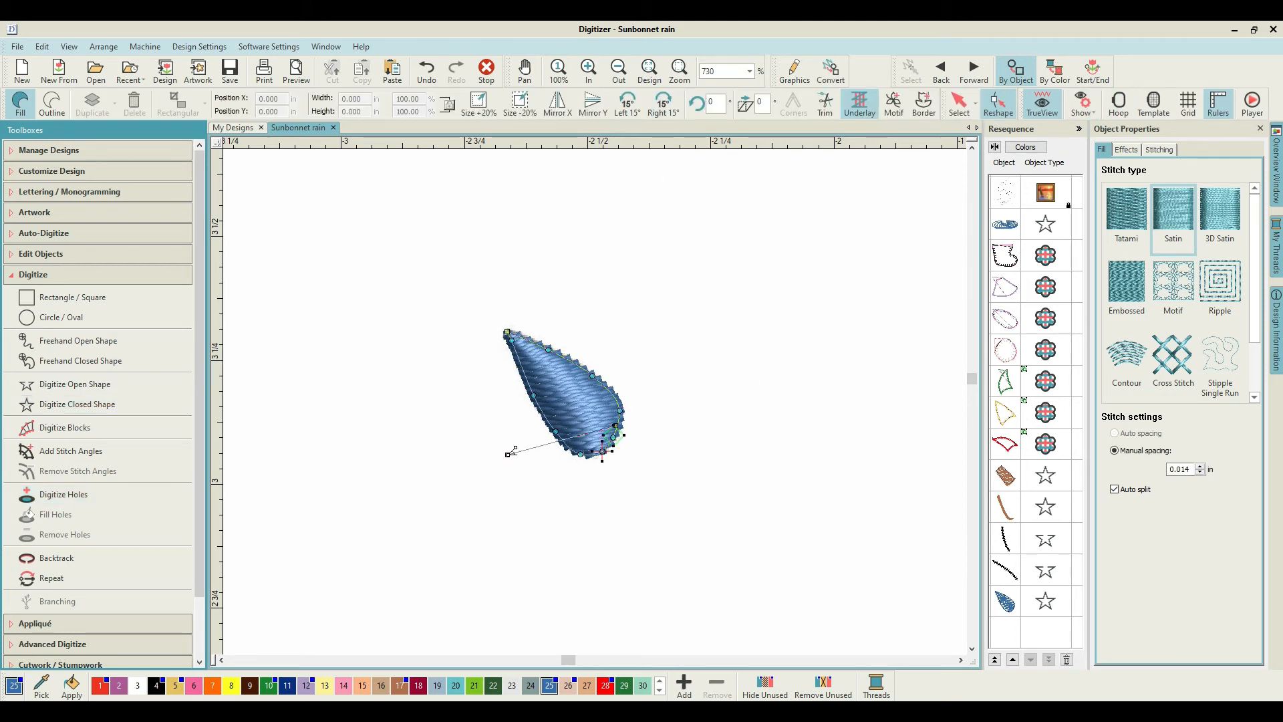
{"action": "mouse_move", "coordinate": [511, 451]}
{"action": "left_mouse_down"}
{"action": "mouse_move", "coordinate": [581, 544]}
{"action": "mouse_move", "coordinate": [683, 568]}
{"action": "left_mouse_up"}
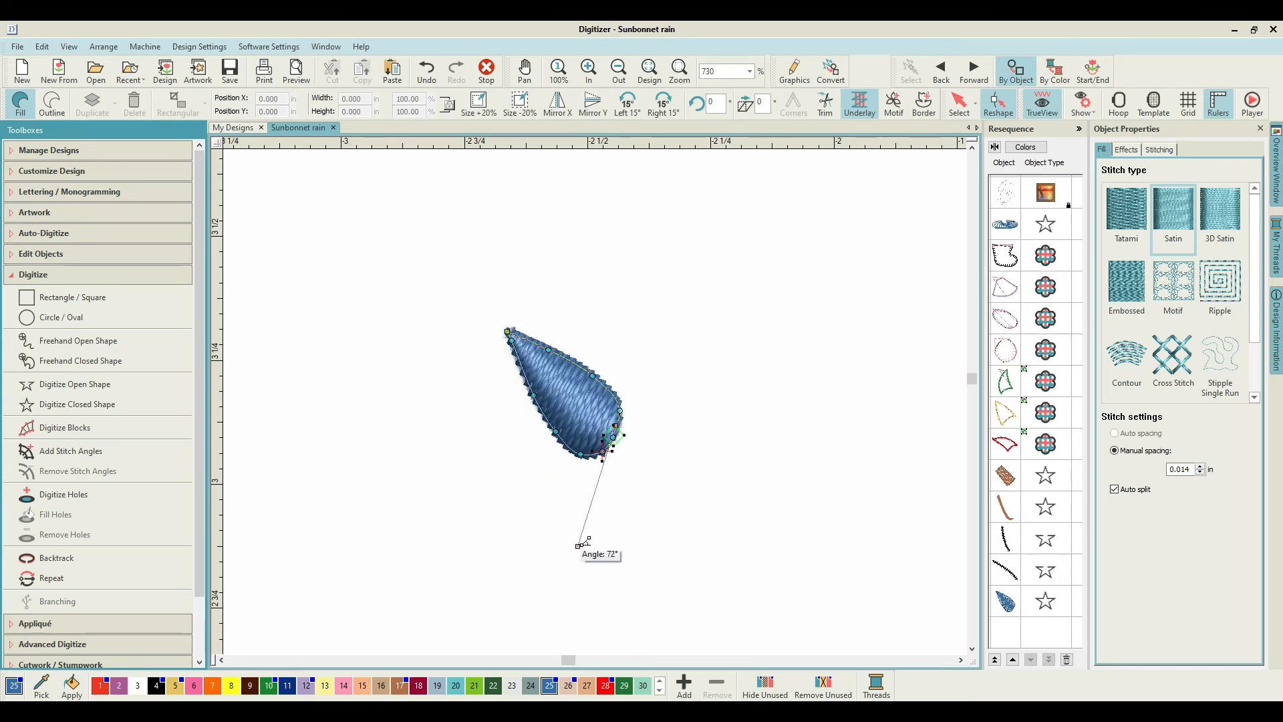
{"action": "left_click_drag", "start_coordinate": [574, 547], "coordinate": [377, 453]}
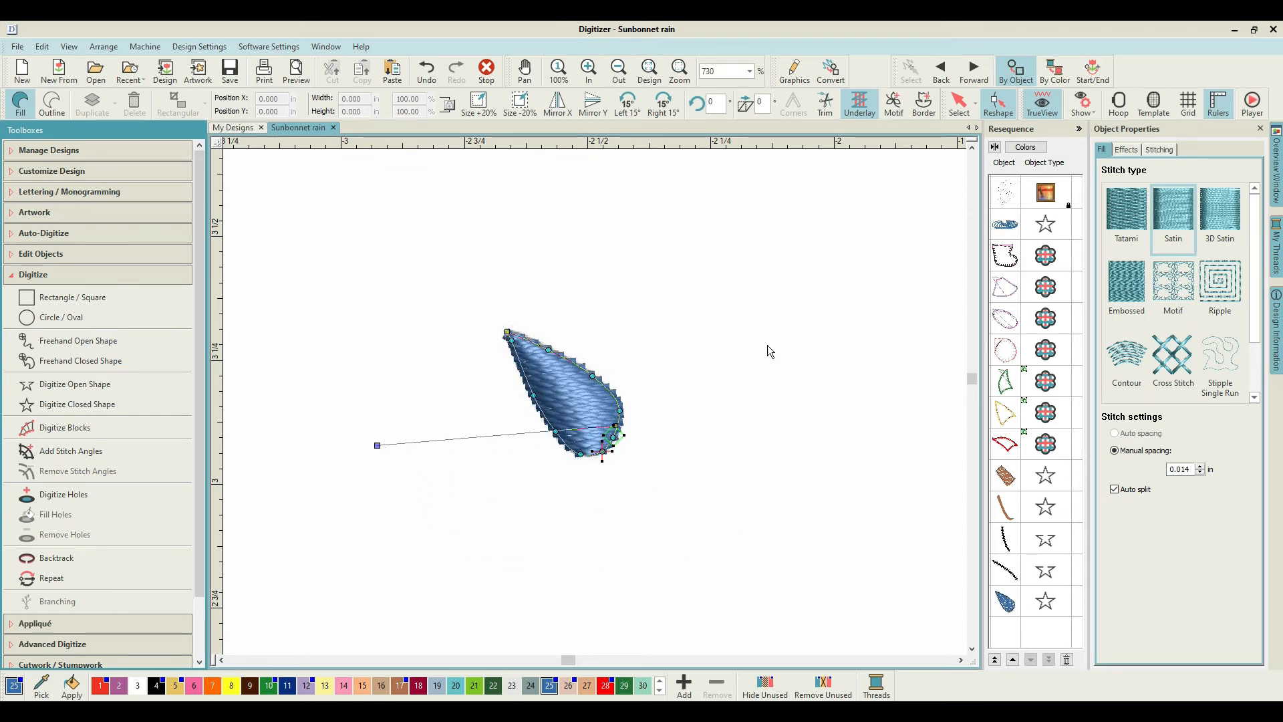
{"action": "left_click", "coordinate": [959, 104]}
{"action": "left_click", "coordinate": [780, 365]}
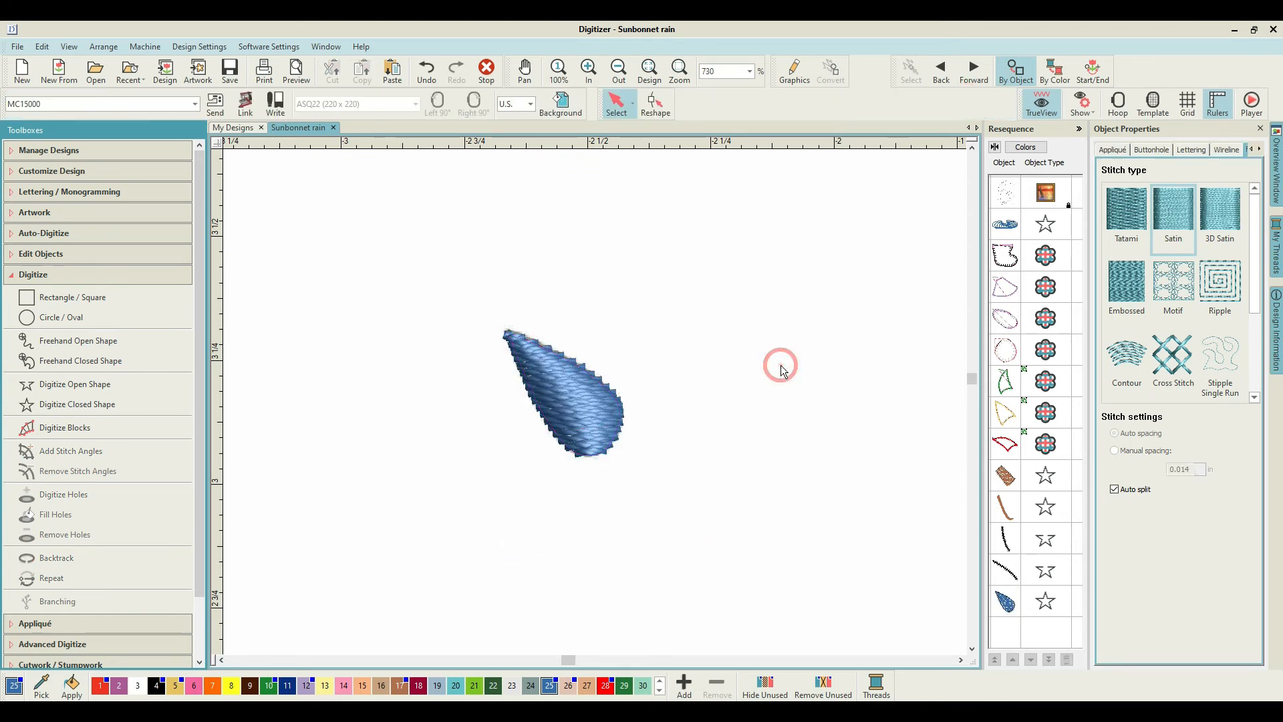
Apply a radial fill to the satin raindrop with a hole width and hole height of 0.05 in.
{"action": "left_click", "coordinate": [1007, 605]}
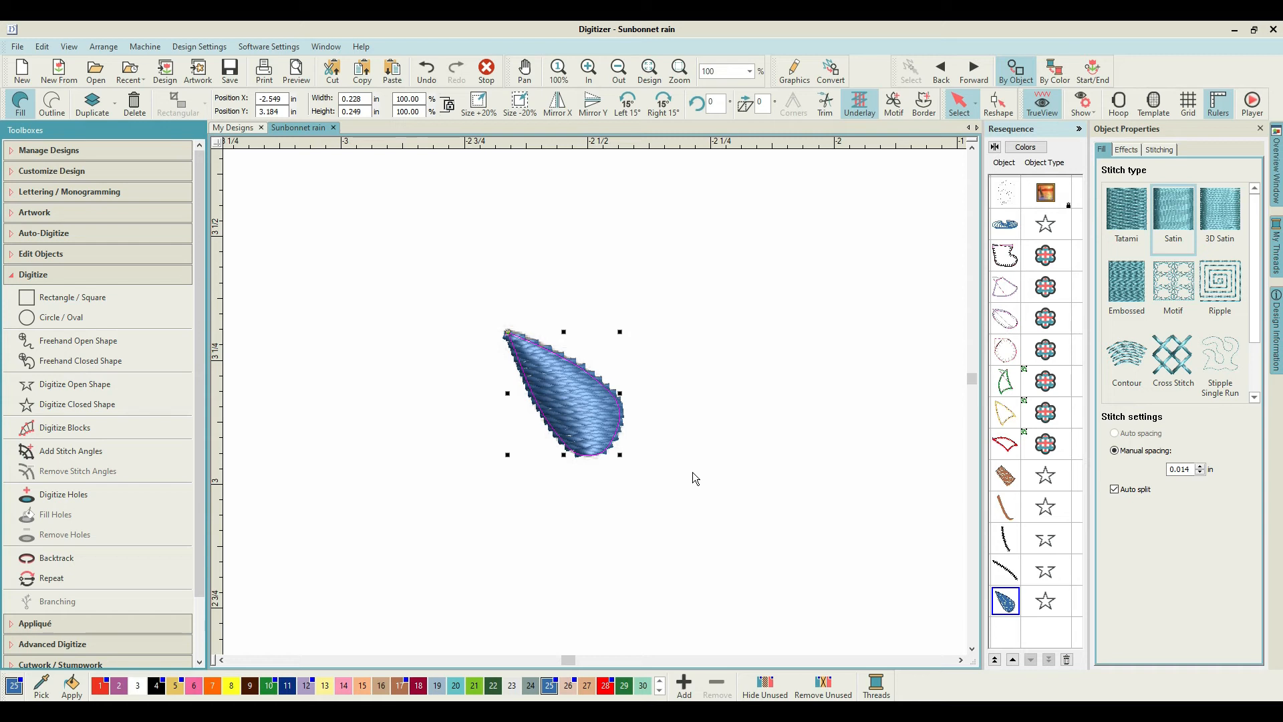
{"action": "left_click", "coordinate": [1124, 151]}
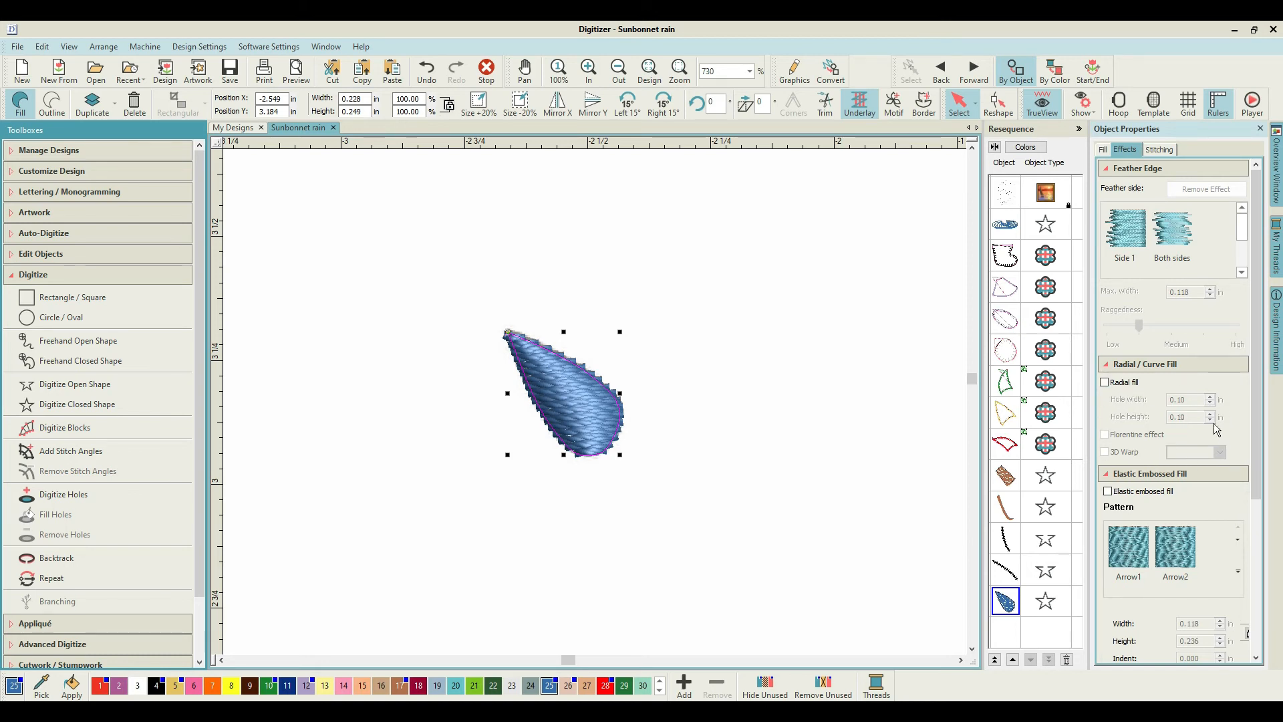
{"action": "left_click", "coordinate": [1105, 382]}
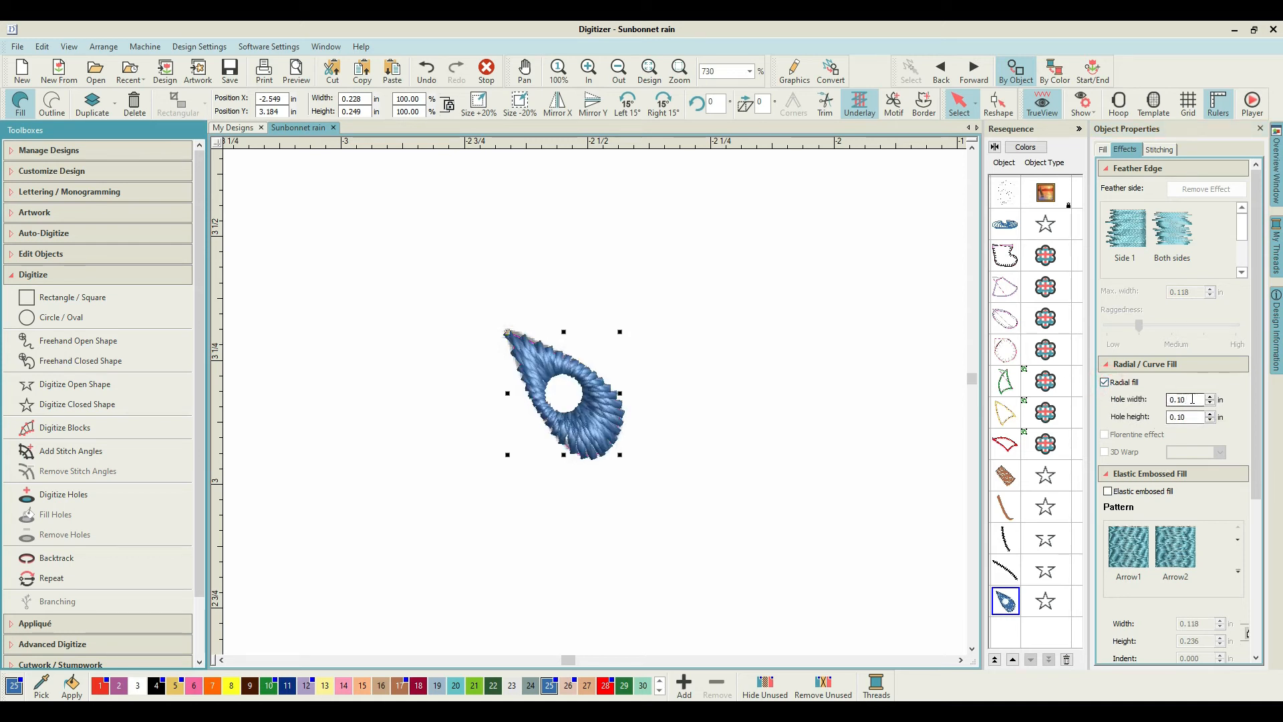
{"action": "left_click_drag", "start_coordinate": [1195, 399], "coordinate": [1179, 394]}
{"action": "key", "text": "BackSpace"}
{"action": "type", "text": "05"}
{"action": "key", "text": "Return"}
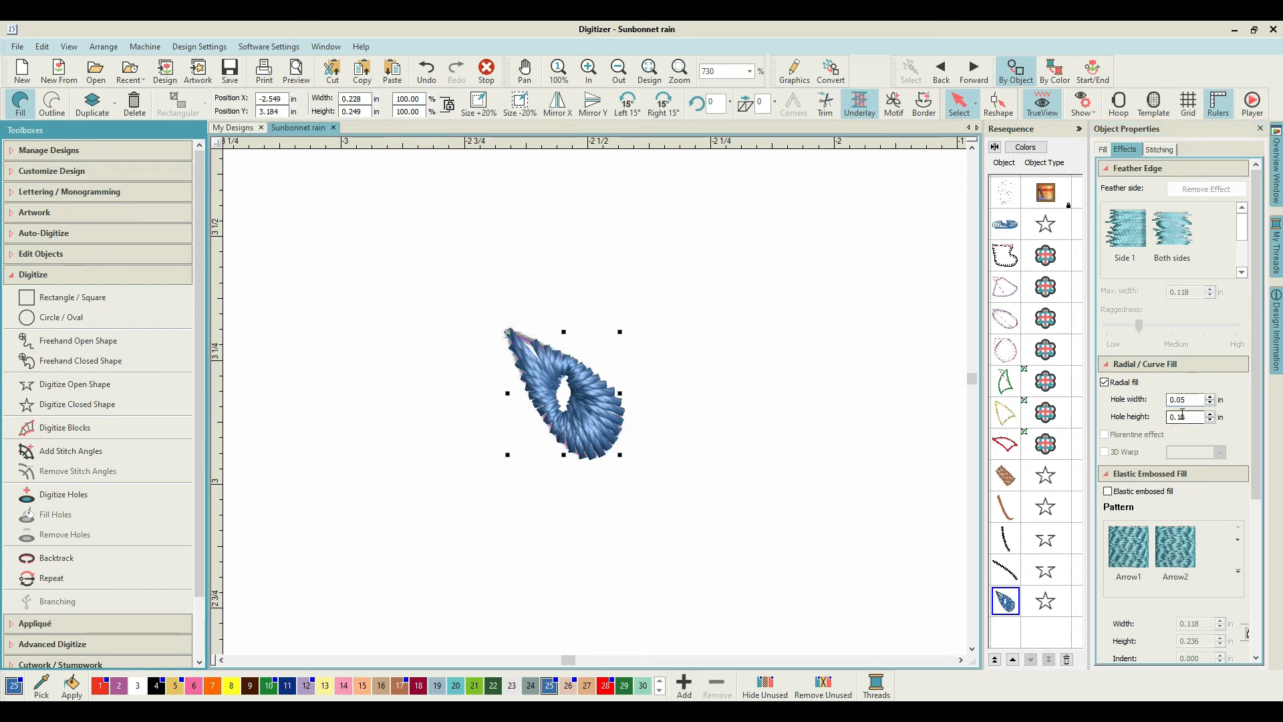
{"action": "double_click", "coordinate": [1180, 416]}
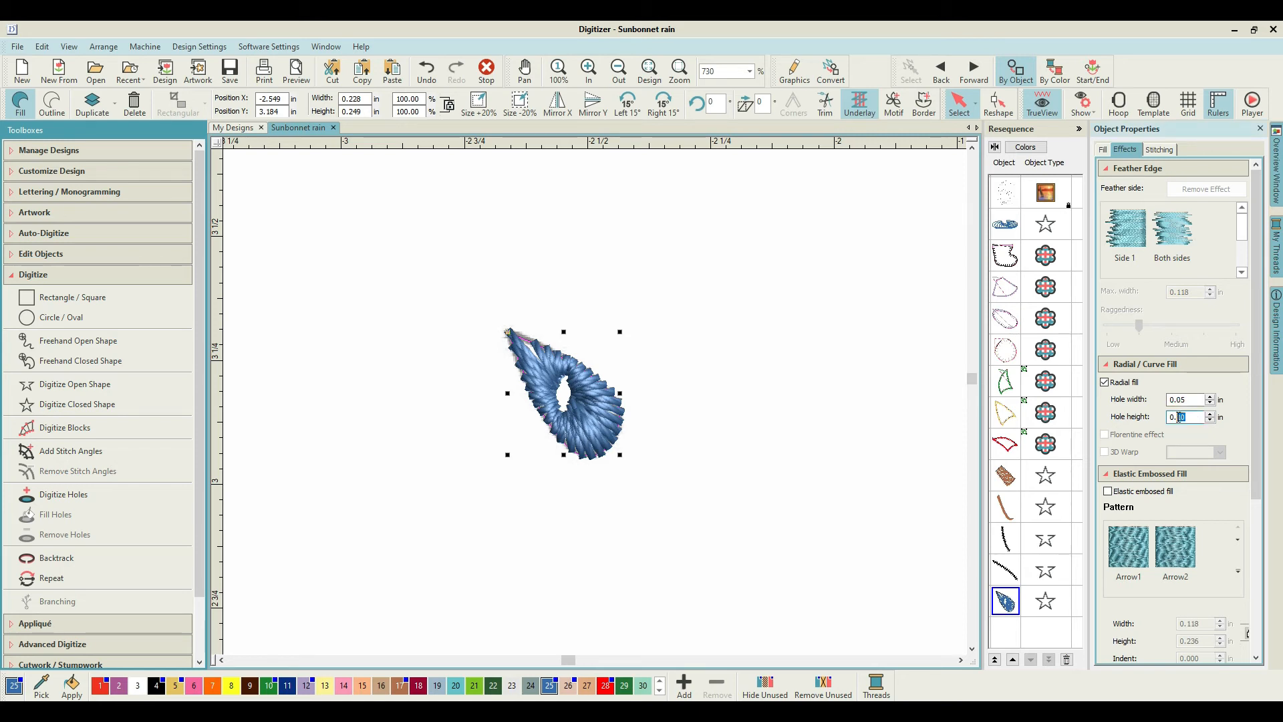
{"action": "type", "text": "05"}
{"action": "key", "text": "Return"}
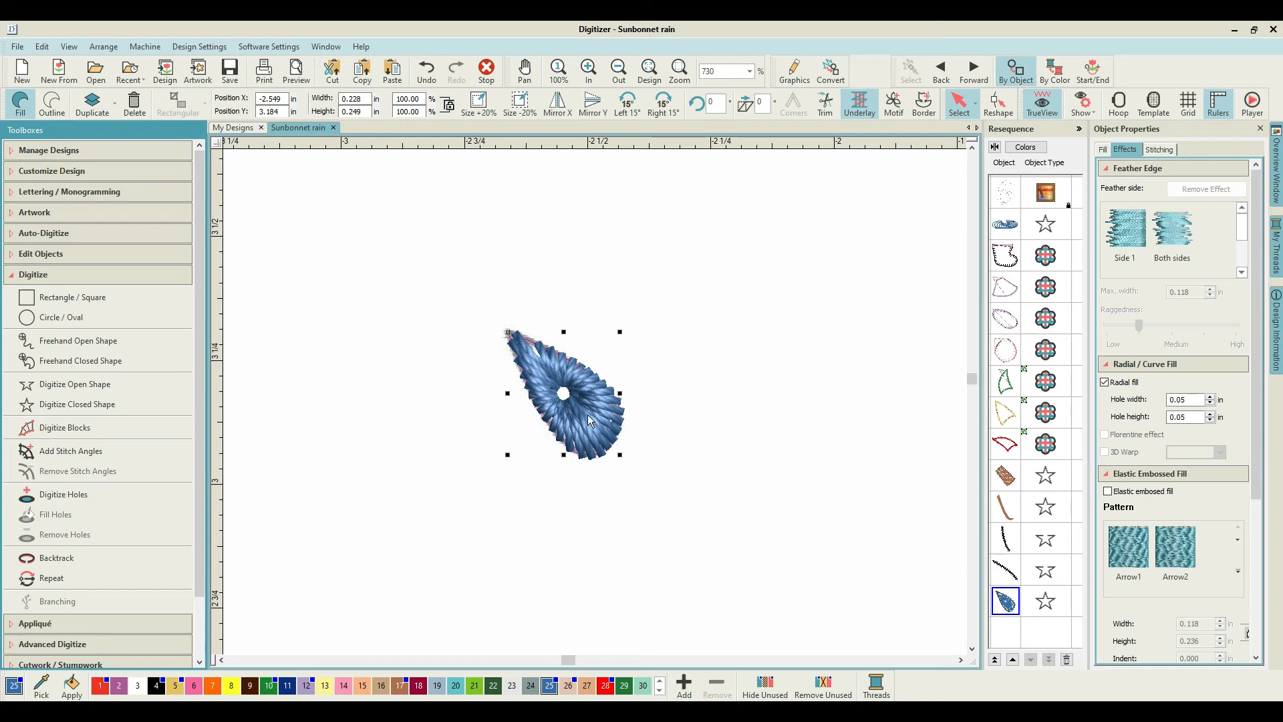
Reshape the raindrop's radial fill by moving its center hole just outside the outline, above the drop, and deselect it.
{"action": "left_click", "coordinate": [996, 102]}
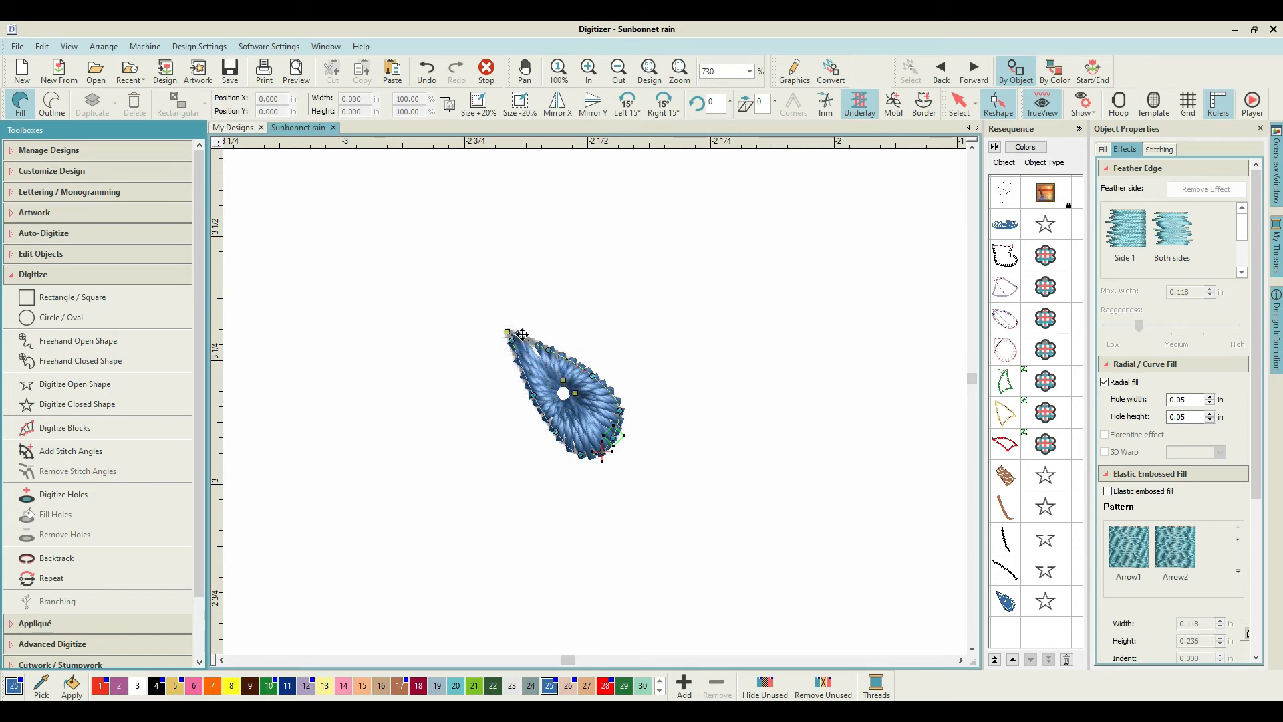
{"action": "left_click", "coordinate": [499, 316]}
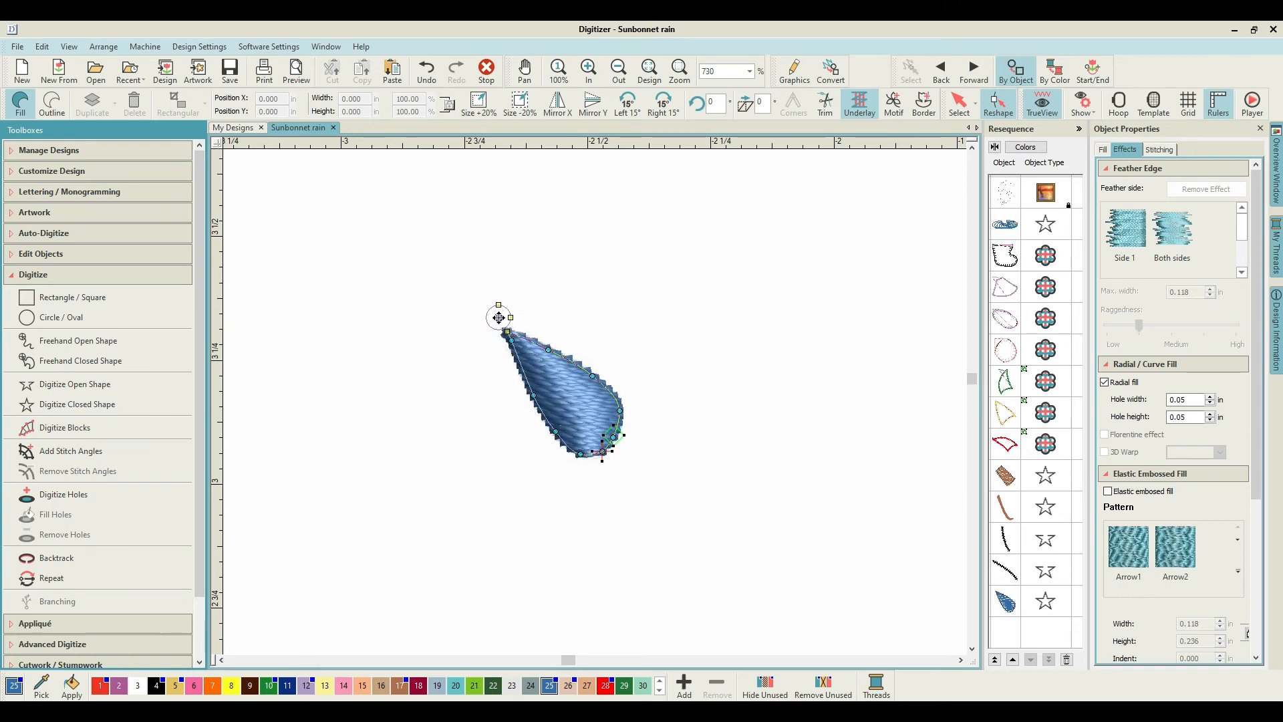
{"action": "left_click", "coordinate": [504, 328]}
{"action": "left_click_drag", "start_coordinate": [504, 328], "coordinate": [499, 326]}
{"action": "left_click", "coordinate": [594, 338]}
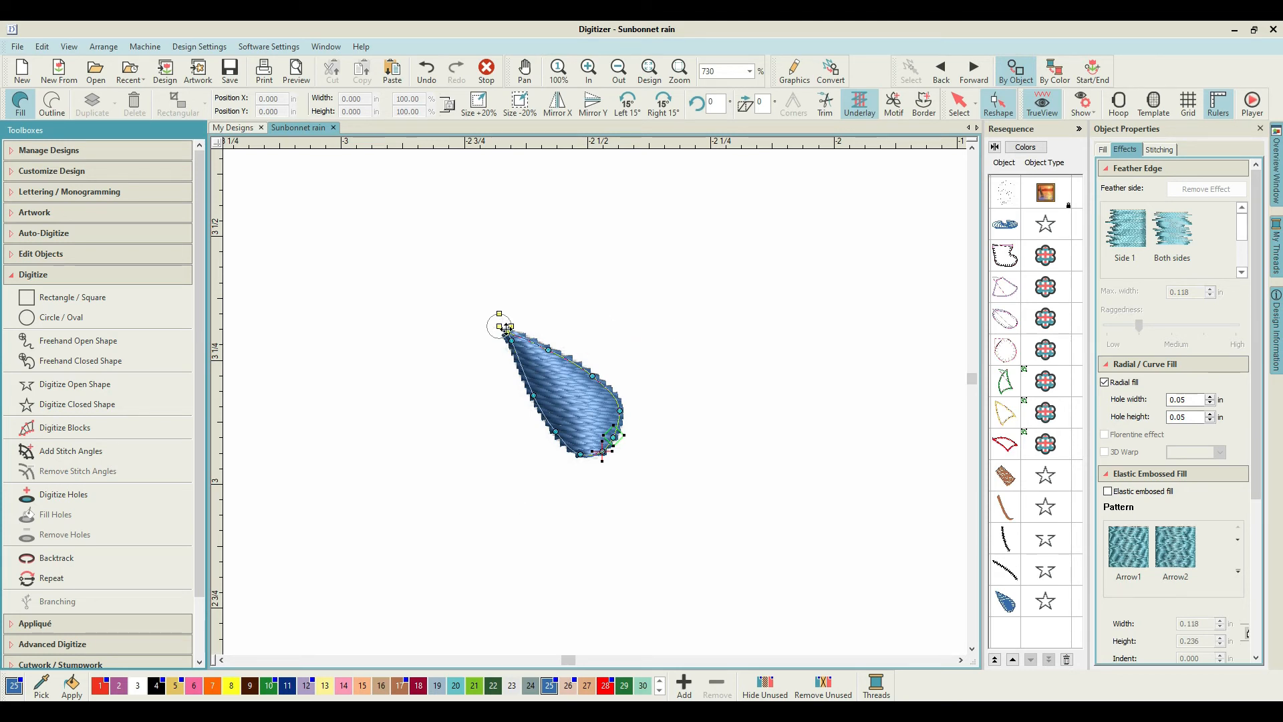
{"action": "left_click_drag", "start_coordinate": [497, 323], "coordinate": [551, 309]}
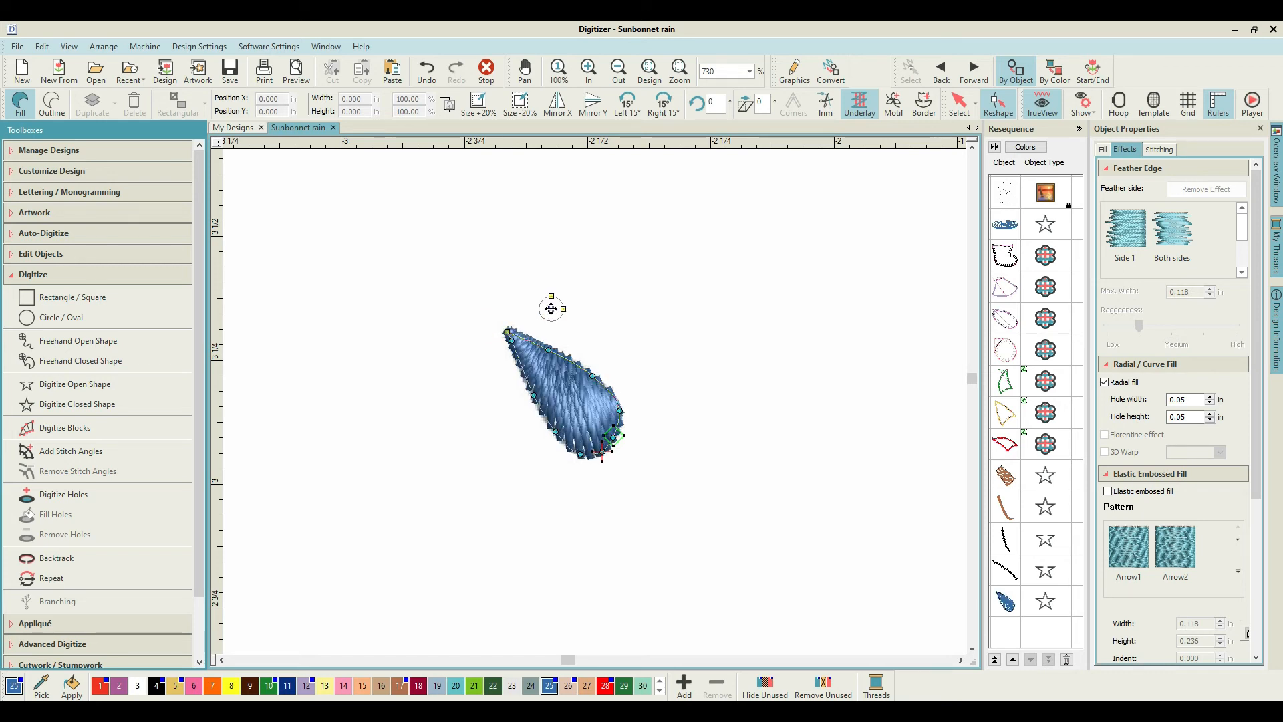
{"action": "left_click_drag", "start_coordinate": [551, 308], "coordinate": [540, 301]}
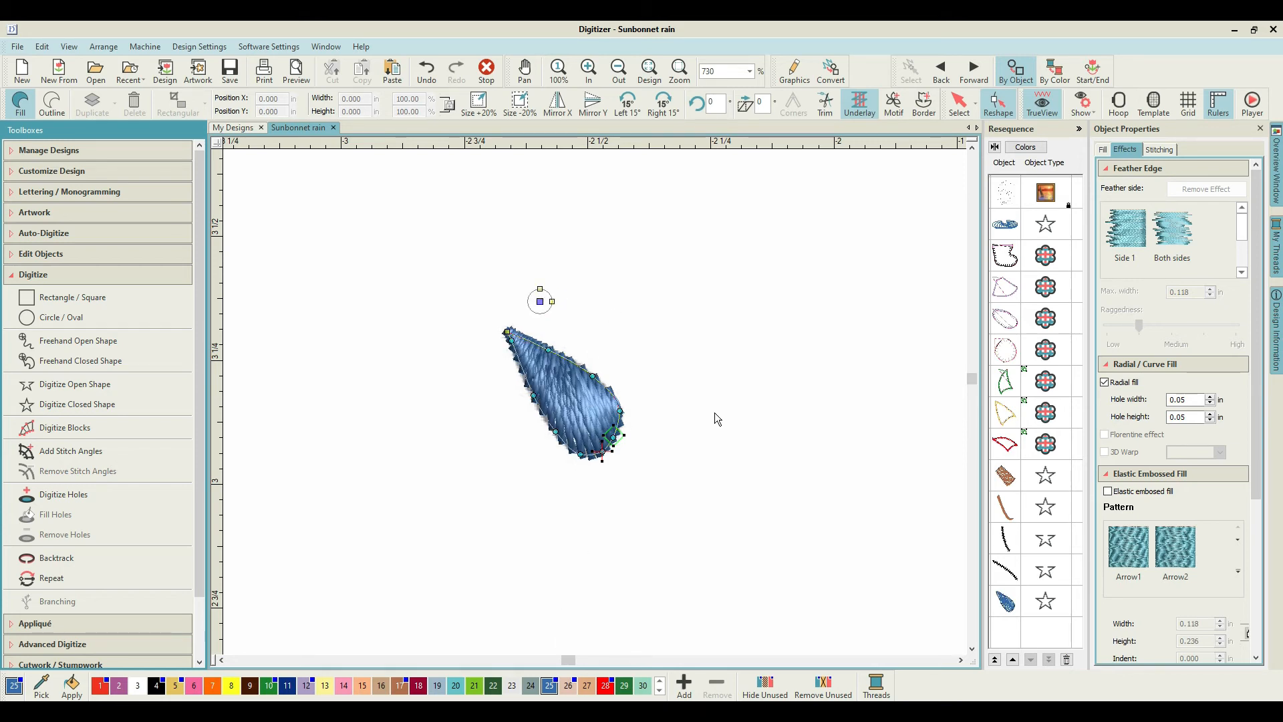
{"action": "left_click", "coordinate": [955, 108]}
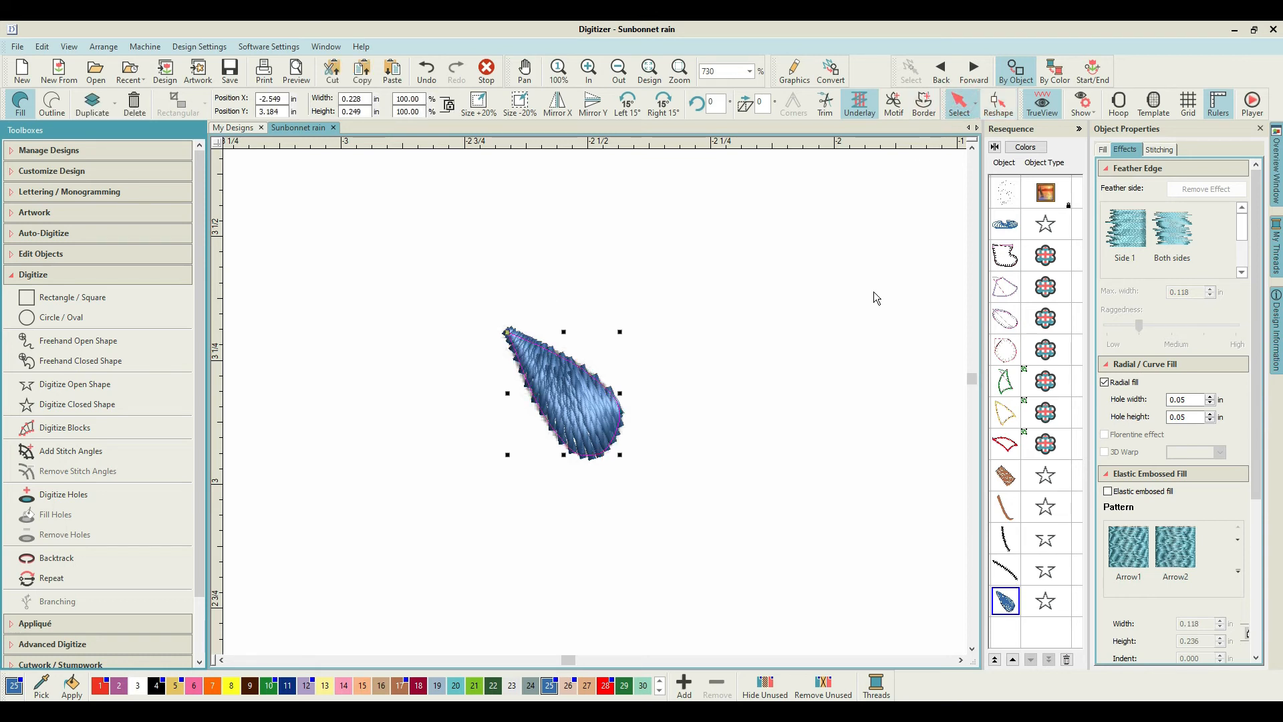
{"action": "left_click", "coordinate": [888, 239]}
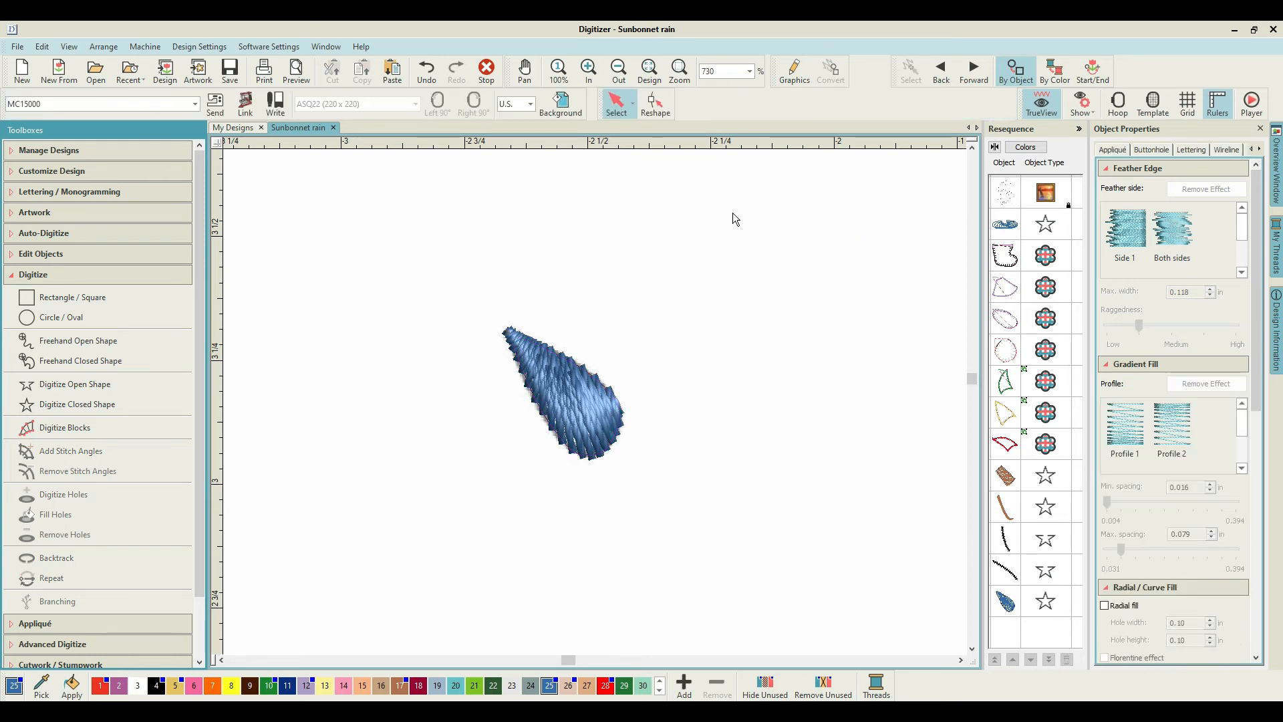
Examine the raindrop within the whole design and up close, including its reshape points and radial center.
{"action": "key", "text": "0"}
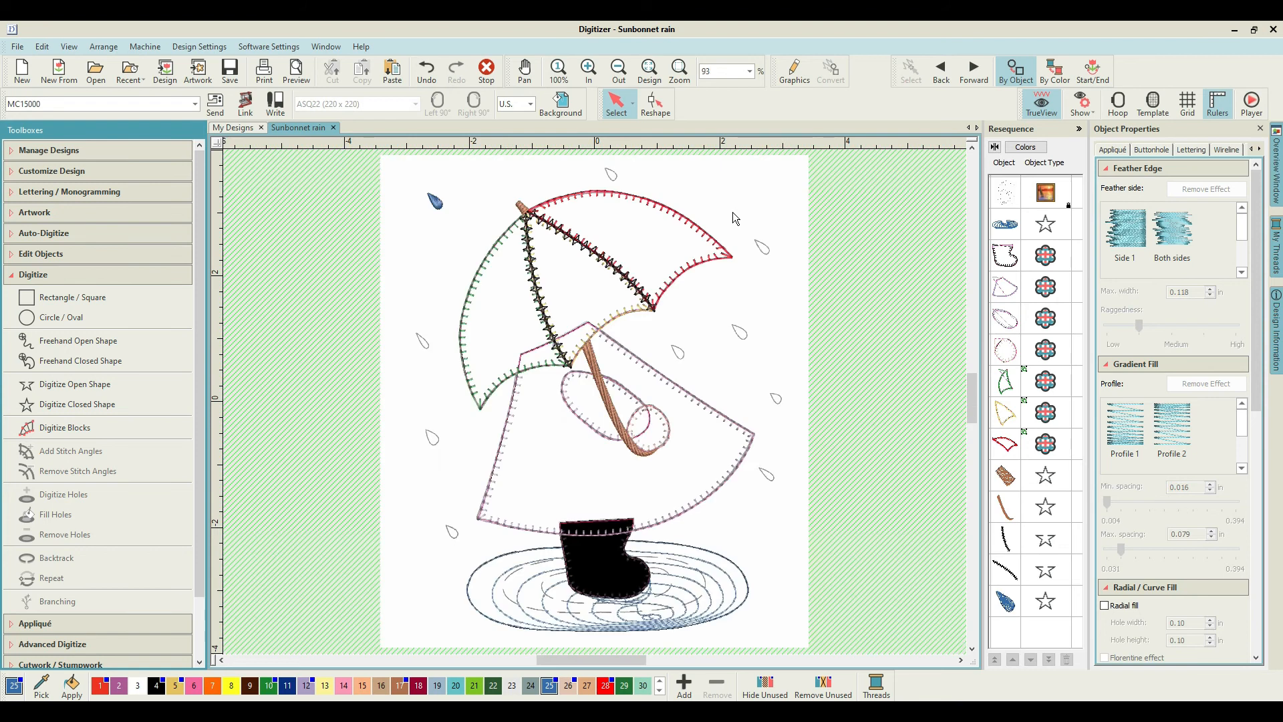
{"action": "scroll", "coordinate": [530, 213], "scroll_direction": "up", "scroll_amount": 3}
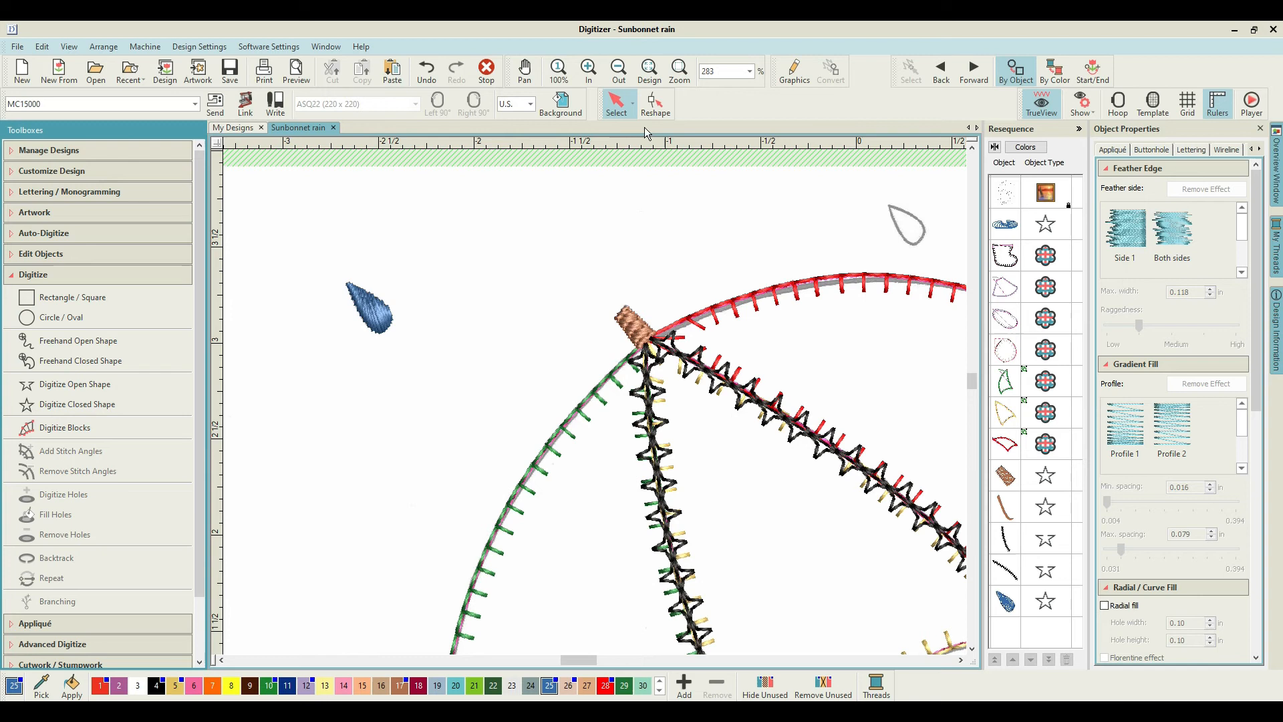
{"action": "left_click", "coordinate": [1006, 603]}
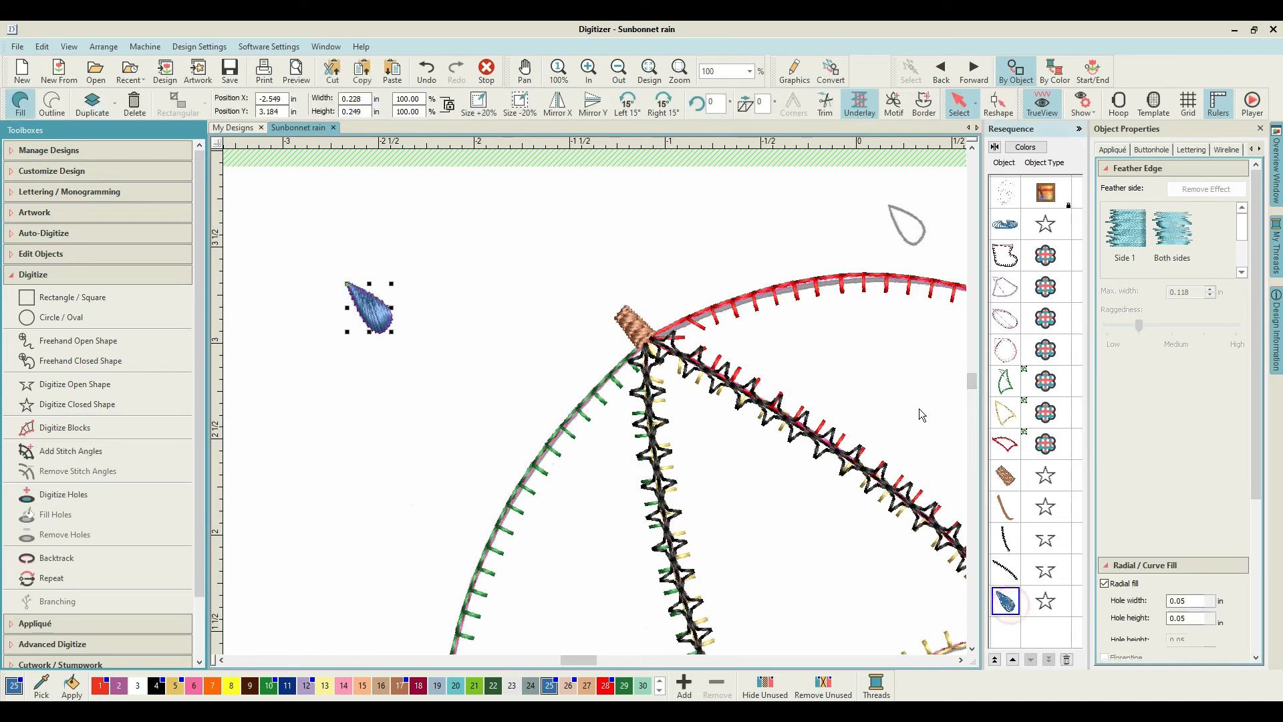
{"action": "left_click", "coordinate": [1000, 102]}
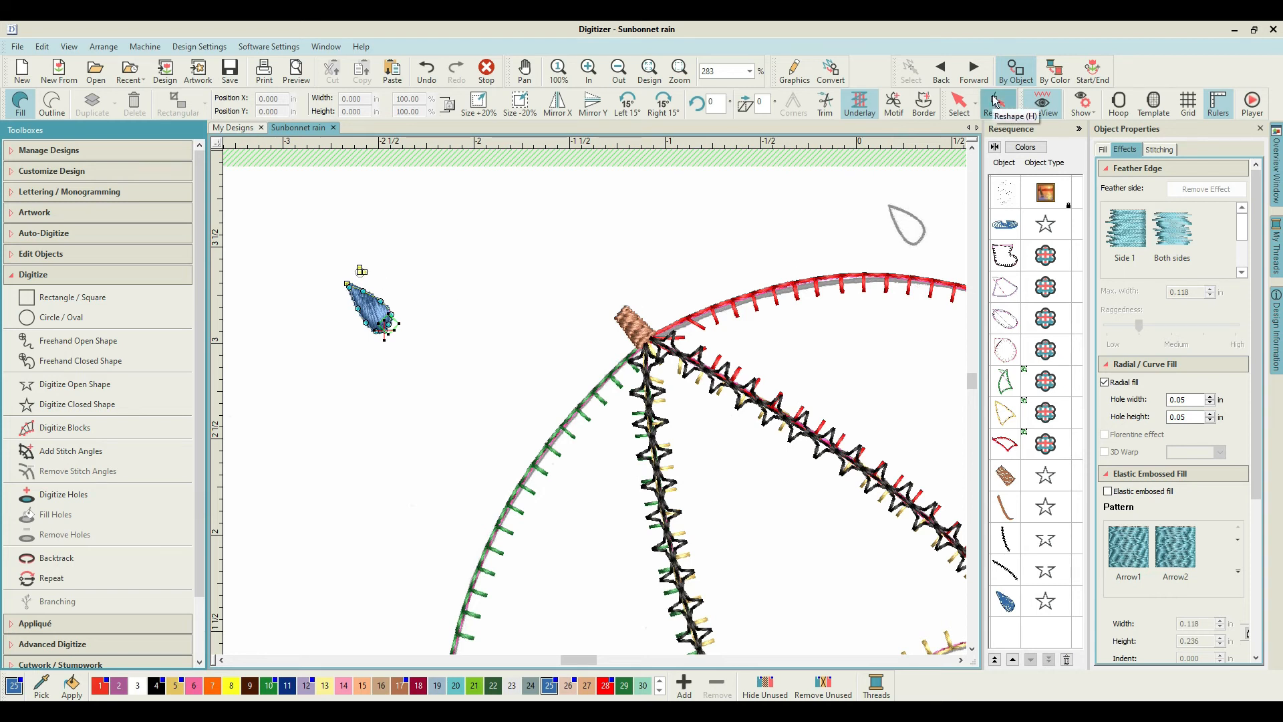
{"action": "left_click", "coordinate": [959, 102]}
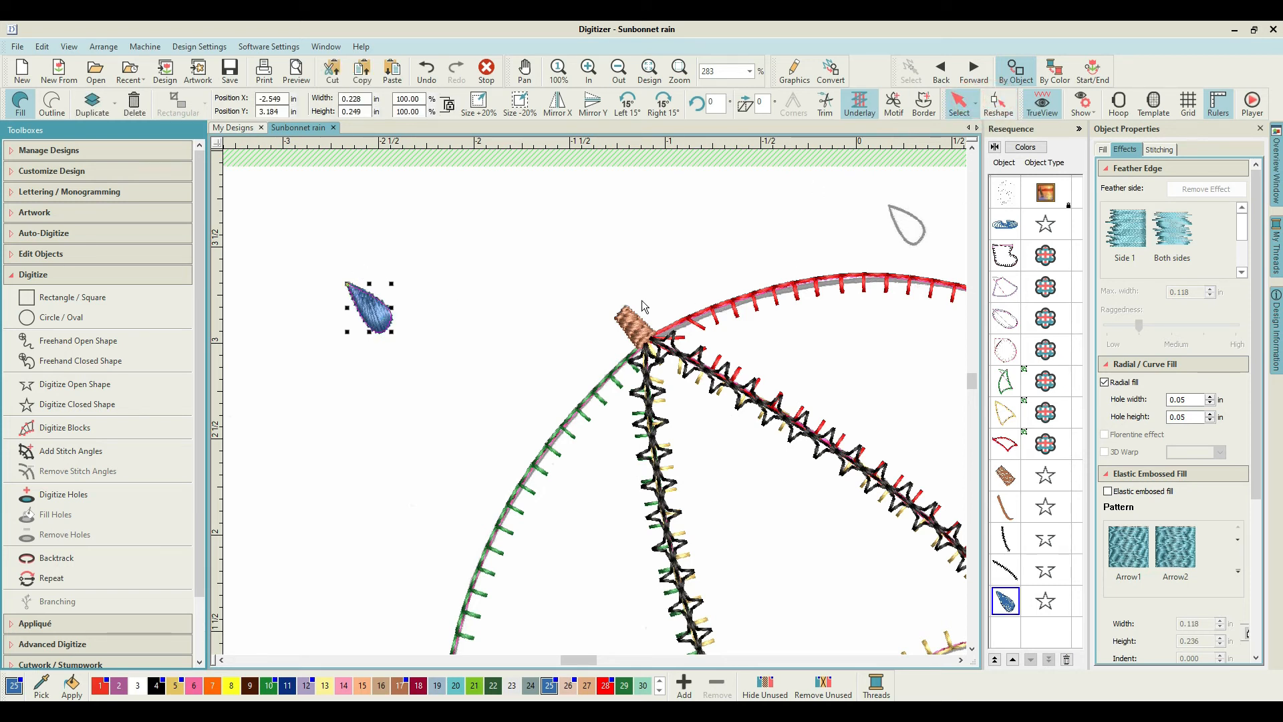
{"action": "left_click", "coordinate": [385, 368]}
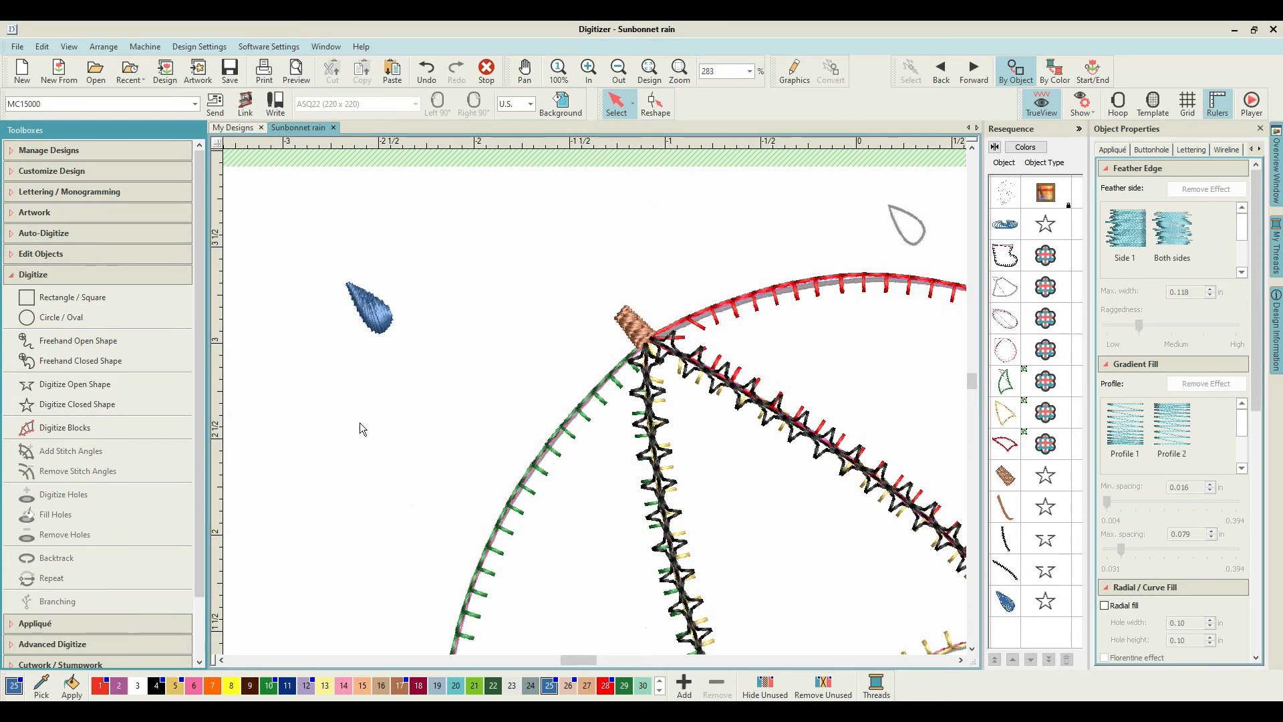
{"action": "scroll", "coordinate": [363, 422], "scroll_direction": "down", "scroll_amount": 2}
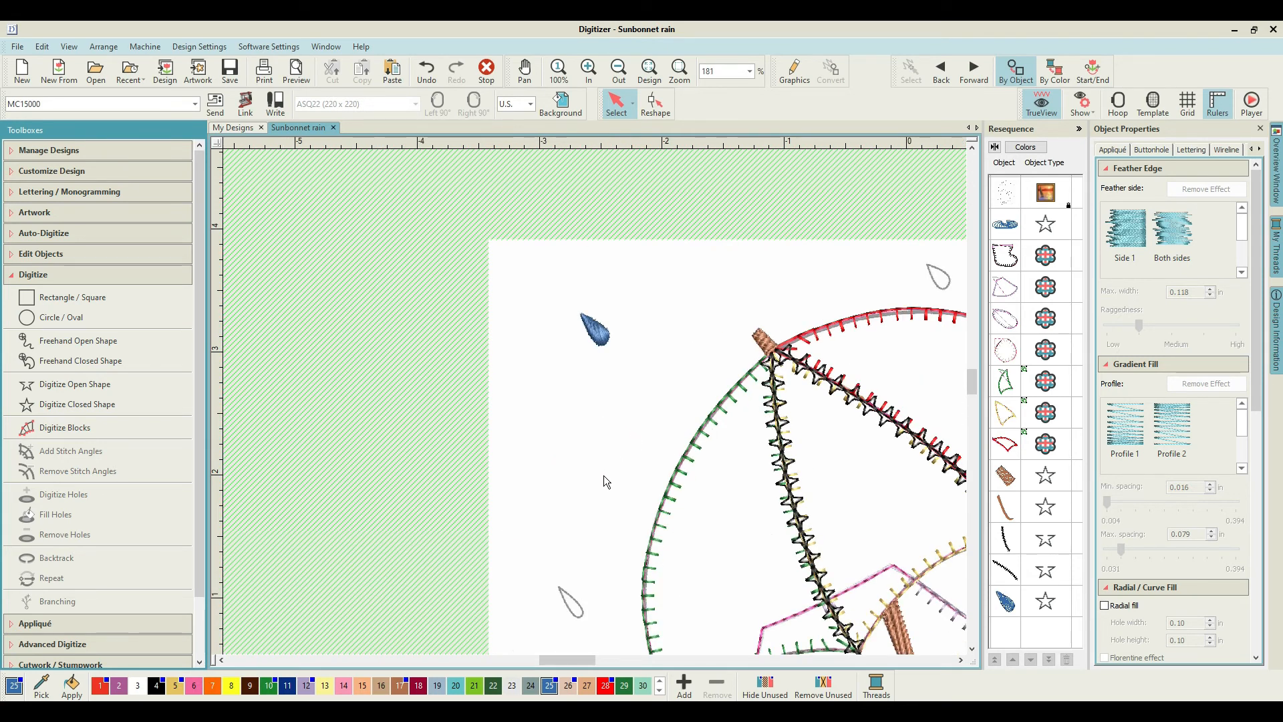
Duplicate the finished blue raindrop in place three times, then deselect it.
{"action": "scroll", "coordinate": [595, 402], "scroll_direction": "up", "scroll_amount": 1}
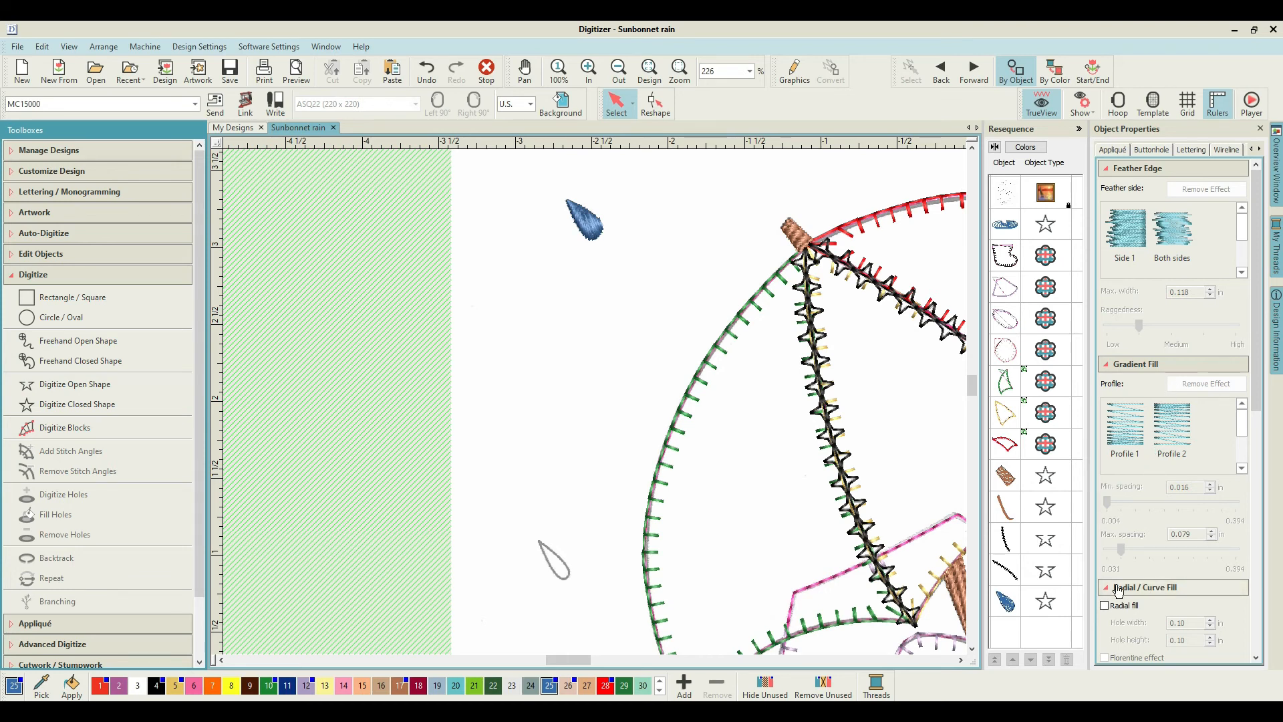
{"action": "left_click", "coordinate": [1008, 603]}
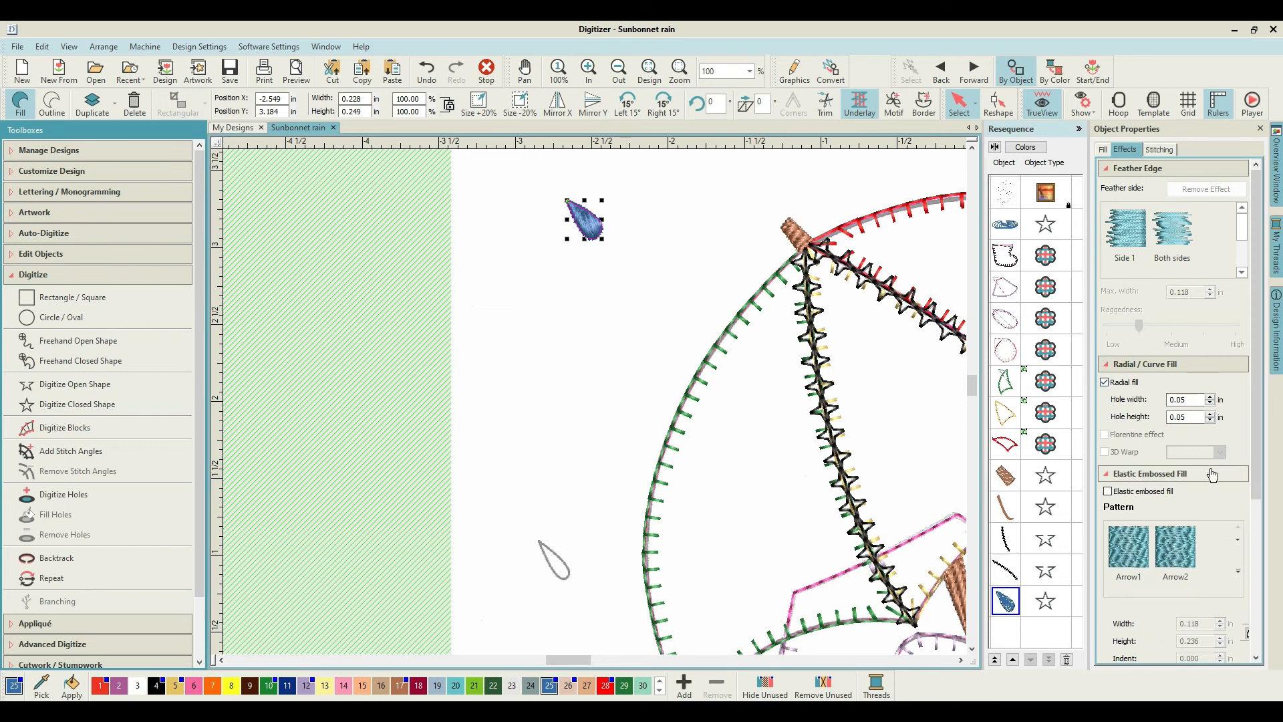
{"action": "left_click", "coordinate": [585, 327]}
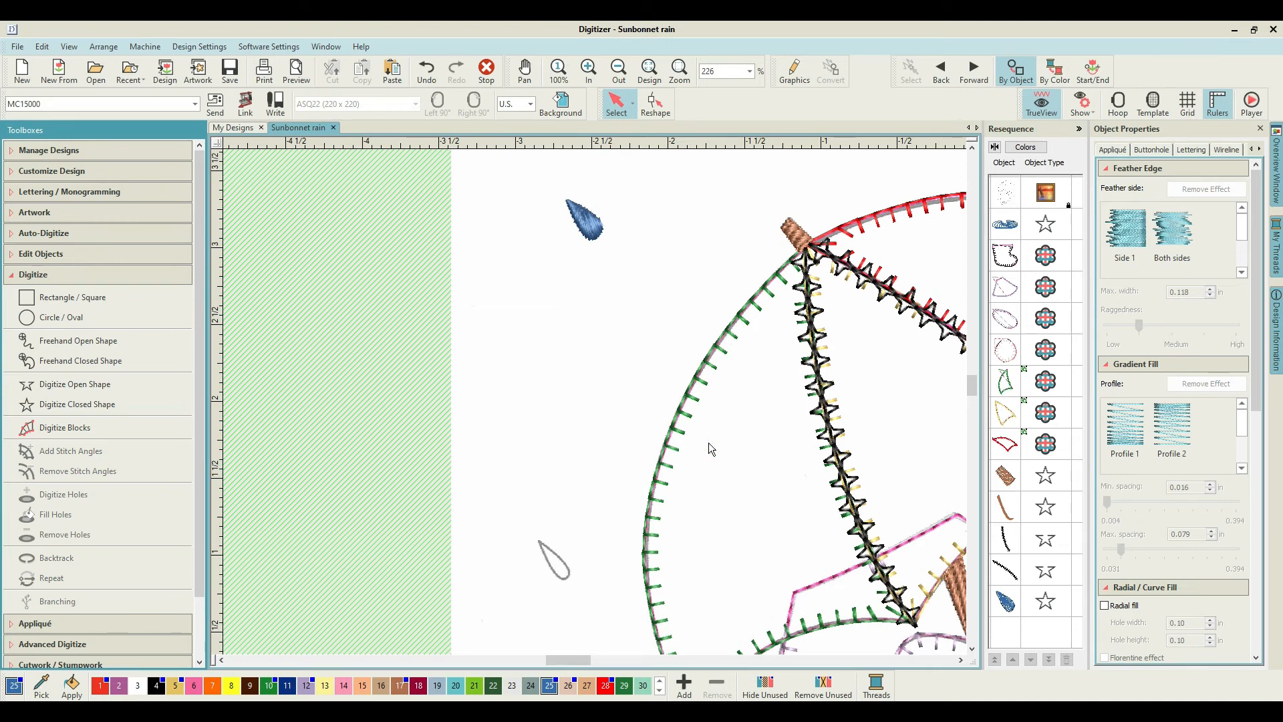
{"action": "left_click", "coordinate": [1008, 605]}
{"action": "right_click", "coordinate": [1007, 605]}
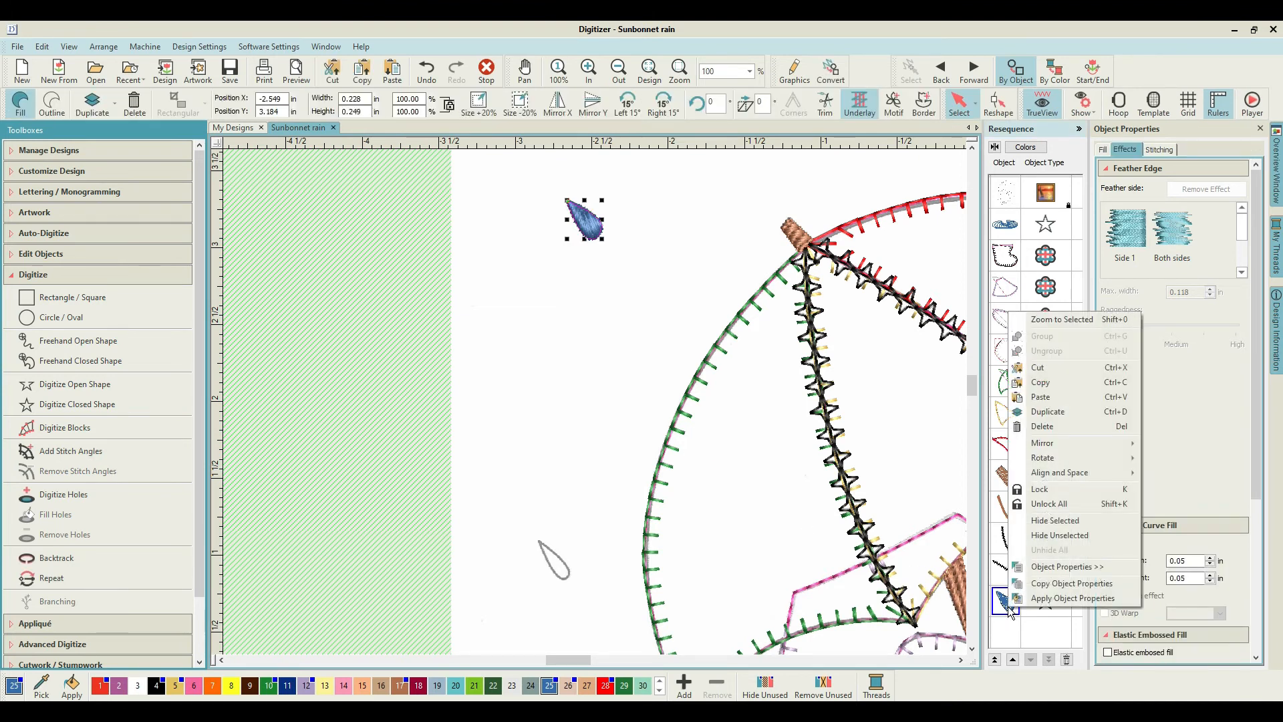
{"action": "left_click", "coordinate": [1058, 413]}
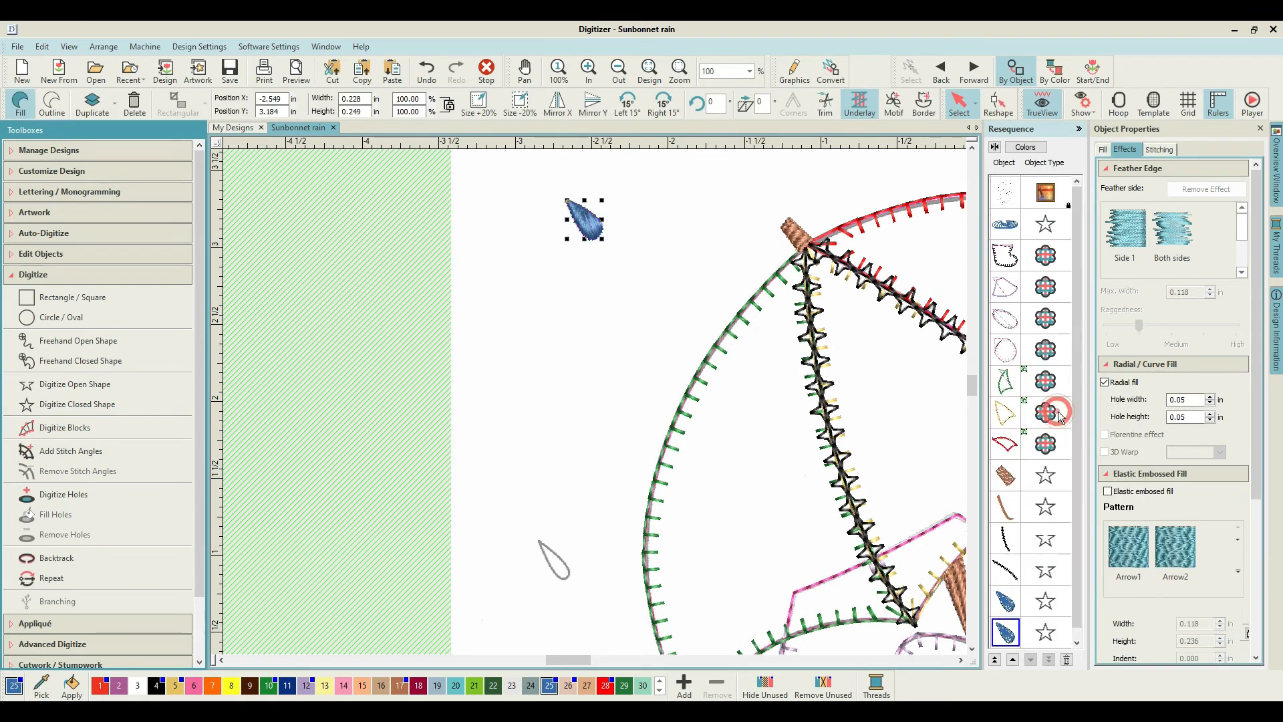
{"action": "left_click", "coordinate": [1004, 601]}
{"action": "right_click", "coordinate": [1004, 601]}
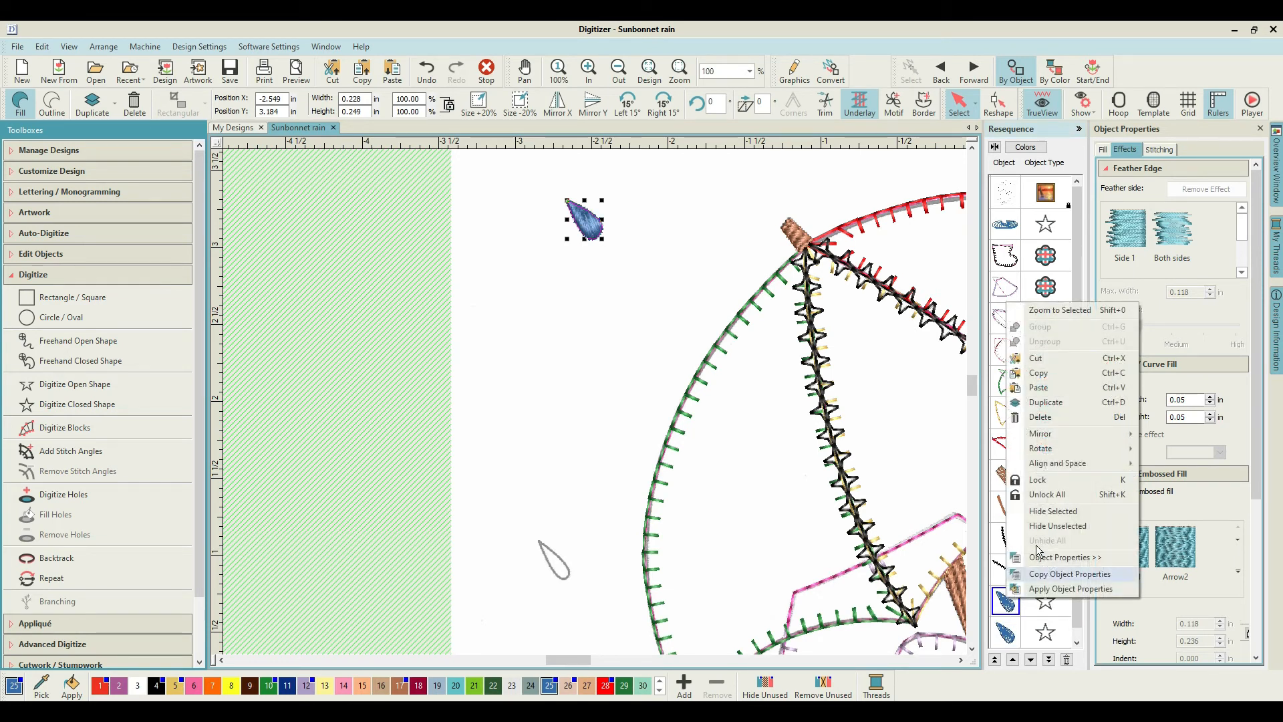
{"action": "left_click", "coordinate": [1059, 404]}
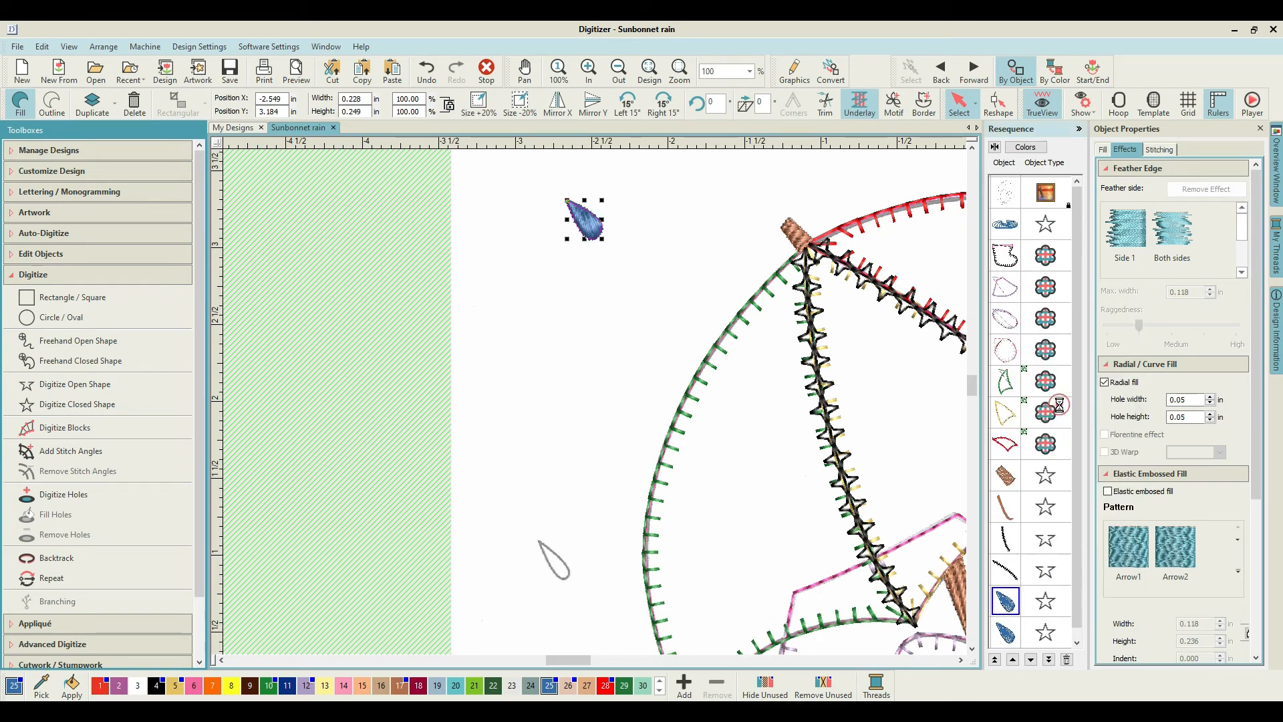
{"action": "right_click", "coordinate": [1013, 609]}
{"action": "left_click", "coordinate": [1049, 411]}
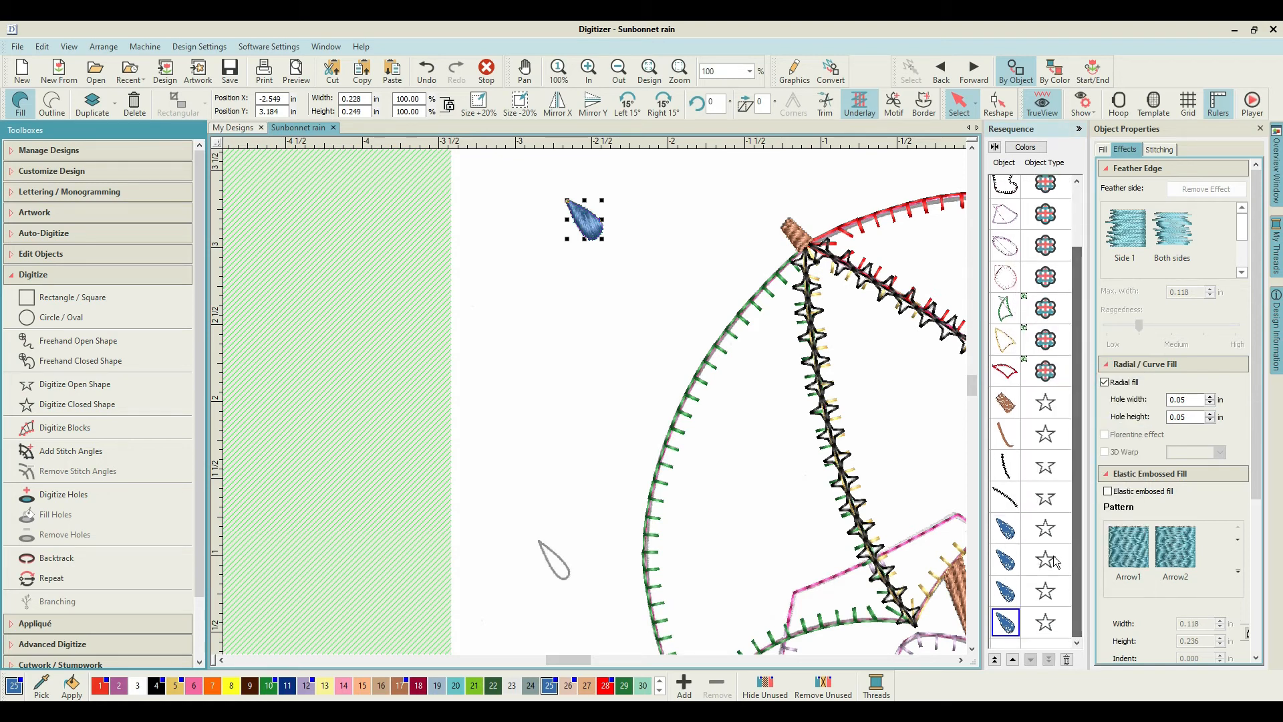
{"action": "scroll", "coordinate": [592, 407], "scroll_direction": "down", "scroll_amount": 2}
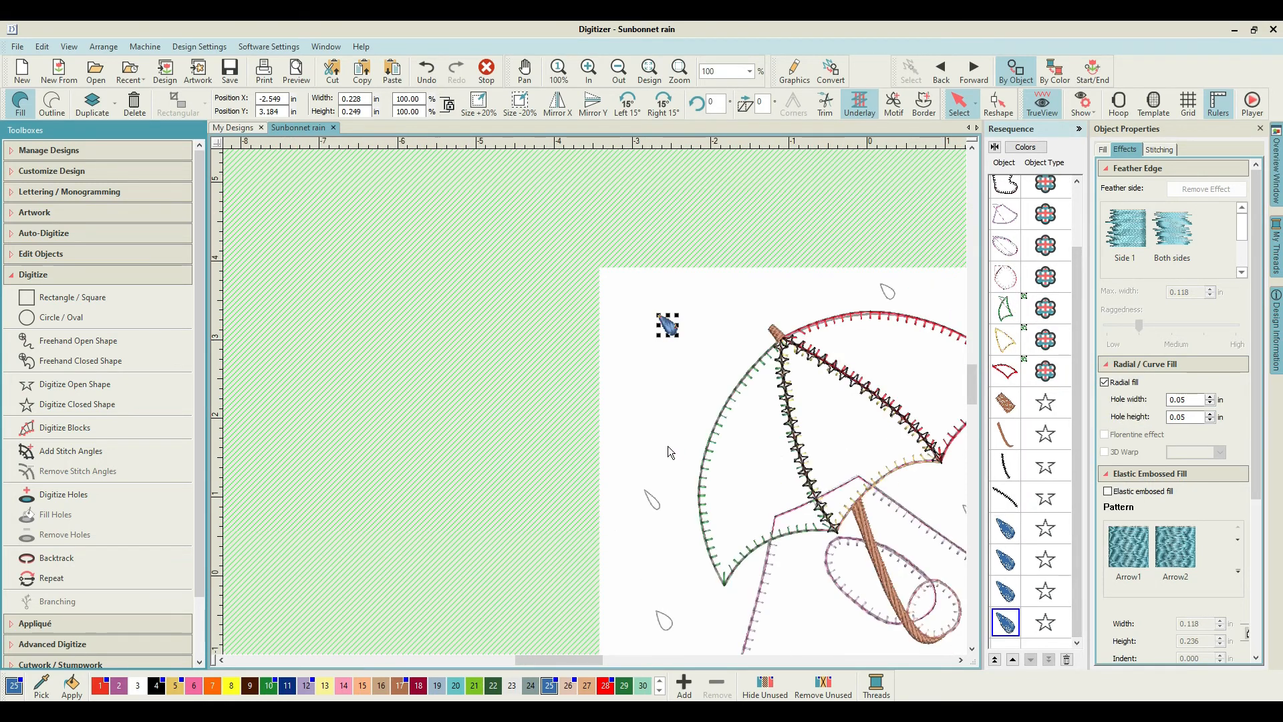
{"action": "left_click", "coordinate": [705, 339]}
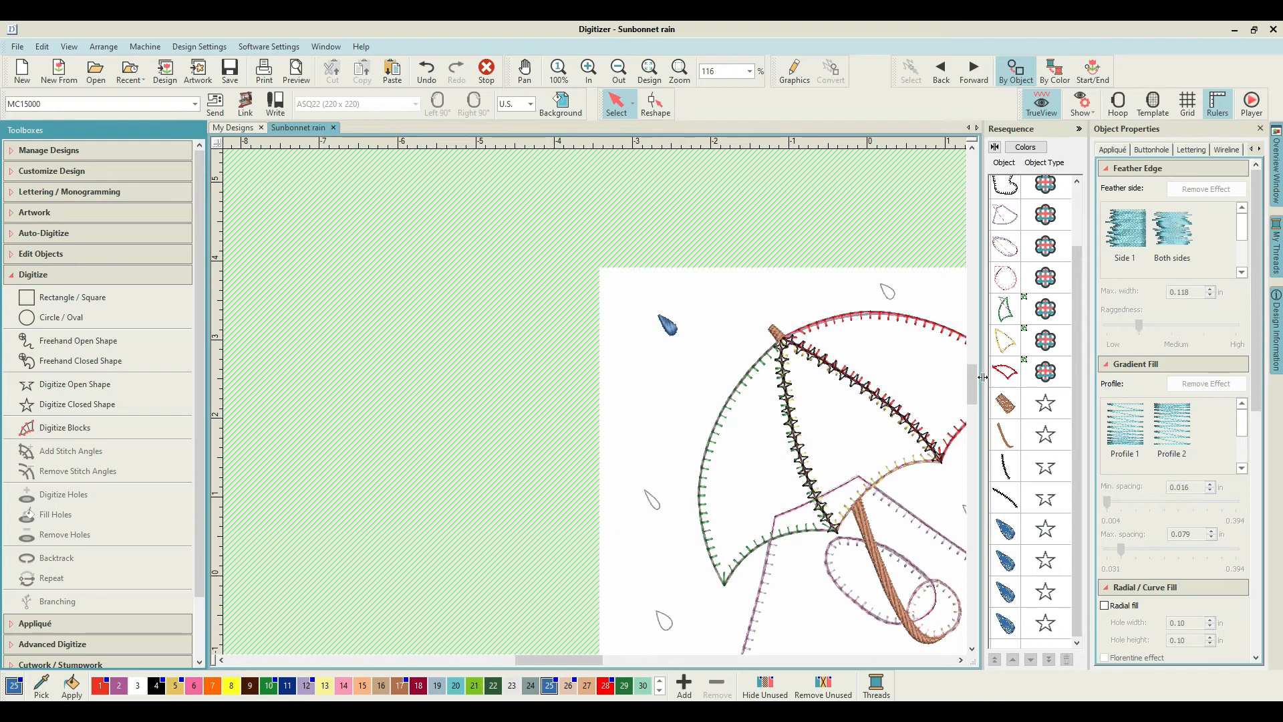
Move three raindrop copies onto drop outlines: the upper two beside the umbrella's right edge and the lowest one left of the dress.
{"action": "mouse_move", "coordinate": [975, 383]}
{"action": "left_mouse_down"}
{"action": "mouse_move", "coordinate": [973, 407]}
{"action": "mouse_move", "coordinate": [971, 396]}
{"action": "left_mouse_up"}
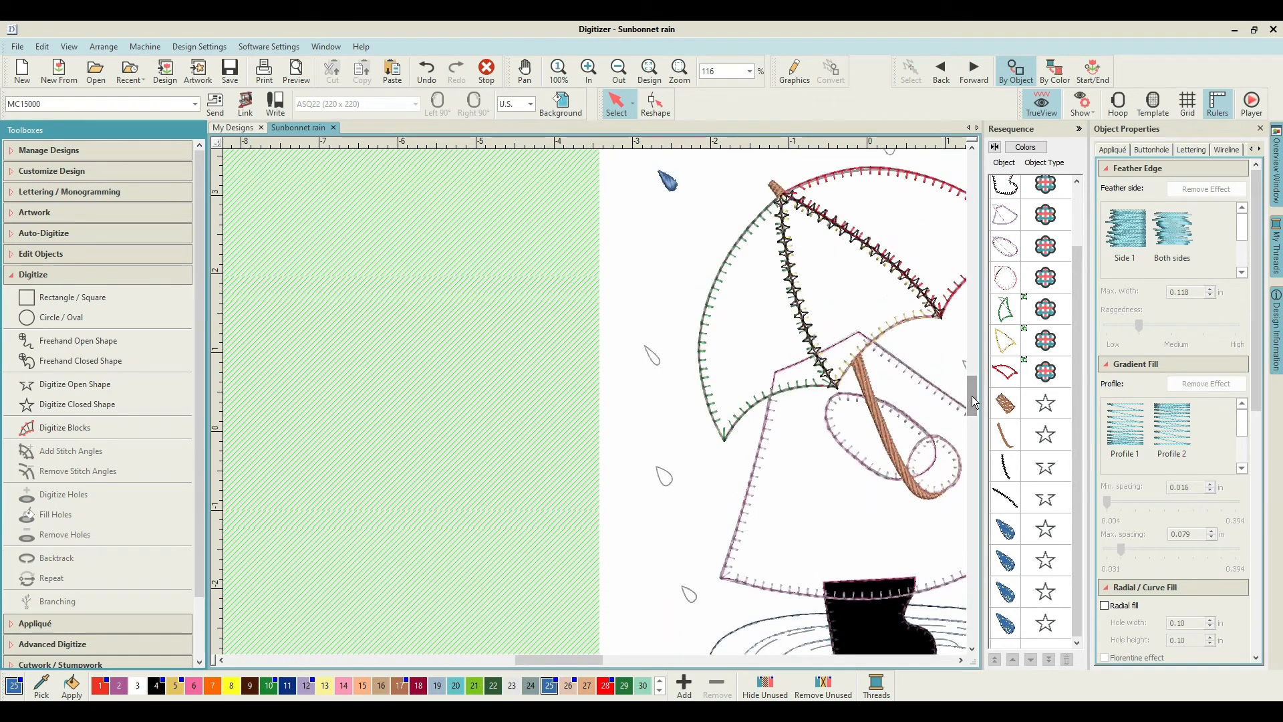
{"action": "key", "text": "shift+z"}
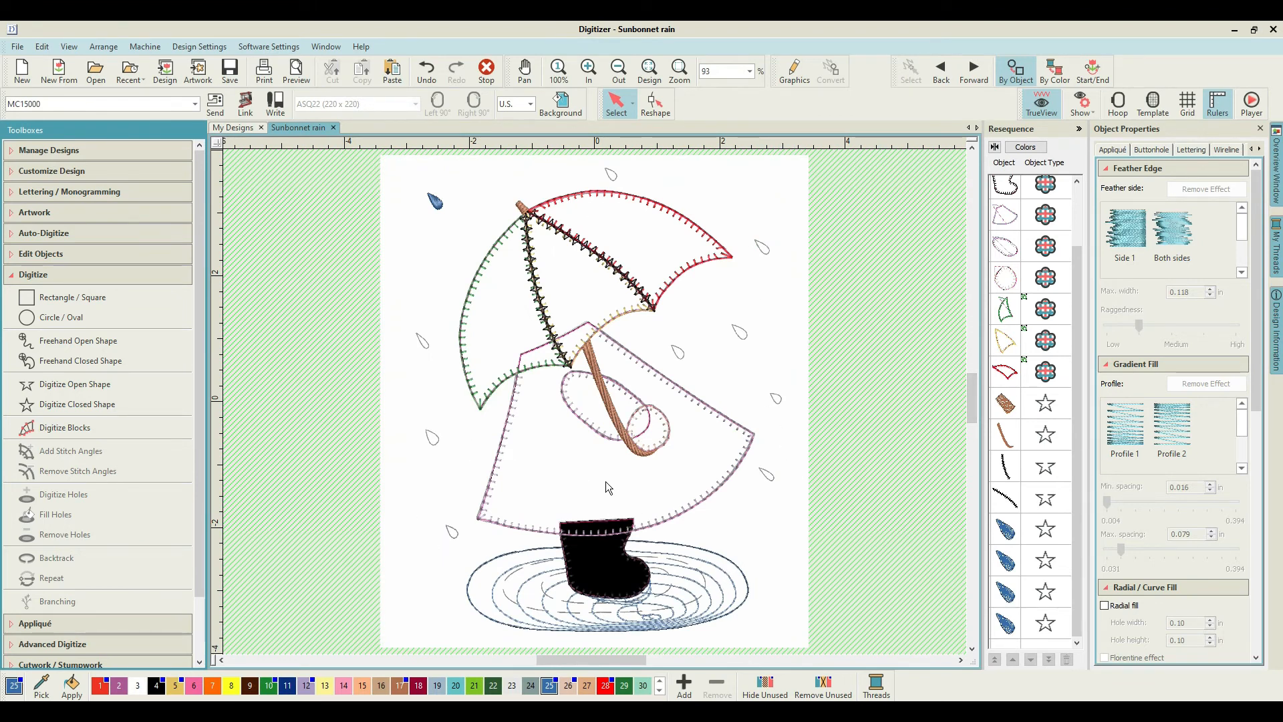
{"action": "left_click", "coordinate": [439, 202]}
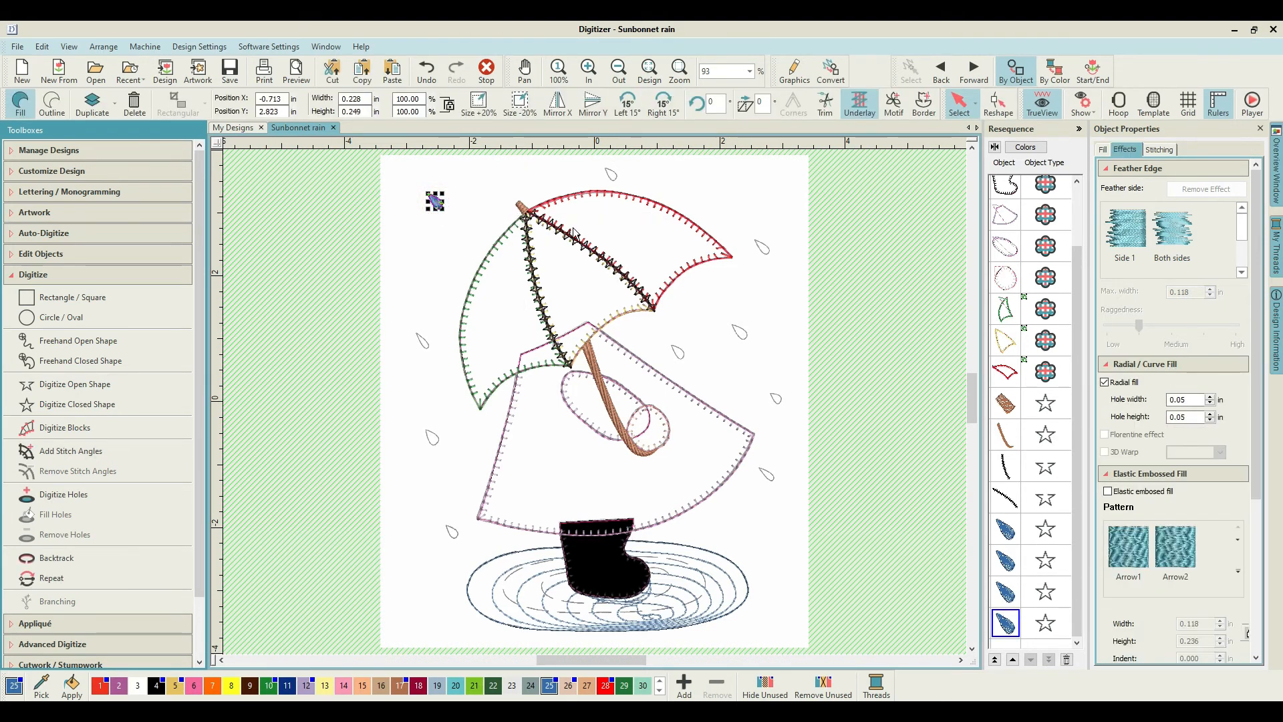
{"action": "left_click", "coordinate": [764, 248]}
{"action": "left_click", "coordinate": [772, 290]}
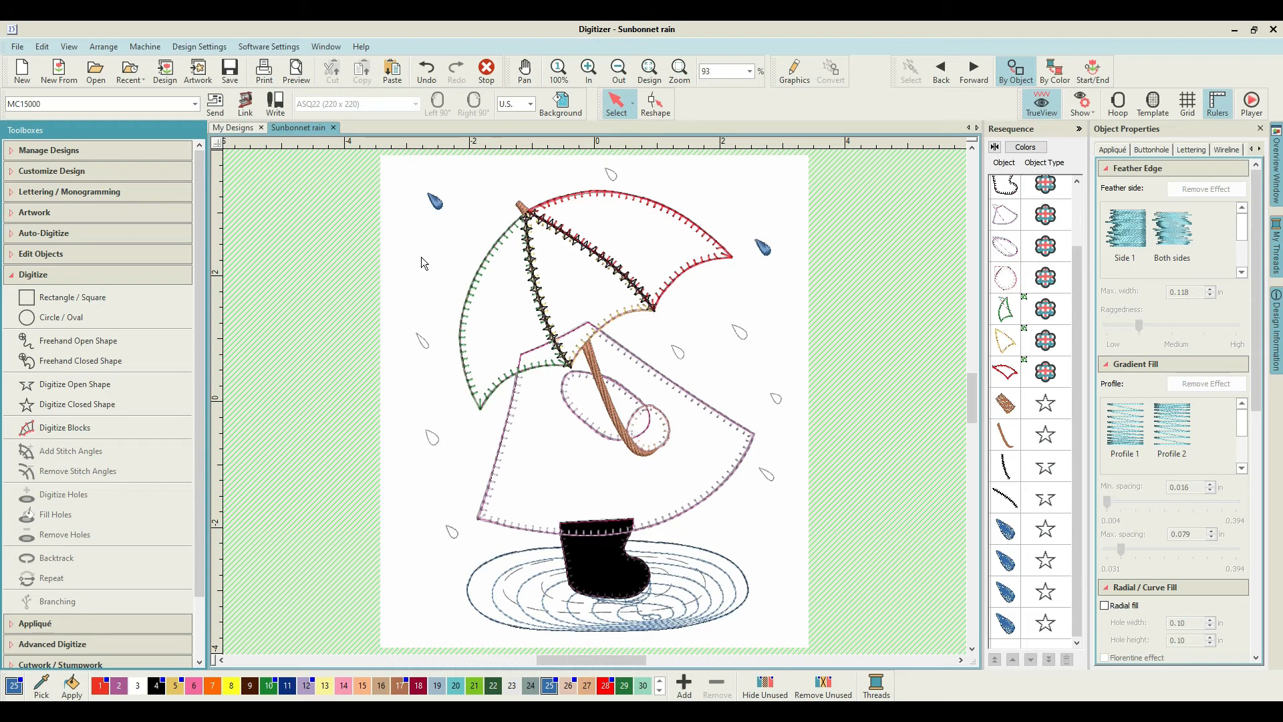
{"action": "left_click", "coordinate": [435, 203]}
{"action": "left_click", "coordinate": [434, 203]}
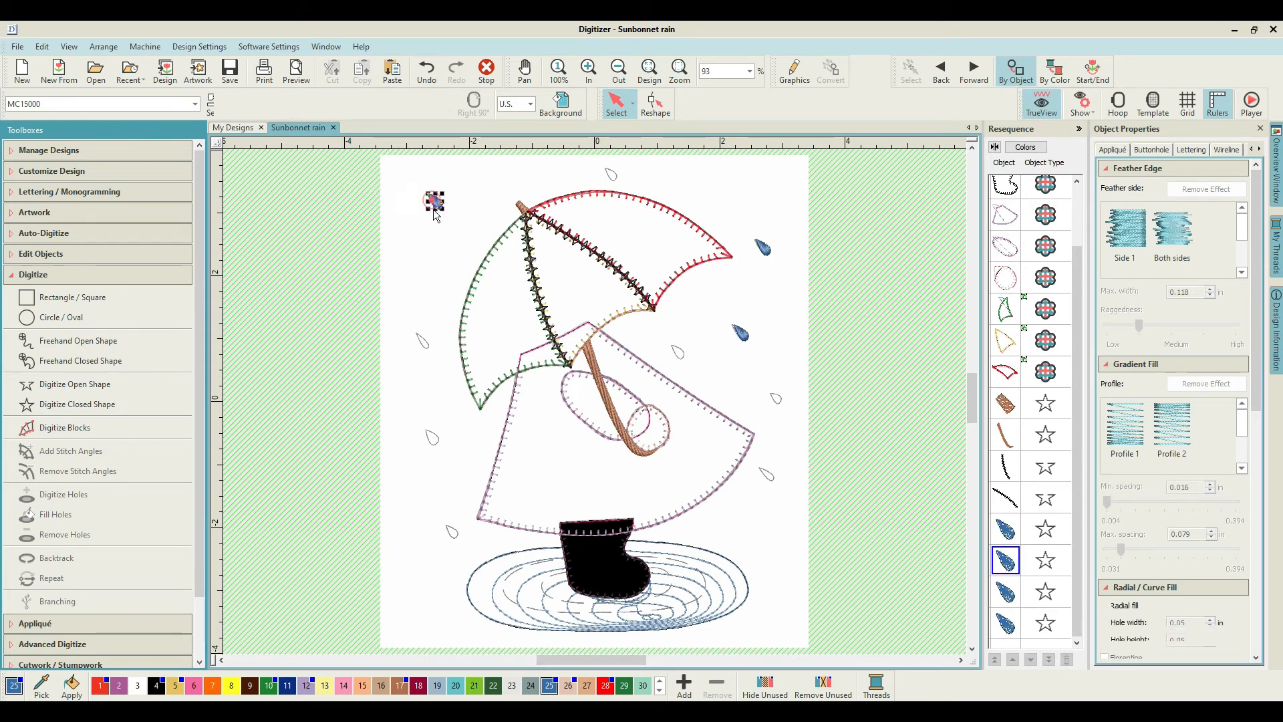
{"action": "left_click_drag", "start_coordinate": [451, 535], "coordinate": [450, 532]}
{"action": "key", "text": "ctrl+z"}
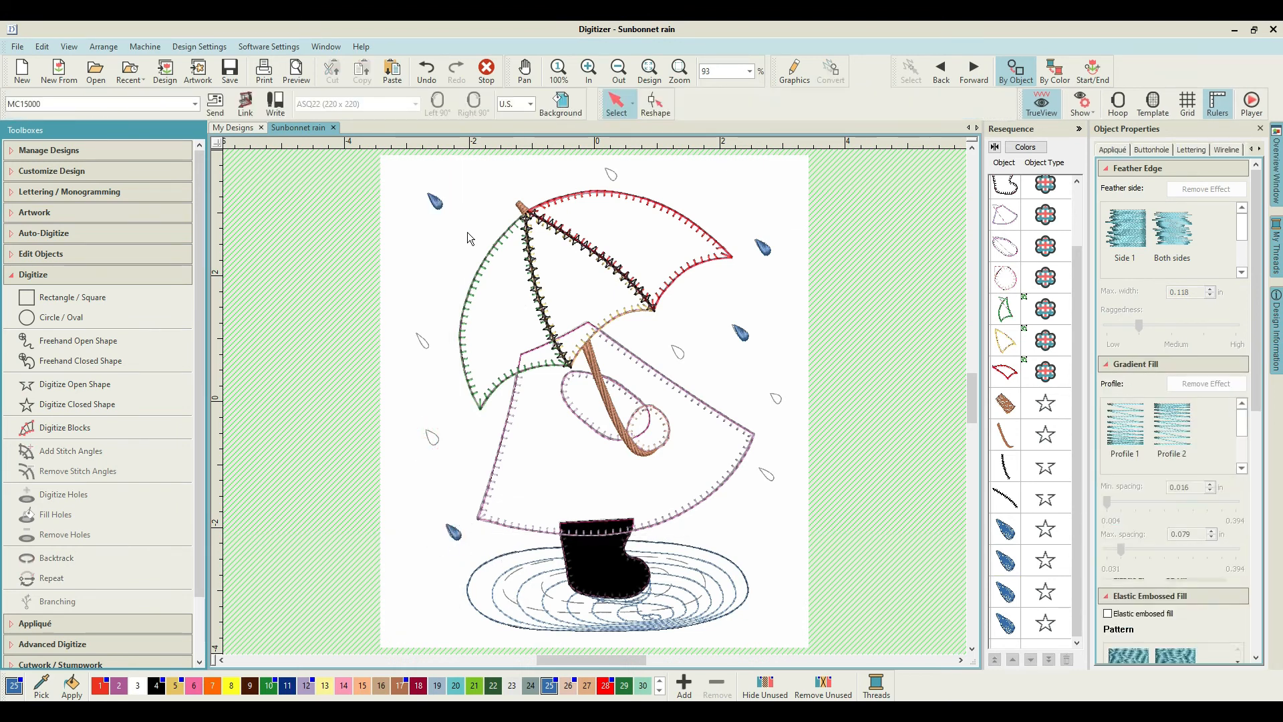
Duplicate the original raindrop once more and move the copy onto the drop outline above the umbrella.
{"action": "right_click", "coordinate": [436, 204]}
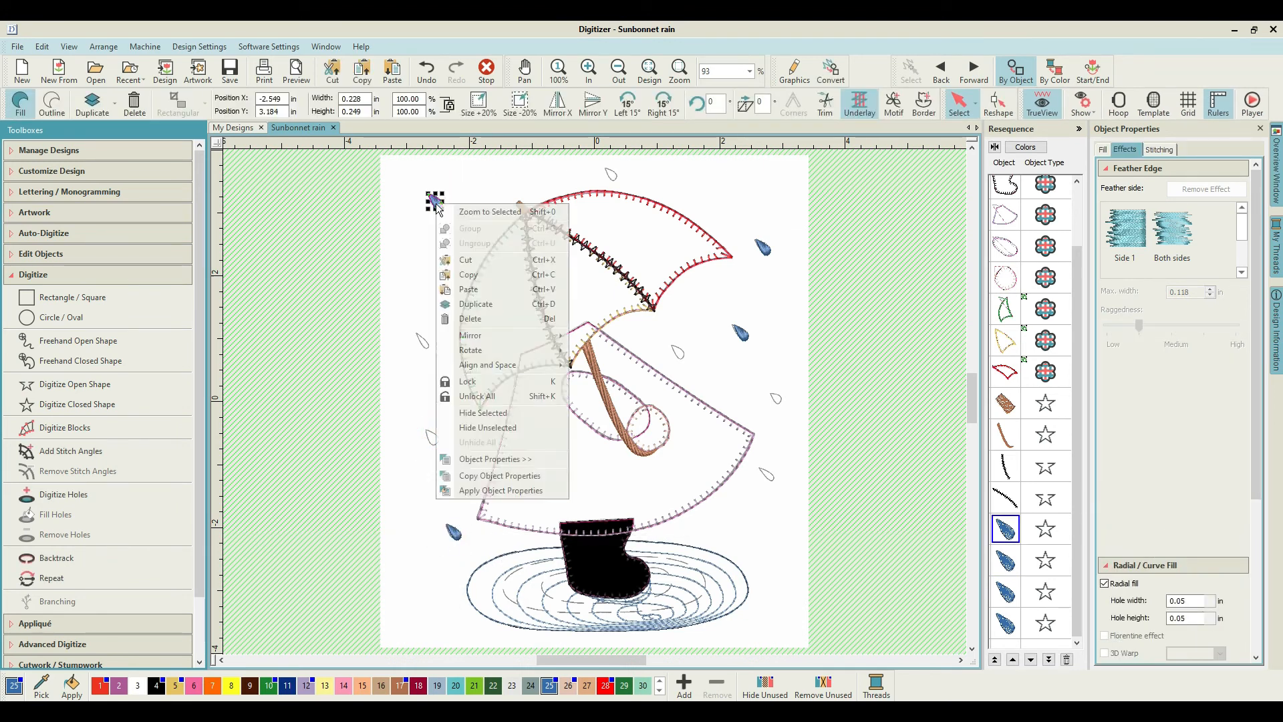
{"action": "left_click", "coordinate": [468, 304]}
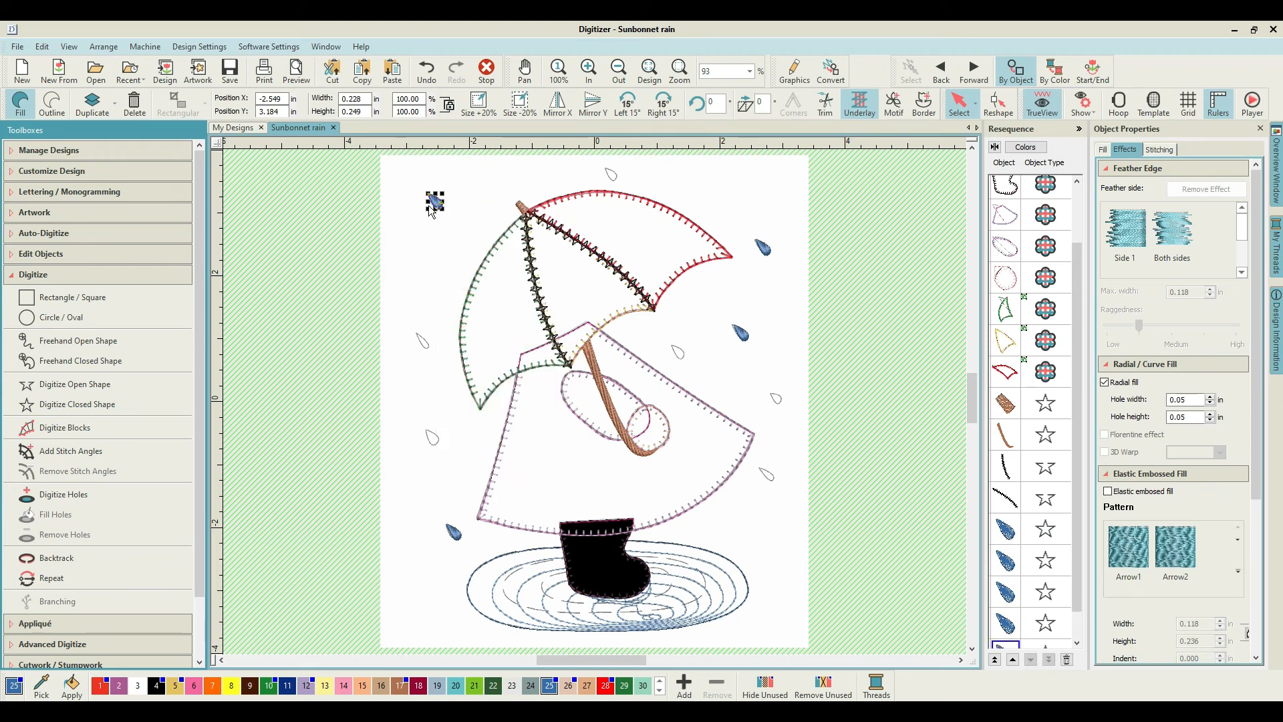
{"action": "left_click_drag", "start_coordinate": [435, 203], "coordinate": [609, 302]}
{"action": "left_click", "coordinate": [685, 294]}
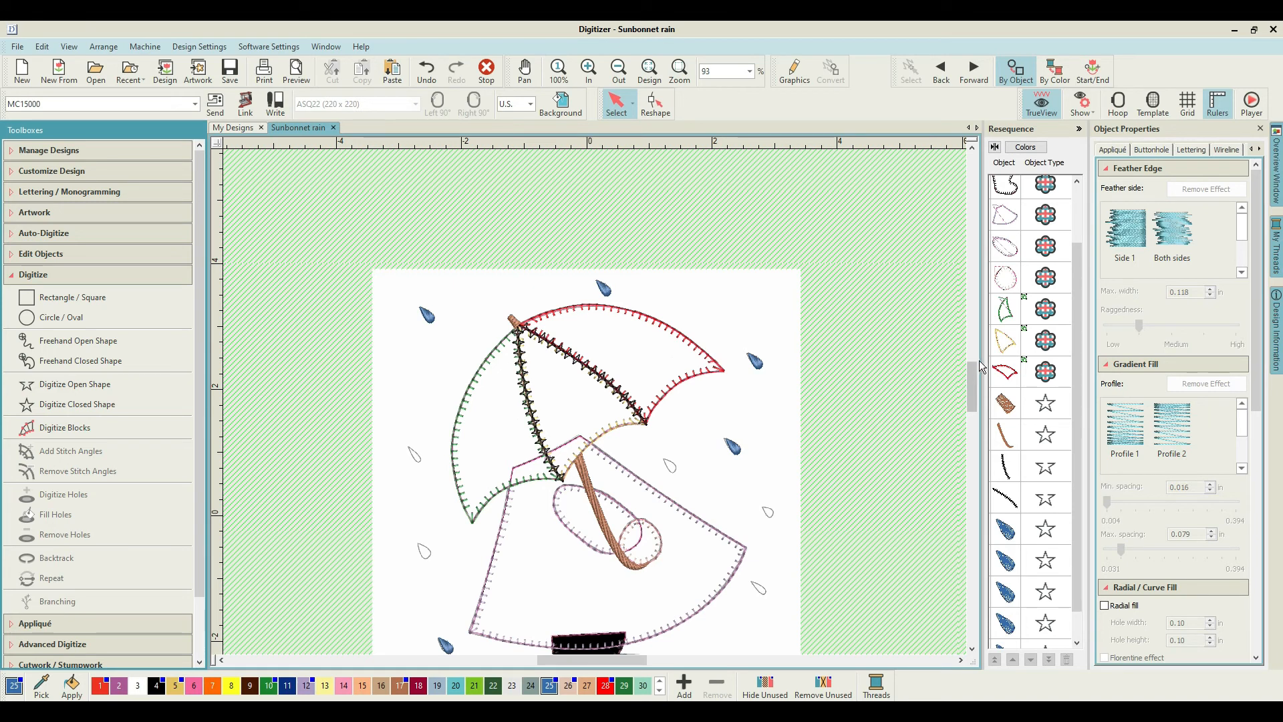
Digitize a closed satin raindrop over the narrow drop outline just left of the umbrella.
{"action": "left_click_drag", "start_coordinate": [973, 384], "coordinate": [972, 392]}
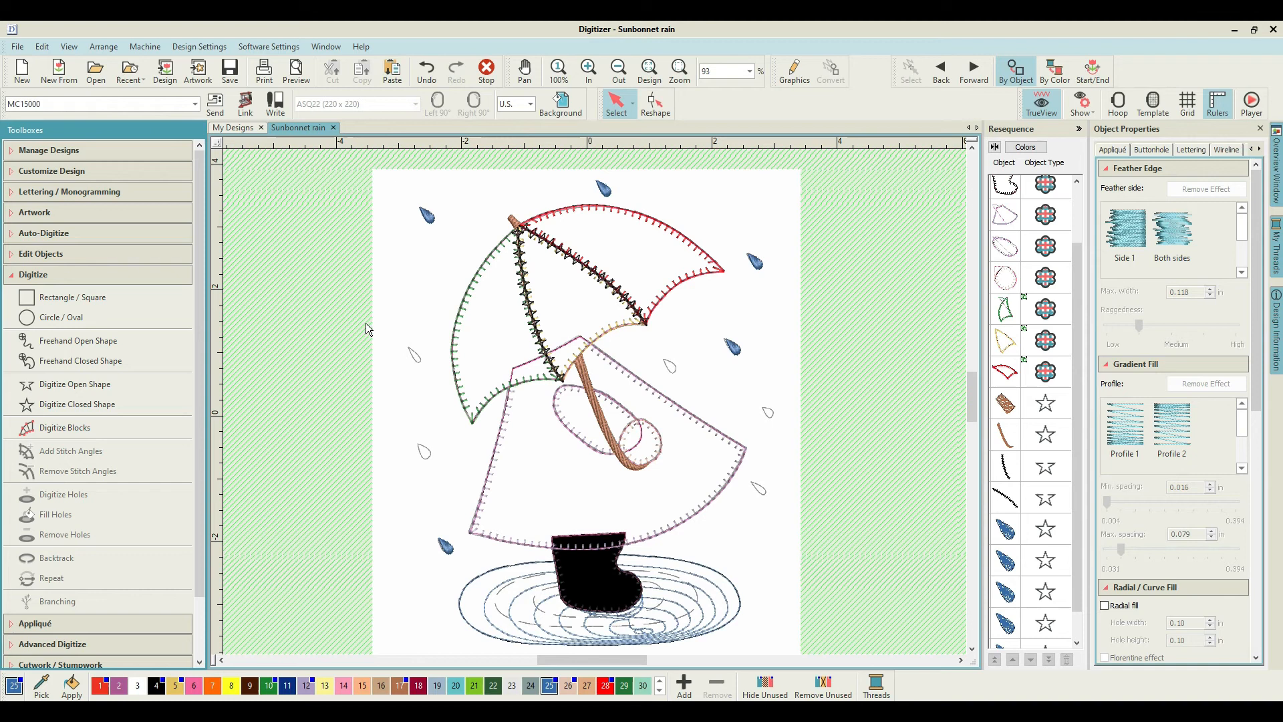
{"action": "key", "text": "z"}
{"action": "left_click_drag", "start_coordinate": [367, 325], "coordinate": [446, 388]}
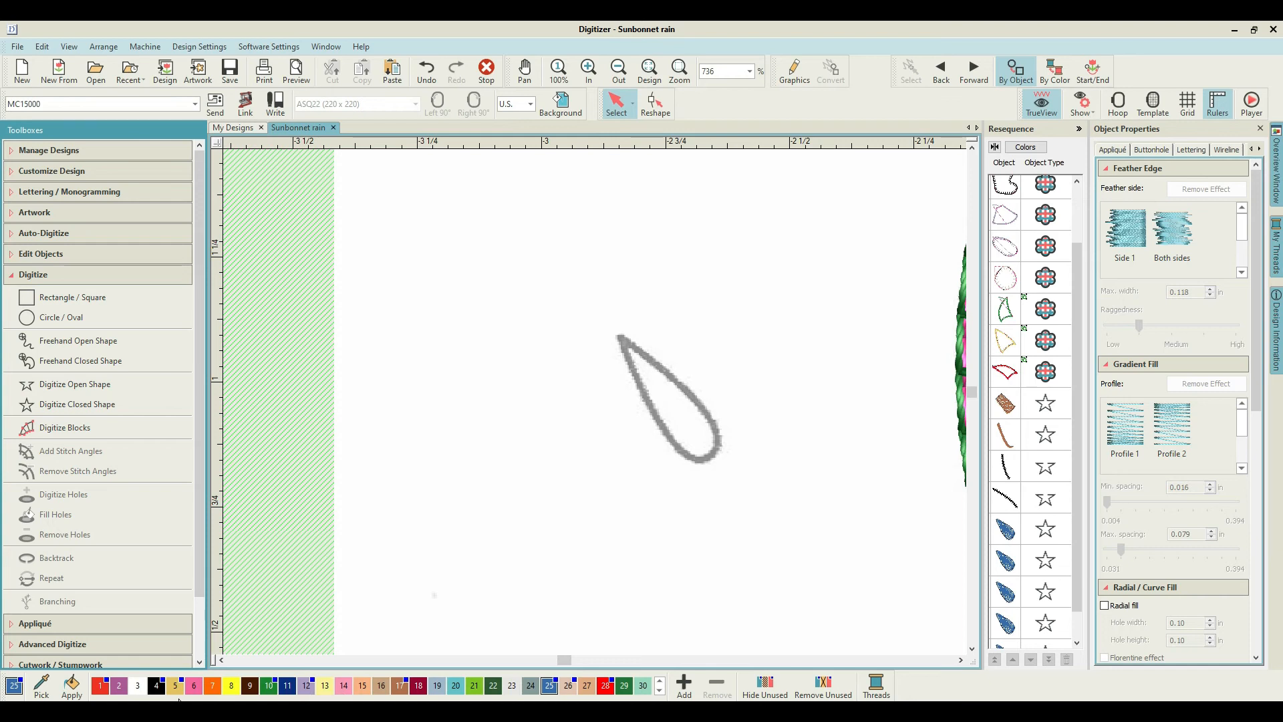
{"action": "left_click", "coordinate": [65, 405]}
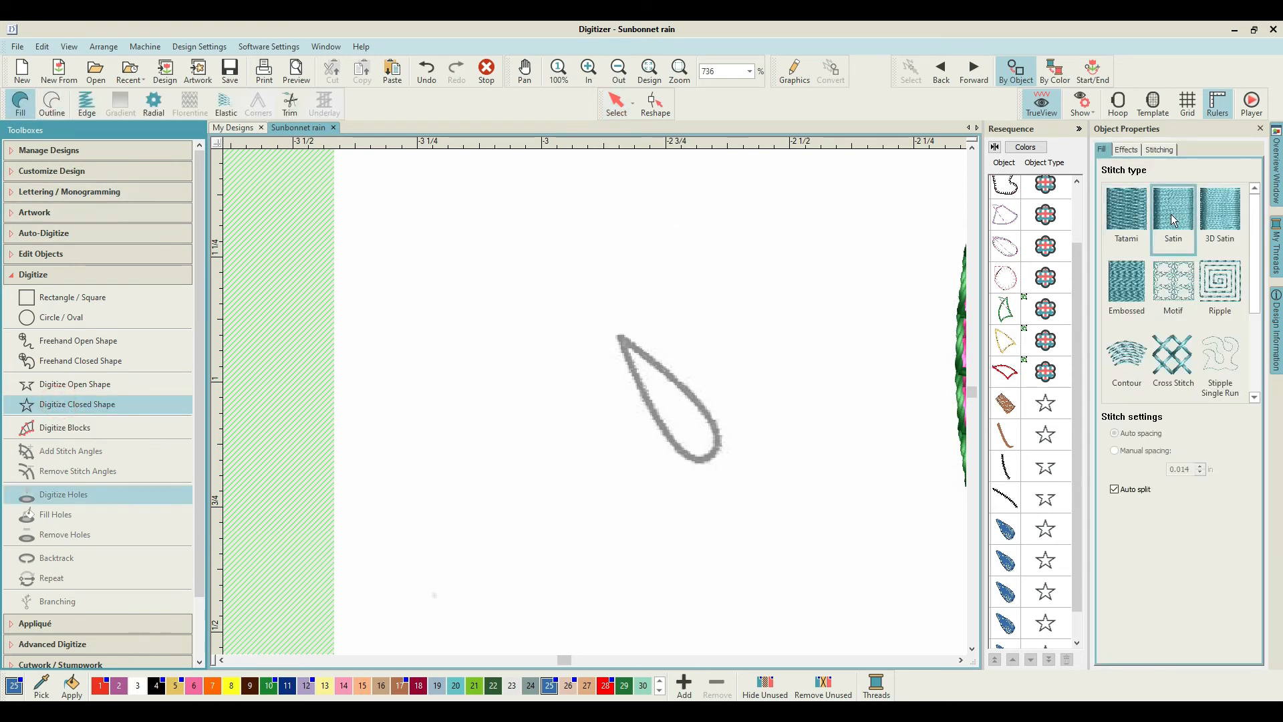
{"action": "left_click", "coordinate": [618, 335]}
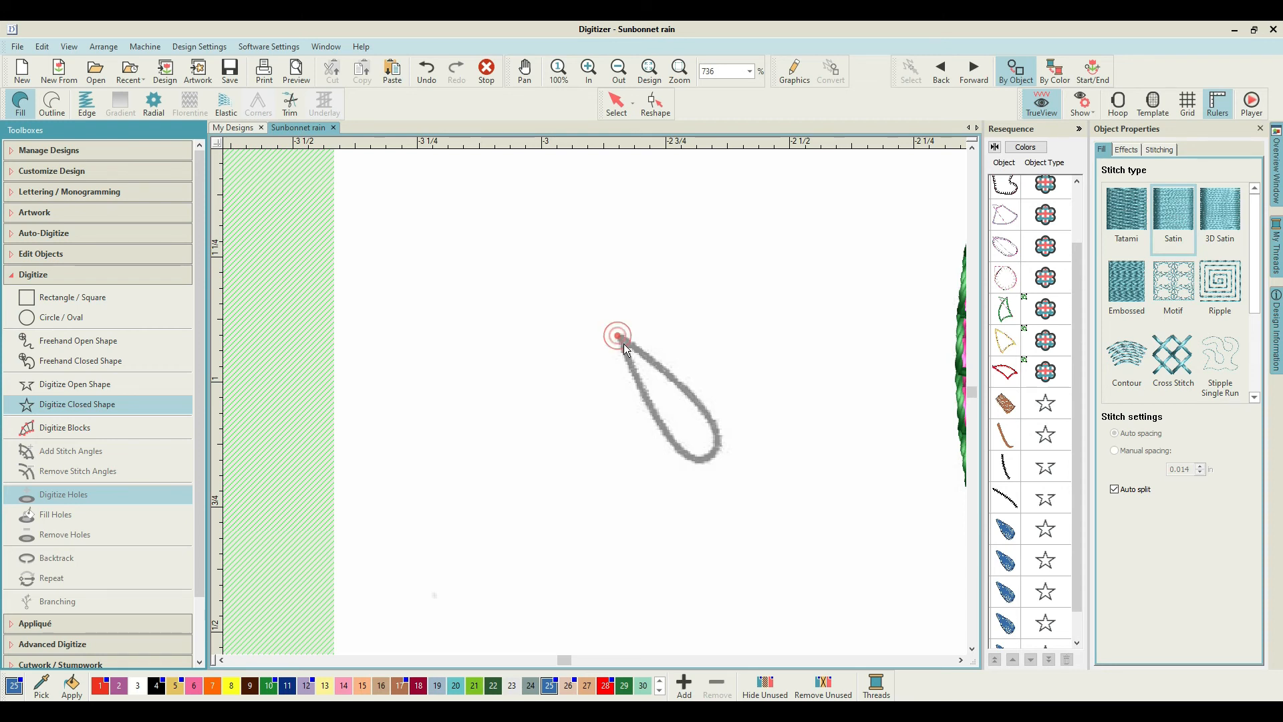
{"action": "left_click", "coordinate": [717, 425]}
{"action": "left_click", "coordinate": [717, 446]}
{"action": "left_click", "coordinate": [638, 383]}
{"action": "key", "text": "Return"}
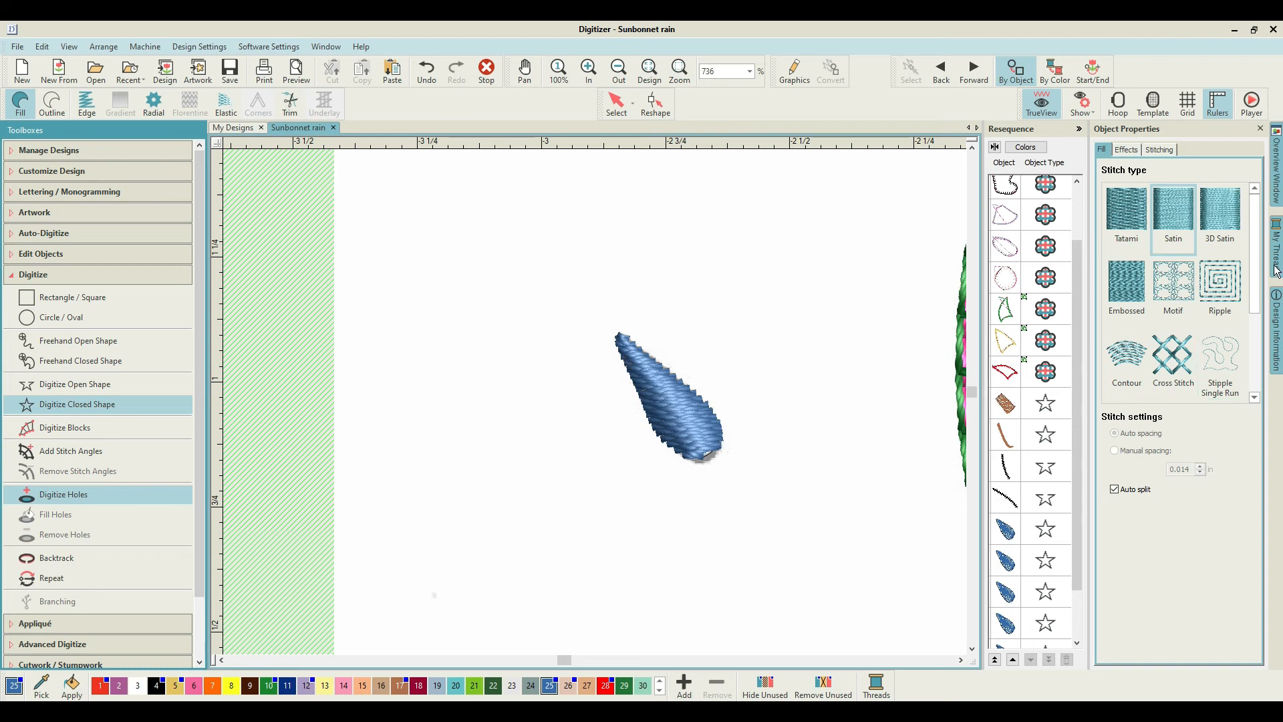
Try to apply a radial fill to the new narrow raindrop.
{"action": "left_click", "coordinate": [1139, 153]}
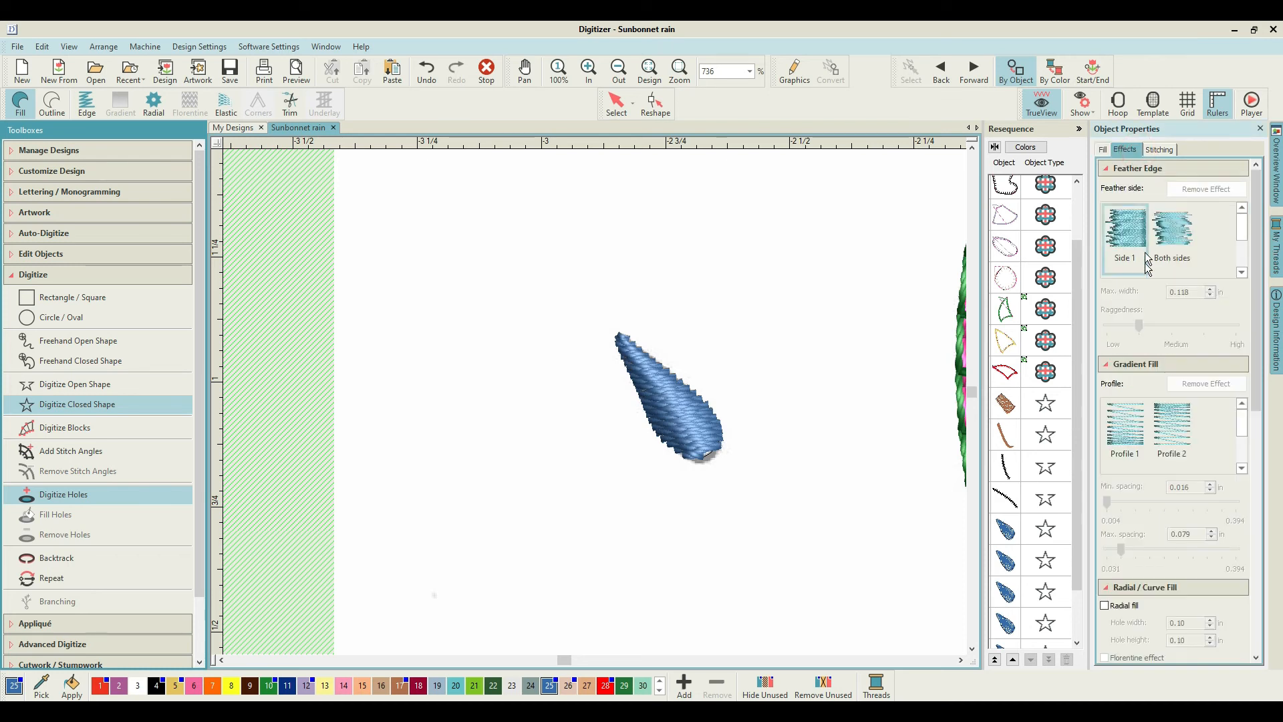
{"action": "scroll", "coordinate": [1170, 583], "scroll_direction": "down", "scroll_amount": 1}
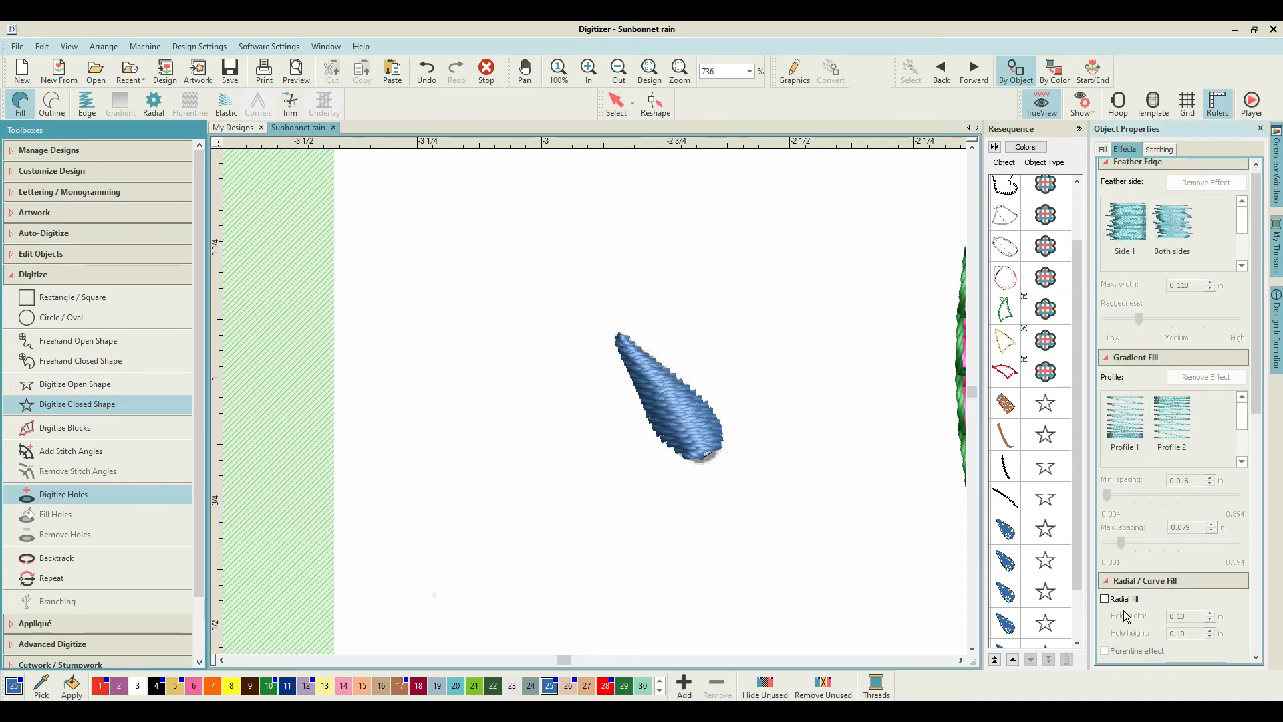
{"action": "left_click", "coordinate": [1104, 599]}
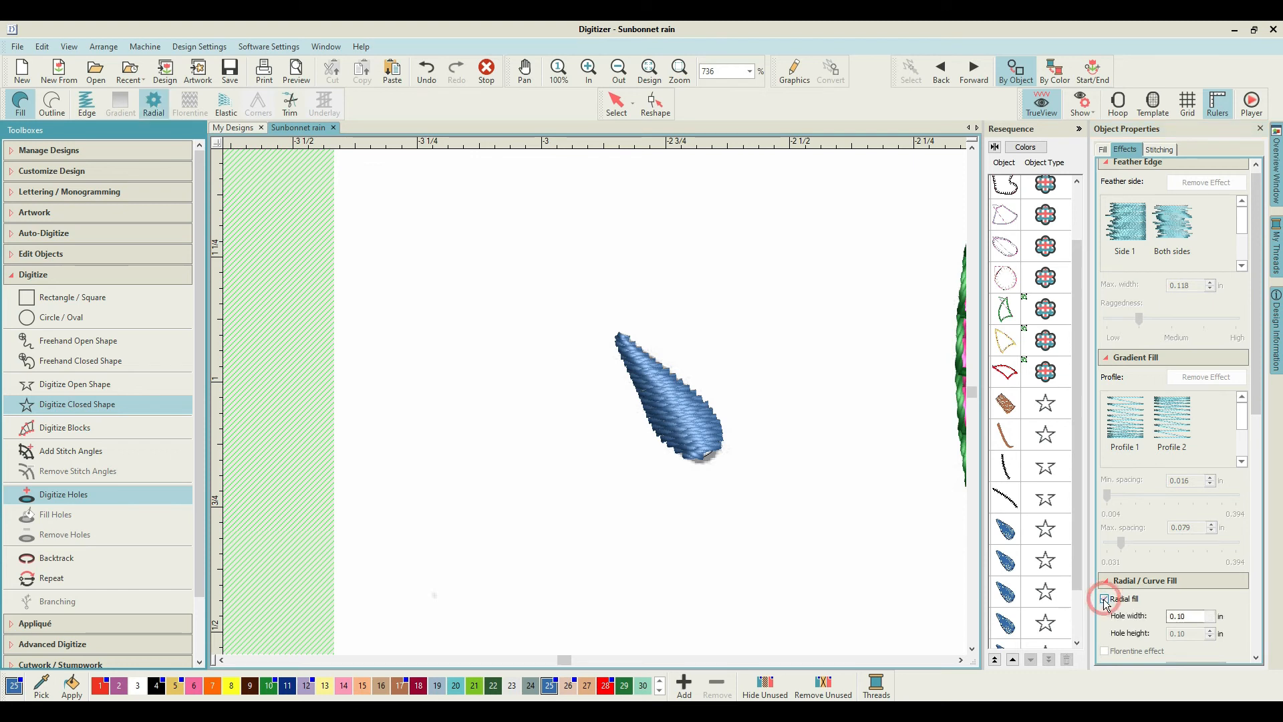
{"action": "scroll", "coordinate": [1080, 520], "scroll_direction": "down", "scroll_amount": 2}
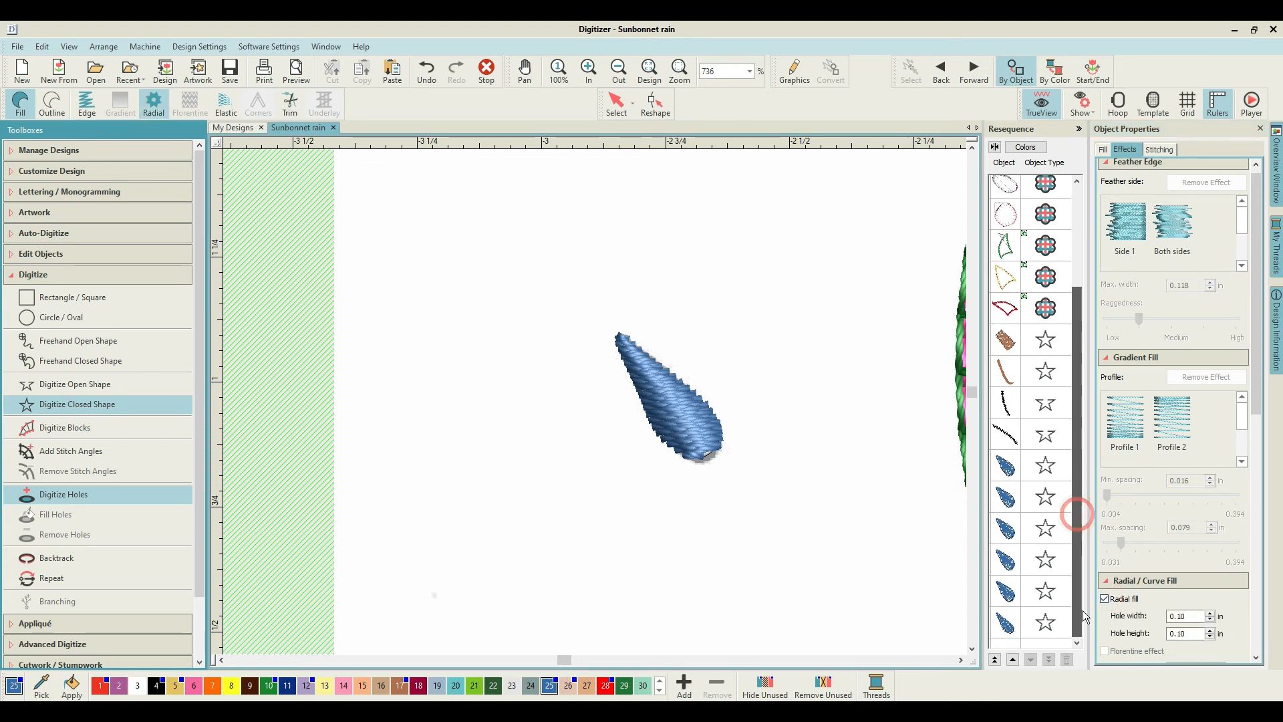
{"action": "left_click", "coordinate": [1009, 625]}
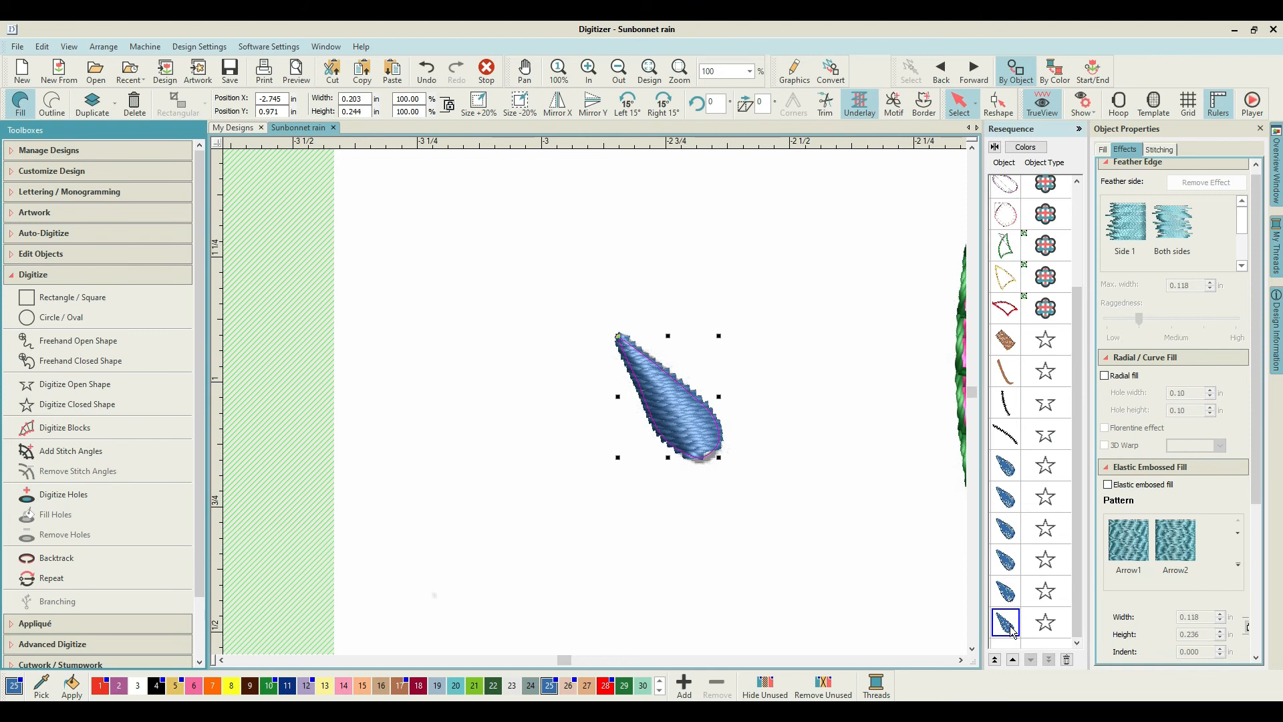
Take the object properties of a finished radial-fill raindrop with 0.05 in hole size, apply them to the new narrow raindrop, and deselect it.
{"action": "left_click", "coordinate": [1010, 595]}
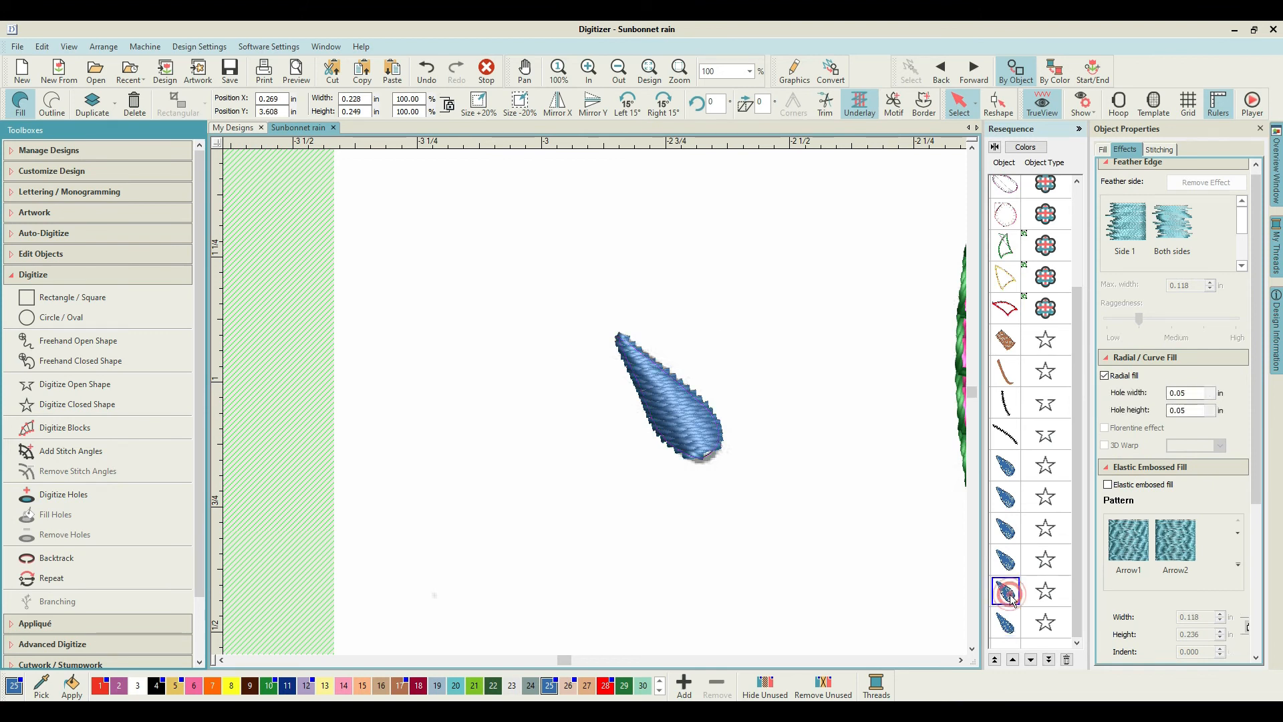
{"action": "right_click", "coordinate": [1014, 599]}
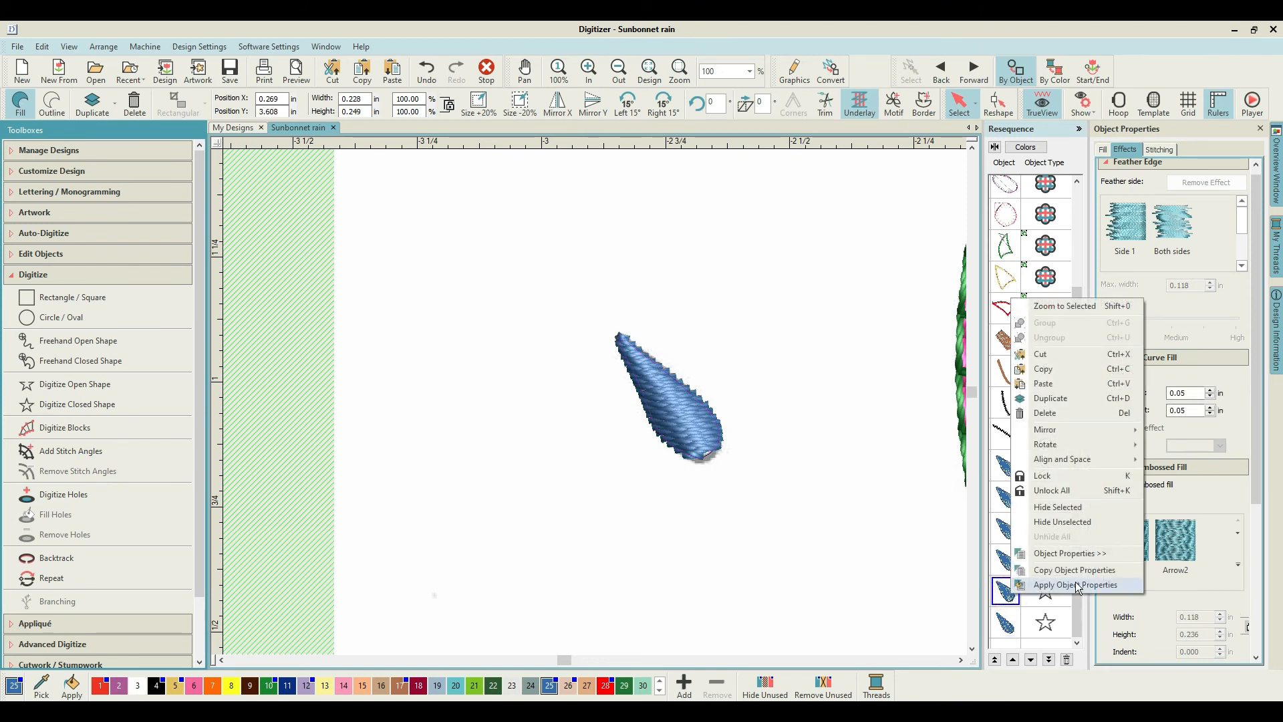
{"action": "left_click", "coordinate": [1075, 585]}
{"action": "left_click", "coordinate": [1009, 625]}
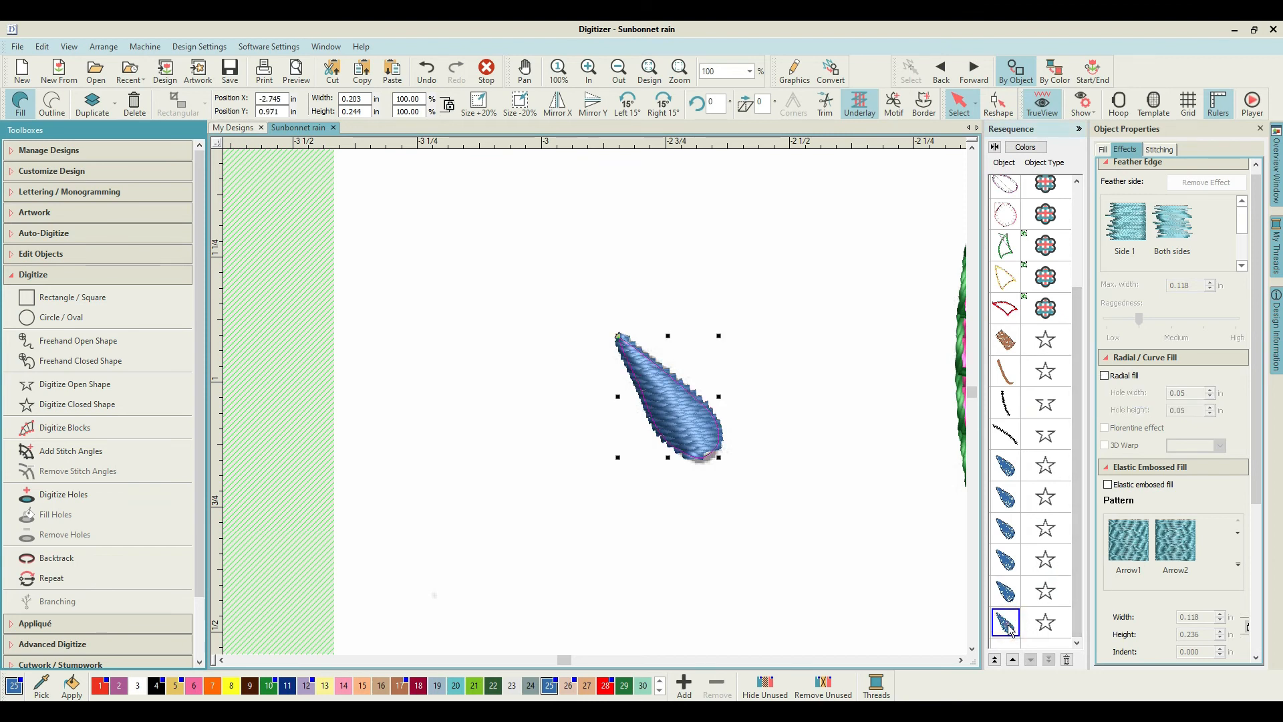
{"action": "right_click", "coordinate": [1010, 628]}
{"action": "left_click", "coordinate": [1061, 614]}
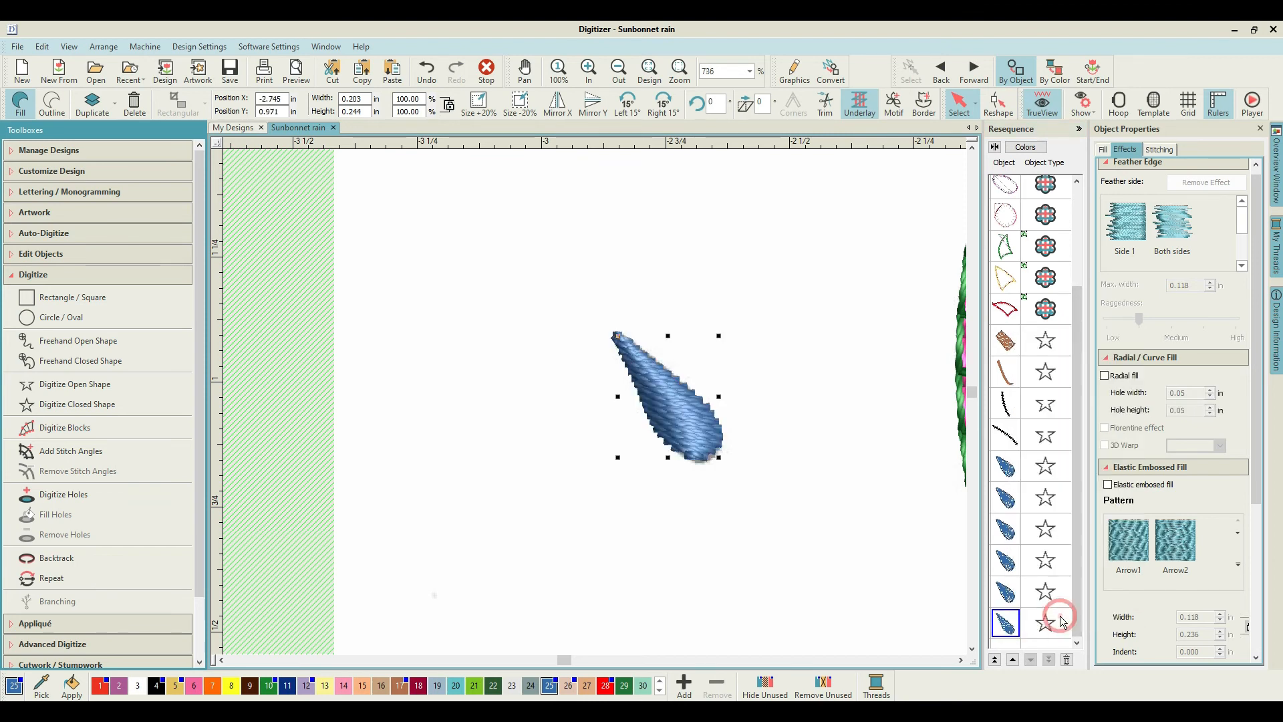
{"action": "left_click", "coordinate": [788, 400]}
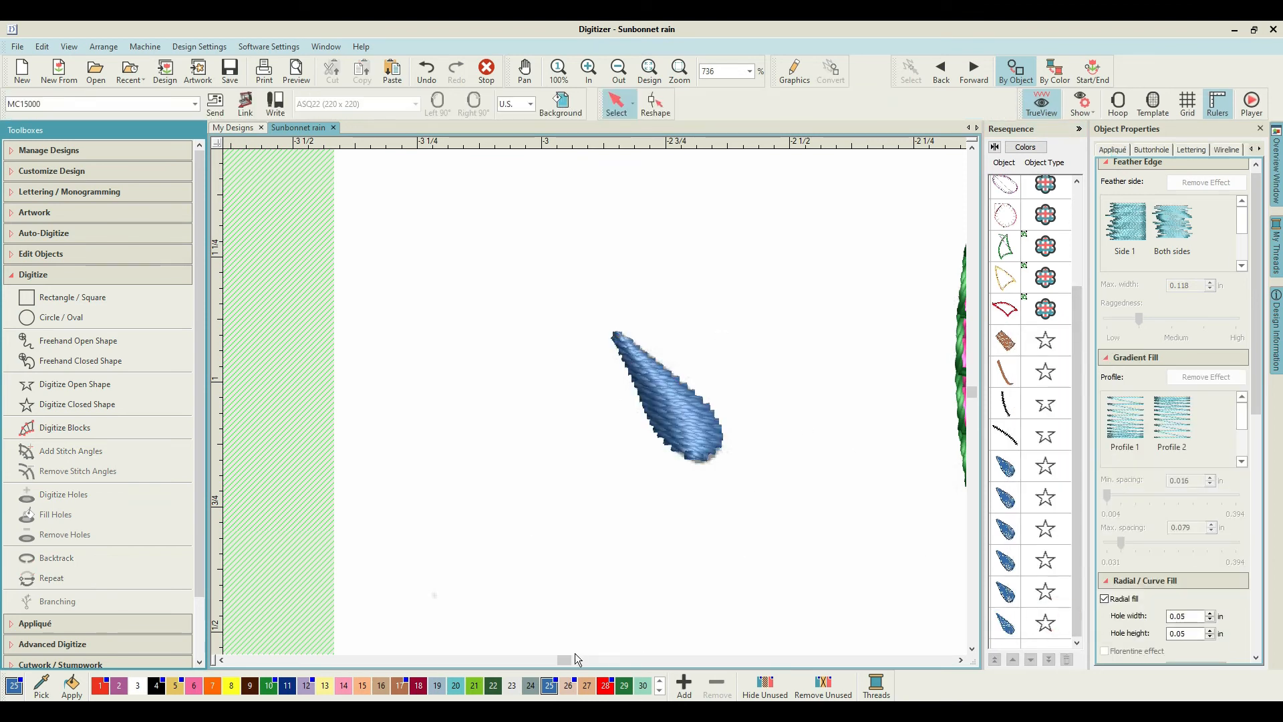
{"action": "left_click_drag", "start_coordinate": [566, 660], "coordinate": [577, 660]}
{"action": "scroll", "coordinate": [594, 402], "scroll_direction": "down", "scroll_amount": 5}
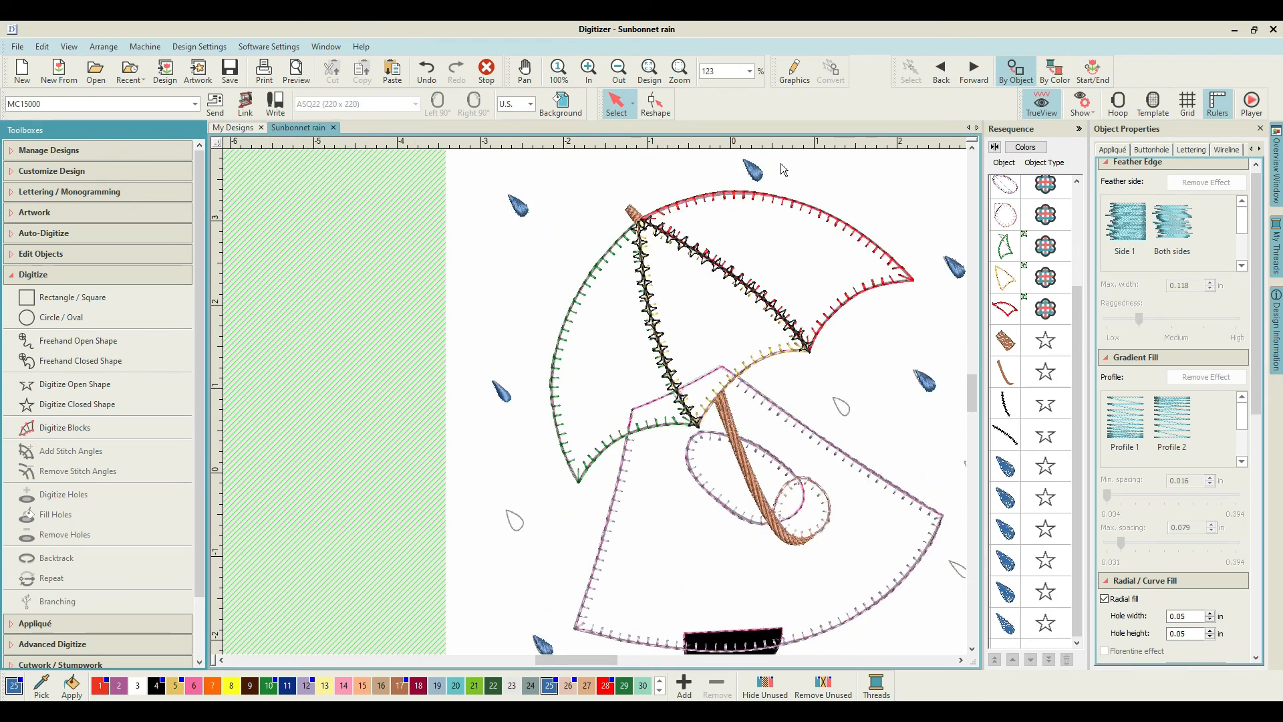
Duplicate the narrow raindrop beside the umbrella, move the copy onto the drop outline beside the dress's lower right hem, and deselect it.
{"action": "scroll", "coordinate": [596, 409], "scroll_direction": "down", "scroll_amount": 2}
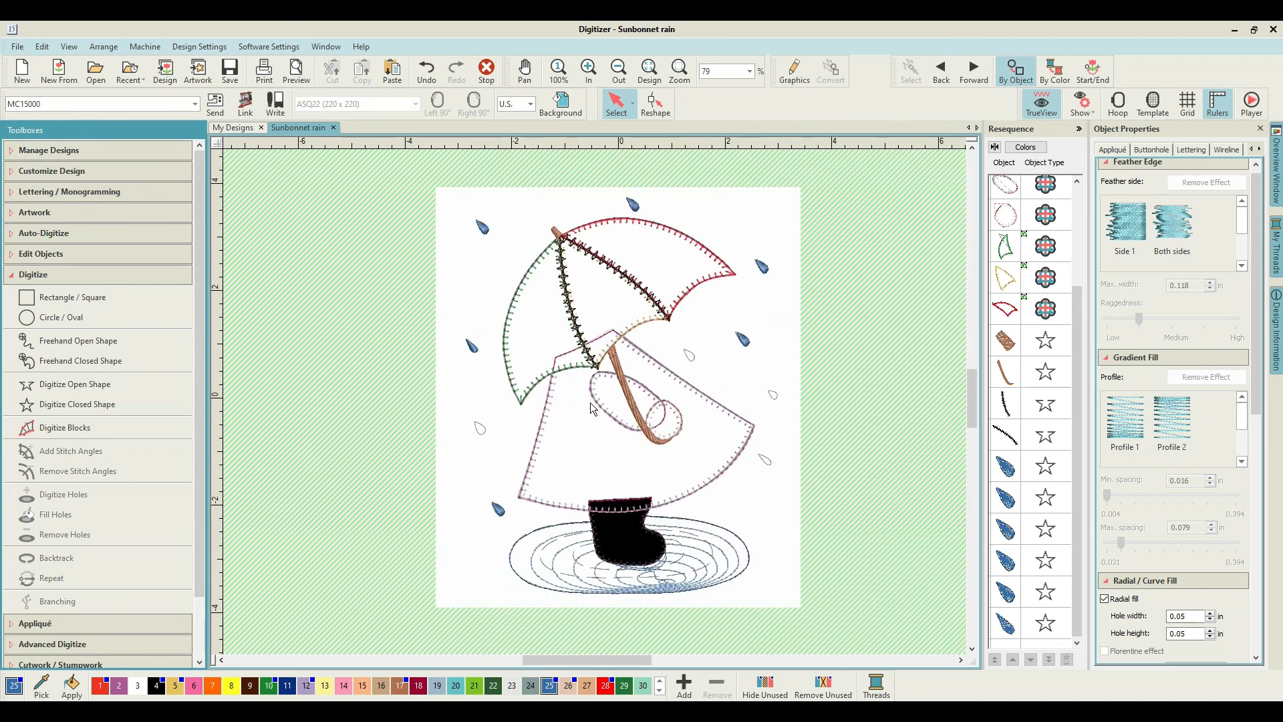
{"action": "left_click", "coordinate": [470, 345]}
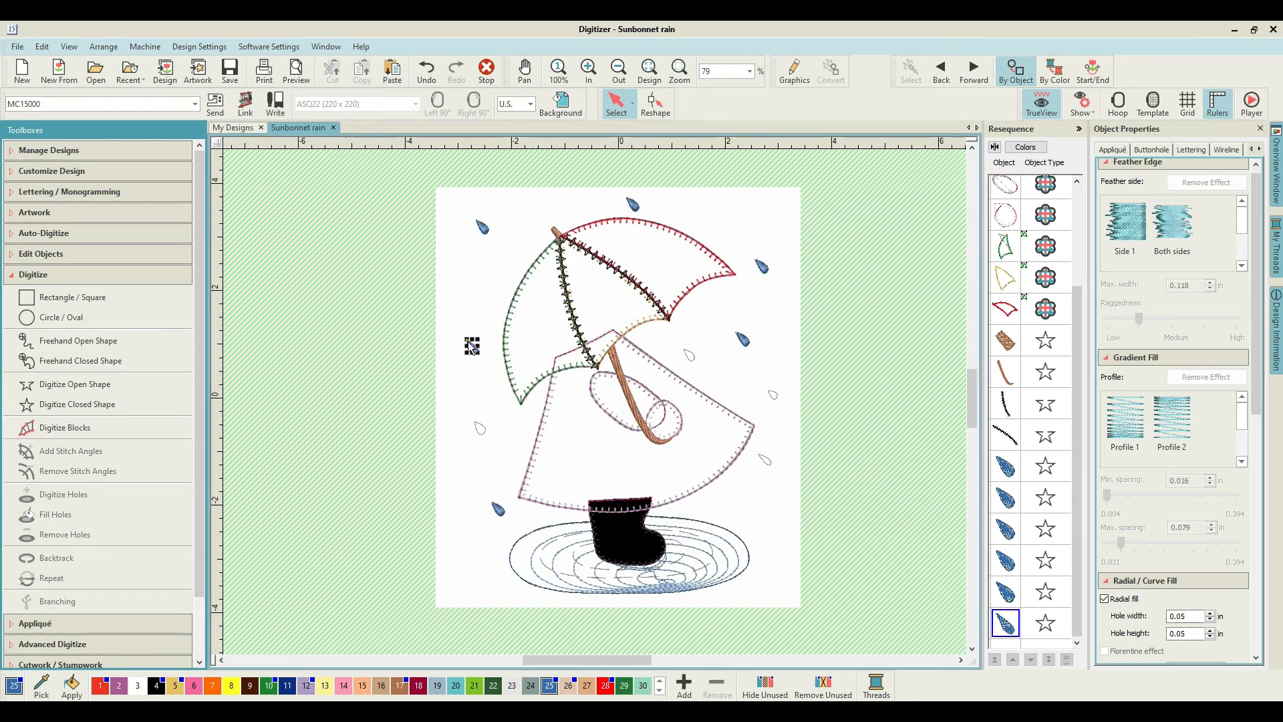
{"action": "right_click", "coordinate": [469, 342]}
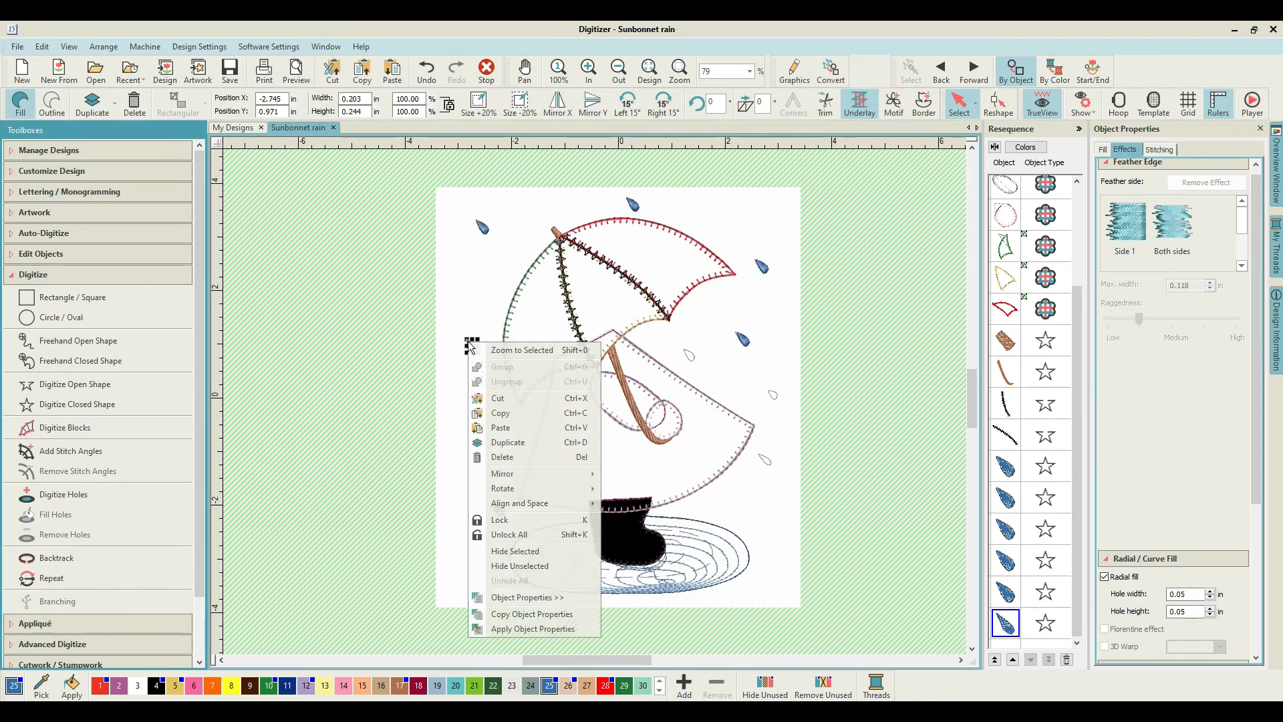
{"action": "left_click", "coordinate": [511, 442]}
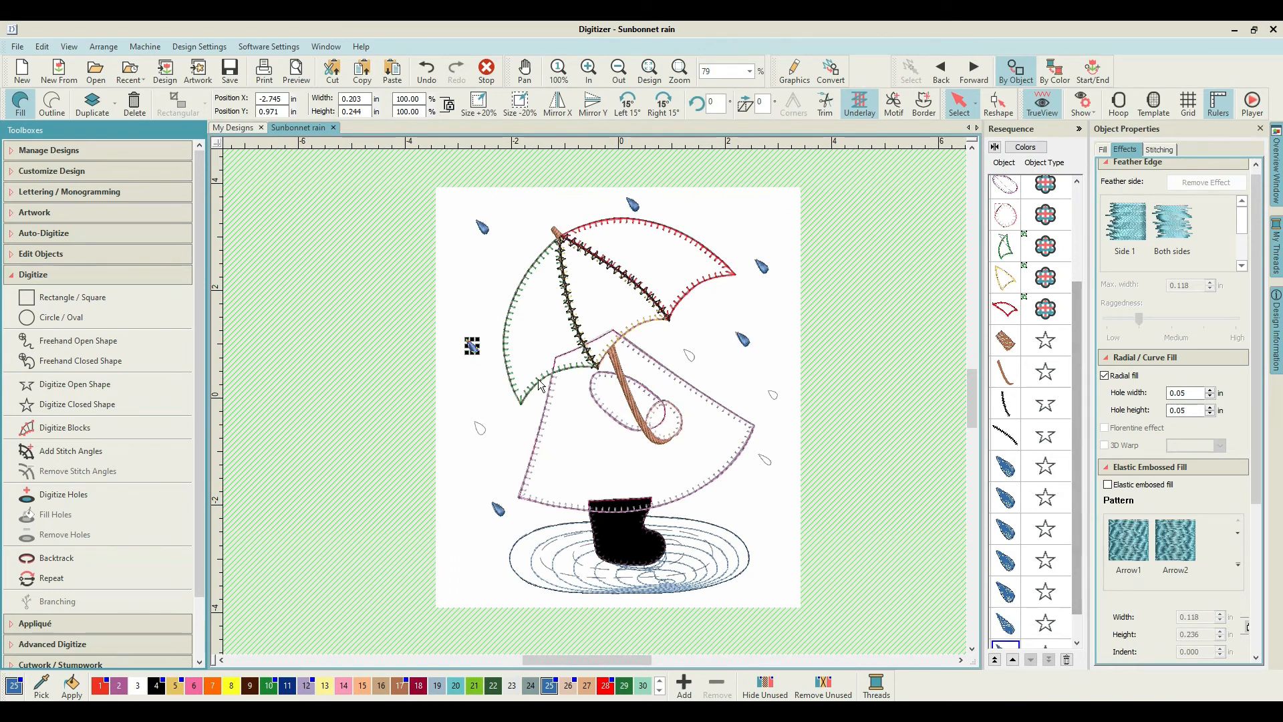
{"action": "left_click_drag", "start_coordinate": [472, 350], "coordinate": [766, 461]}
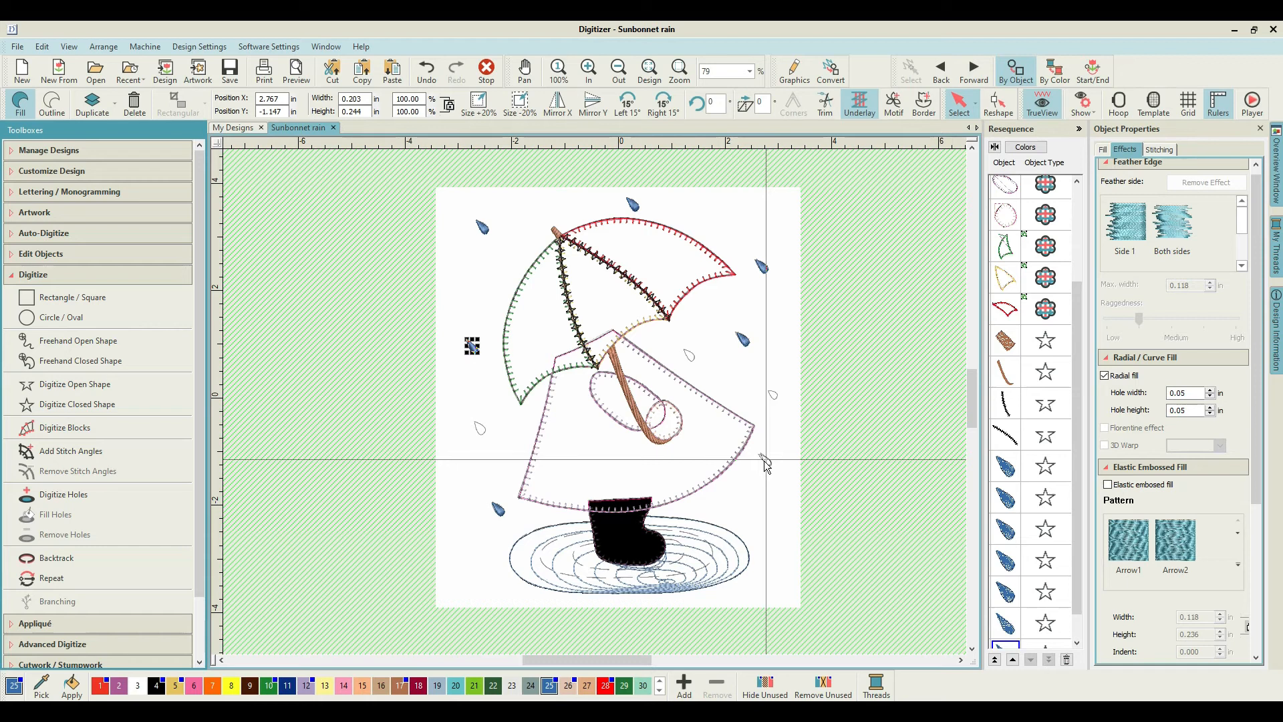
{"action": "left_click", "coordinate": [863, 425]}
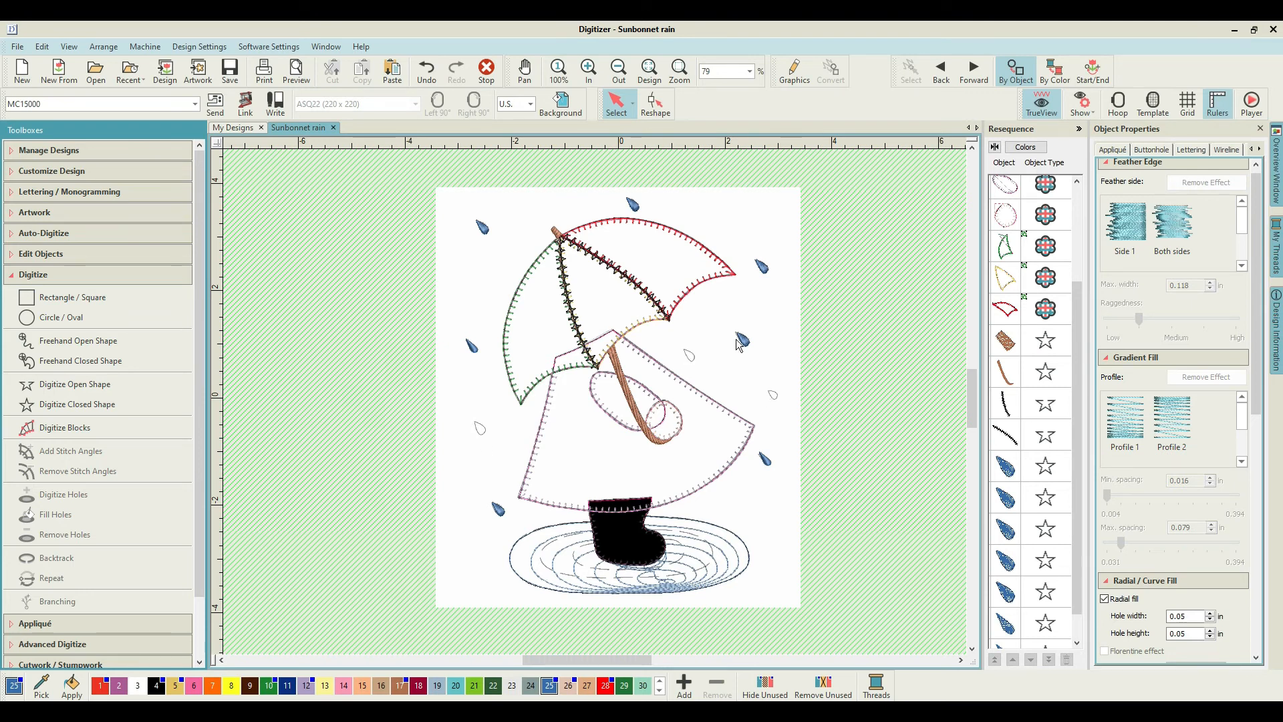
Duplicate the original raindrop in the upper left of the design.
{"action": "left_click", "coordinate": [1004, 473]}
{"action": "right_click", "coordinate": [1004, 475]}
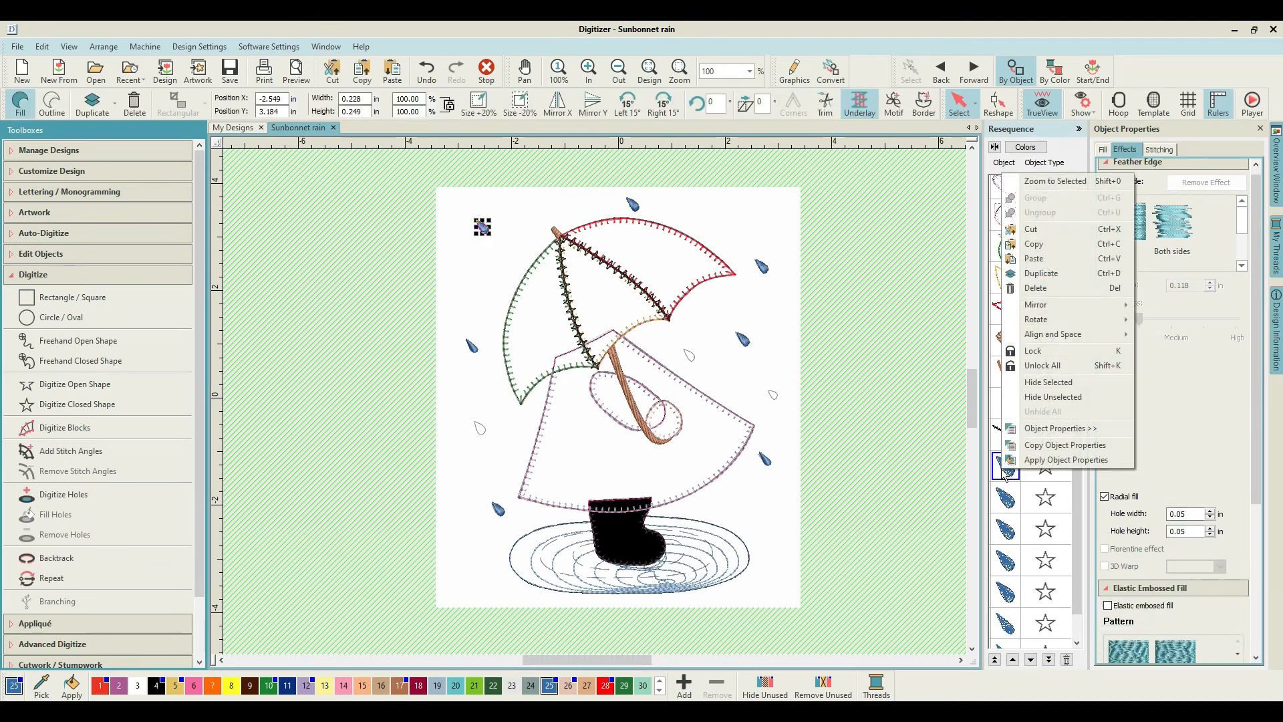
{"action": "left_click", "coordinate": [1048, 275]}
{"action": "left_click_drag", "start_coordinate": [1087, 441], "coordinate": [1077, 374]}
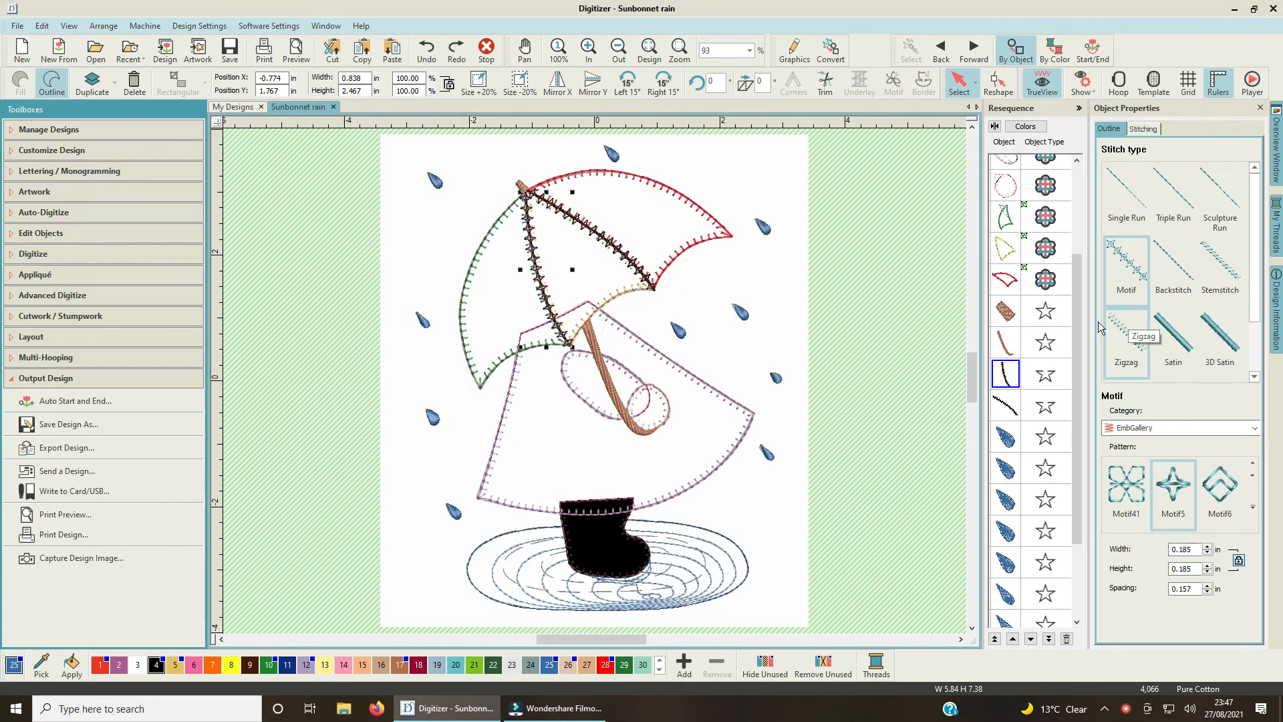
Change the boot appliqué's fabric color to white.
{"action": "left_click", "coordinate": [902, 256]}
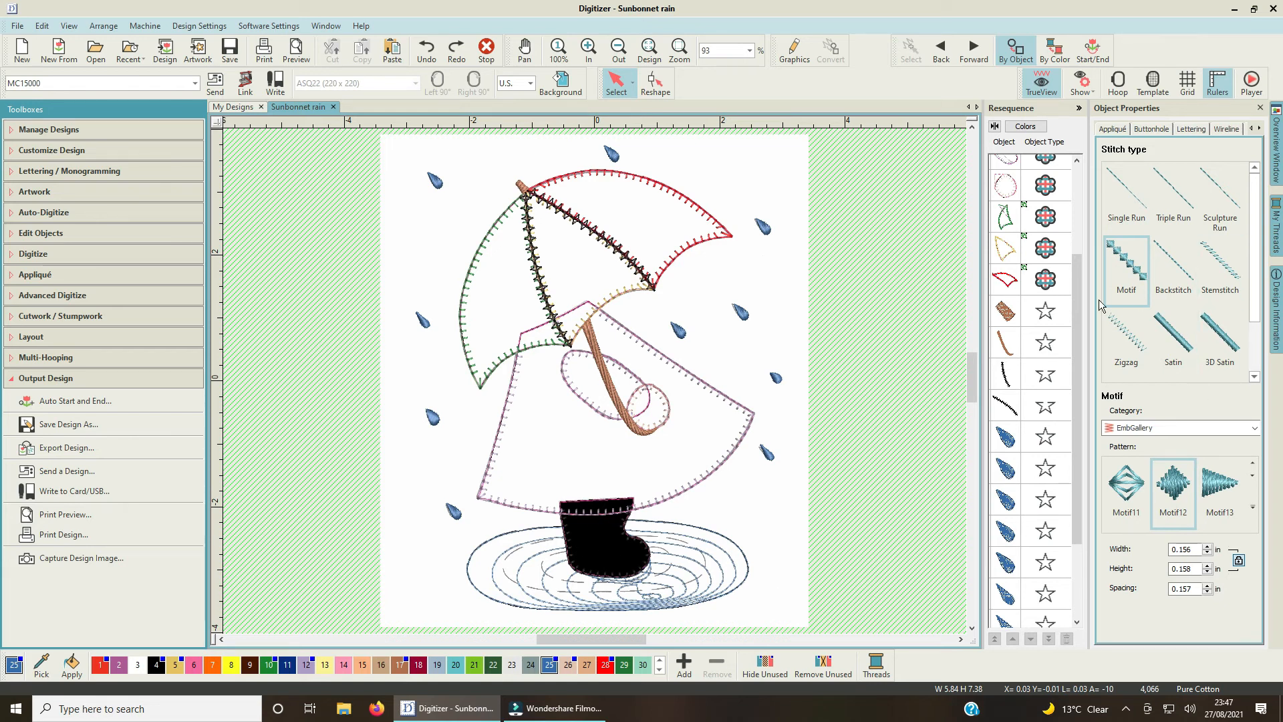
{"action": "left_click_drag", "start_coordinate": [1081, 308], "coordinate": [1079, 179]}
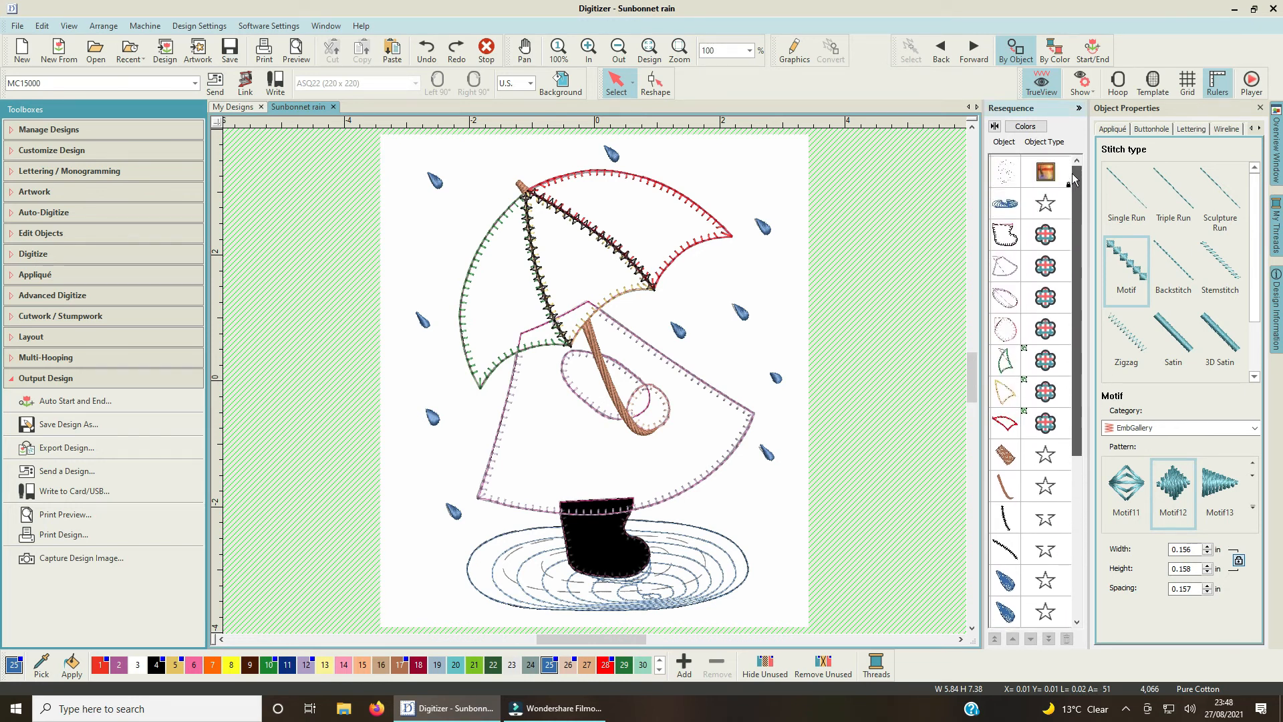
{"action": "left_click", "coordinate": [1000, 234]}
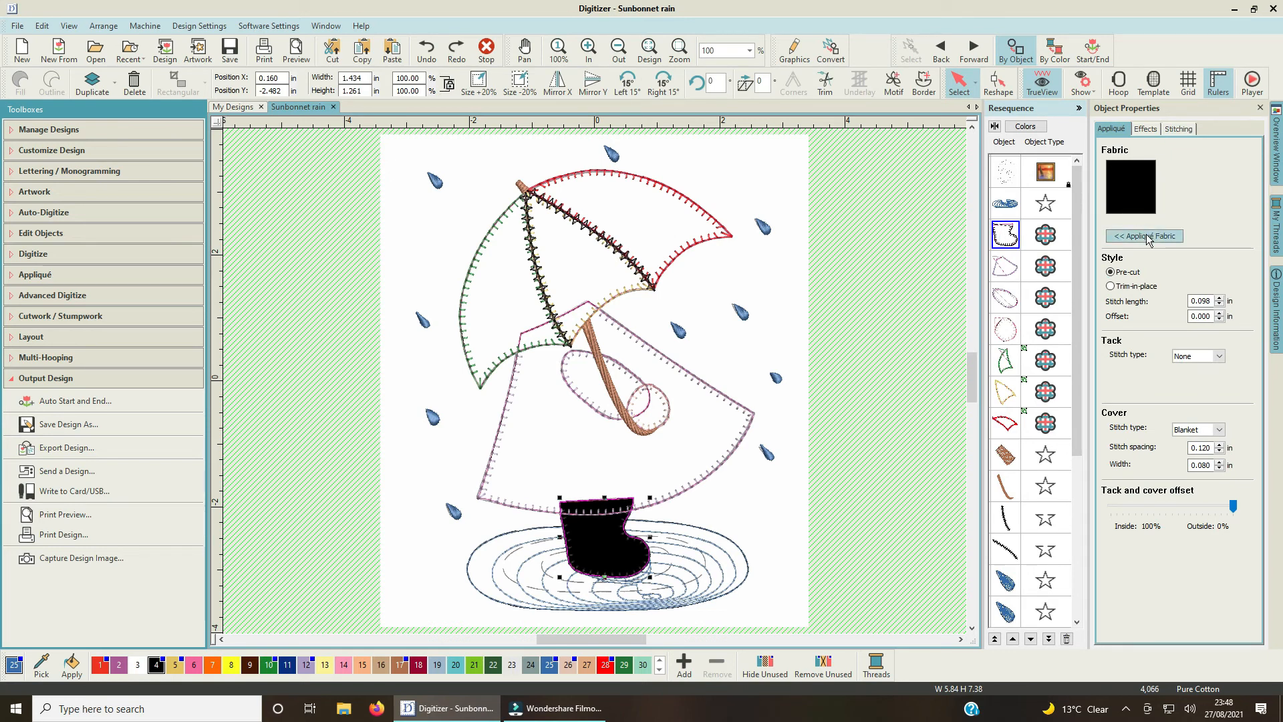
{"action": "left_click", "coordinate": [1147, 239]}
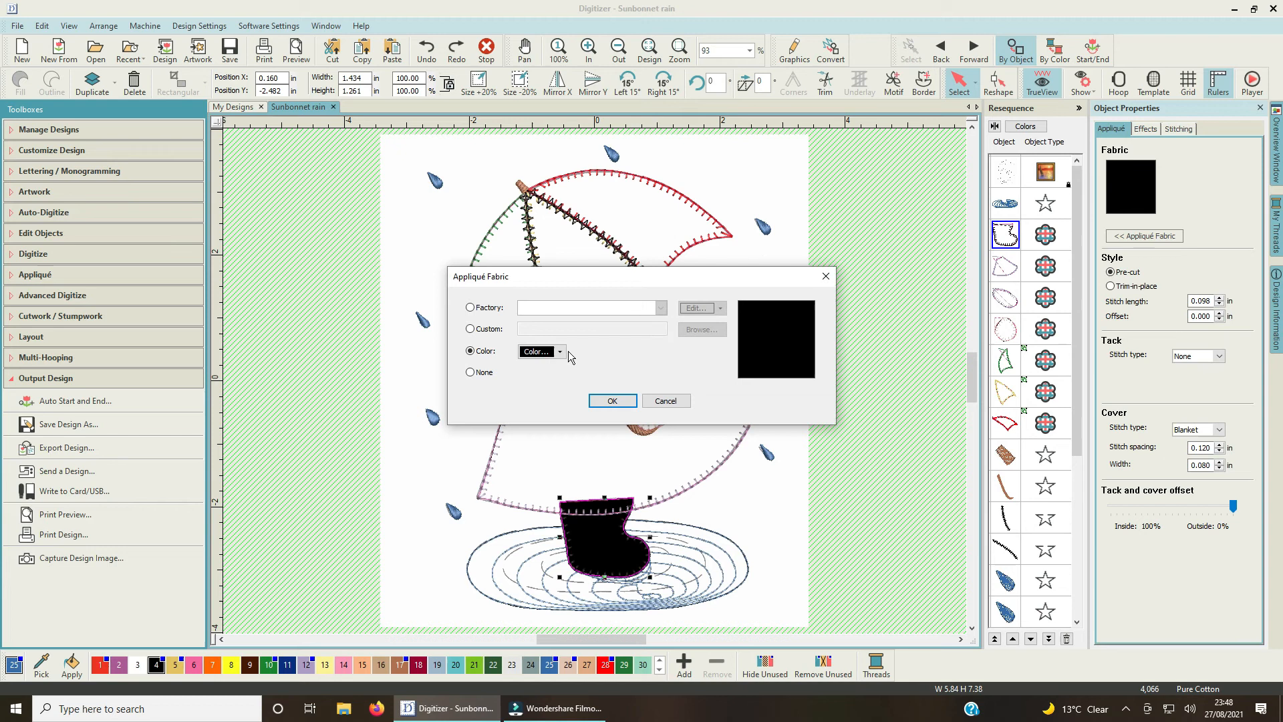
{"action": "left_click", "coordinate": [562, 352]}
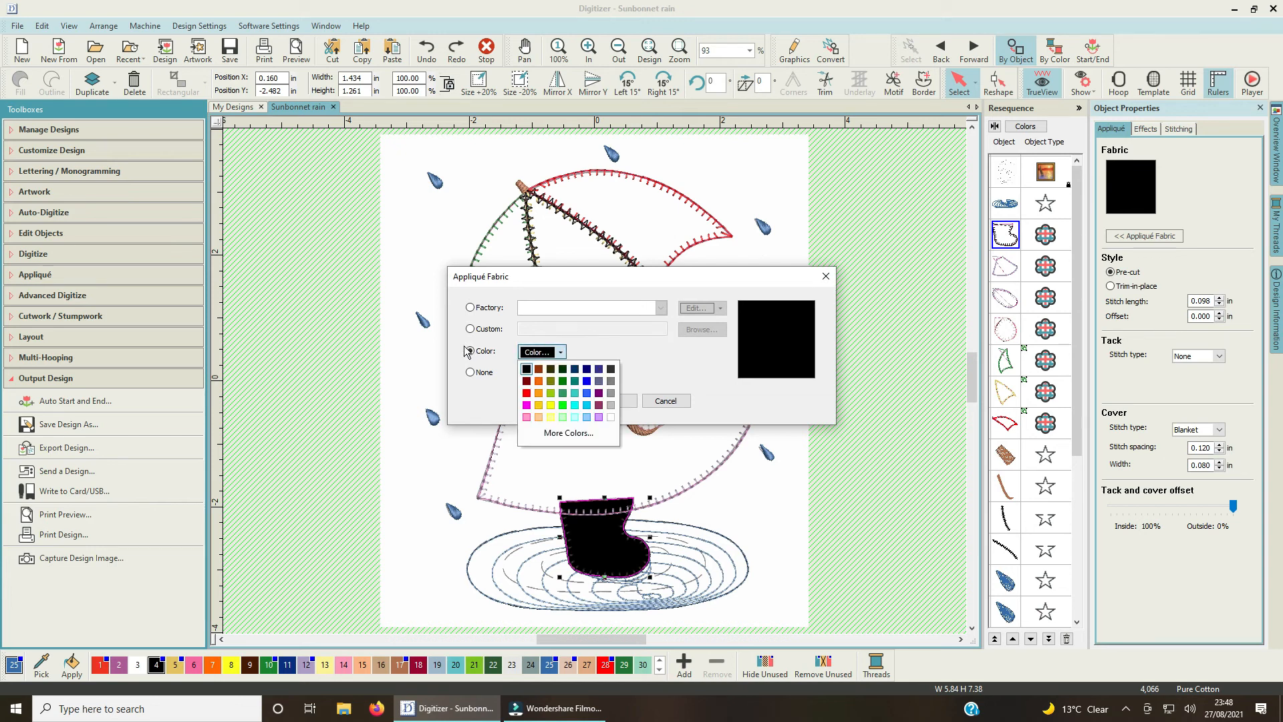
{"action": "left_click", "coordinate": [611, 416]}
{"action": "left_click", "coordinate": [611, 401]}
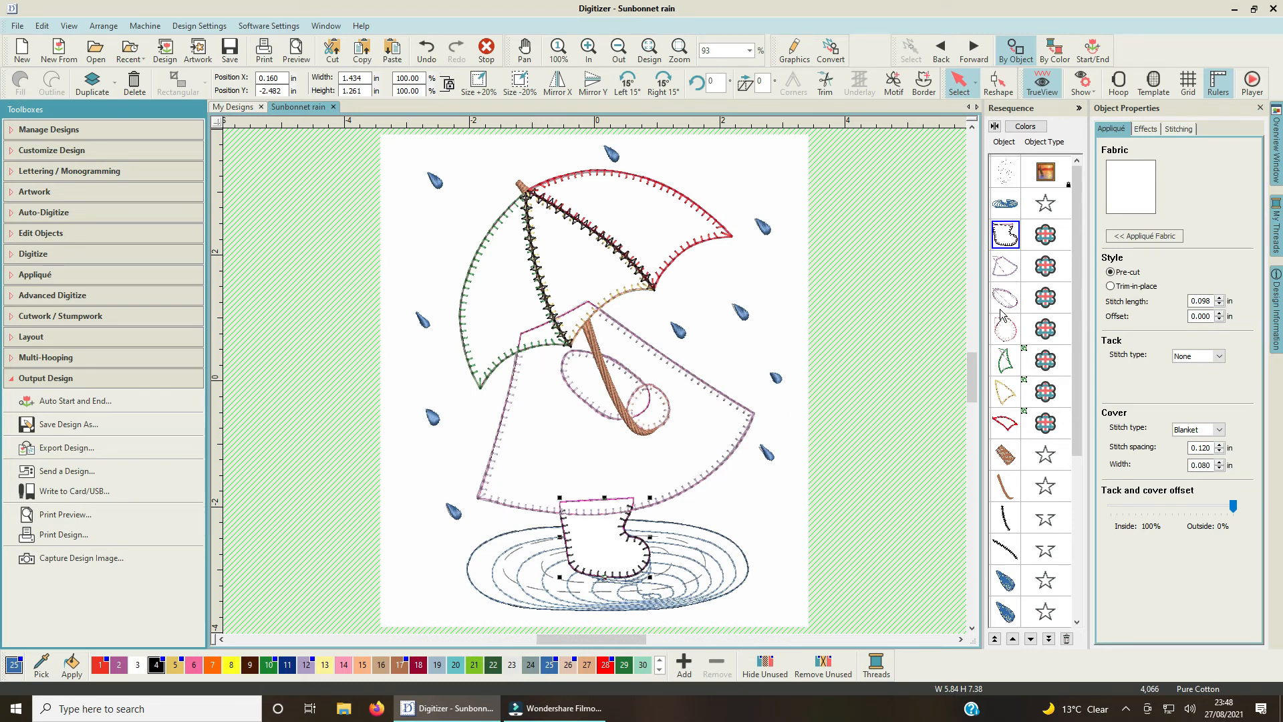
Recolor the dress appliqué's stitching with pink thread color 6 and the boot's stitching with gold thread color 5.
{"action": "left_click", "coordinate": [1005, 267]}
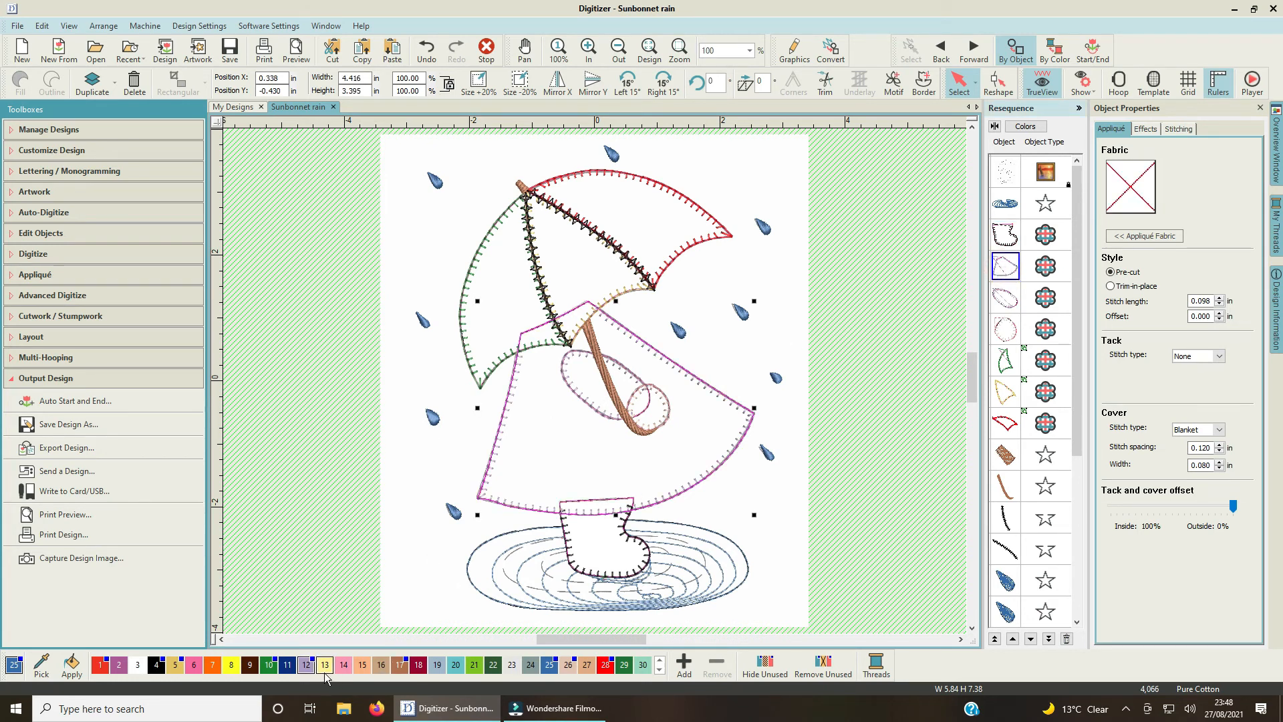
{"action": "left_click", "coordinate": [194, 666]}
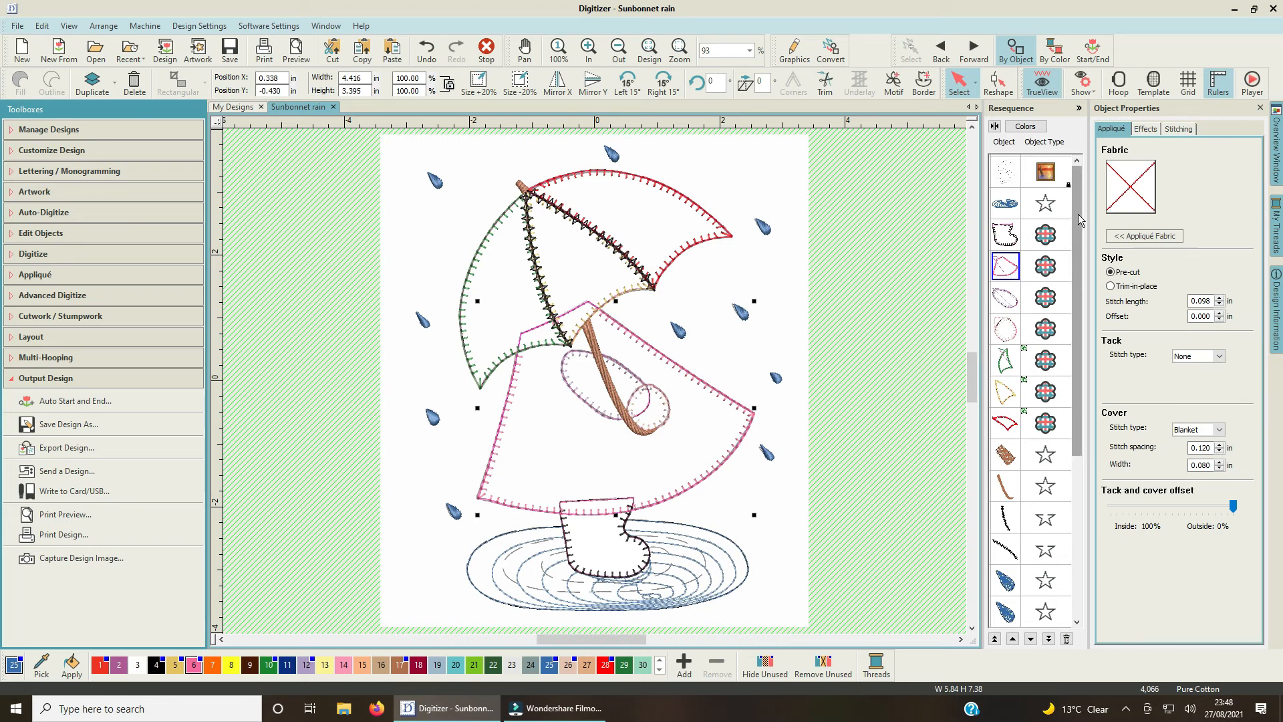
{"action": "left_click", "coordinate": [1004, 235]}
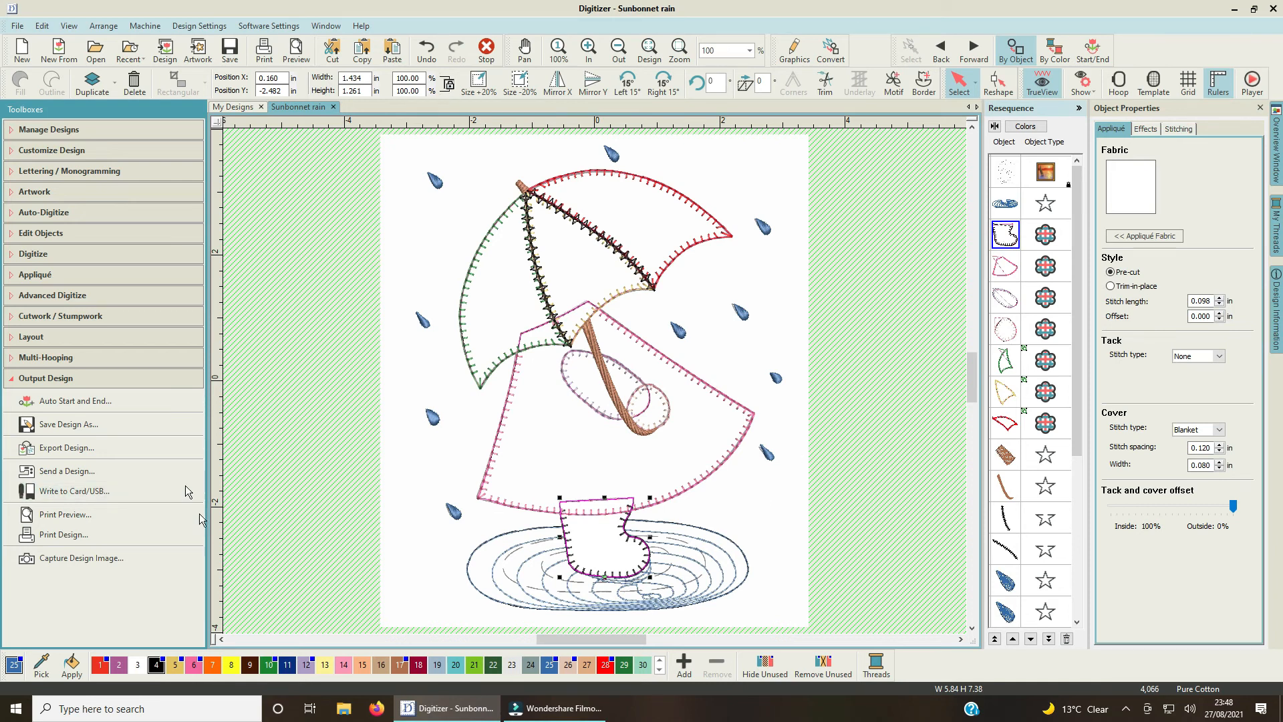
{"action": "left_click", "coordinate": [175, 664]}
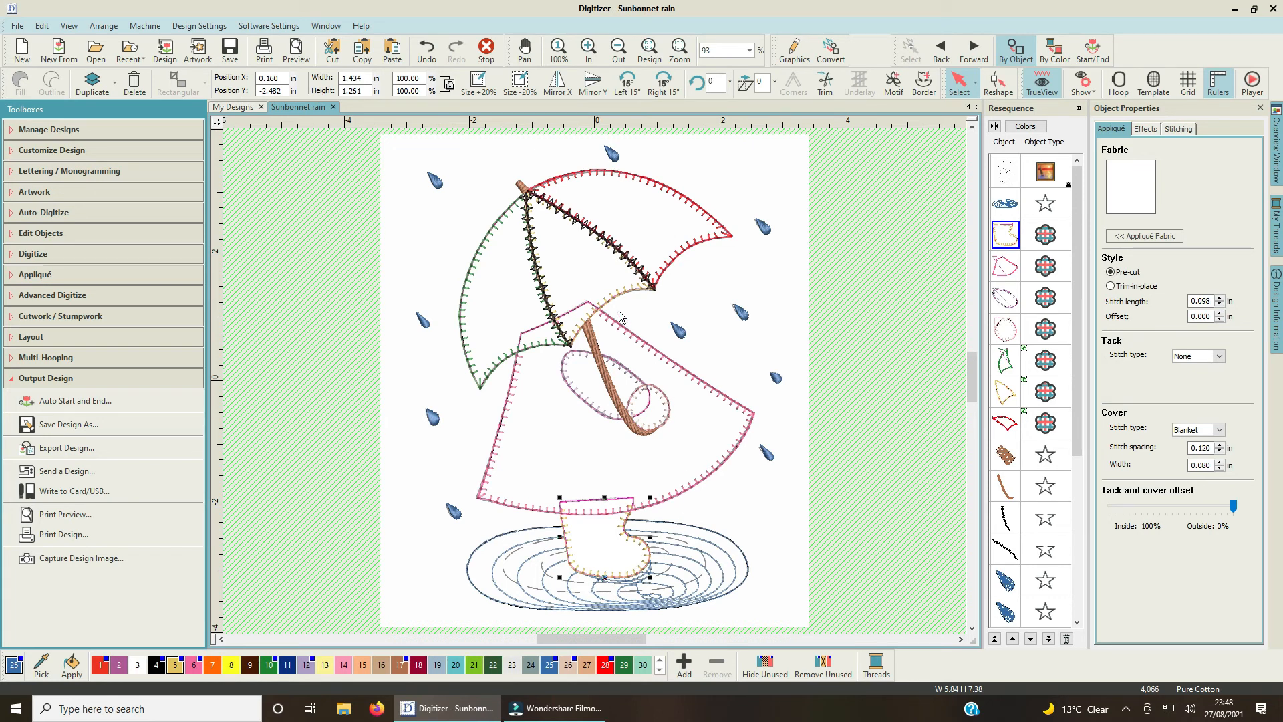
Recolor both black motif lines along the umbrella ribs with gold thread color 5.
{"action": "left_click_drag", "start_coordinate": [1080, 275], "coordinate": [1080, 361]}
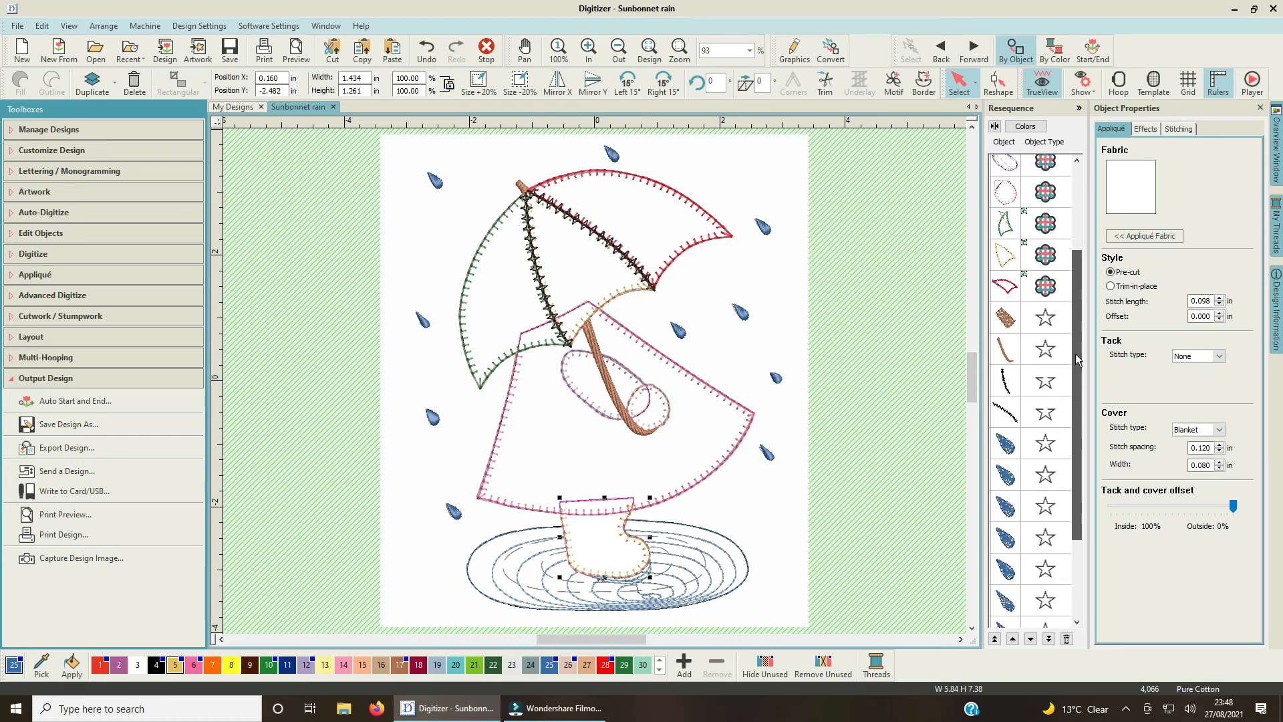
{"action": "left_click", "coordinate": [1012, 389]}
{"action": "left_click", "coordinate": [1009, 414]}
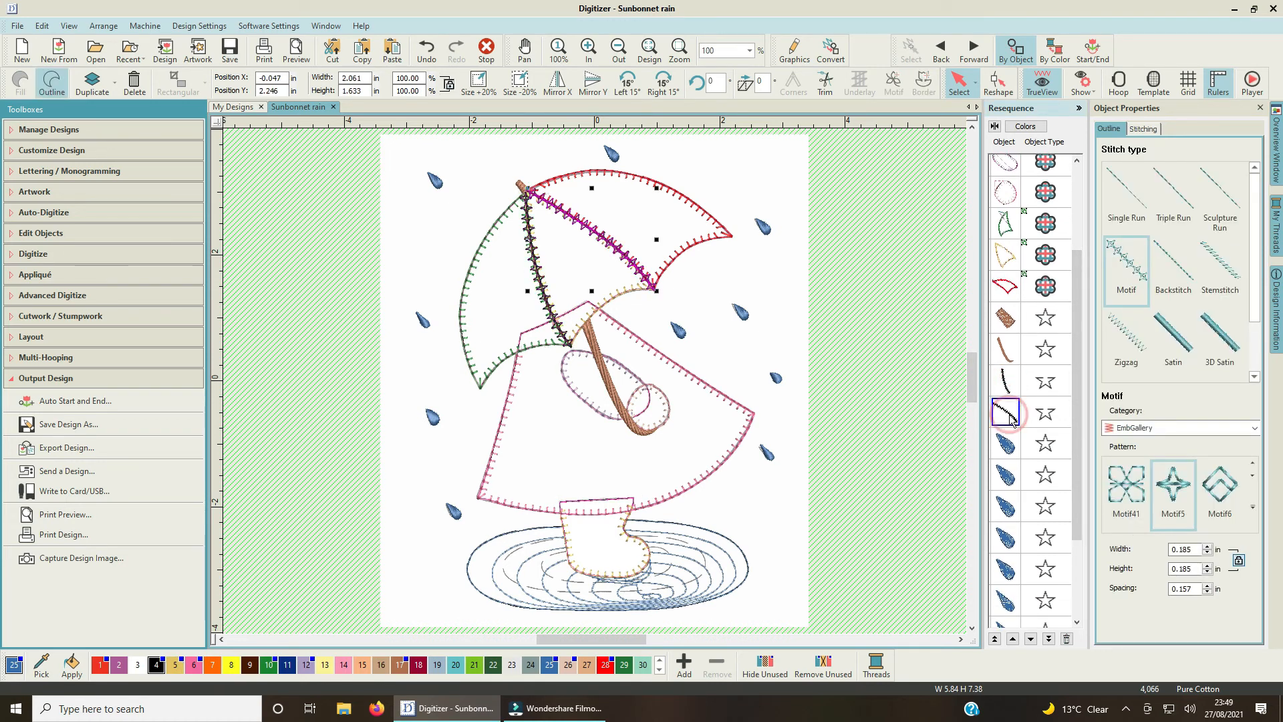
{"action": "left_click", "coordinate": [1005, 380], "text": "ctrl"}
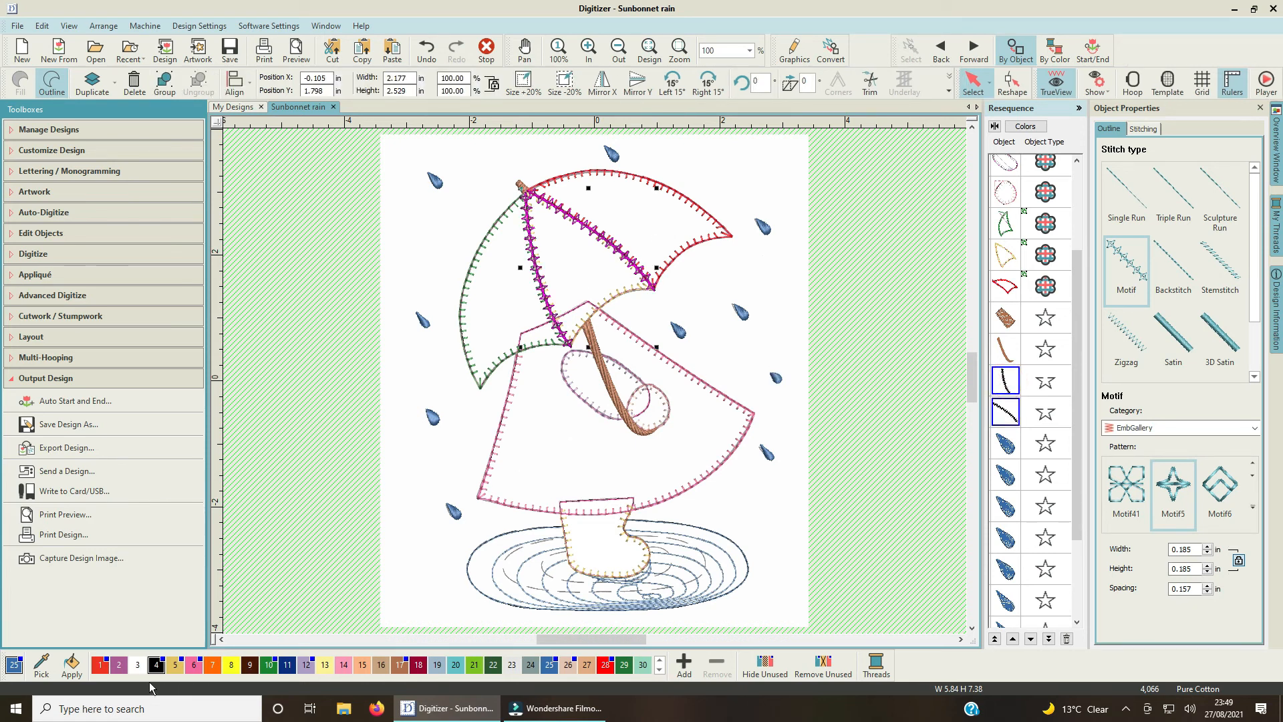
{"action": "left_click", "coordinate": [176, 669]}
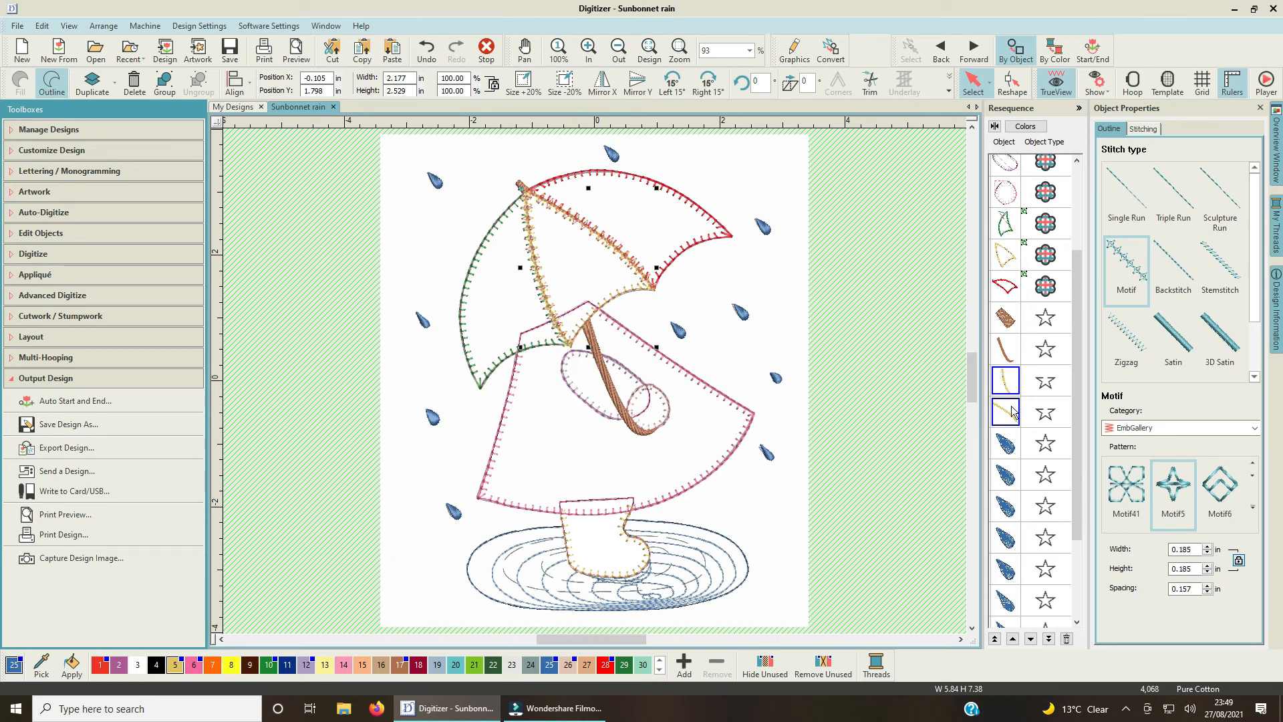
Change the motif pattern of both umbrella rib lines to Motif12 from the EmbGallery category.
{"action": "left_click", "coordinate": [1156, 433]}
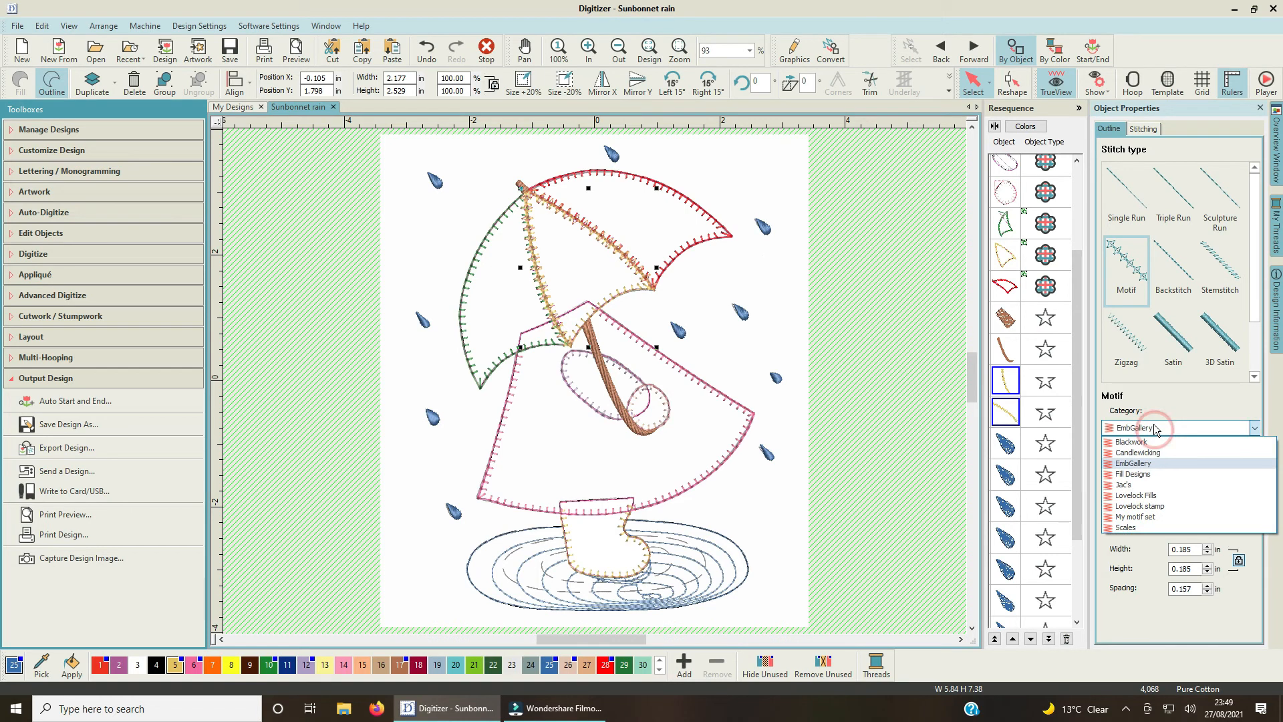
{"action": "left_click", "coordinate": [1156, 463]}
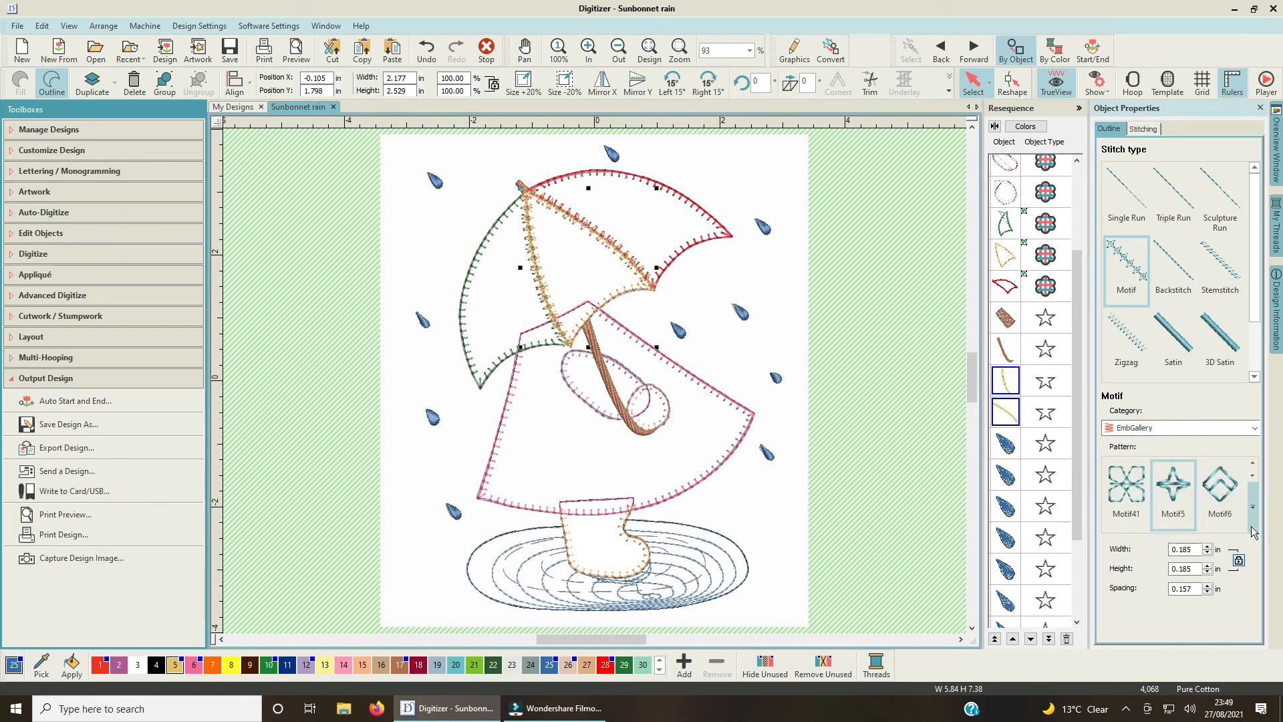
{"action": "left_click", "coordinate": [1252, 507]}
{"action": "scroll", "coordinate": [1096, 347], "scroll_direction": "down", "scroll_amount": 5}
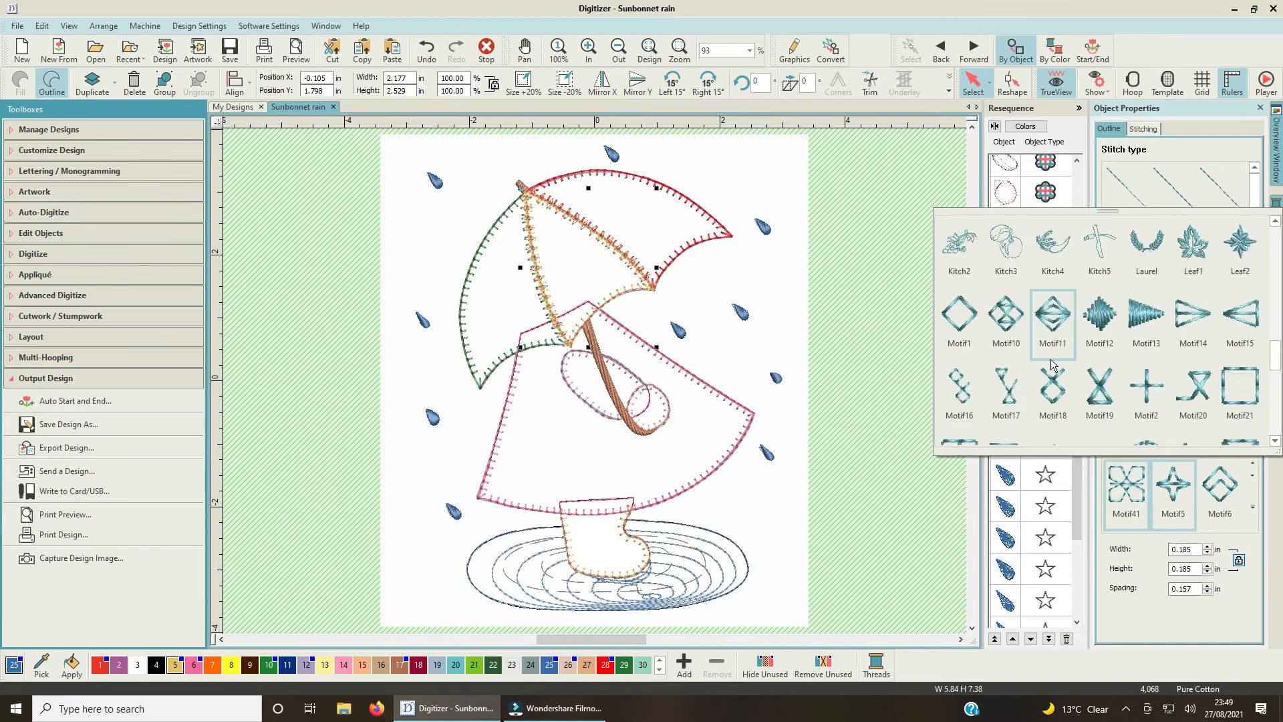
{"action": "scroll", "coordinate": [1090, 354], "scroll_direction": "down", "scroll_amount": 5}
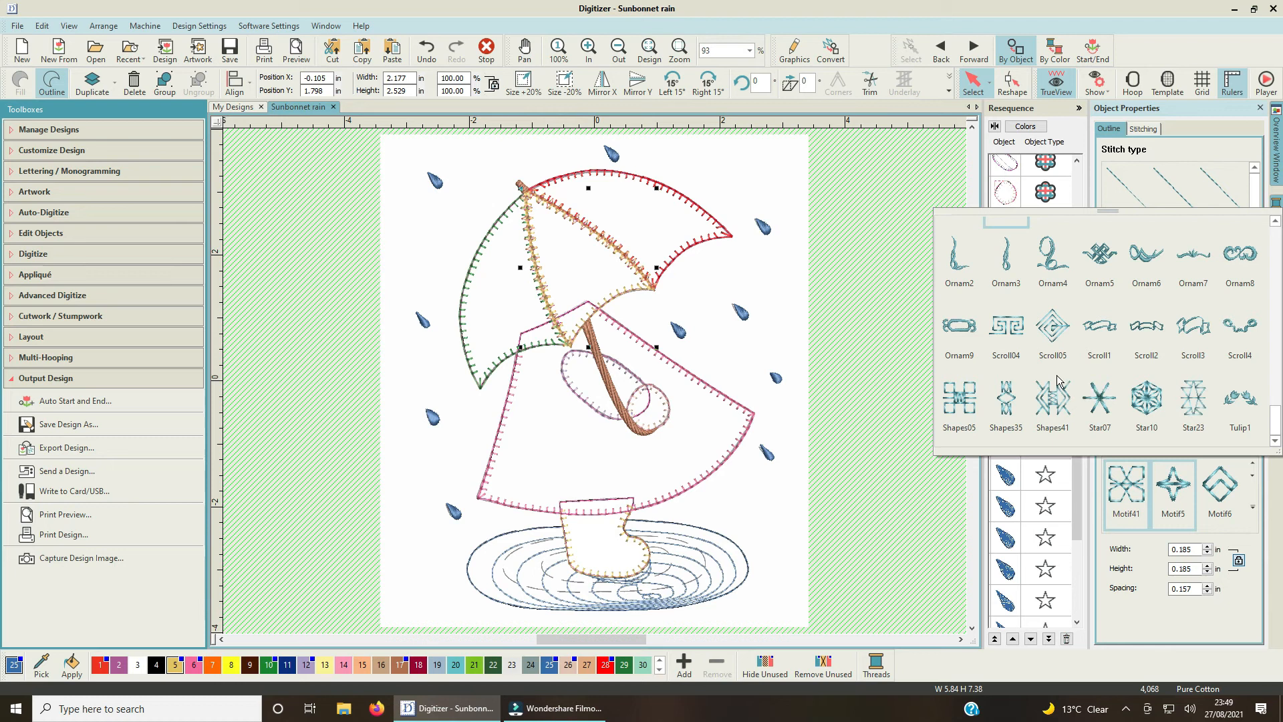
{"action": "scroll", "coordinate": [1058, 384], "scroll_direction": "up", "scroll_amount": 3}
{"action": "scroll", "coordinate": [1058, 391], "scroll_direction": "down", "scroll_amount": 3}
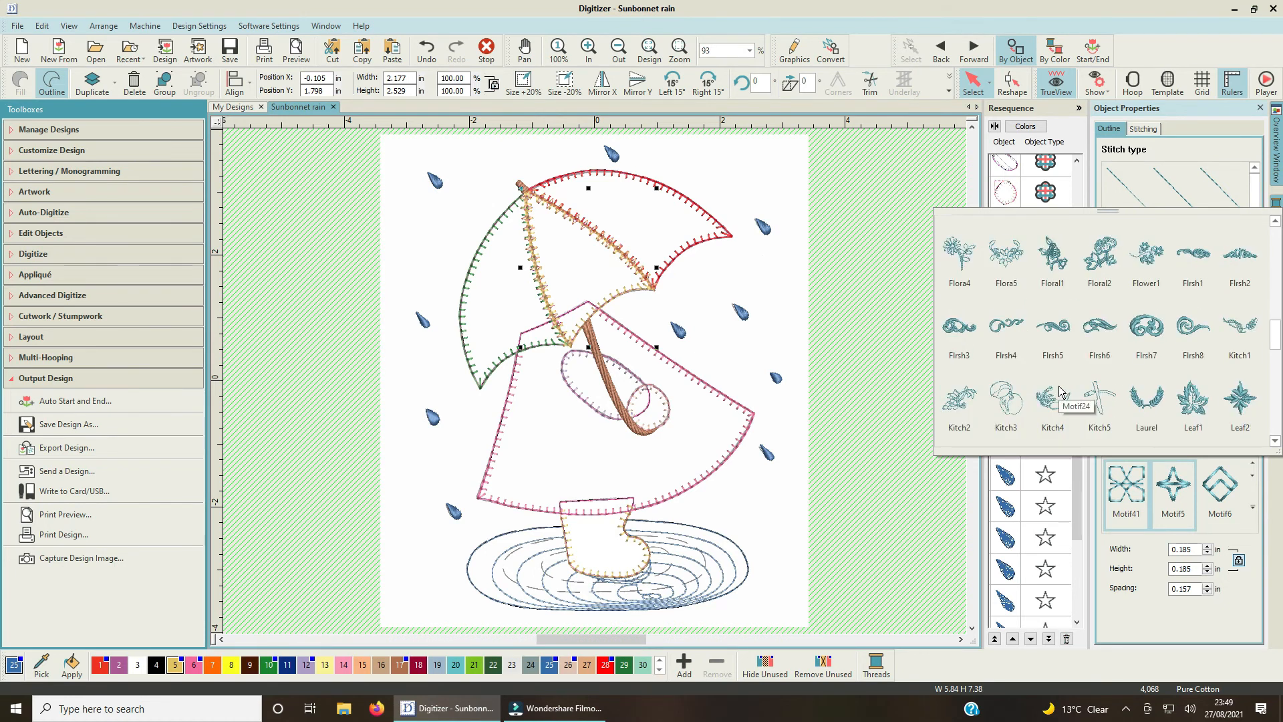
{"action": "scroll", "coordinate": [1059, 391], "scroll_direction": "up", "scroll_amount": 3}
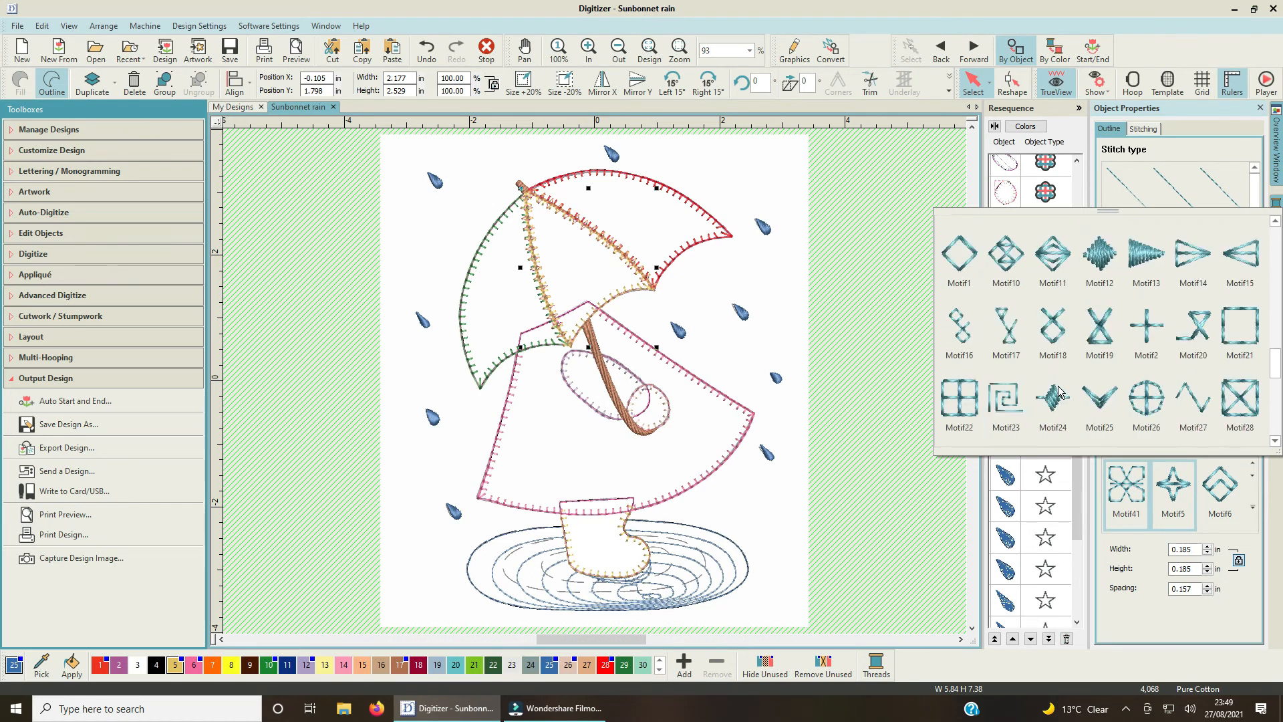
{"action": "scroll", "coordinate": [1058, 391], "scroll_direction": "up", "scroll_amount": 3}
{"action": "scroll", "coordinate": [1058, 391], "scroll_direction": "down", "scroll_amount": 3}
{"action": "scroll", "coordinate": [1058, 391], "scroll_direction": "up", "scroll_amount": 9}
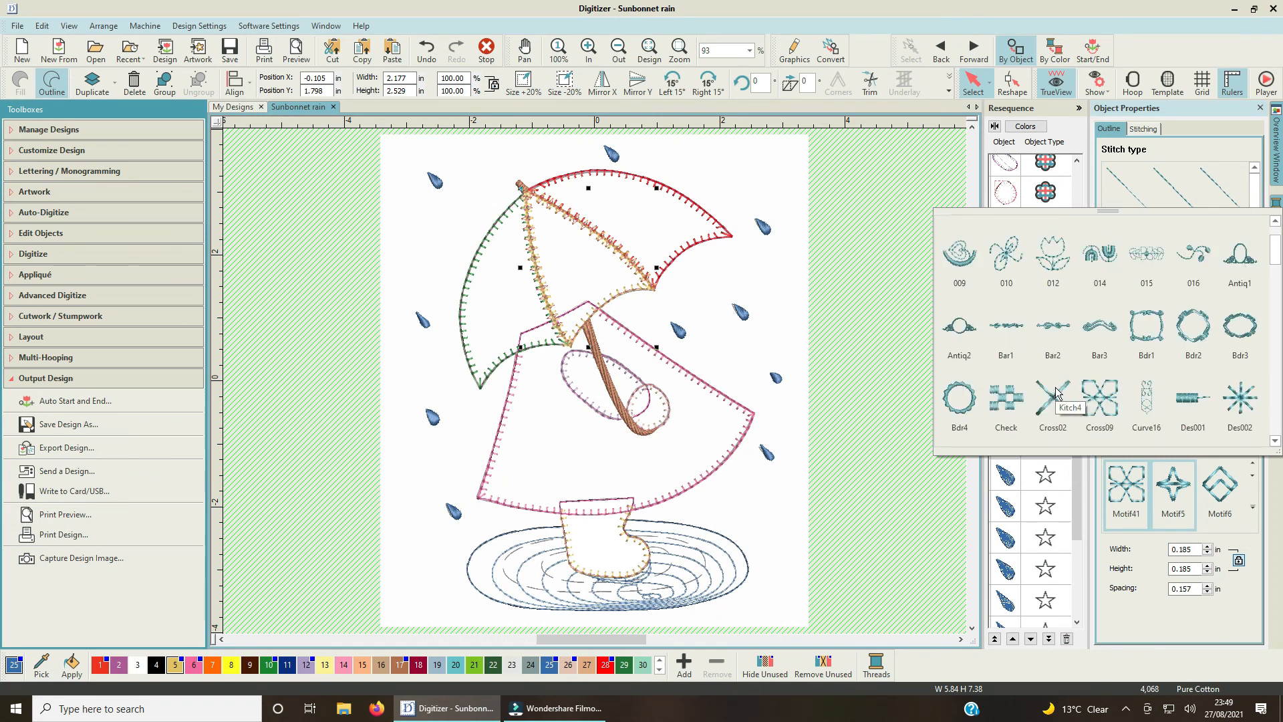
{"action": "scroll", "coordinate": [1056, 393], "scroll_direction": "down", "scroll_amount": 5}
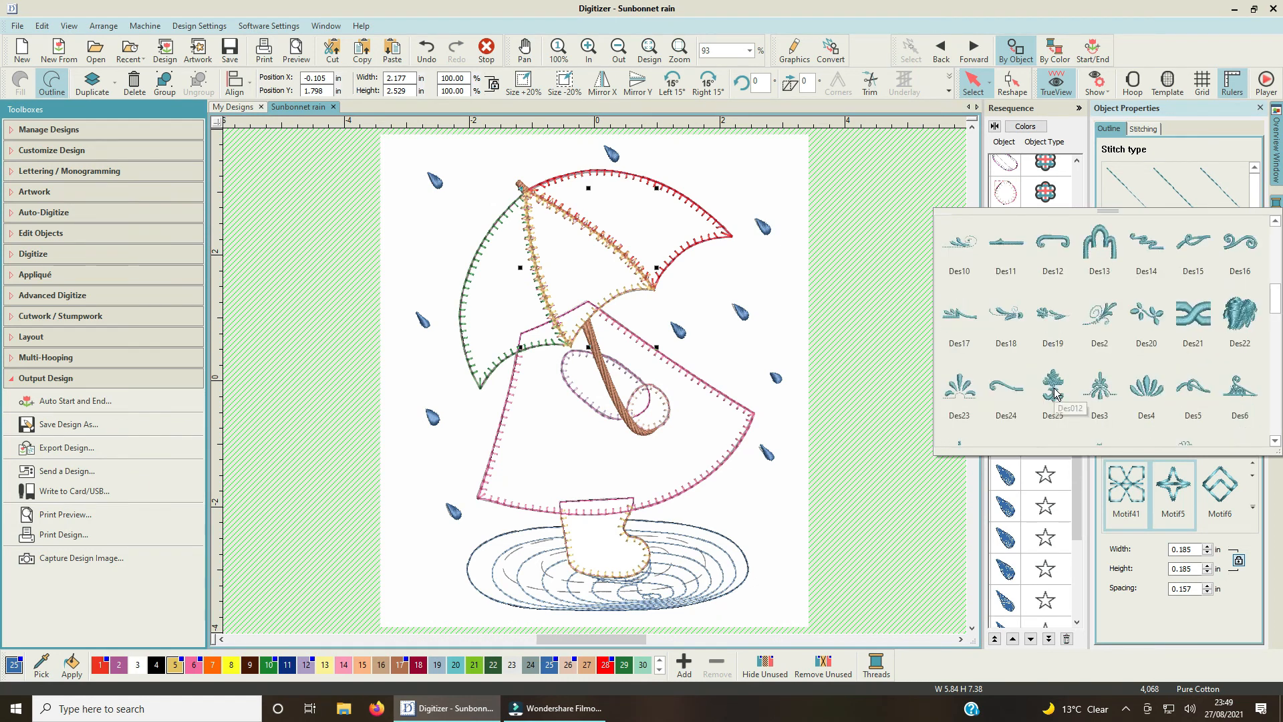
{"action": "scroll", "coordinate": [1054, 392], "scroll_direction": "down", "scroll_amount": 5}
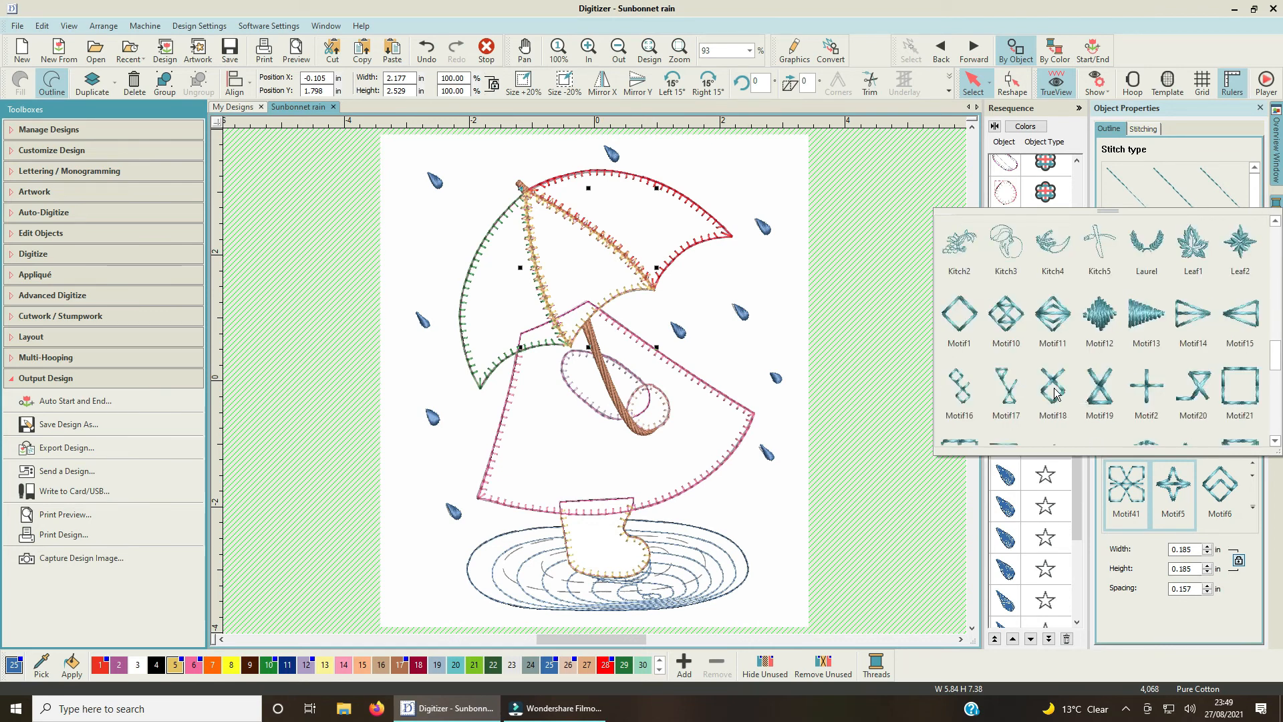
{"action": "scroll", "coordinate": [1054, 393], "scroll_direction": "down", "scroll_amount": 3}
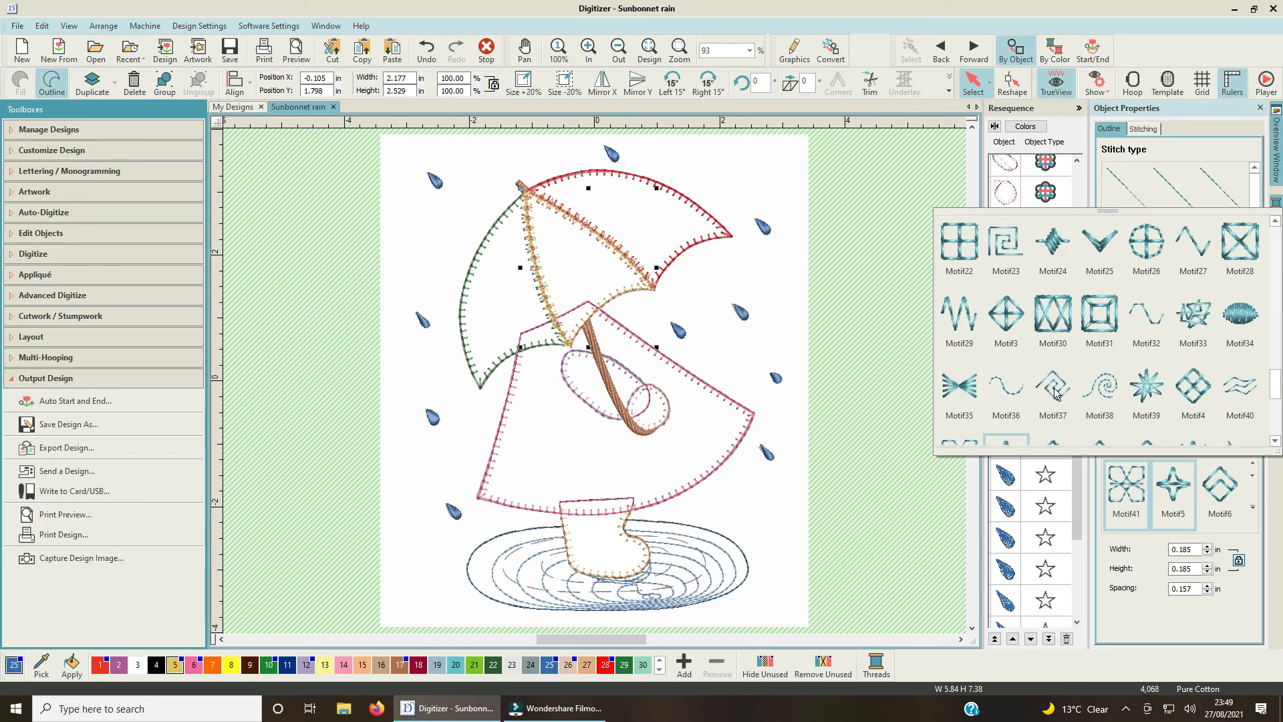
{"action": "scroll", "coordinate": [1054, 393], "scroll_direction": "down", "scroll_amount": 3}
{"action": "scroll", "coordinate": [1054, 392], "scroll_direction": "down", "scroll_amount": 1}
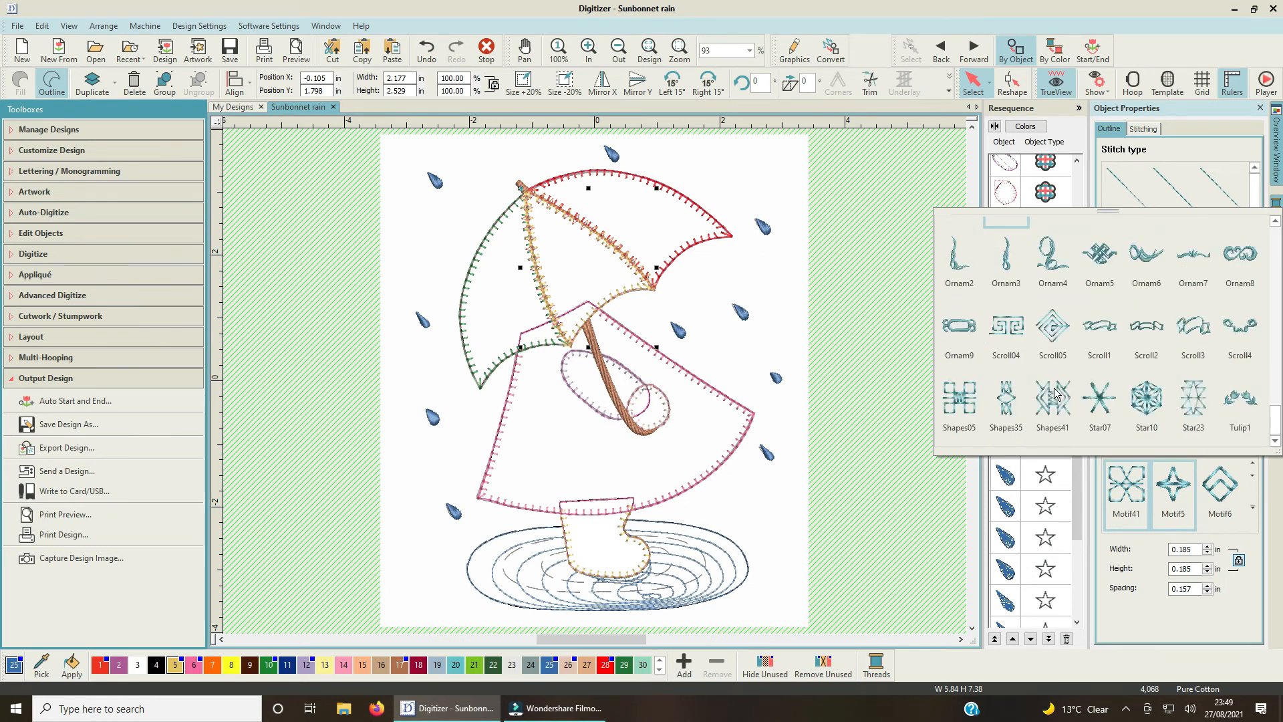
{"action": "scroll", "coordinate": [1054, 393], "scroll_direction": "up", "scroll_amount": 3}
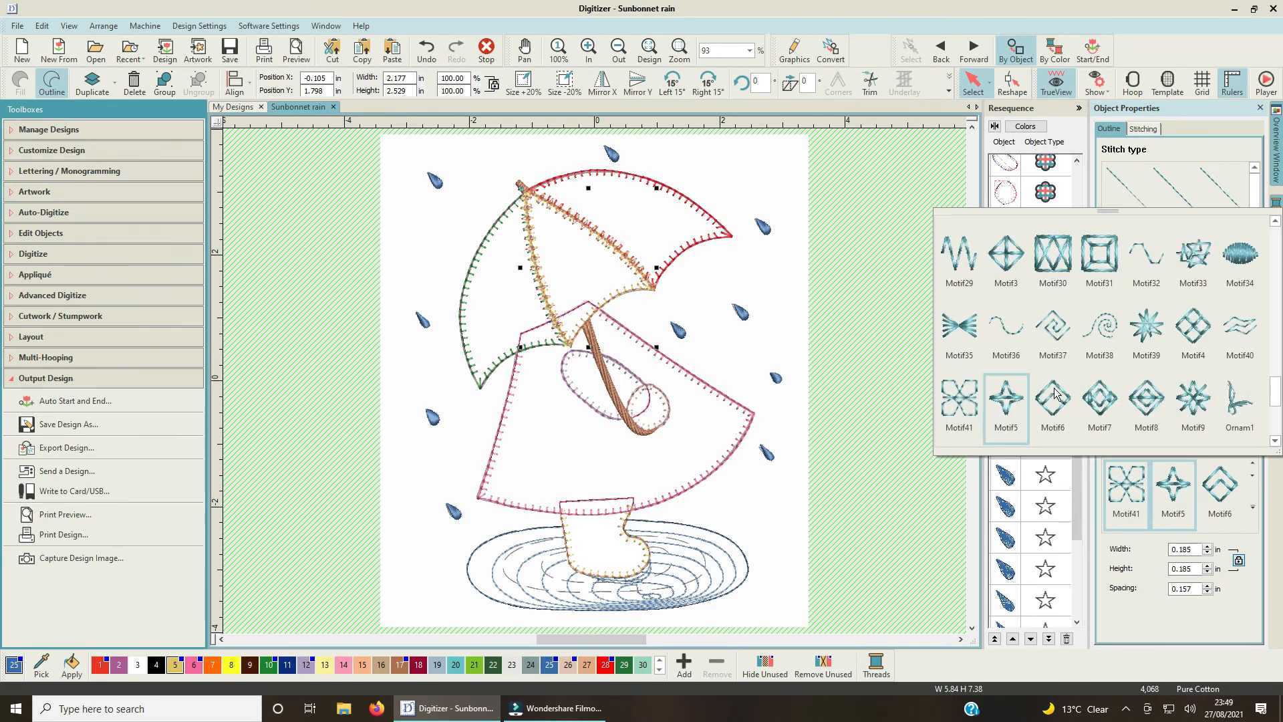
{"action": "scroll", "coordinate": [1054, 393], "scroll_direction": "up", "scroll_amount": 3}
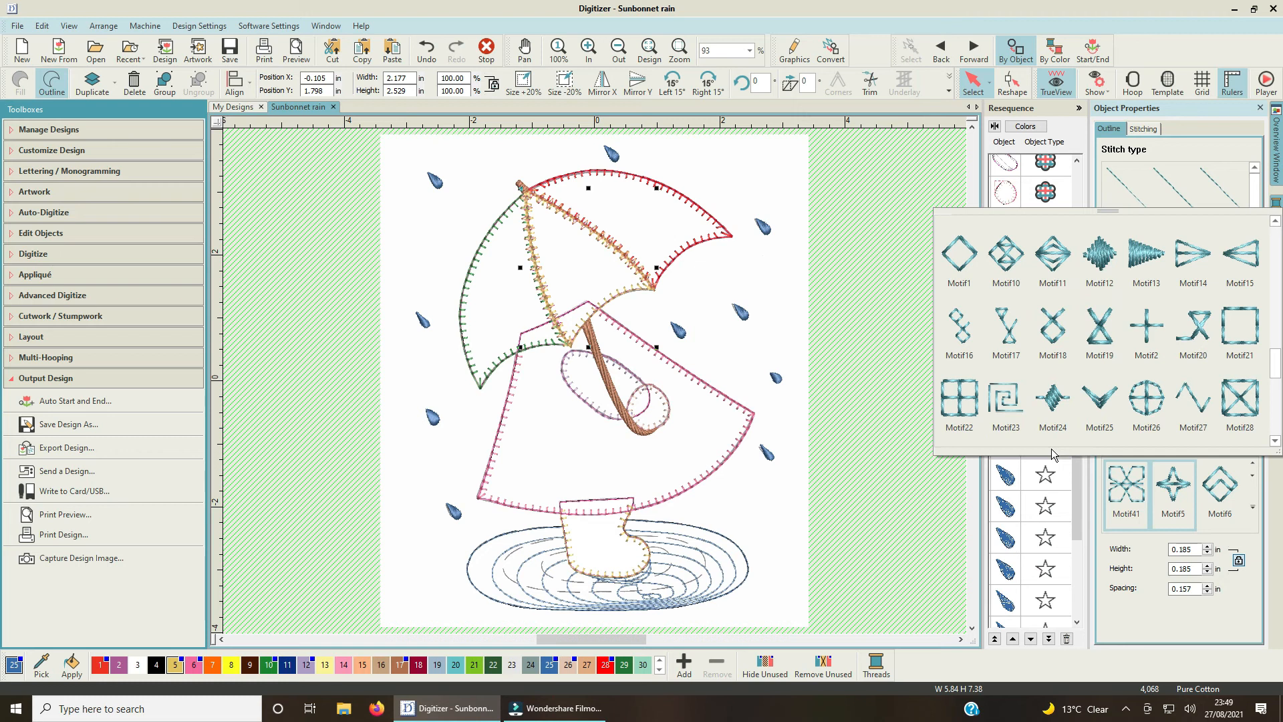
{"action": "scroll", "coordinate": [1053, 364], "scroll_direction": "up", "scroll_amount": 3}
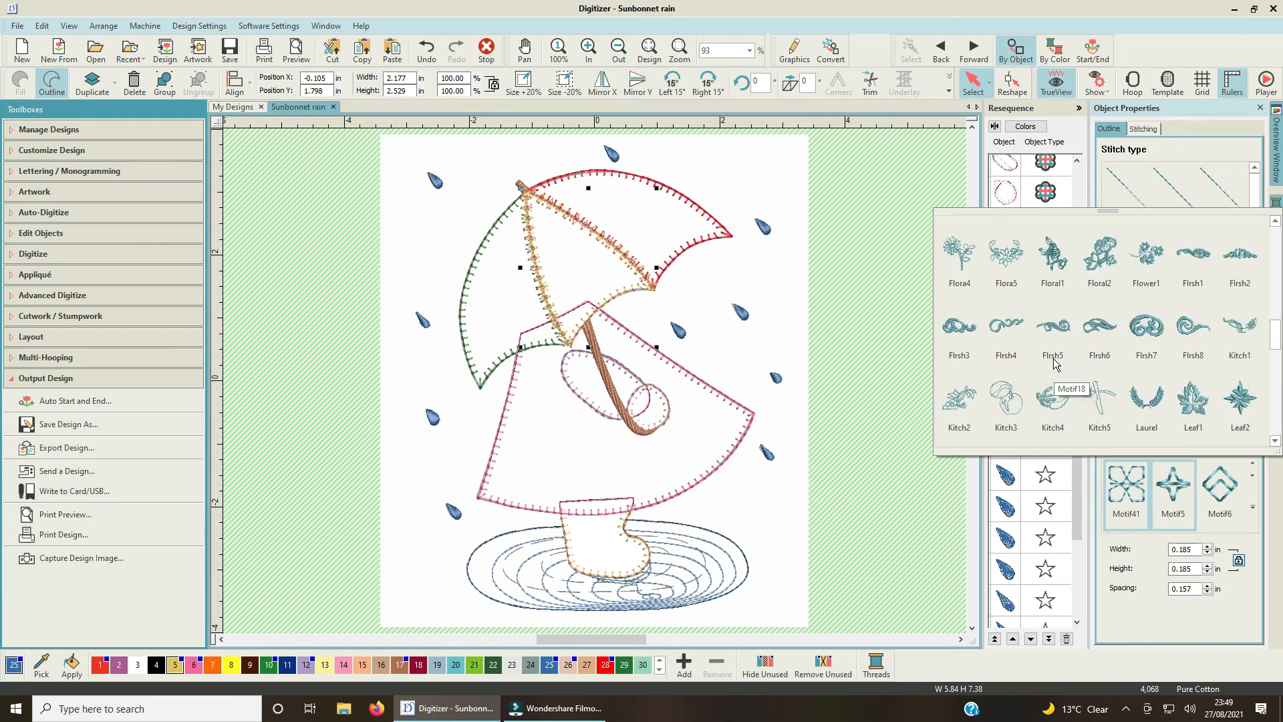
{"action": "scroll", "coordinate": [1052, 363], "scroll_direction": "down", "scroll_amount": 3}
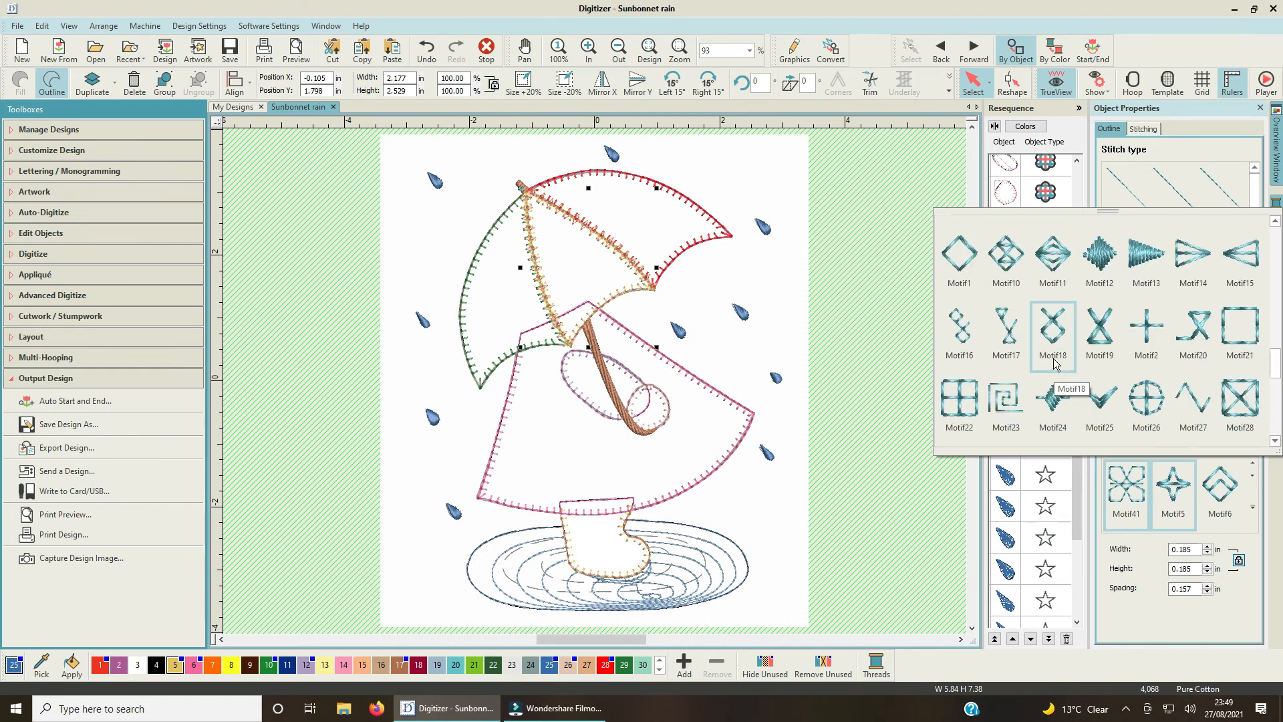
{"action": "left_click", "coordinate": [1099, 260]}
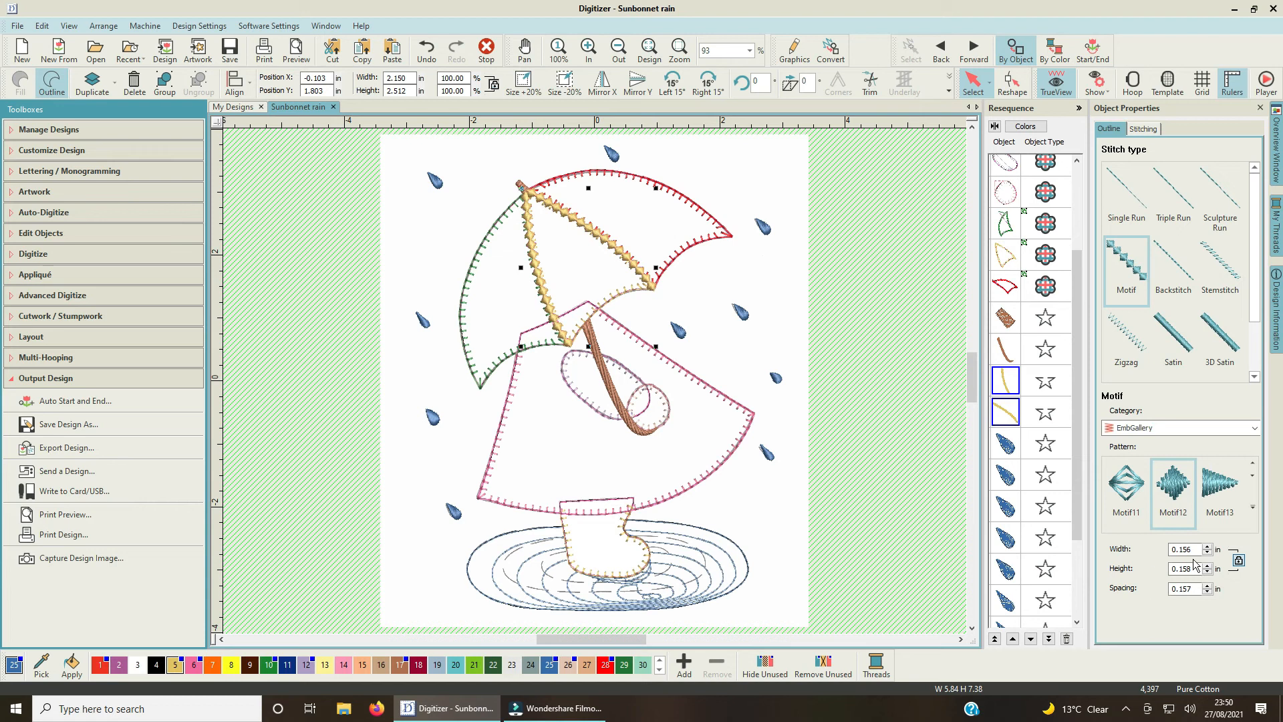
Set the rib motif's width to 0.185 in with the height scaling in proportion, and deselect the ribs.
{"action": "left_click_drag", "start_coordinate": [1193, 549], "coordinate": [1180, 547]}
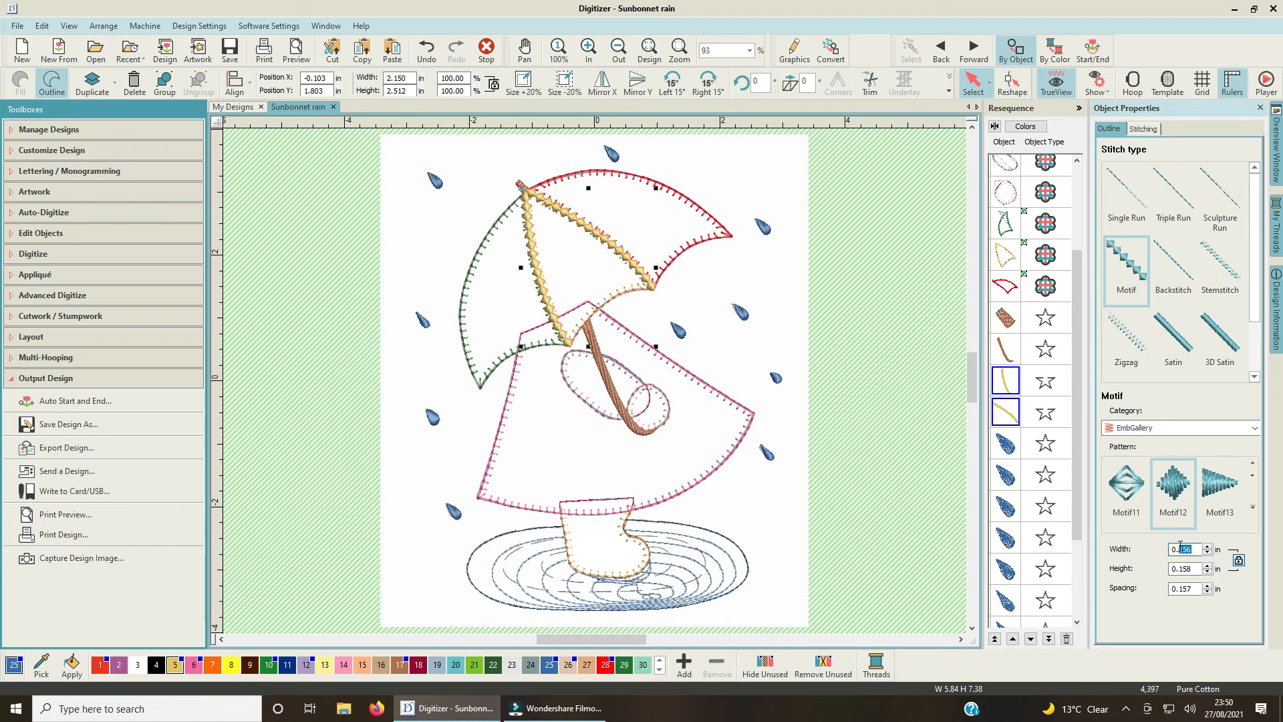
{"action": "key", "text": "BackSpace"}
{"action": "key", "text": "Return"}
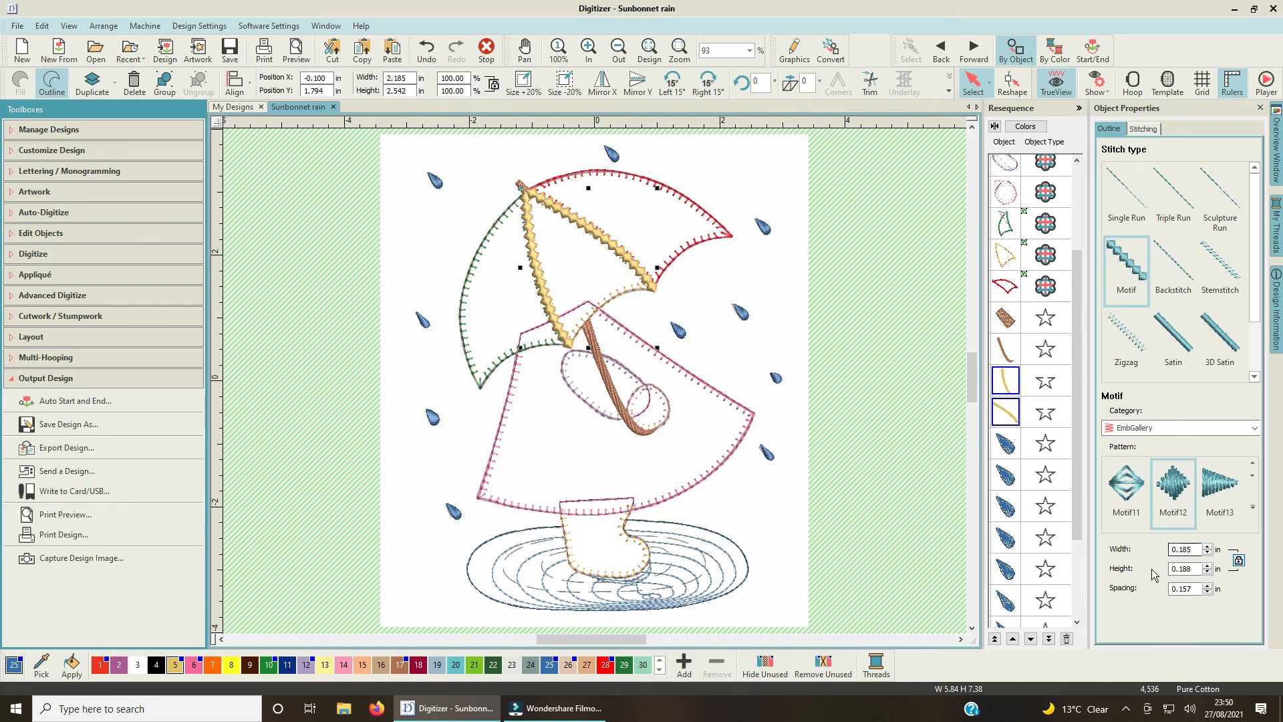
{"action": "left_click", "coordinate": [900, 428]}
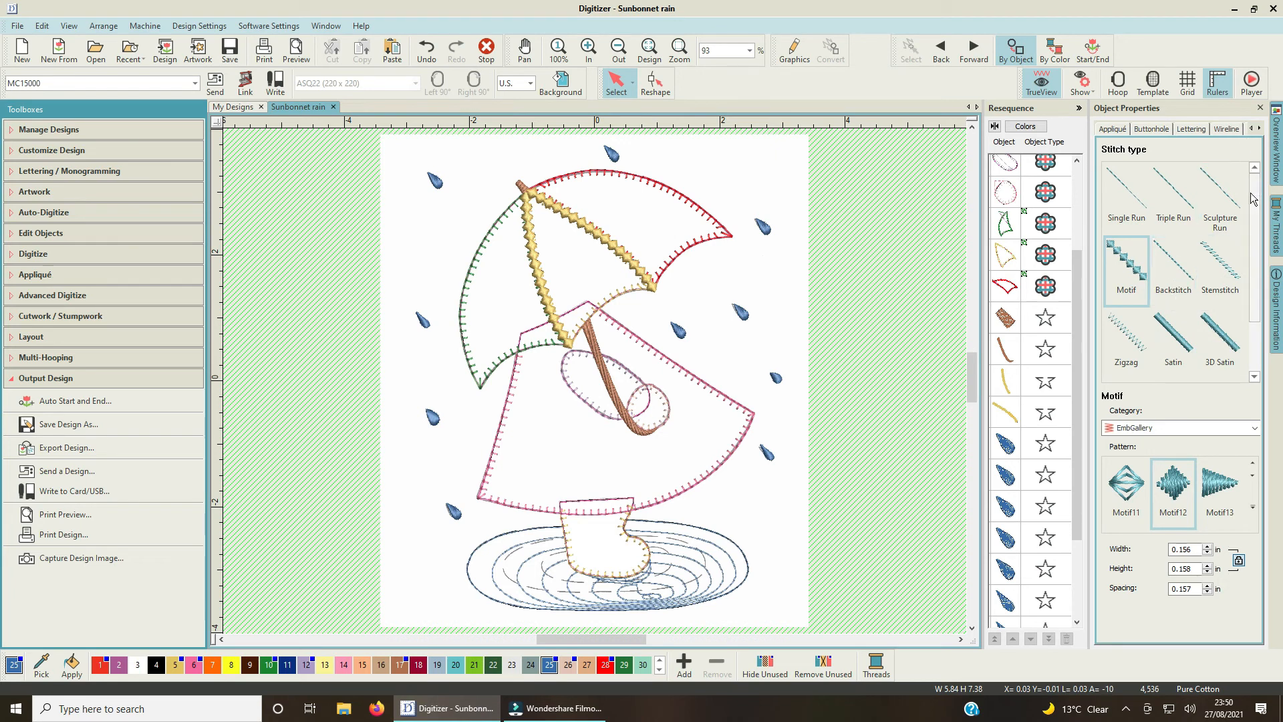
Reduce the auto jump maximum stitch of both umbrella rib lines to 0.42 in, and deselect them.
{"action": "left_click", "coordinate": [1009, 378]}
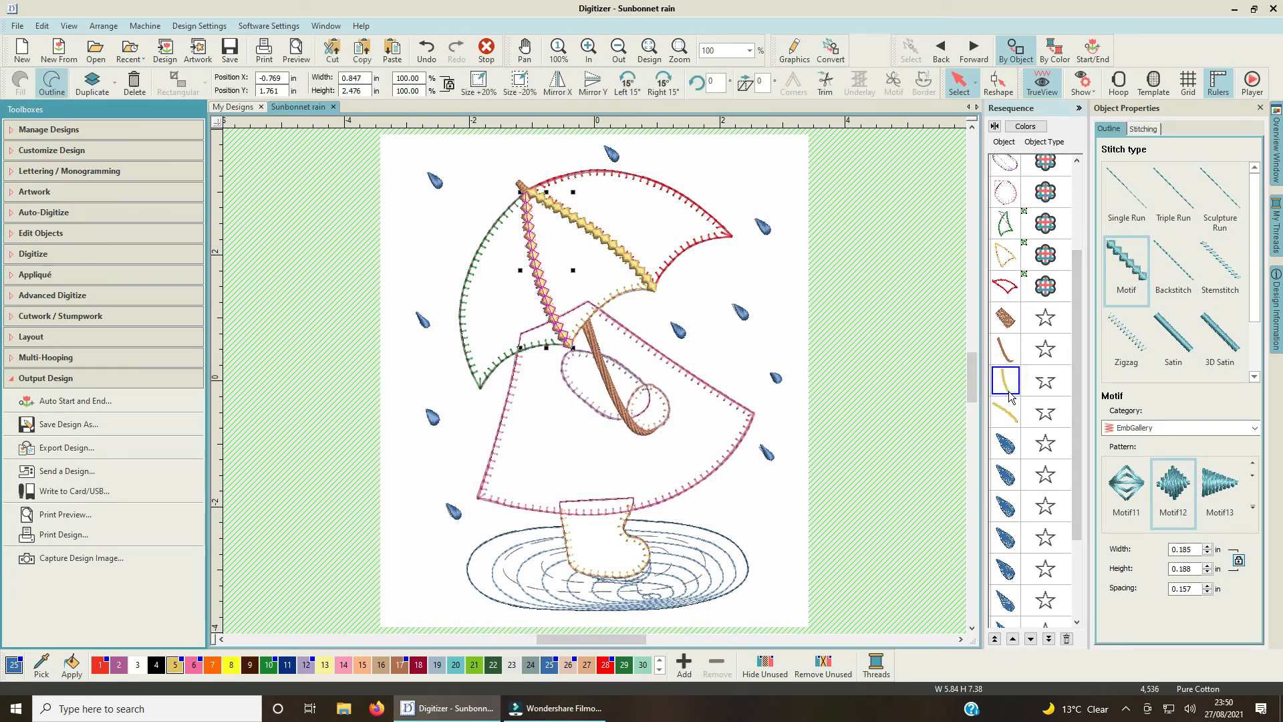
{"action": "left_click", "coordinate": [1009, 412], "text": "ctrl"}
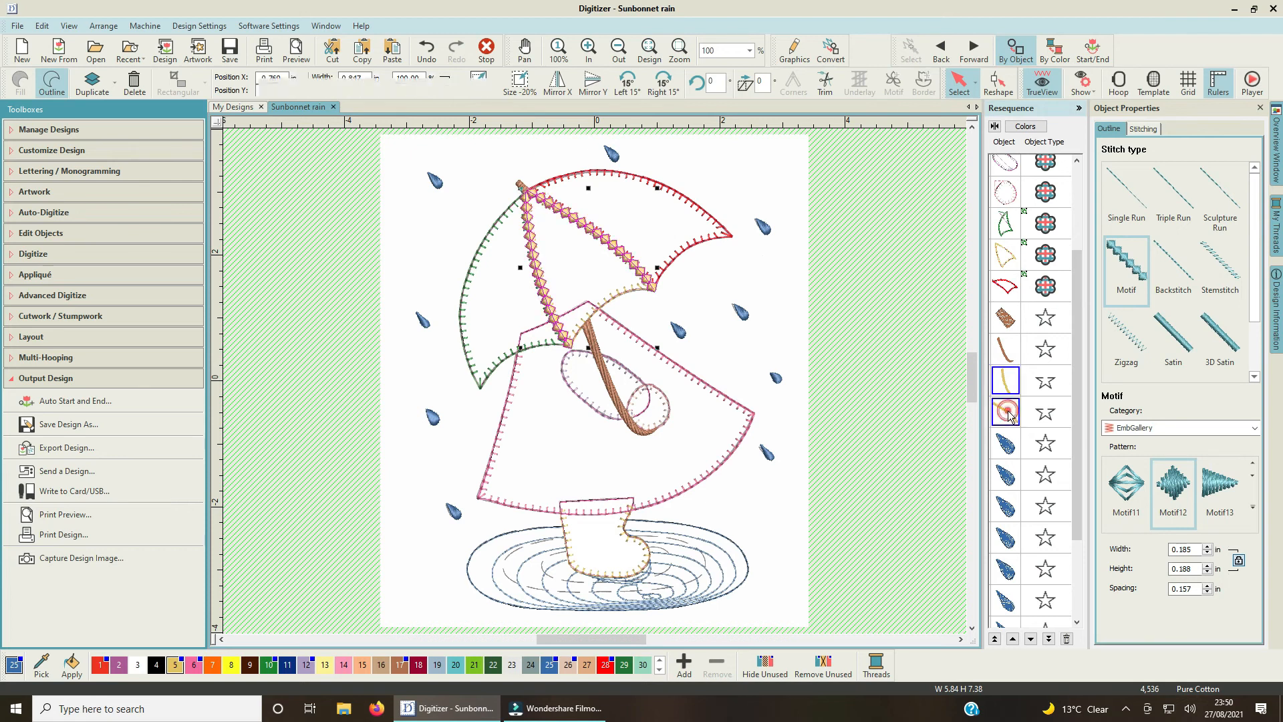
{"action": "left_click", "coordinate": [1144, 129]}
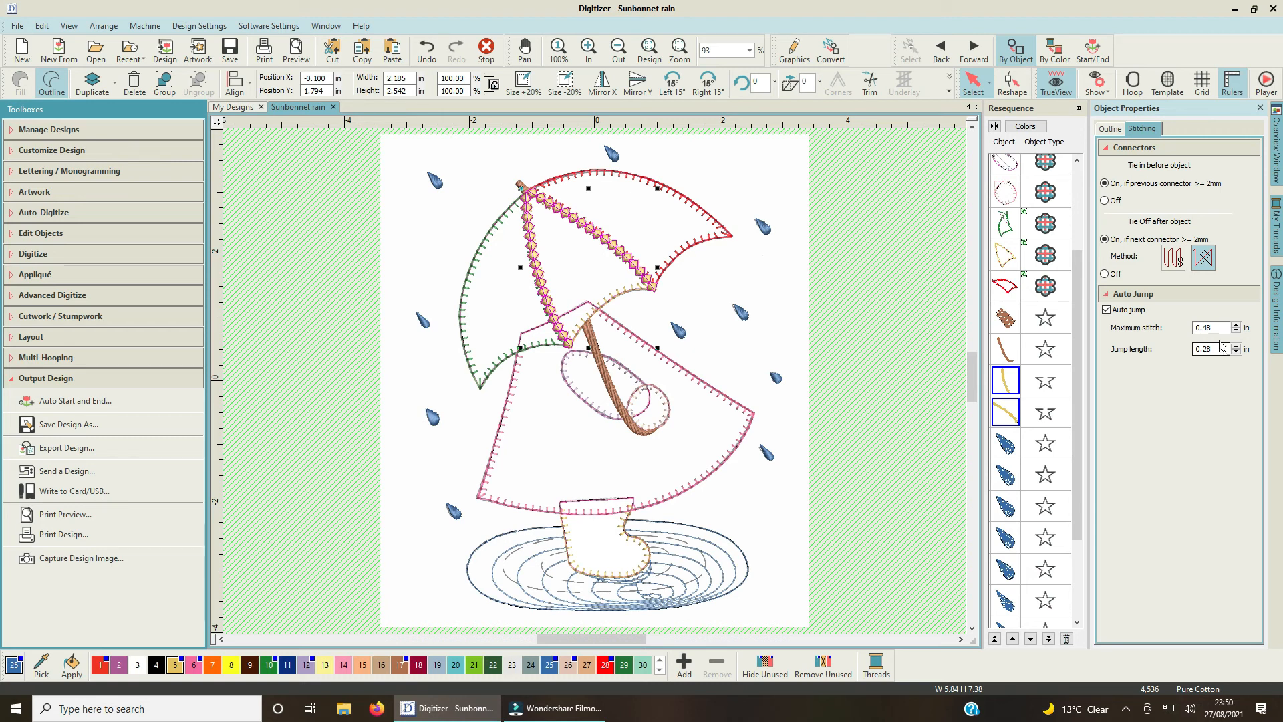
{"action": "left_click", "coordinate": [1236, 331]}
{"action": "left_click", "coordinate": [1236, 331]}
{"action": "left_click", "coordinate": [1236, 331]}
{"action": "left_click", "coordinate": [1236, 331]}
{"action": "left_click", "coordinate": [1236, 332]}
{"action": "left_click", "coordinate": [1236, 332]}
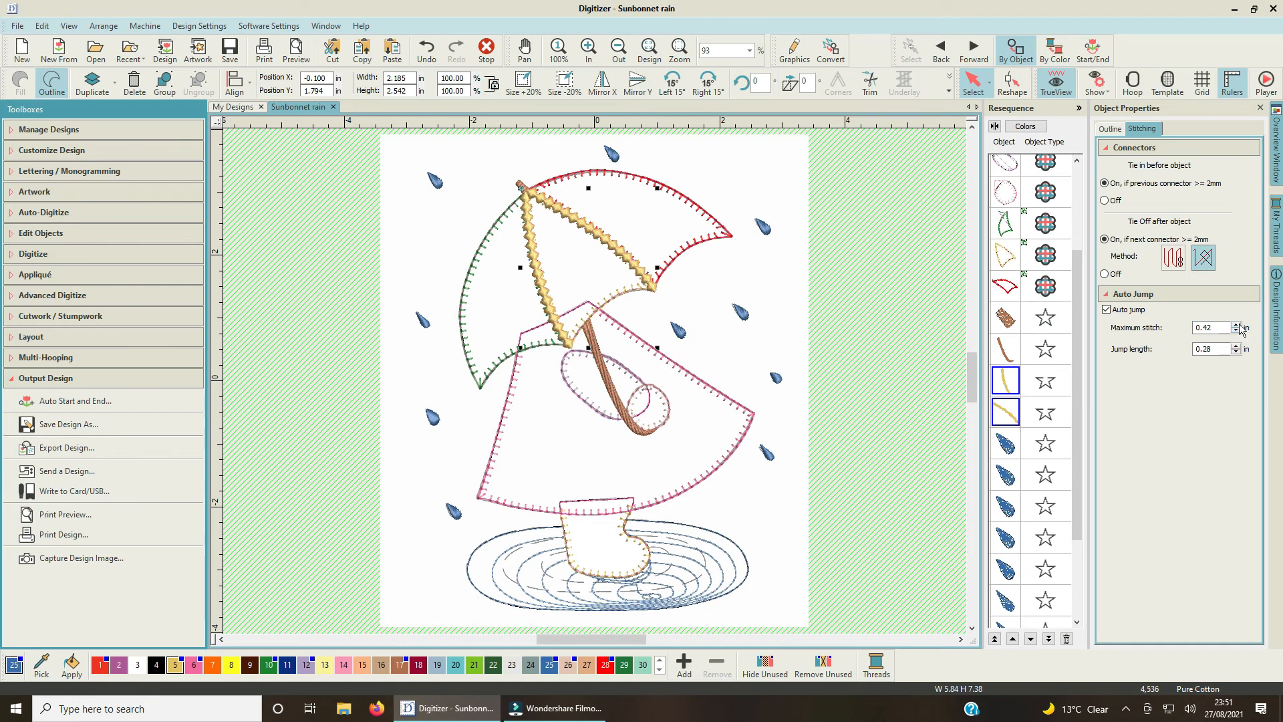
{"action": "left_click", "coordinate": [1117, 130]}
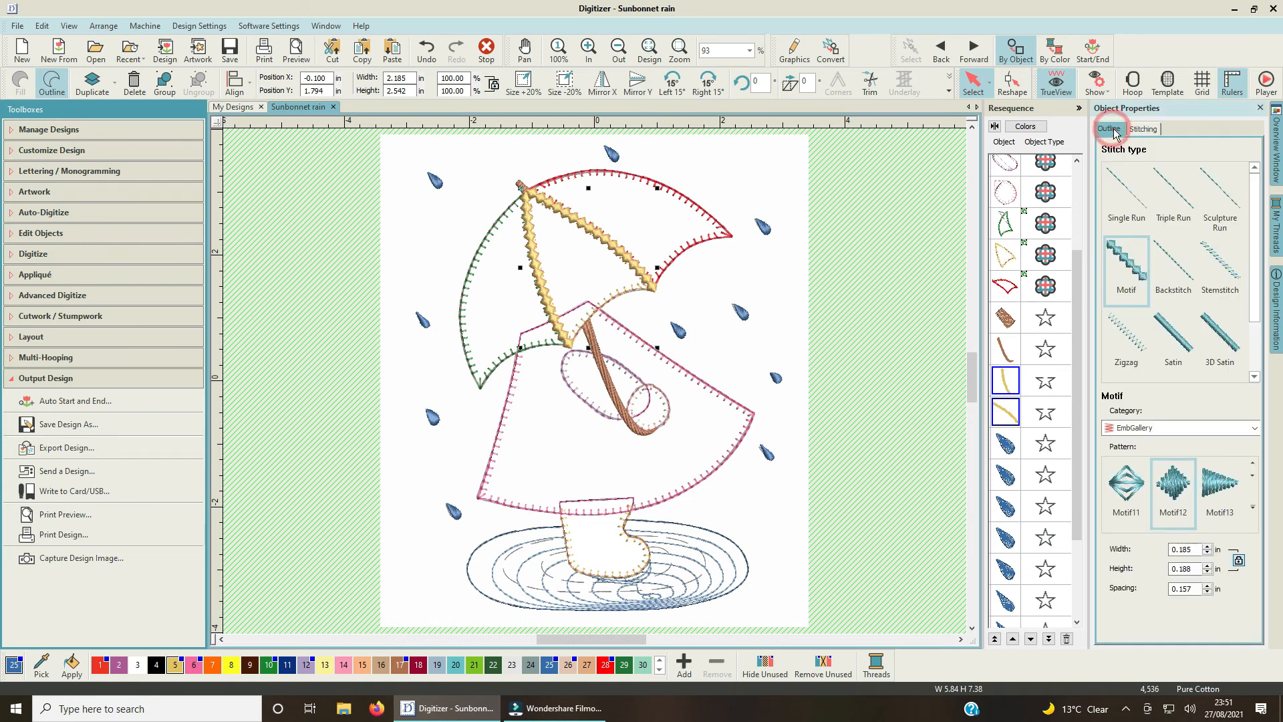
{"action": "left_click", "coordinate": [890, 319]}
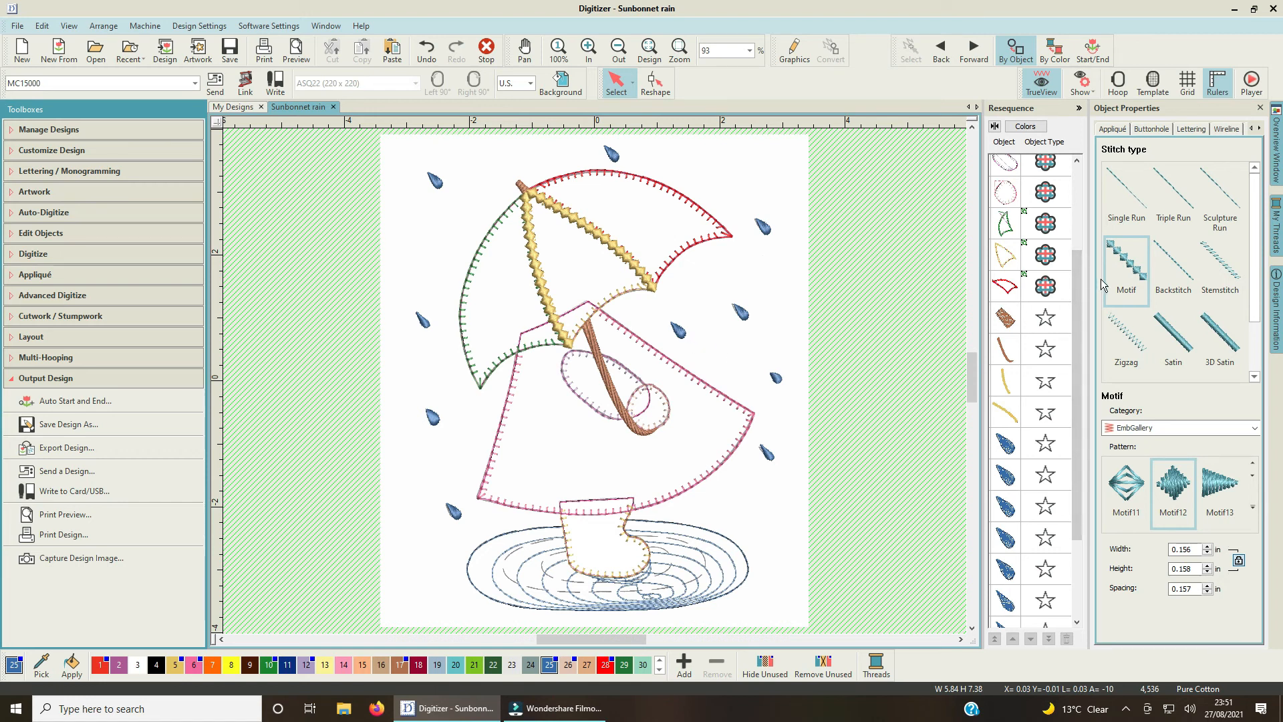
Try to switch the umbrella rib motif to Motif31 from the EmbGallery category.
{"action": "left_click", "coordinate": [1136, 431]}
{"action": "left_click", "coordinate": [1135, 463]}
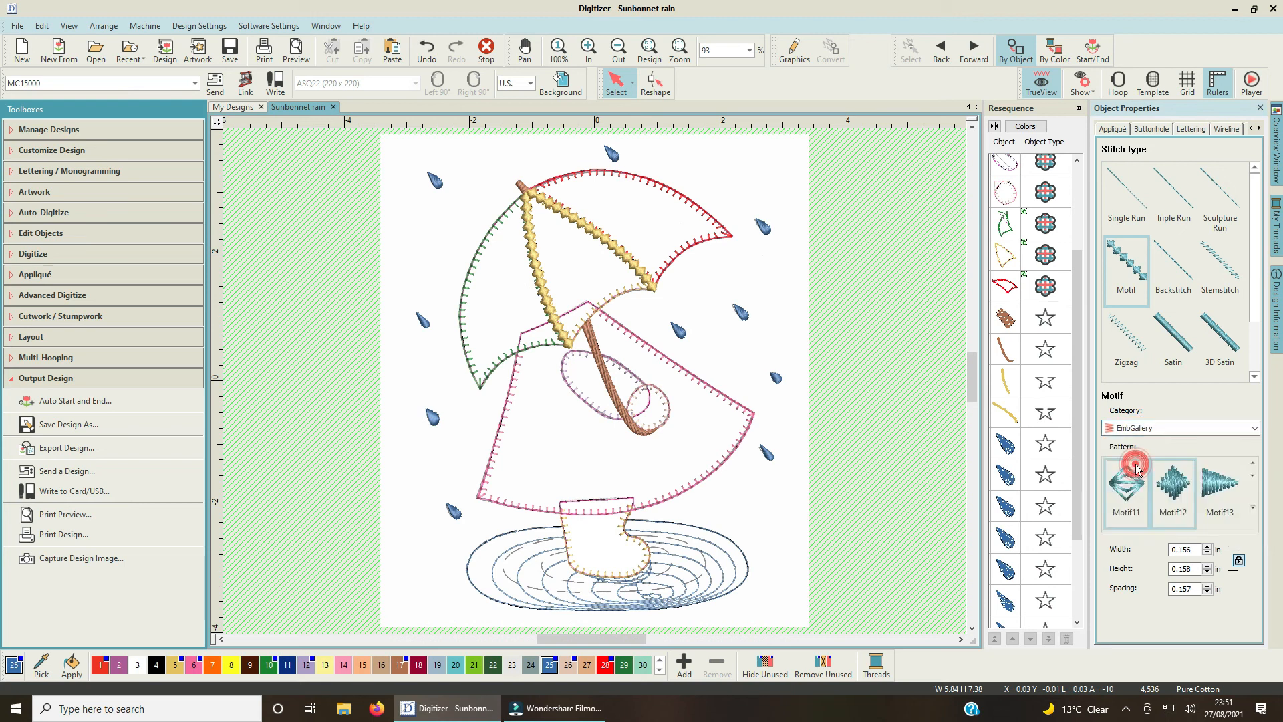
{"action": "left_click", "coordinate": [1251, 505]}
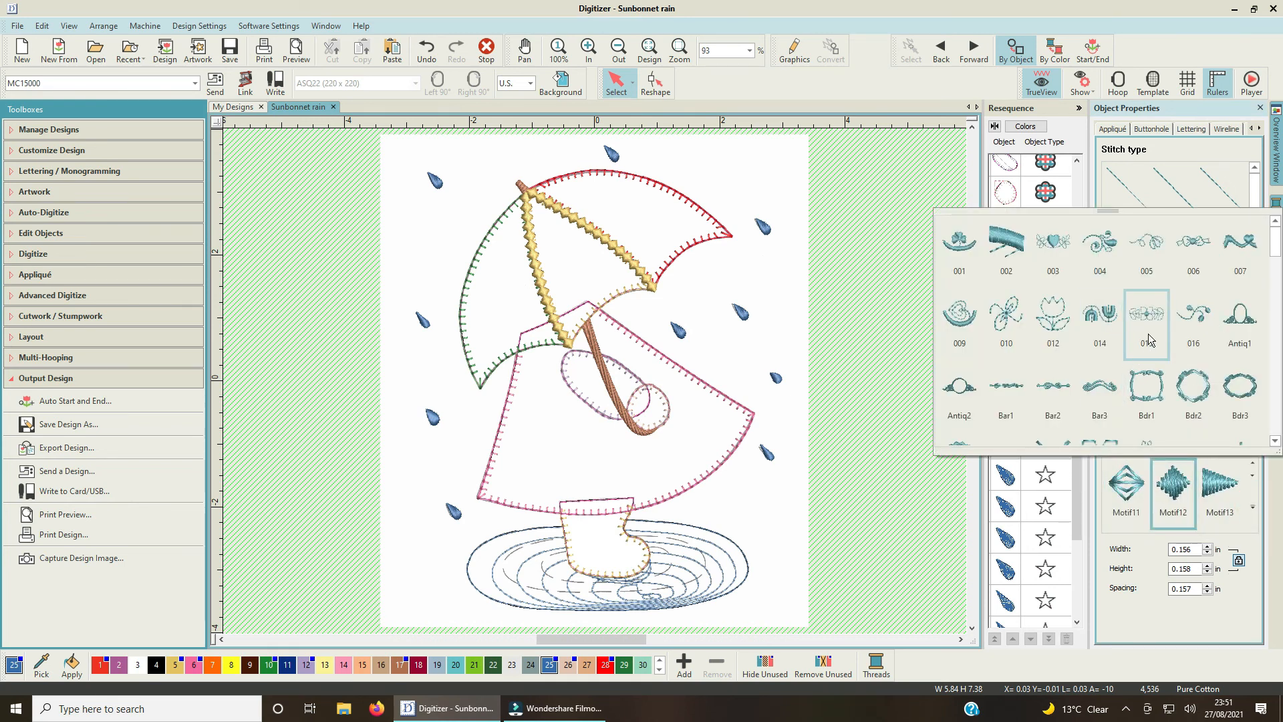
{"action": "scroll", "coordinate": [1139, 341], "scroll_direction": "down", "scroll_amount": 3}
{"action": "scroll", "coordinate": [1128, 355], "scroll_direction": "down", "scroll_amount": 8}
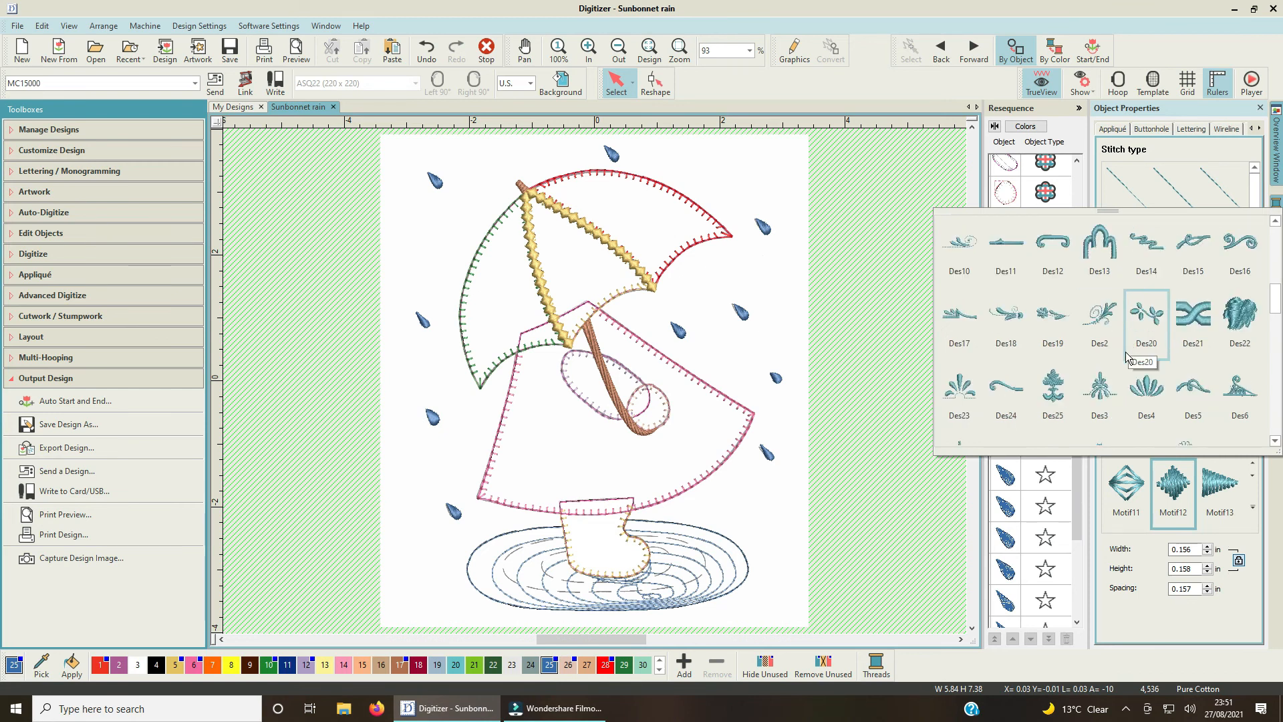
{"action": "scroll", "coordinate": [1123, 351], "scroll_direction": "down", "scroll_amount": 5}
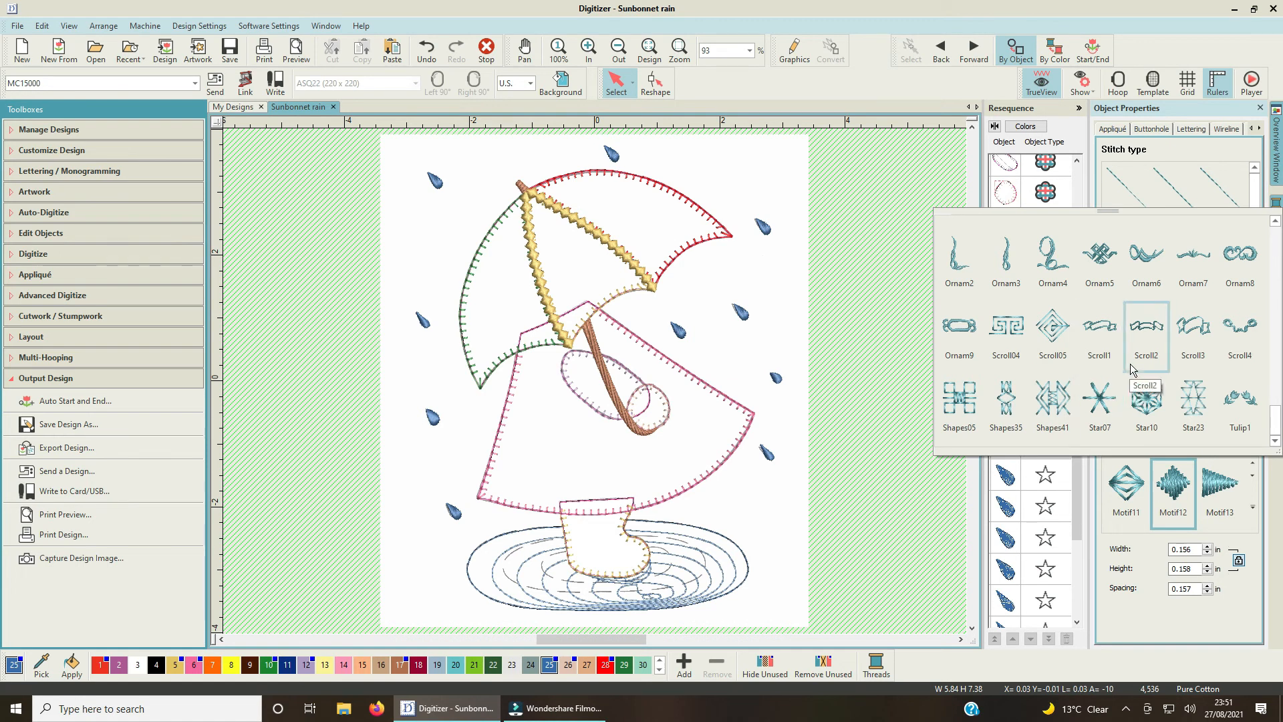
{"action": "scroll", "coordinate": [1129, 365], "scroll_direction": "up", "scroll_amount": 3}
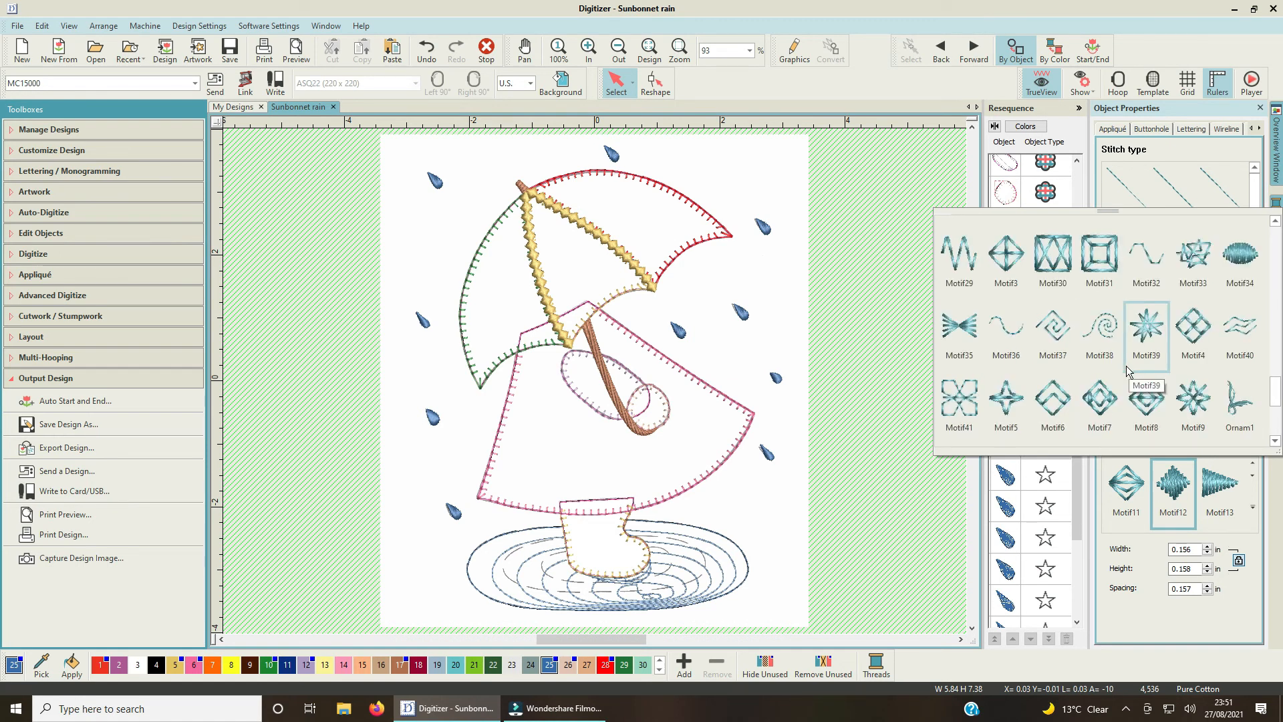
{"action": "left_click", "coordinate": [1096, 276]}
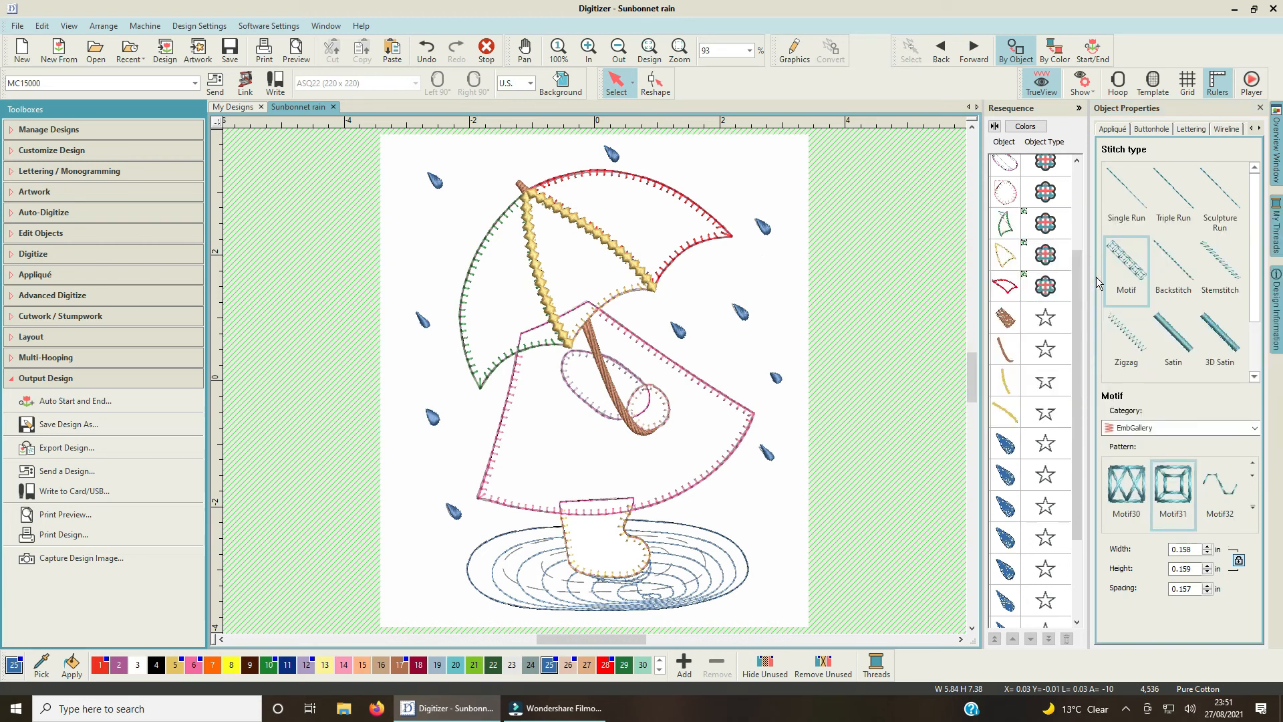
Change the motif pattern of both umbrella rib lines to Motif31 from the EmbGallery category, and deselect them.
{"action": "left_click", "coordinate": [1004, 379]}
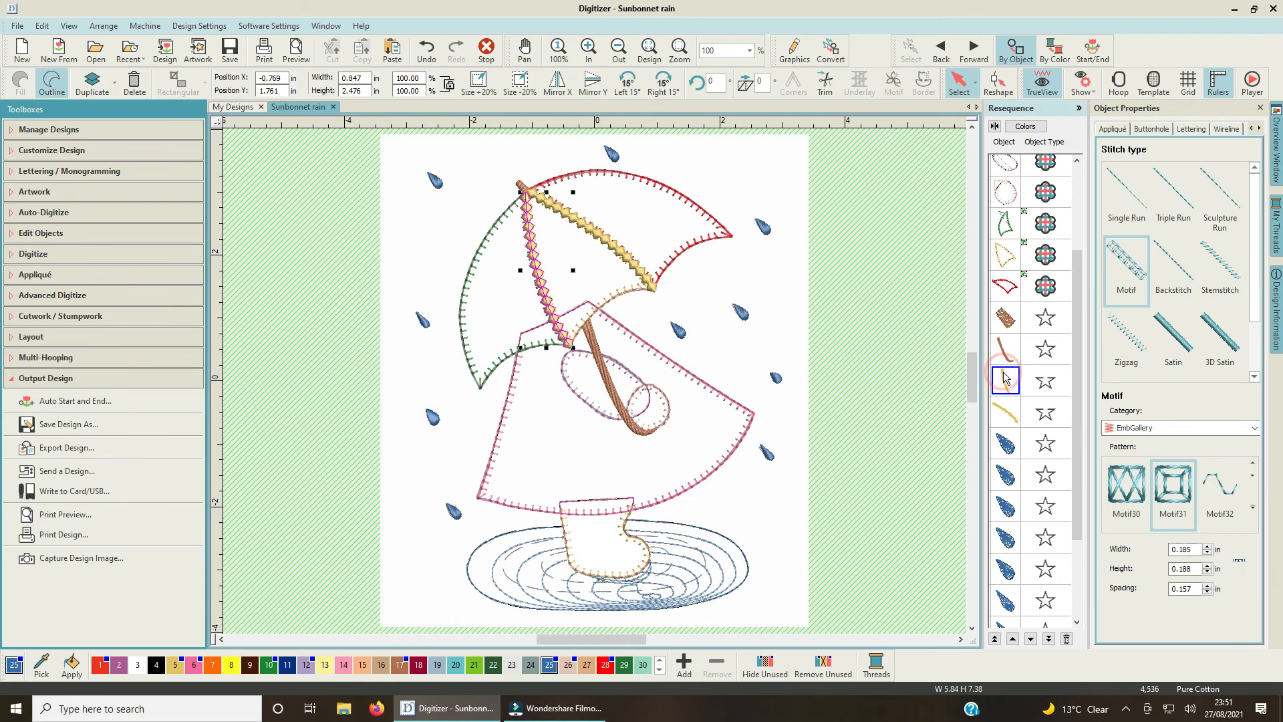
{"action": "left_click", "coordinate": [1004, 410], "text": "ctrl"}
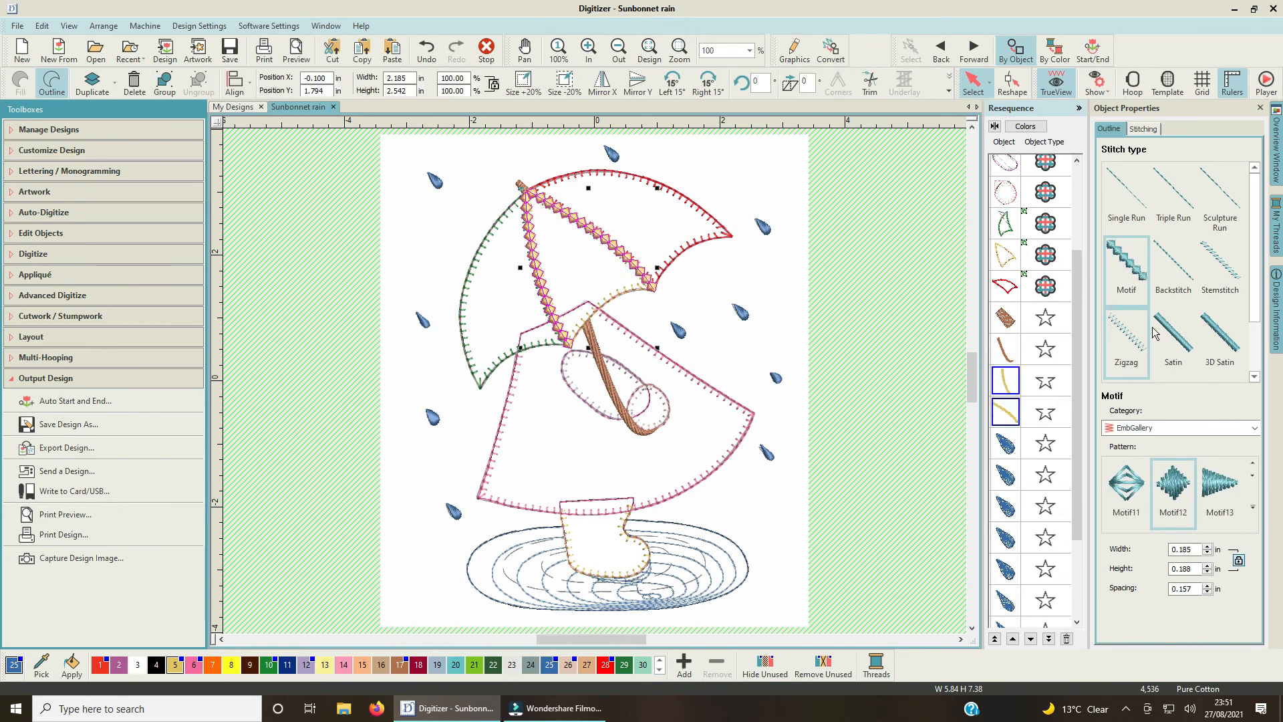
{"action": "left_click", "coordinate": [1142, 428]}
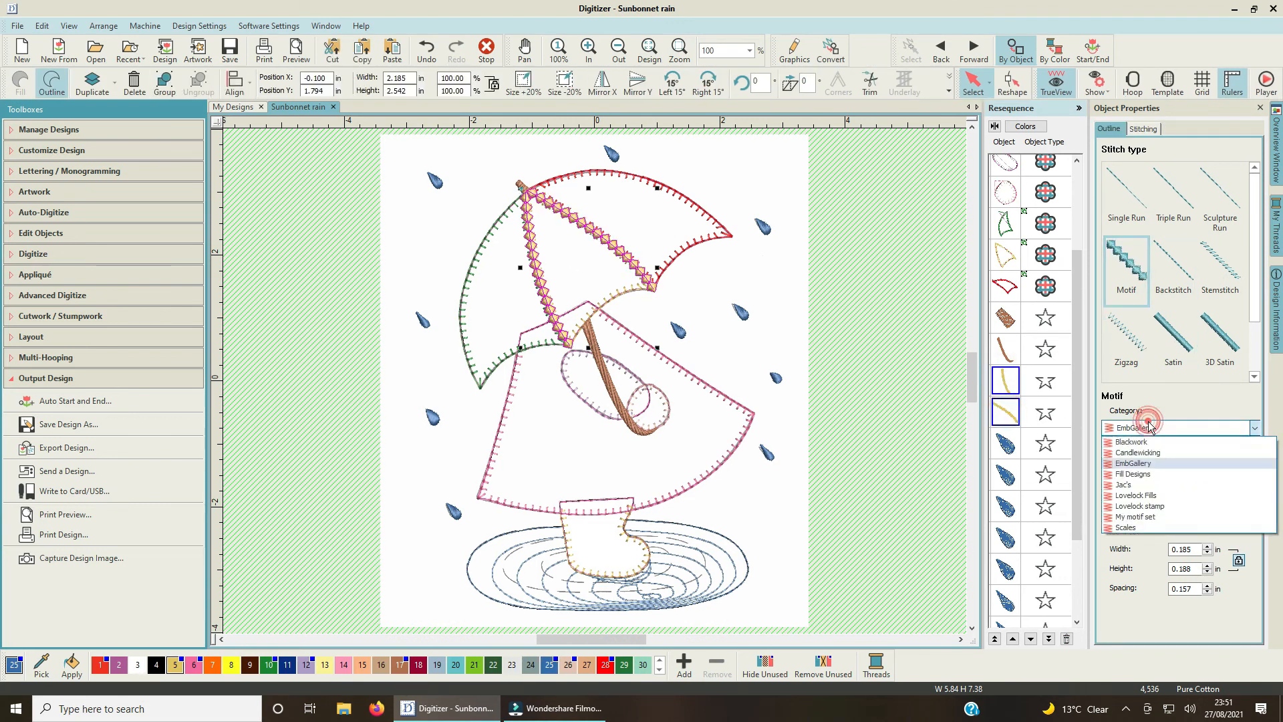
{"action": "left_click", "coordinate": [1144, 464]}
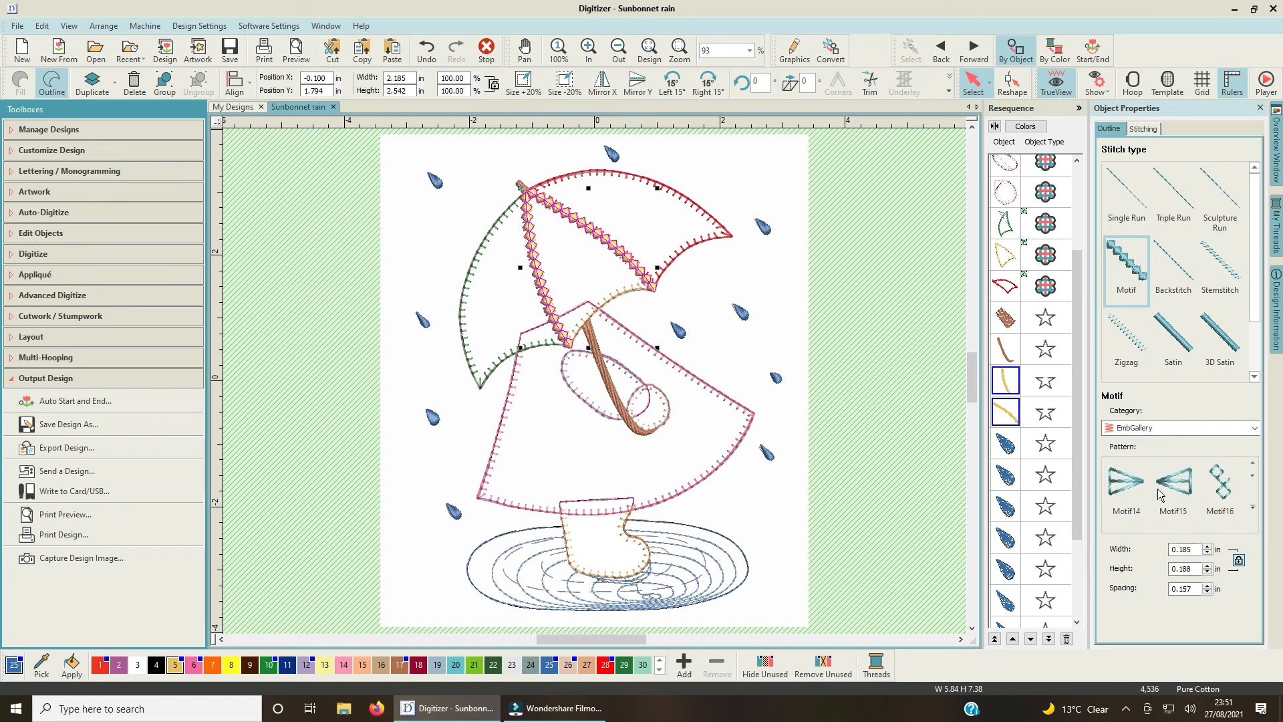
{"action": "scroll", "coordinate": [1158, 494], "scroll_direction": "down", "scroll_amount": 5}
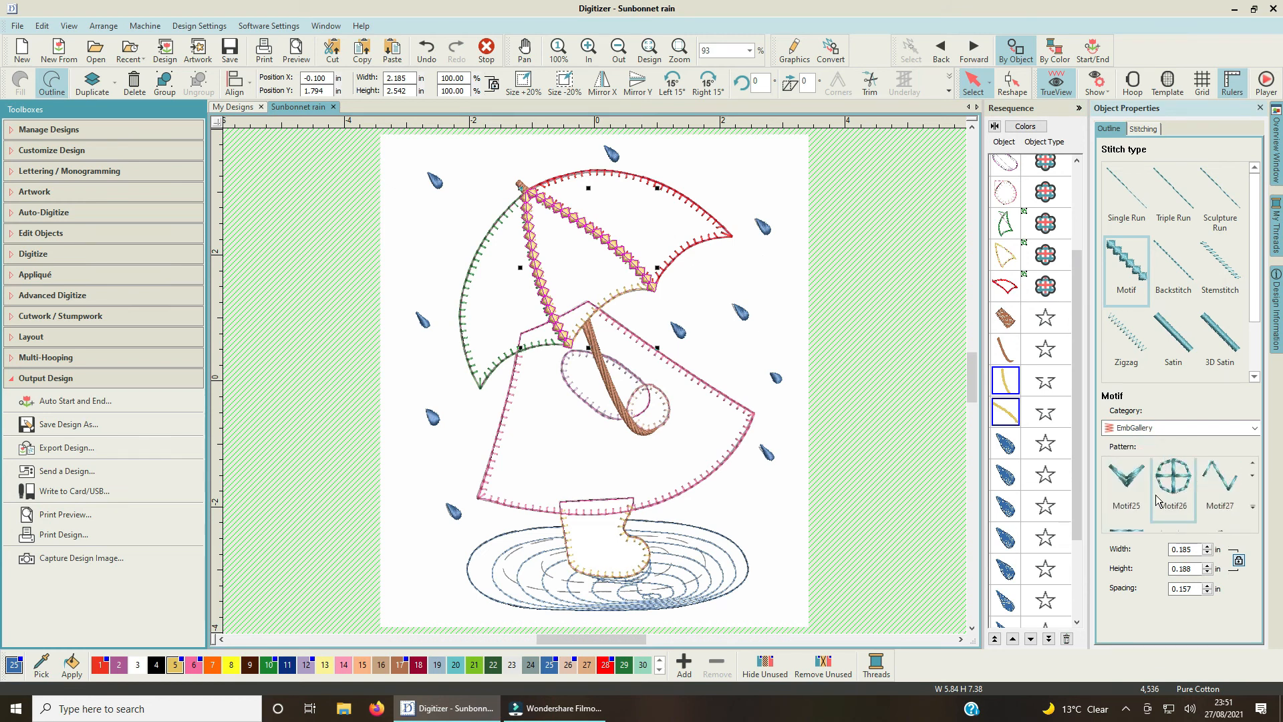
{"action": "scroll", "coordinate": [1158, 498], "scroll_direction": "down", "scroll_amount": 2}
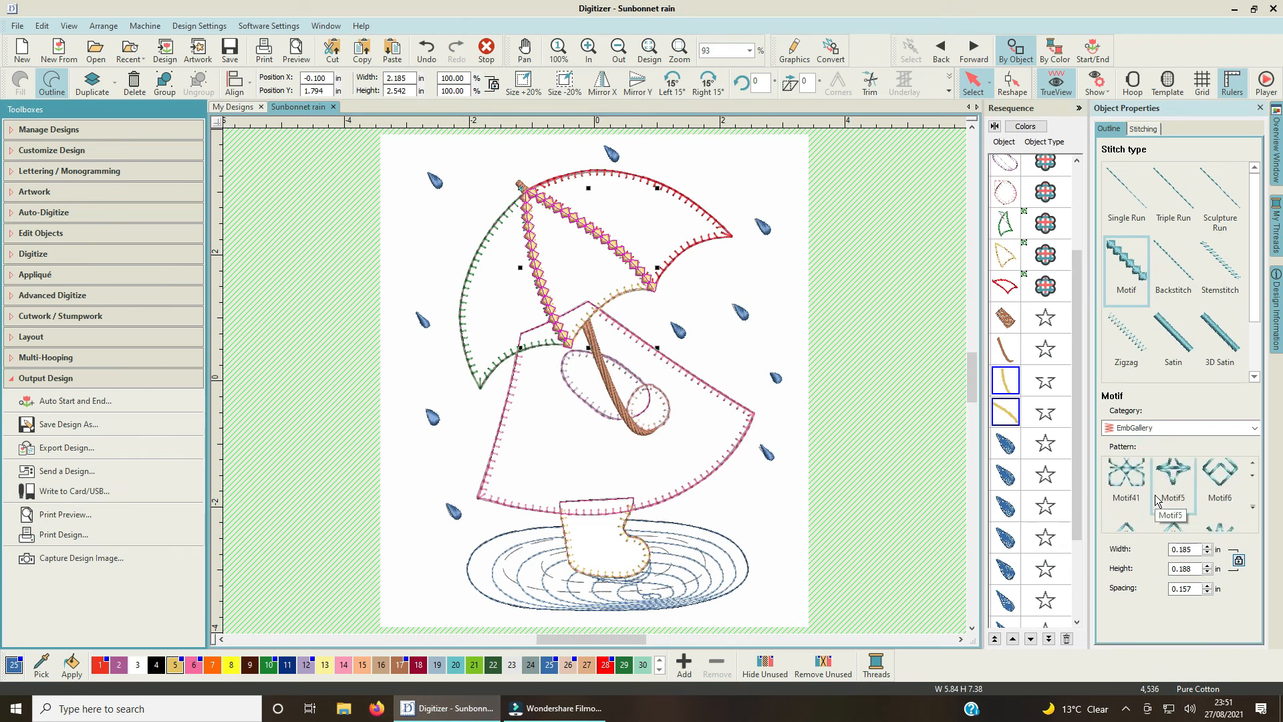
{"action": "scroll", "coordinate": [1156, 500], "scroll_direction": "up", "scroll_amount": 3}
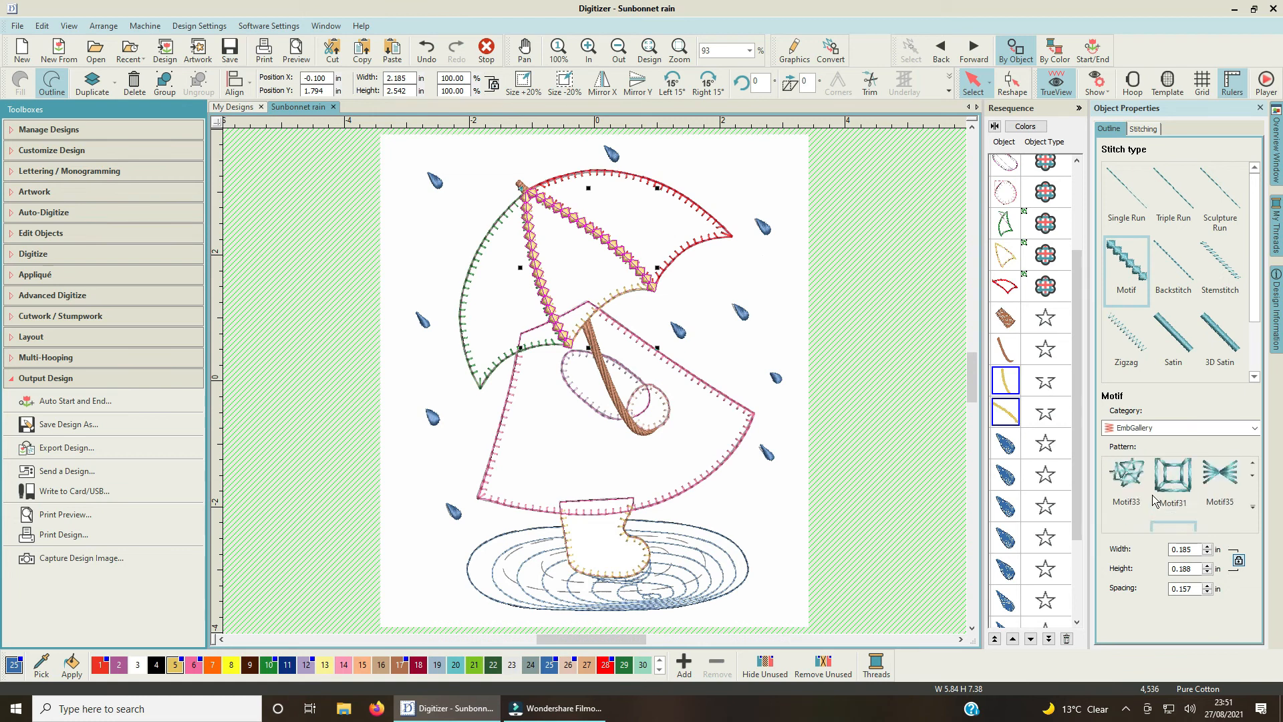
{"action": "left_click", "coordinate": [1252, 507]}
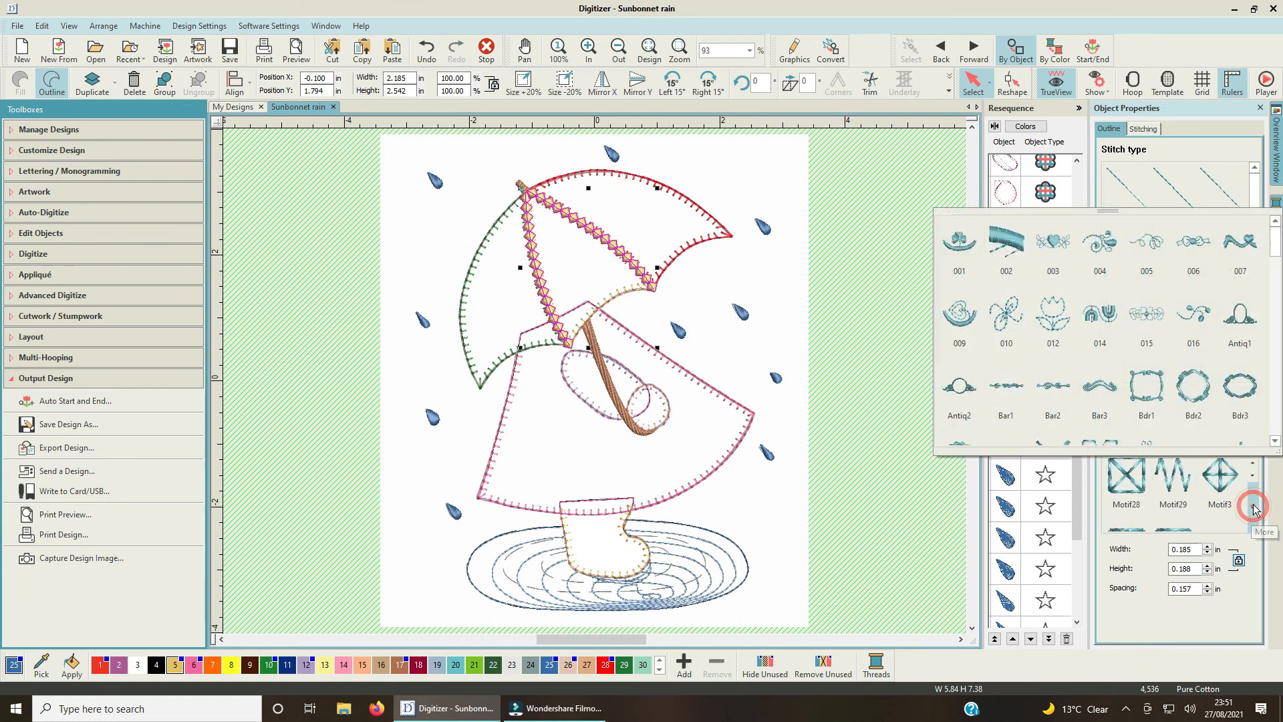
{"action": "scroll", "coordinate": [1096, 361], "scroll_direction": "down", "scroll_amount": 5}
{"action": "scroll", "coordinate": [1089, 334], "scroll_direction": "down", "scroll_amount": 8}
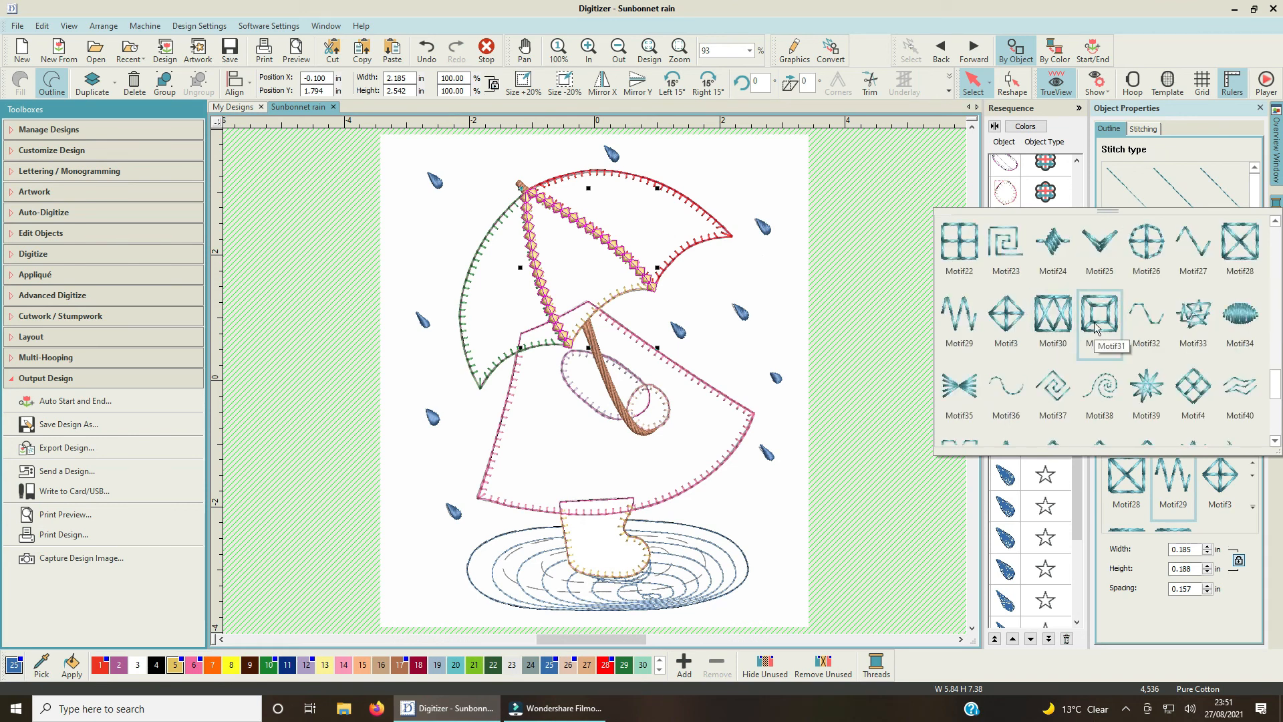
{"action": "left_click", "coordinate": [1095, 324]}
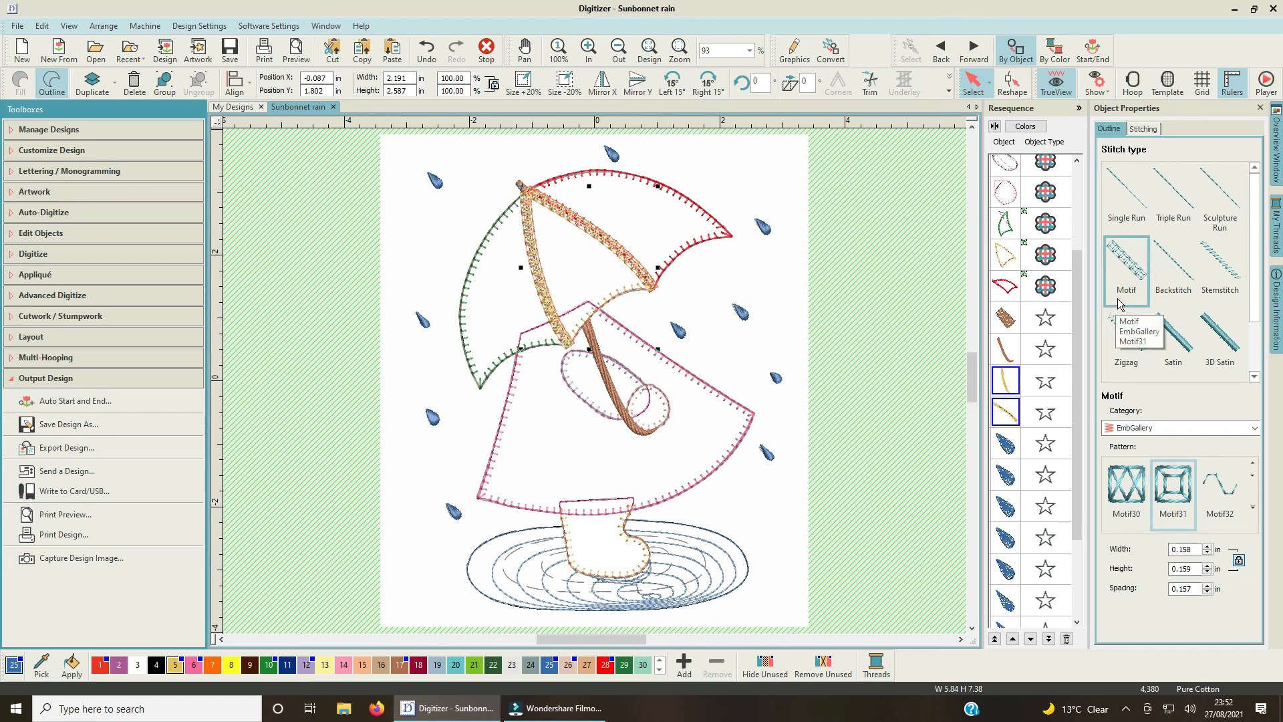
{"action": "left_click", "coordinate": [926, 318]}
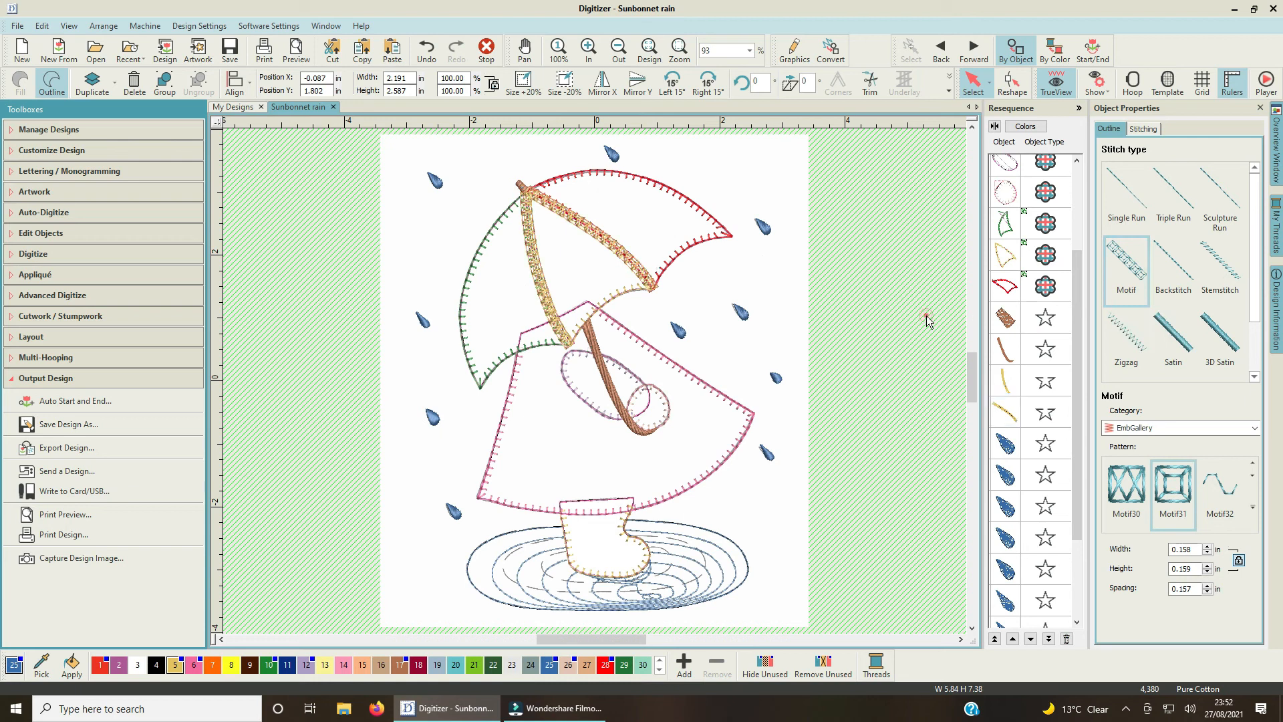
Try to set the umbrella rib motif's width to 0.12 in.
{"action": "key", "text": "b"}
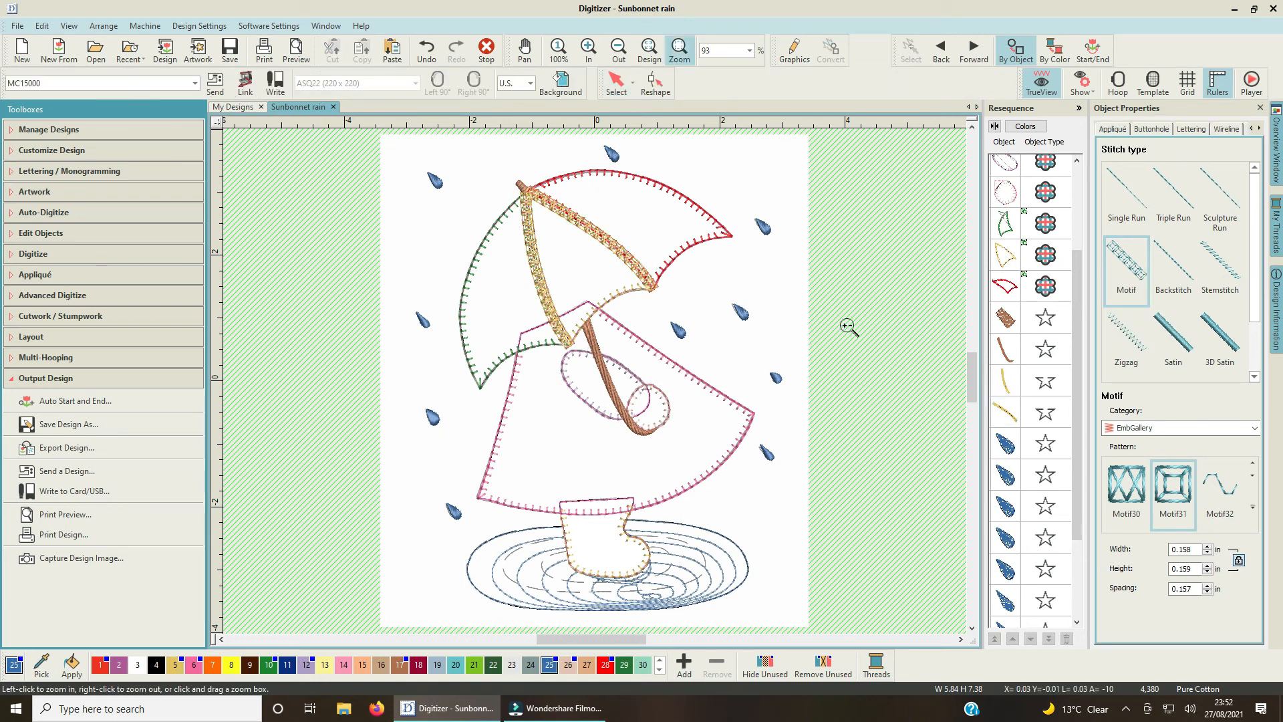
{"action": "left_click_drag", "start_coordinate": [459, 170], "coordinate": [694, 325]}
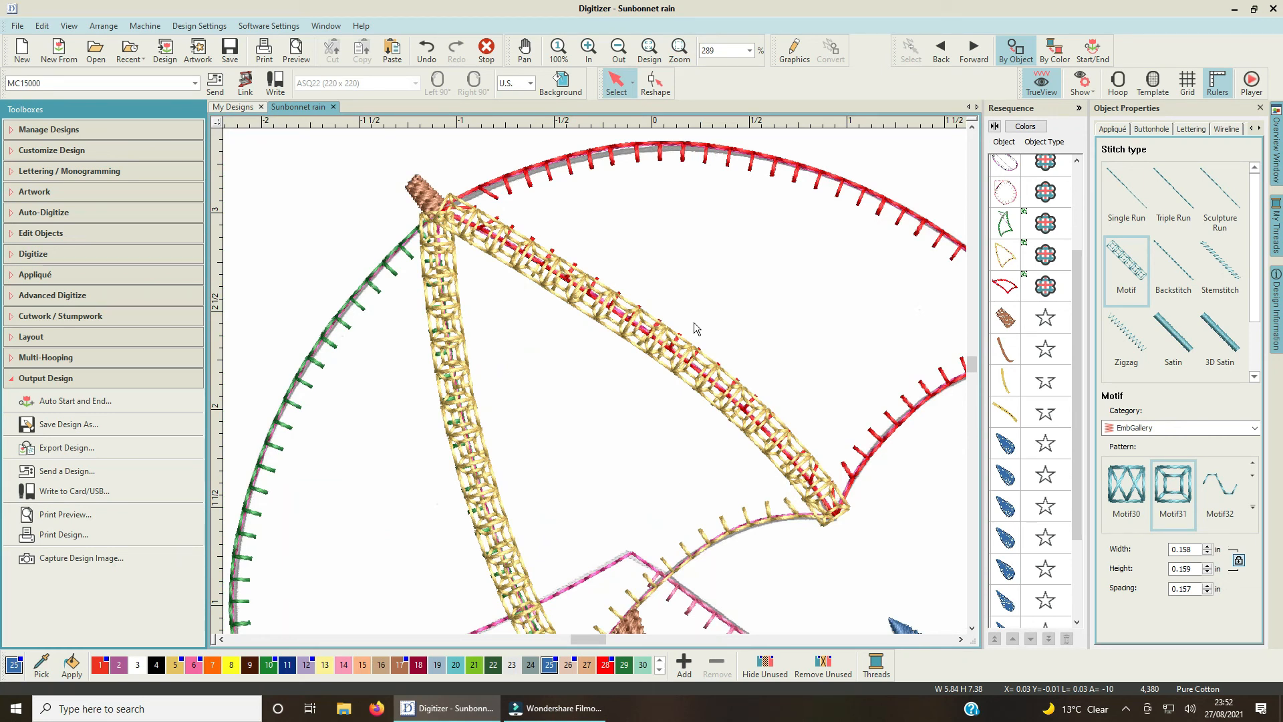
{"action": "scroll", "coordinate": [595, 385], "scroll_direction": "down", "scroll_amount": 1}
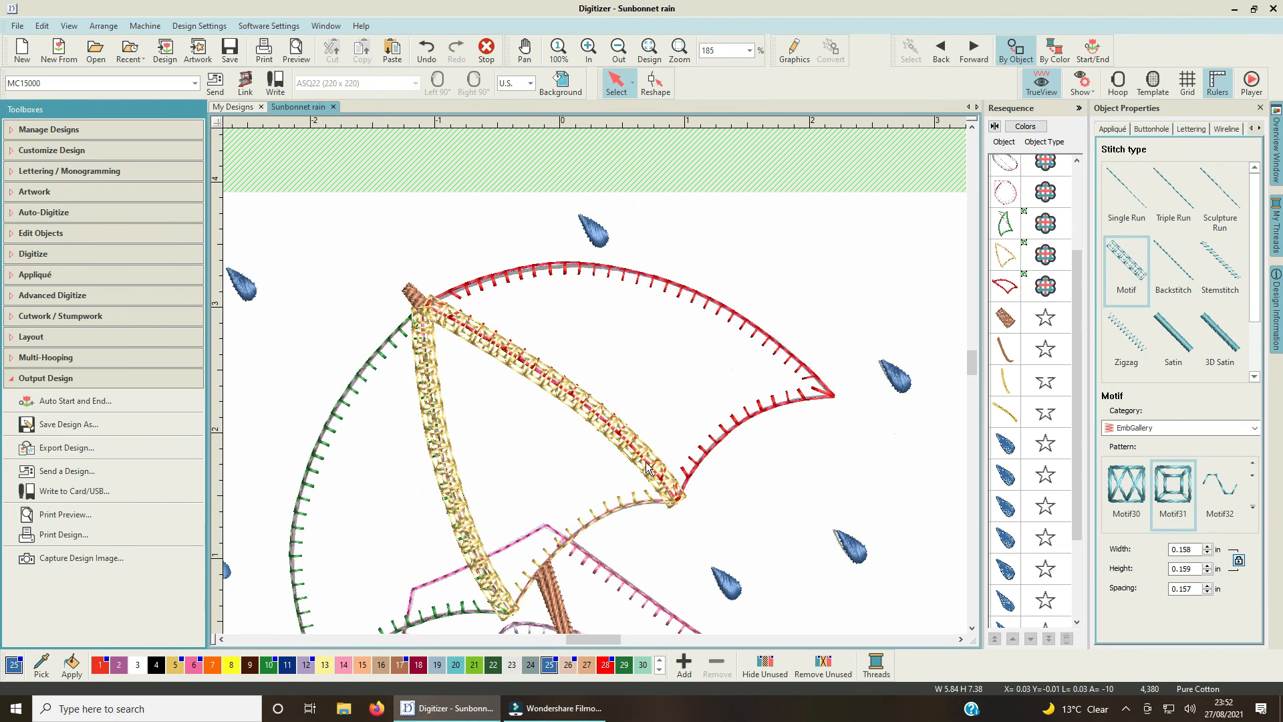
{"action": "left_click", "coordinate": [1196, 548]}
{"action": "double_click", "coordinate": [1196, 547]}
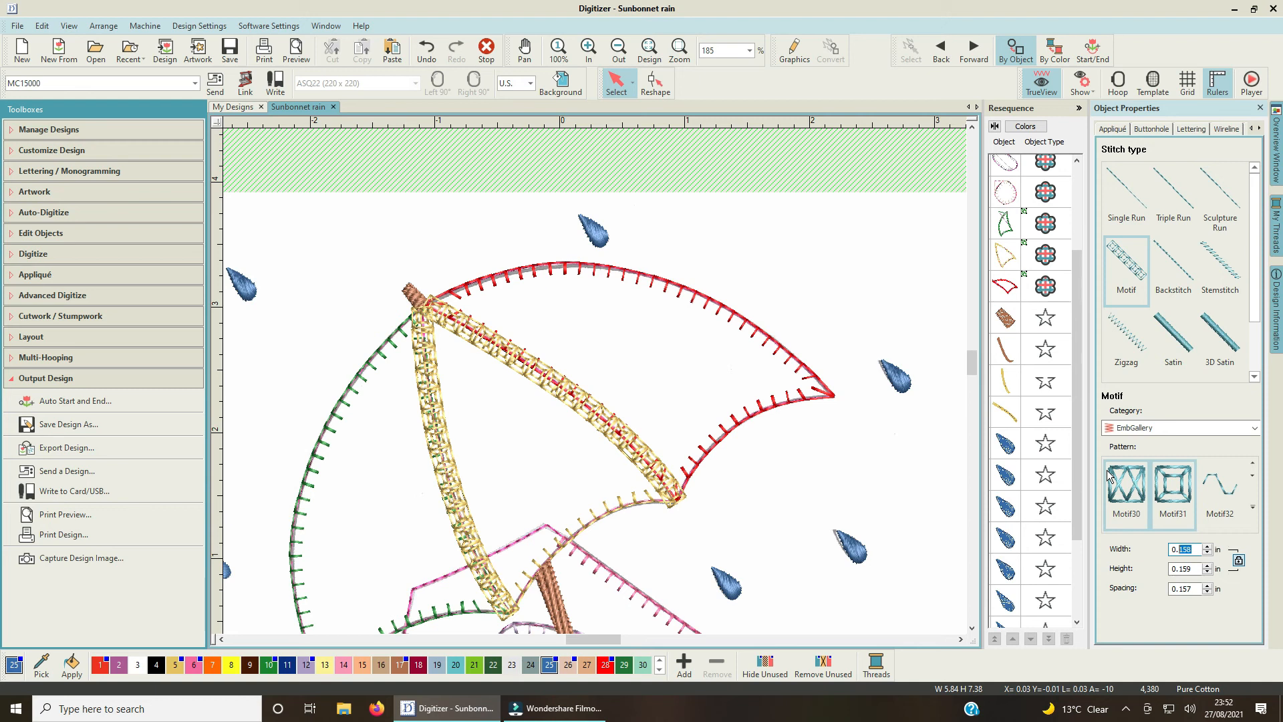
{"action": "type", "text": "12"}
{"action": "key", "text": "Return"}
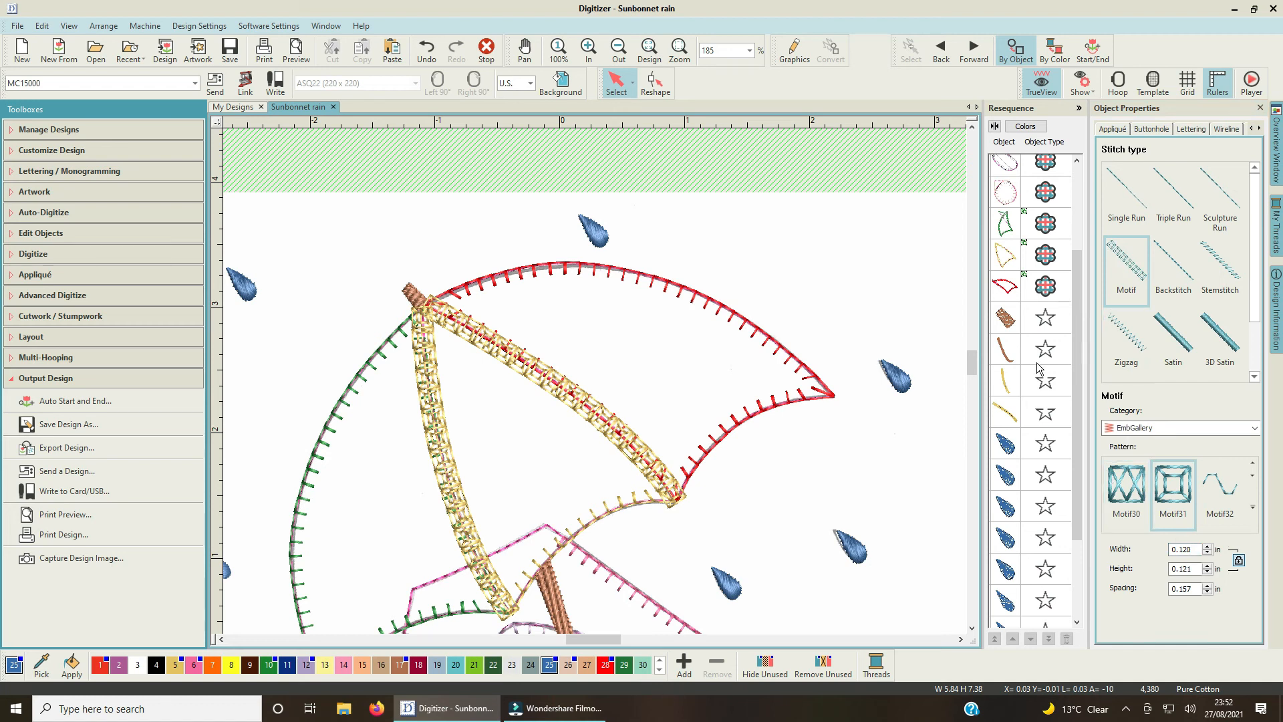
Select both umbrella rib lines, reduce their Motif31 width to 0.120 in with the height scaling in proportion, and deselect them.
{"action": "left_click", "coordinate": [1005, 381]}
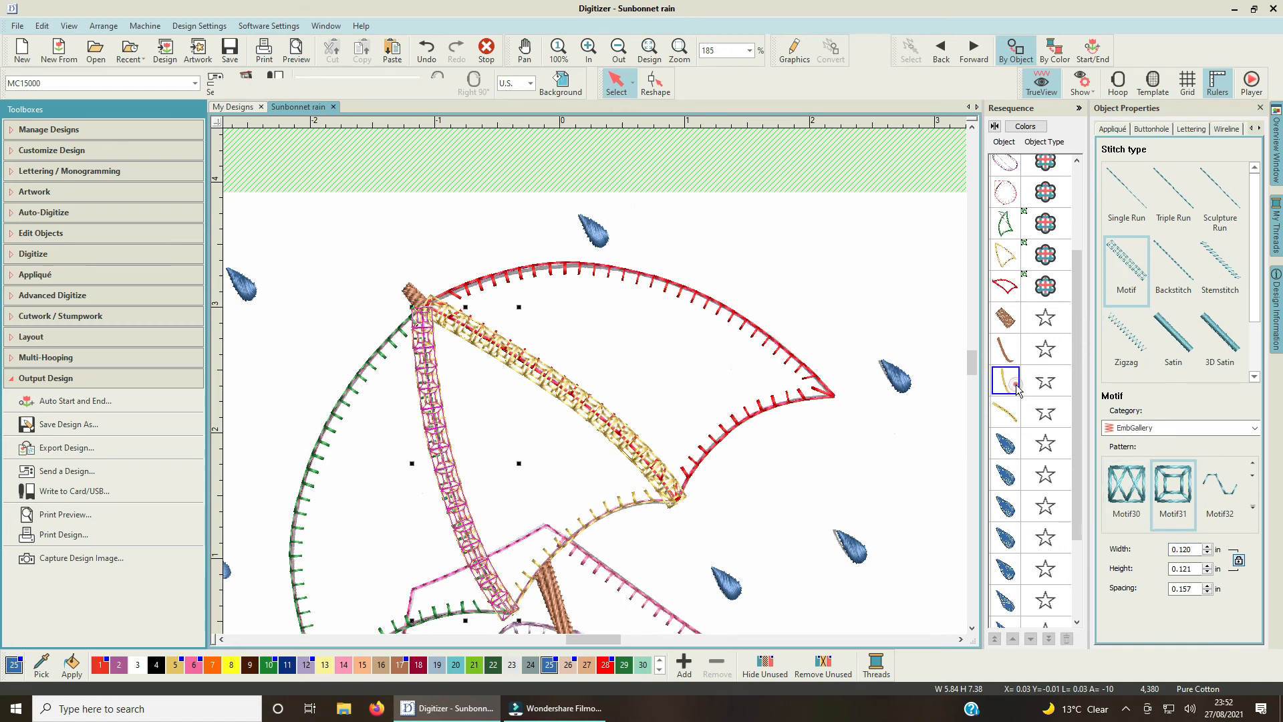
{"action": "left_click", "coordinate": [1005, 417], "text": "ctrl"}
{"action": "left_click_drag", "start_coordinate": [1192, 549], "coordinate": [1182, 549]}
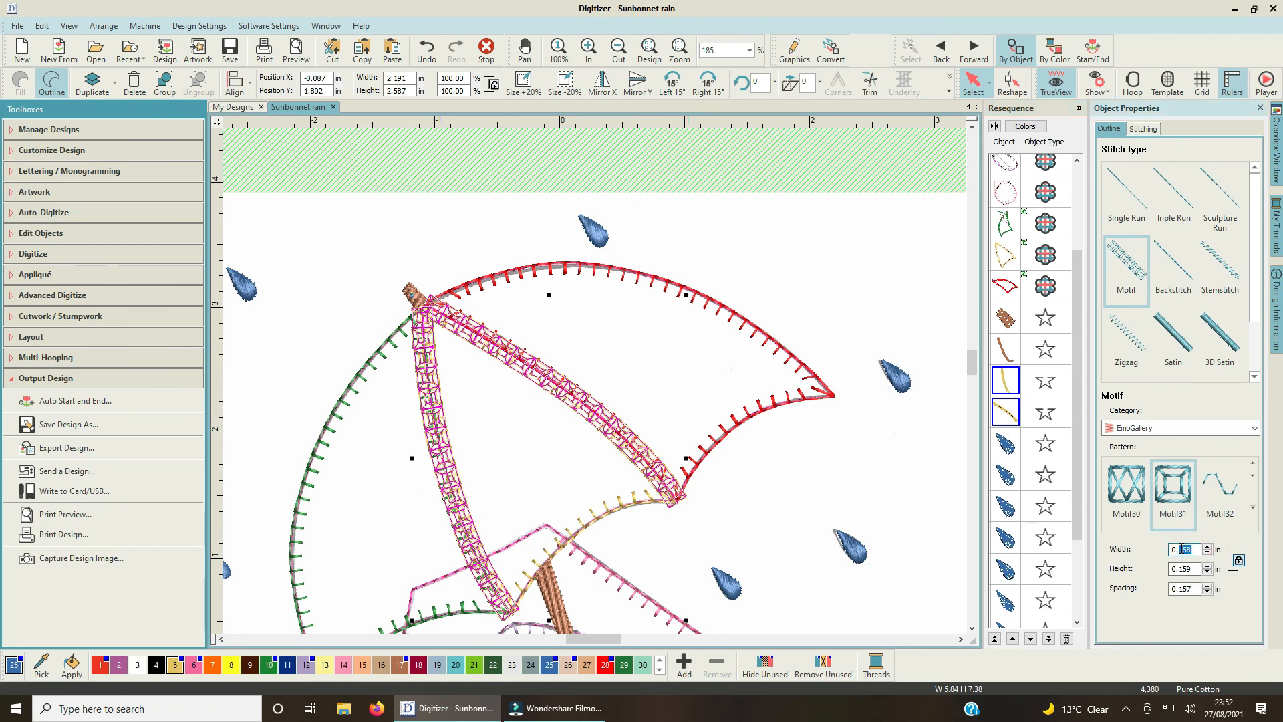
{"action": "key", "text": "BackSpace"}
{"action": "key", "text": "Return"}
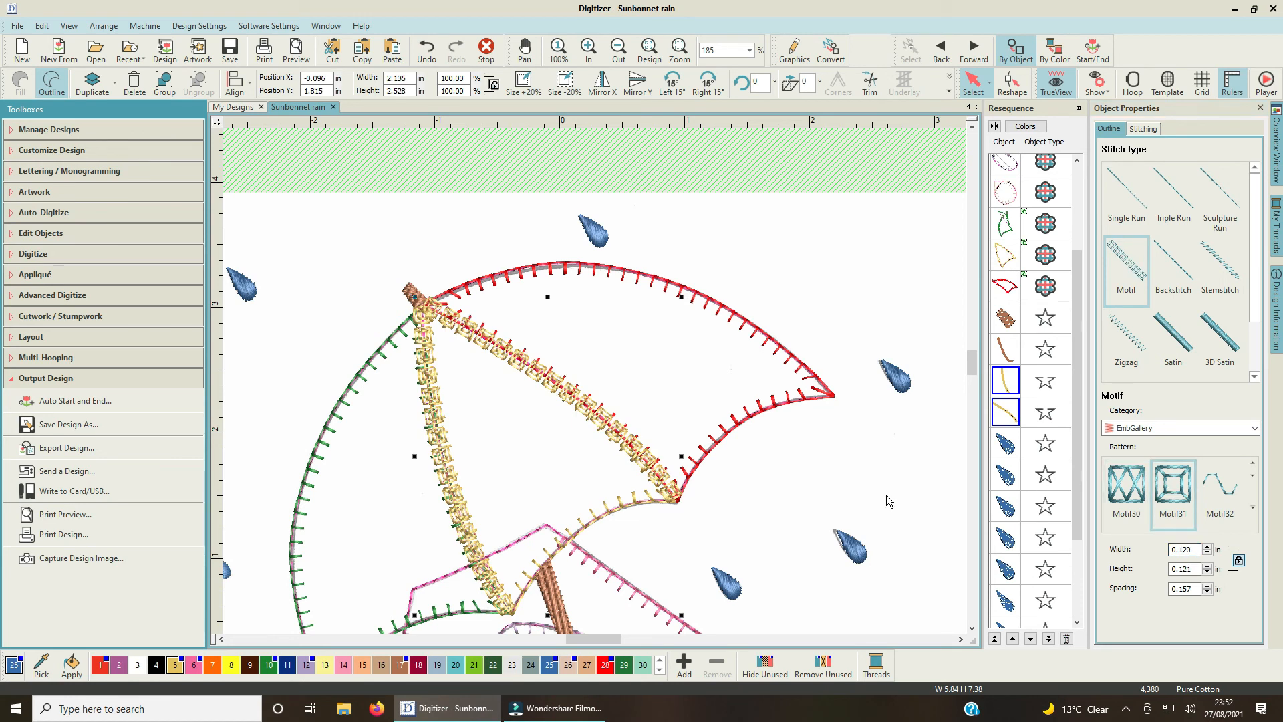
{"action": "scroll", "coordinate": [589, 467], "scroll_direction": "down", "scroll_amount": 5}
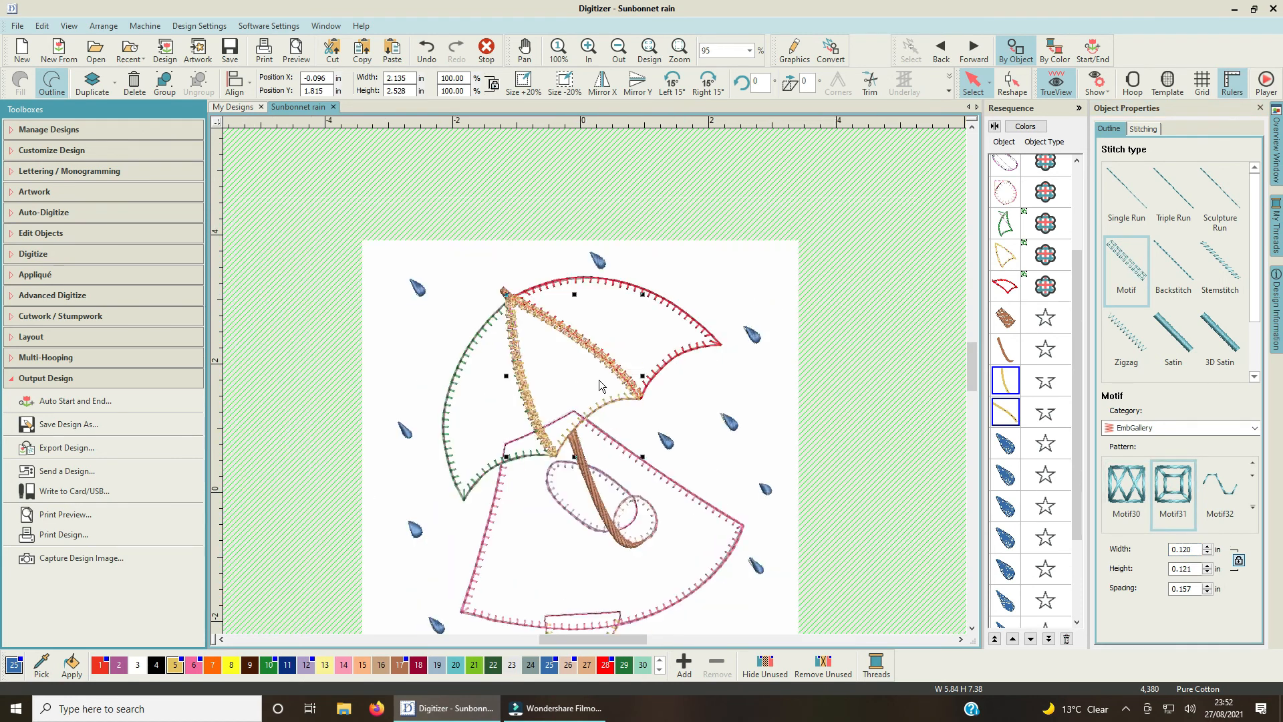
{"action": "scroll", "coordinate": [666, 509], "scroll_direction": "down", "scroll_amount": 1}
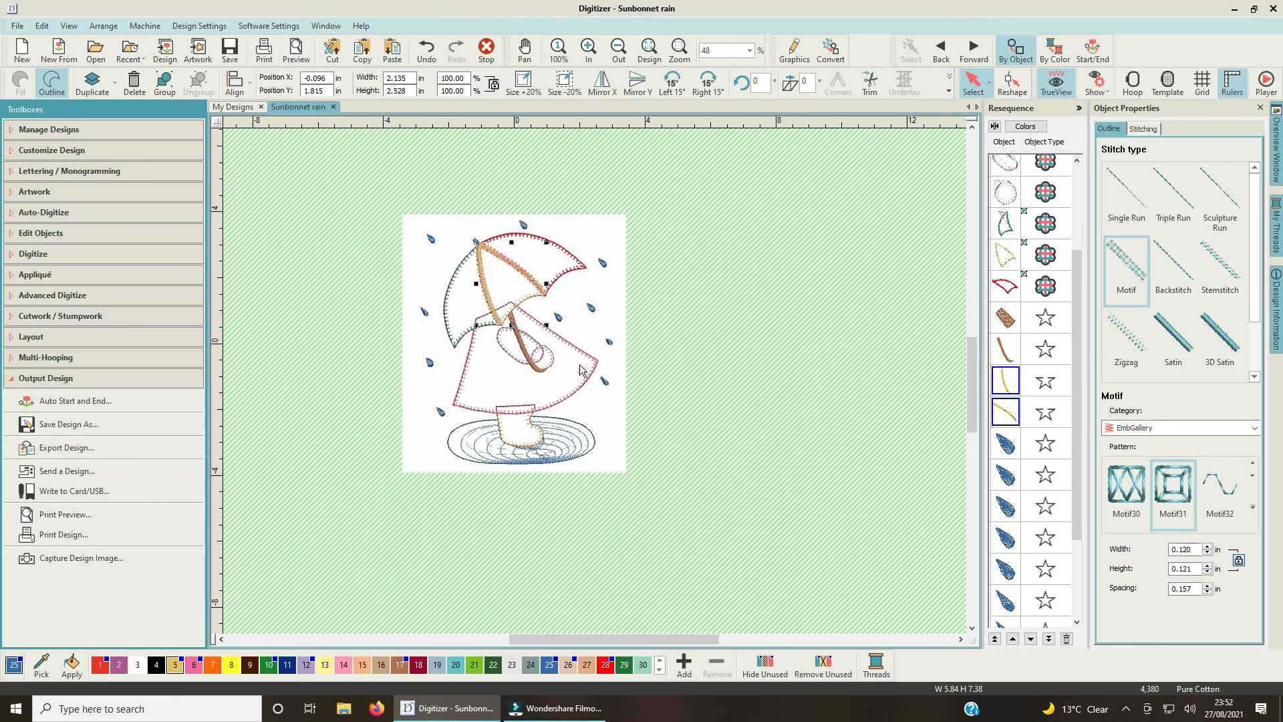
{"action": "left_click", "coordinate": [754, 306]}
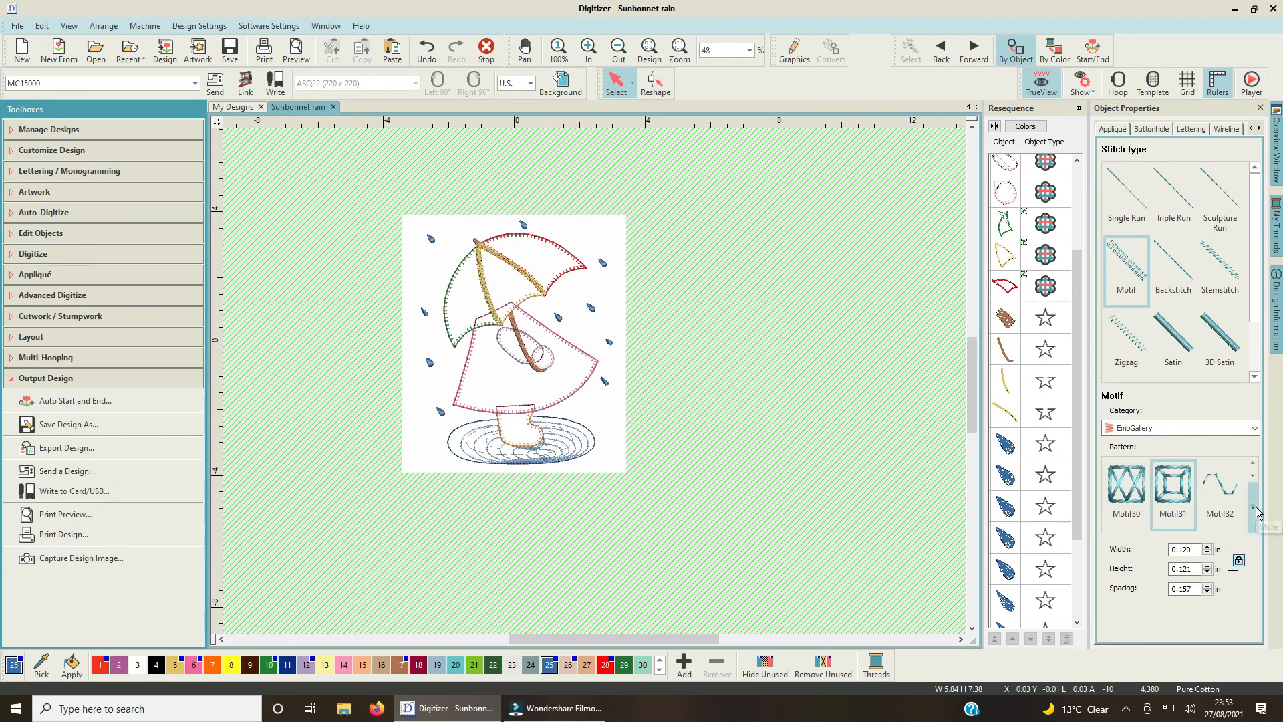
Change the motif pattern of both umbrella rib lines to Shapes35 from the EmbGallery category.
{"action": "left_click", "coordinate": [1007, 381]}
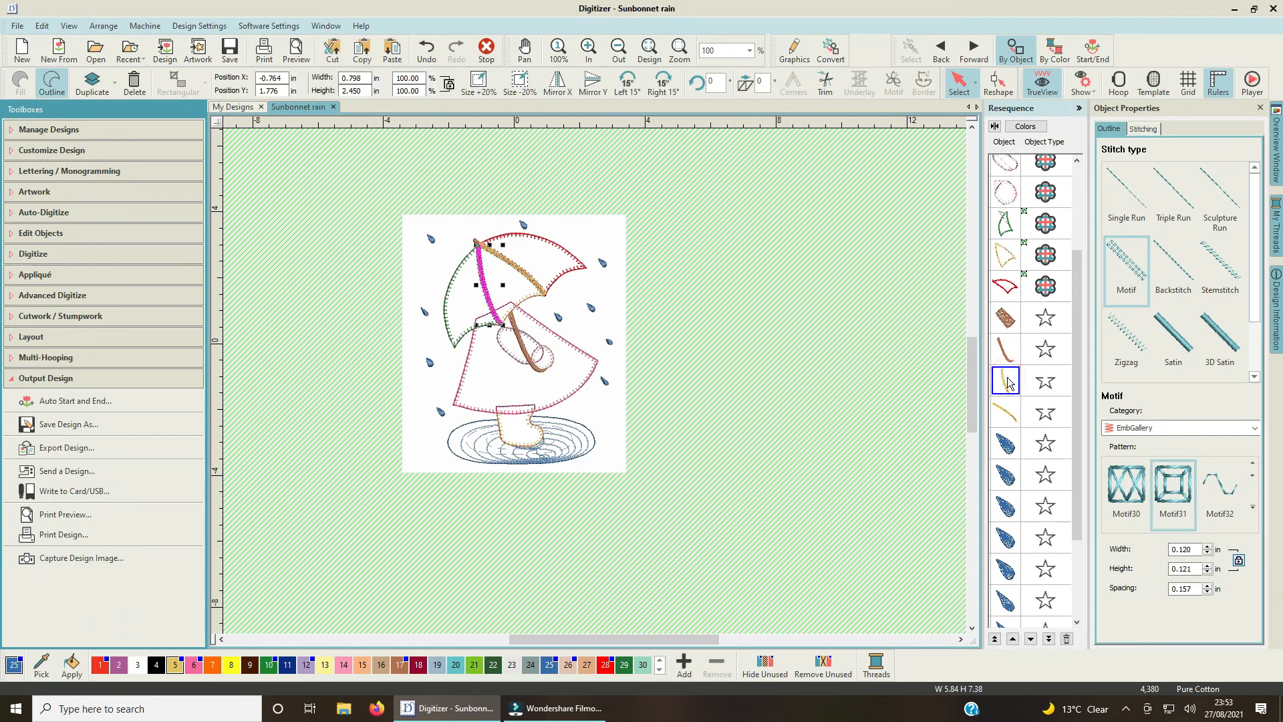
{"action": "left_click", "coordinate": [1002, 410], "text": "ctrl"}
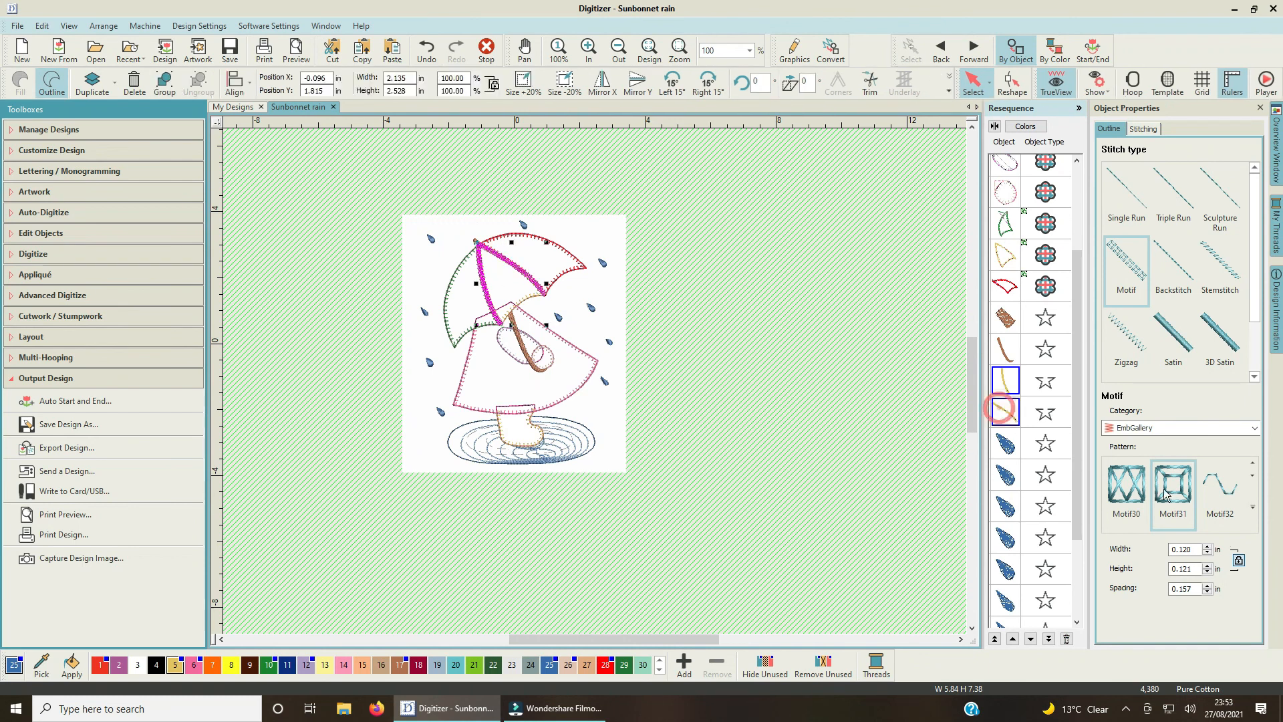
{"action": "left_click", "coordinate": [1253, 506]}
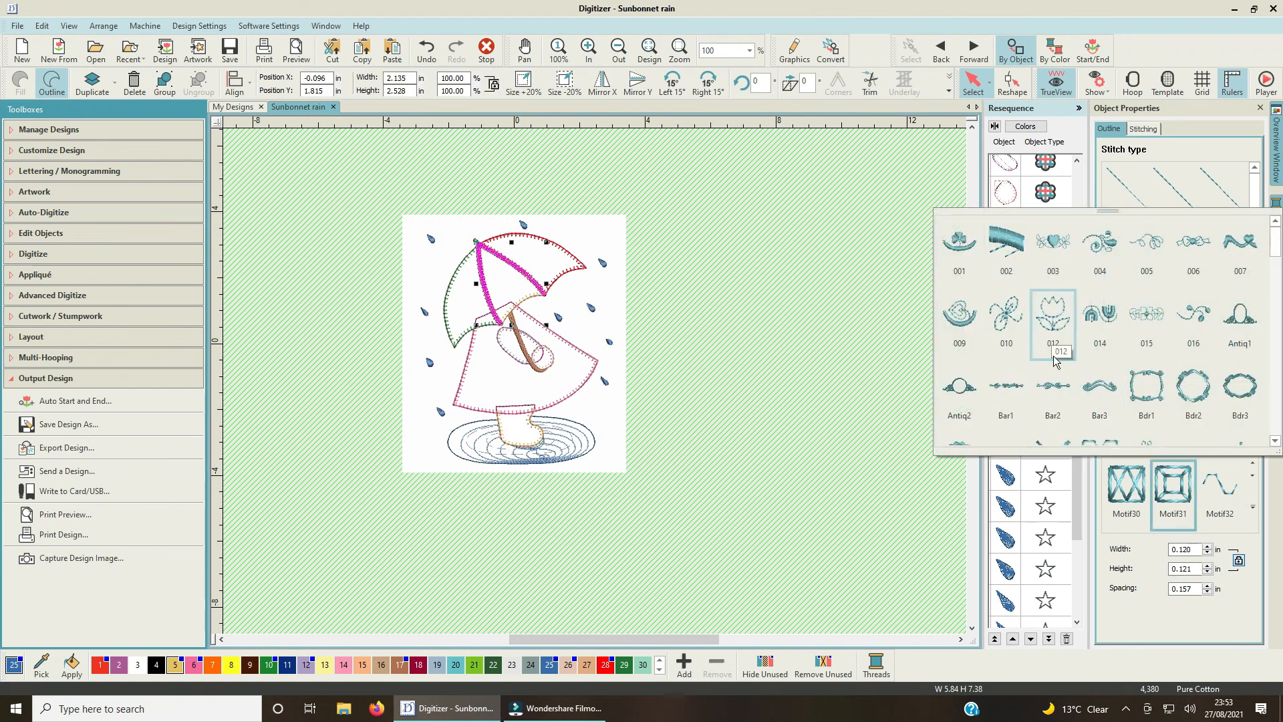
{"action": "scroll", "coordinate": [1065, 348], "scroll_direction": "down", "scroll_amount": 5}
{"action": "scroll", "coordinate": [1063, 354], "scroll_direction": "down", "scroll_amount": 5}
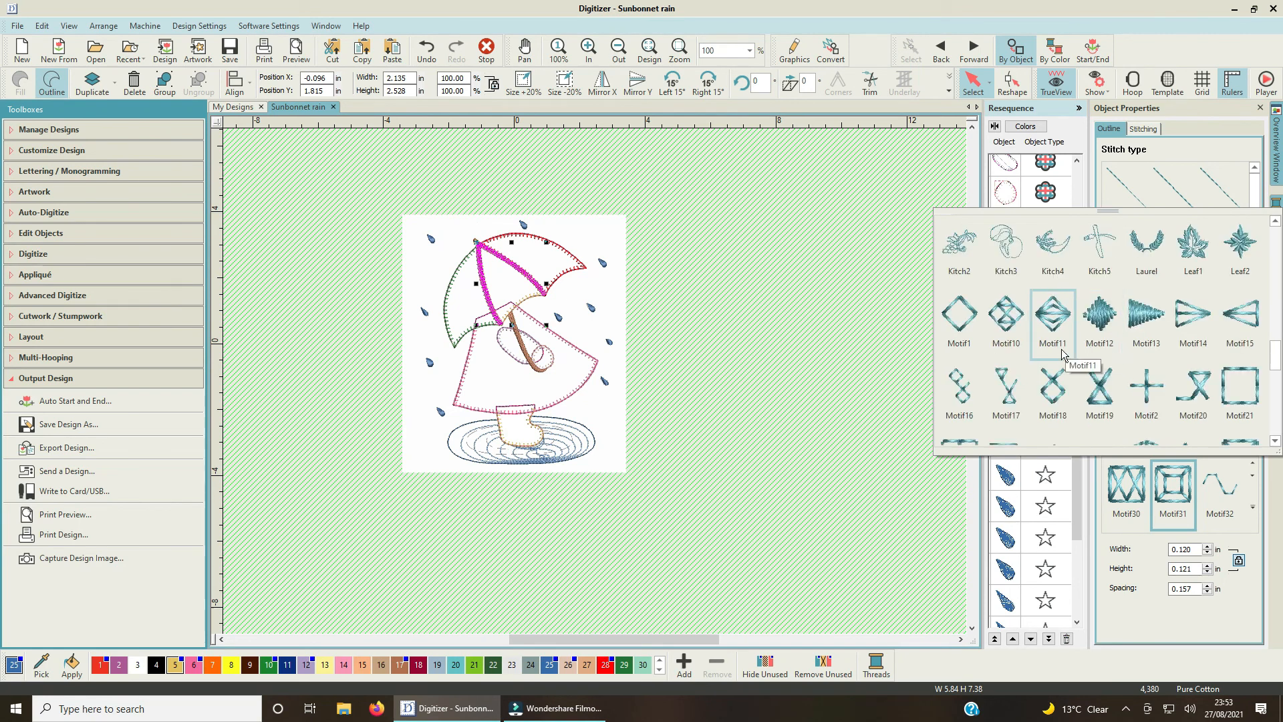
{"action": "scroll", "coordinate": [1082, 347], "scroll_direction": "up", "scroll_amount": 3}
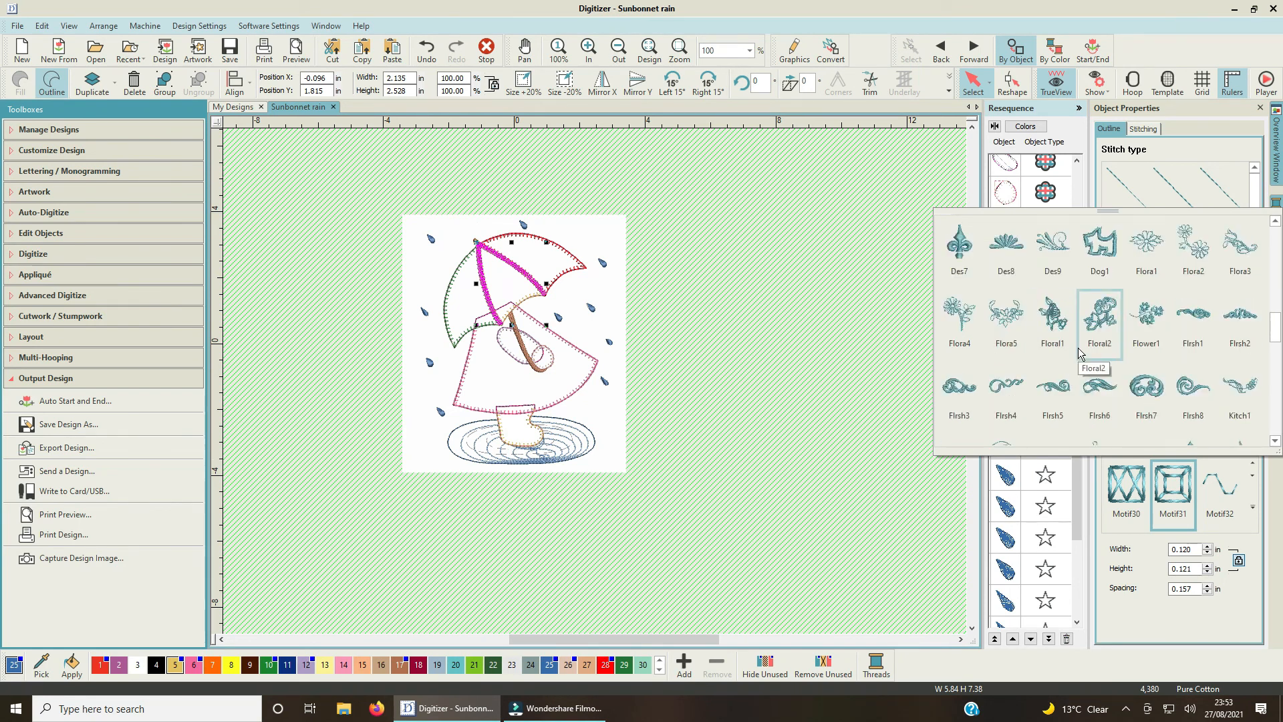
{"action": "scroll", "coordinate": [1077, 352], "scroll_direction": "down", "scroll_amount": 6}
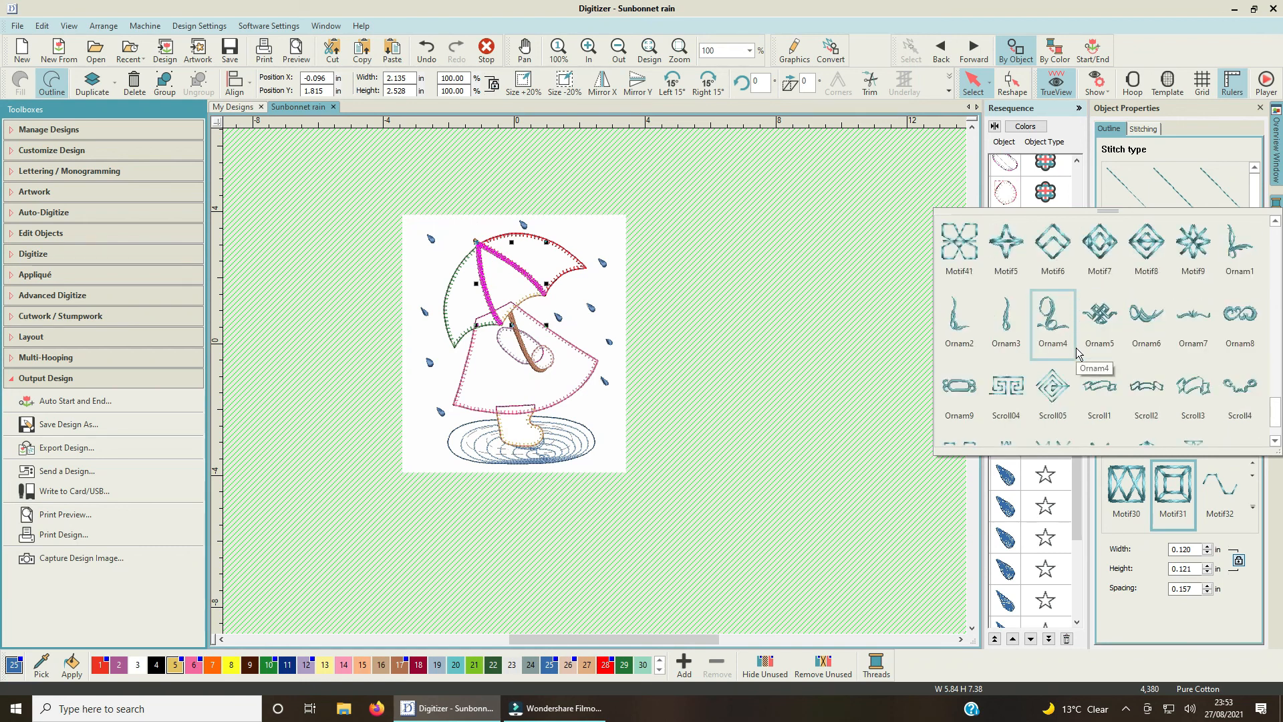
{"action": "scroll", "coordinate": [1078, 352], "scroll_direction": "down", "scroll_amount": 1}
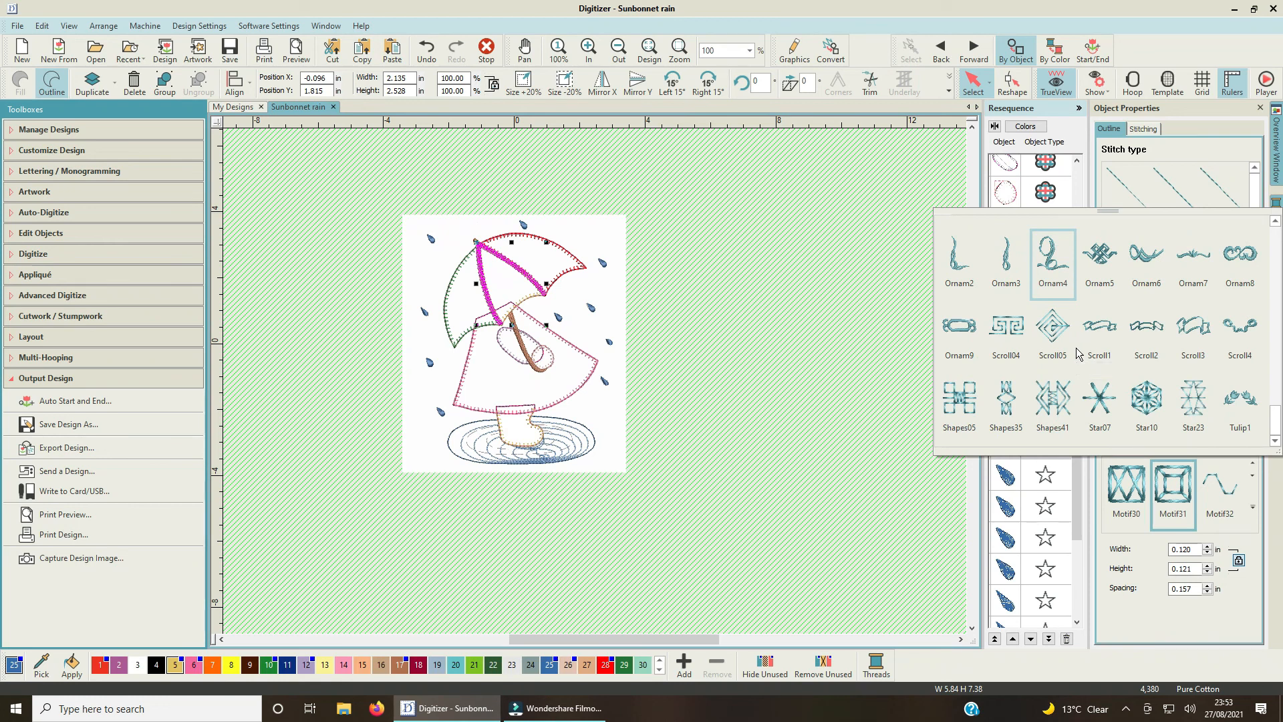
{"action": "left_click", "coordinate": [1004, 400]}
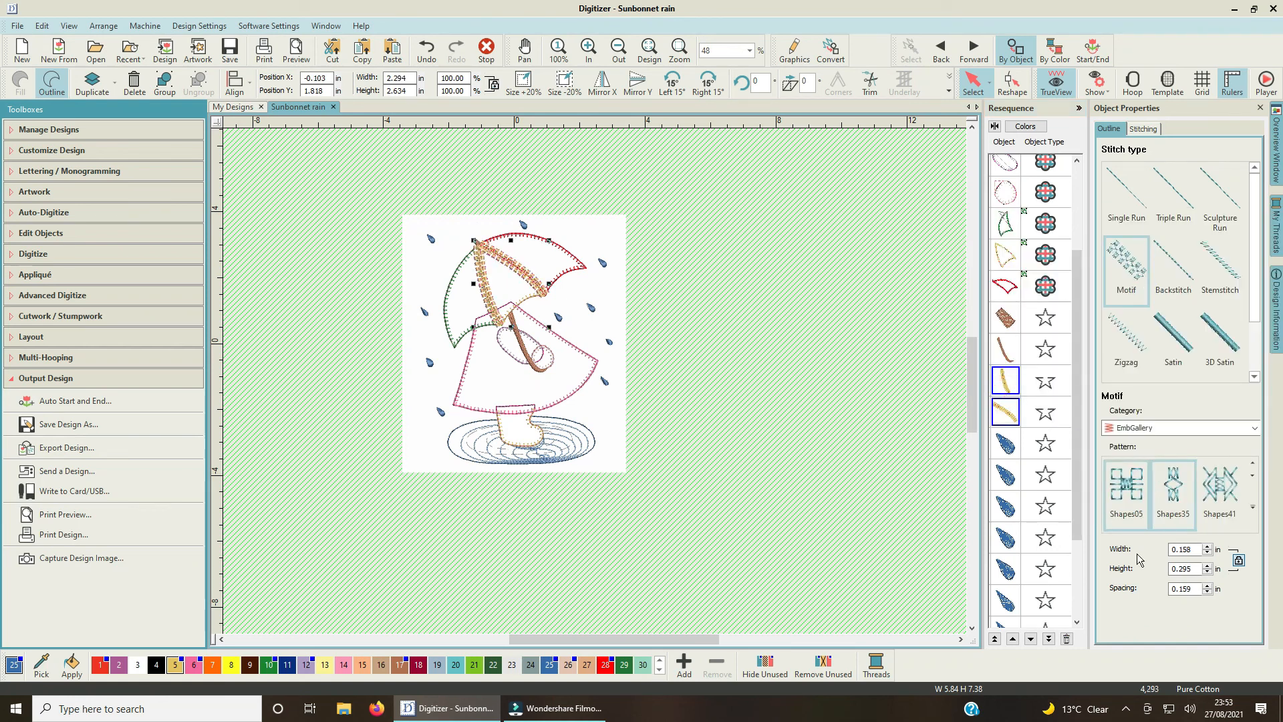
Set the Shapes35 motif's width on both ribs to 0.120 in, keeping the height in proportion.
{"action": "left_click_drag", "start_coordinate": [1196, 547], "coordinate": [1180, 547]}
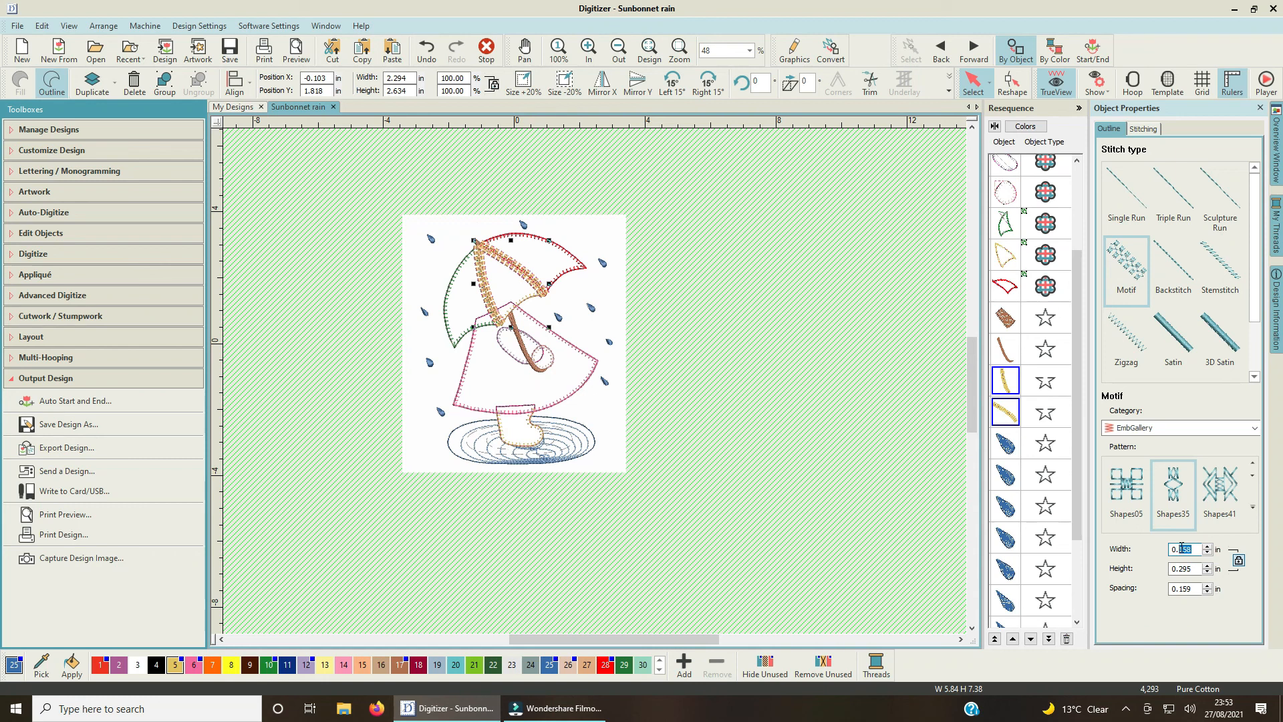
{"action": "type", "text": "12"}
{"action": "key", "text": "Return"}
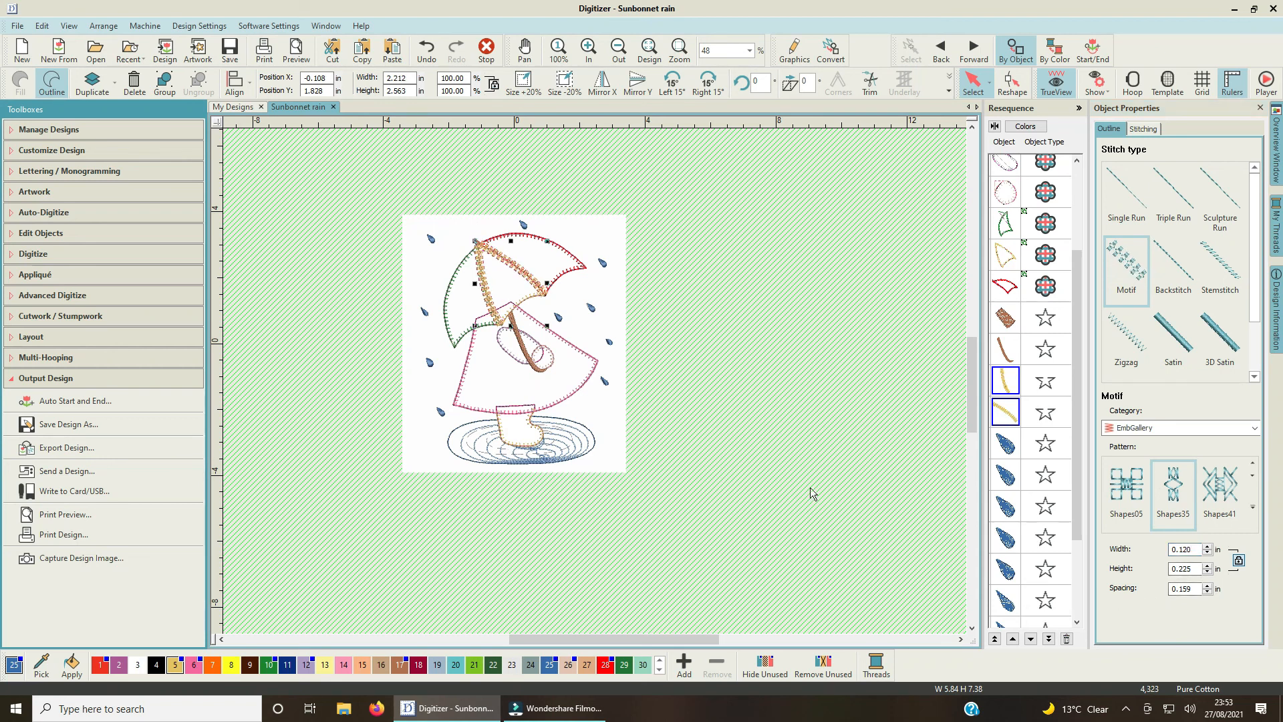
{"action": "scroll", "coordinate": [724, 421], "scroll_direction": "up", "scroll_amount": 2}
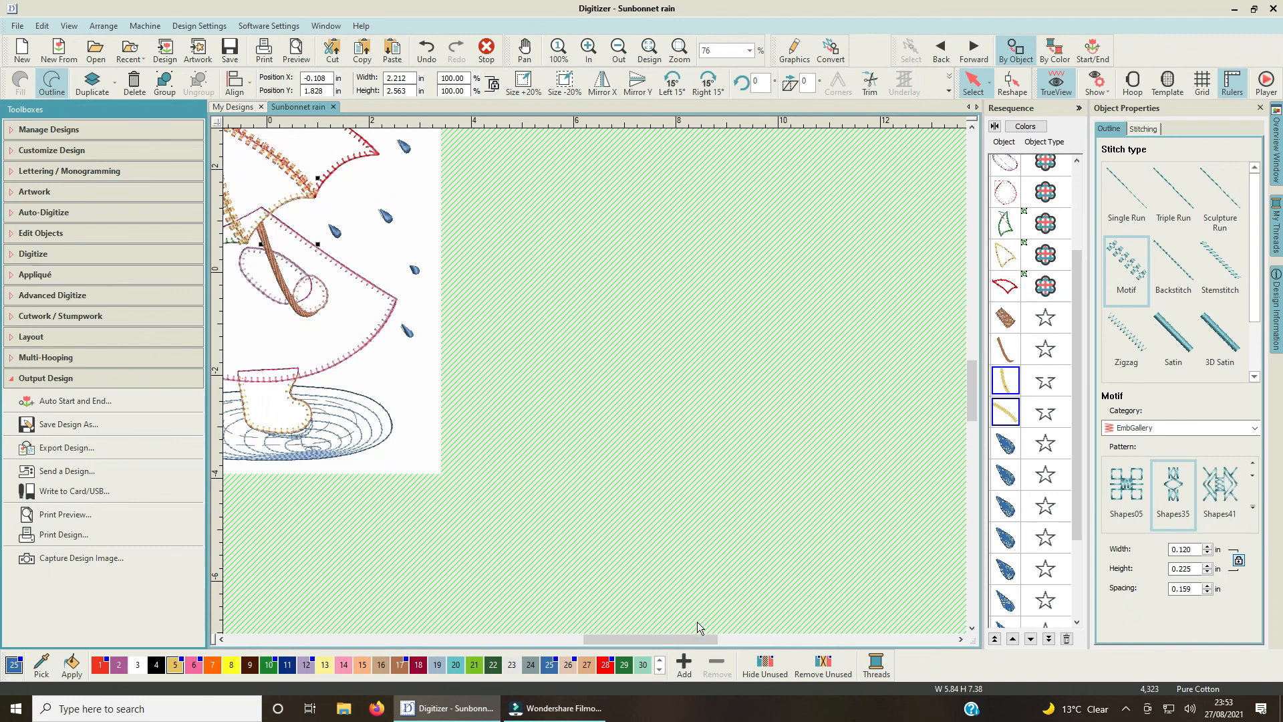
{"action": "left_click_drag", "start_coordinate": [672, 639], "coordinate": [605, 639]}
{"action": "scroll", "coordinate": [797, 446], "scroll_direction": "up", "scroll_amount": 3}
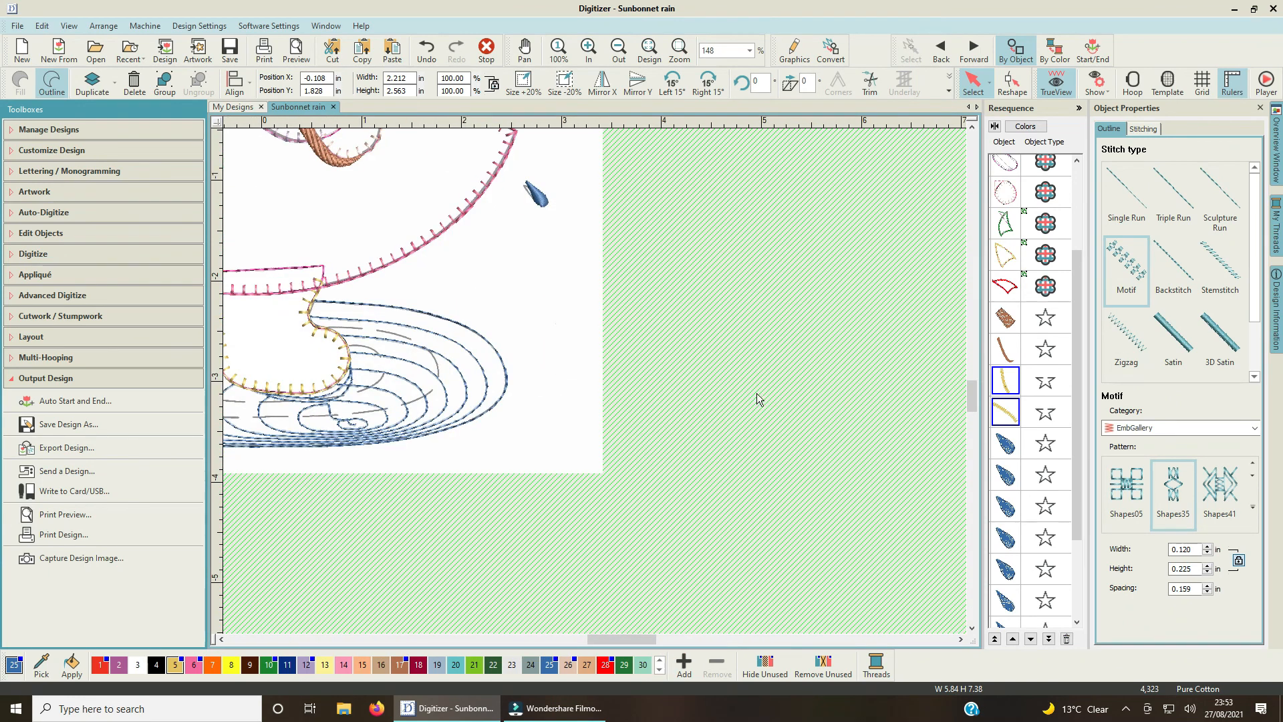
{"action": "scroll", "coordinate": [757, 399], "scroll_direction": "down", "scroll_amount": 2}
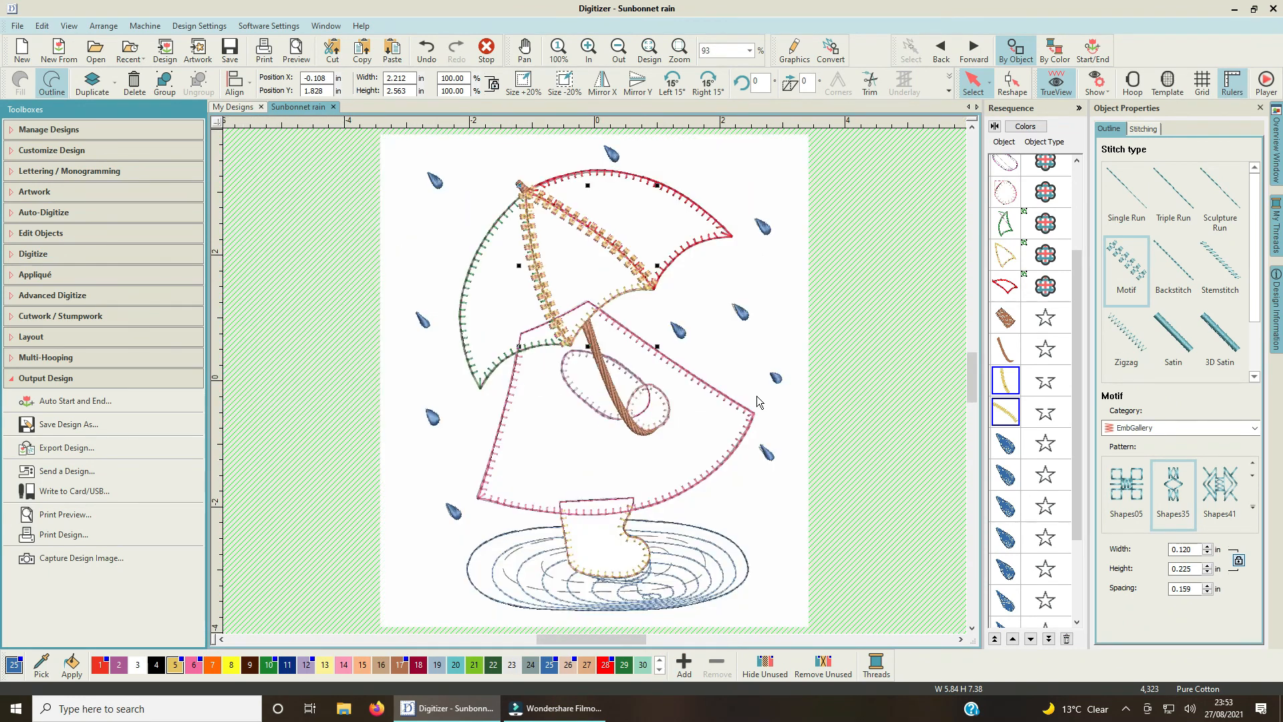
Deselect the umbrella ribs and try to enter 120 as the motif spacing.
{"action": "left_click", "coordinate": [824, 278]}
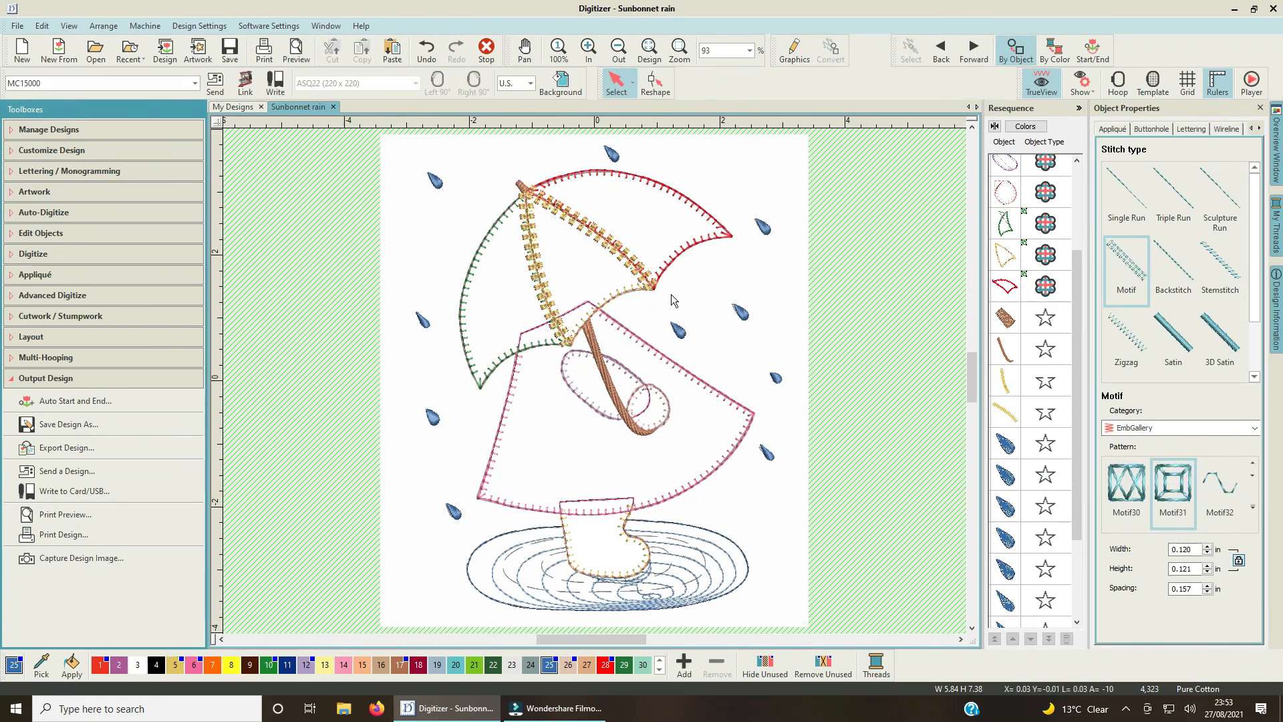
{"action": "scroll", "coordinate": [595, 381], "scroll_direction": "up", "scroll_amount": 1}
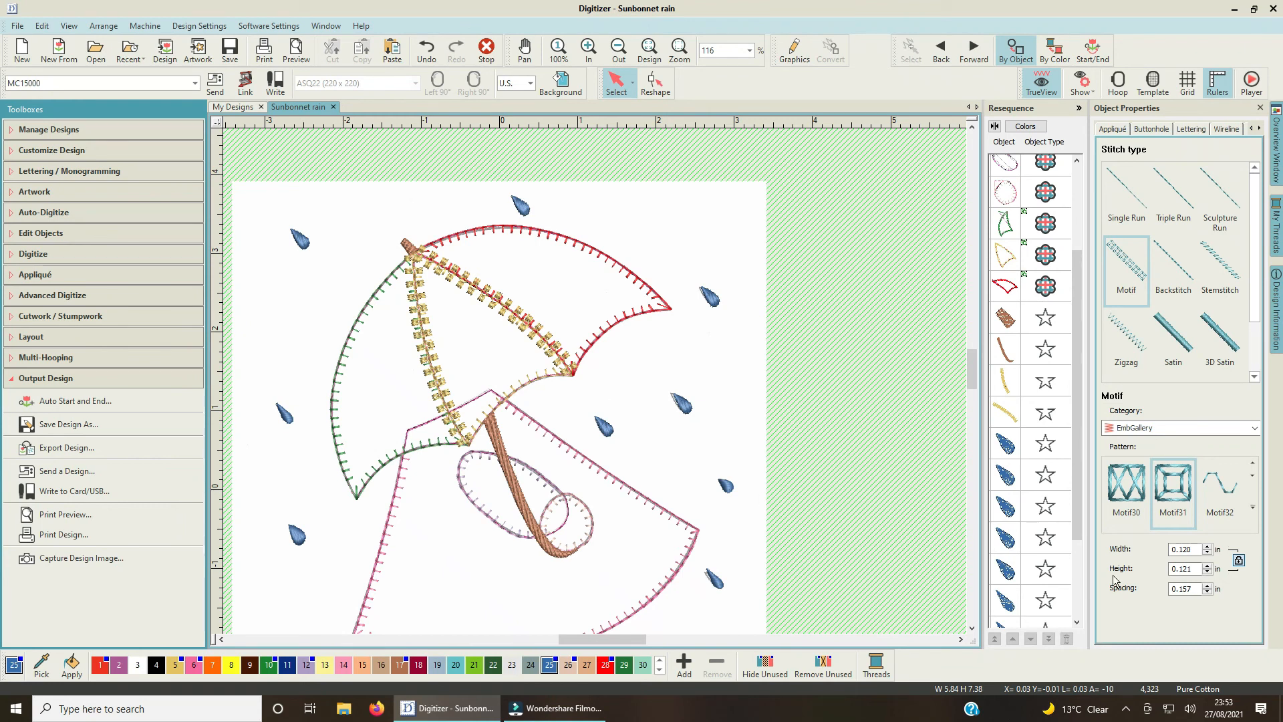
{"action": "left_click", "coordinate": [1192, 588]}
{"action": "left_click_drag", "start_coordinate": [1192, 588], "coordinate": [1180, 587]}
{"action": "type", "text": "120"}
Select both umbrella rib lines, set their Shapes35 motif spacing to 0.120 in, and deselect them.
{"action": "left_click", "coordinate": [1005, 388]}
{"action": "left_click", "coordinate": [1005, 413], "text": "ctrl"}
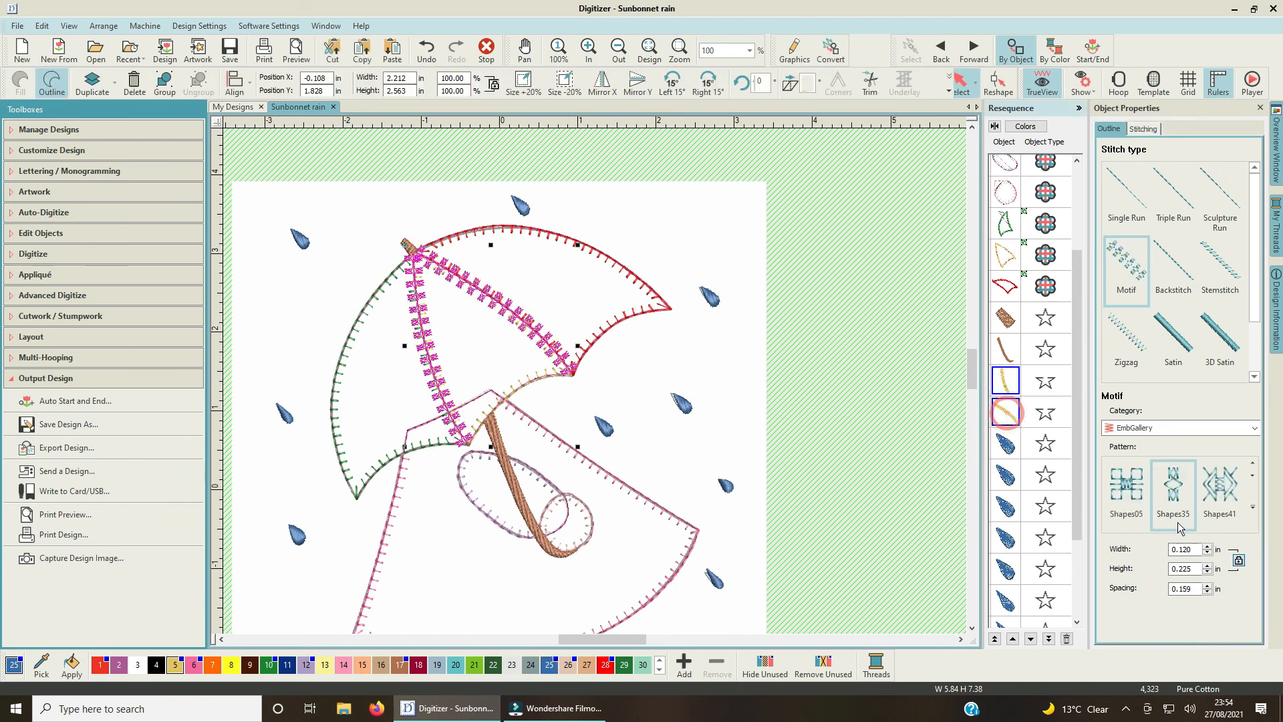
{"action": "left_click", "coordinate": [1185, 586]}
{"action": "left_click", "coordinate": [1194, 588]}
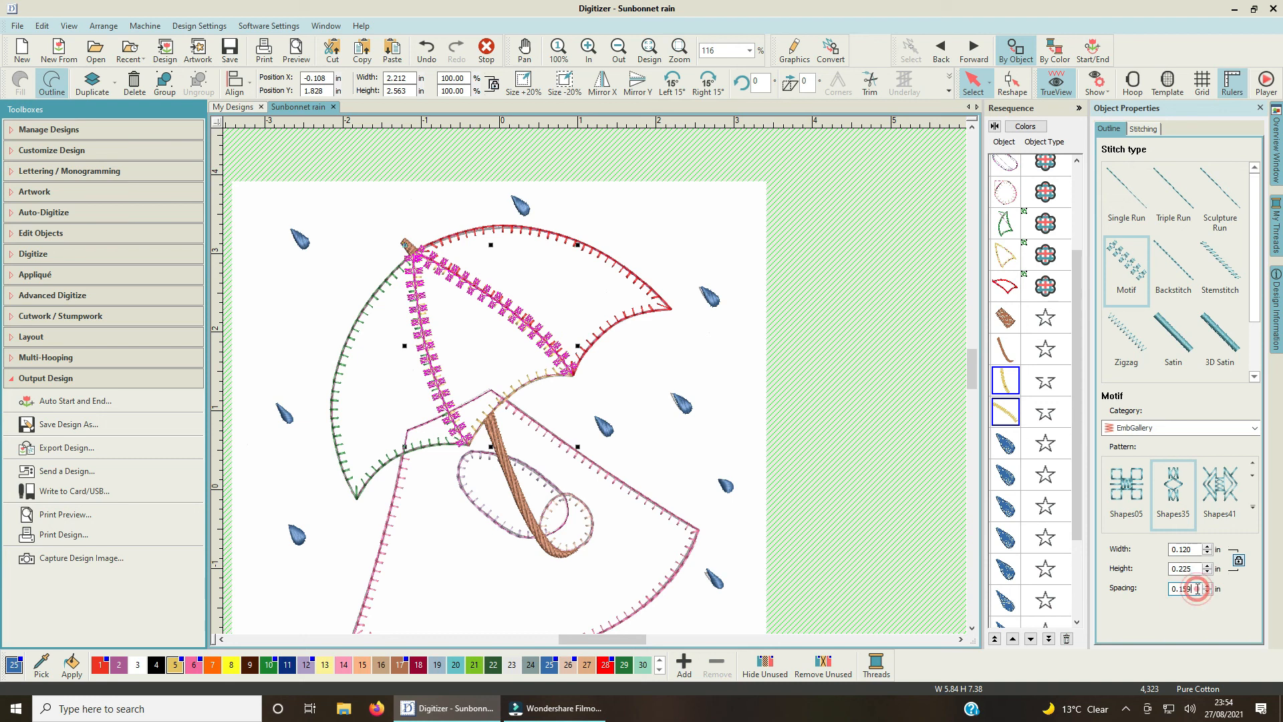
{"action": "left_click_drag", "start_coordinate": [1194, 589], "coordinate": [1178, 590]}
{"action": "type", "text": "120"}
{"action": "key", "text": "Return"}
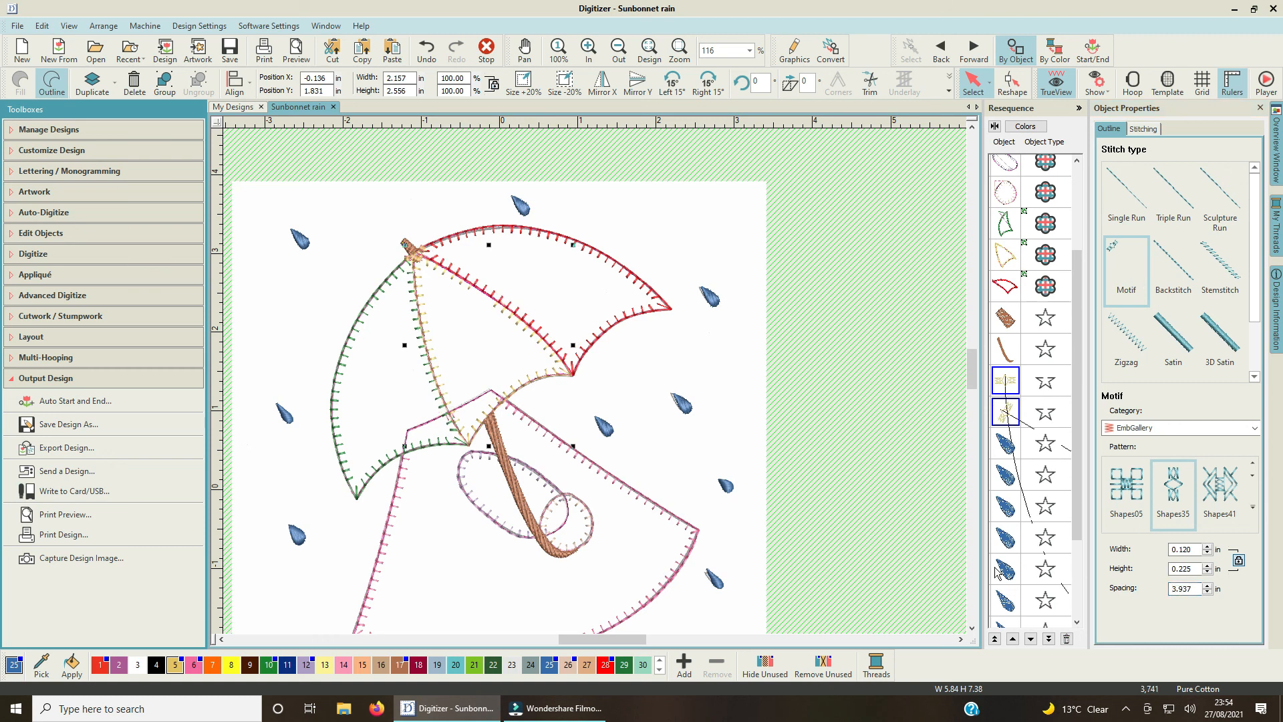
{"action": "double_click", "coordinate": [1196, 588]}
{"action": "type", "text": "0.12"}
{"action": "key", "text": "Return"}
{"action": "key", "text": "Escape"}
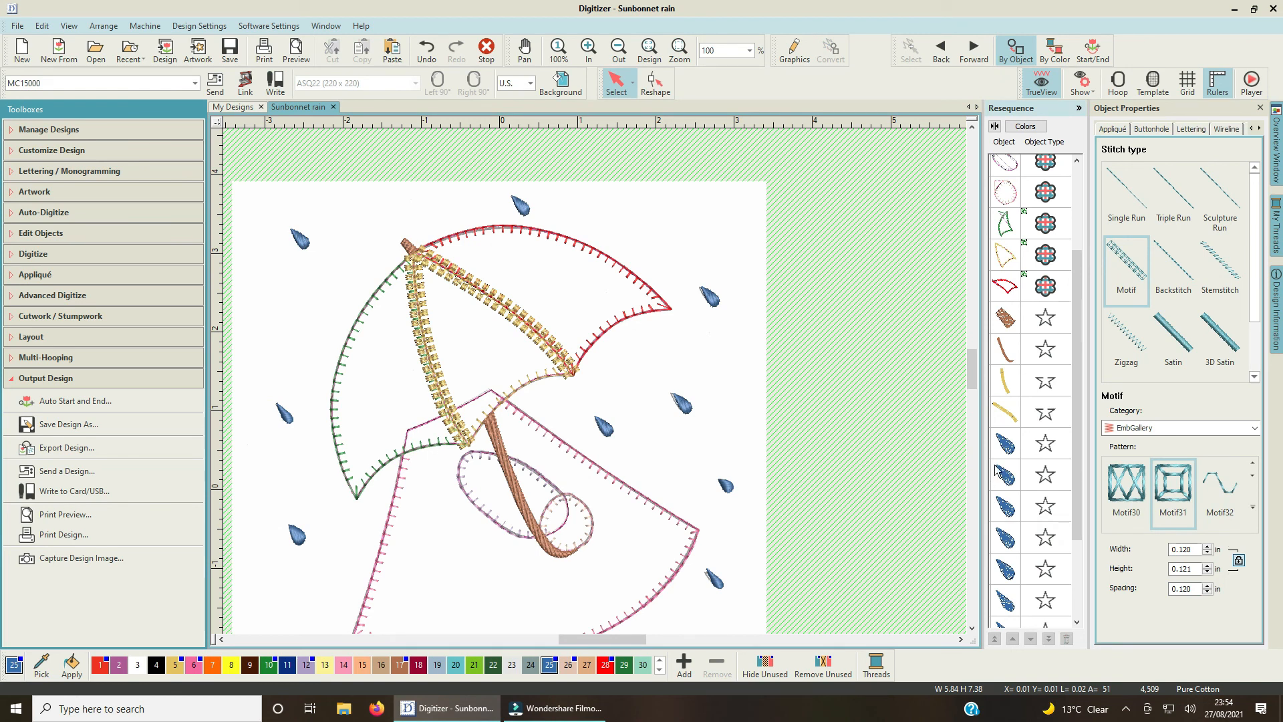
Examine the spacing of the rib motifs up close and in the whole design.
{"action": "scroll", "coordinate": [997, 471], "scroll_direction": "down", "scroll_amount": 3}
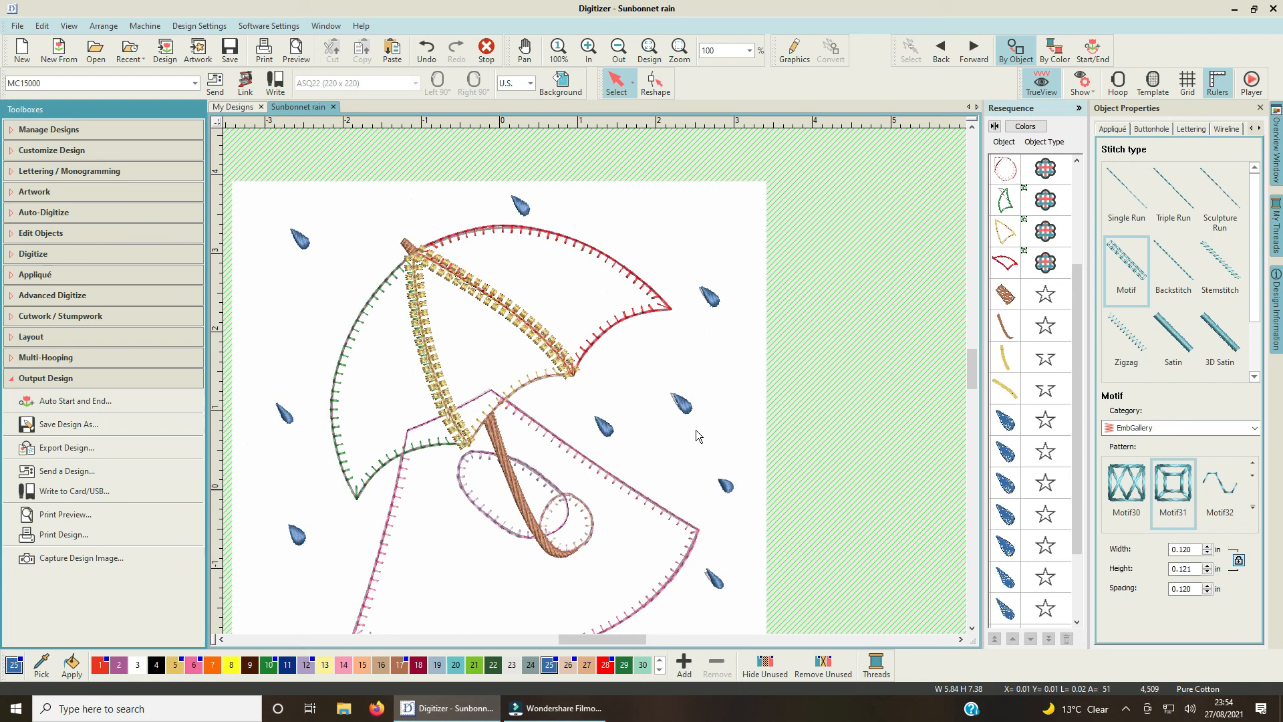
{"action": "scroll", "coordinate": [595, 384], "scroll_direction": "down", "scroll_amount": 3}
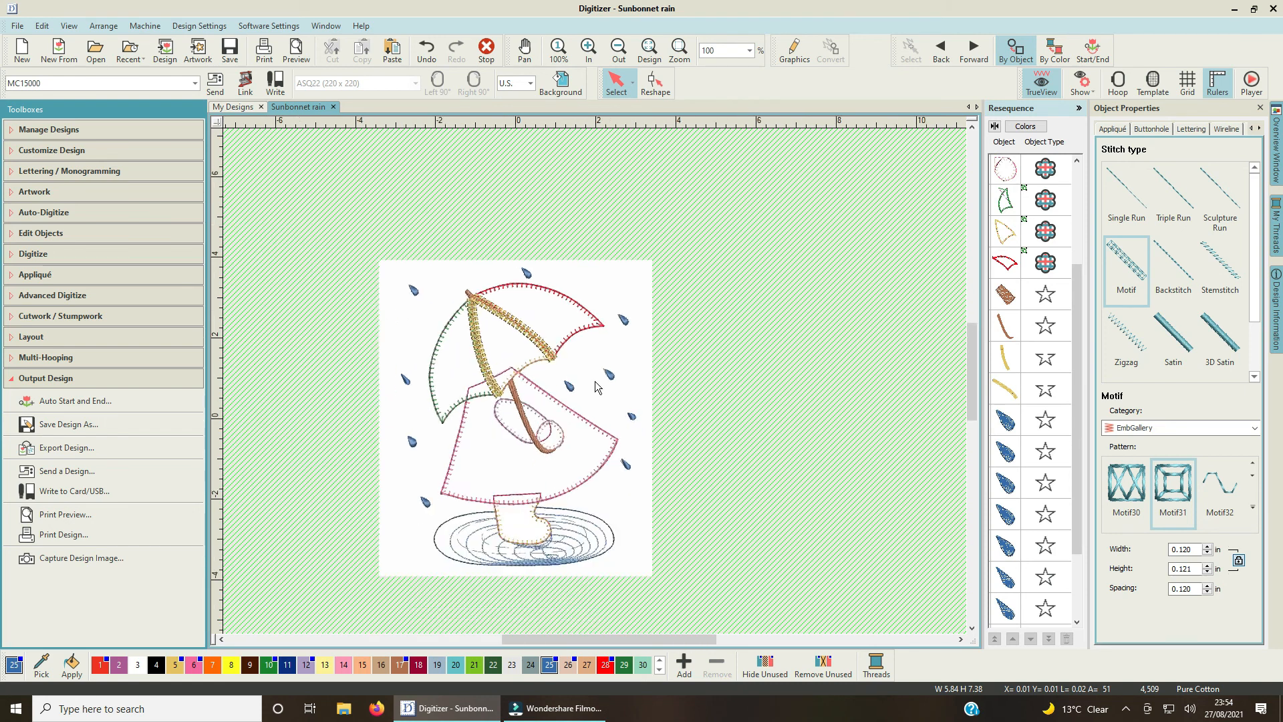
{"action": "scroll", "coordinate": [596, 386], "scroll_direction": "up", "scroll_amount": 3}
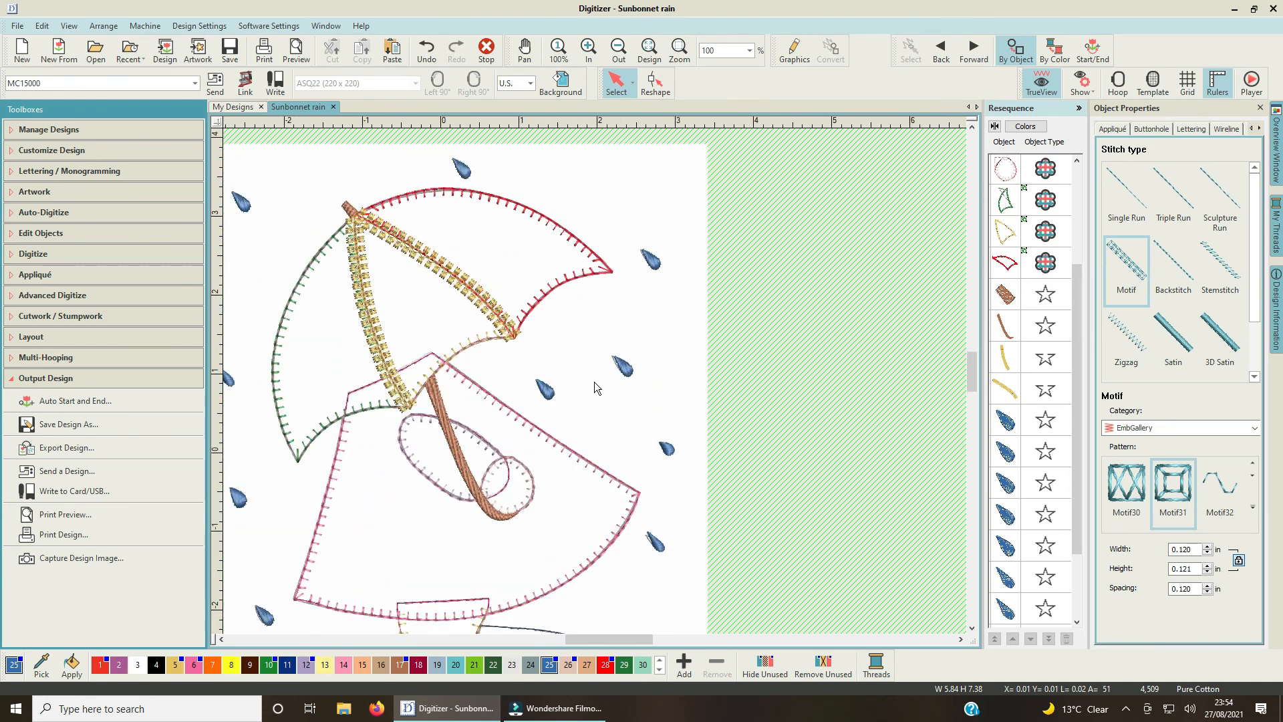
{"action": "scroll", "coordinate": [594, 387], "scroll_direction": "up", "scroll_amount": 1}
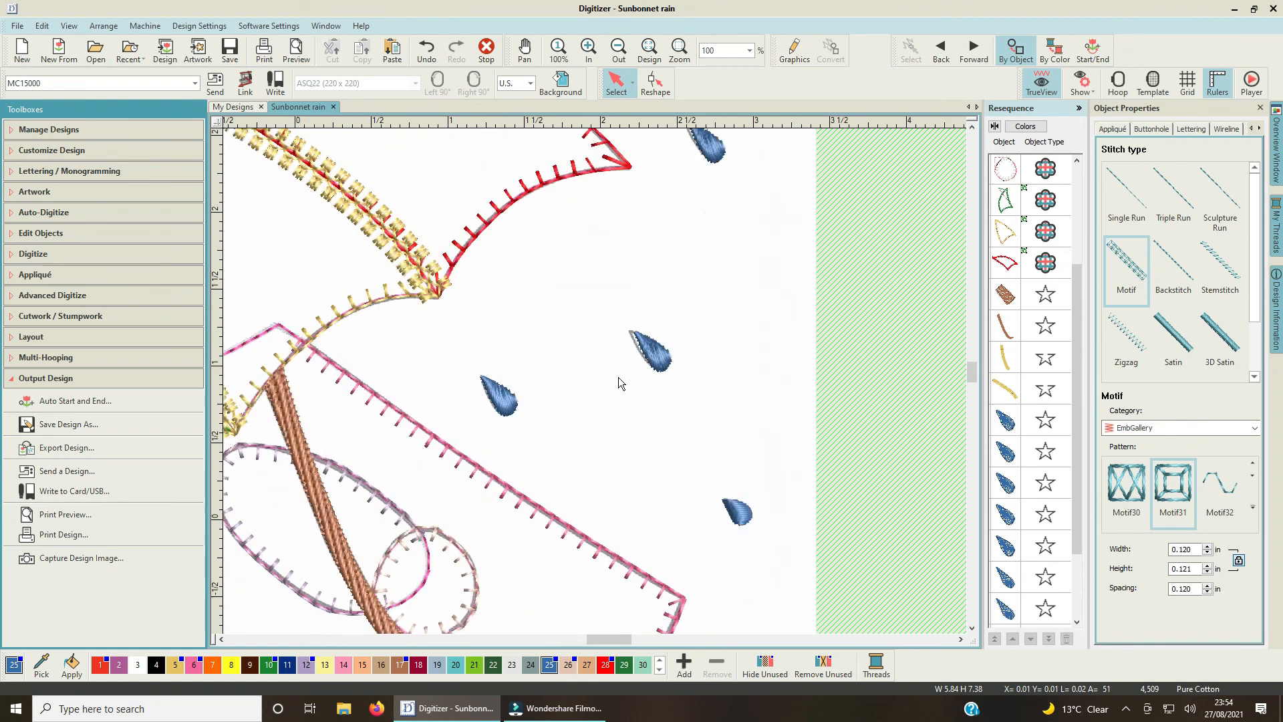
{"action": "scroll", "coordinate": [619, 375], "scroll_direction": "down", "scroll_amount": 1}
{"action": "scroll", "coordinate": [594, 381], "scroll_direction": "down", "scroll_amount": 1}
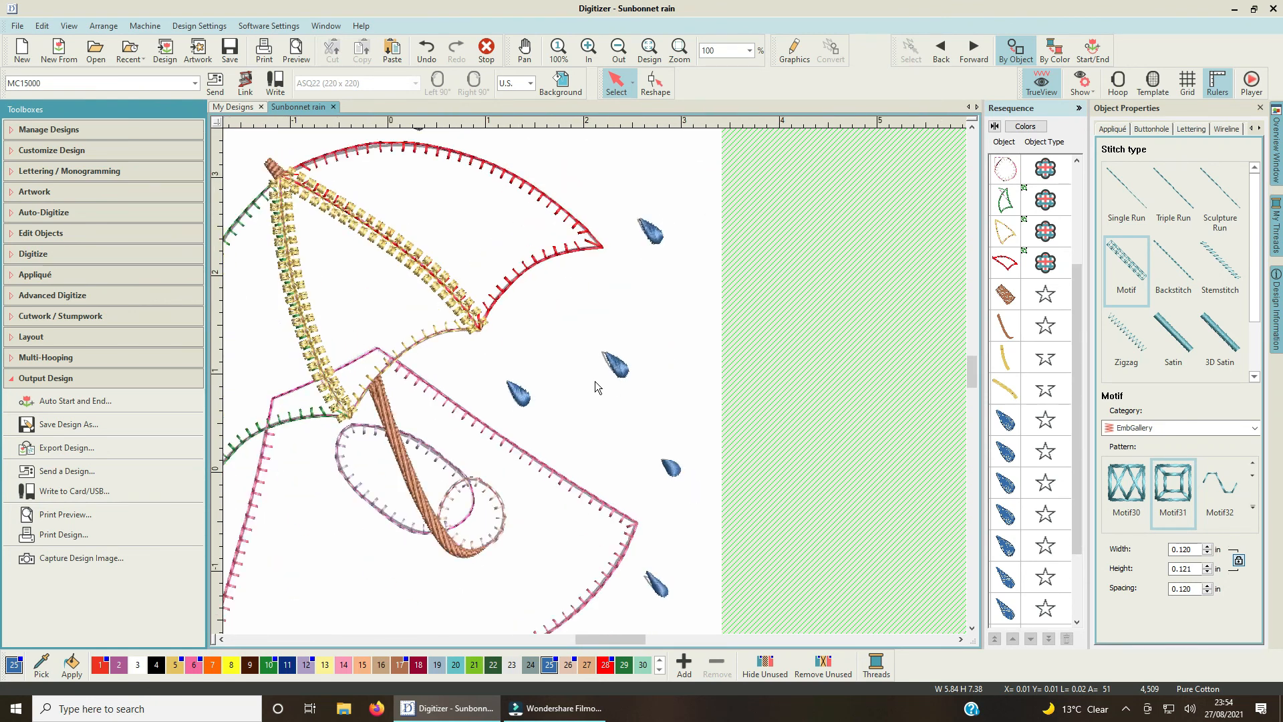
{"action": "scroll", "coordinate": [596, 386], "scroll_direction": "down", "scroll_amount": 1}
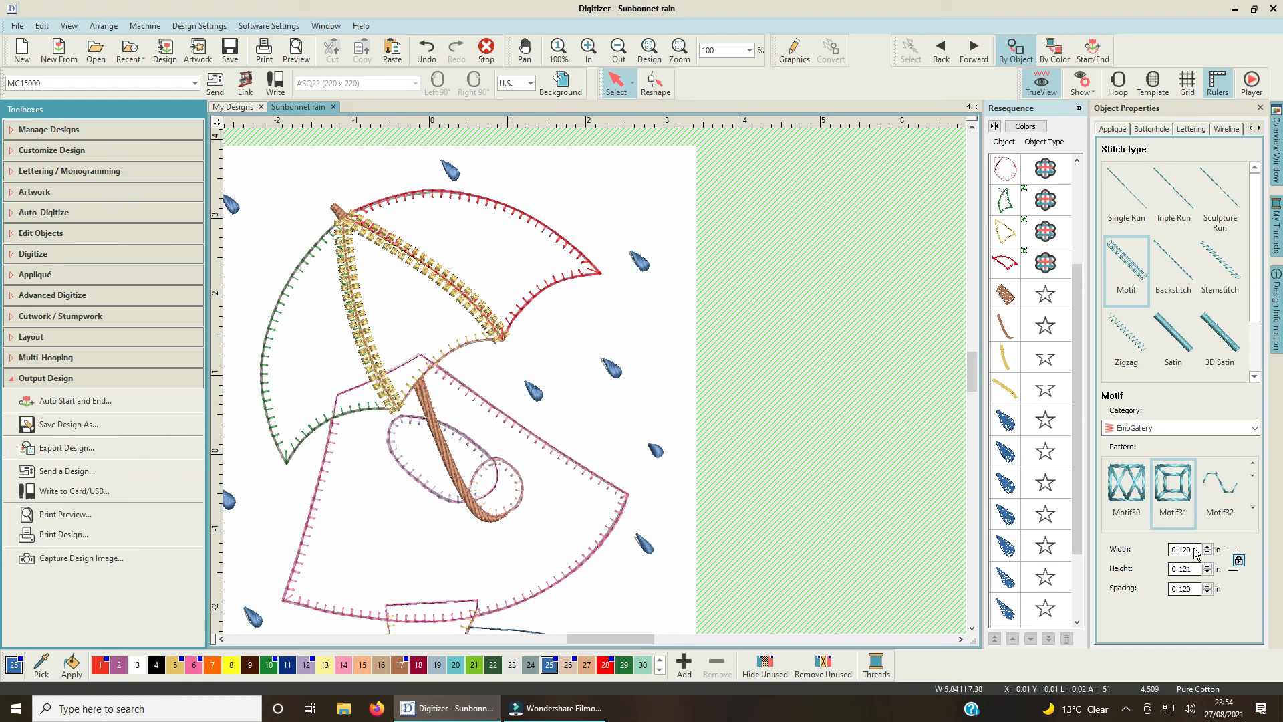
Select both umbrella rib lines and set their motif width to 0.080 in, keeping the height in proportion.
{"action": "left_click", "coordinate": [1006, 361]}
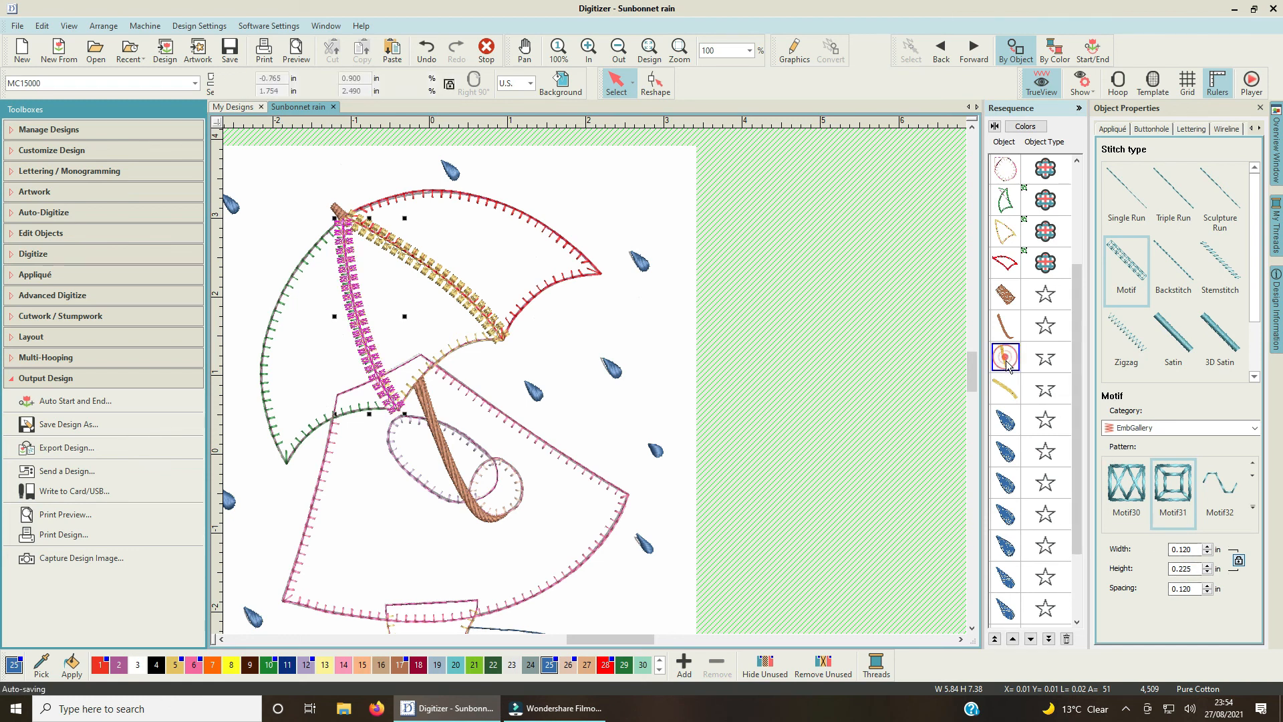
{"action": "left_click", "coordinate": [1009, 394], "text": "ctrl"}
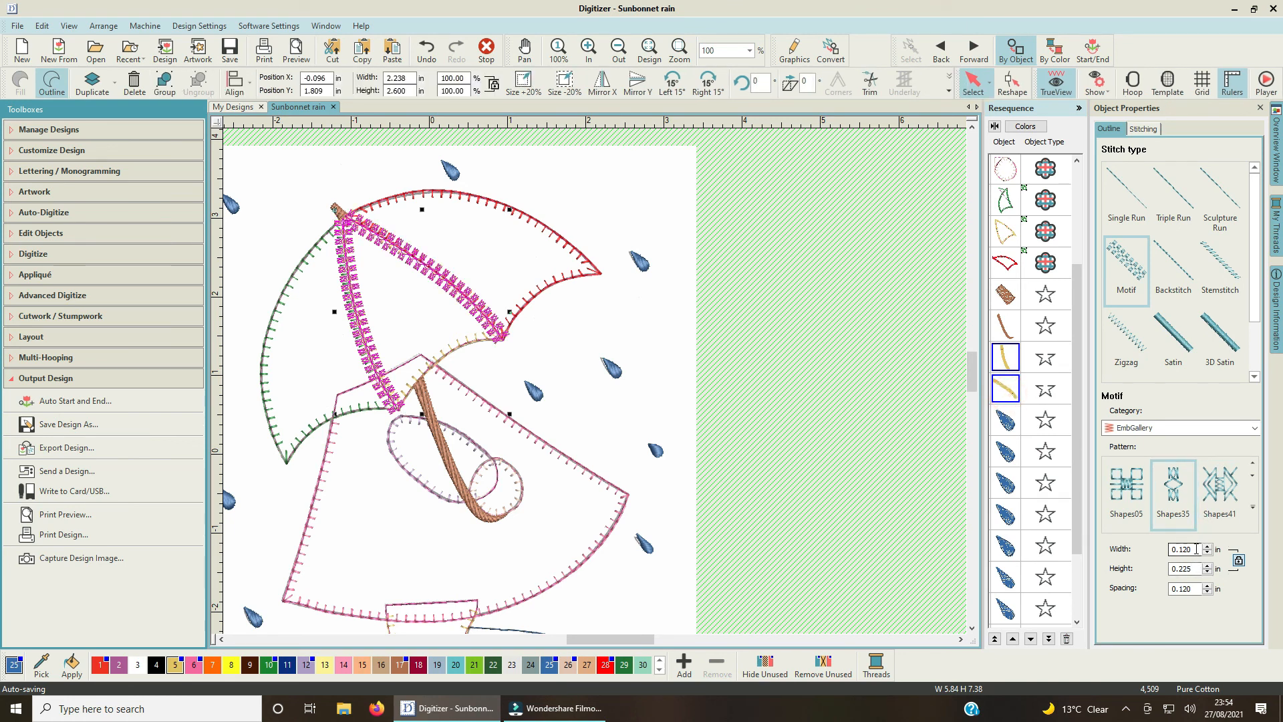
{"action": "left_click_drag", "start_coordinate": [1197, 548], "coordinate": [1180, 549]}
{"action": "type", "text": "08"}
{"action": "key", "text": "Return"}
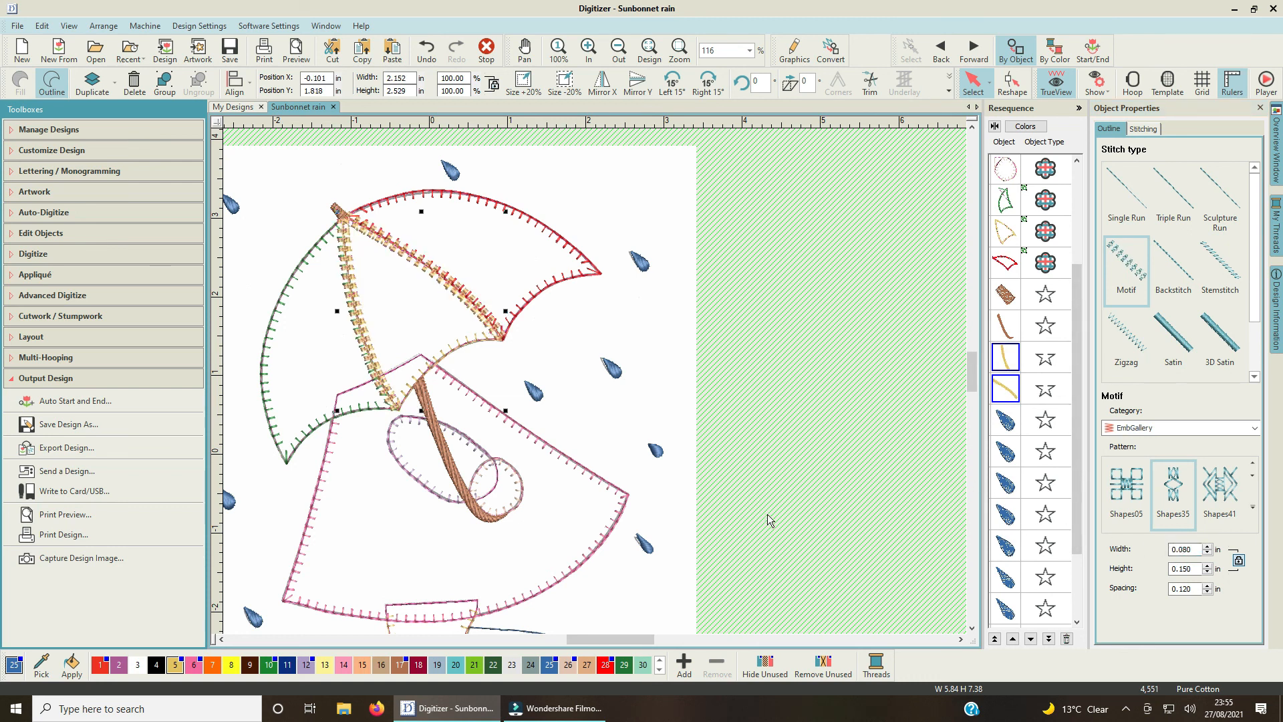
Check the narrower rib motifs up close and against the full design, and deselect both ribs.
{"action": "scroll", "coordinate": [596, 388], "scroll_direction": "down", "scroll_amount": 1}
{"action": "scroll", "coordinate": [596, 388], "scroll_direction": "up", "scroll_amount": 2}
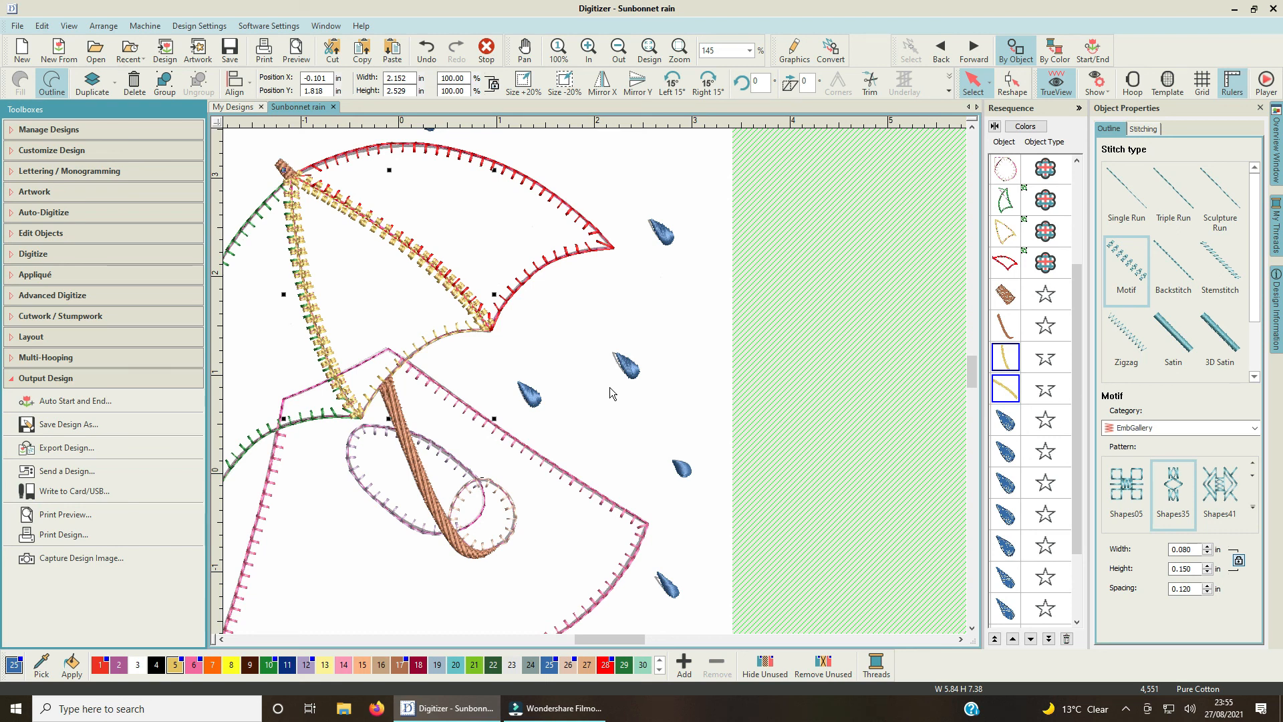
{"action": "scroll", "coordinate": [609, 386], "scroll_direction": "down", "scroll_amount": 5}
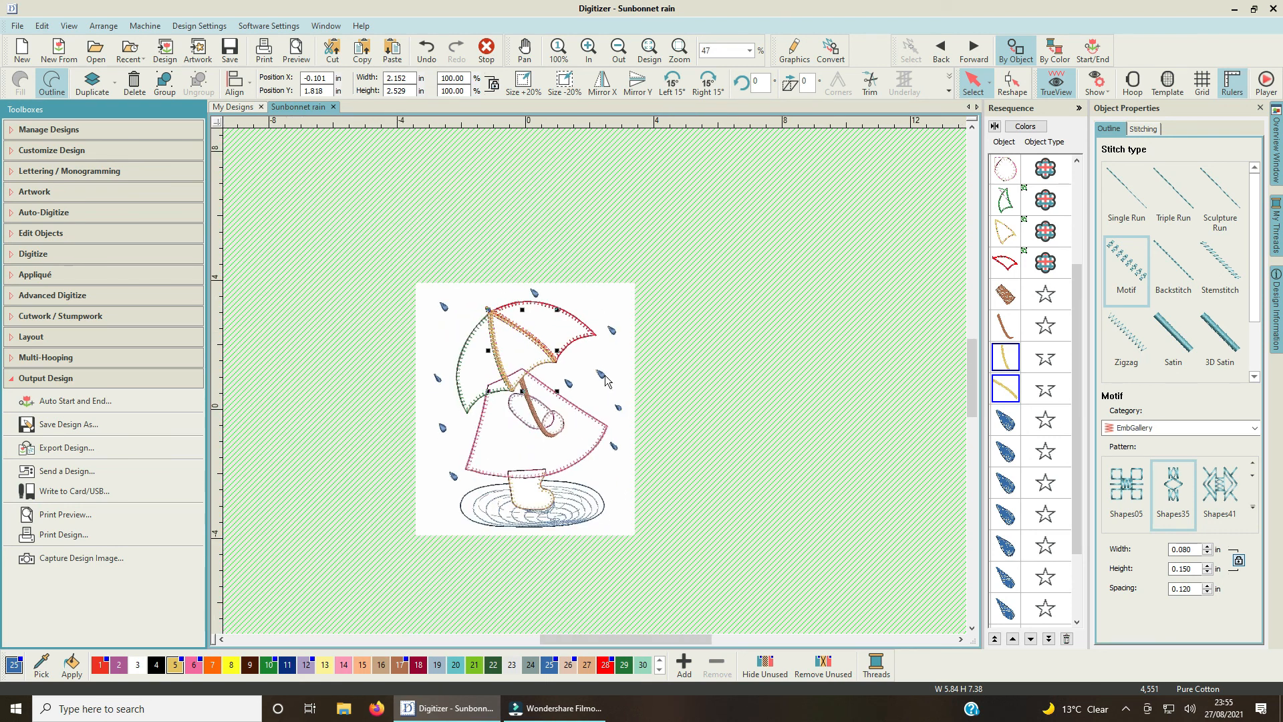
{"action": "scroll", "coordinate": [598, 382], "scroll_direction": "up", "scroll_amount": 2}
{"action": "left_click_drag", "start_coordinate": [657, 640], "coordinate": [631, 639]}
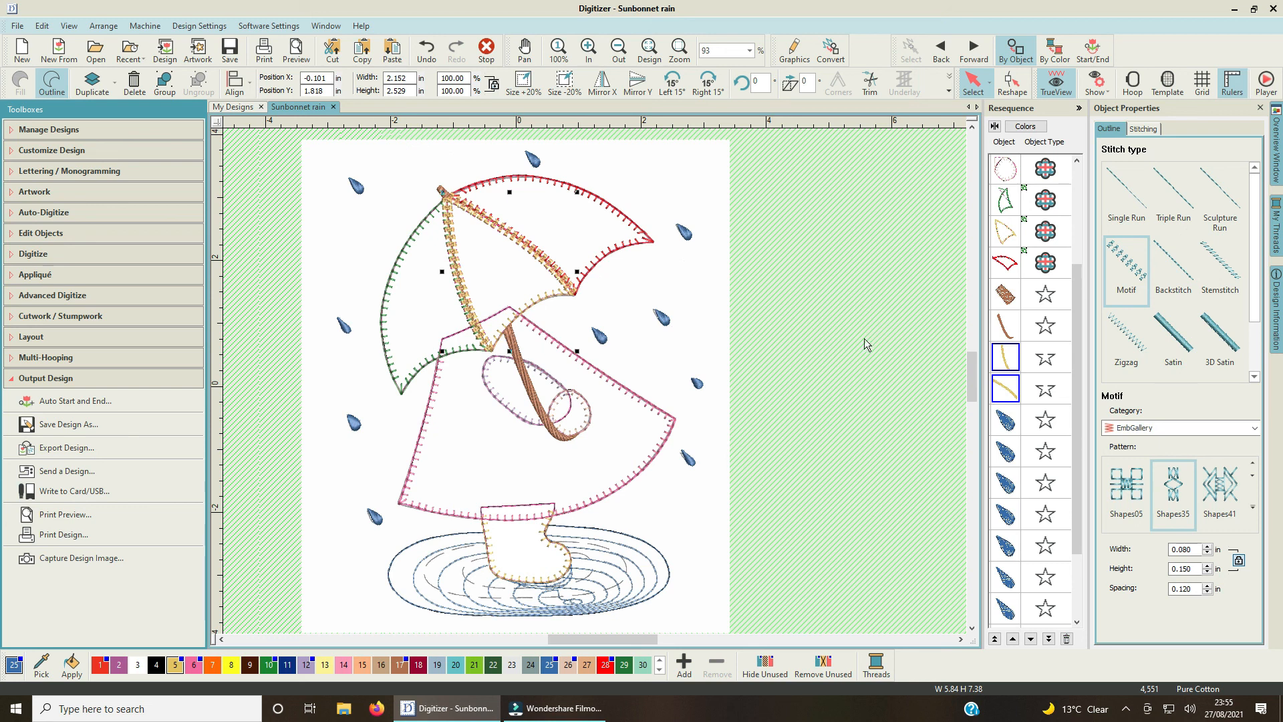
{"action": "left_click", "coordinate": [864, 338]}
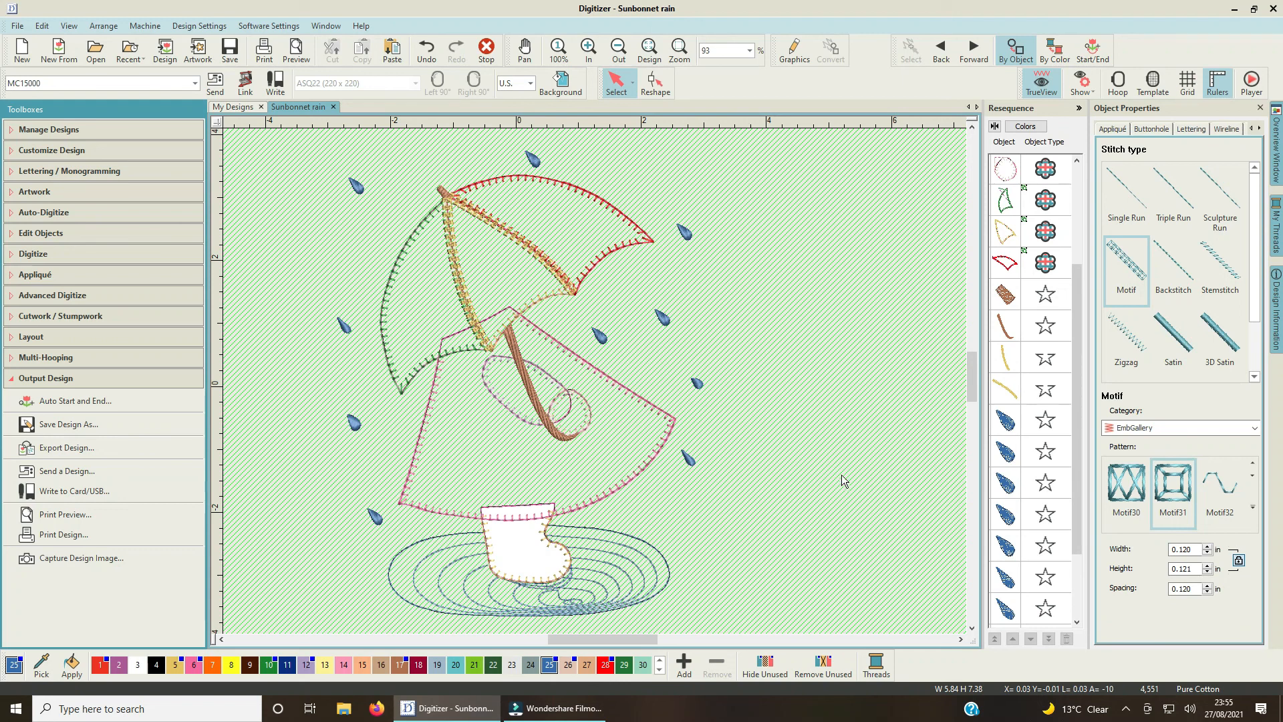
Look over the umbrella stitching in detail and the complete embroidery design.
{"action": "scroll", "coordinate": [845, 459], "scroll_direction": "right", "scroll_amount": 3}
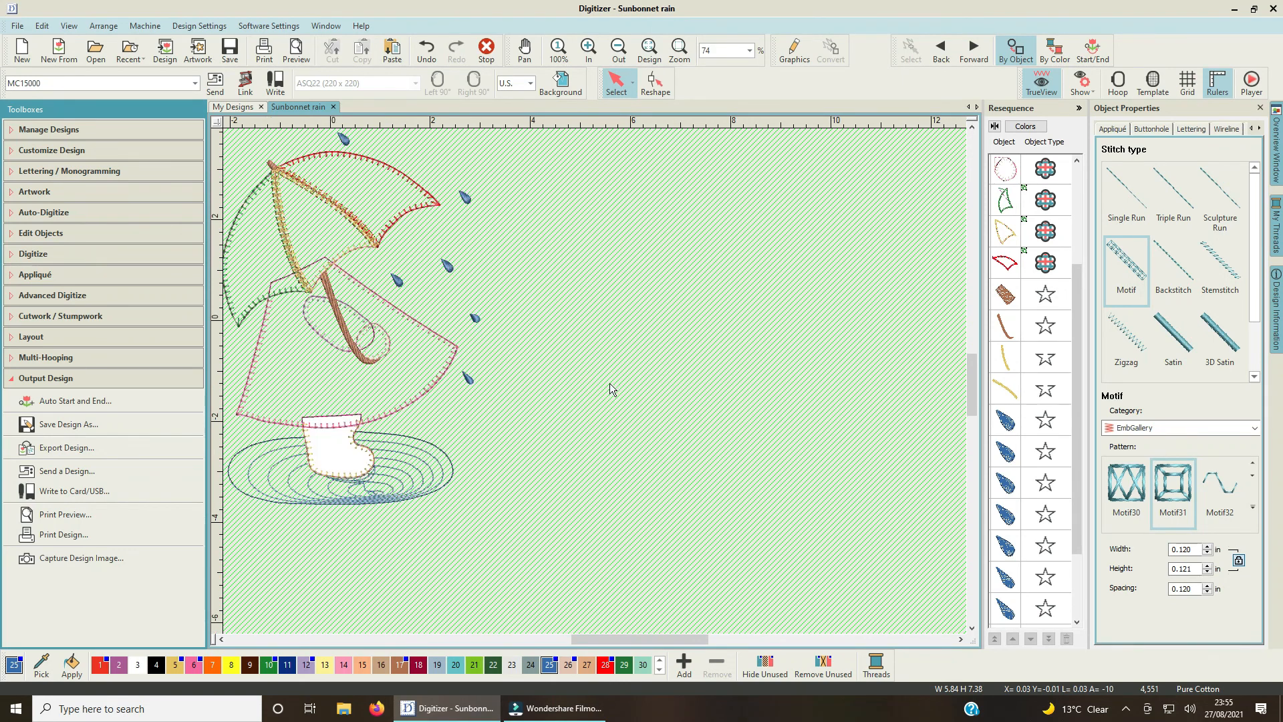
{"action": "scroll", "coordinate": [603, 383], "scroll_direction": "up", "scroll_amount": 2}
{"action": "left_click_drag", "start_coordinate": [638, 641], "coordinate": [580, 641]}
{"action": "left_click_drag", "start_coordinate": [972, 383], "coordinate": [963, 367]}
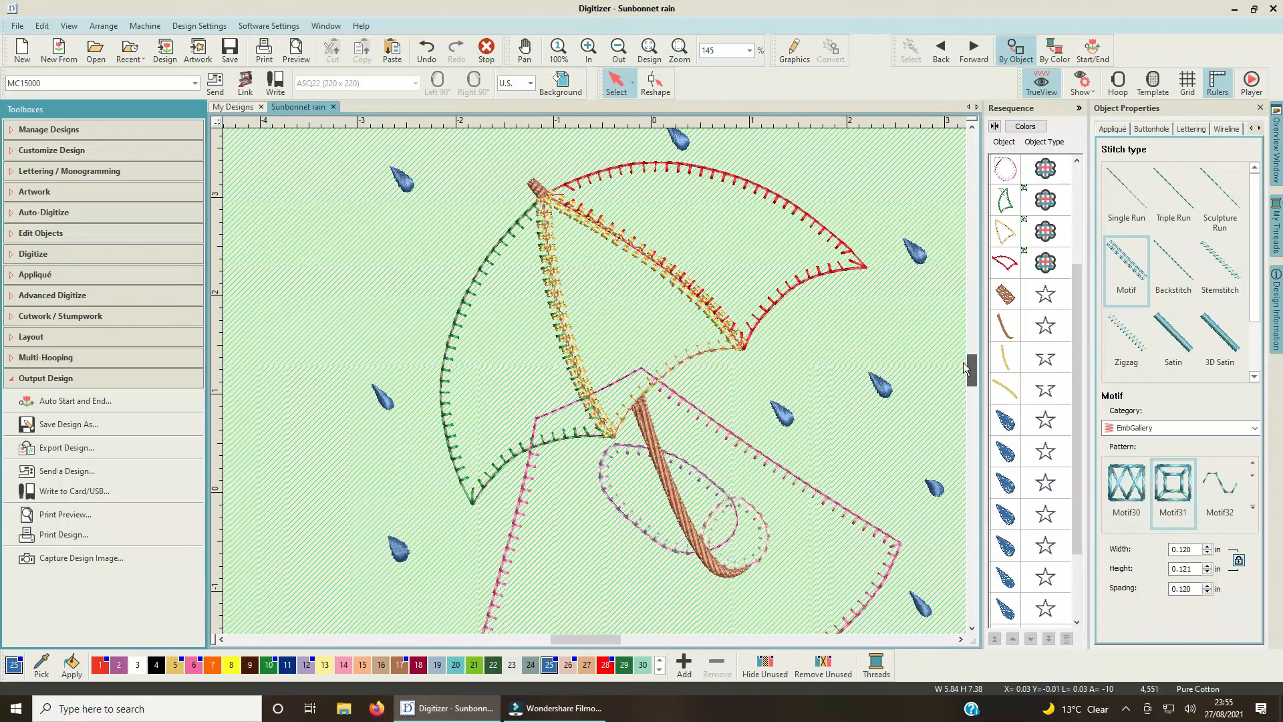
{"action": "mouse_move", "coordinate": [963, 362]}
{"action": "left_mouse_down"}
{"action": "mouse_move", "coordinate": [964, 388]}
{"action": "mouse_move", "coordinate": [963, 366]}
{"action": "left_mouse_up"}
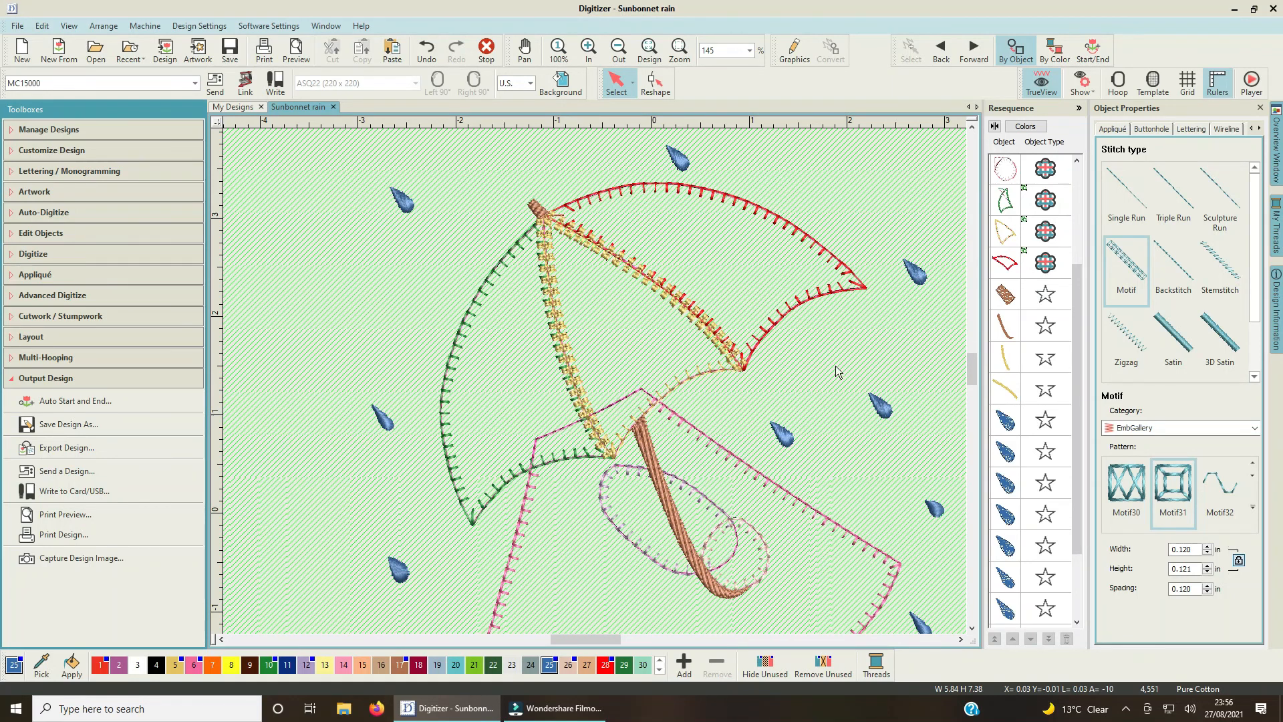
{"action": "scroll", "coordinate": [514, 441], "scroll_direction": "down", "scroll_amount": 1}
{"action": "scroll", "coordinate": [634, 394], "scroll_direction": "down", "scroll_amount": 2}
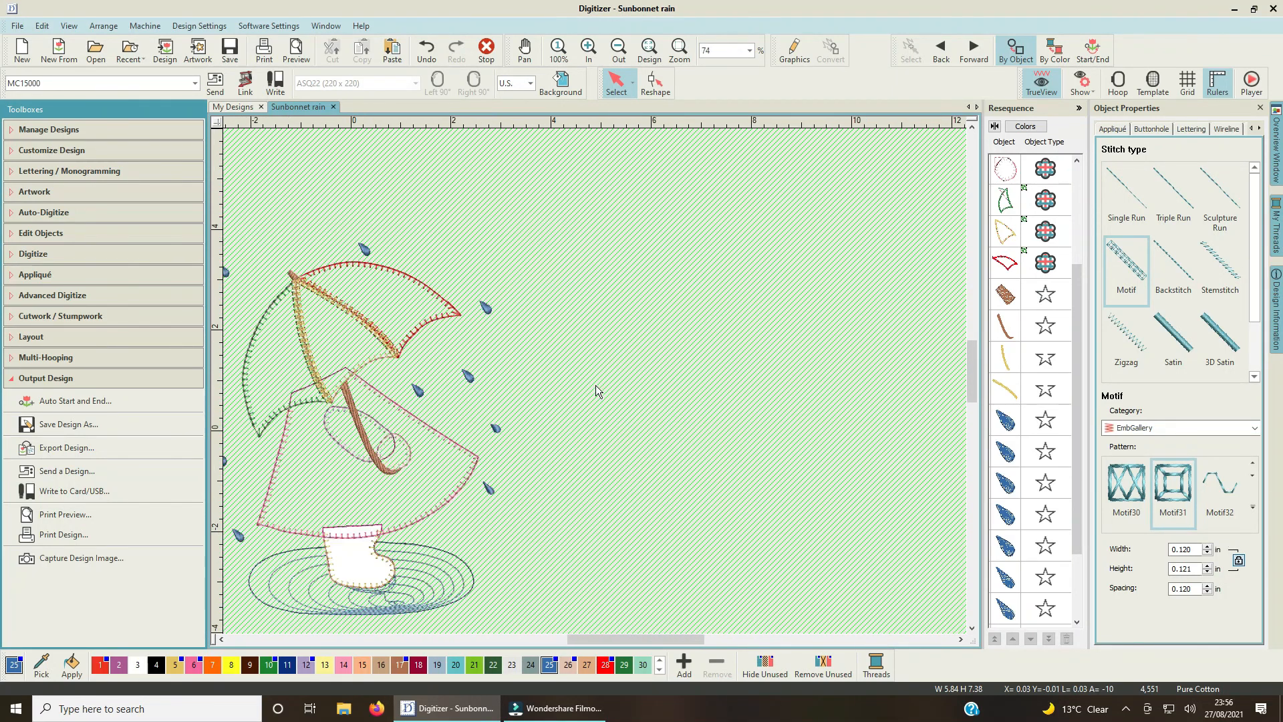
{"action": "left_click_drag", "start_coordinate": [615, 636], "coordinate": [579, 636]}
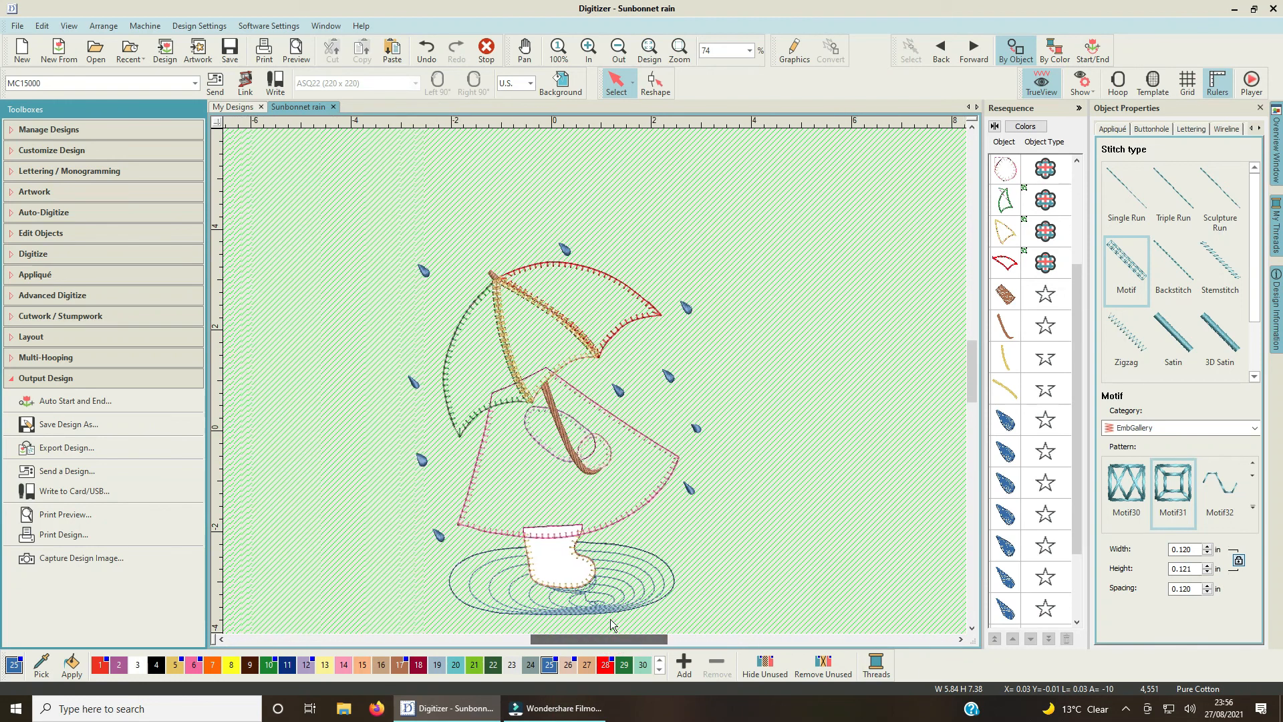
{"action": "mouse_move", "coordinate": [975, 353]}
{"action": "left_mouse_down"}
{"action": "mouse_move", "coordinate": [972, 338]}
{"action": "mouse_move", "coordinate": [969, 364]}
{"action": "left_mouse_up"}
{"action": "scroll", "coordinate": [971, 361], "scroll_direction": "up", "scroll_amount": 3}
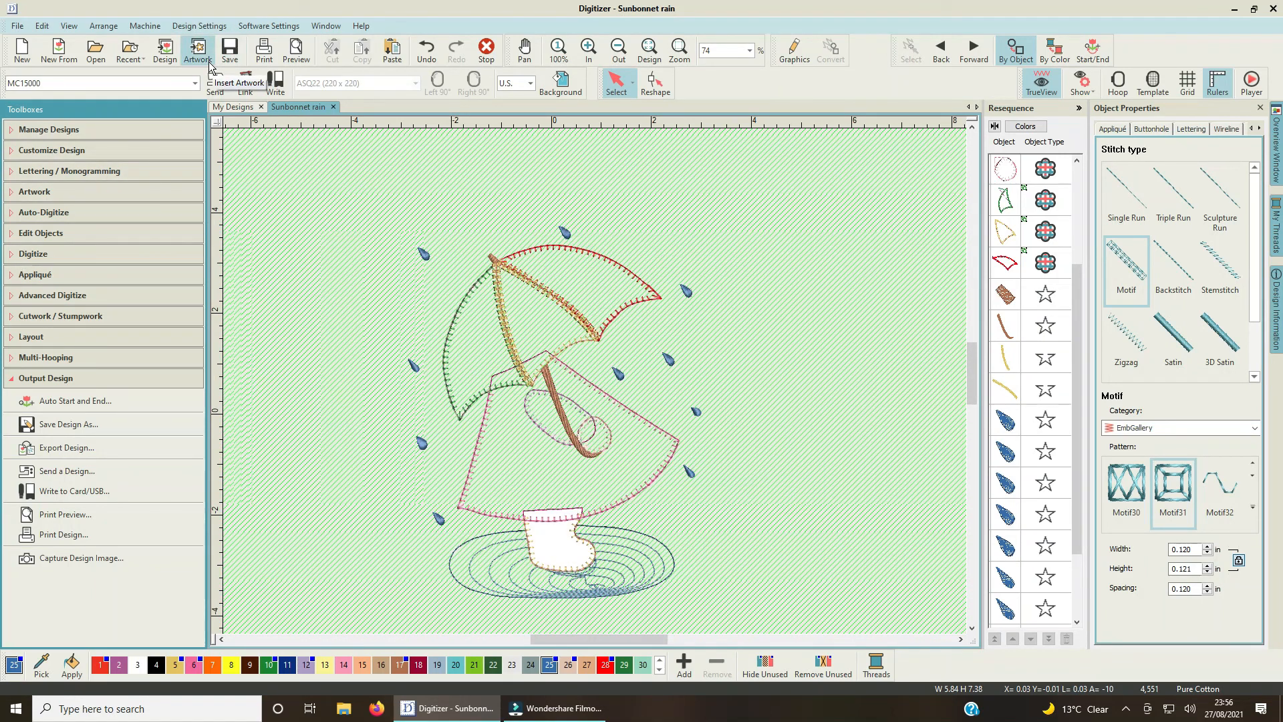
Save the design as Sunbonnet rain.EMB in the Sunbonnet sue folder, replacing the existing file.
{"action": "left_click", "coordinate": [230, 53]}
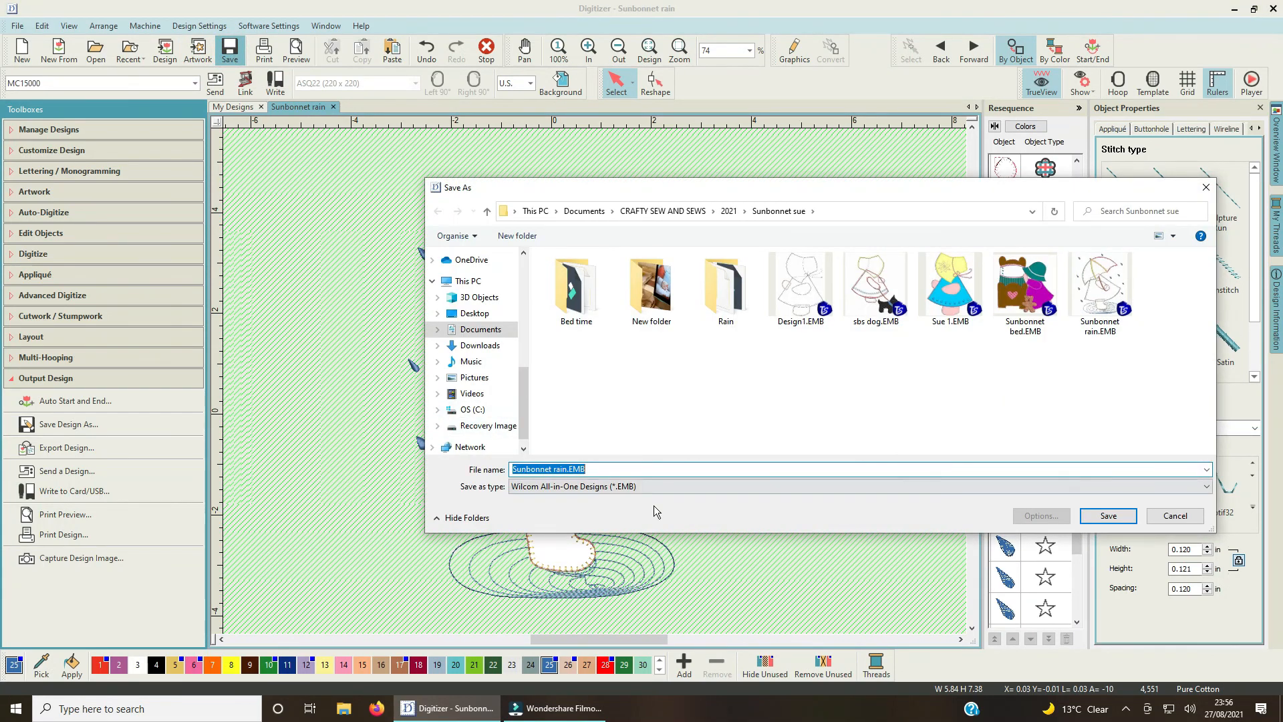
{"action": "left_click", "coordinate": [1112, 516]}
{"action": "left_click", "coordinate": [708, 605]}
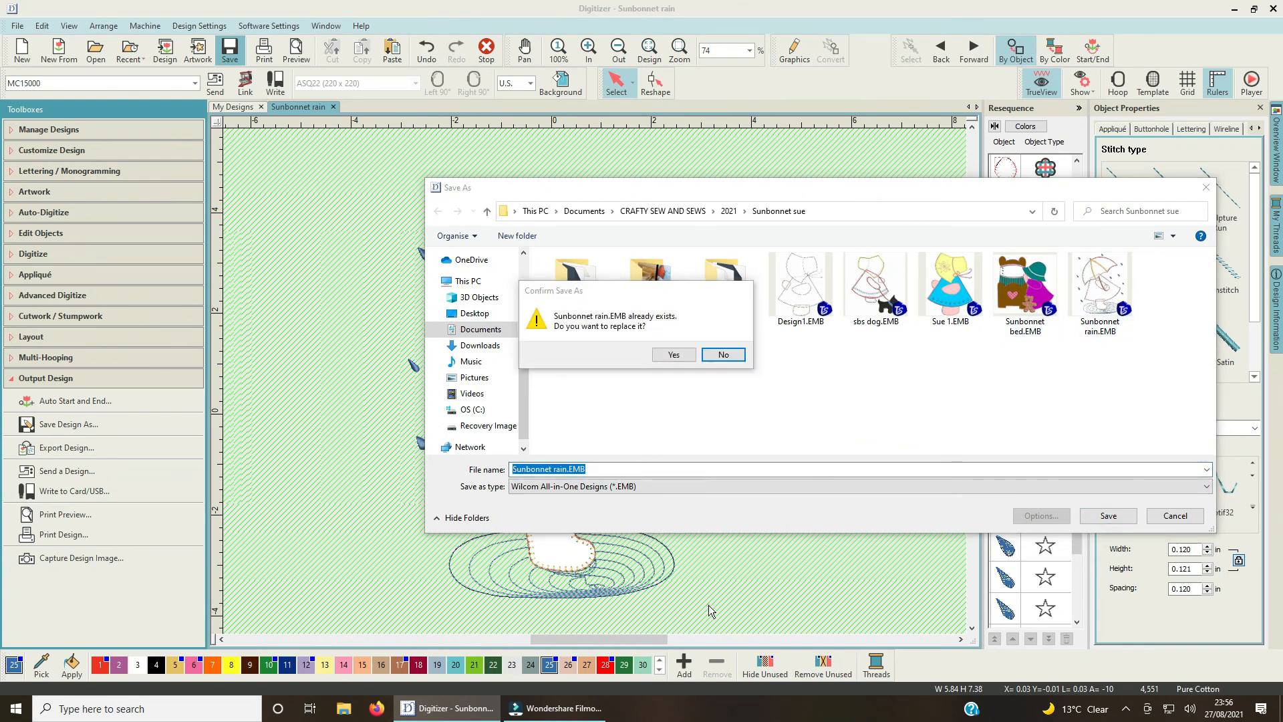
{"action": "left_click", "coordinate": [668, 354]}
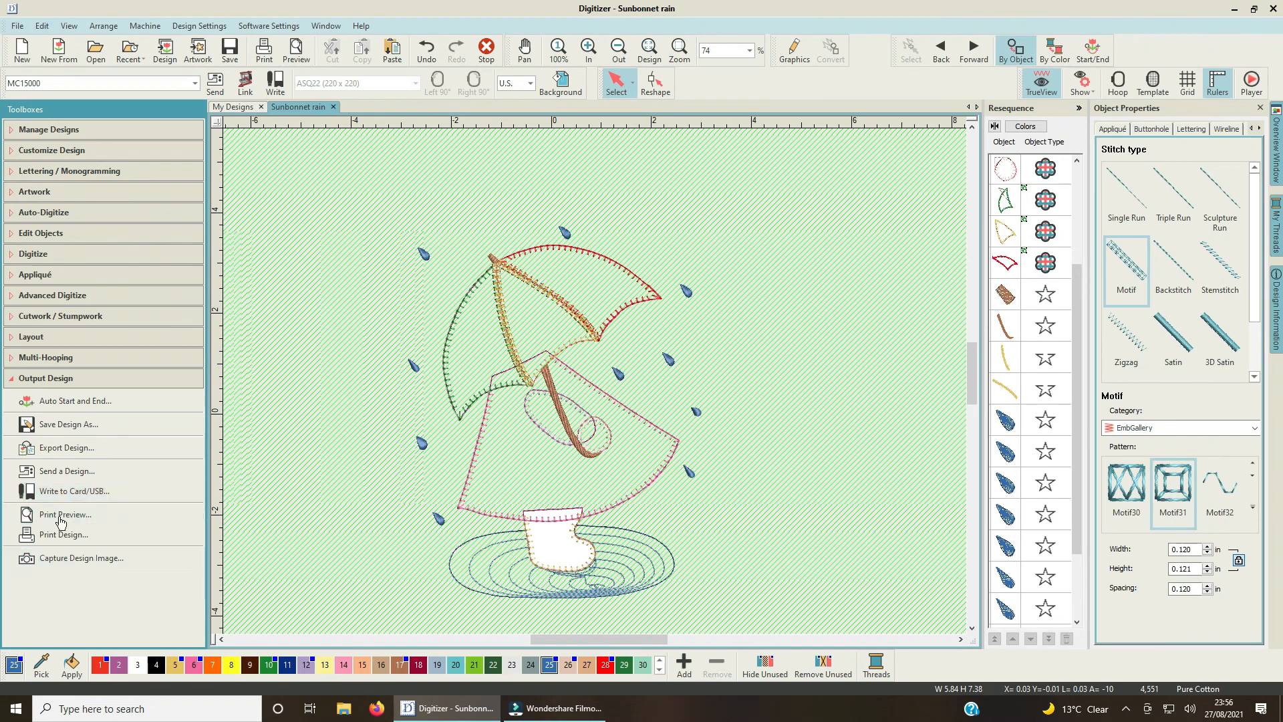
Export the design as the Janome machine file Sunbonnet rain.JEF, replacing the existing file.
{"action": "left_click", "coordinate": [56, 454]}
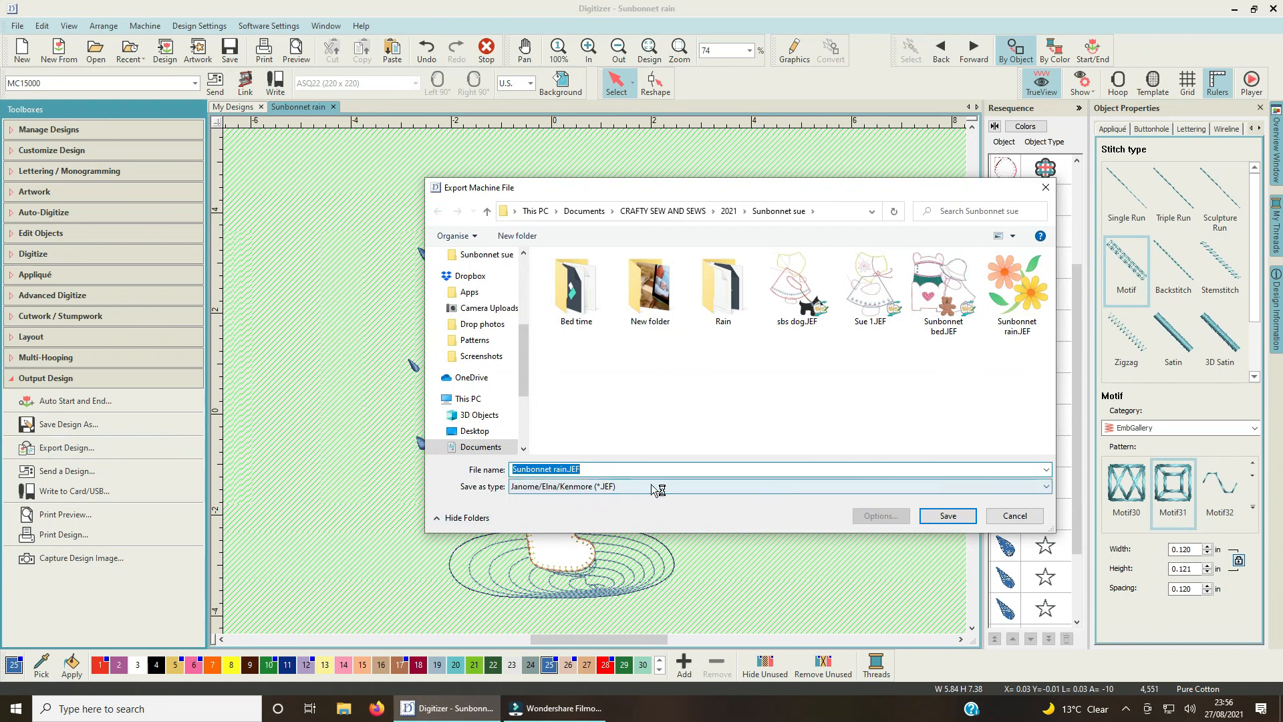
{"action": "left_click", "coordinate": [947, 515]}
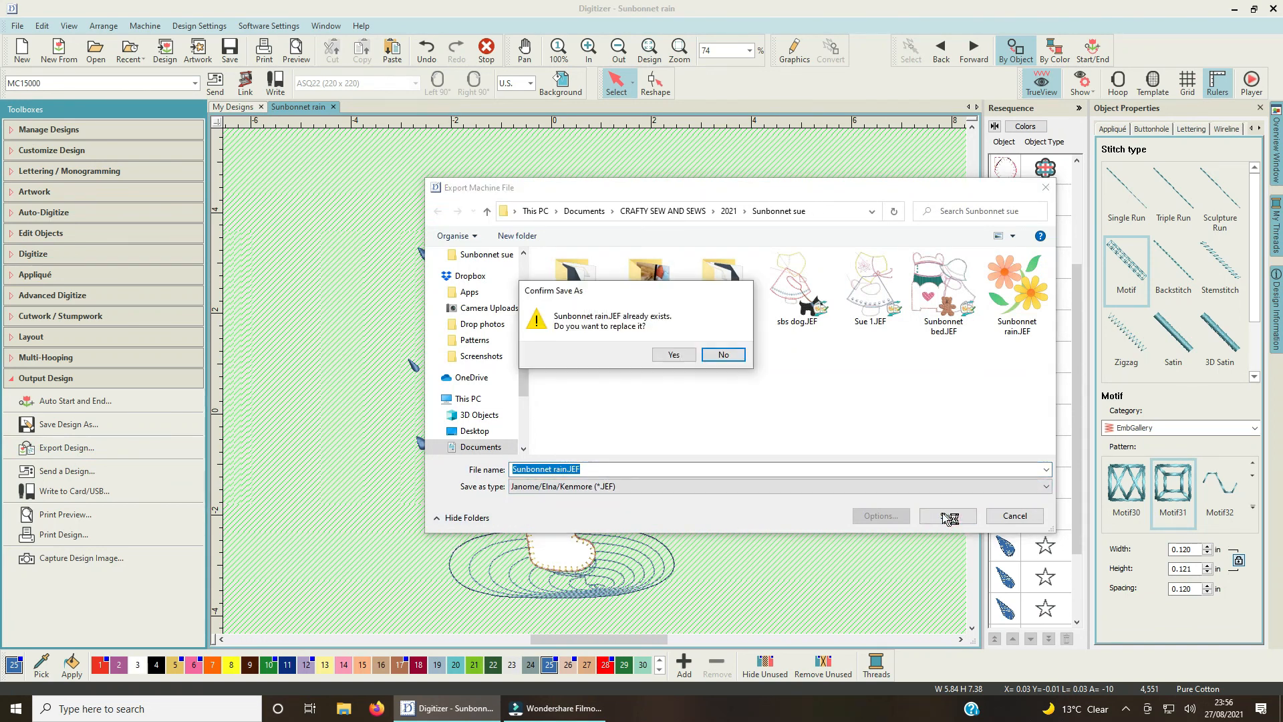
{"action": "left_click", "coordinate": [674, 352]}
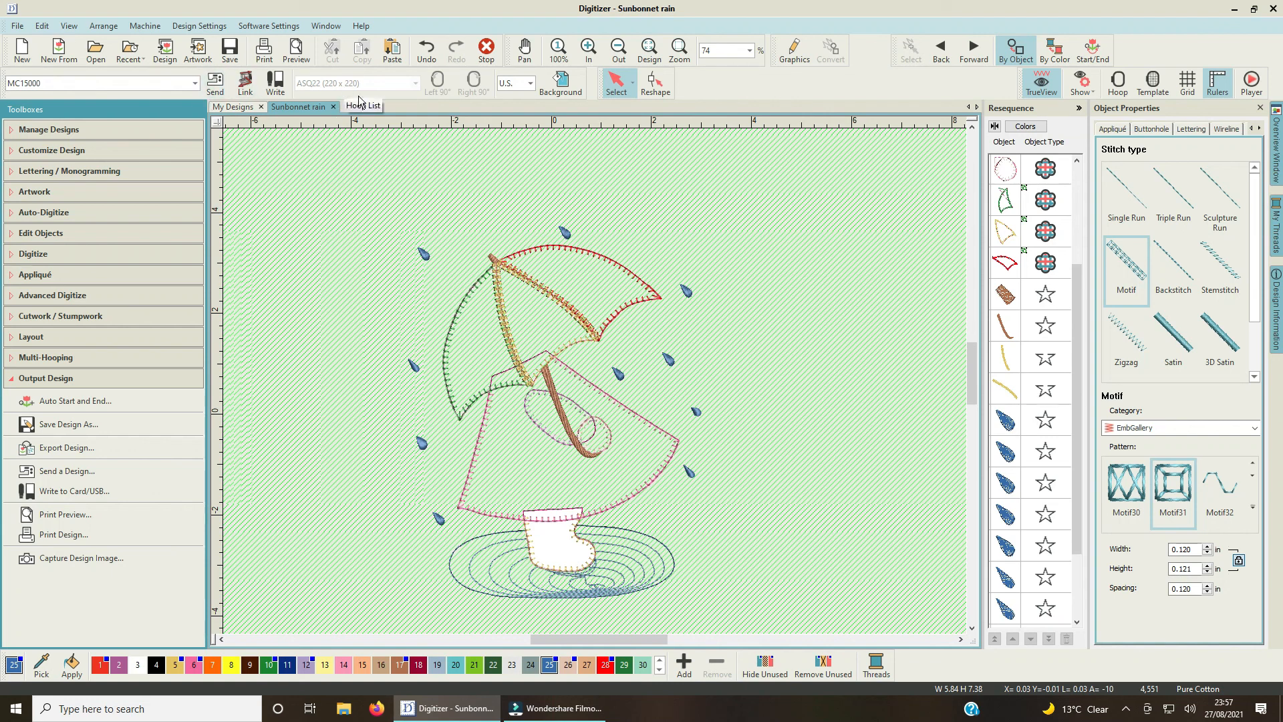
Show the ASQ22 (220 x 220) hoop around the design.
{"action": "left_click", "coordinate": [1122, 85]}
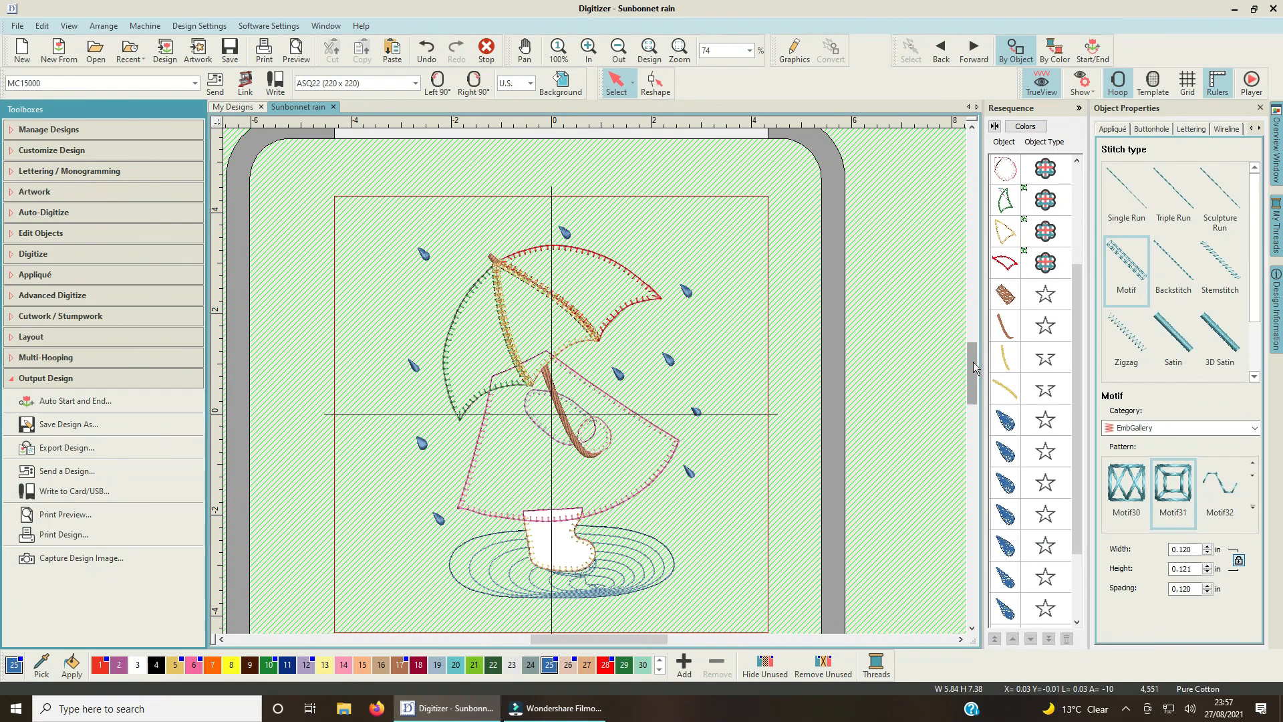
{"action": "scroll", "coordinate": [972, 362], "scroll_direction": "down", "scroll_amount": 3}
{"action": "scroll", "coordinate": [973, 362], "scroll_direction": "up", "scroll_amount": 3}
{"action": "left_click_drag", "start_coordinate": [973, 362], "coordinate": [973, 365]}
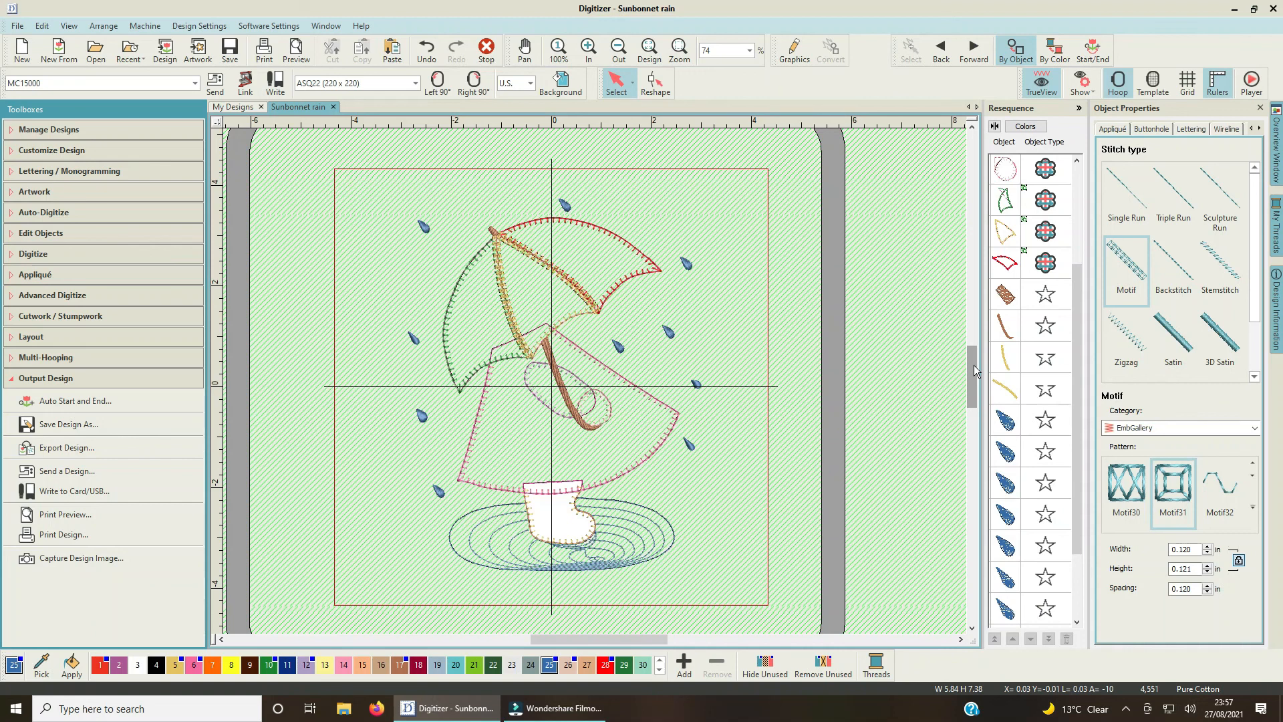
Select the whole design and auto-center it to the work area so it sits in the middle of the hoop.
{"action": "key", "text": "ctrl+a"}
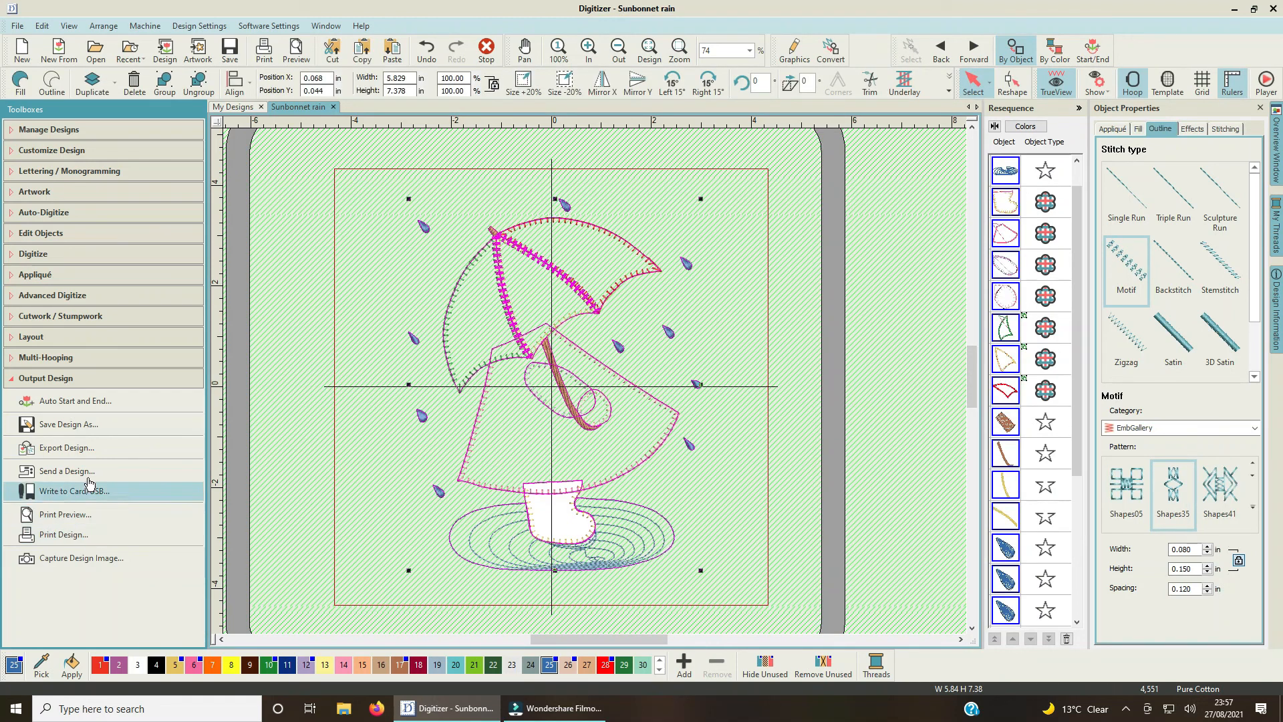
{"action": "left_click", "coordinate": [69, 343]}
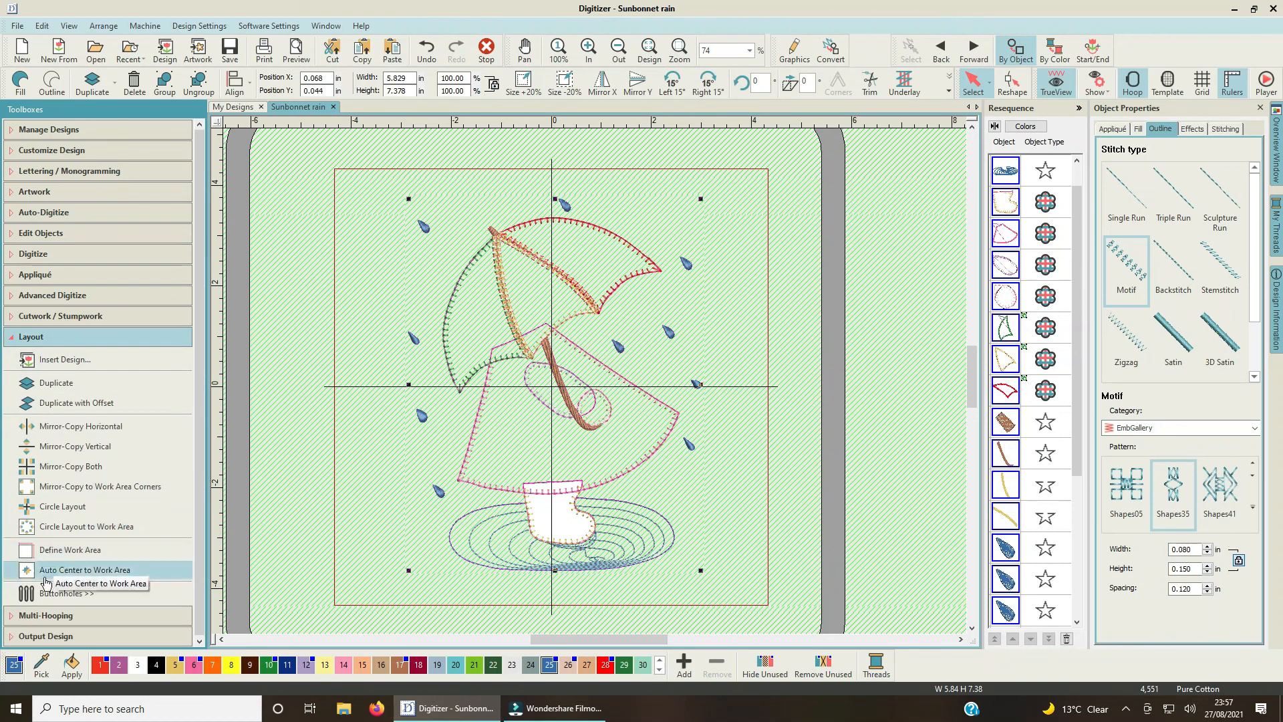
{"action": "left_click", "coordinate": [57, 572]}
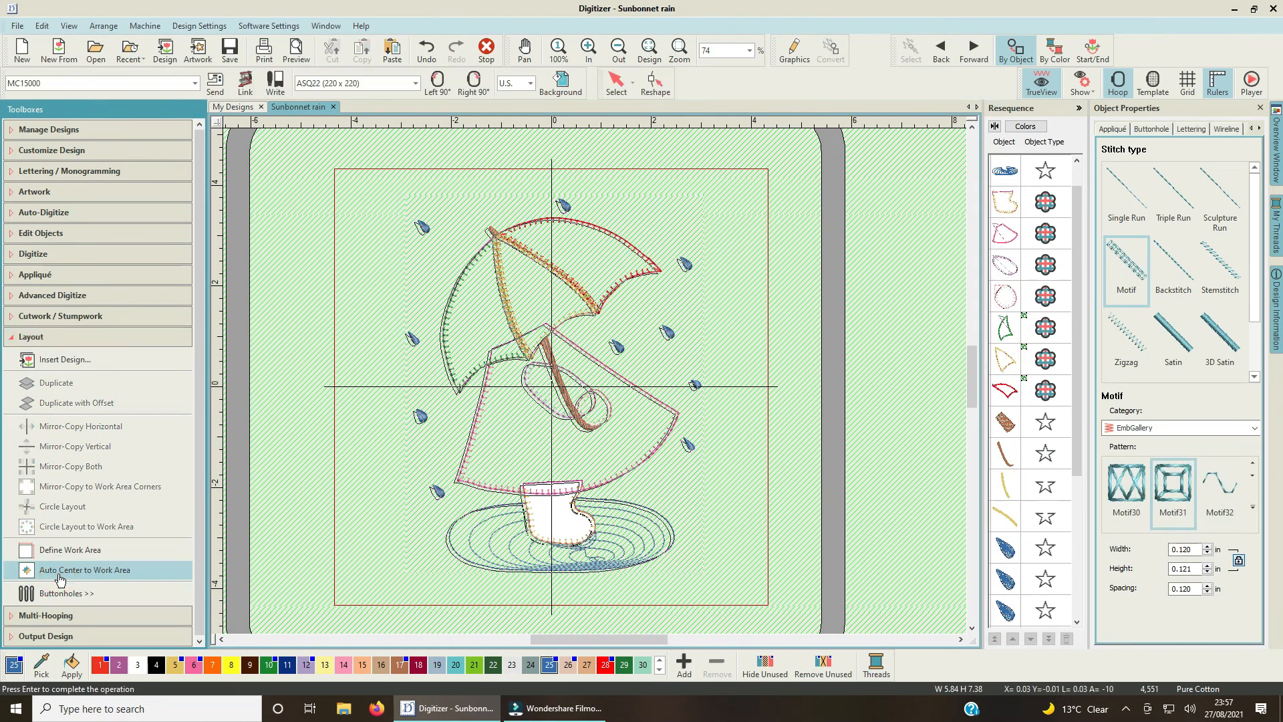
{"action": "key", "text": "Return"}
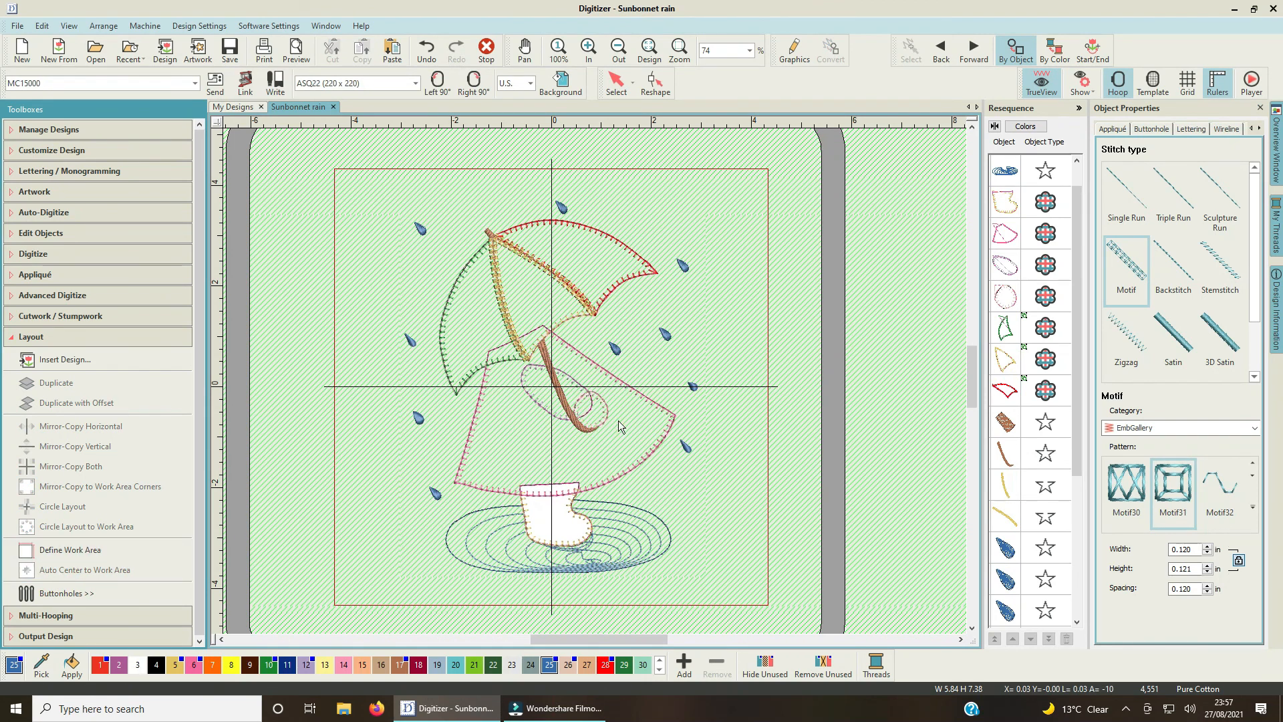
Save the centered design as Sunbonnet rain.EMB in the Sunbonnet sue folder, replacing the existing file.
{"action": "left_click", "coordinate": [231, 53]}
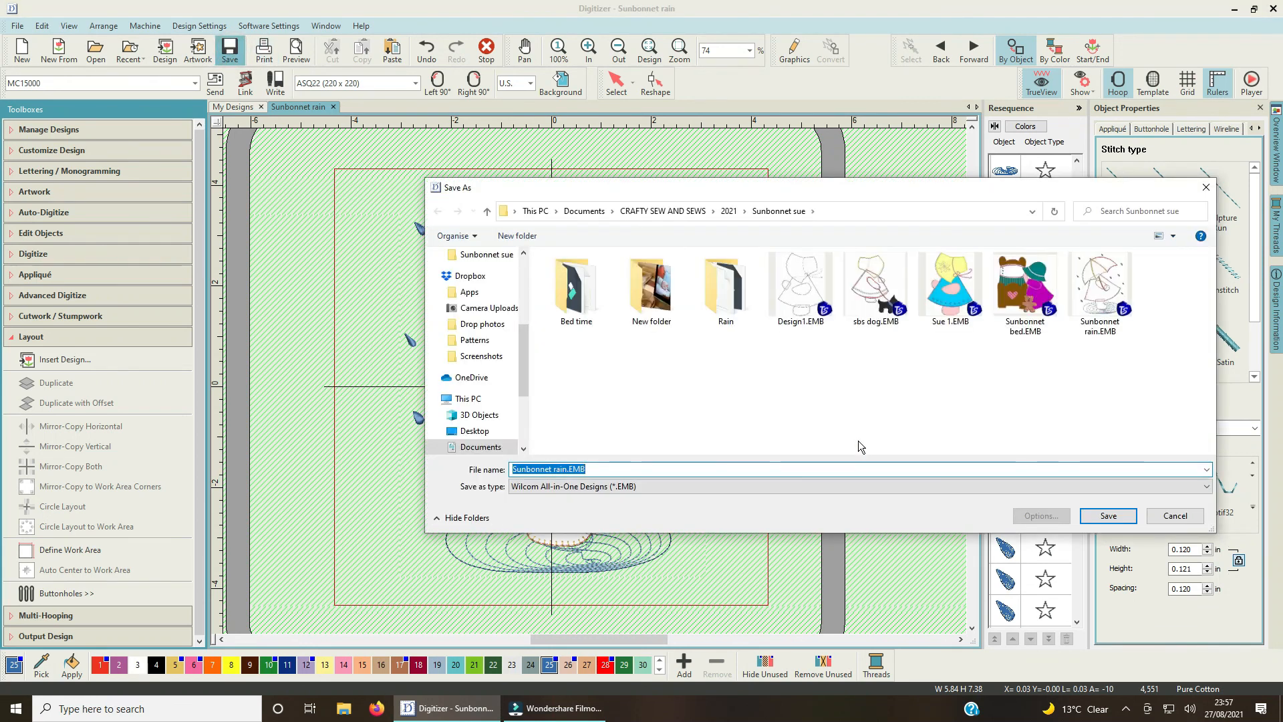
{"action": "left_click", "coordinate": [1127, 521]}
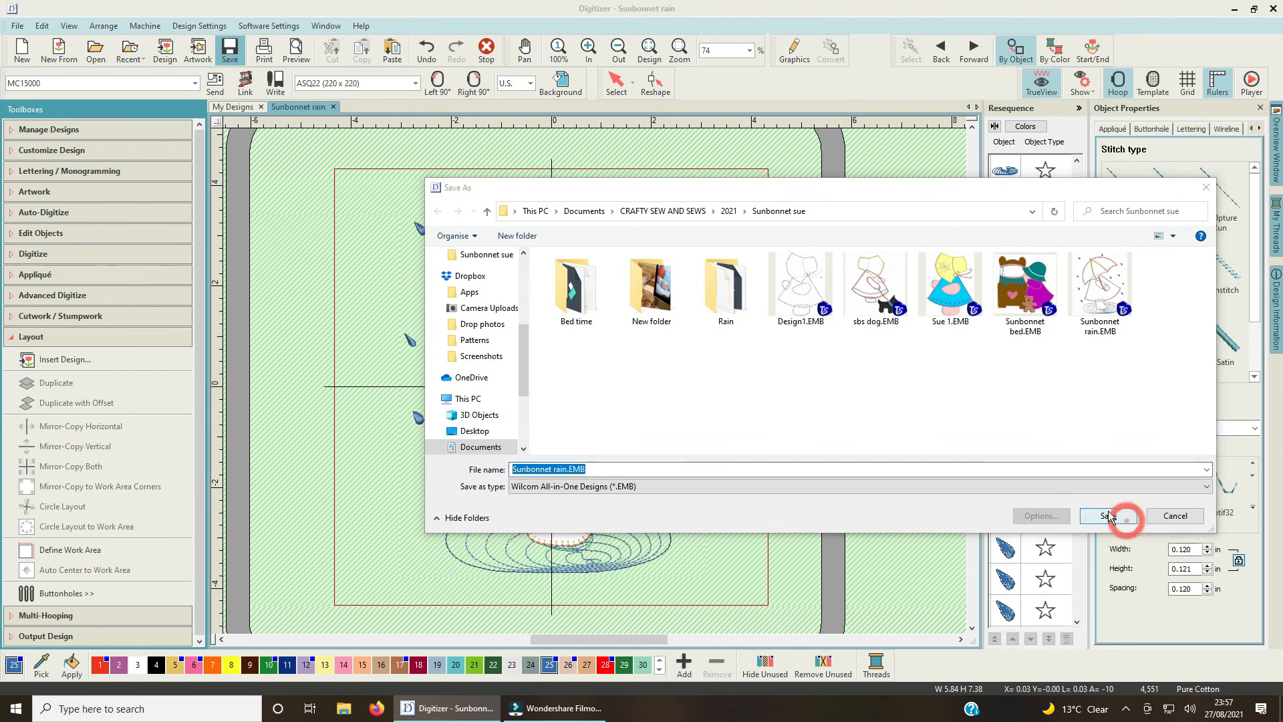
{"action": "left_click", "coordinate": [673, 355]}
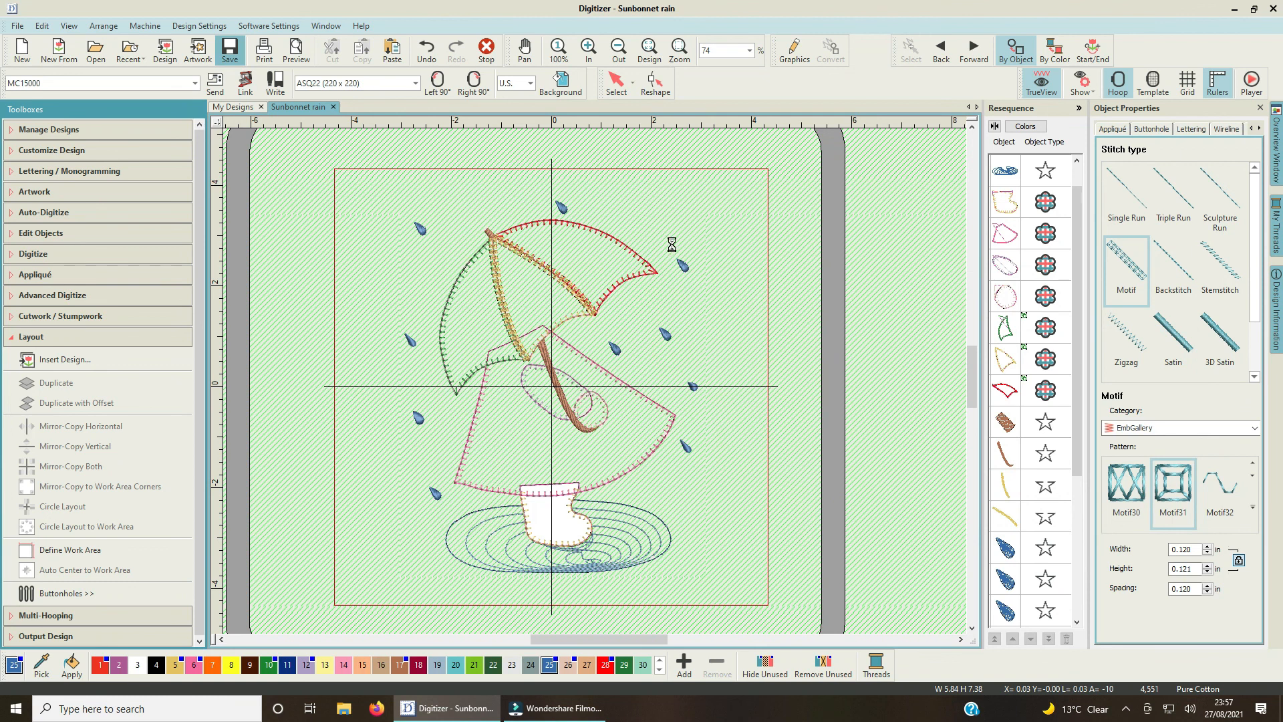
{"action": "mouse_move", "coordinate": [973, 390]}
{"action": "left_mouse_down"}
{"action": "mouse_move", "coordinate": [971, 376]}
{"action": "mouse_move", "coordinate": [975, 403]}
{"action": "mouse_move", "coordinate": [975, 383]}
{"action": "left_mouse_up"}
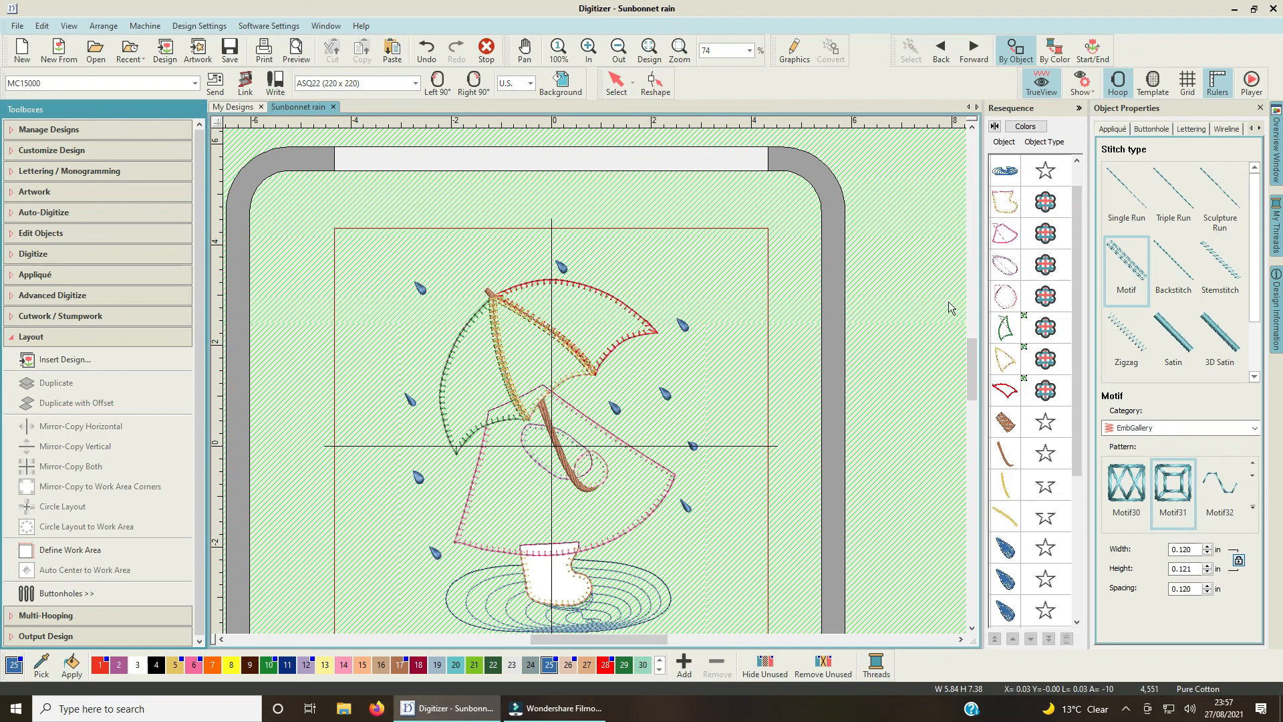
{"action": "left_click_drag", "start_coordinate": [970, 348], "coordinate": [972, 363]}
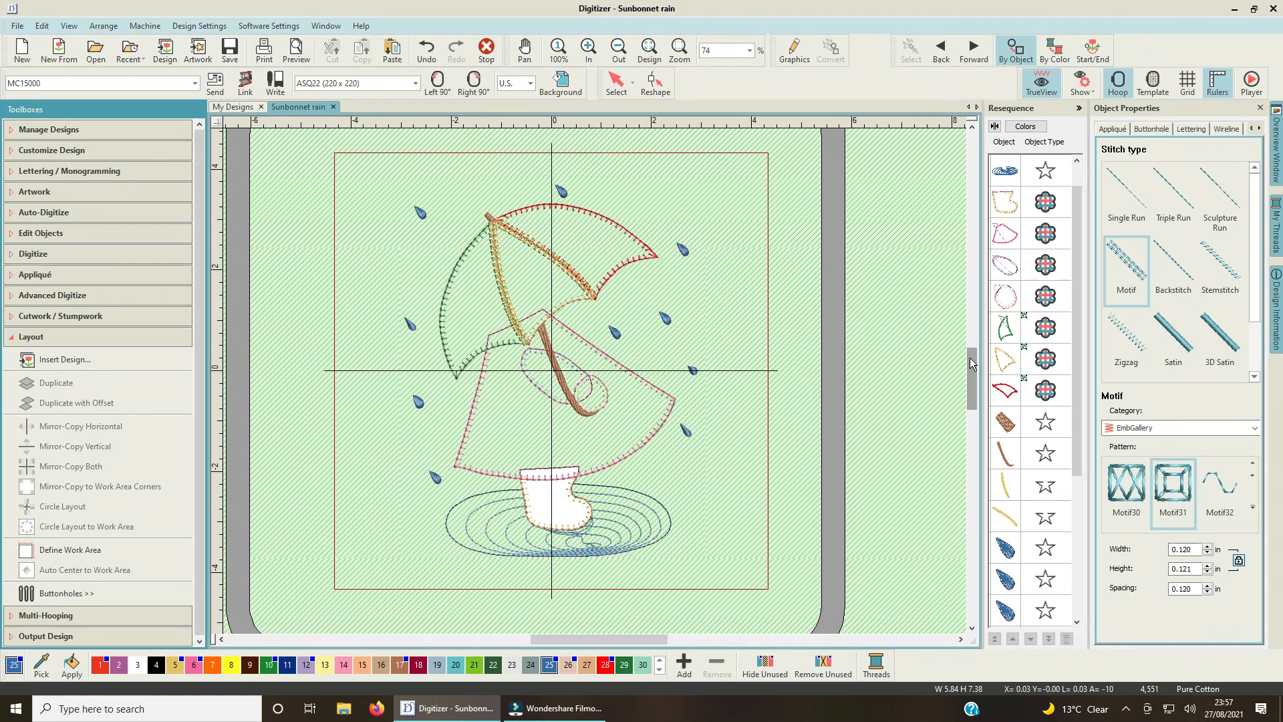